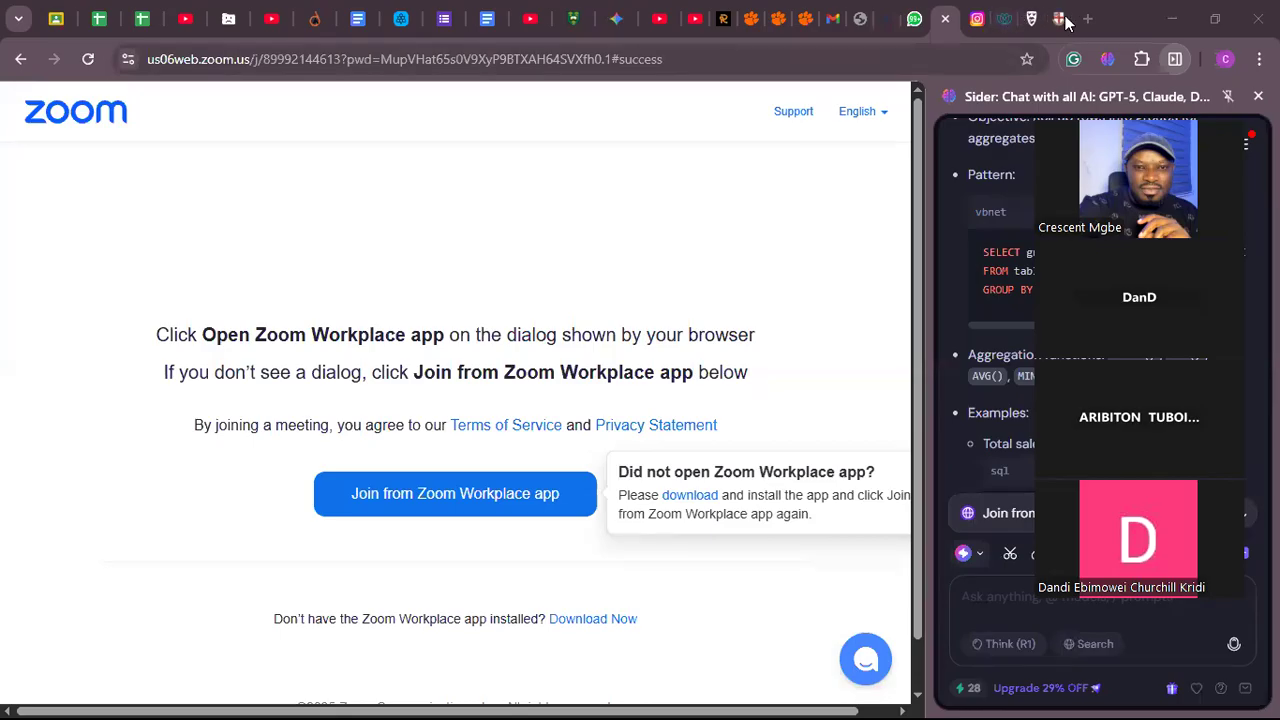
Step: Minimize the browser and file explorer windows to bring up MySQL Workbench
left_click(1168, 8)
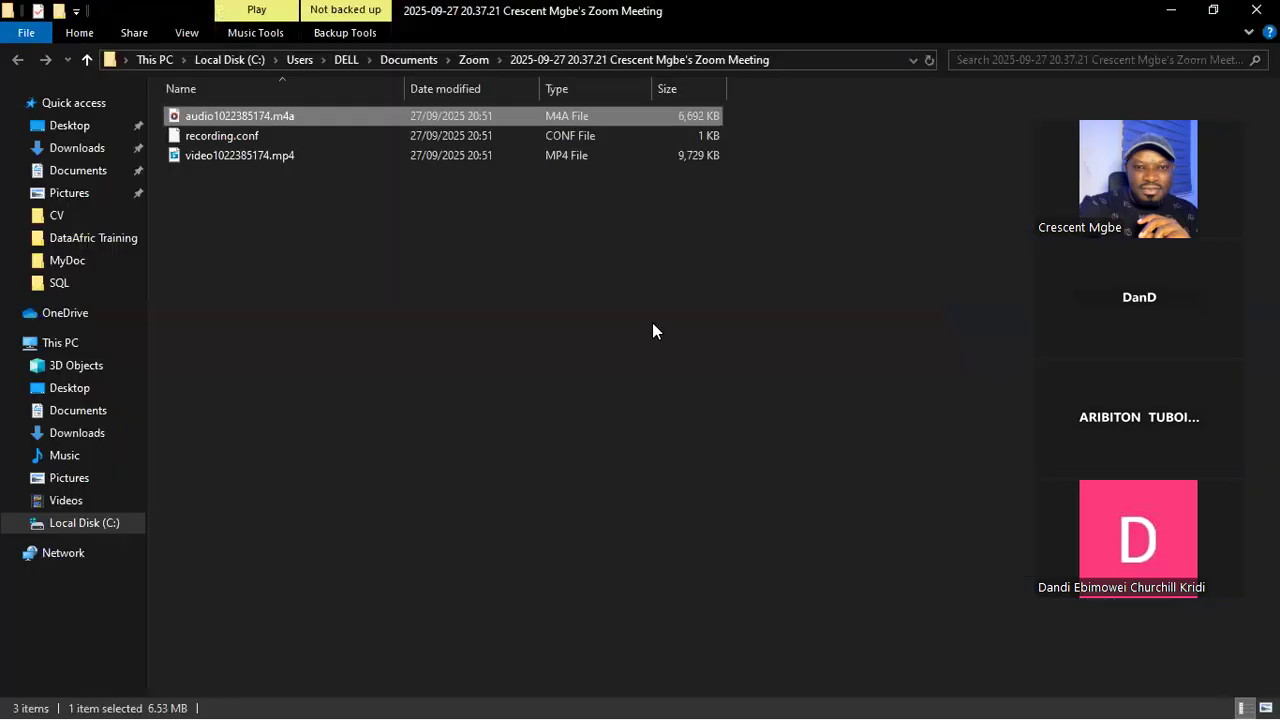
left_click(1175, 18)
left_click(1168, 10)
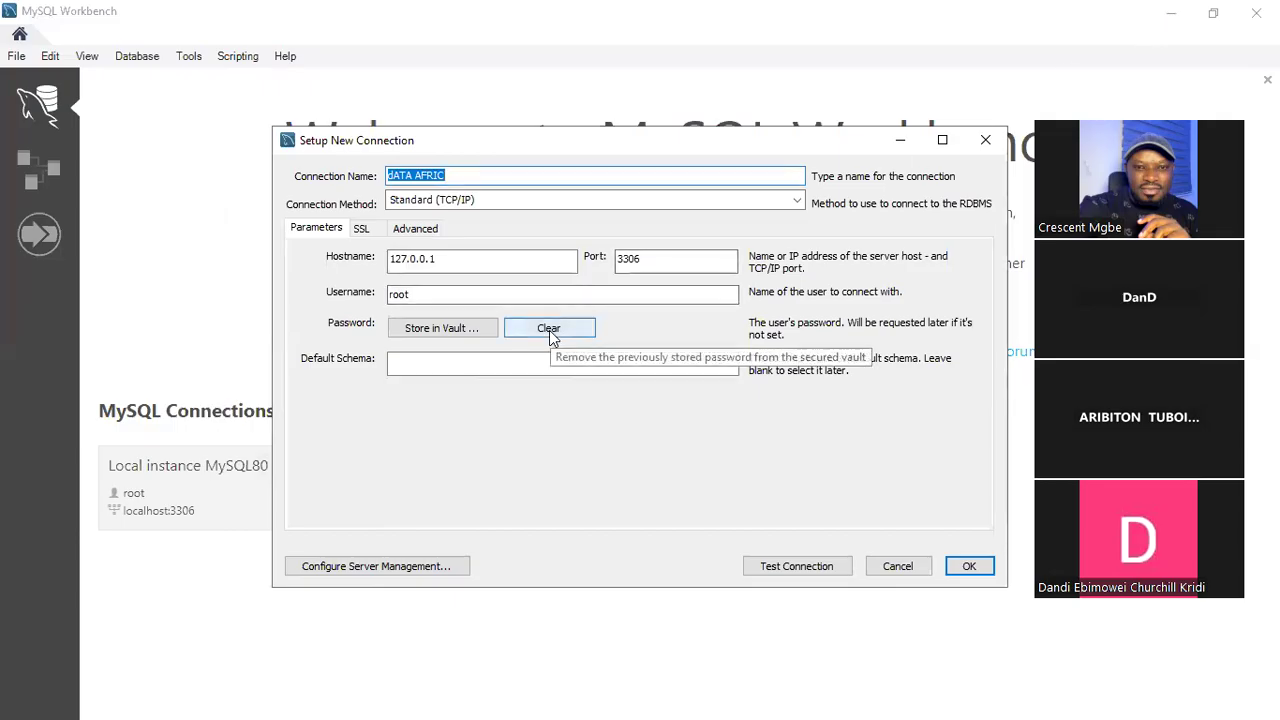
Step: Save the new connection named dATA AFRIC with its default TCP/IP settings, and delete that connection from the home screen
left_click(548, 175)
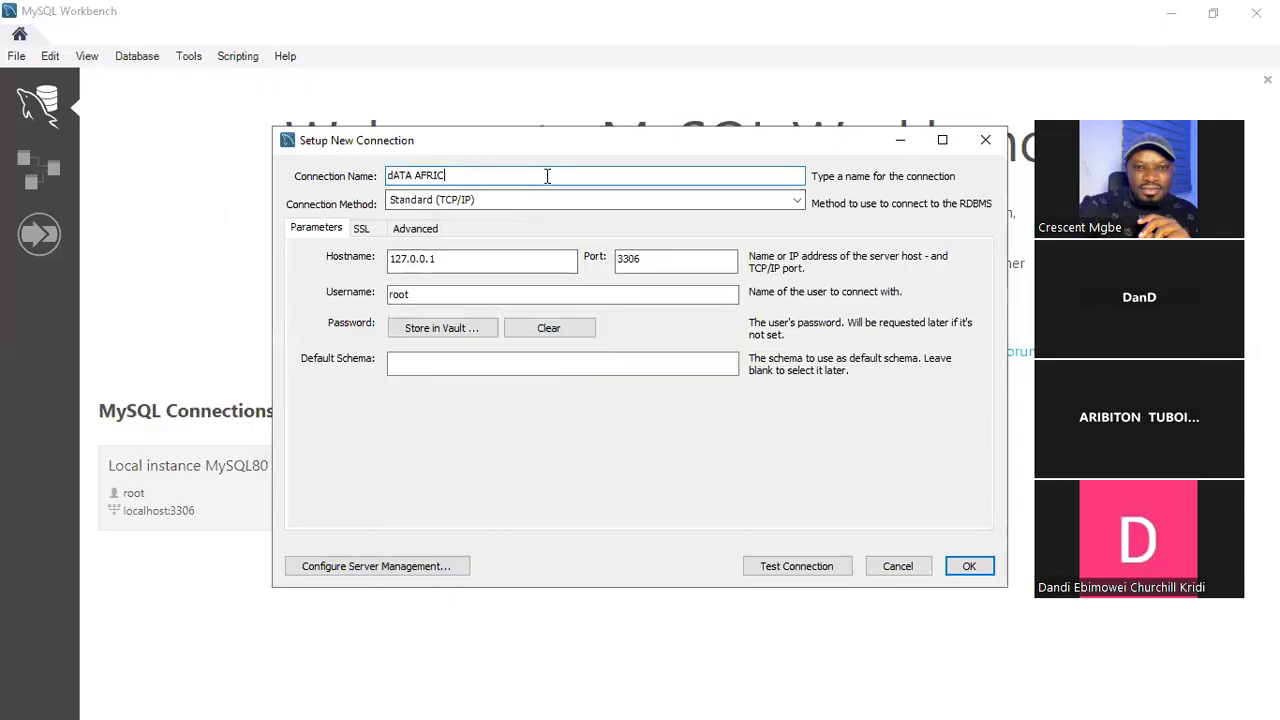
left_click(969, 565)
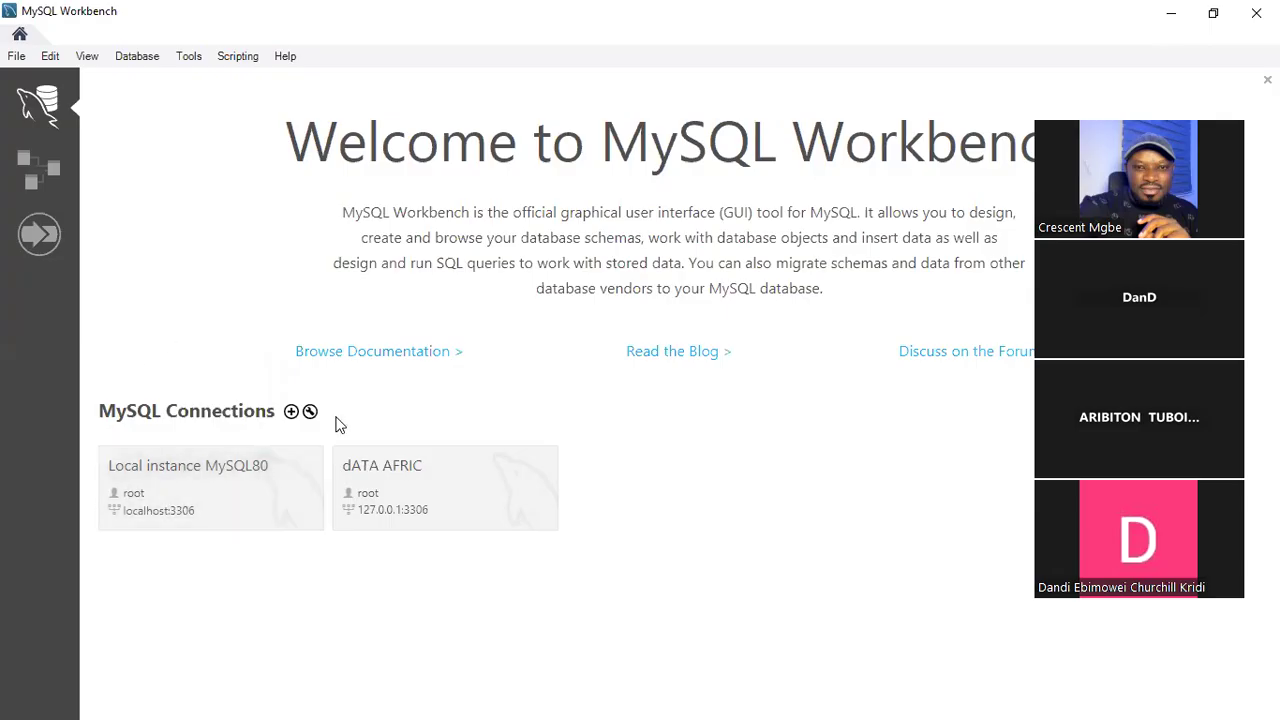
right_click(466, 462)
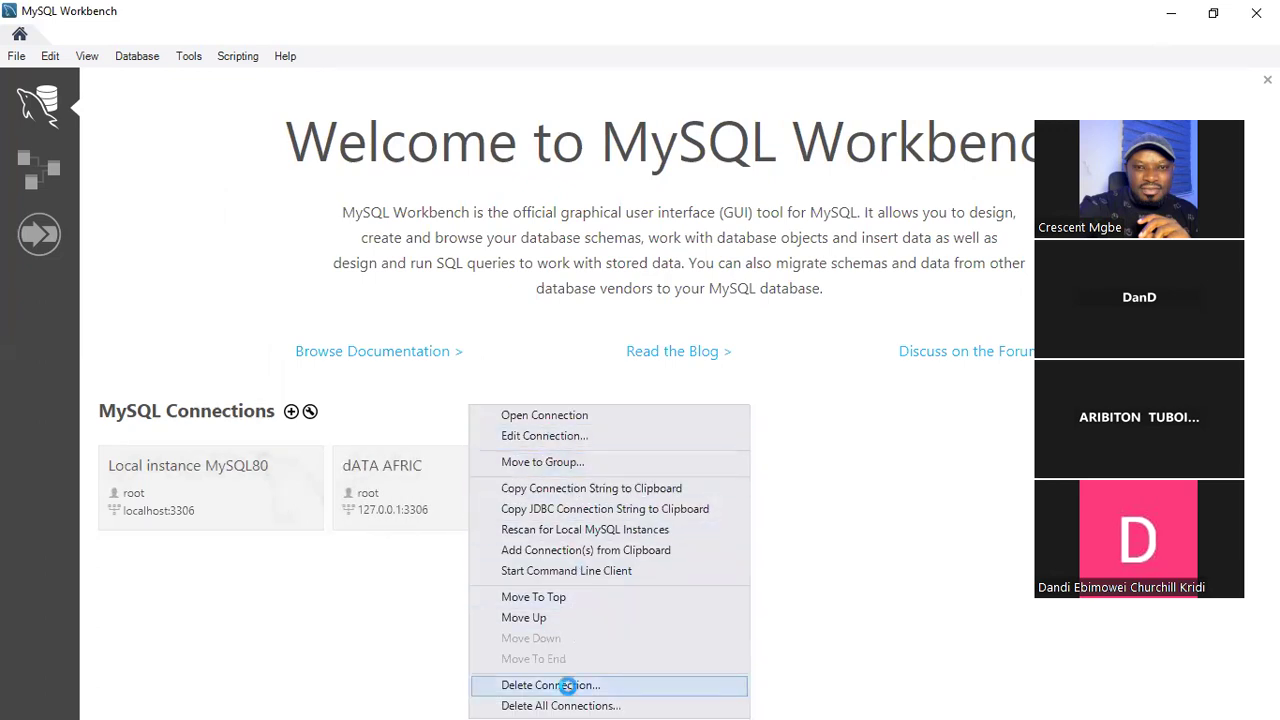
left_click(569, 686)
left_click(689, 376)
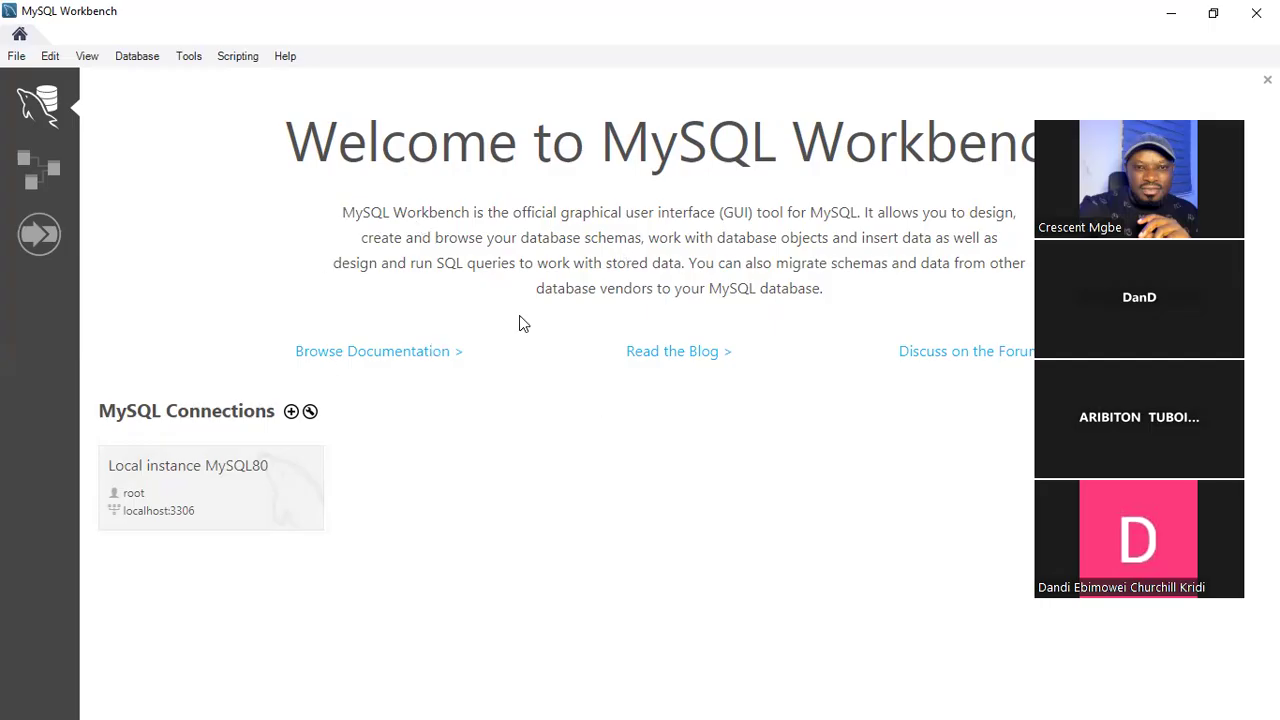
Step: Open the Local instance MySQL80 connection and collapse the sales schema
left_click(195, 503)
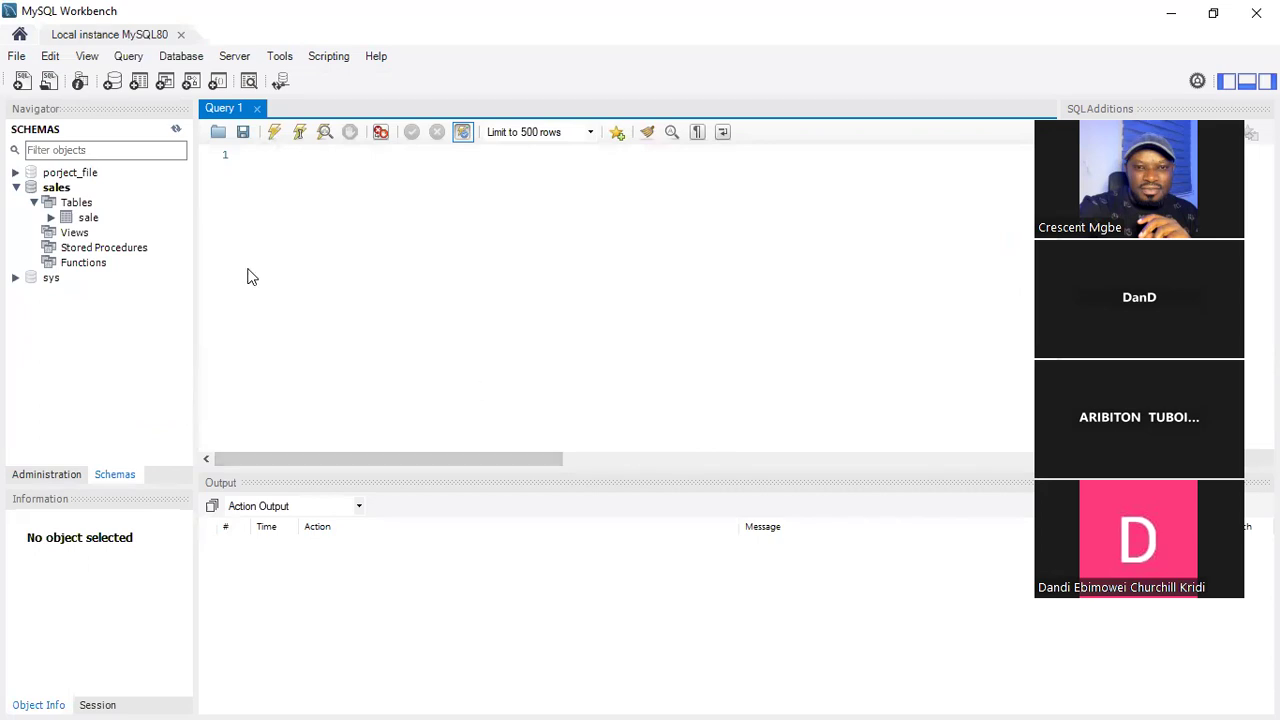
left_click(17, 187)
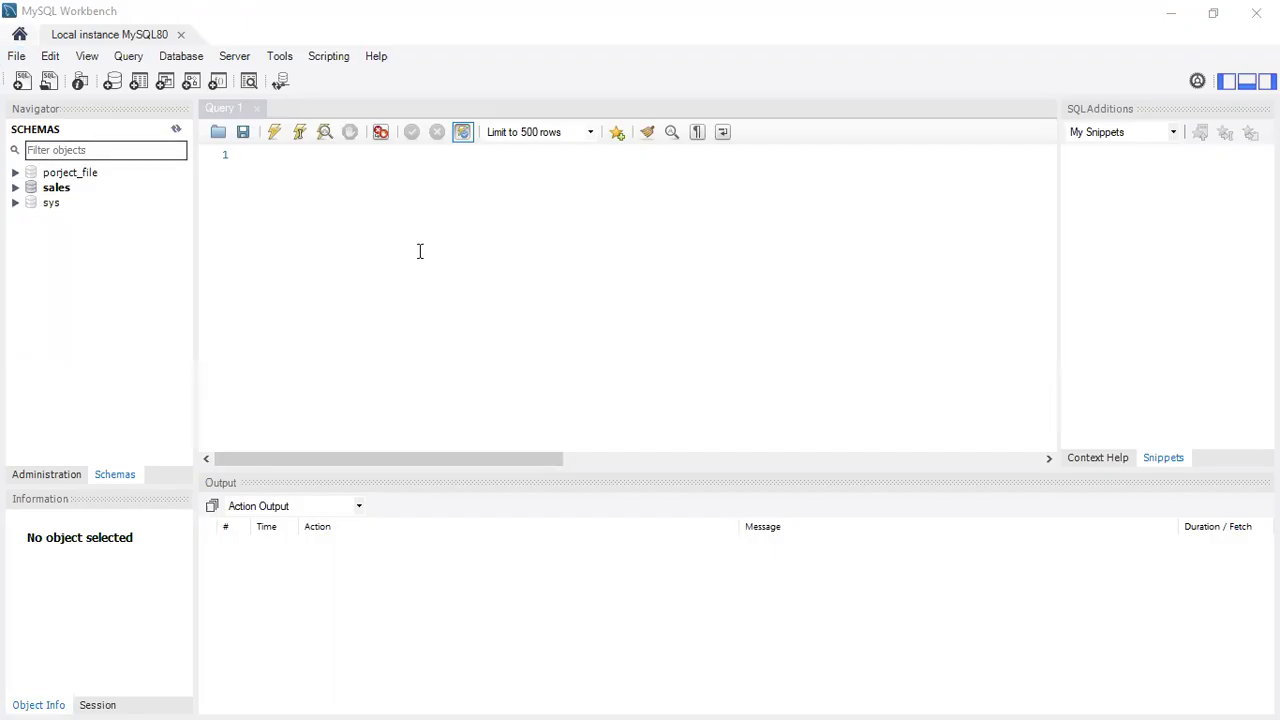
Step: Start saving the empty query script as a new file and browse to the DataAfric Training folder on the Desktop
left_click(15, 59)
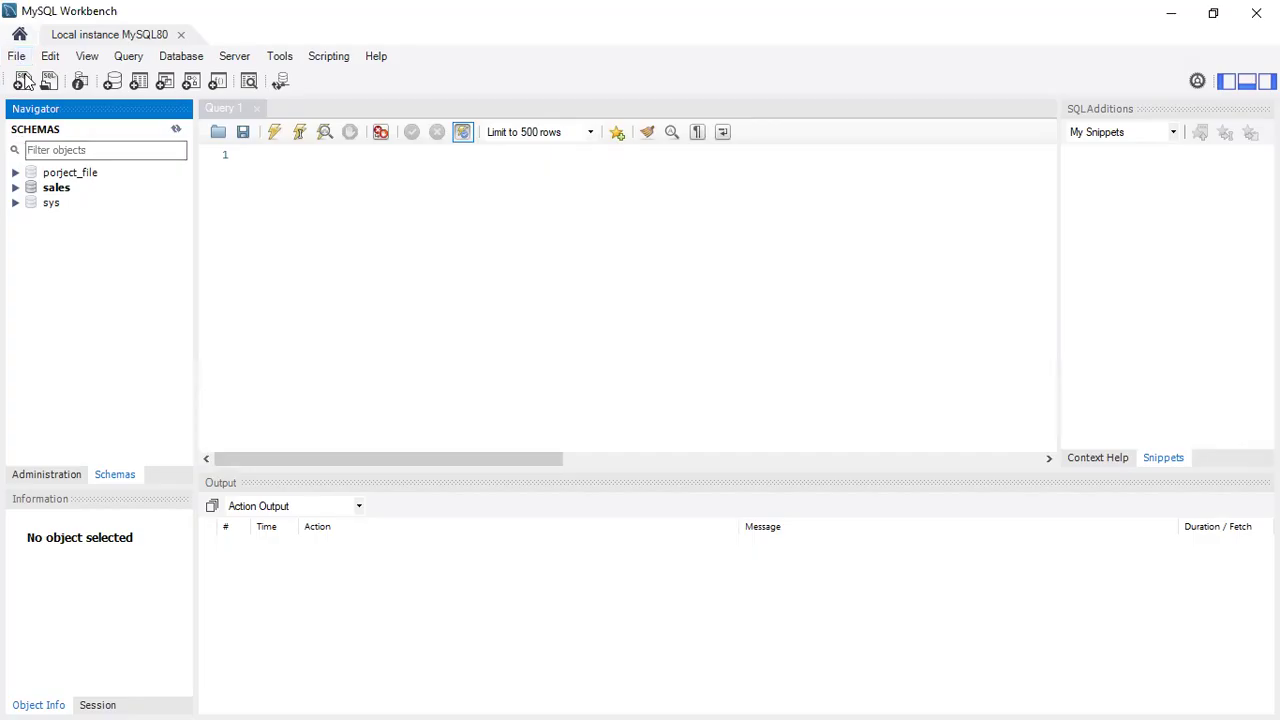
left_click(16, 58)
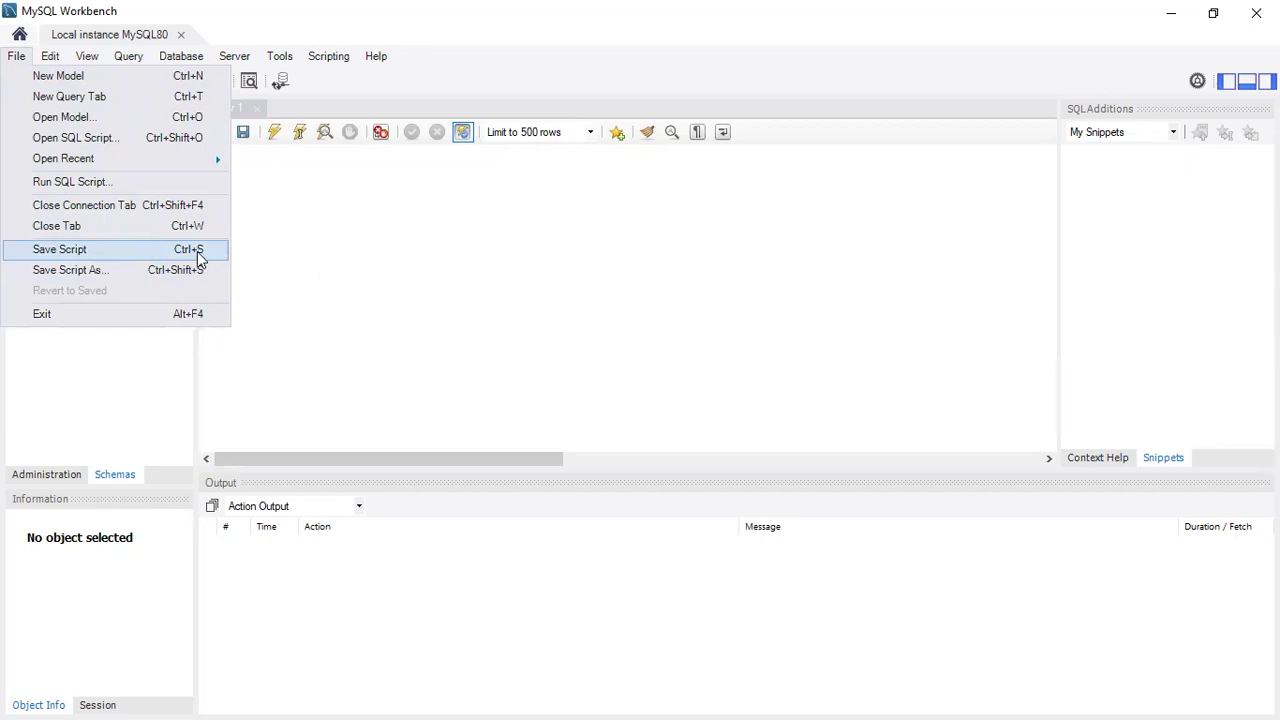
left_click(128, 280)
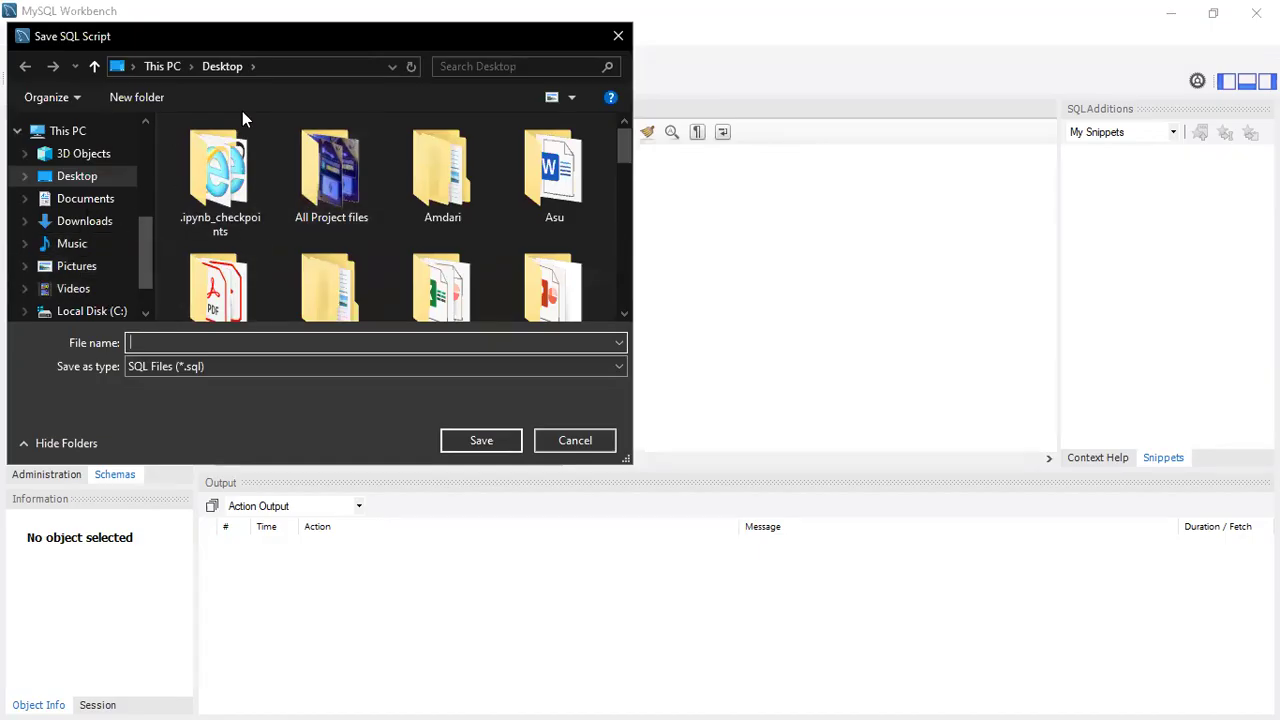
scroll(94, 205, "up", 1)
scroll(80, 180, "down", 1)
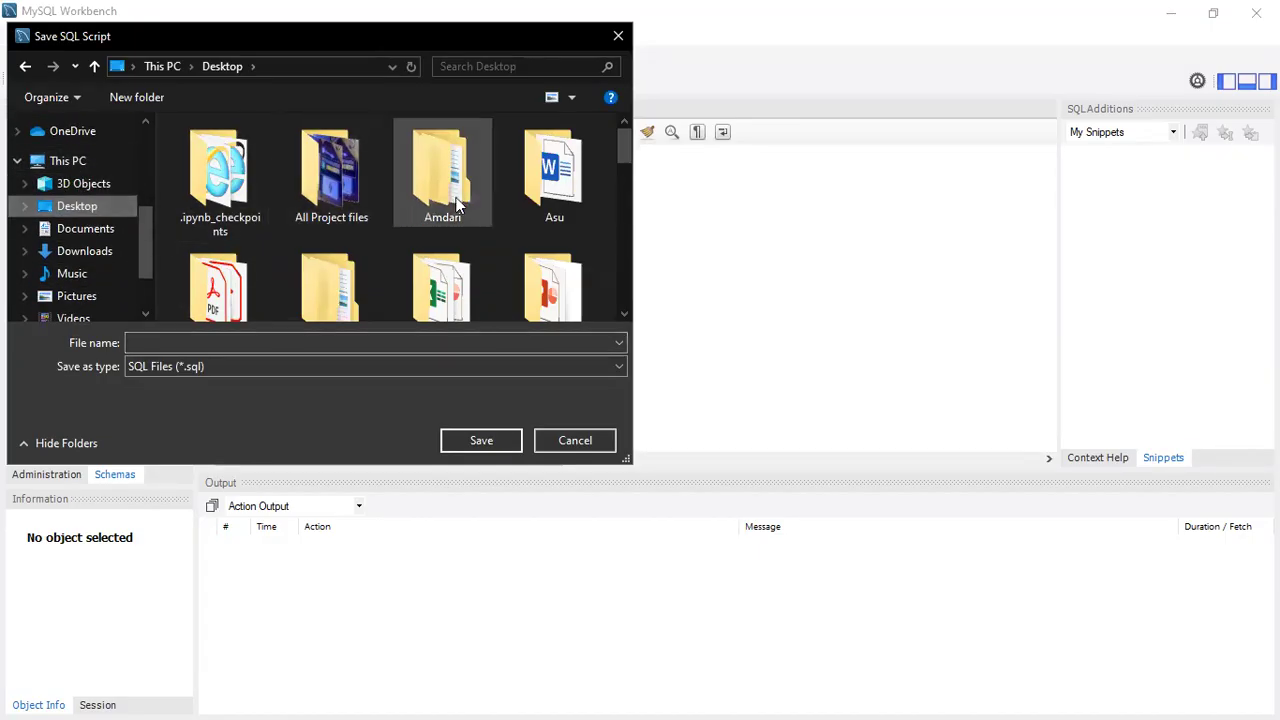
scroll(455, 210, "down", 1)
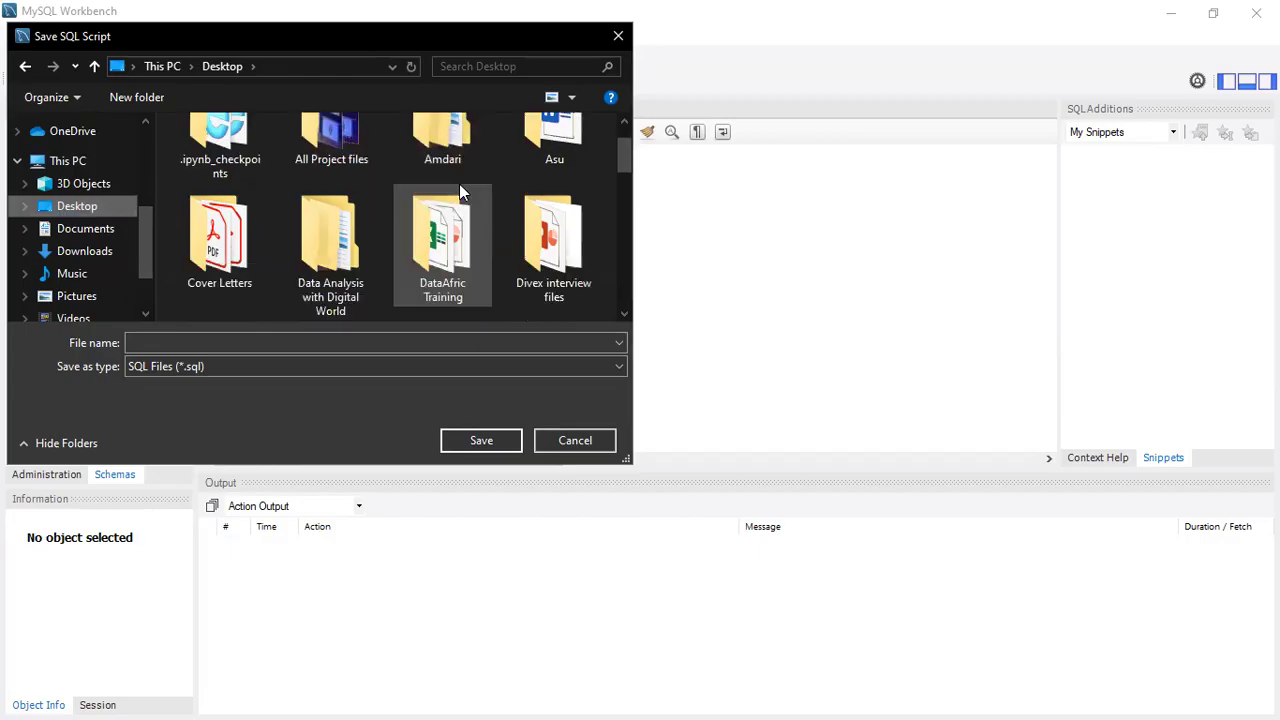
double_click(424, 258)
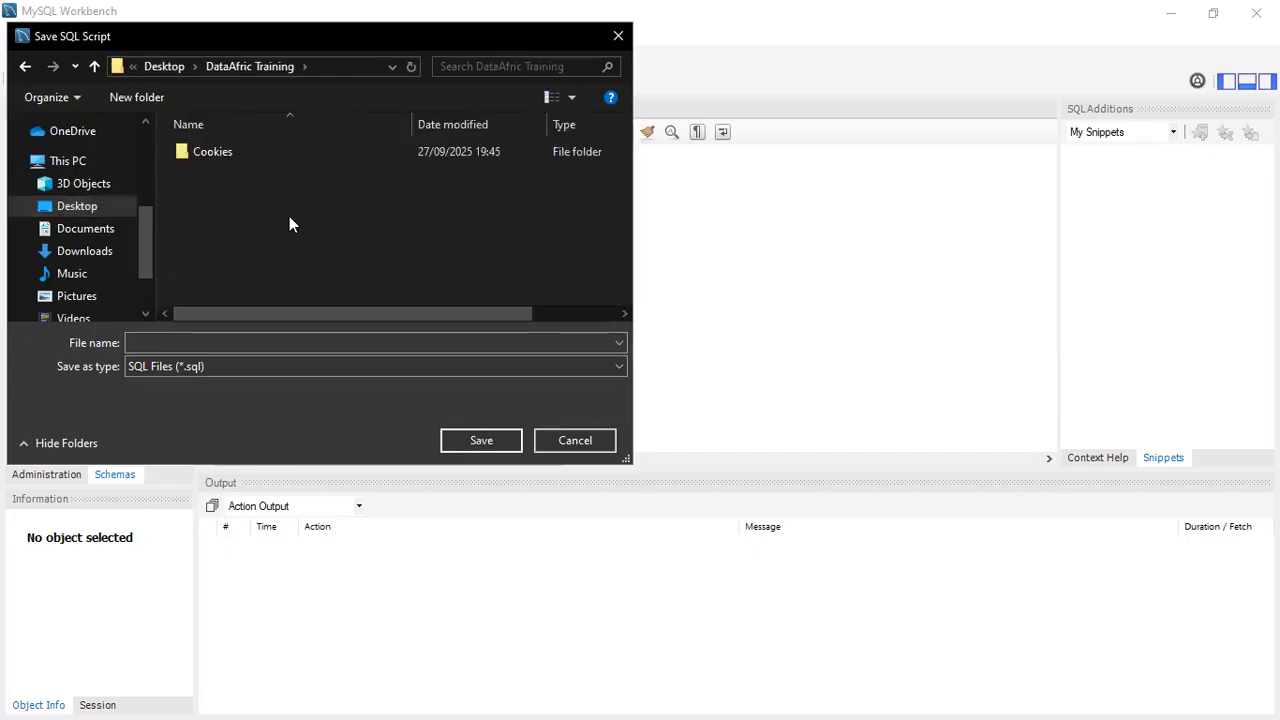
Step: Create a folder named SQL Practice inside DataAfric Training
right_click(255, 204)
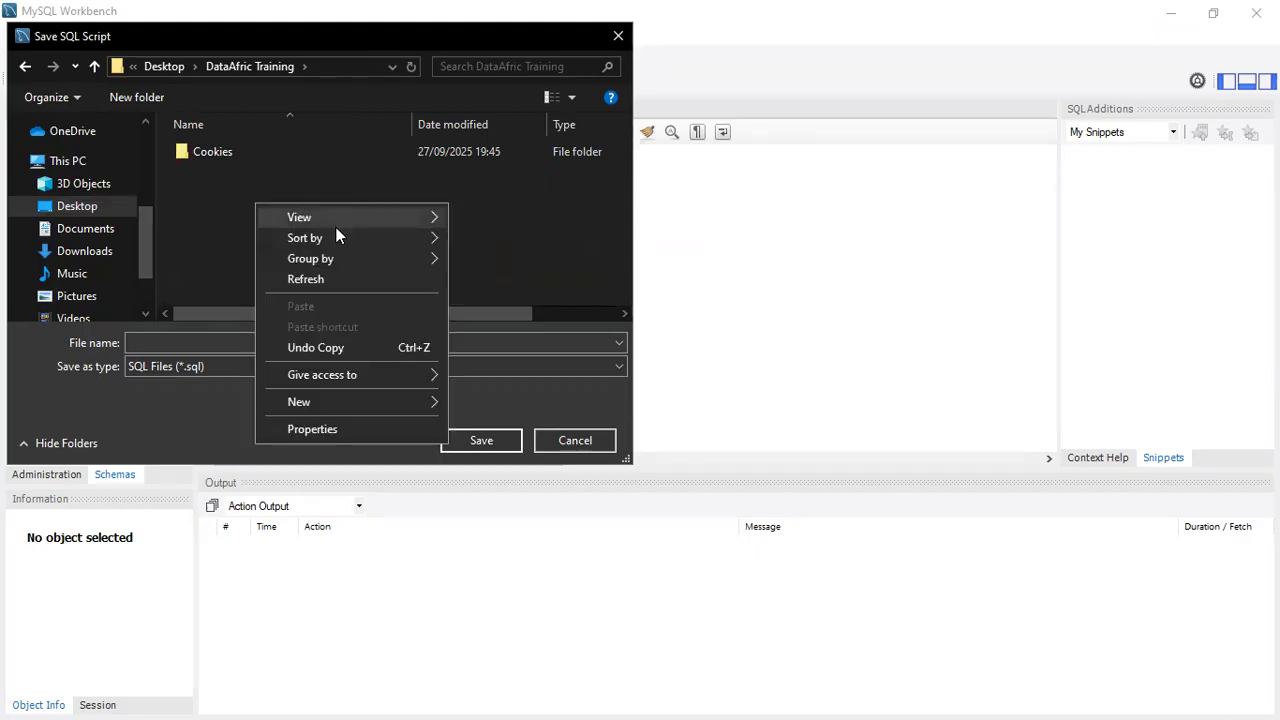
mouse_move(337, 402)
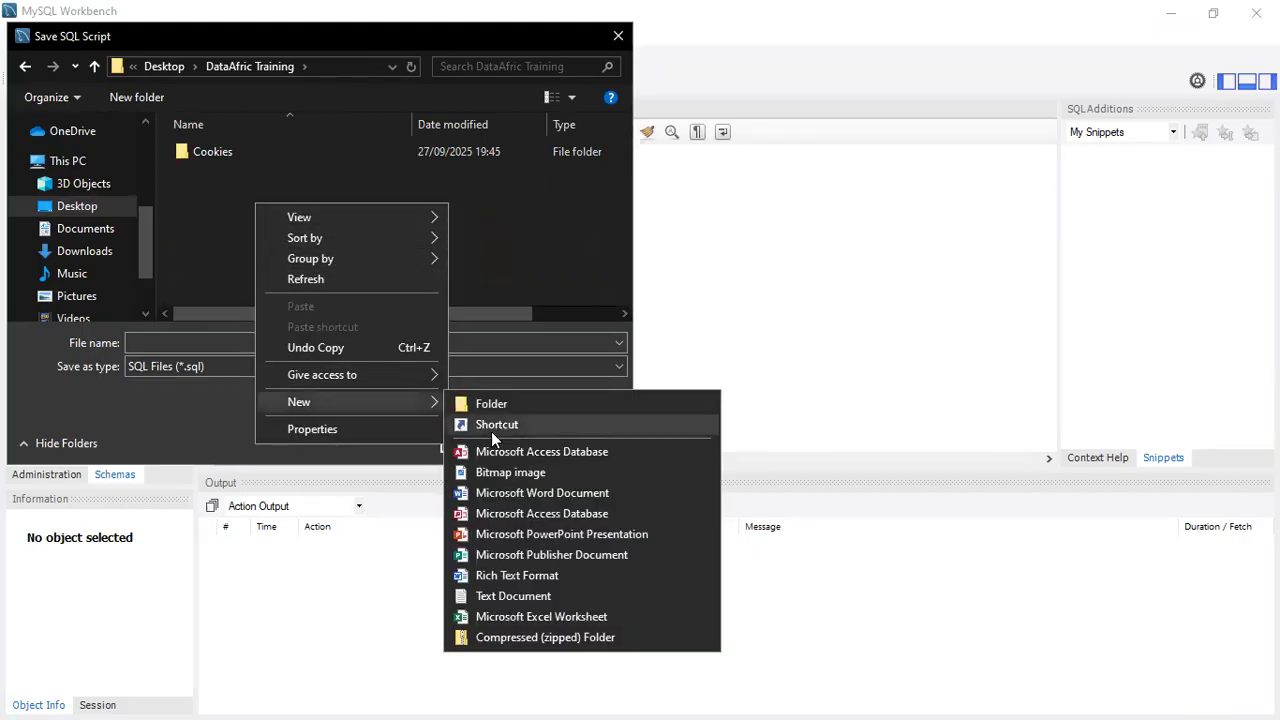
left_click(502, 405)
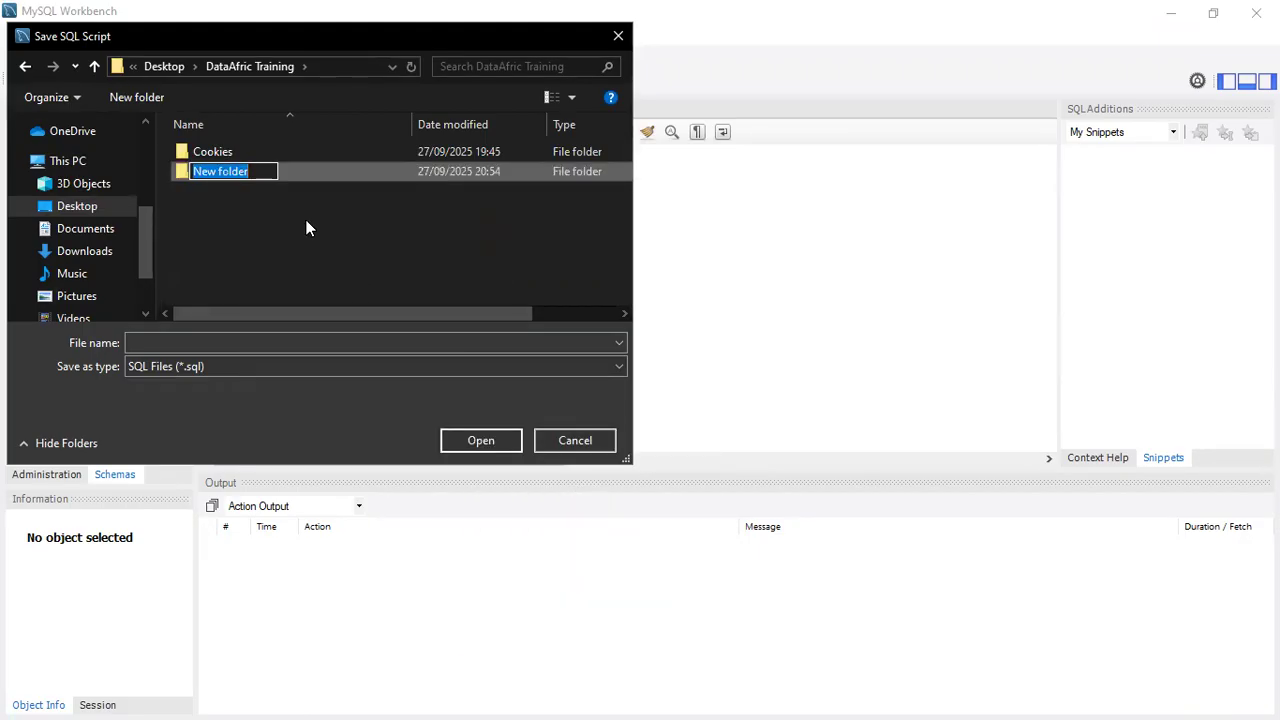
type("SQ")
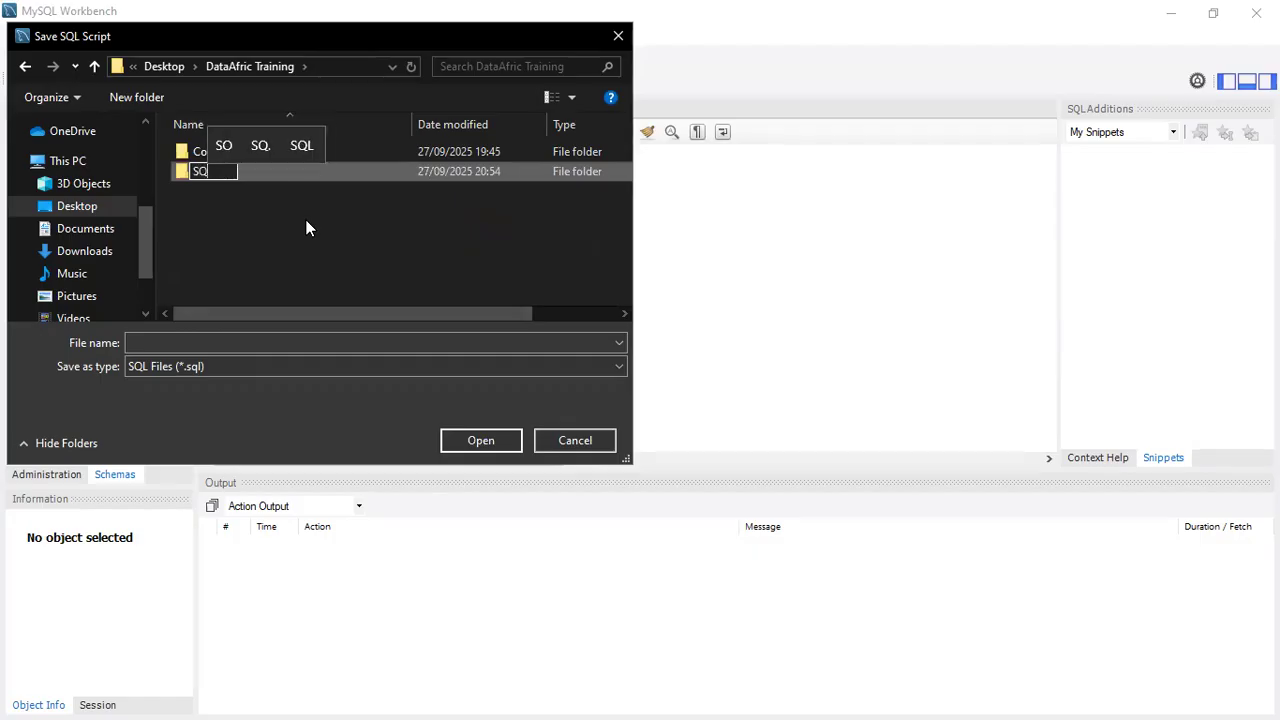
type("L Practice")
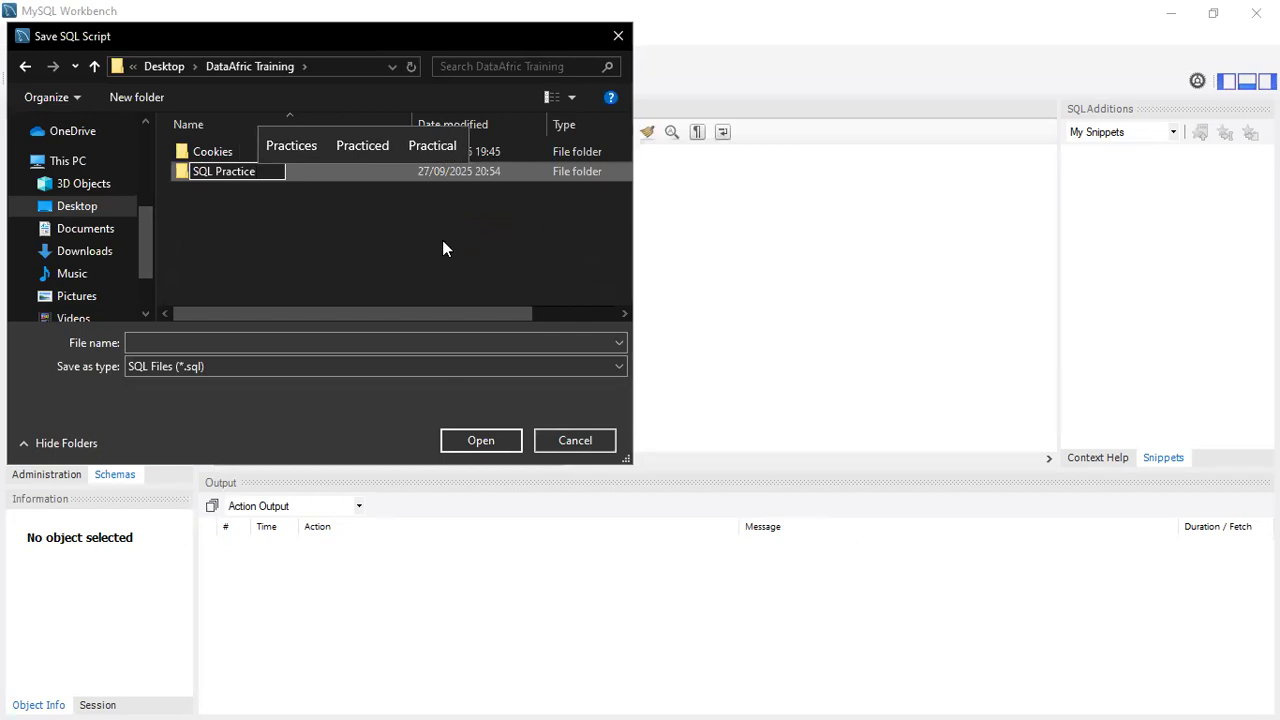
key("Return")
left_click(437, 242)
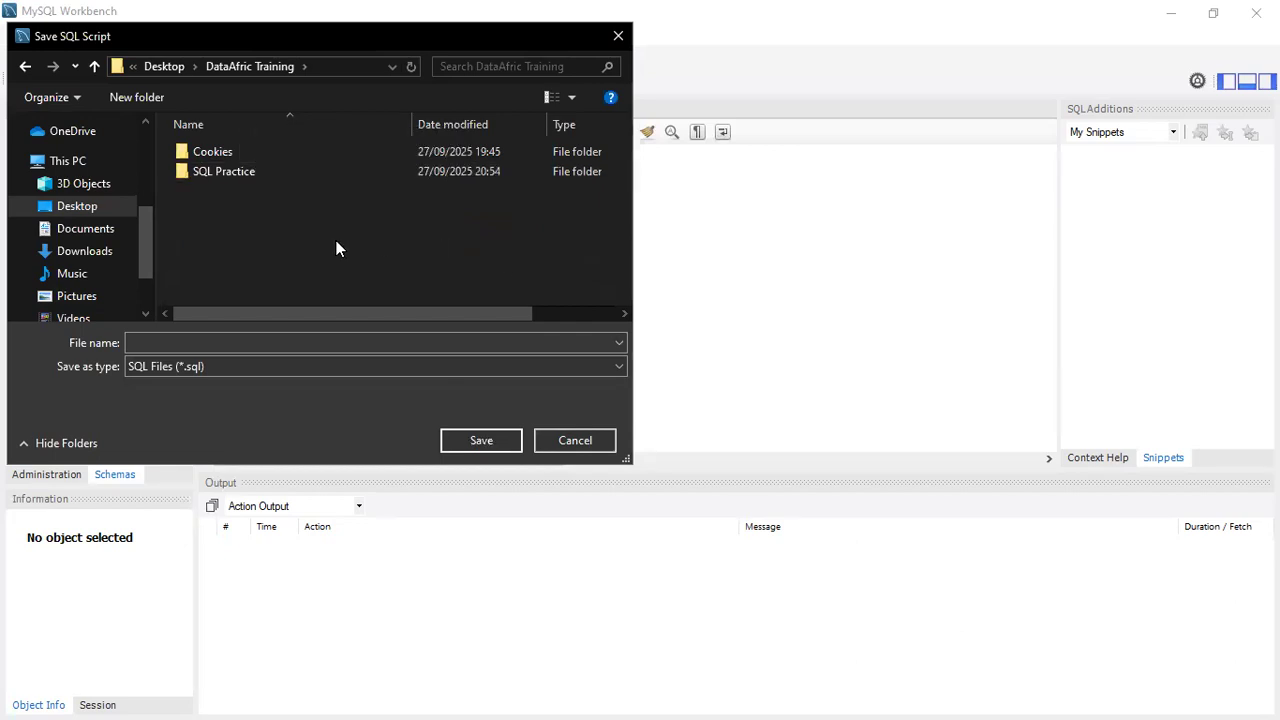
Step: Save the script as "First script" in the SQL Practice folder
double_click(279, 174)
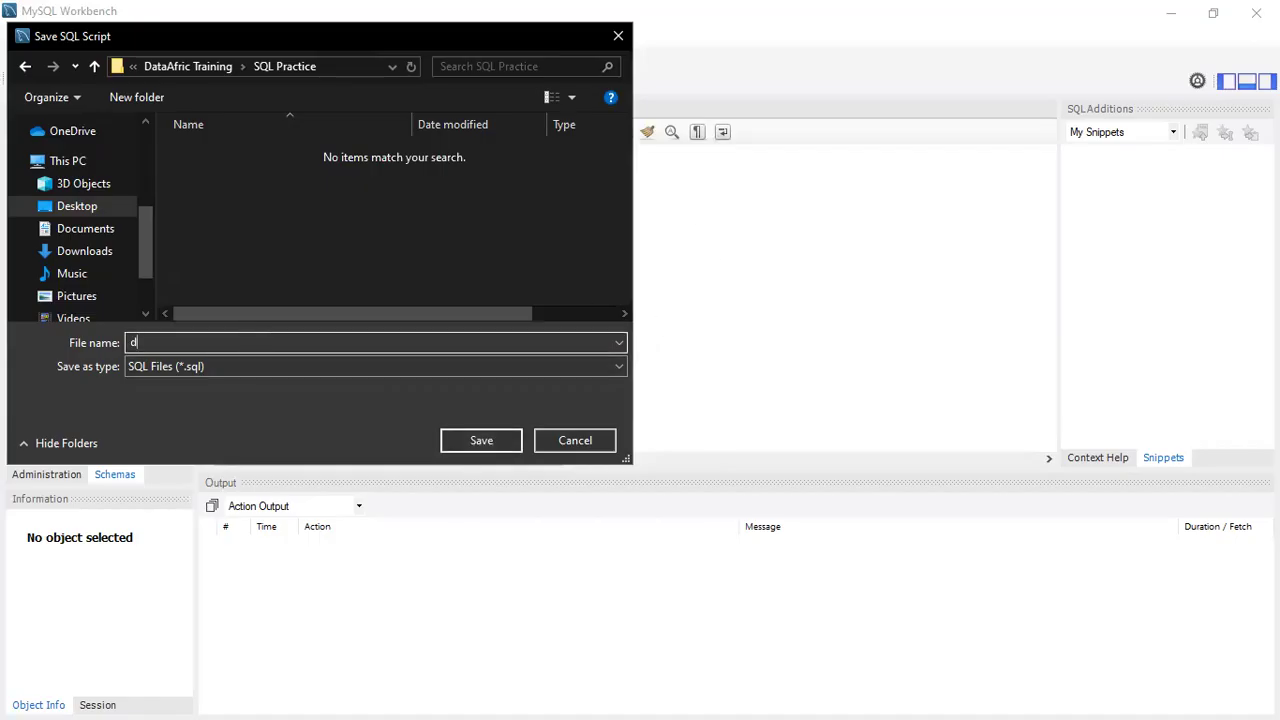
type("d")
key("BackSpace")
type("First script")
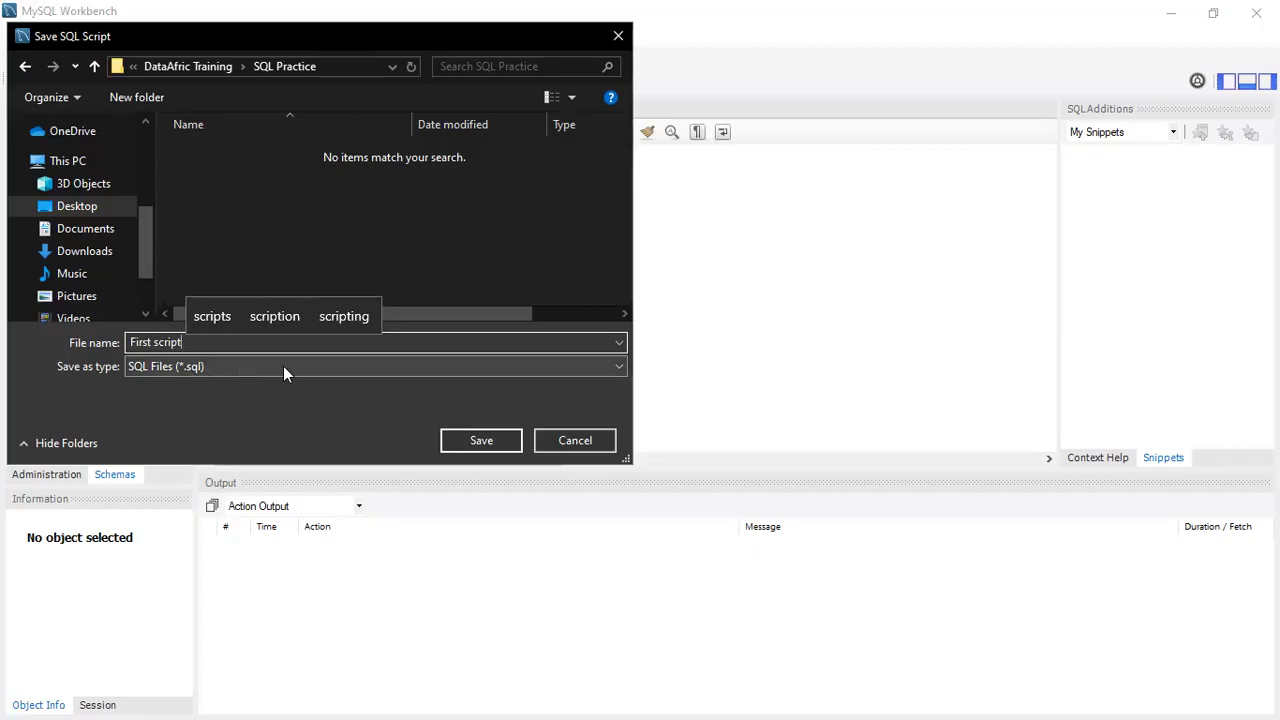
key("Return")
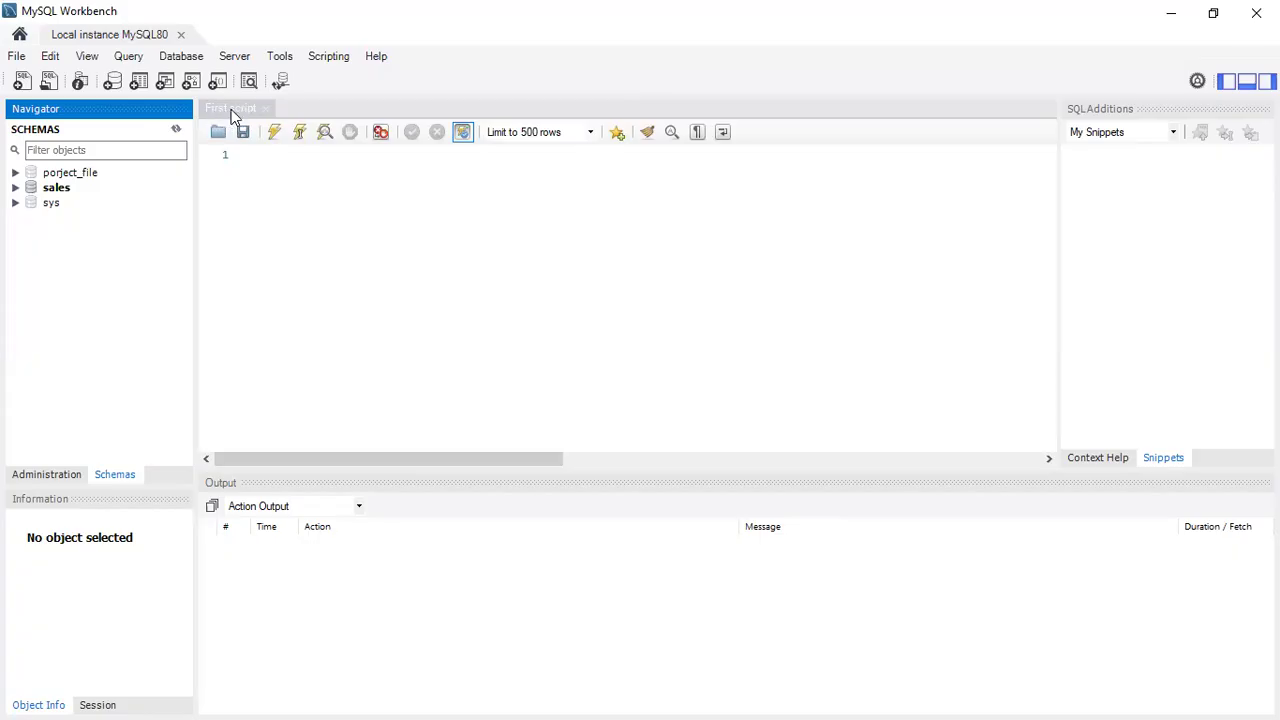
Step: Enter some random text on line 1 of First script and erase all of it
left_click(358, 172)
type("vm c.v, mvc/ mv  v/ ,")
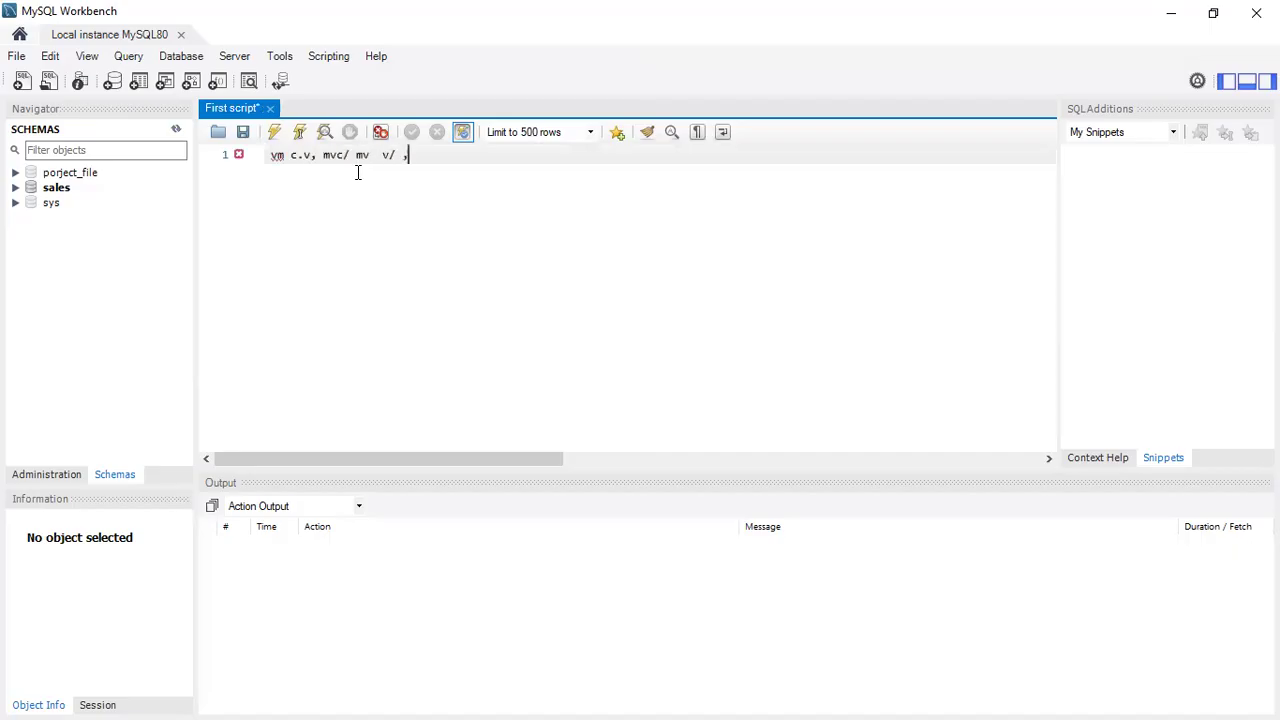
key("BackSpace")
key("BackSpace")
key("BackSpace")
key("BackSpace")
key("BackSpace")
key("BackSpace")
key("BackSpace")
key("BackSpace")
key("BackSpace")
key("BackSpace")
key("BackSpace")
key("BackSpace")
key("BackSpace")
key("BackSpace")
key("BackSpace")
key("BackSpace")
key("BackSpace")
key("BackSpace")
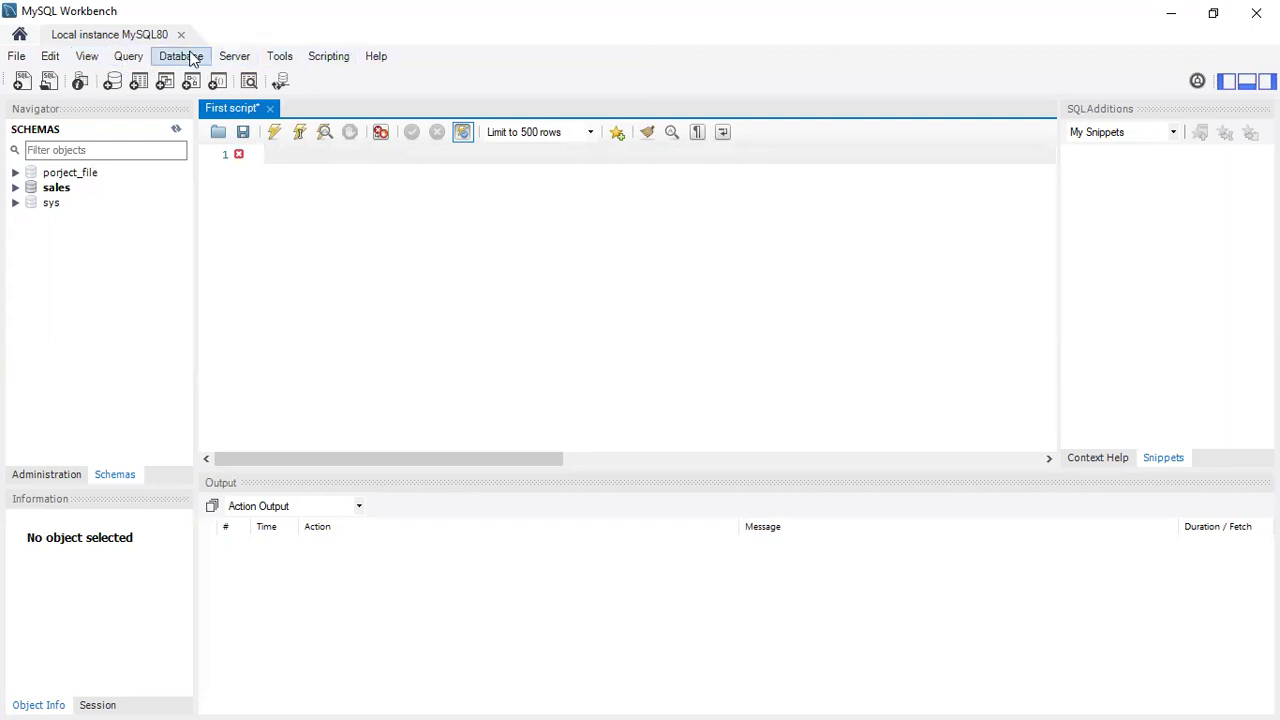
left_click(89, 58)
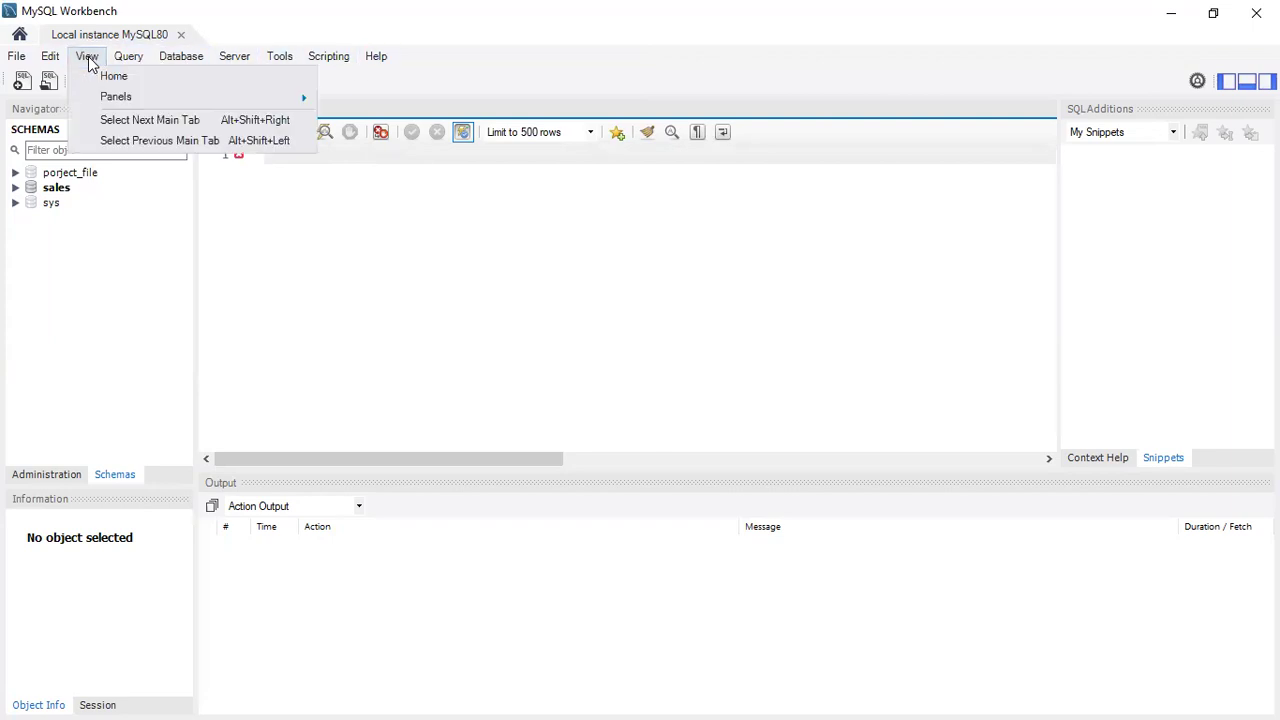
mouse_move(54, 62)
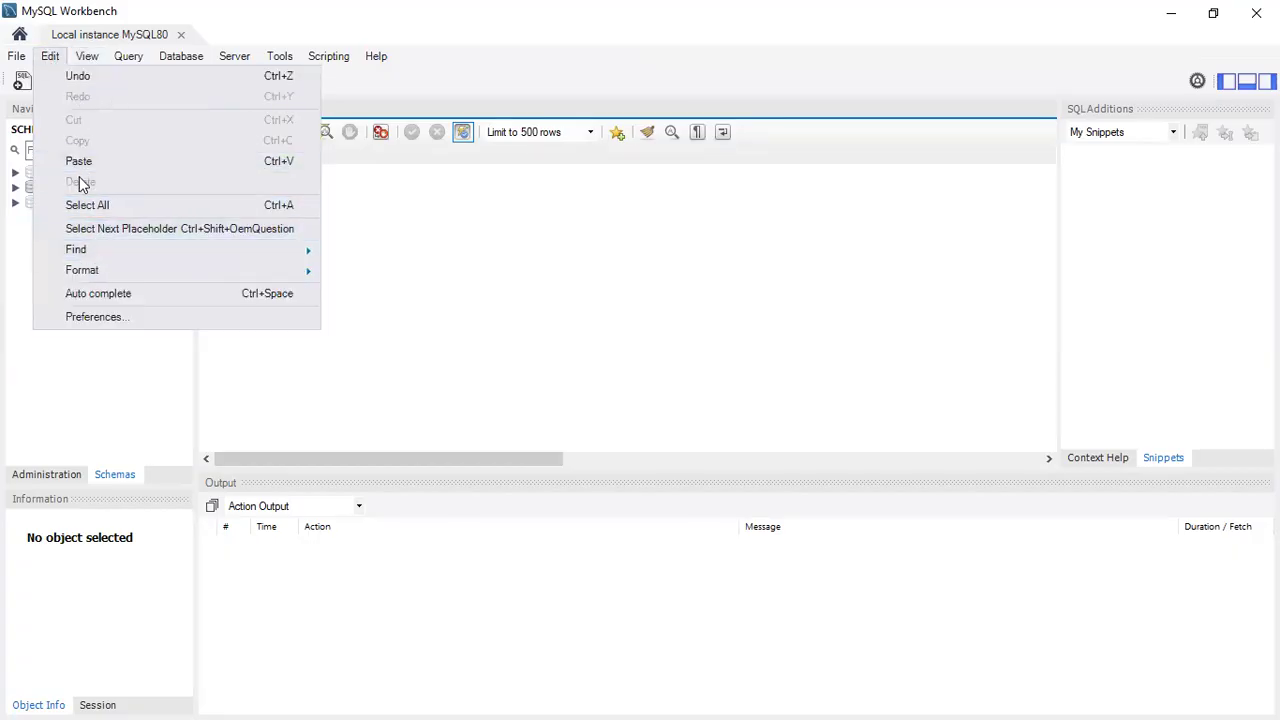
left_click(86, 77)
left_click(86, 56)
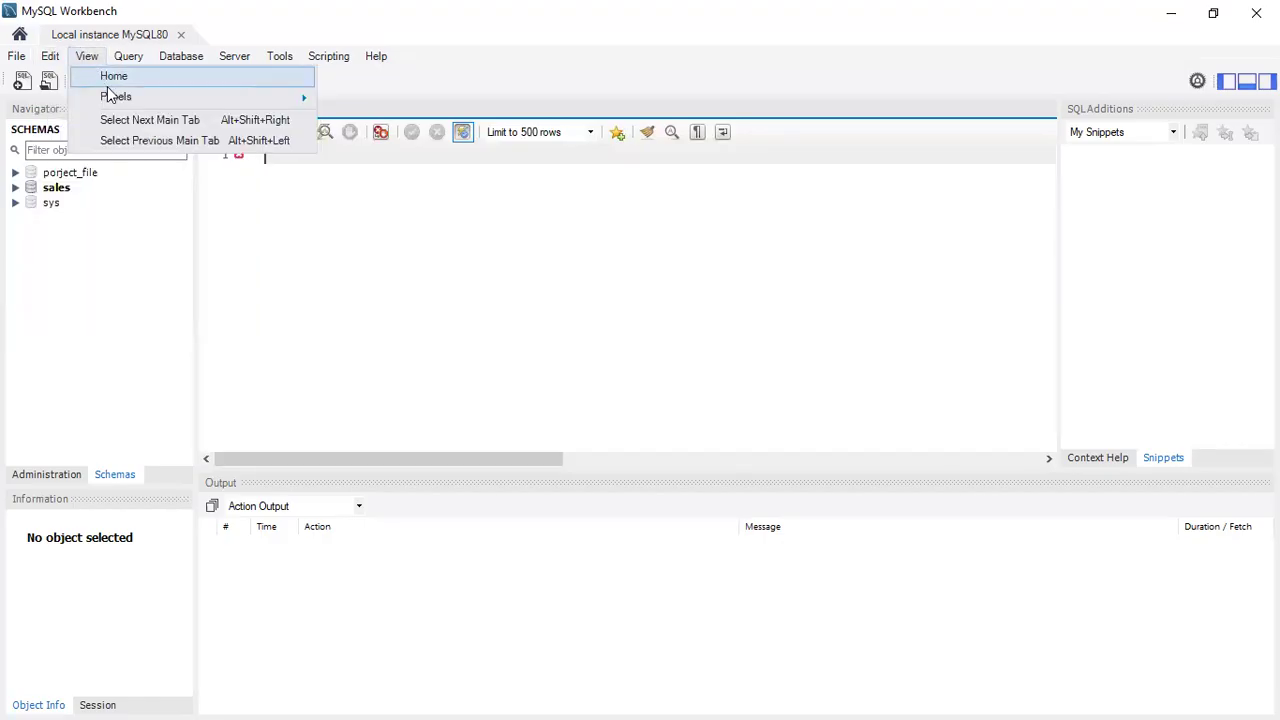
left_click(127, 56)
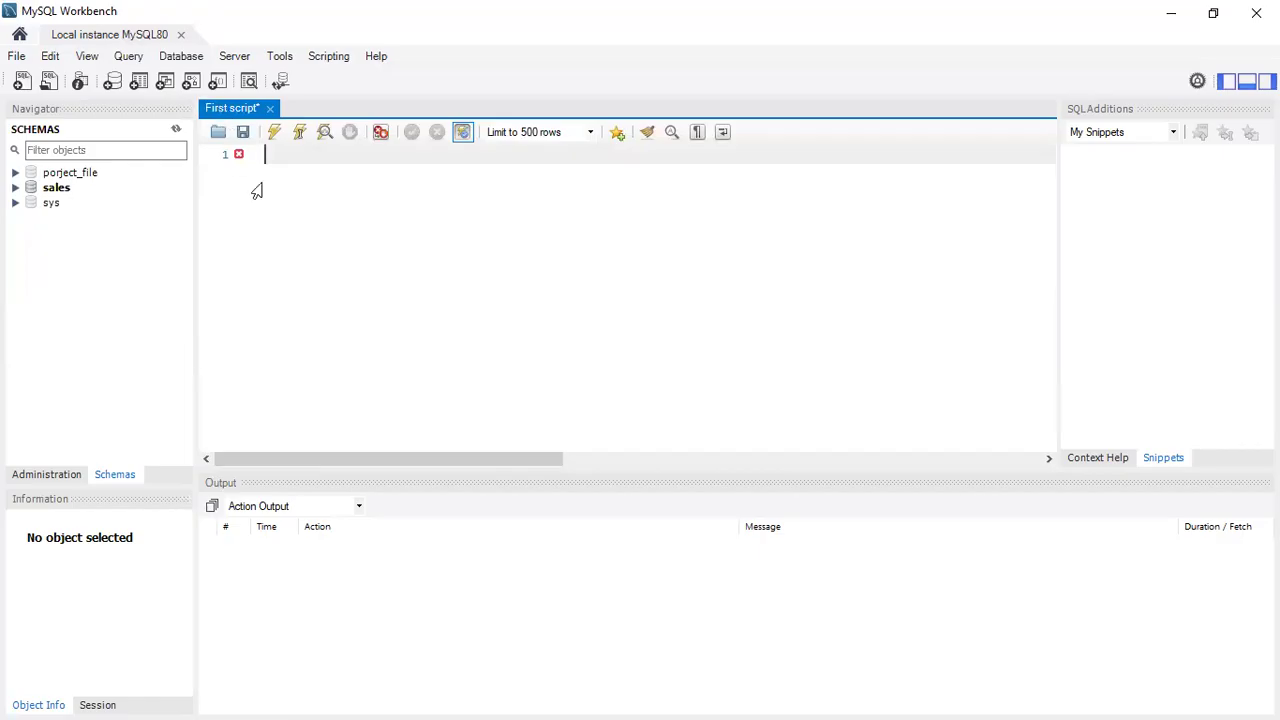
Step: Open a second query tab, switch between it and First script, and close the new tab
left_click(20, 82)
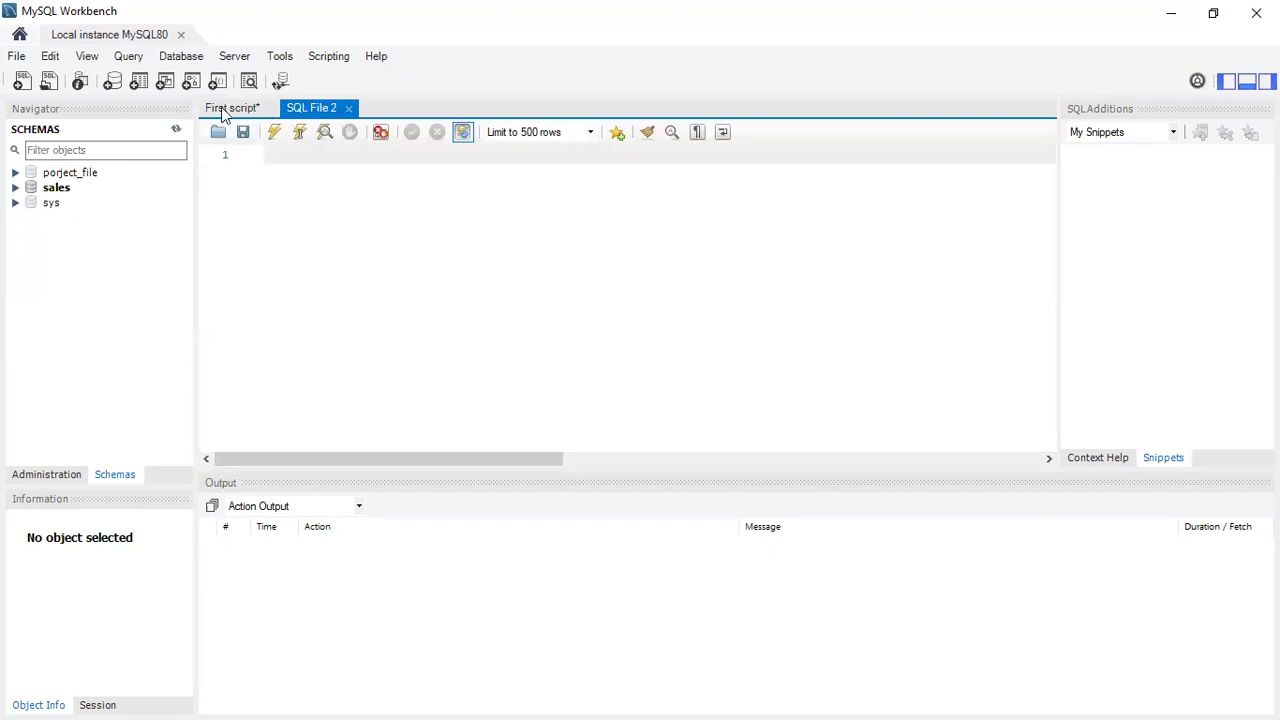
left_click(228, 108)
left_click(305, 108)
left_click(348, 109)
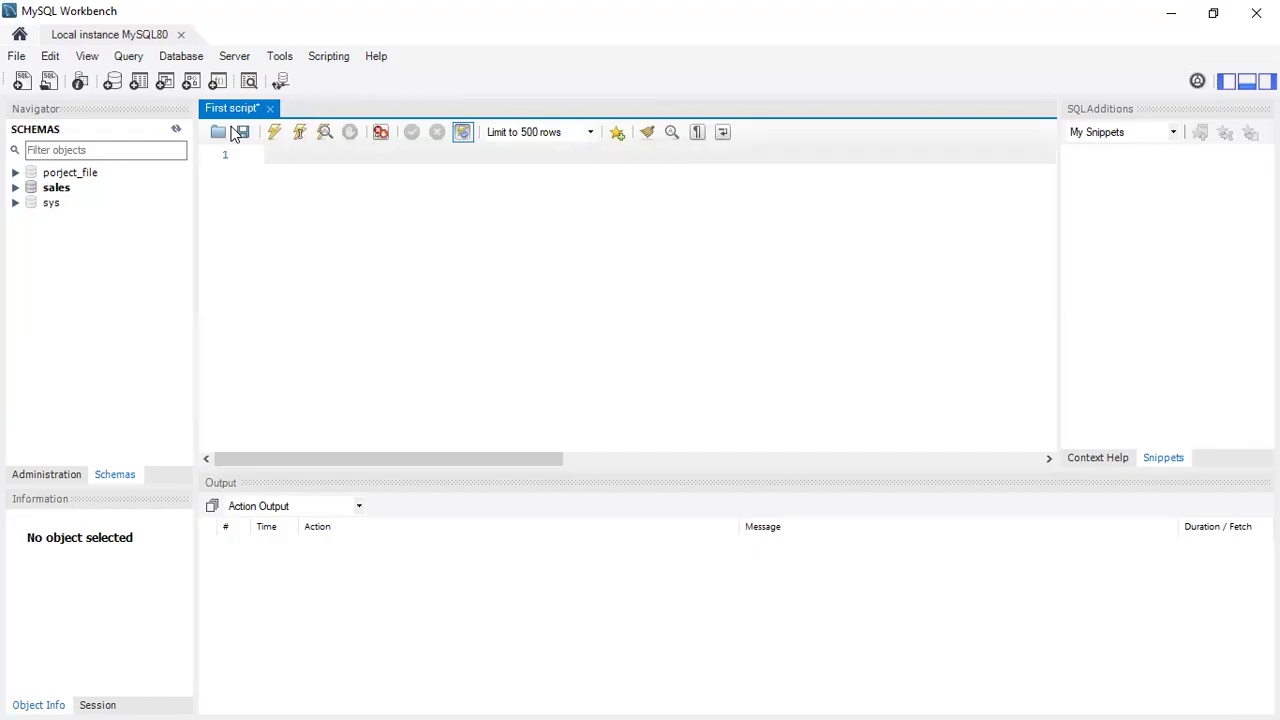
Step: Add another blank query tab beside First script, compare the two tabs, and return to First script
left_click(21, 84)
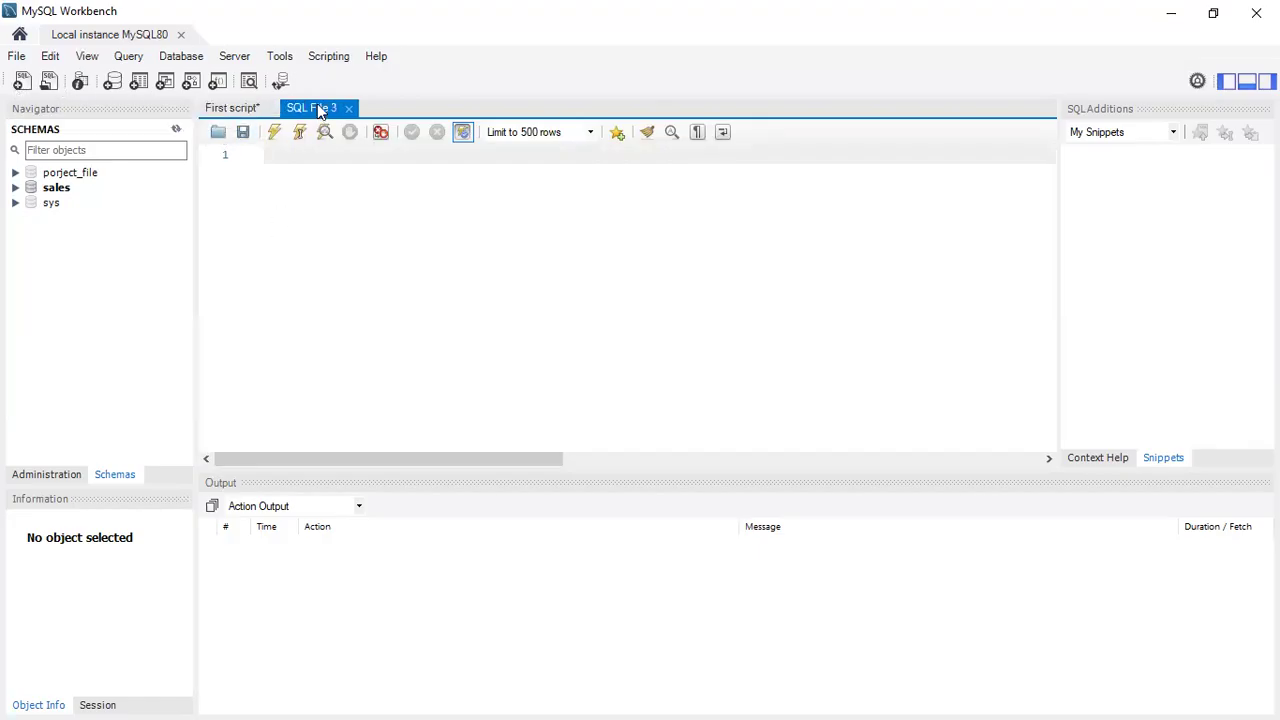
left_click(228, 106)
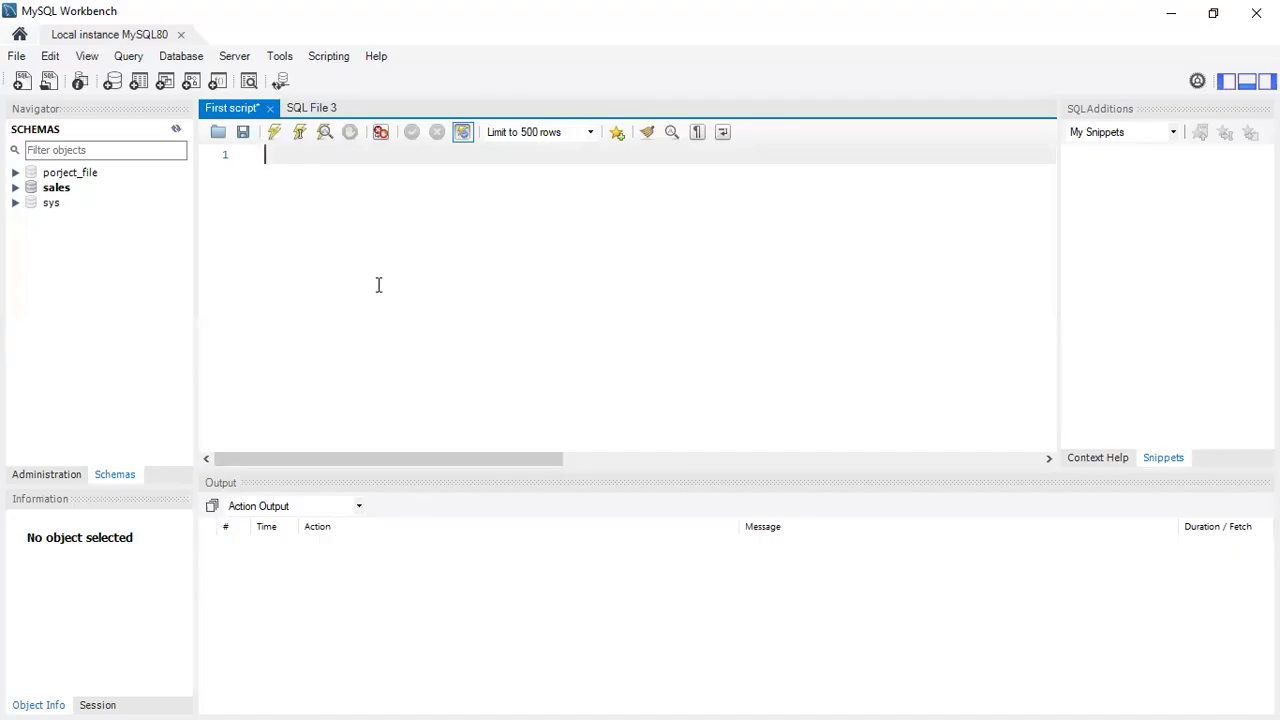
left_click(317, 106)
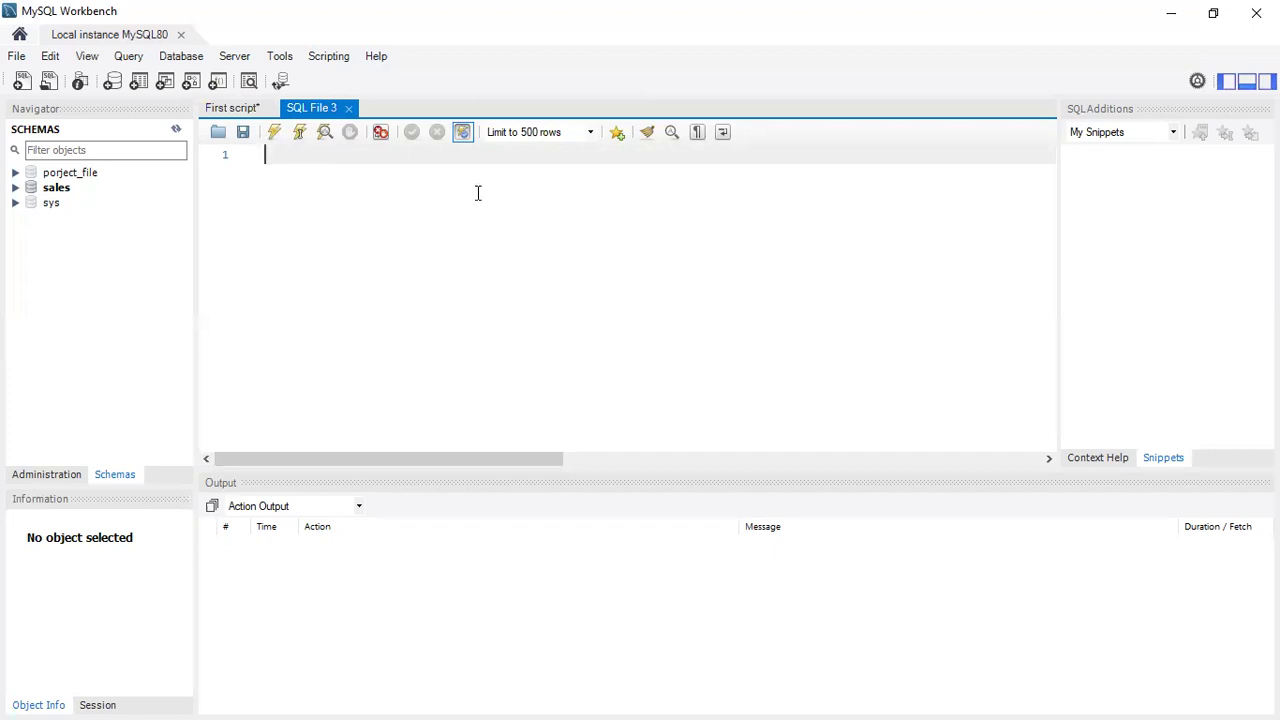
left_click(218, 108)
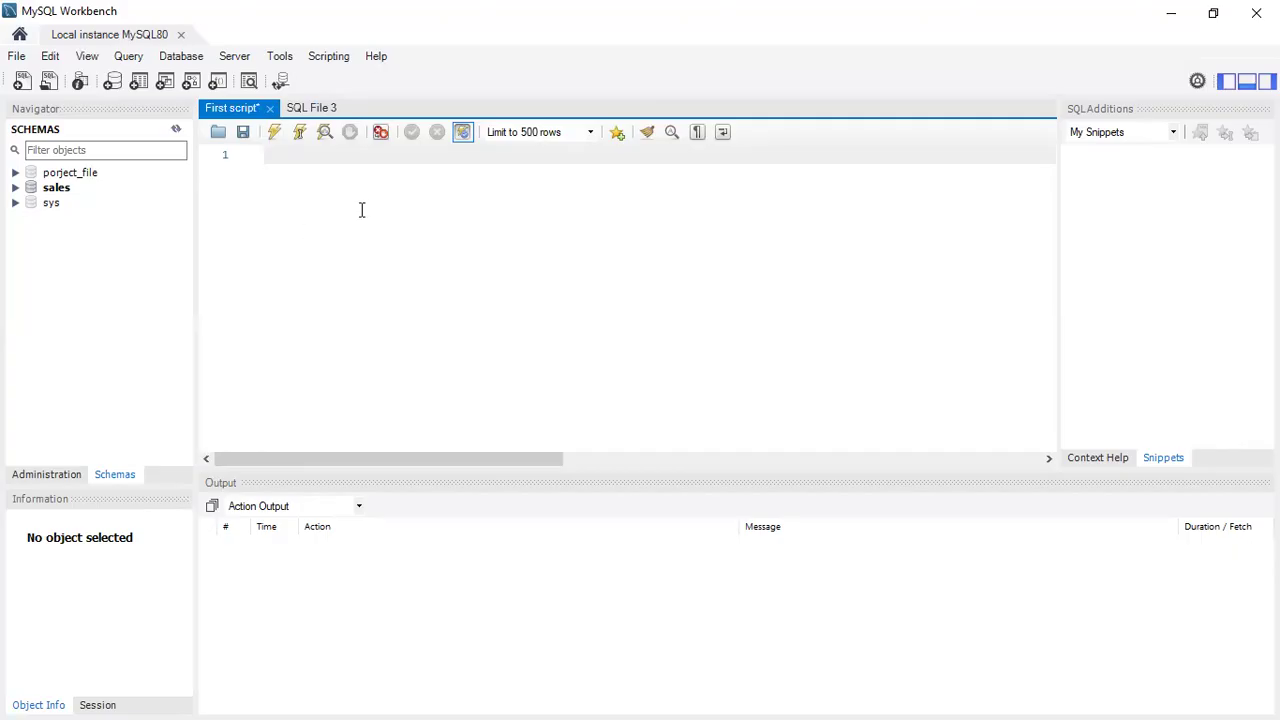
Step: Close the blank SQL File 3 tab and keep First script open
left_click(316, 107)
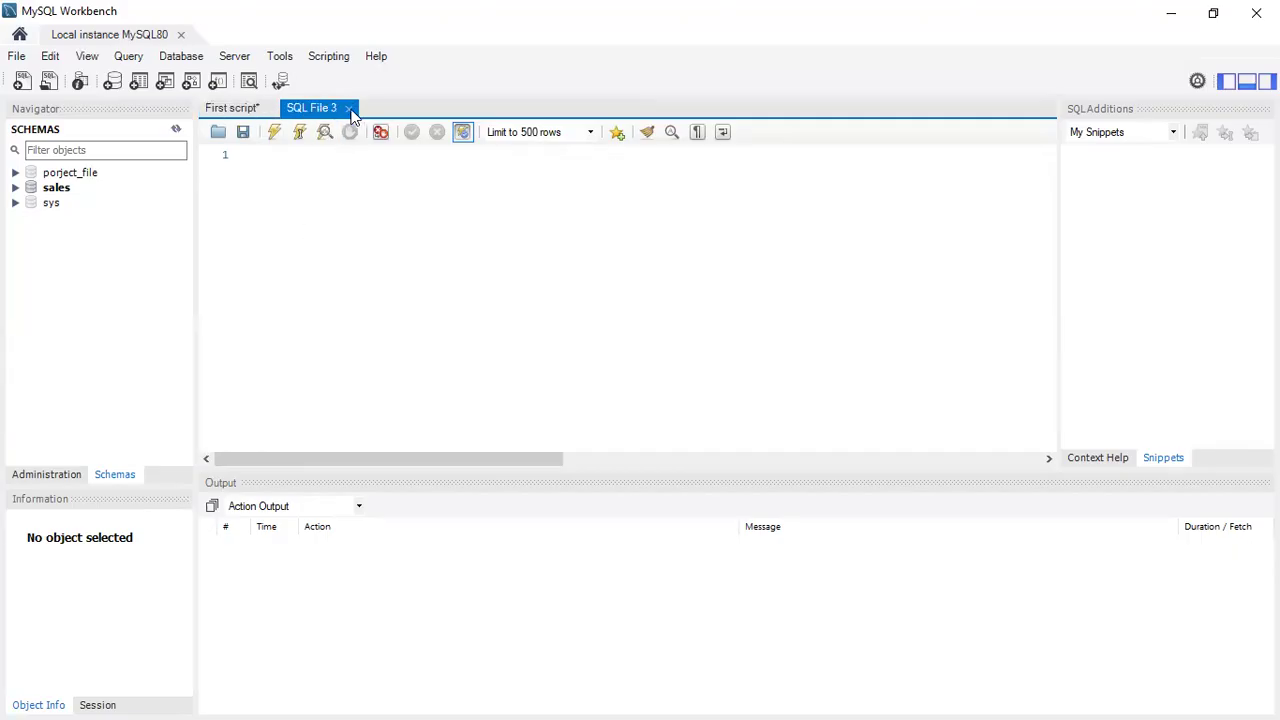
left_click(349, 108)
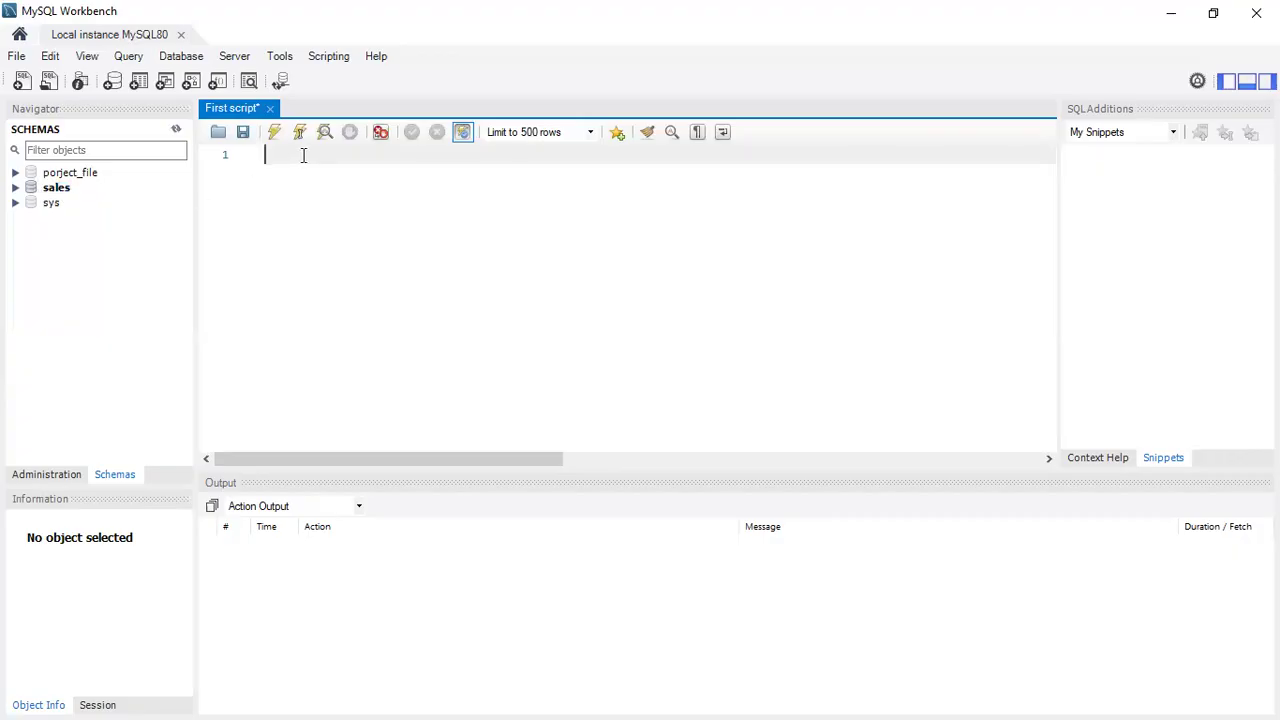
Step: Write drop database sales on line 1 of First script and execute that statement
key("BackSpace")
type("d")
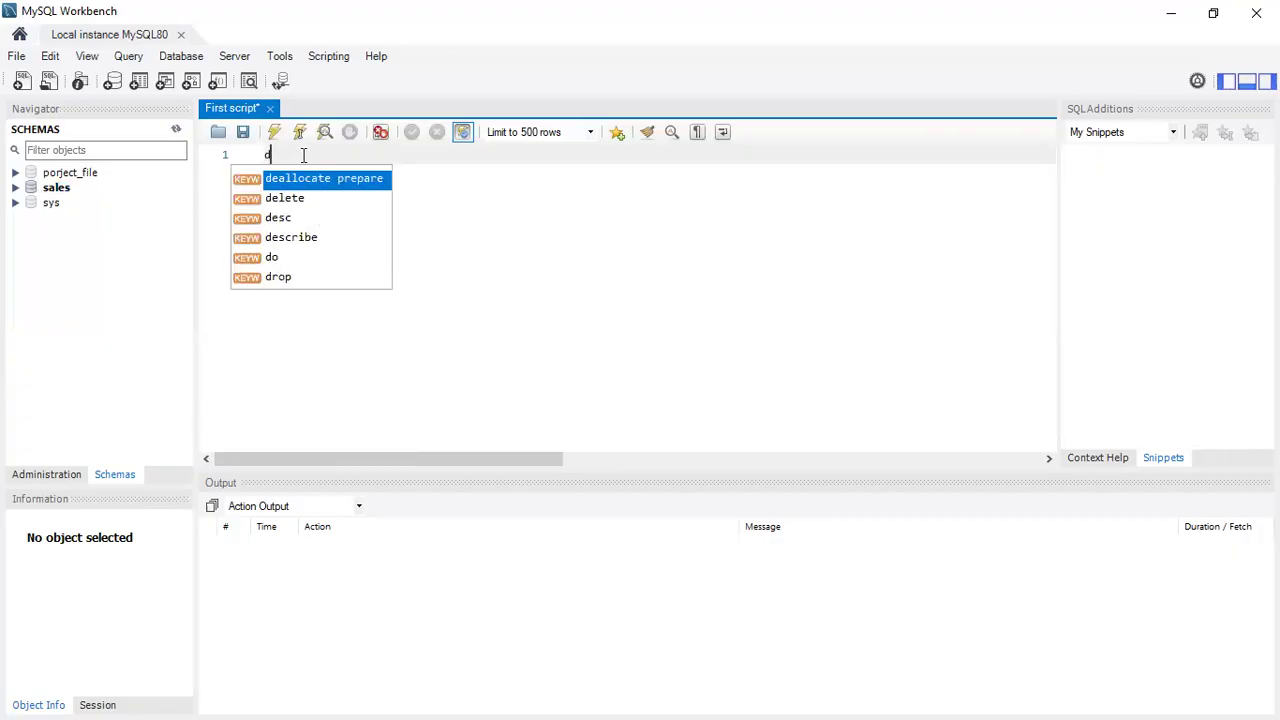
type("rop database")
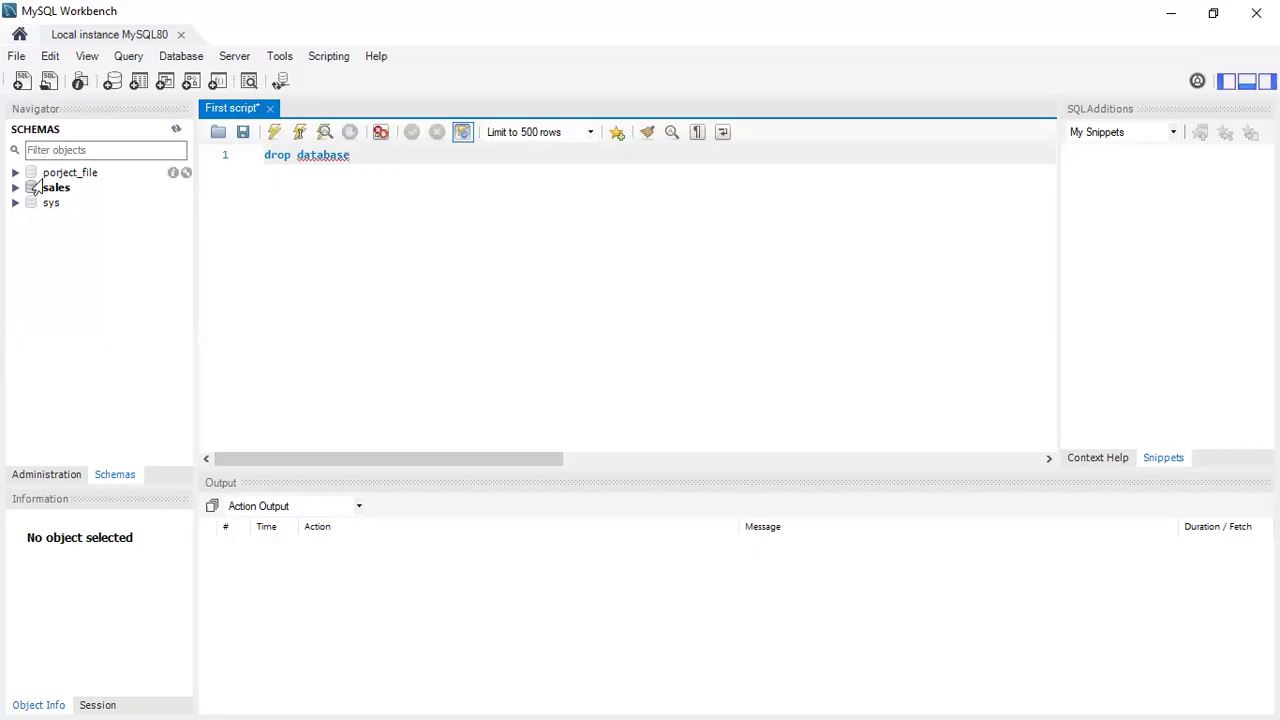
left_click_drag(50, 192, 383, 166)
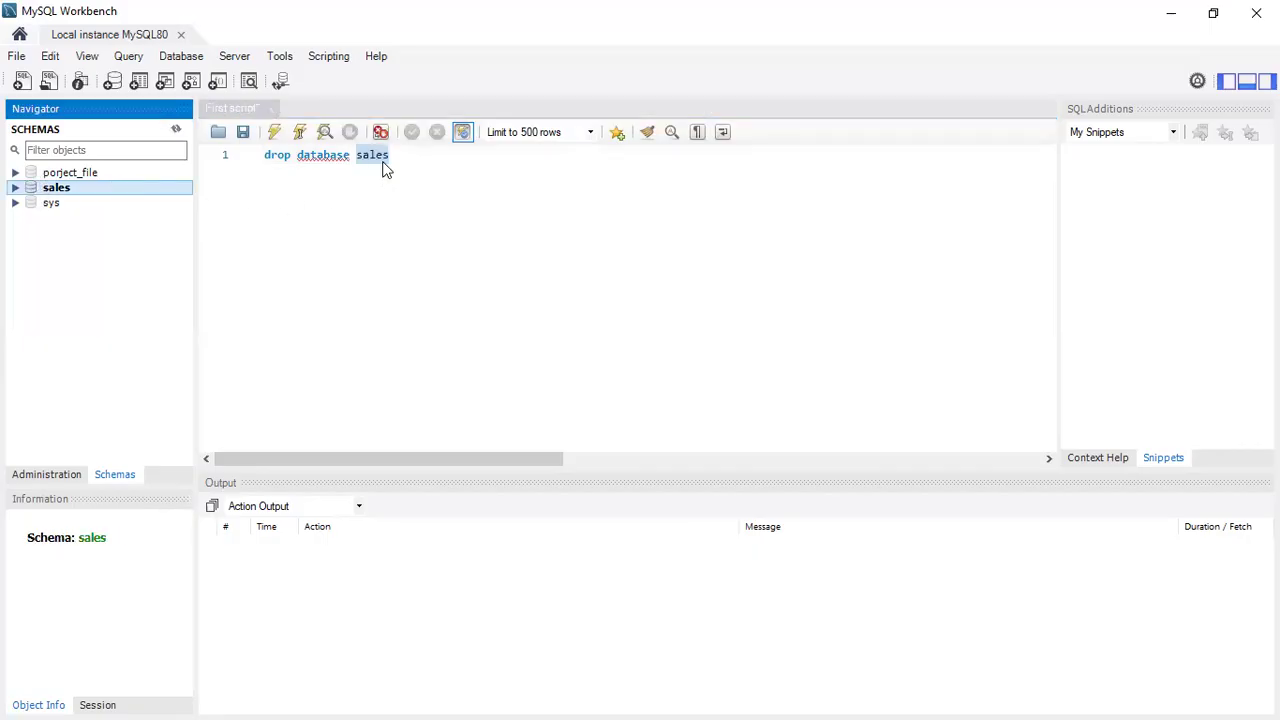
left_click(431, 155)
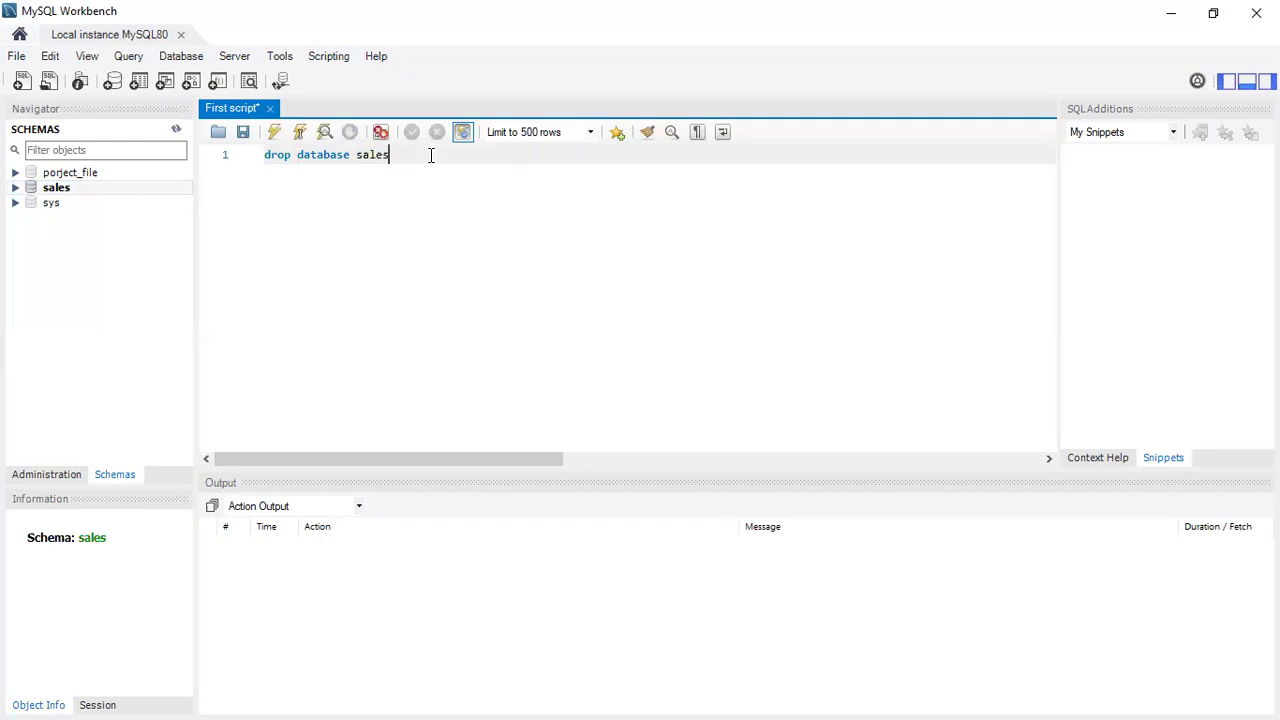
key("Return")
left_click_drag(392, 155, 265, 155)
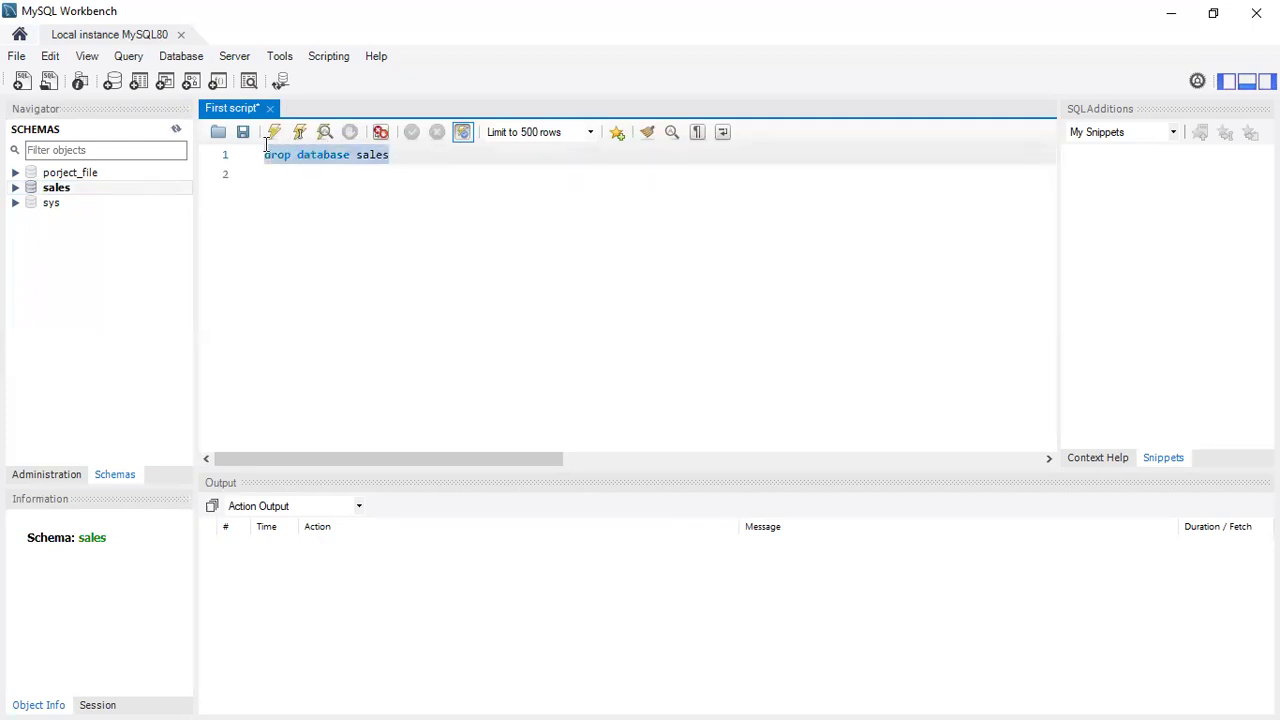
left_click(274, 132)
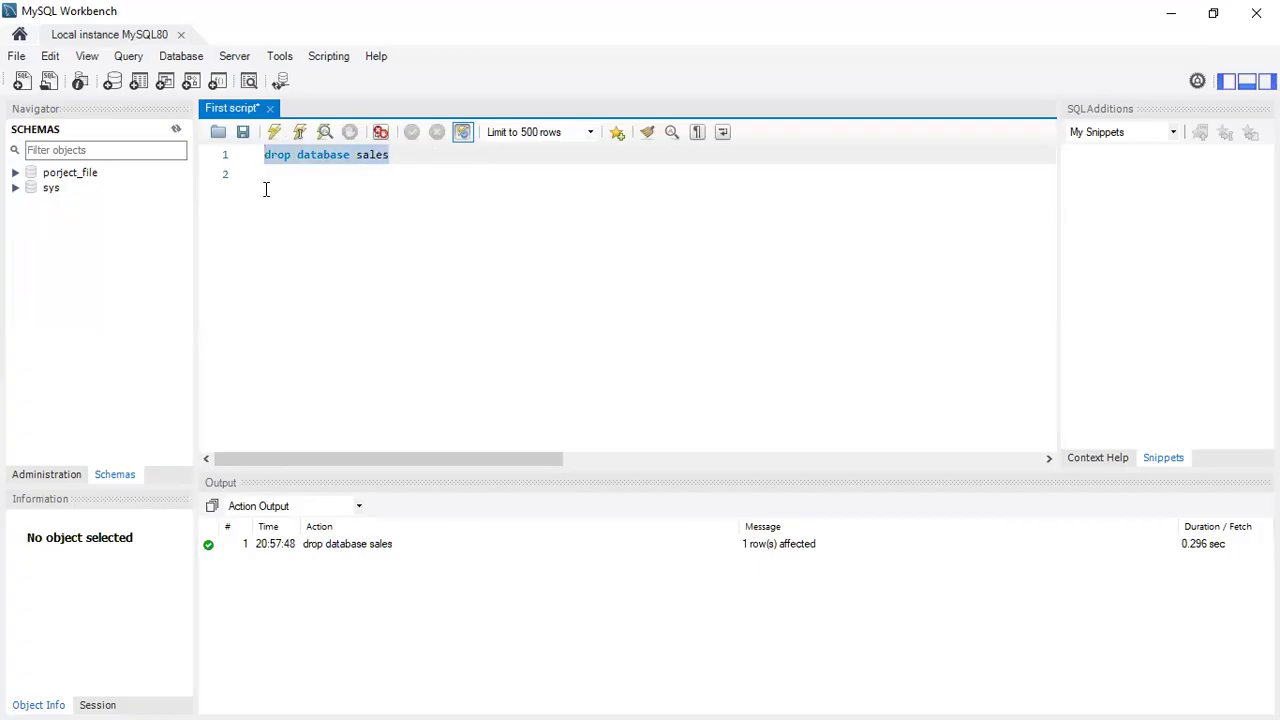
Step: Erase the drop database sales statement from line 1 of First script
left_click(408, 161)
key("BackSpace")
key("BackSpace")
key("BackSpace")
key("BackSpace")
key("BackSpace")
key("BackSpace")
key("BackSpace")
key("BackSpace")
key("BackSpace")
key("BackSpace")
key("BackSpace")
key("BackSpace")
key("BackSpace")
key("BackSpace")
key("BackSpace")
key("BackSpace")
key("BackSpace")
key("BackSpace")
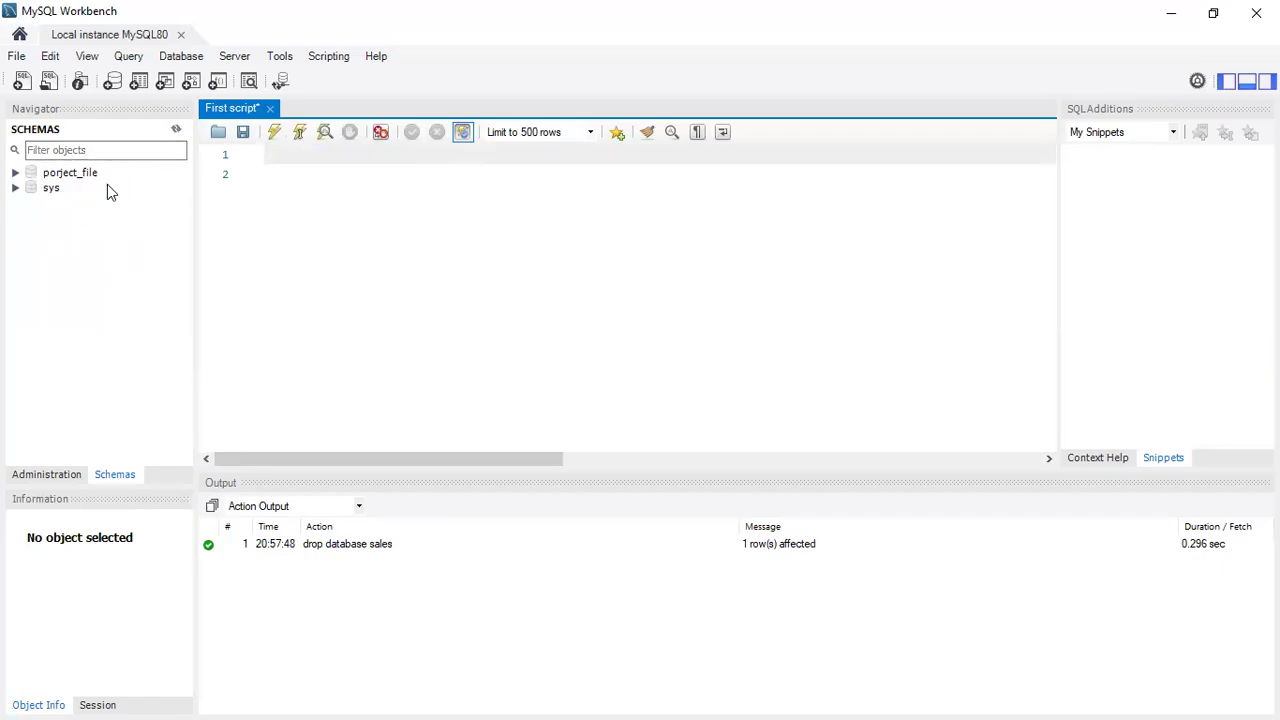
Step: Examine the tables in the porject_file schema, and collapse the schema
left_click(16, 172)
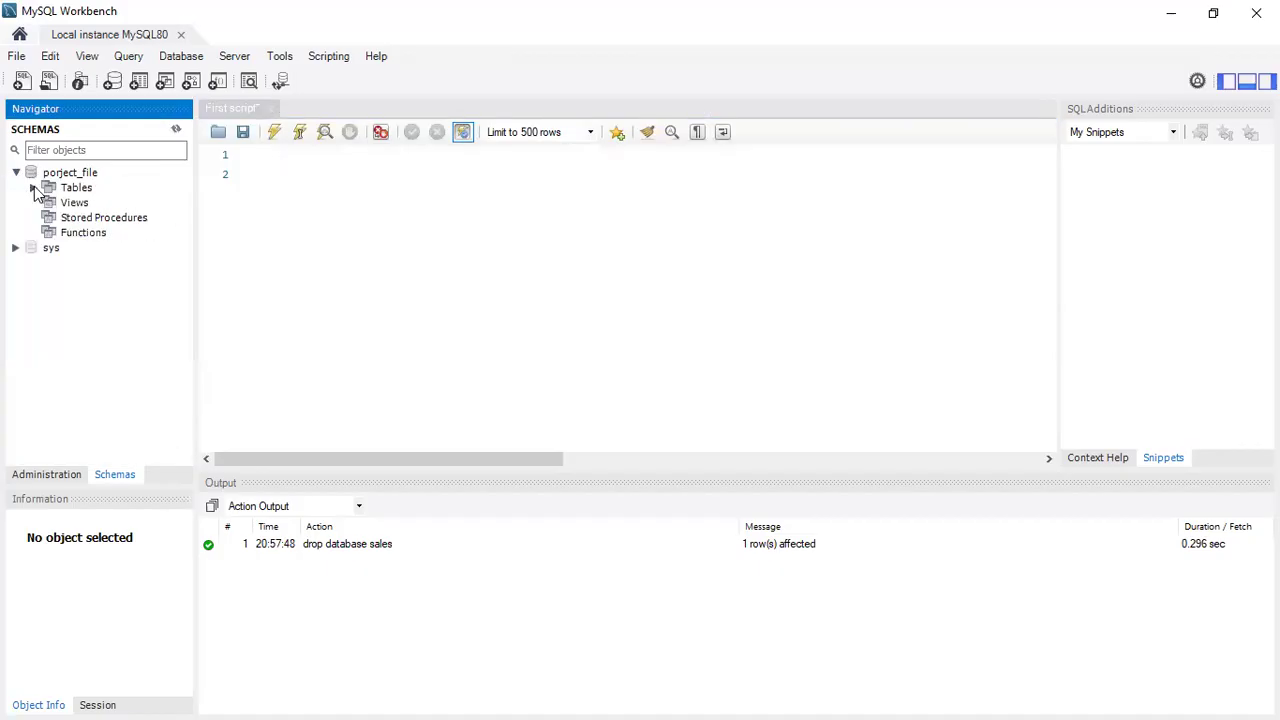
left_click(34, 188)
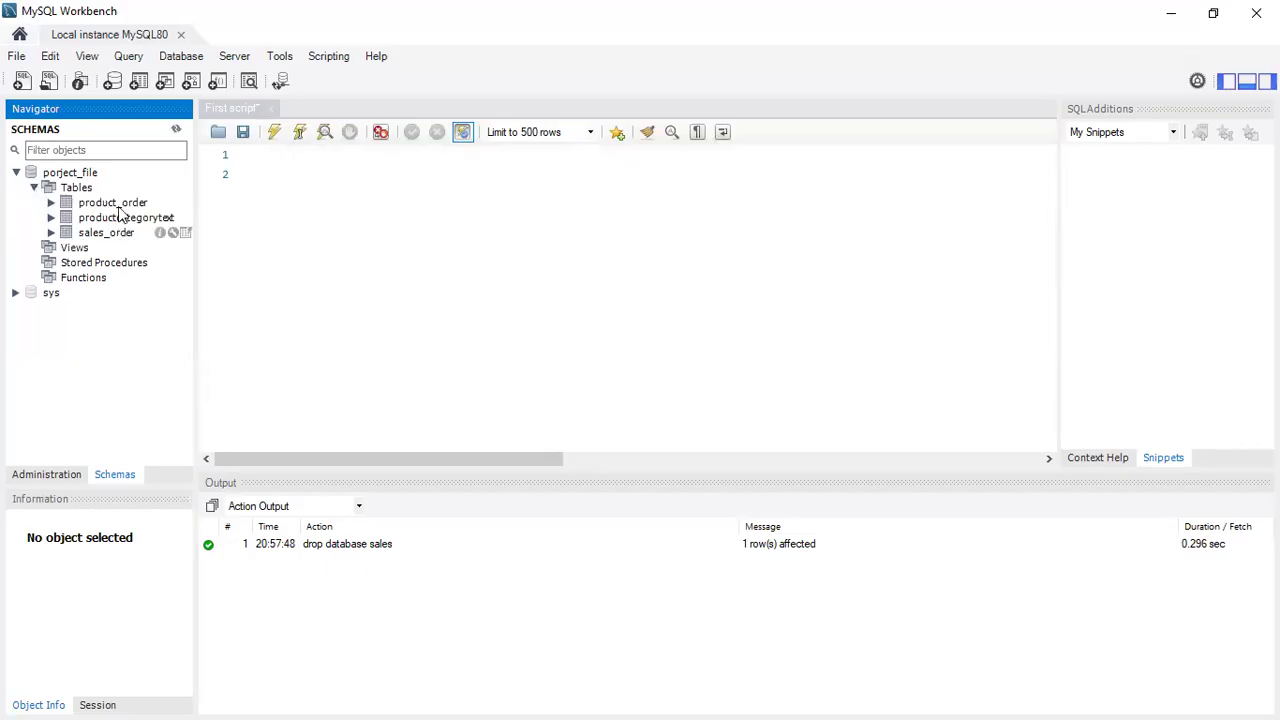
left_click(17, 174)
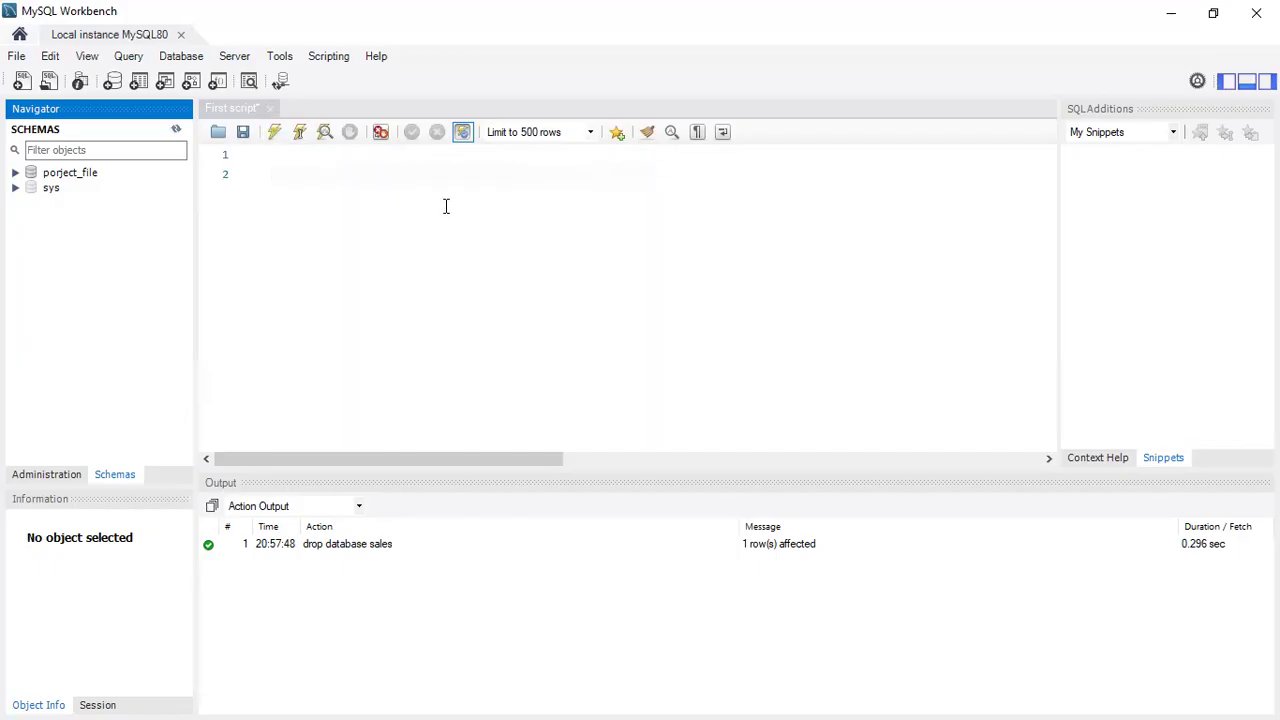
Step: Limit the rows returned by queries to 10 and return to line 1 of First script
left_click(293, 176)
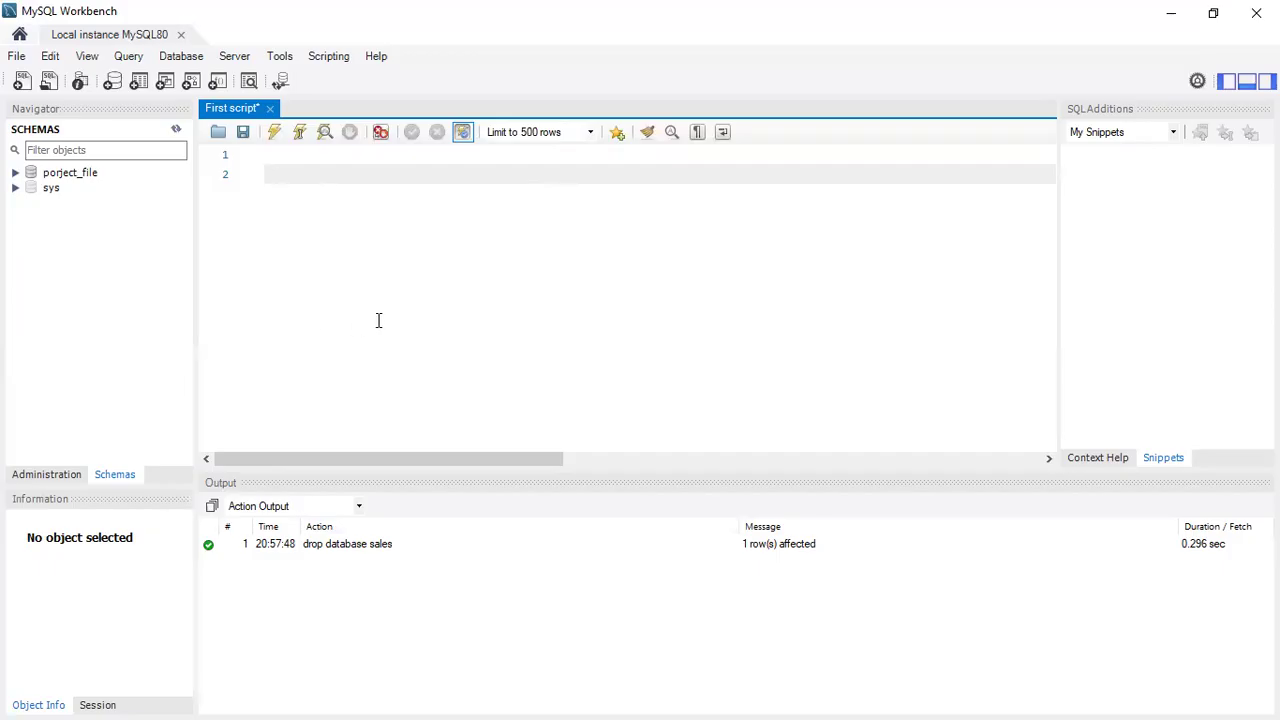
left_click(592, 133)
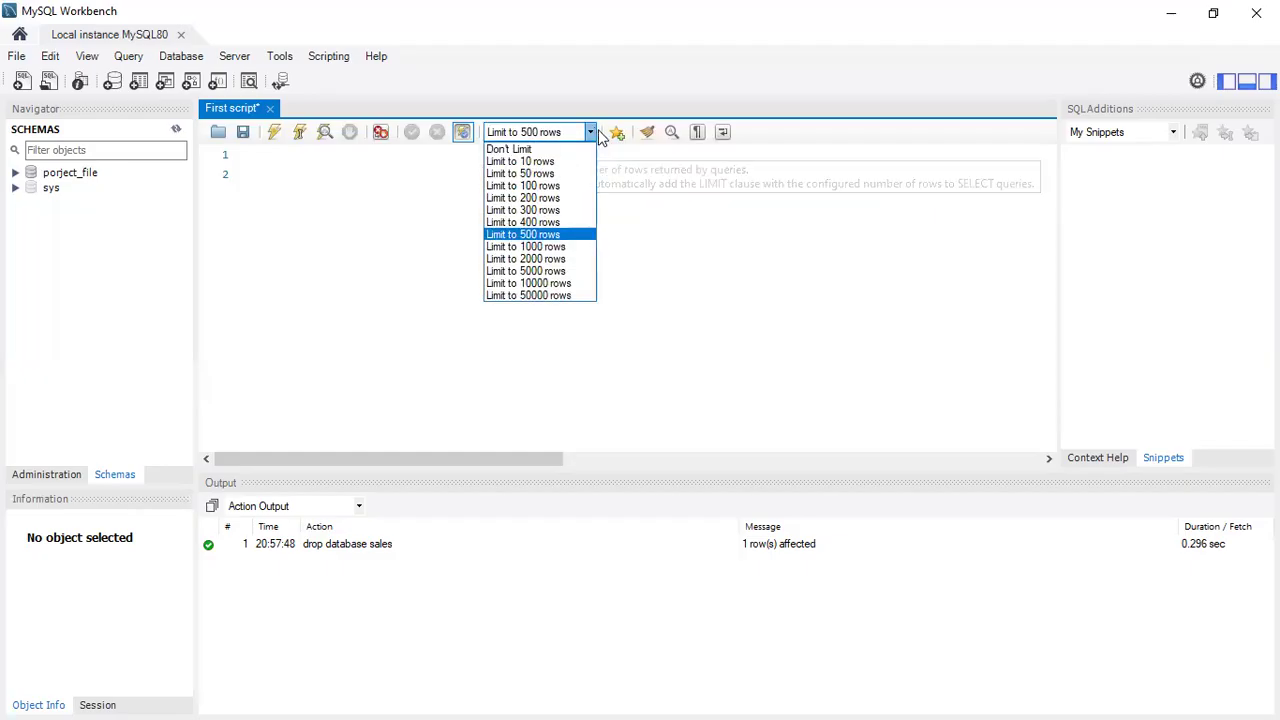
left_click(531, 162)
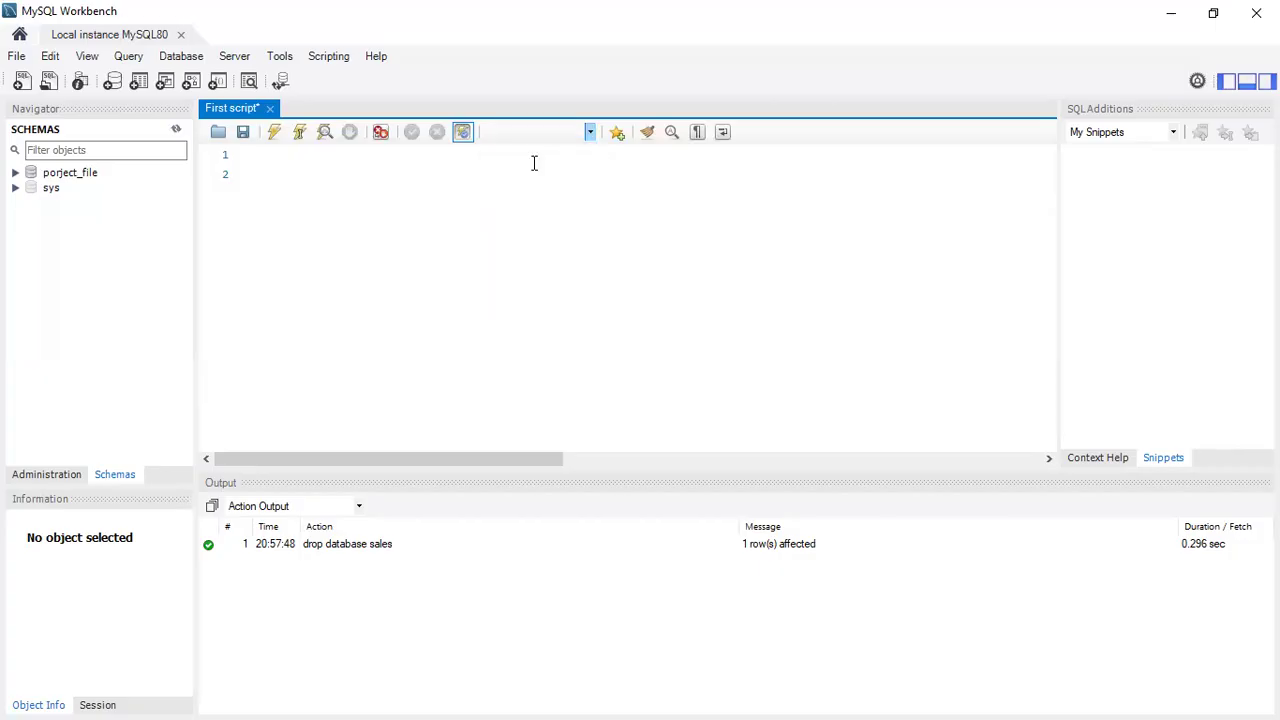
left_click(332, 218)
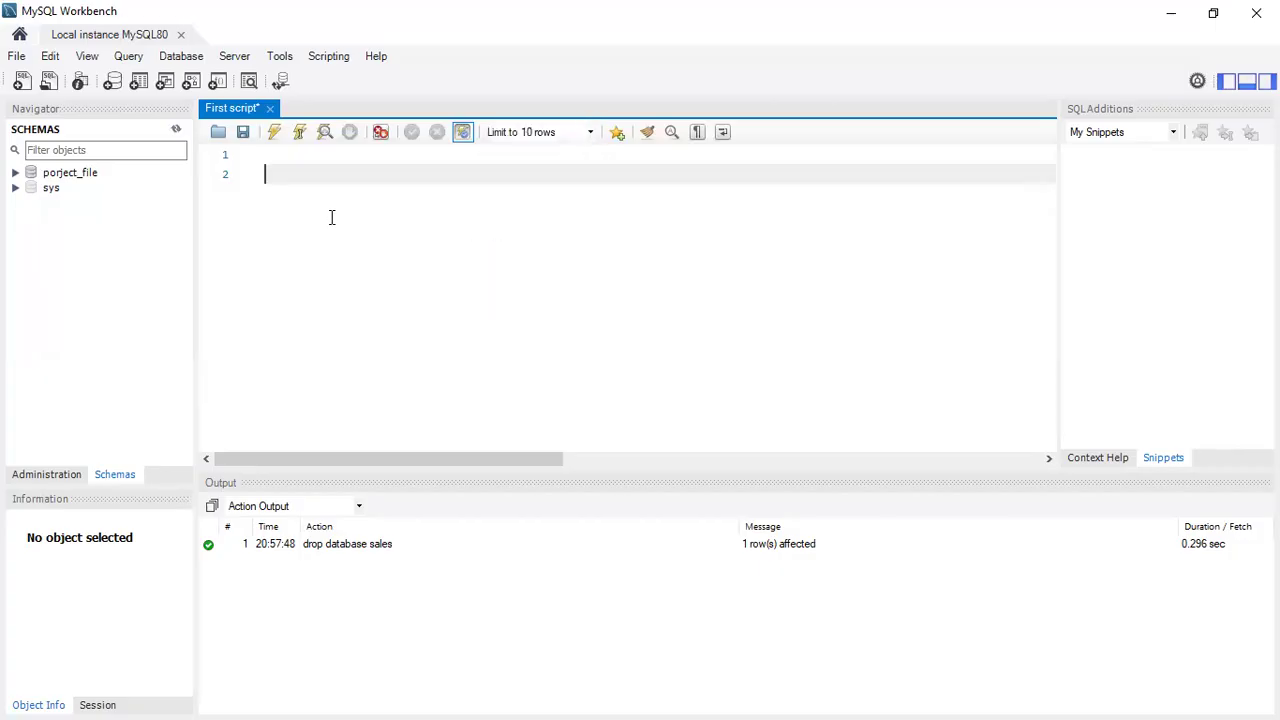
left_click(314, 157)
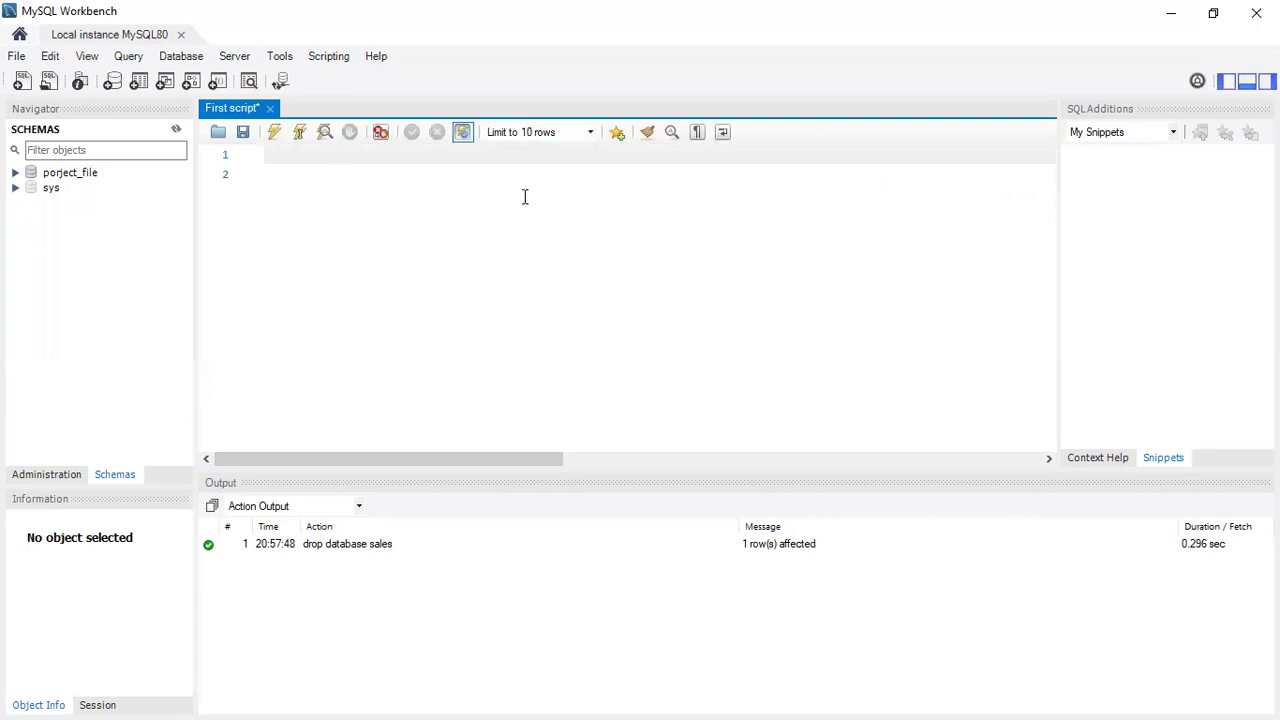
Step: Set the query row limit to 500 rows and return to the script editor
left_click(590, 133)
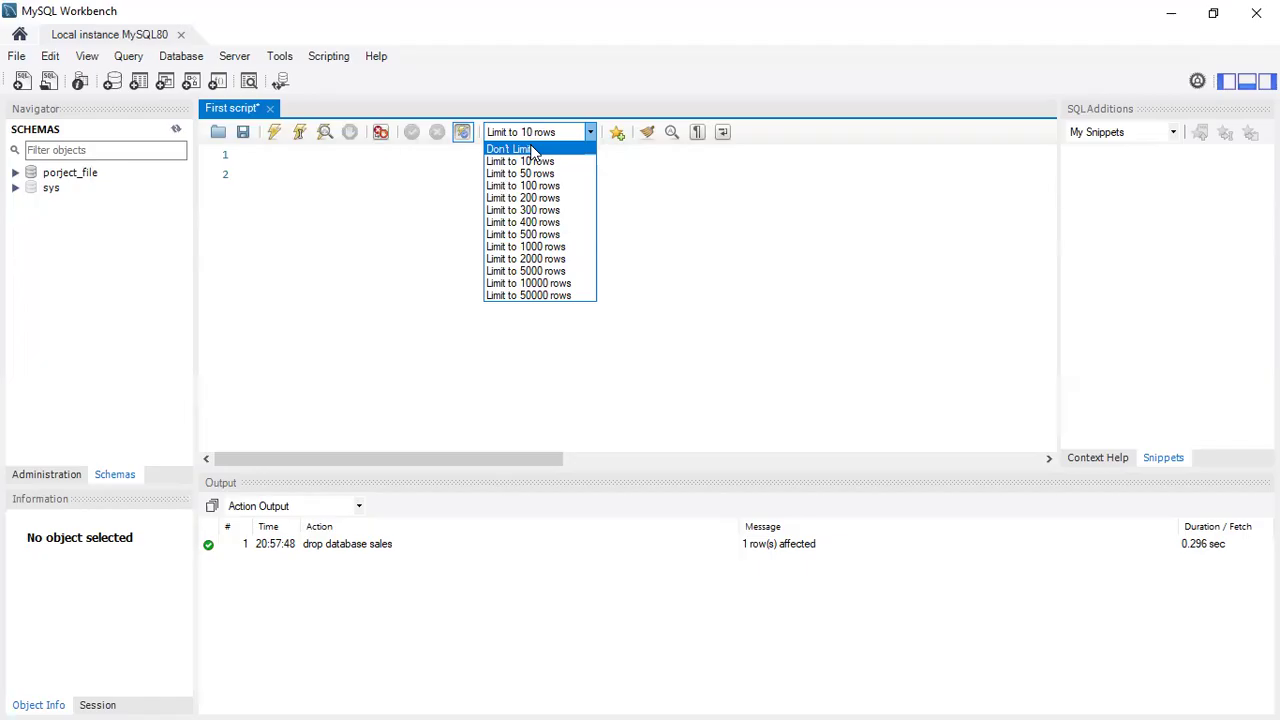
left_click(540, 234)
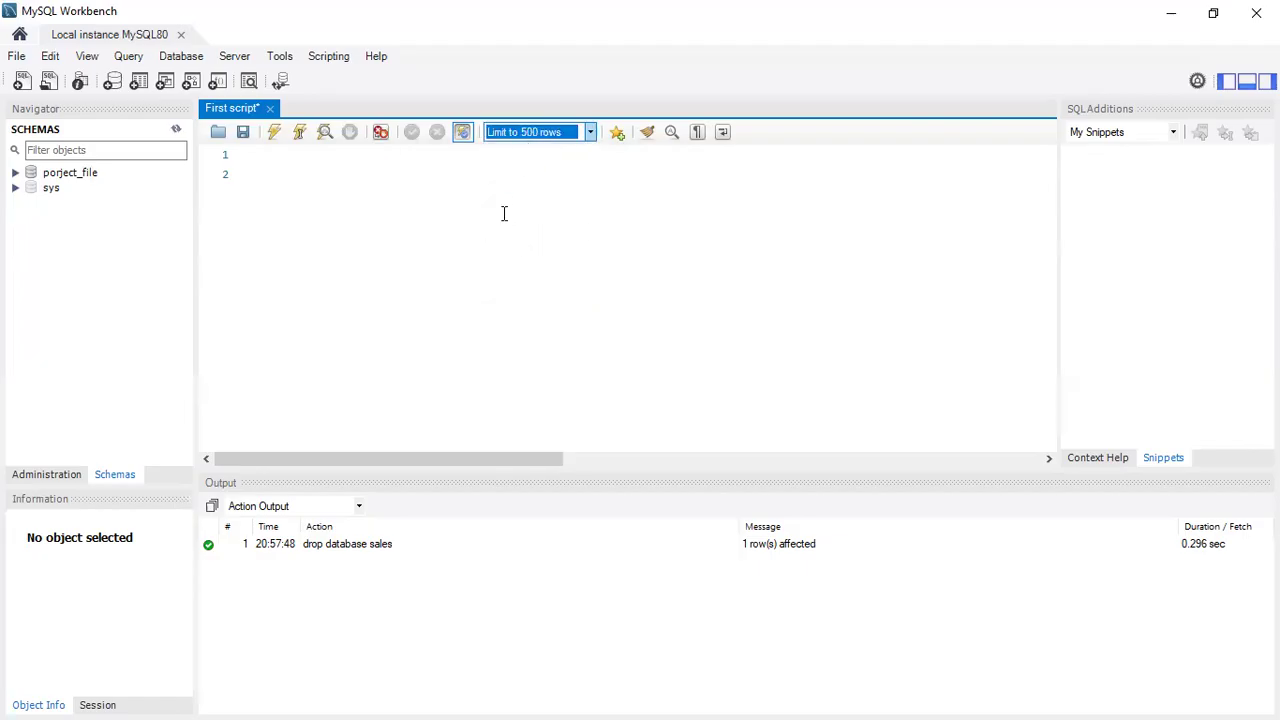
left_click(504, 213)
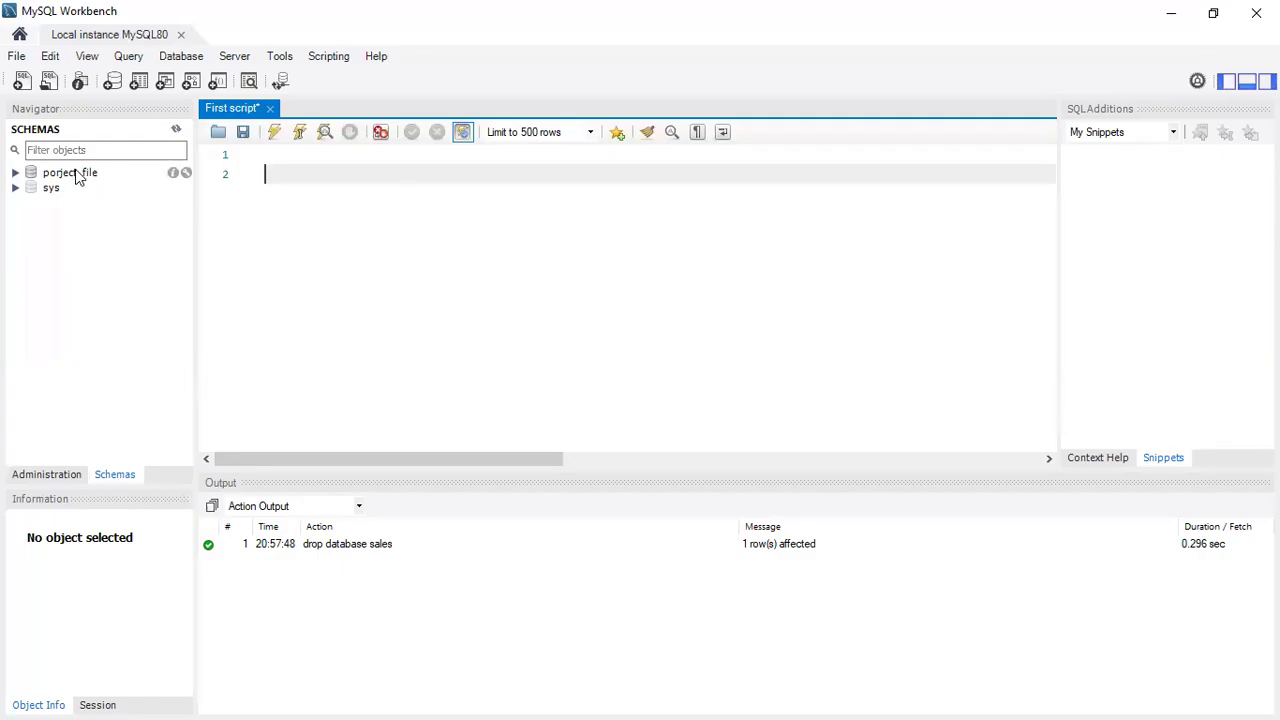
Step: Write CREATE DATABASE CAR_SALES on line 1 of First script, correcting the misspelled keywords
left_click(313, 155)
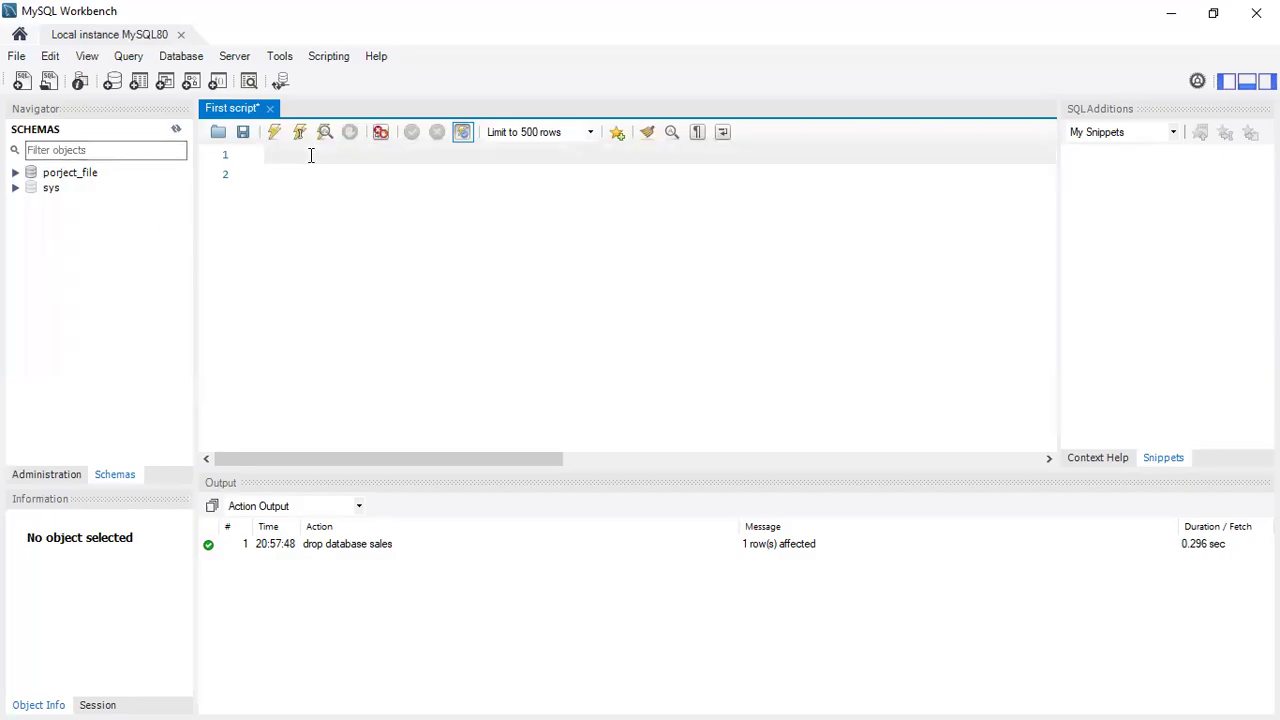
type("CRETAE ")
type("DATABSE")
left_click(306, 156)
key("BackSpace")
key("BackSpace")
key("BackSpace")
key("BackSpace")
type("EATE")
left_click(362, 154)
key("BackSpace")
key("BackSpace")
type("ASE")
type("SALES")
left_click(369, 155)
type("CAR")
key("BackSpace")
type("_")
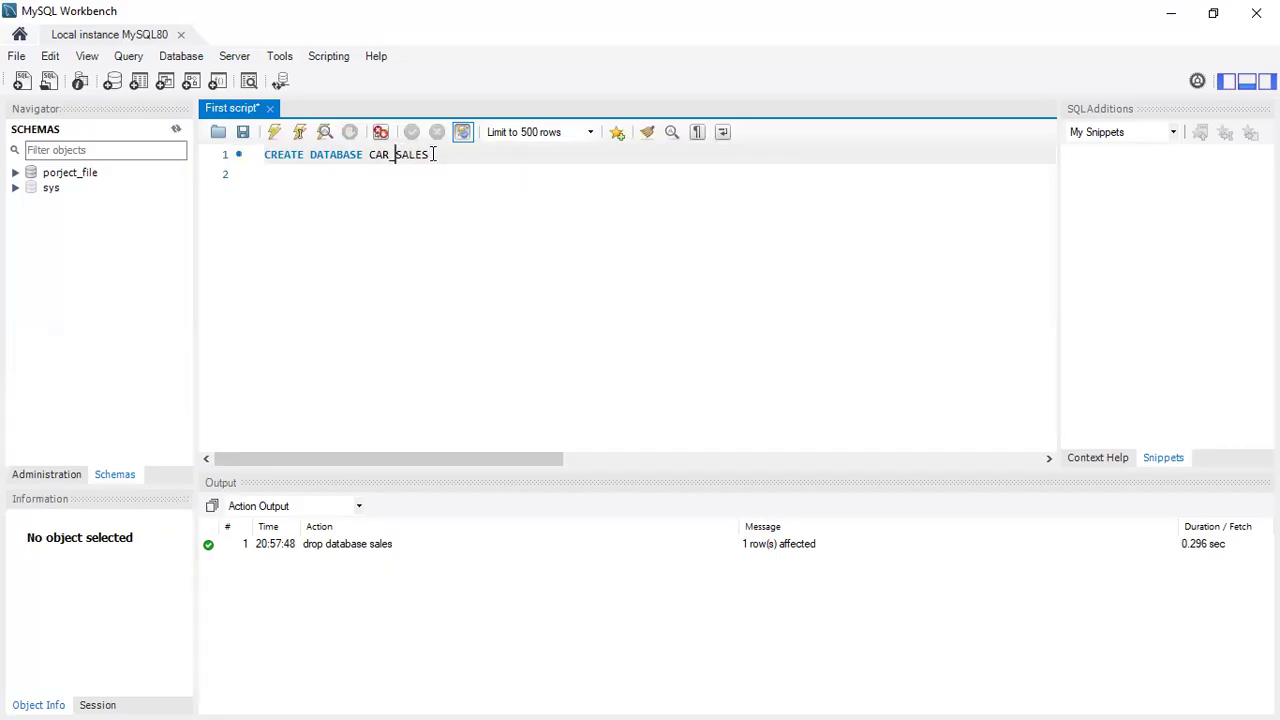
Step: Try adding _TODAY to the database name, remove the suffix, and end the statement with a semicolon
left_click(434, 157)
type("_TODAY")
key("BackSpace")
key("BackSpace")
key("BackSpace")
key("BackSpace")
Step: Execute the CREATE DATABASE CAR_SALES; statement and refresh the list of schemas
left_click_drag(444, 154, 264, 152)
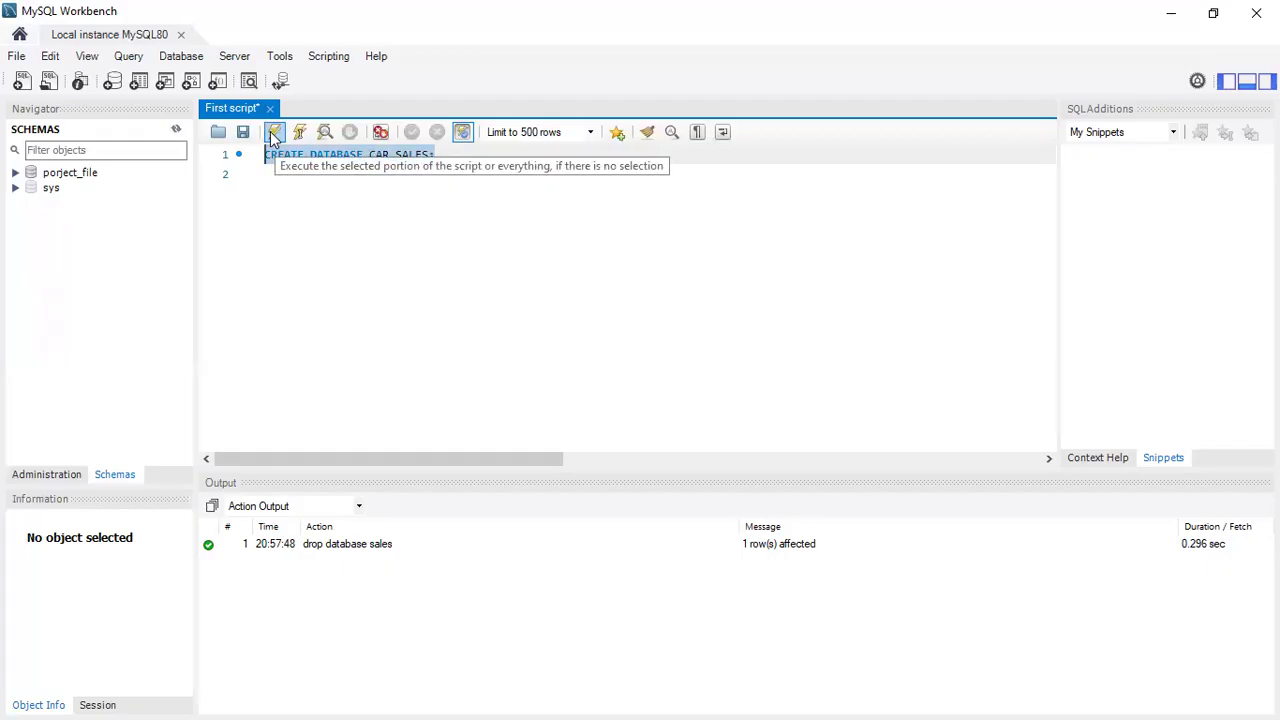
left_click(273, 133)
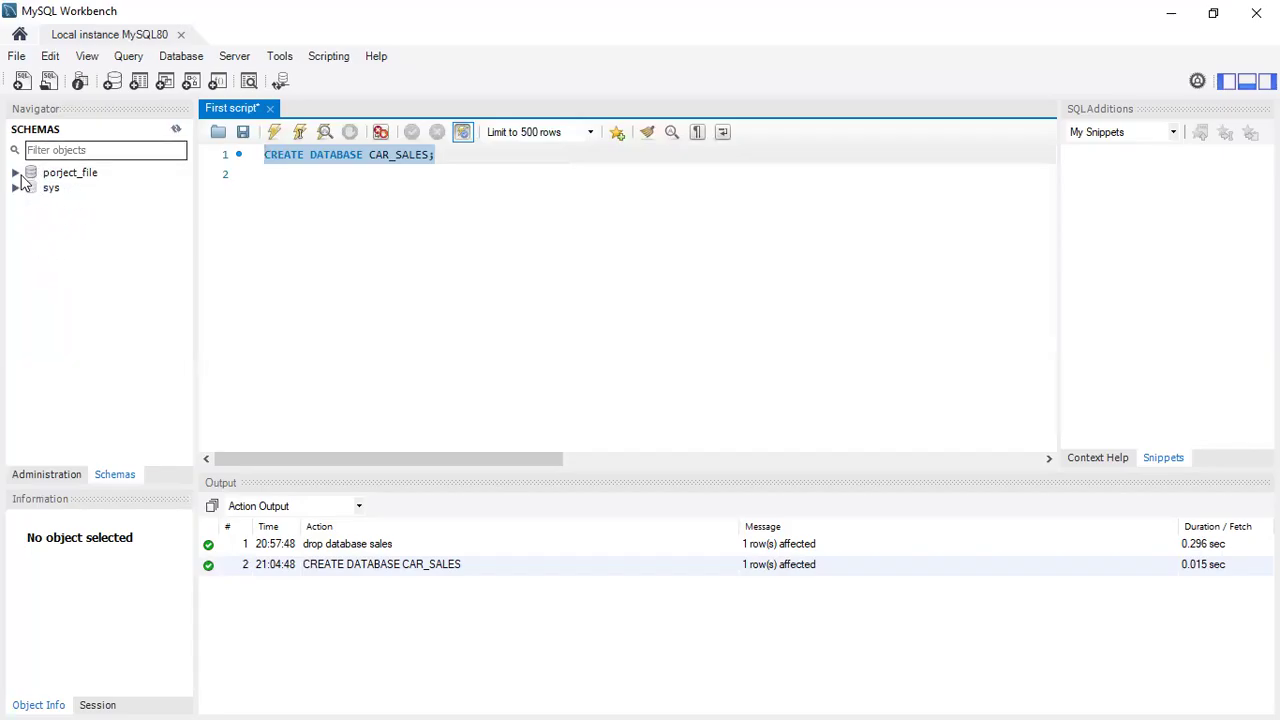
left_click(176, 133)
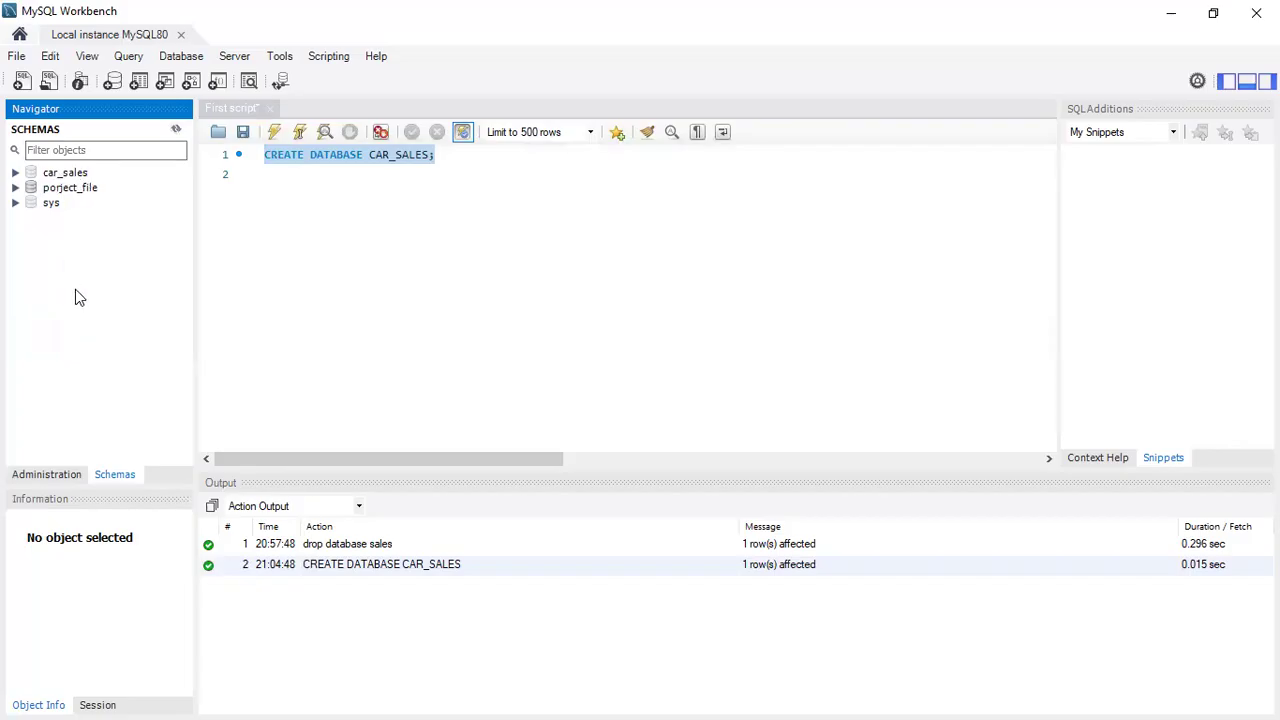
Step: Replace the underscore in the database name with a space and try to execute CREATE DATABASE CAR SALES;
left_click(456, 167)
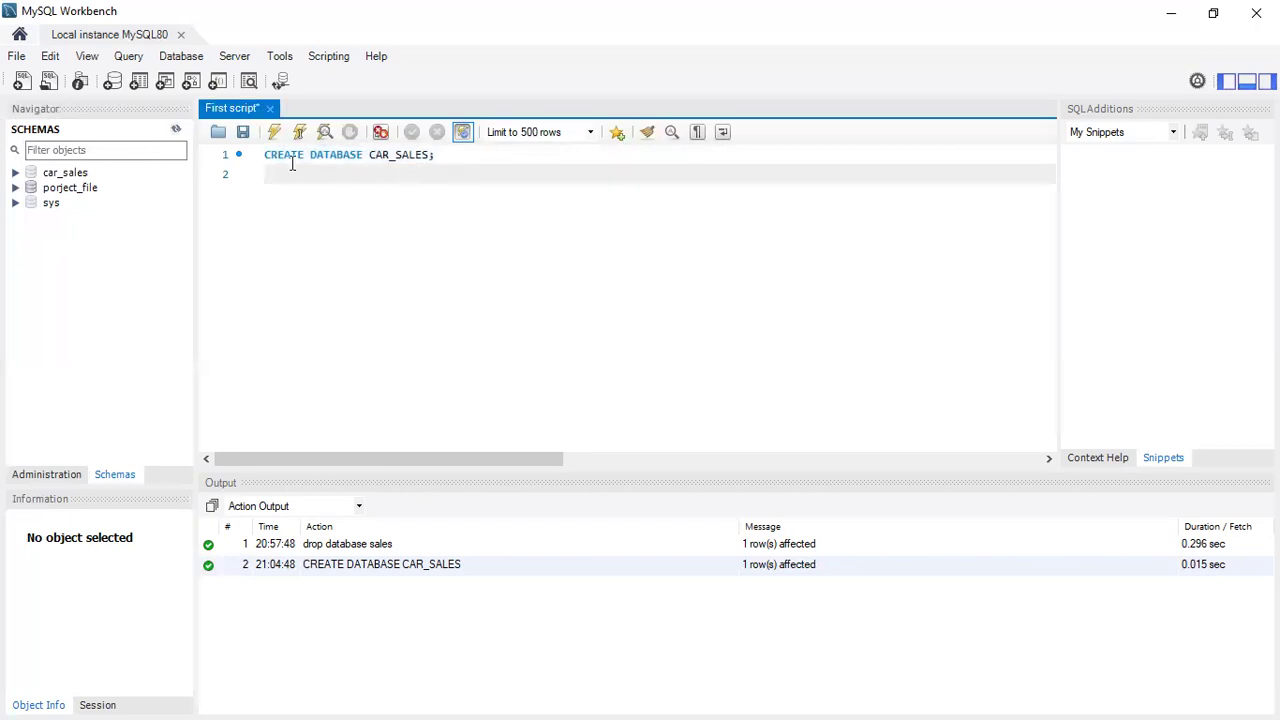
left_click(396, 155)
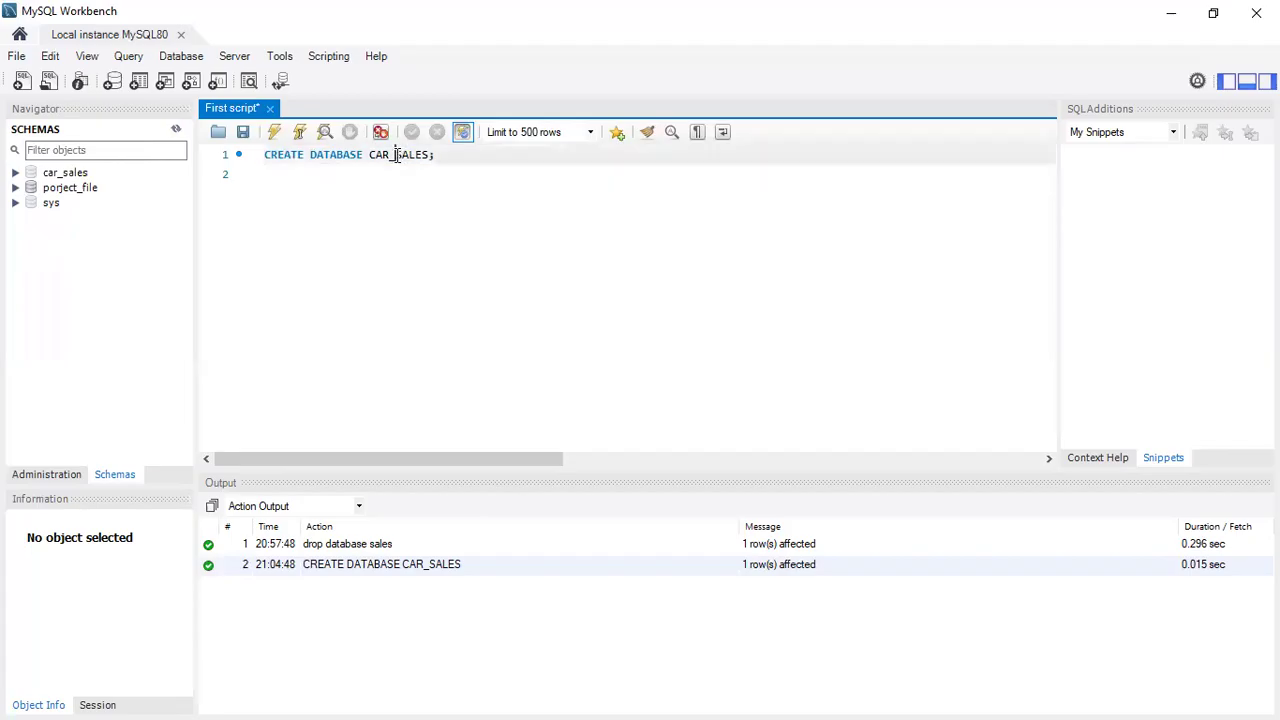
key("BackSpace")
left_click_drag(453, 155, 268, 157)
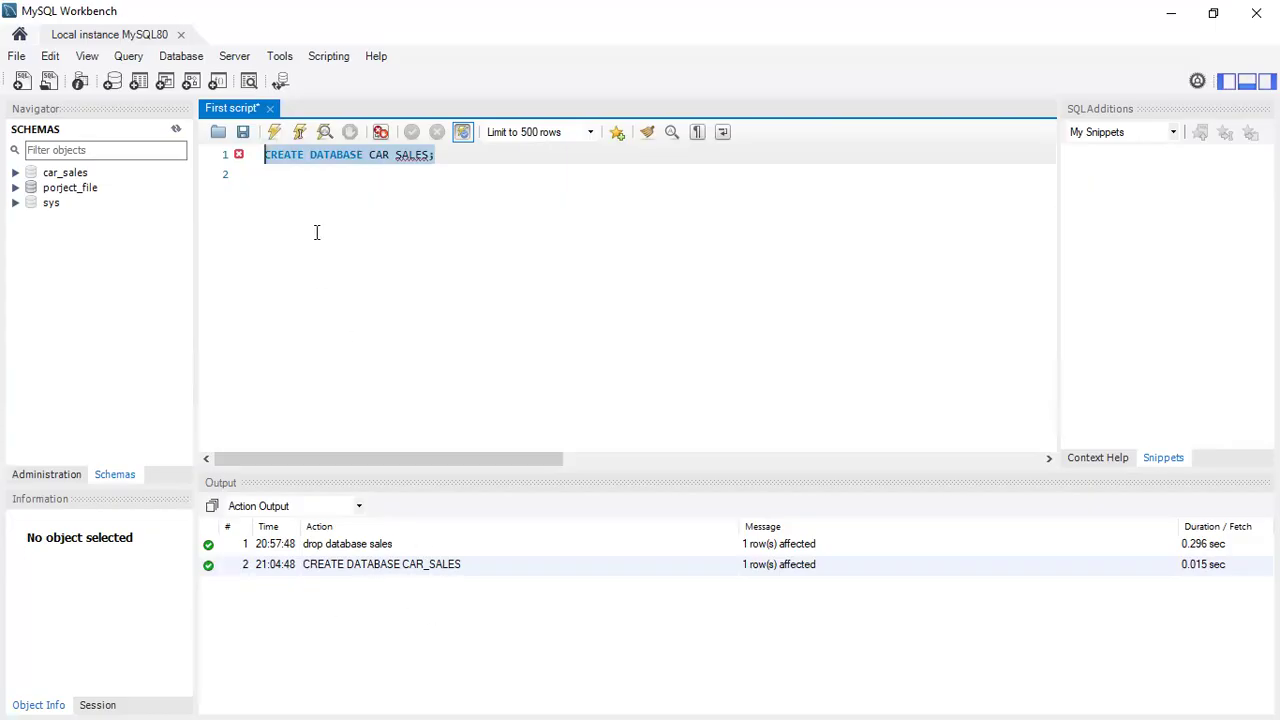
left_click(274, 133)
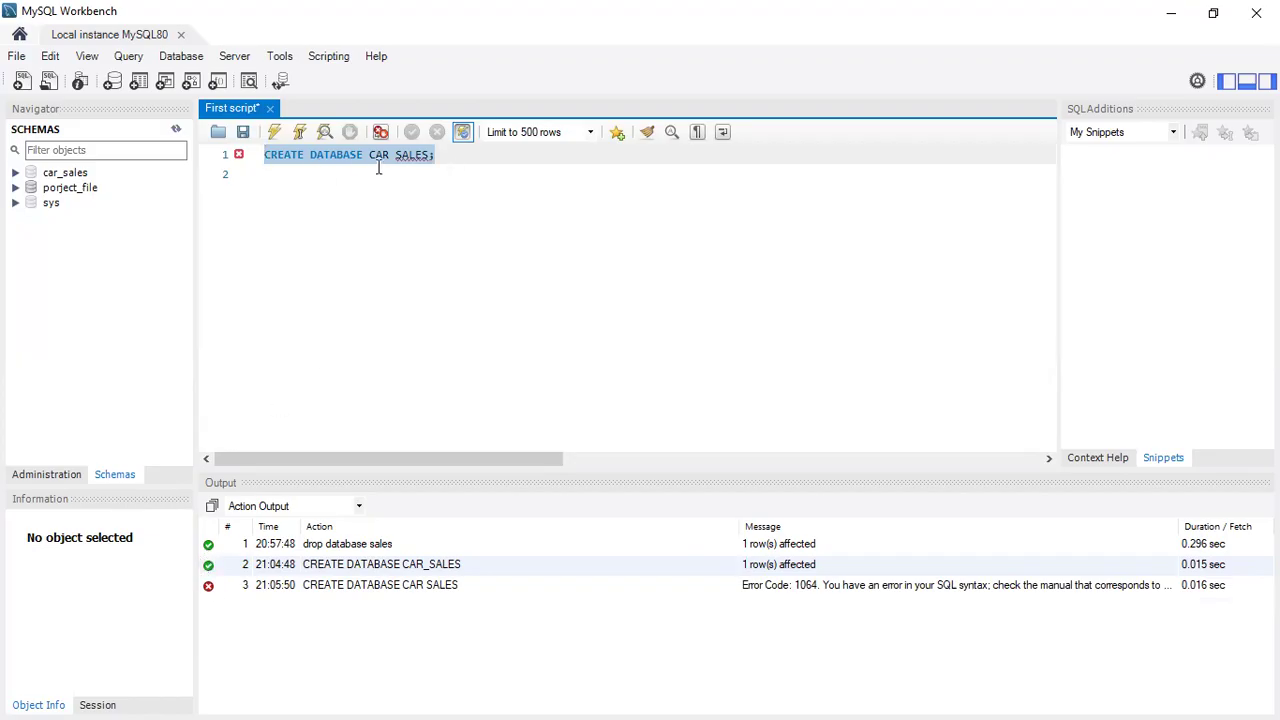
Step: Delete the CREATE DATABASE CAR SALES; statement from line 1 of First script
left_click(459, 152)
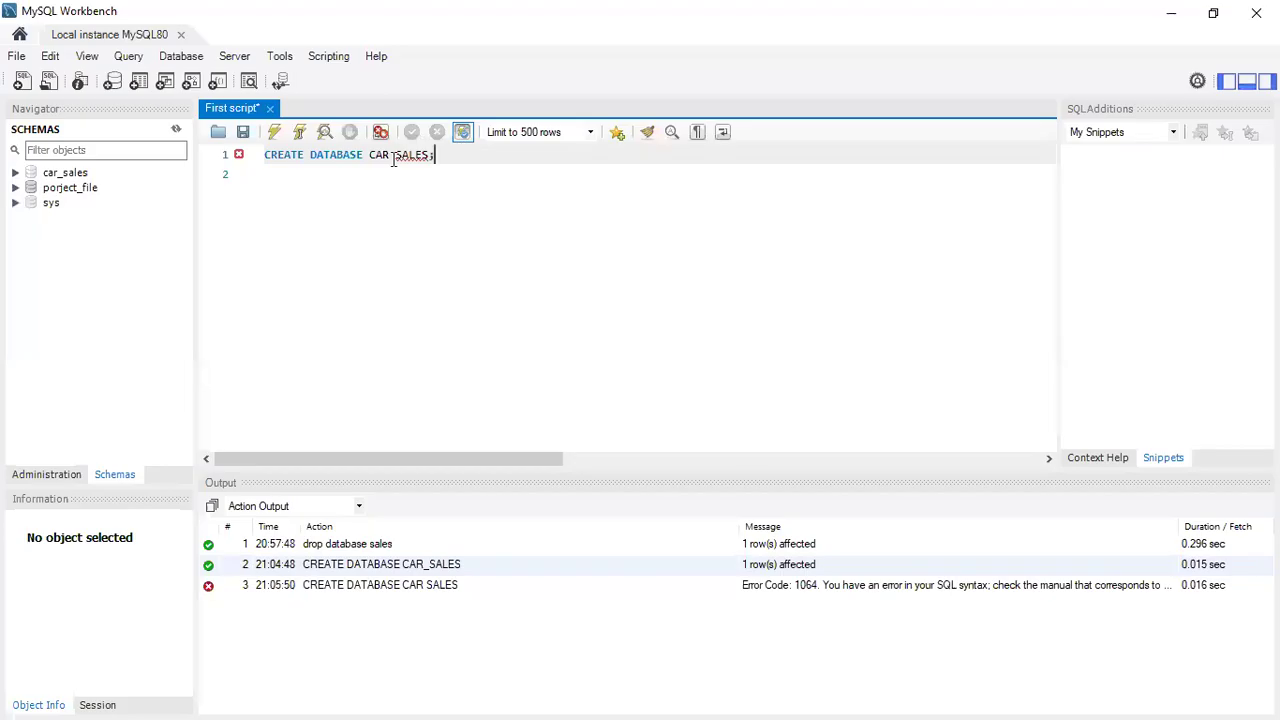
left_click_drag(455, 155, 263, 155)
key("BackSpace")
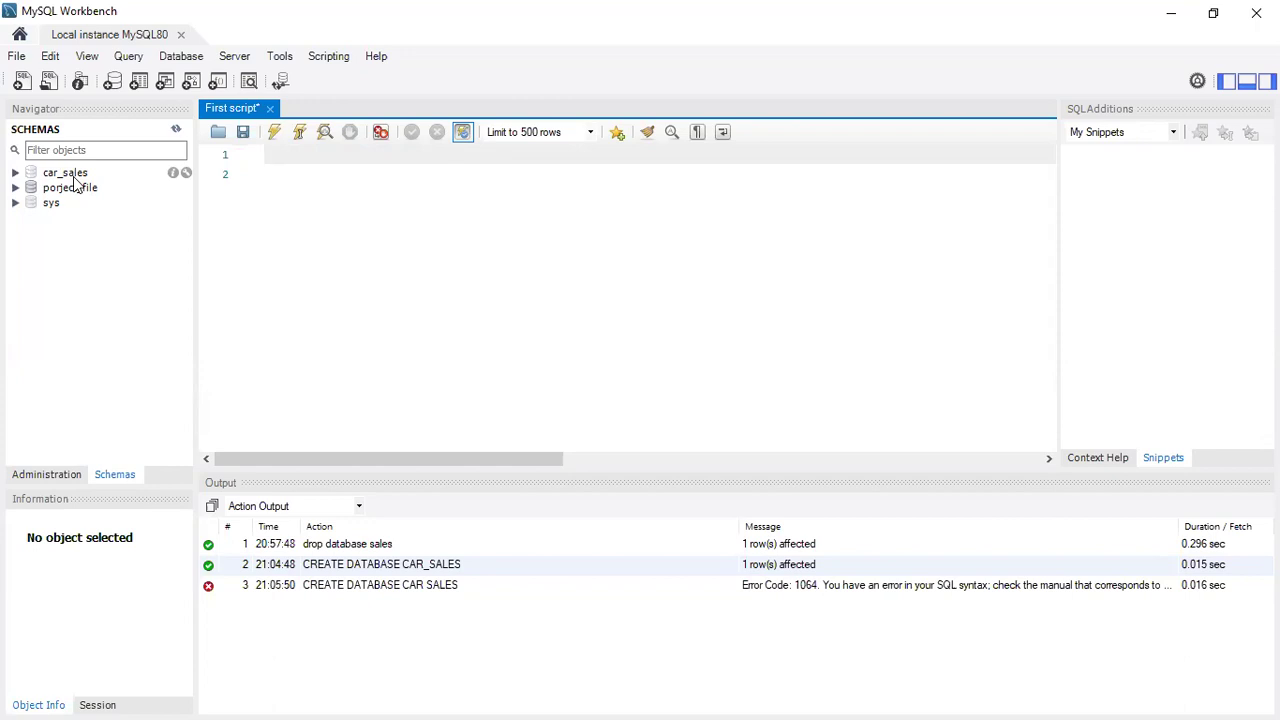
Step: Examine the contents of the car_sales schema and the columns of the product_order table in porject_file
left_click(16, 173)
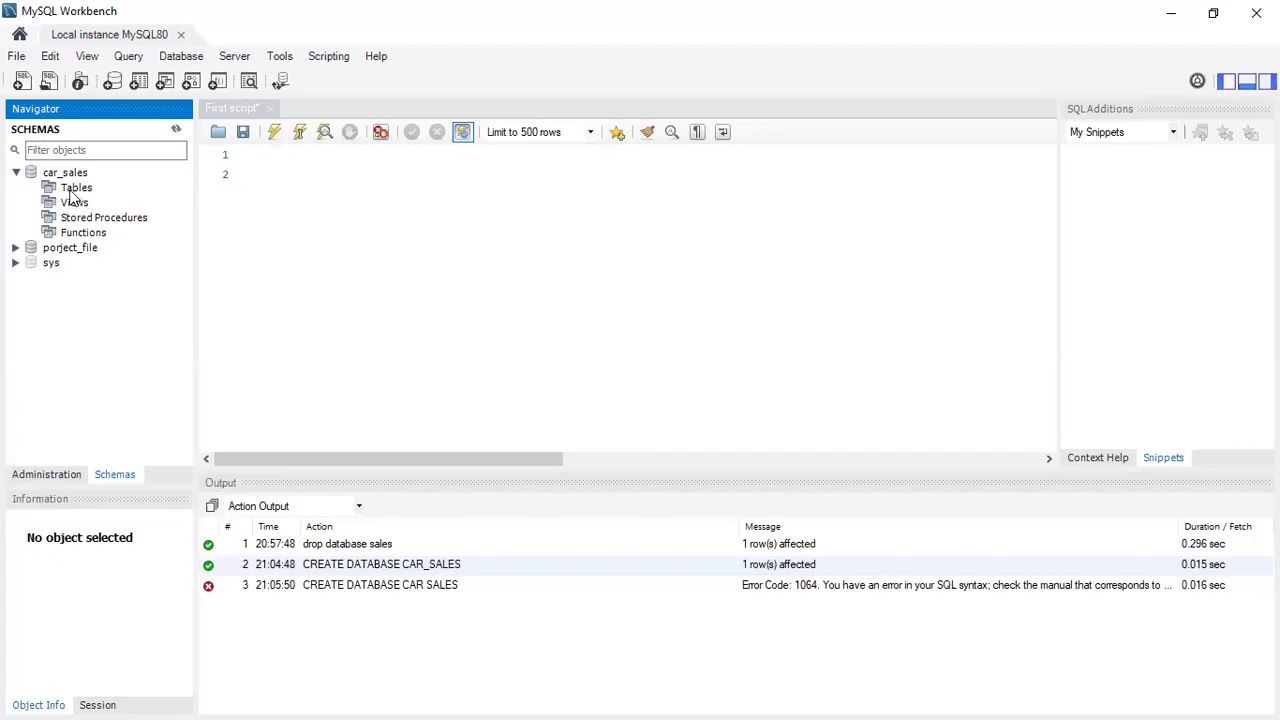
left_click(16, 172)
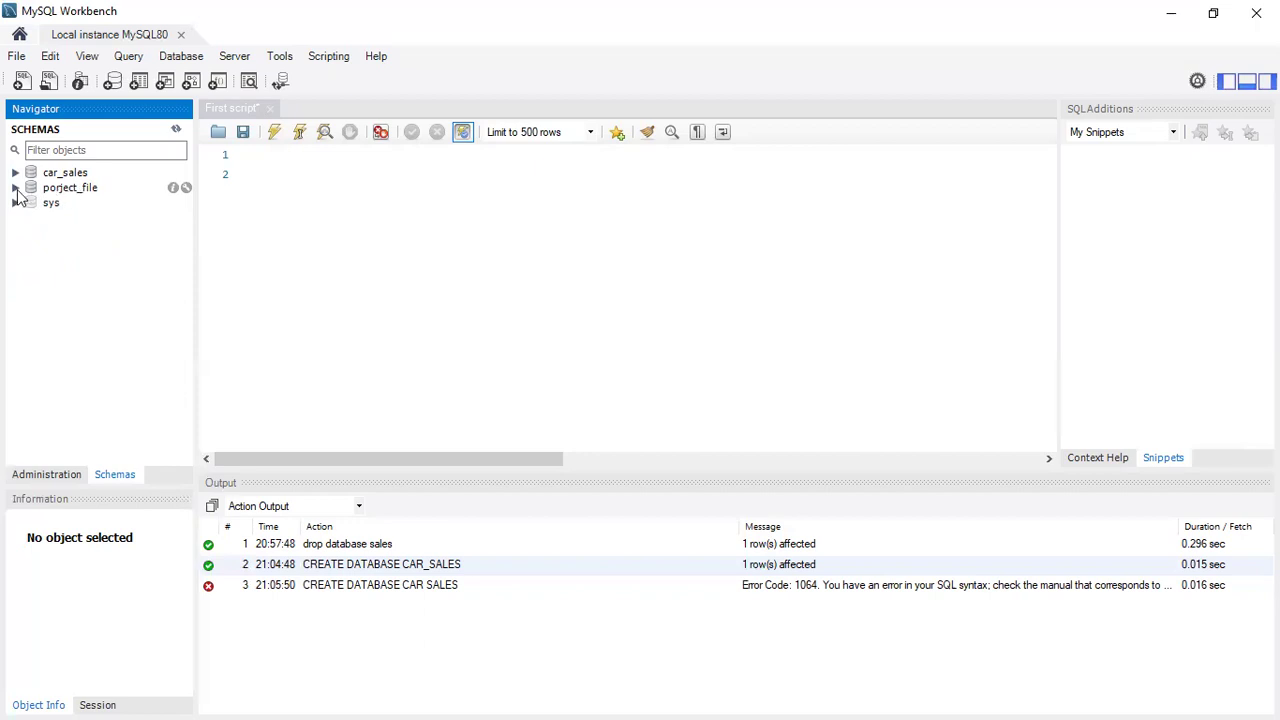
left_click(16, 188)
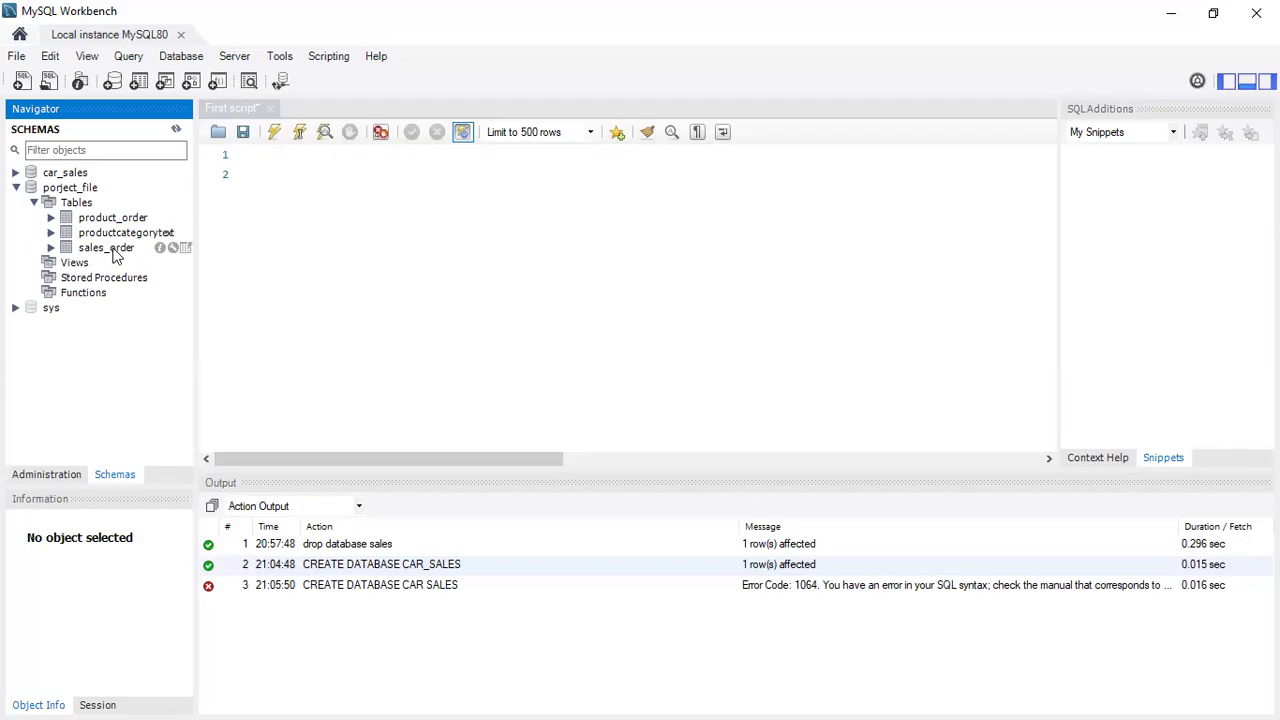
left_click(51, 217)
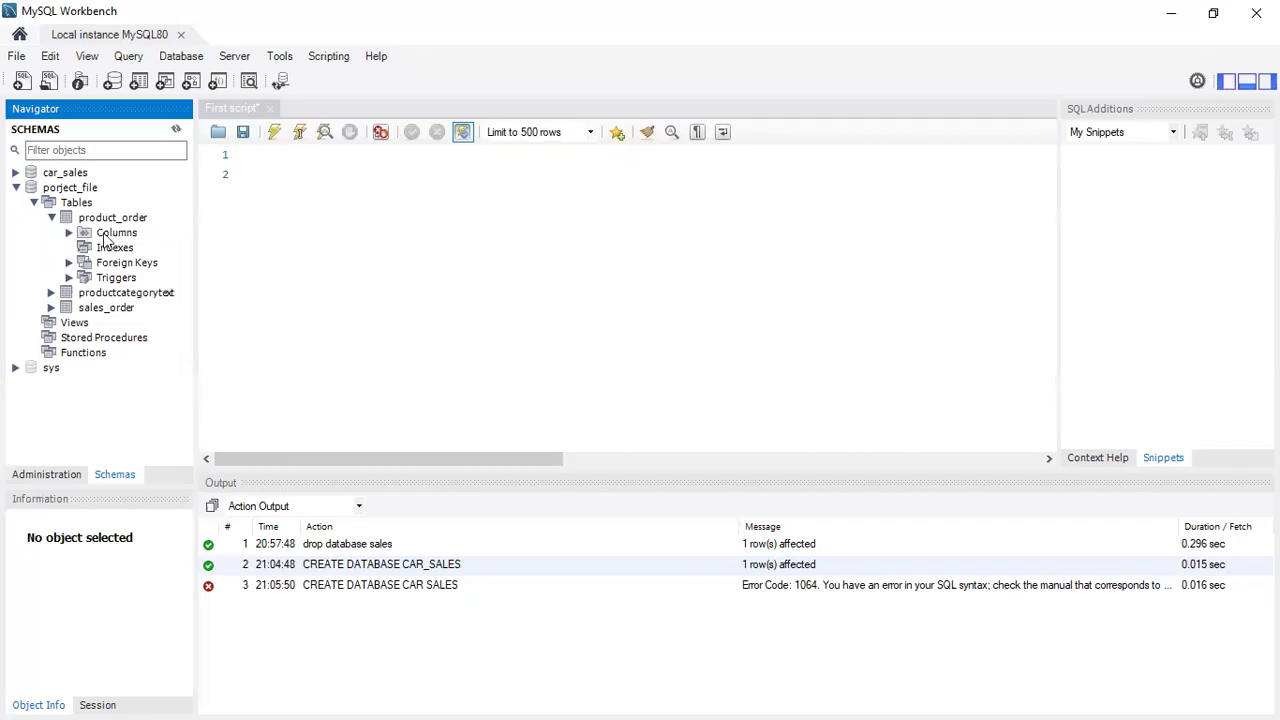
left_click(69, 232)
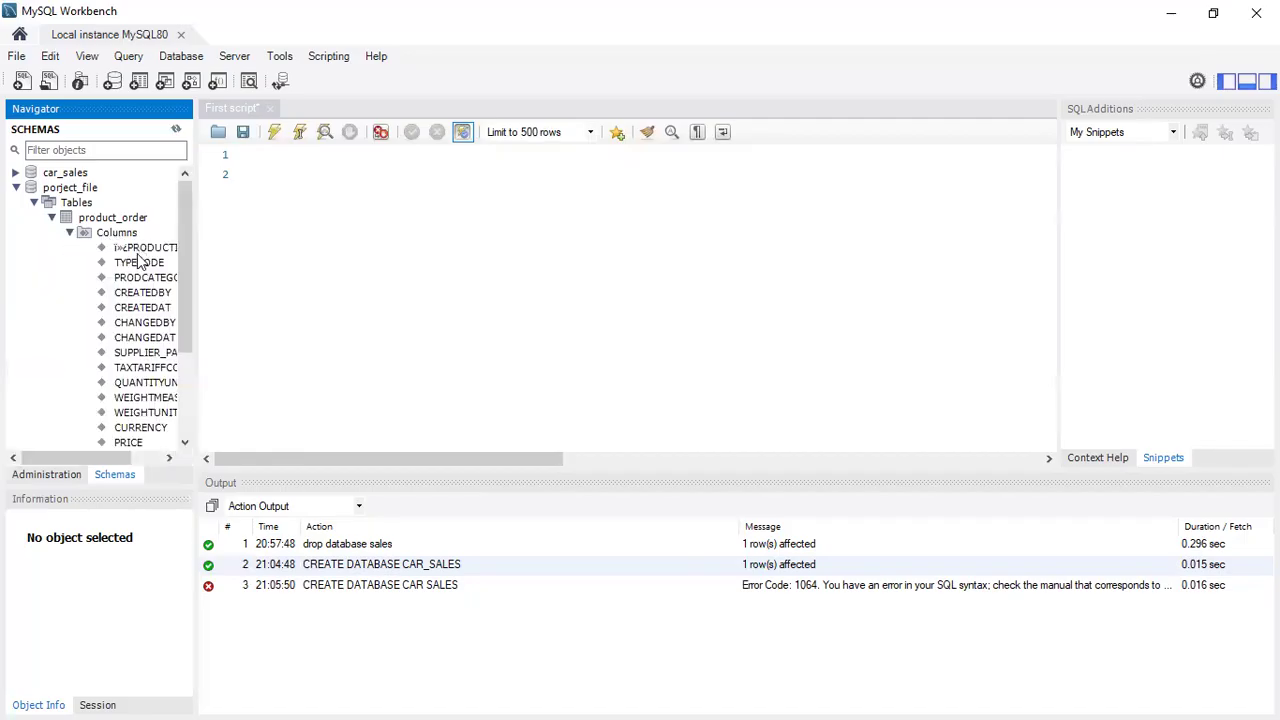
scroll(138, 258, "down", 3)
scroll(138, 262, "up", 2)
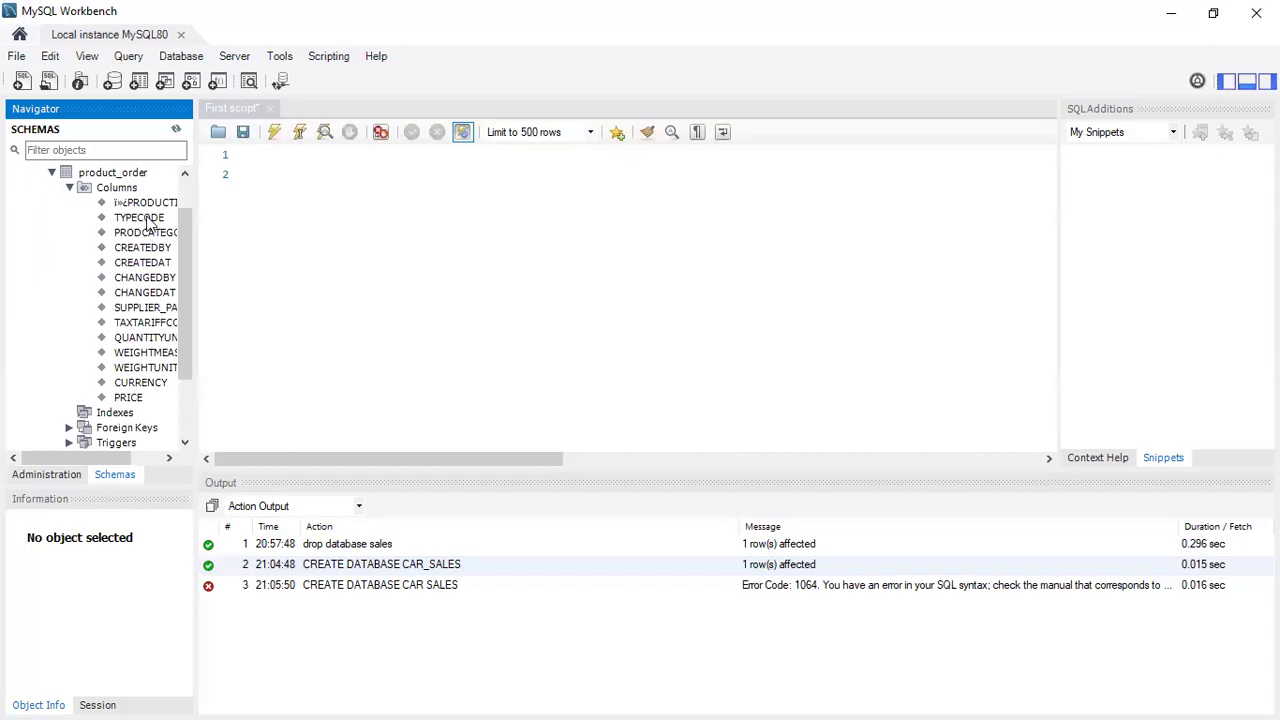
left_click(69, 188)
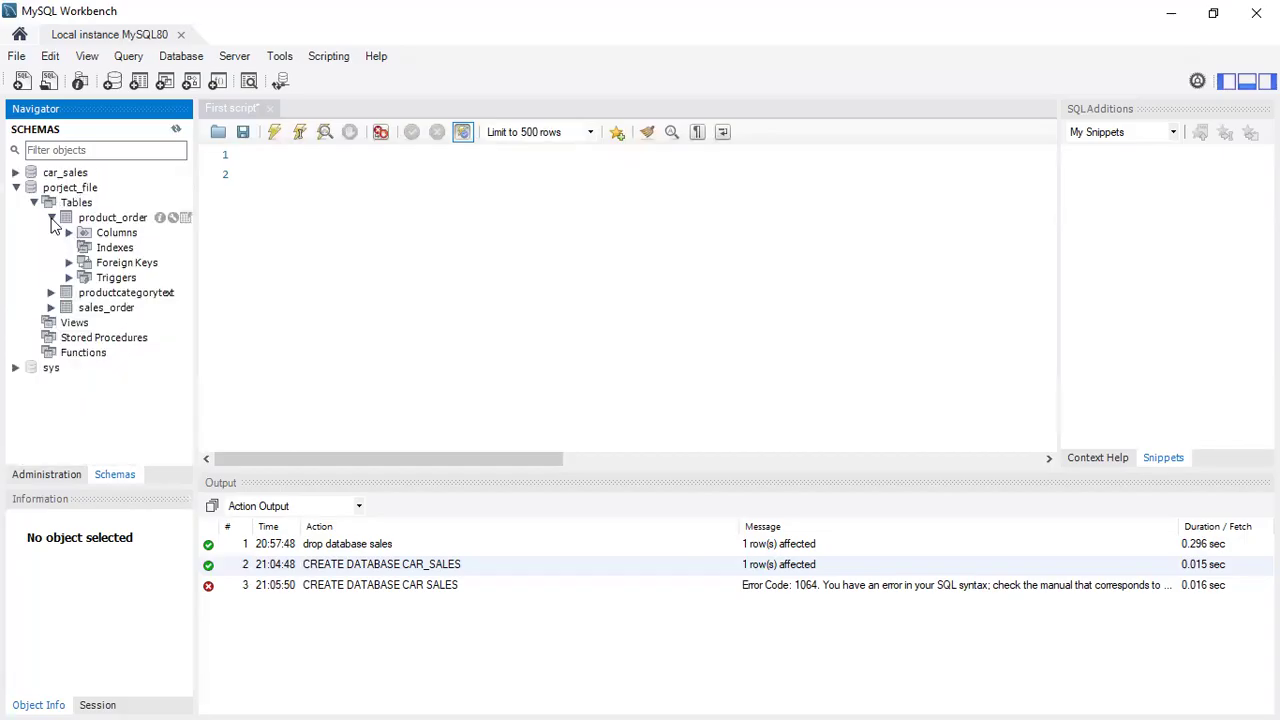
left_click(51, 217)
left_click(34, 203)
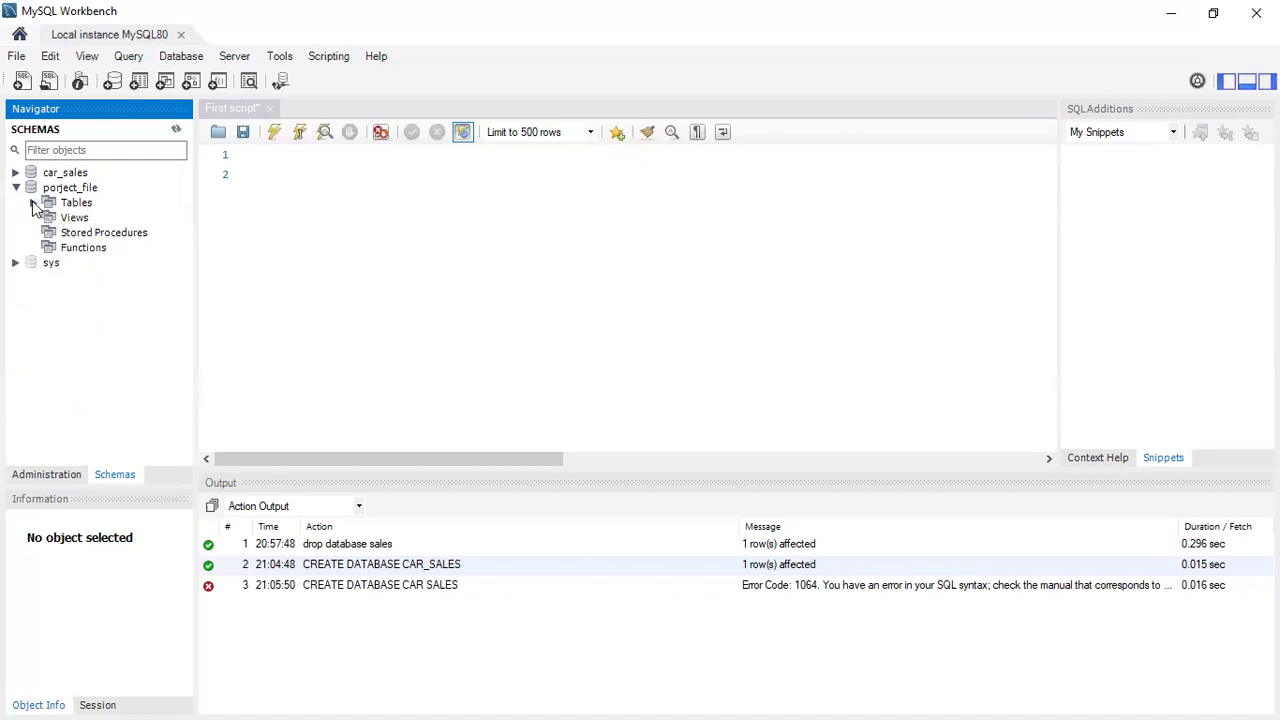
left_click(16, 189)
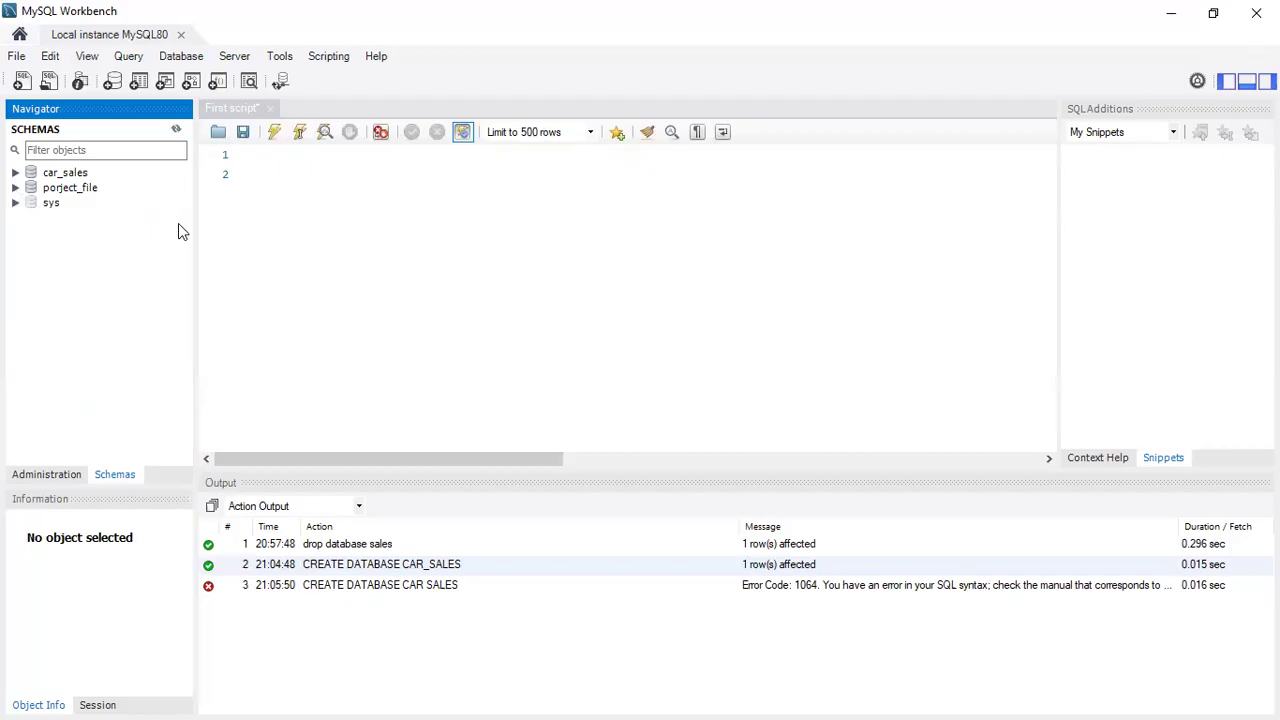
Step: Look over the object folders inside the car_sales schema and collapse it again
left_click(16, 172)
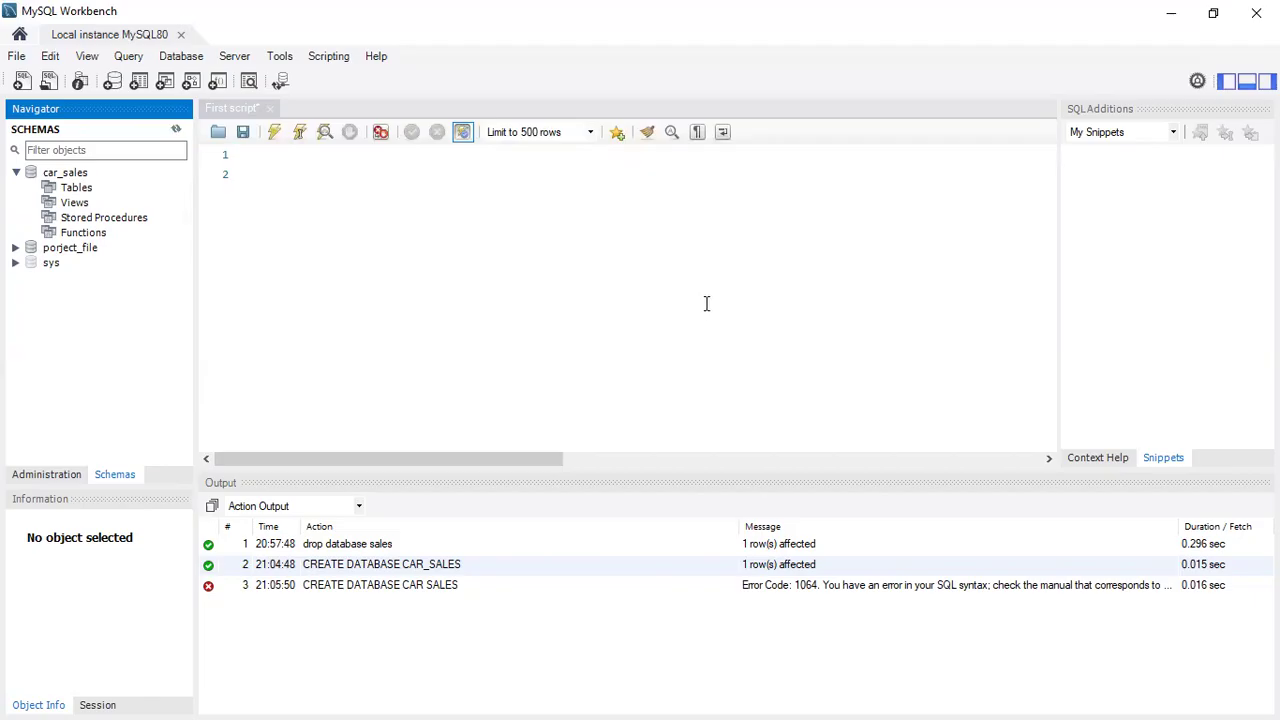
key("super")
left_click(690, 229)
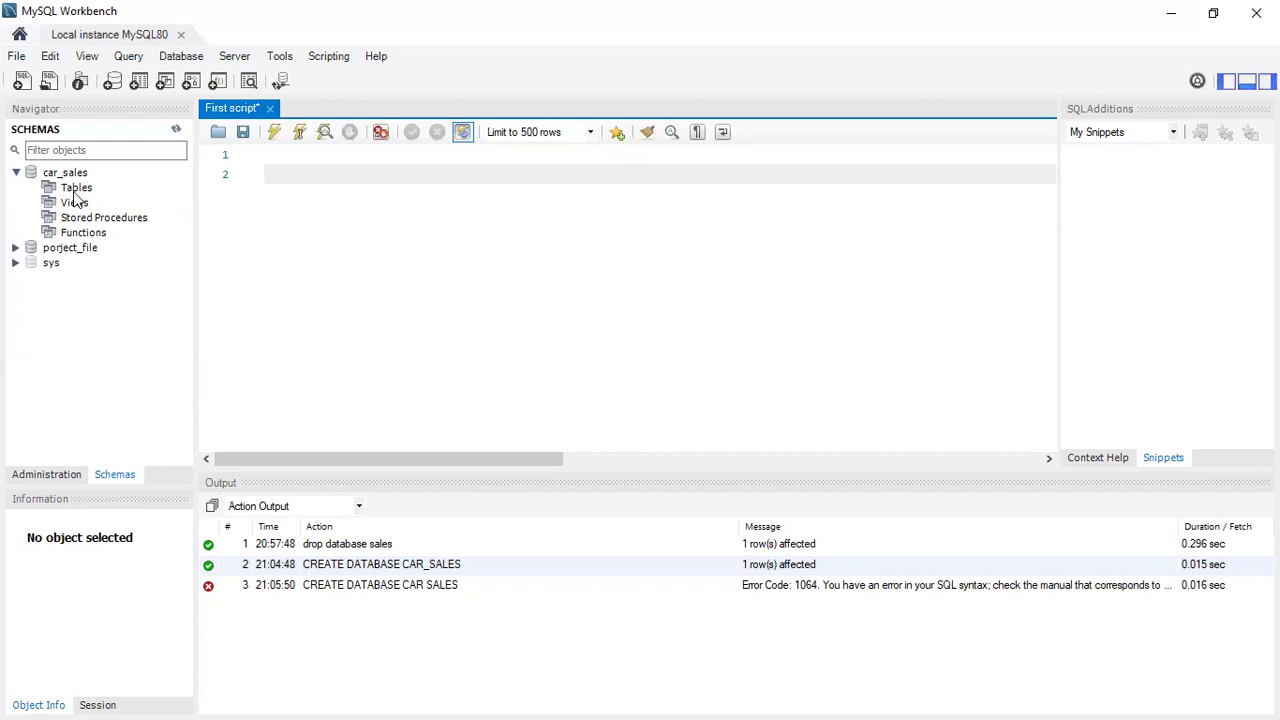
left_click(16, 173)
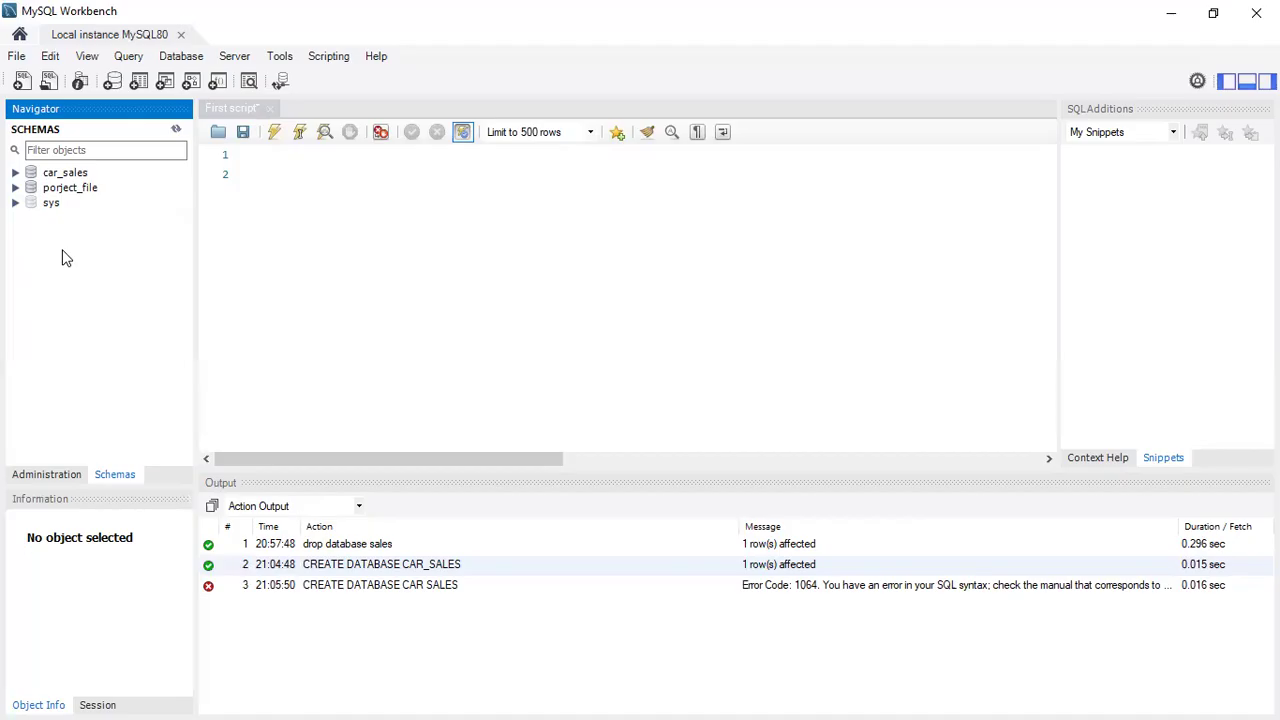
Step: Try writing USE car_sales on line 1 of First script and delete the statement without executing it
left_click(287, 166)
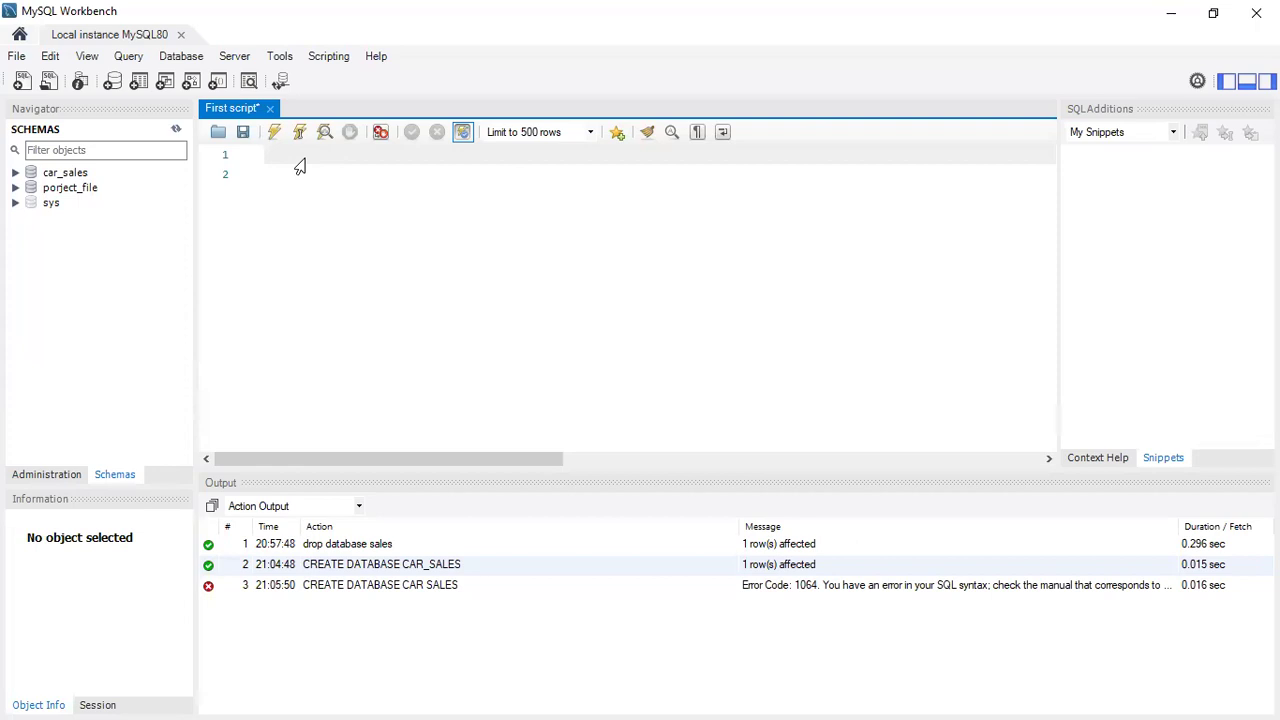
type("use car_sales")
left_click(354, 177)
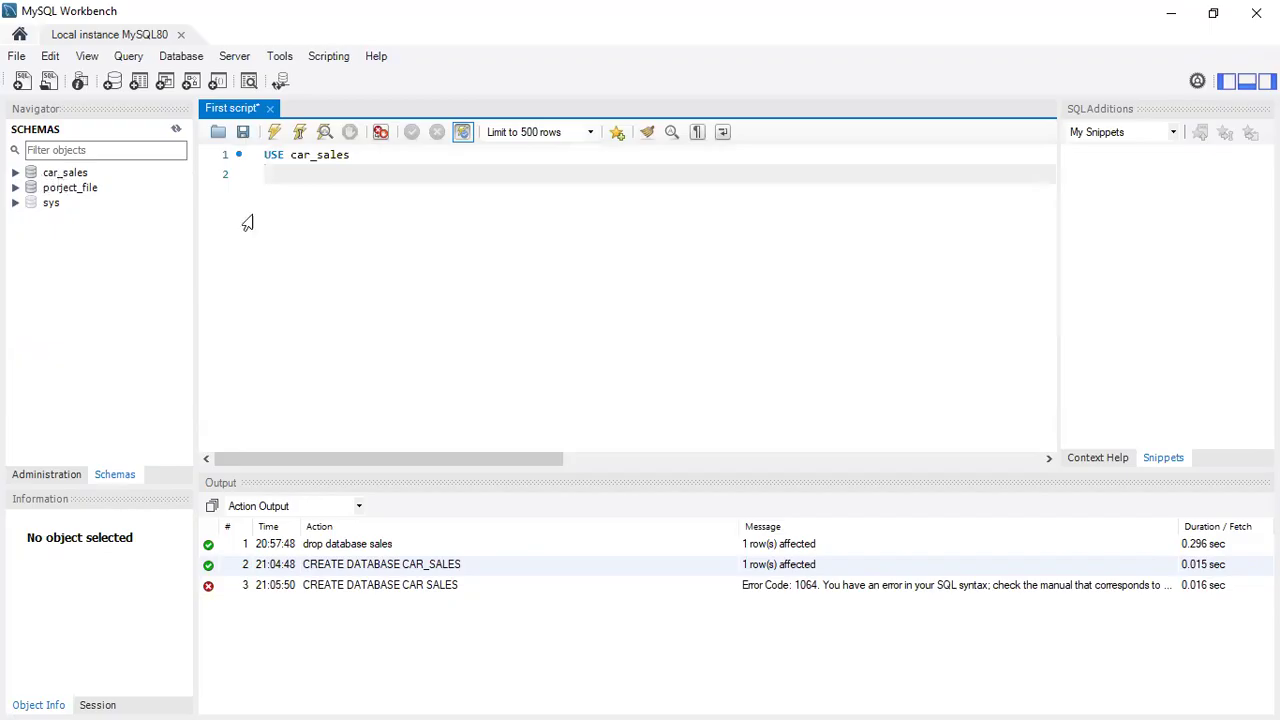
left_click(252, 160)
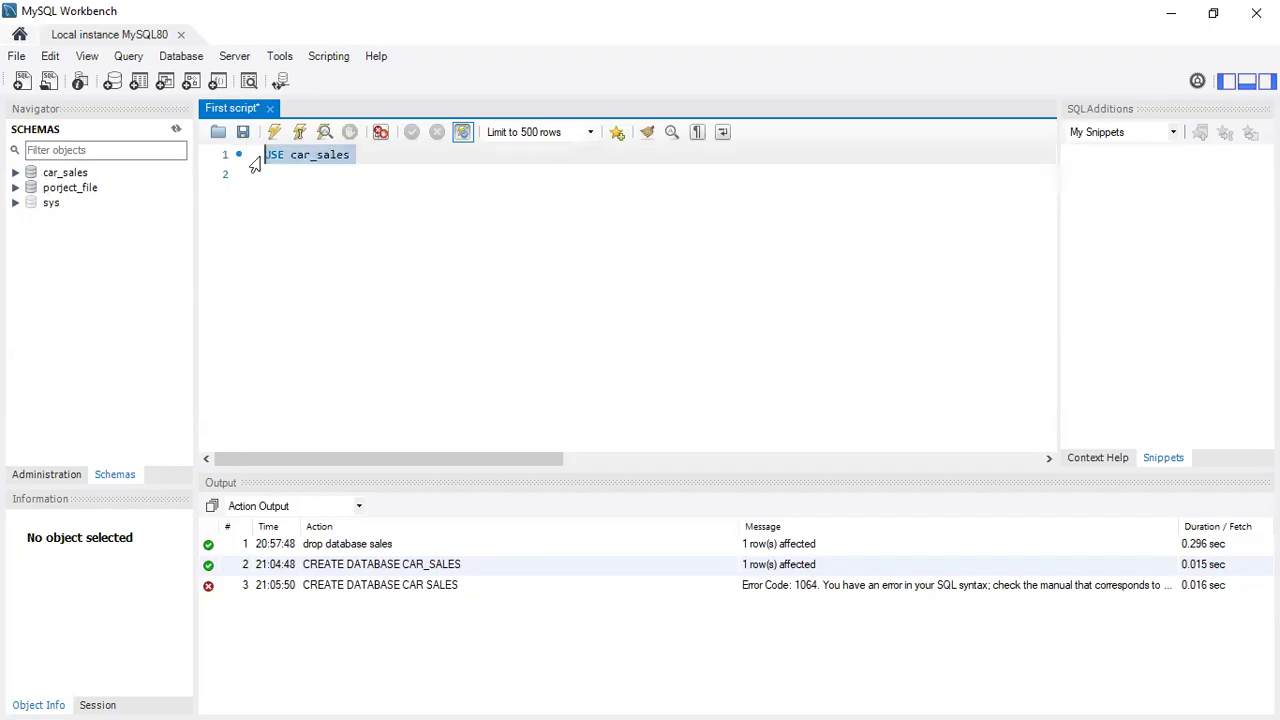
key("BackSpace")
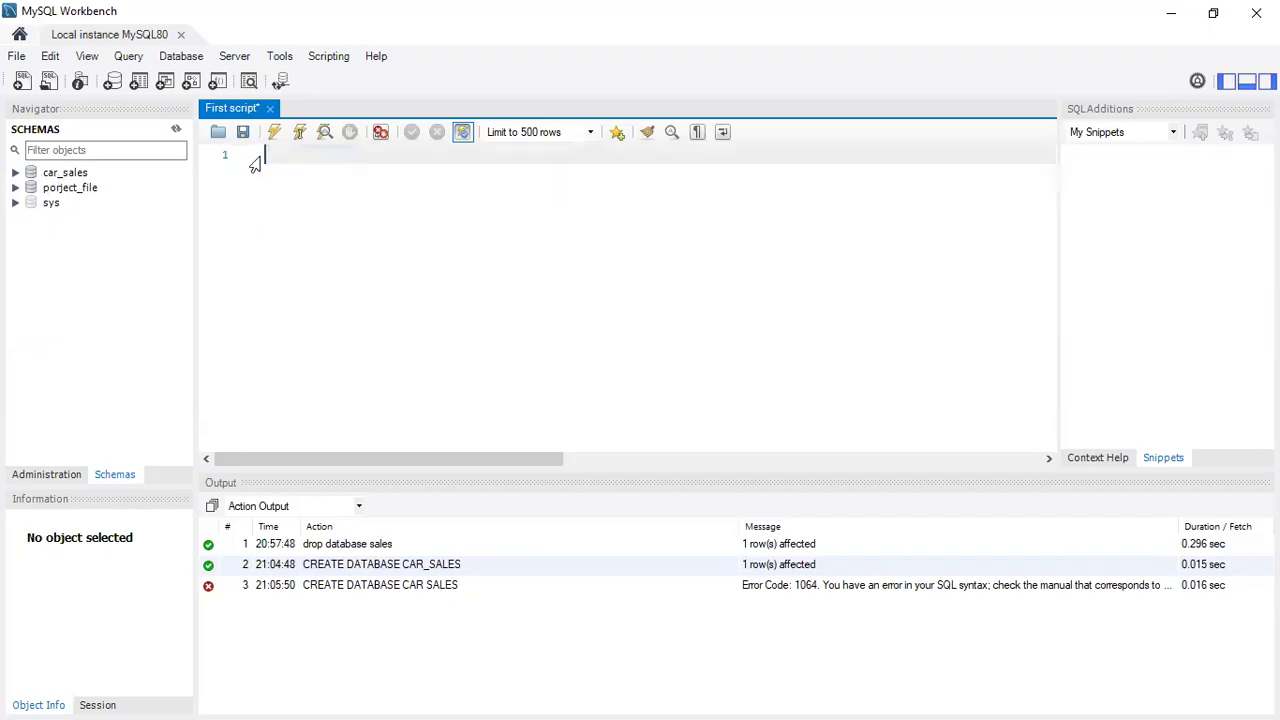
Step: Set car_sales as the default schema from the schema list and collapse its contents
double_click(60, 173)
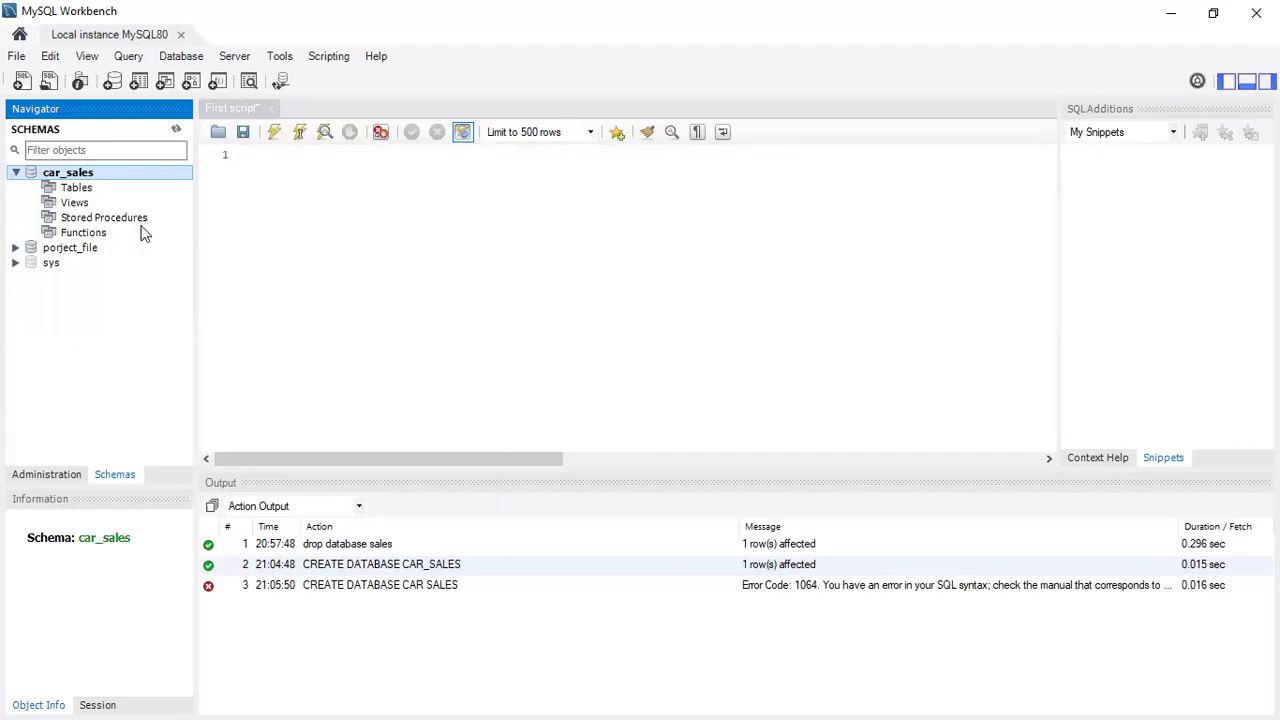
left_click(268, 191)
left_click(16, 173)
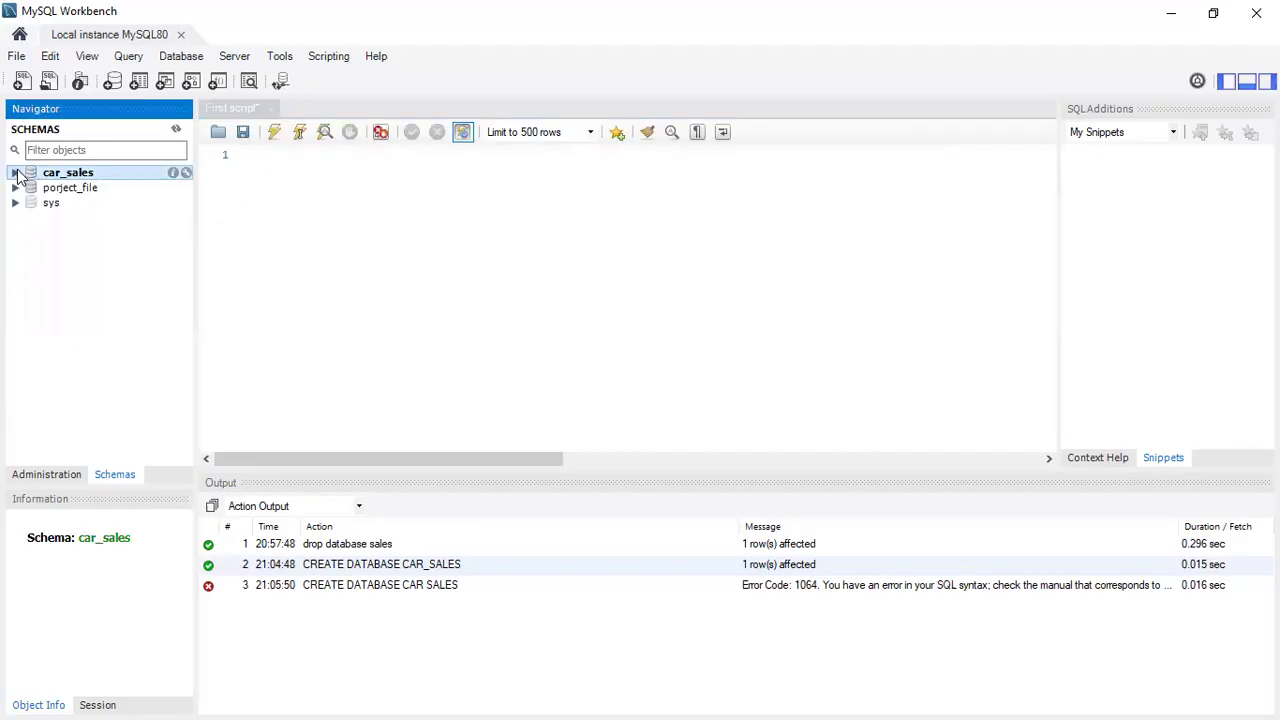
left_click(380, 168)
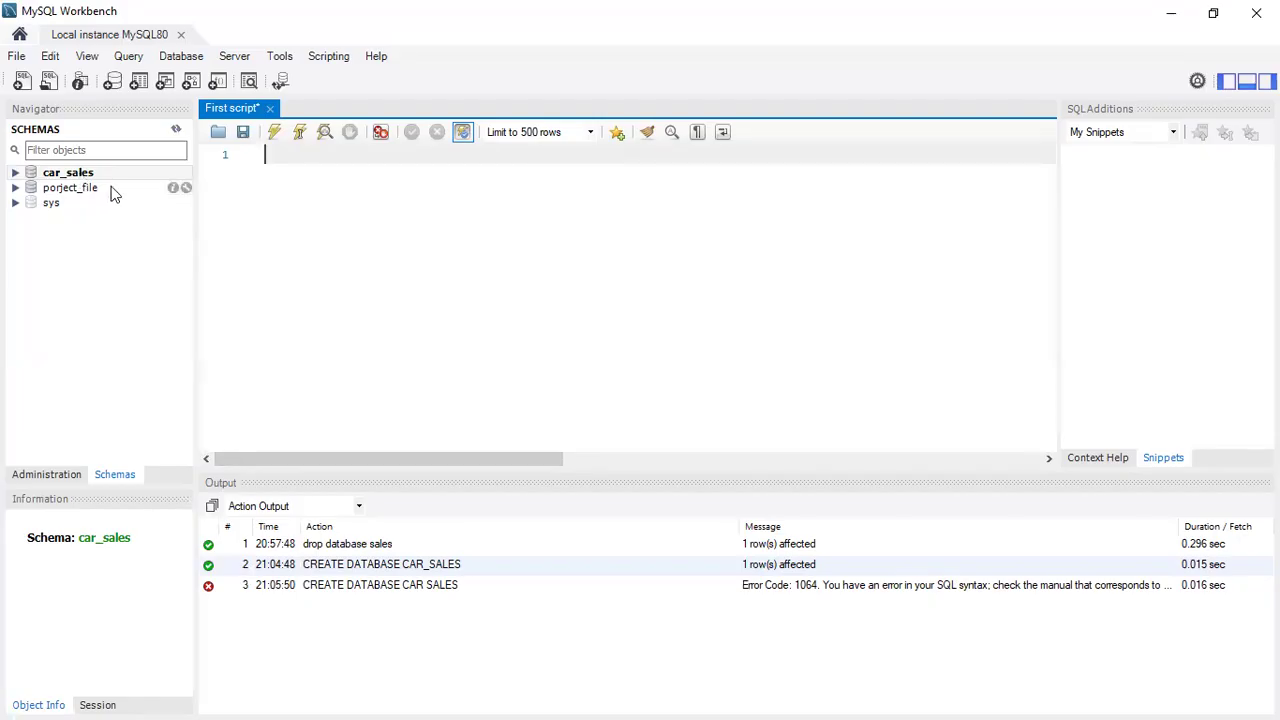
Step: Launch the Table Data Import Wizard for the Tables of the car_sales schema
left_click(16, 174)
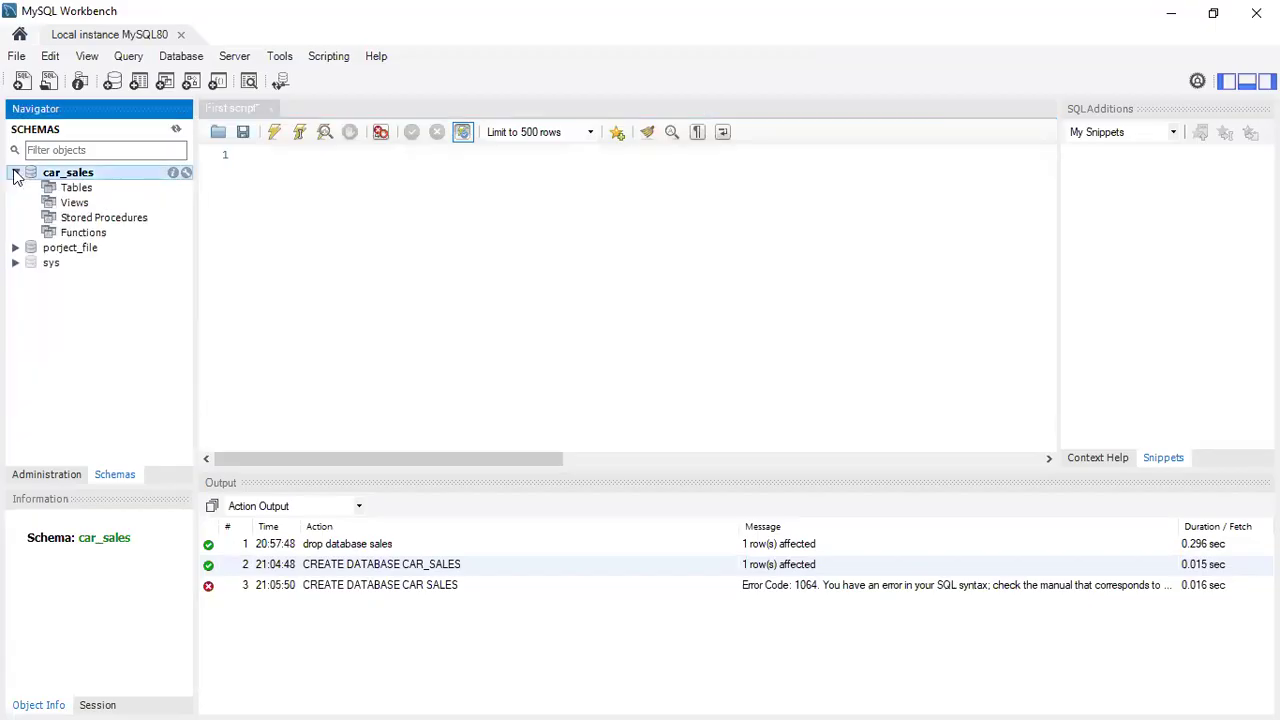
left_click(77, 191)
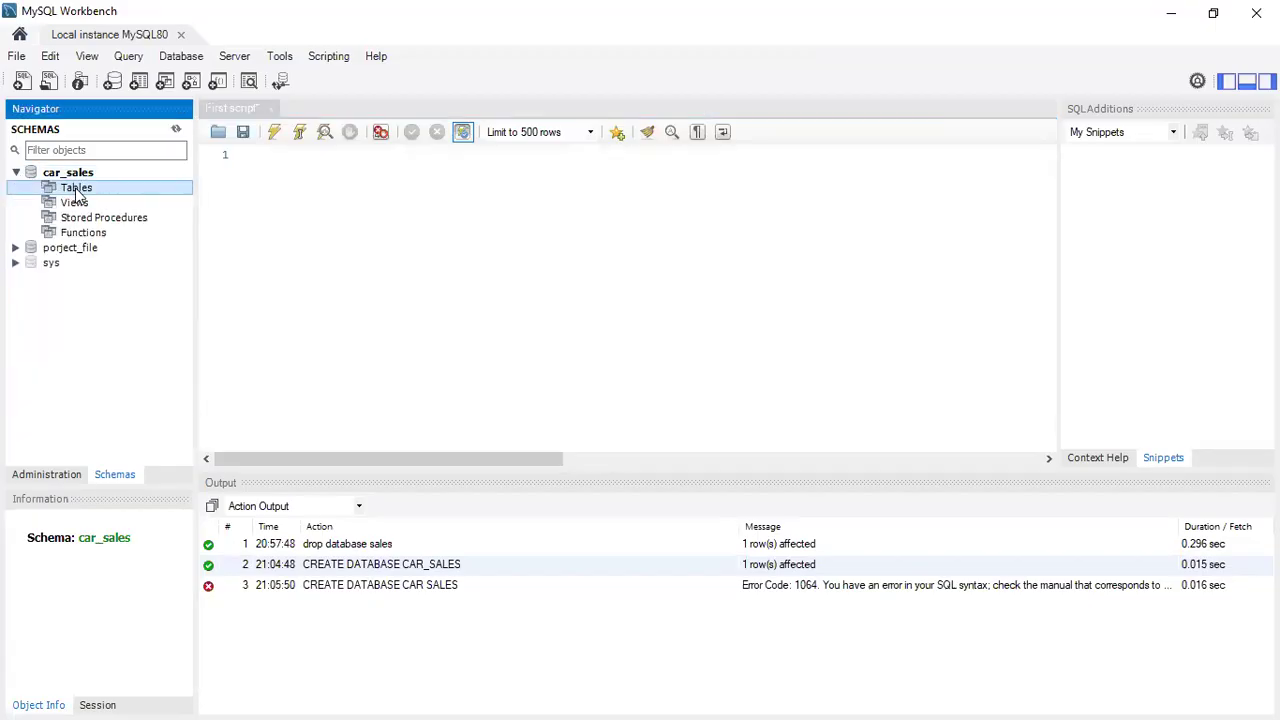
right_click(79, 193)
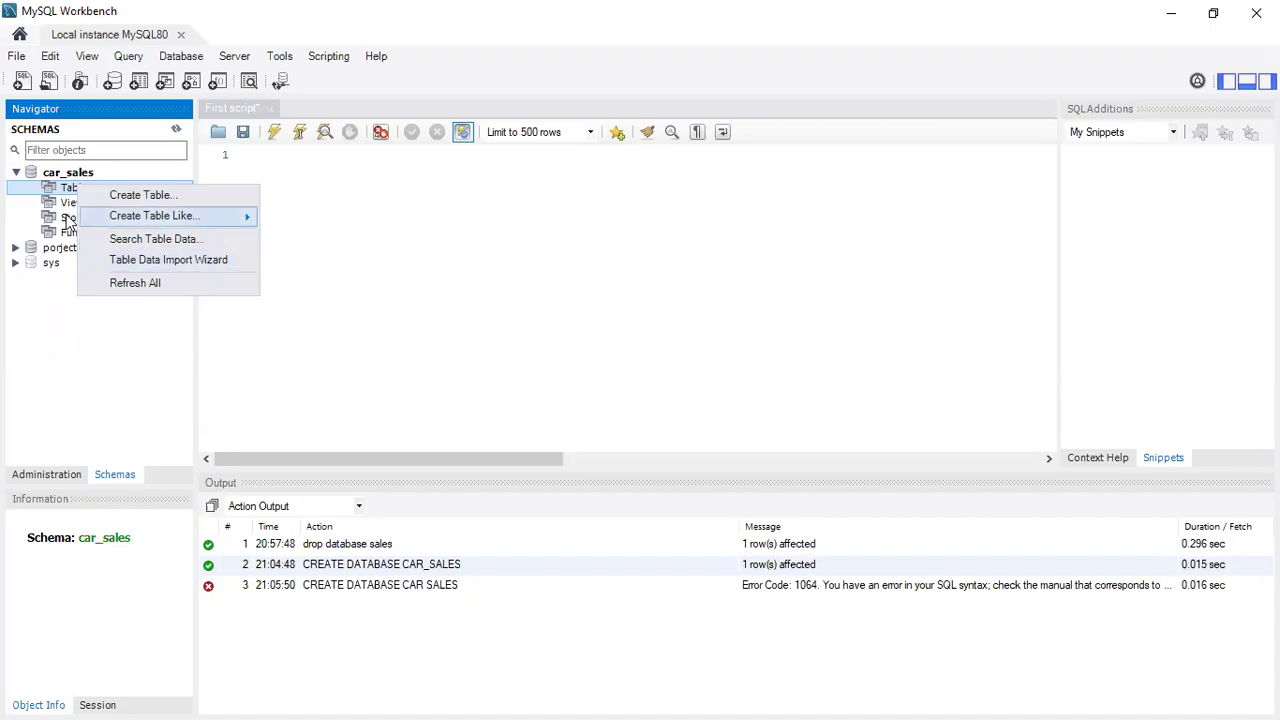
left_click(174, 259)
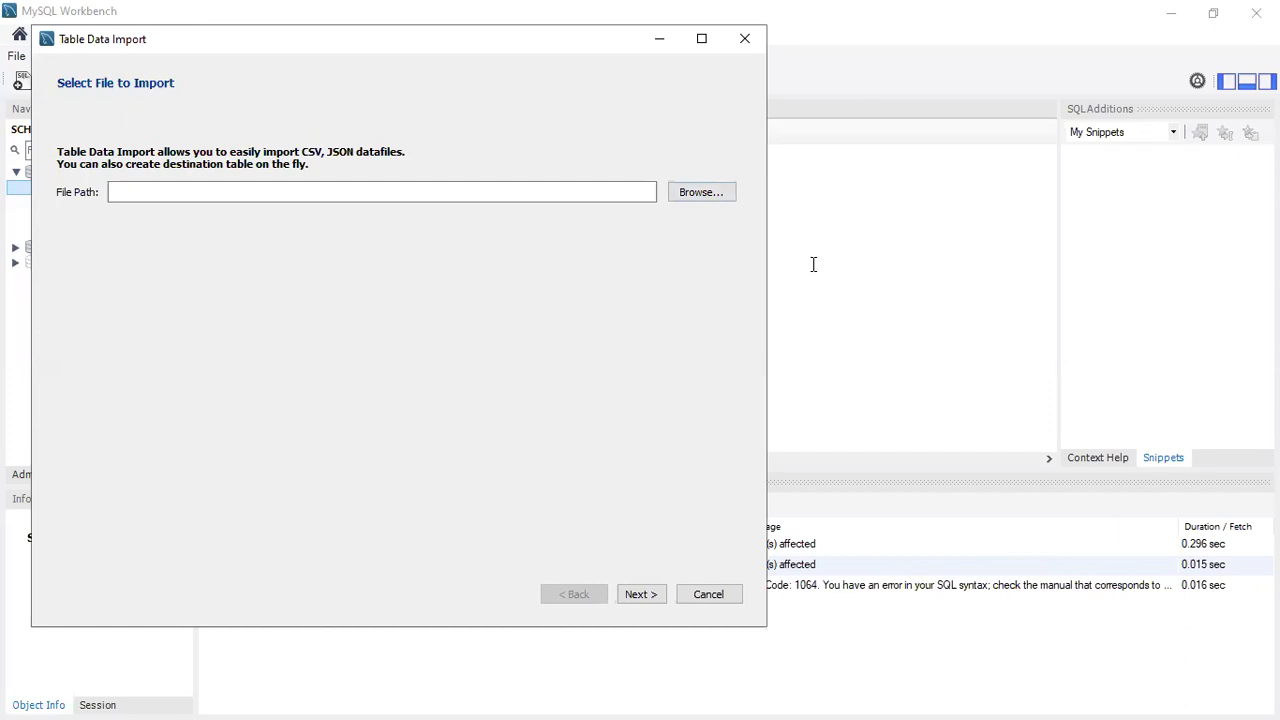
Step: Switch to File Explorer and examine the files in the DataAfric Training folder on the Desktop
key("super+Tab")
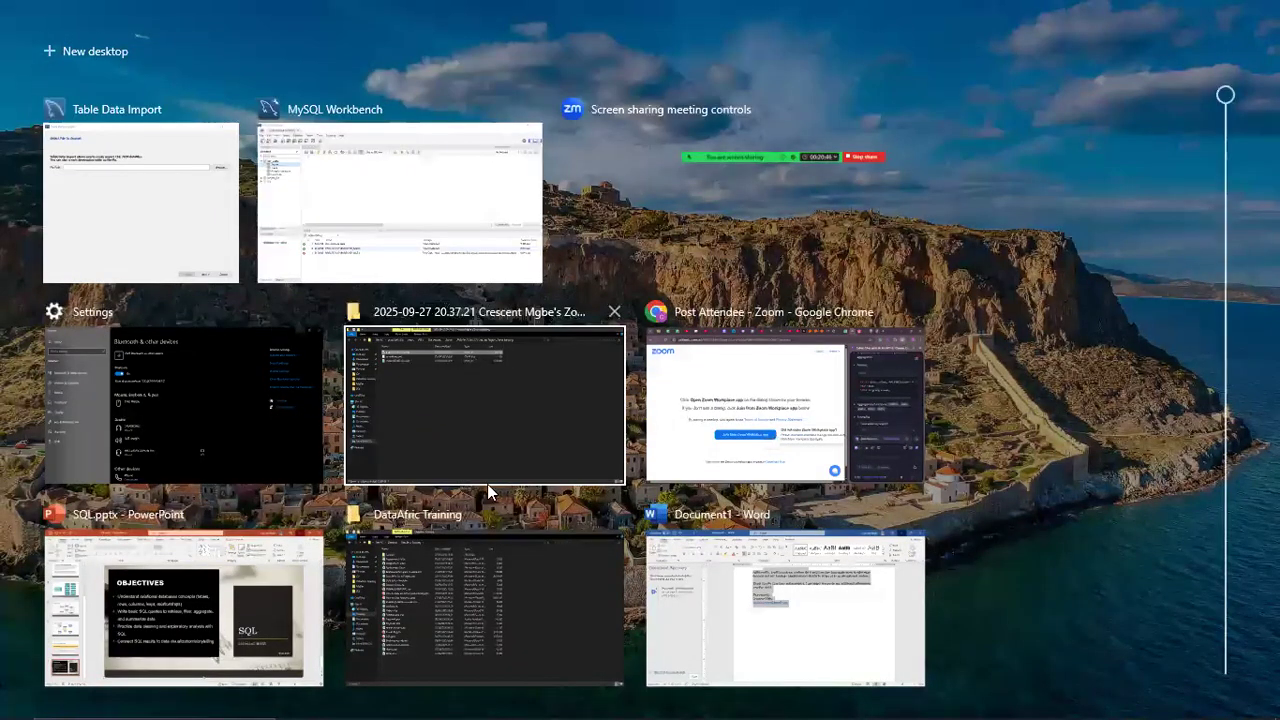
left_click(457, 453)
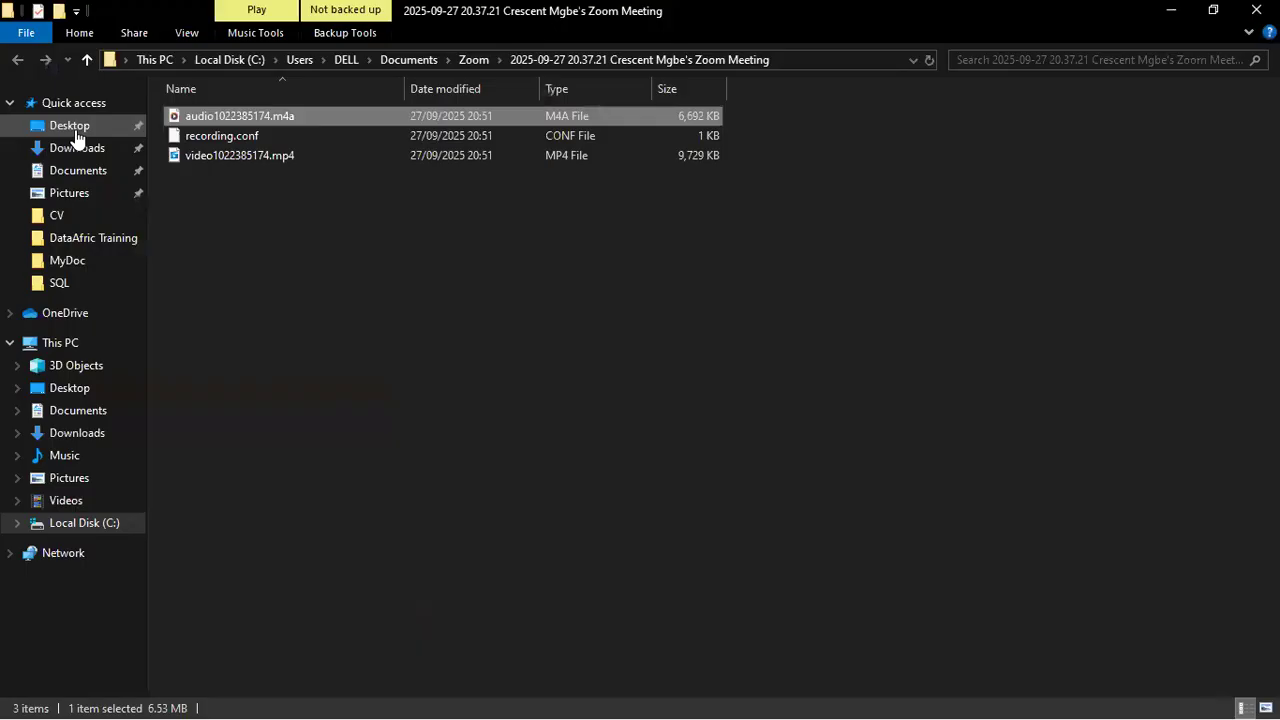
left_click(72, 127)
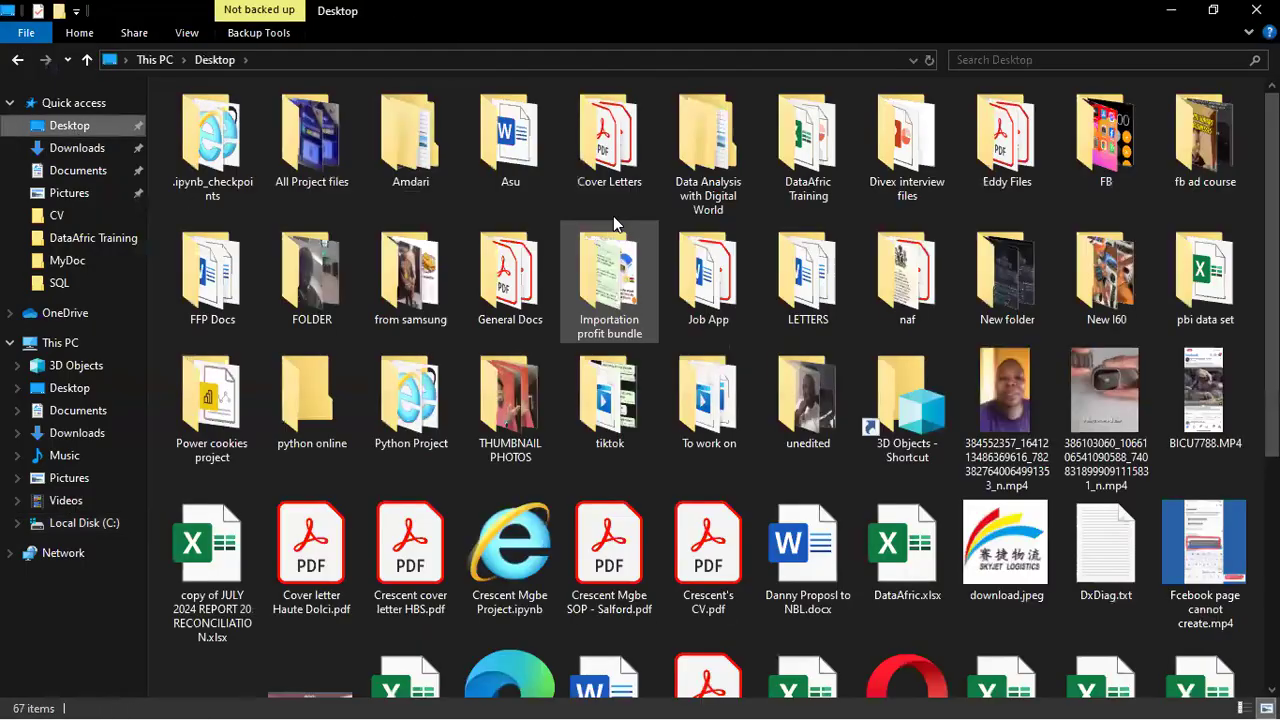
double_click(824, 160)
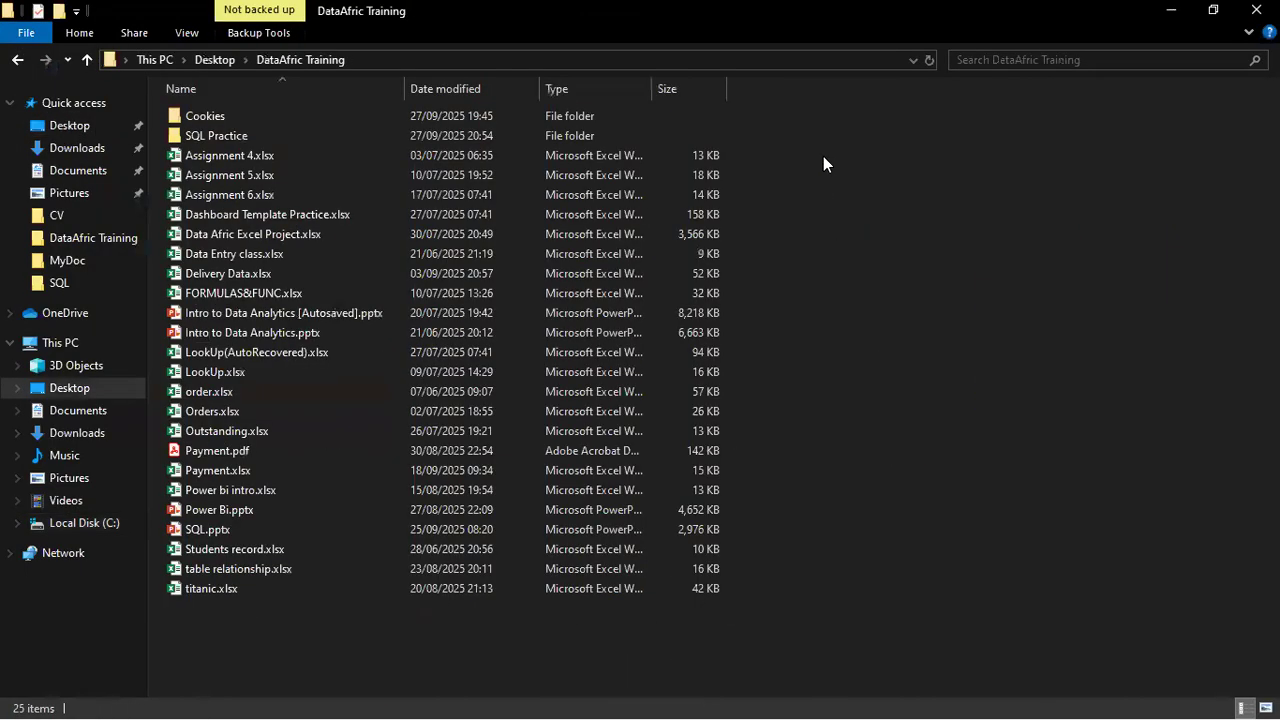
left_click(262, 156)
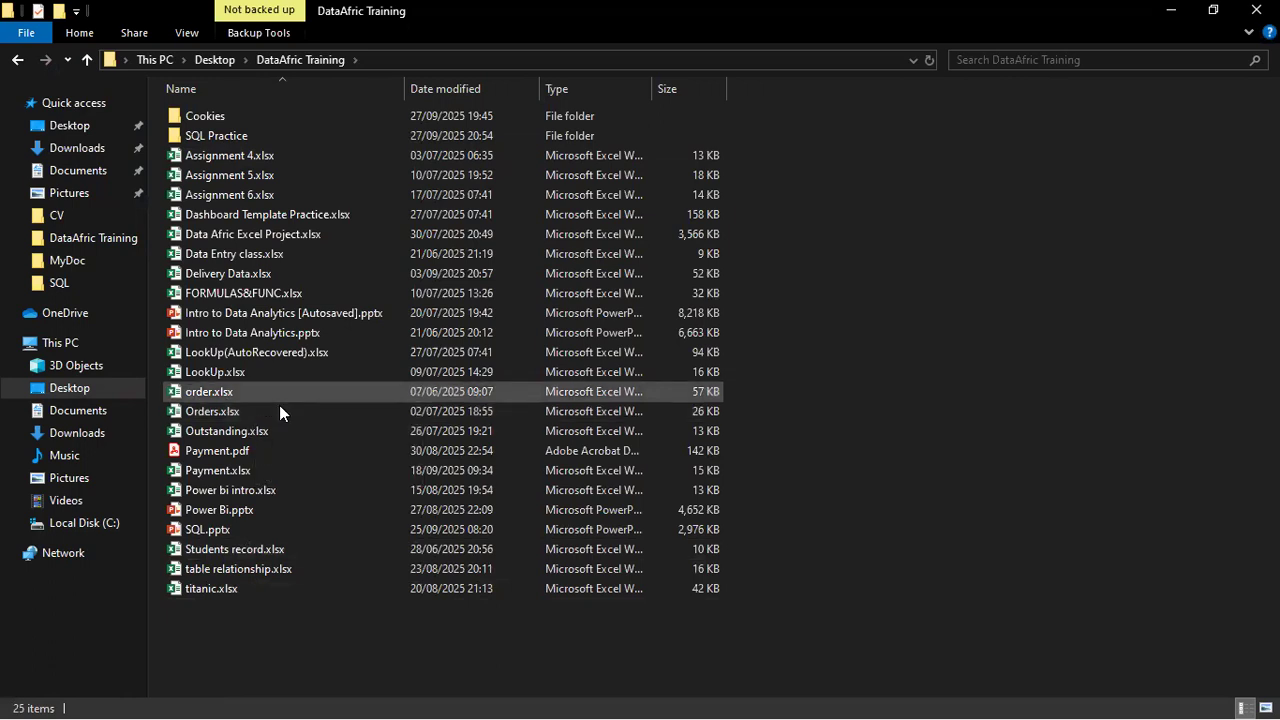
key("super")
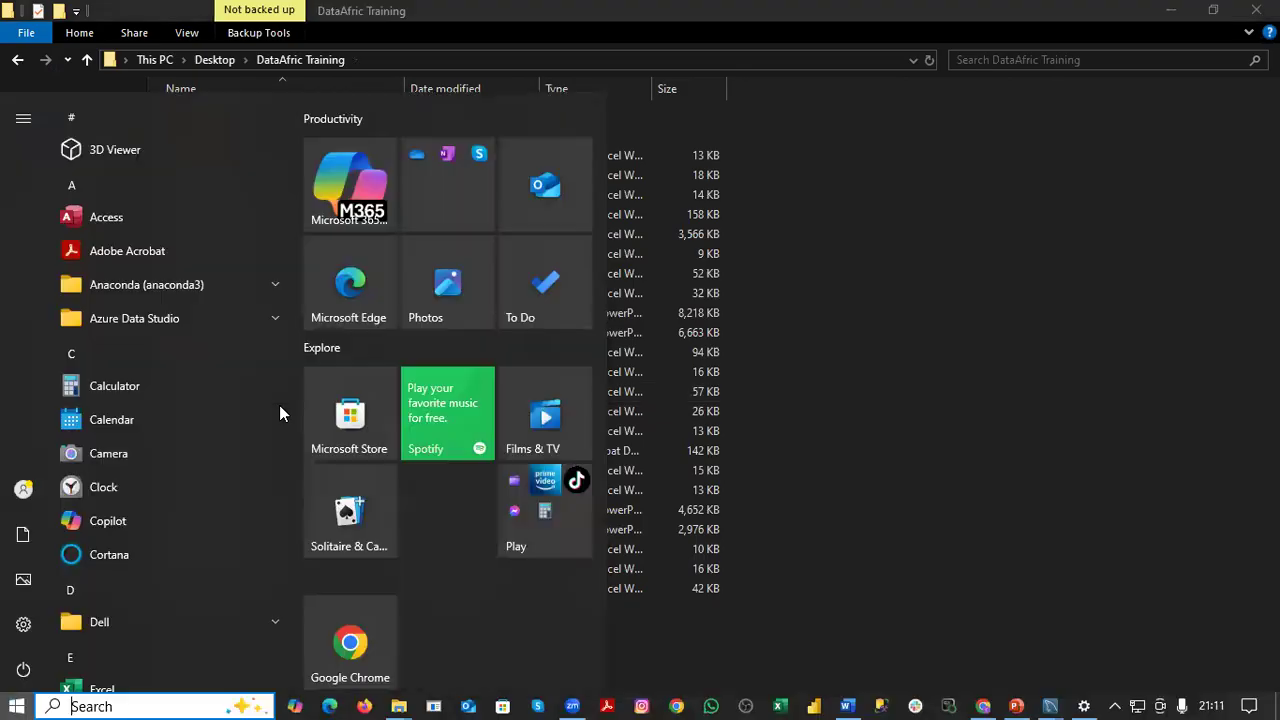
left_click(938, 279)
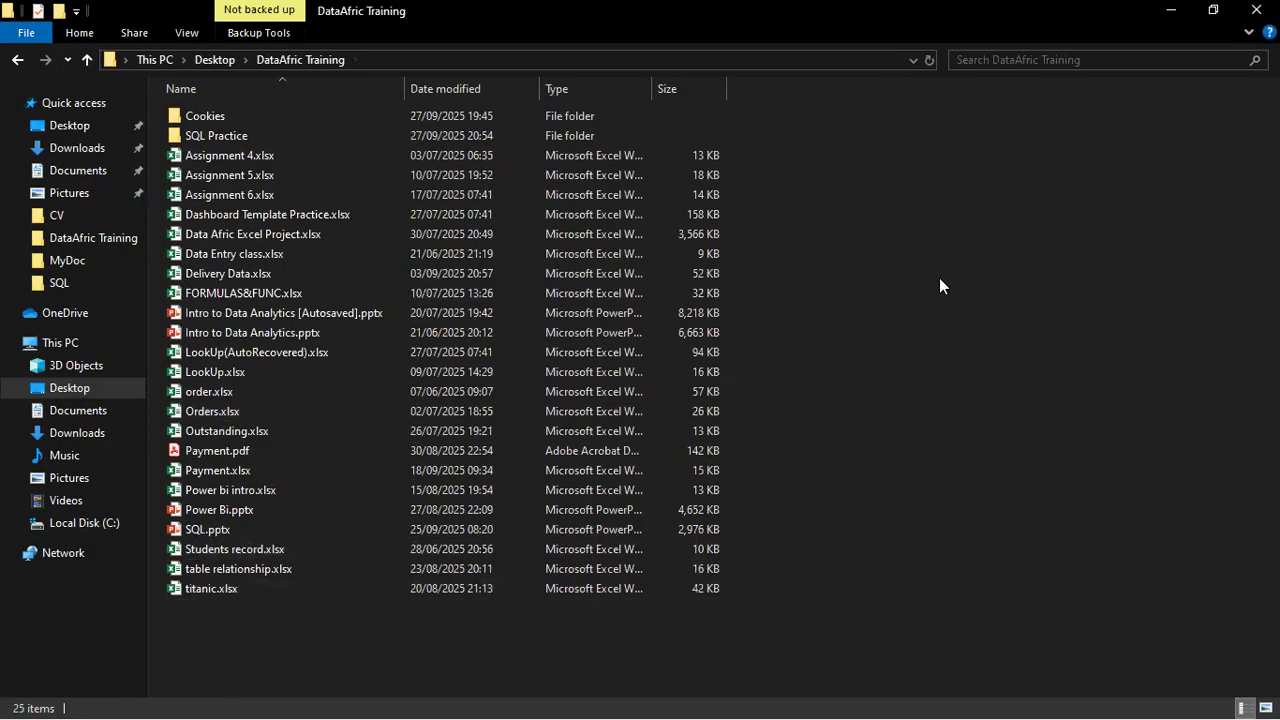
Step: Return to the Table Data Import wizard and browse for the import file in the DataAfric Training folder on the Desktop
key("super+Tab")
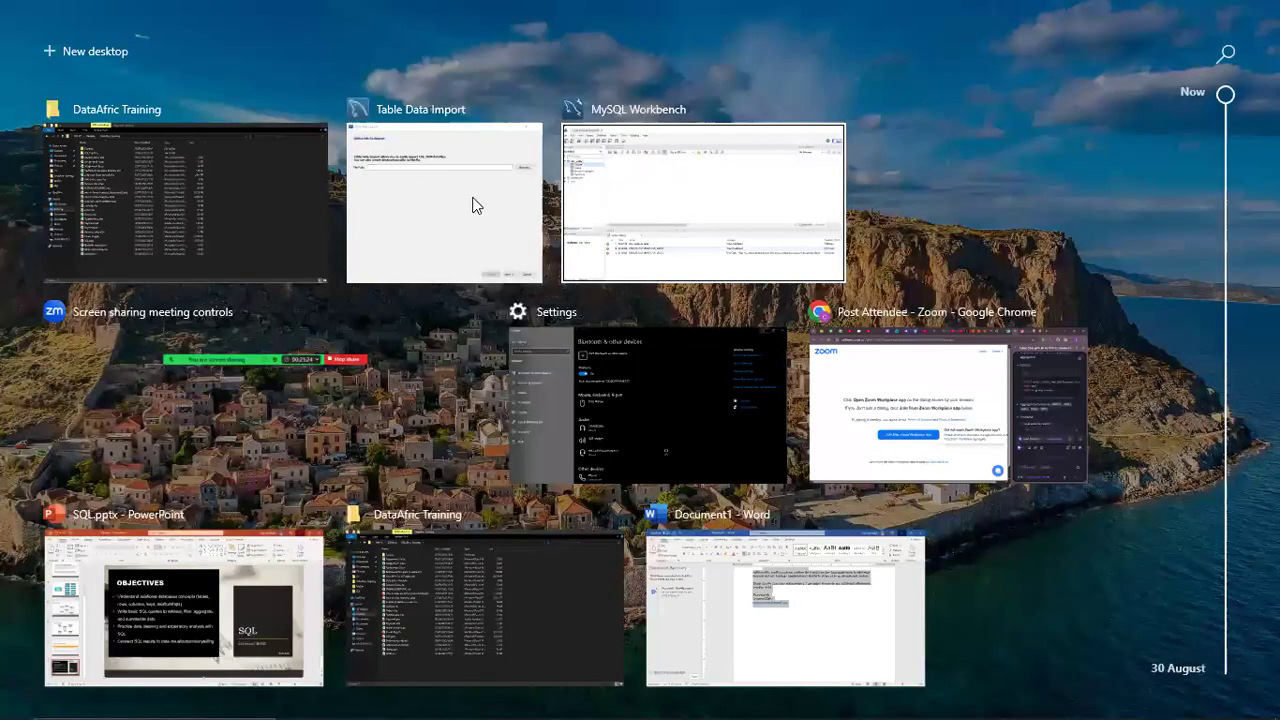
left_click(474, 200)
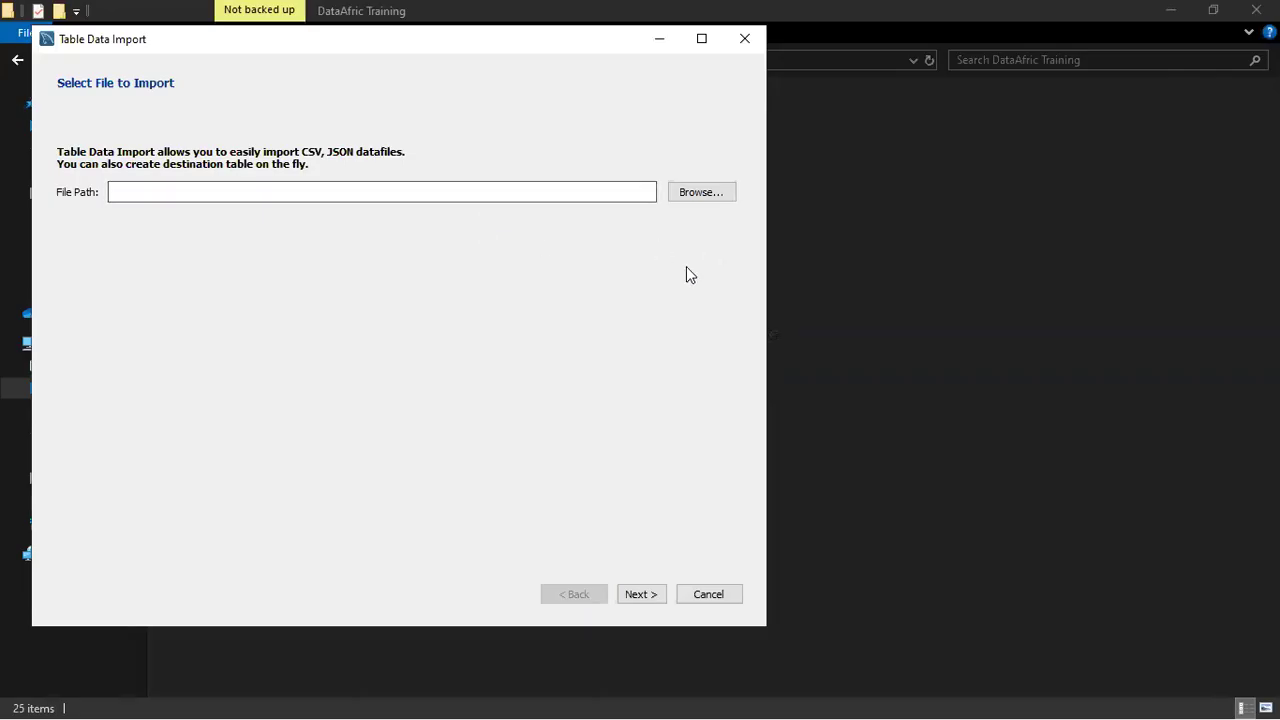
left_click(699, 192)
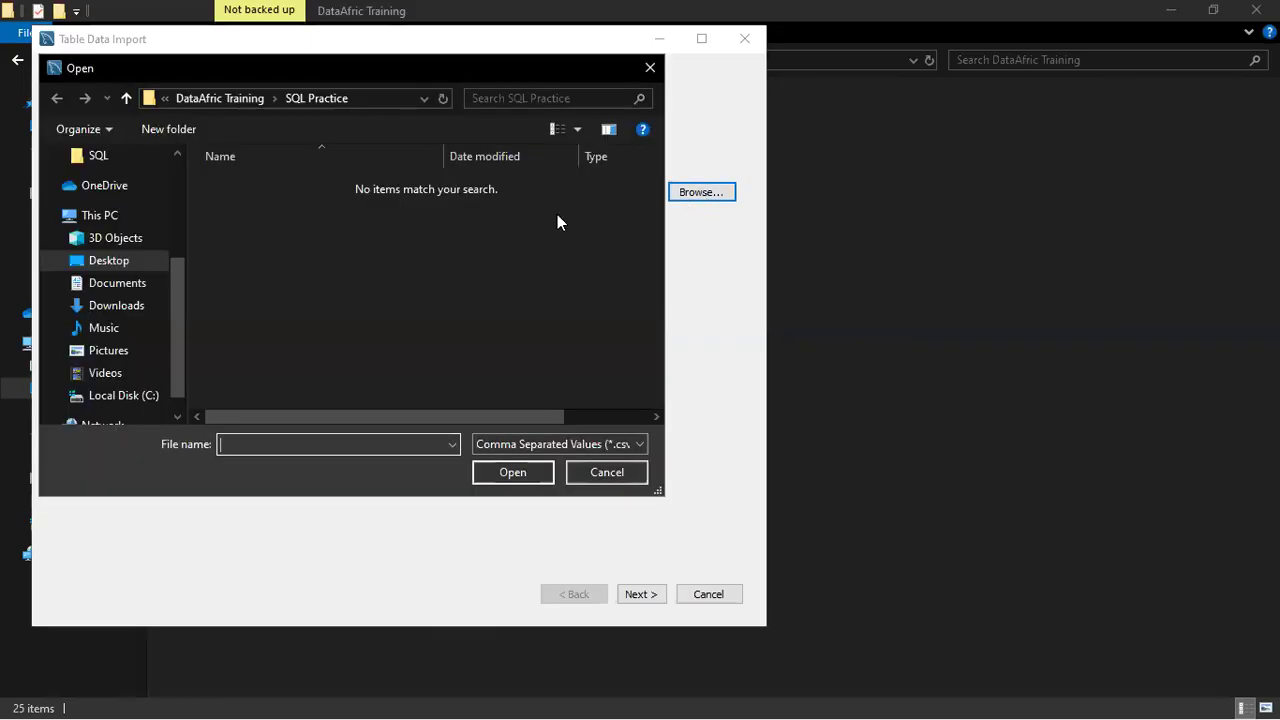
scroll(116, 175, "up", 3)
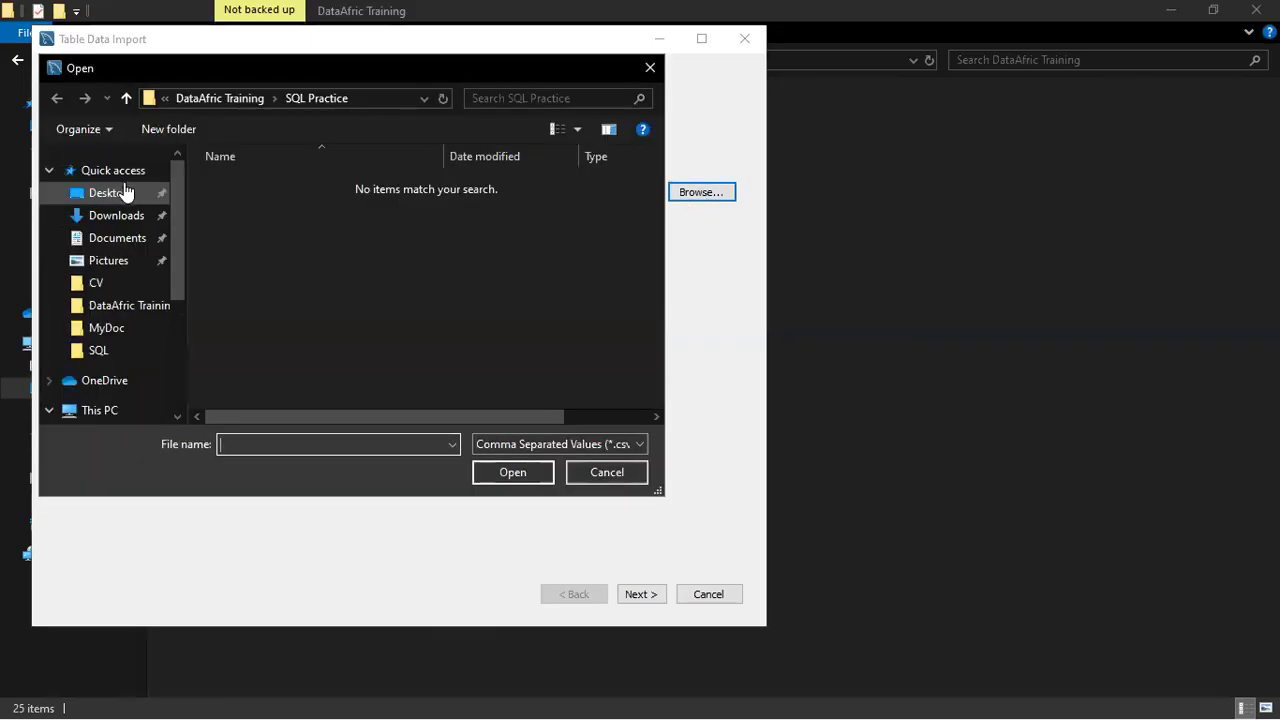
left_click(116, 194)
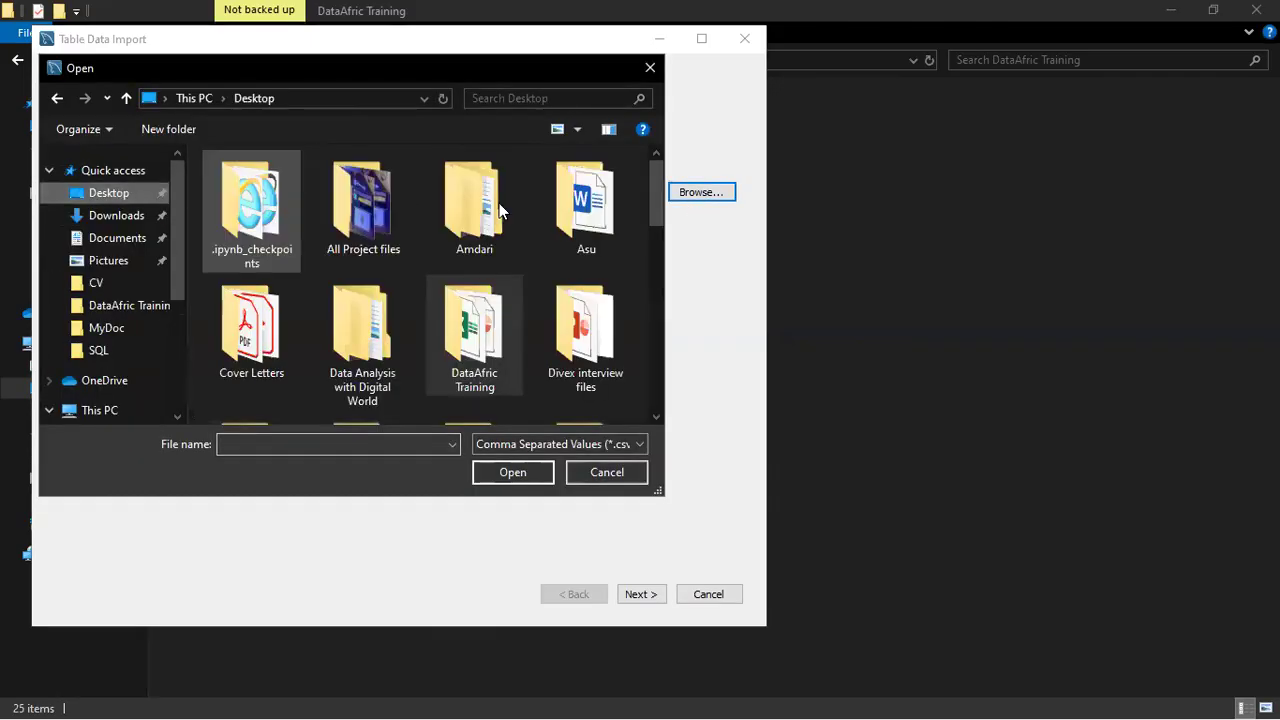
double_click(484, 360)
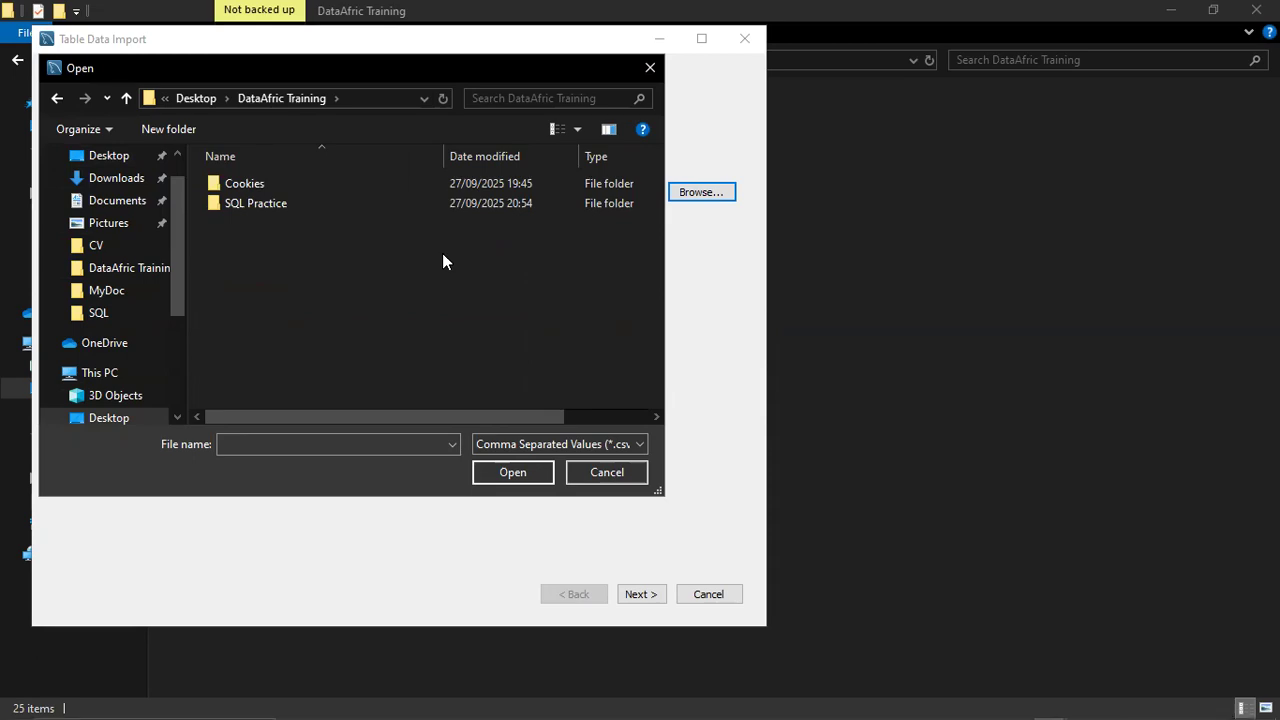
Step: Compare the DataAfric Training files shown in File Explorer with those offered in the import wizard's file browser
key("super+Tab")
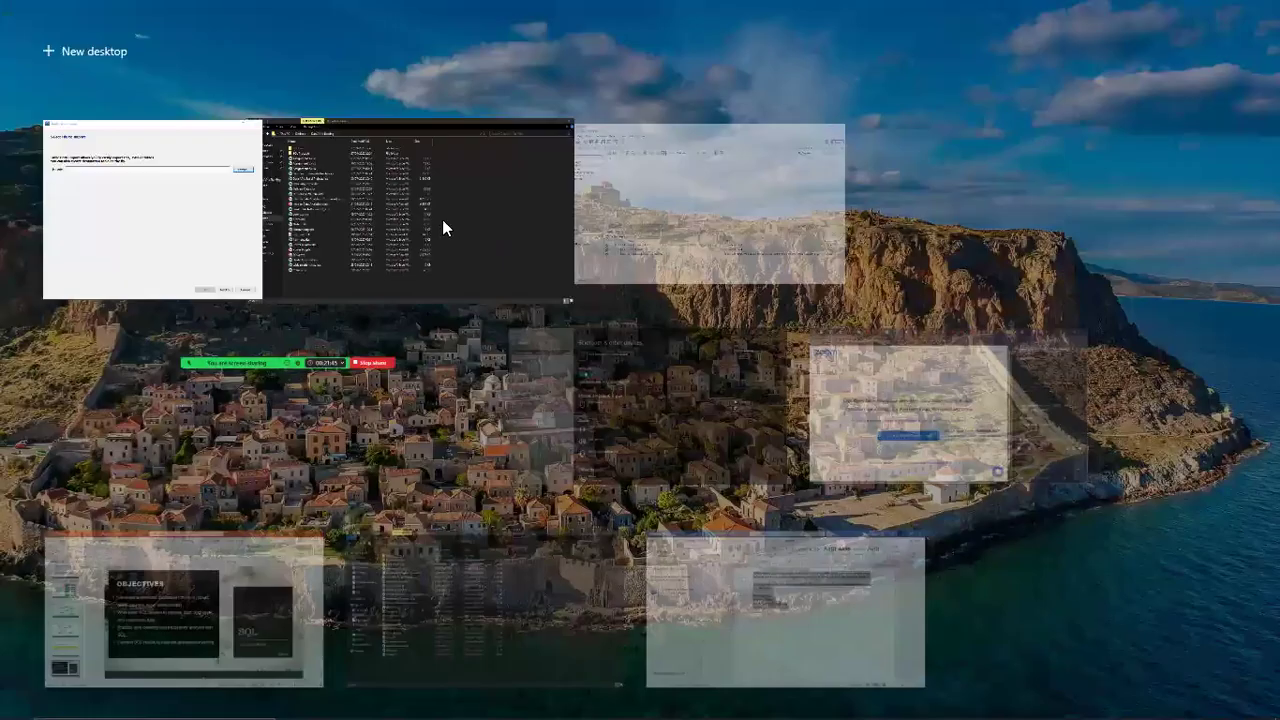
left_click(339, 165)
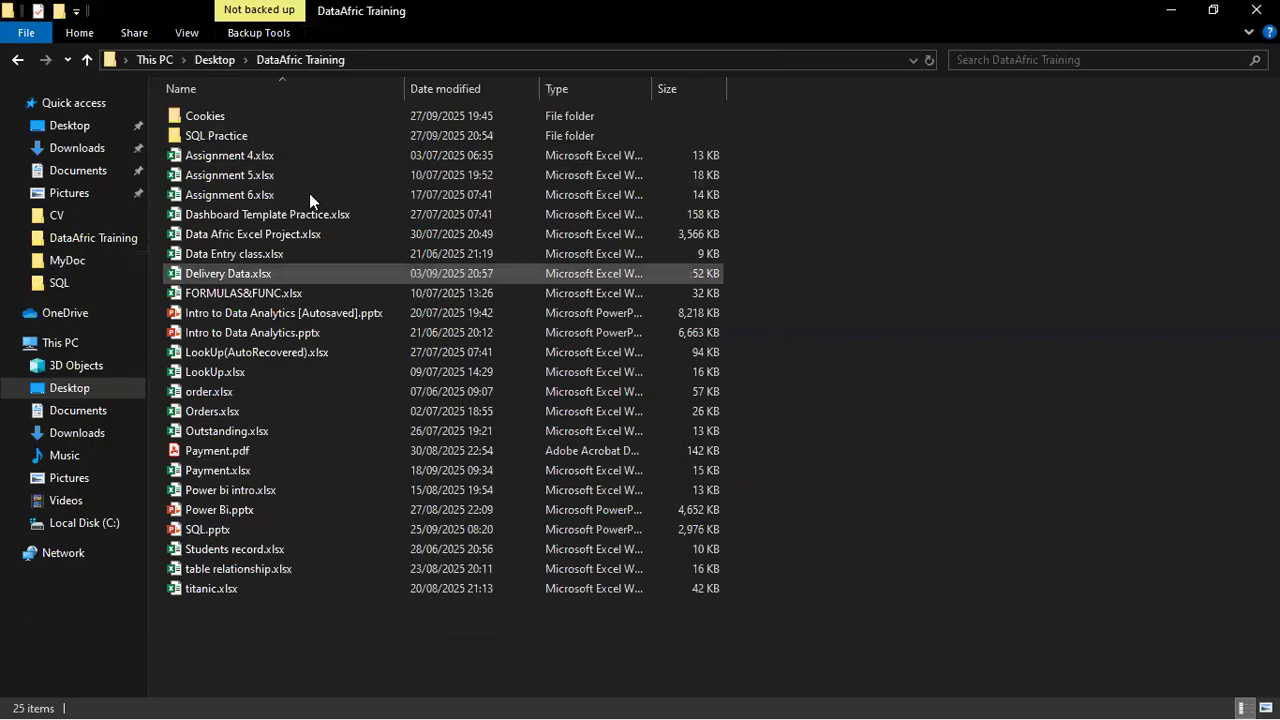
left_click_drag(156, 156, 321, 640)
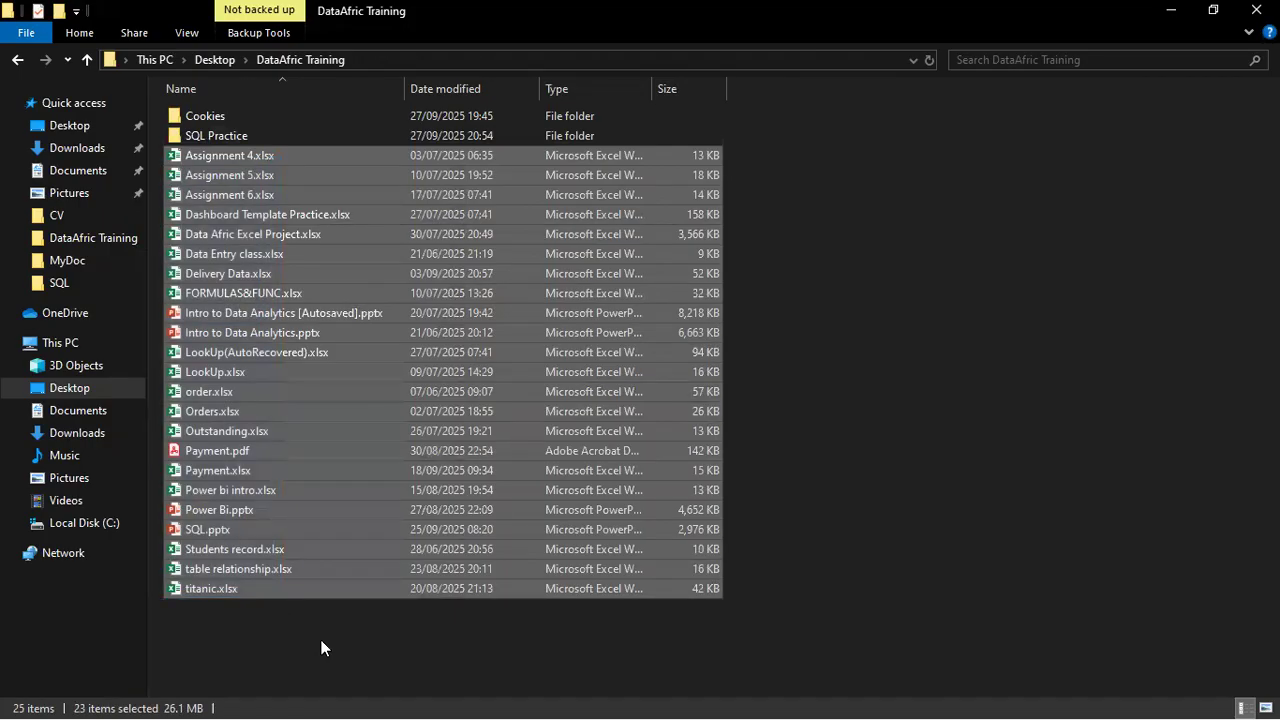
left_click(314, 638)
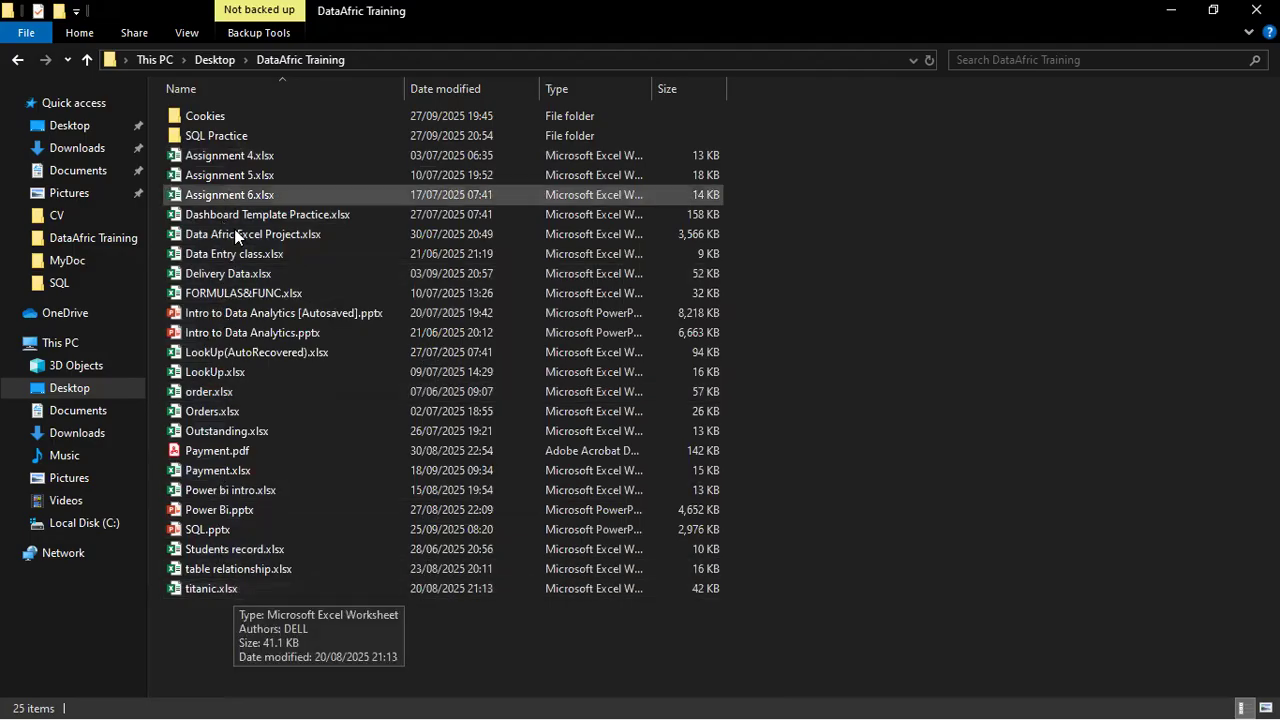
key("super+Tab")
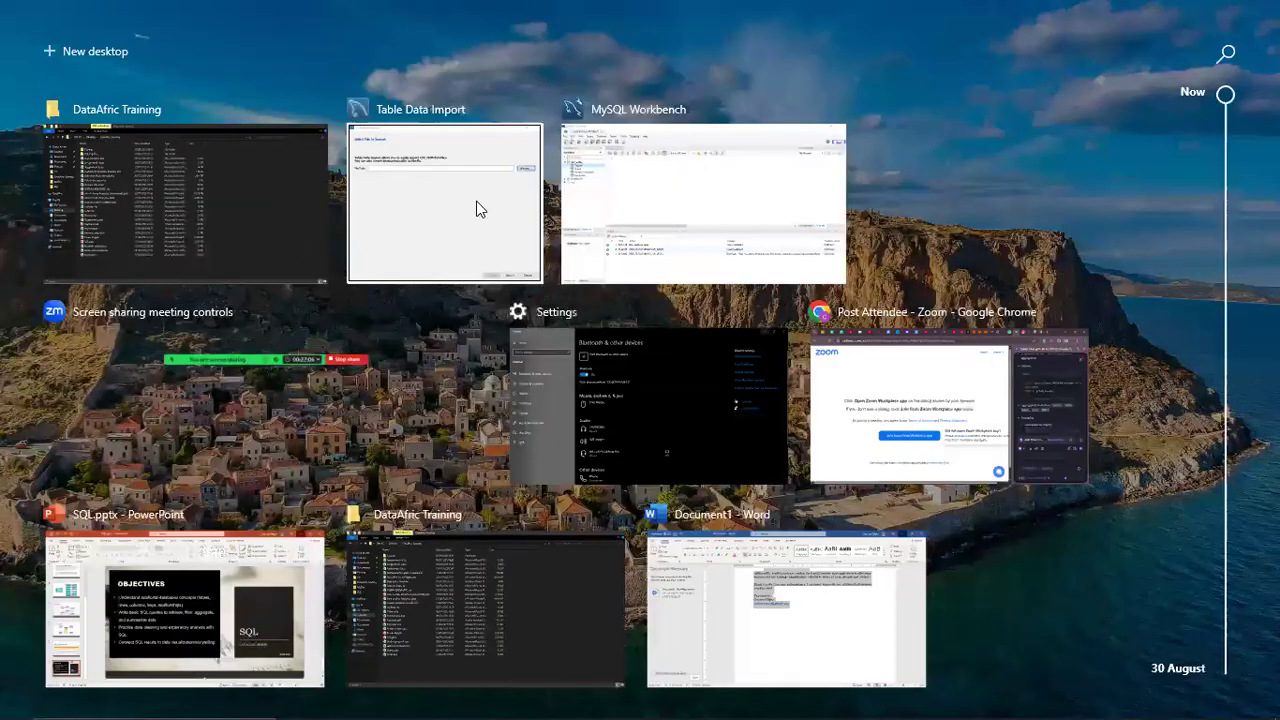
left_click(475, 226)
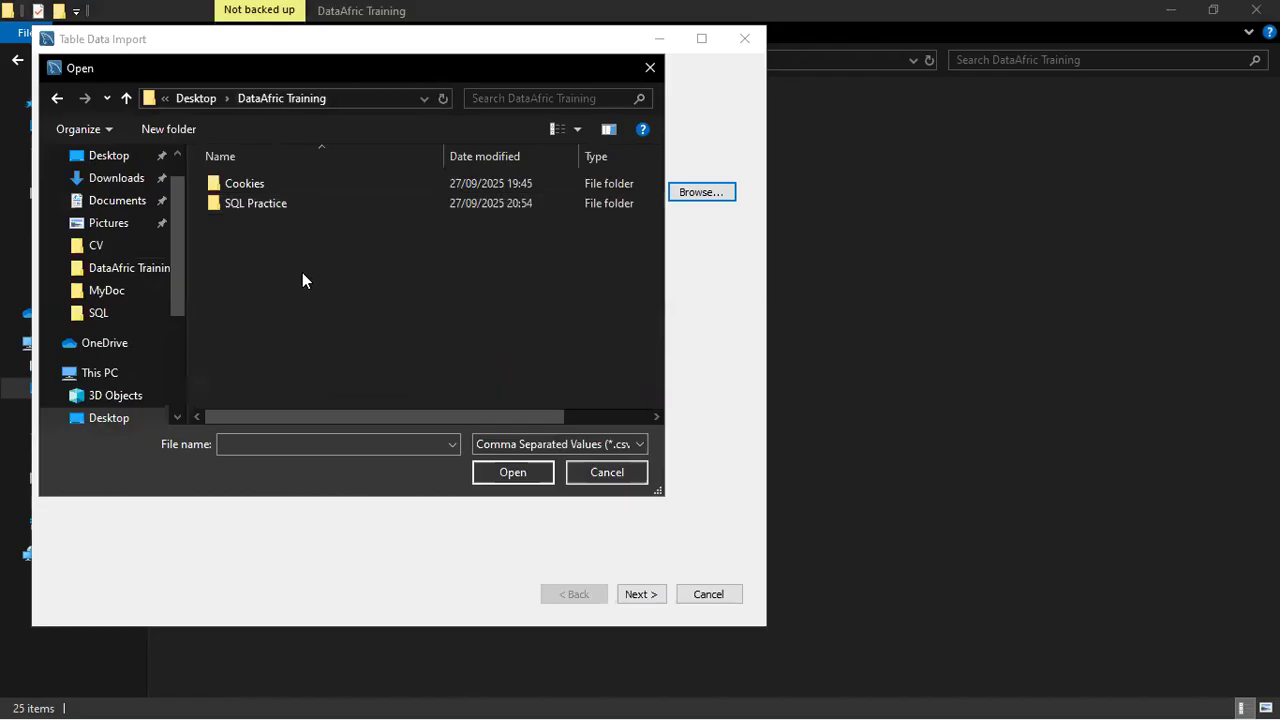
scroll(334, 276, "right", 3)
scroll(334, 276, "left", 3)
Step: Switch to File Explorer, open Orders.xlsx in Excel and examine its worksheets, checking the LookUp sheet's contents
key("super+Tab")
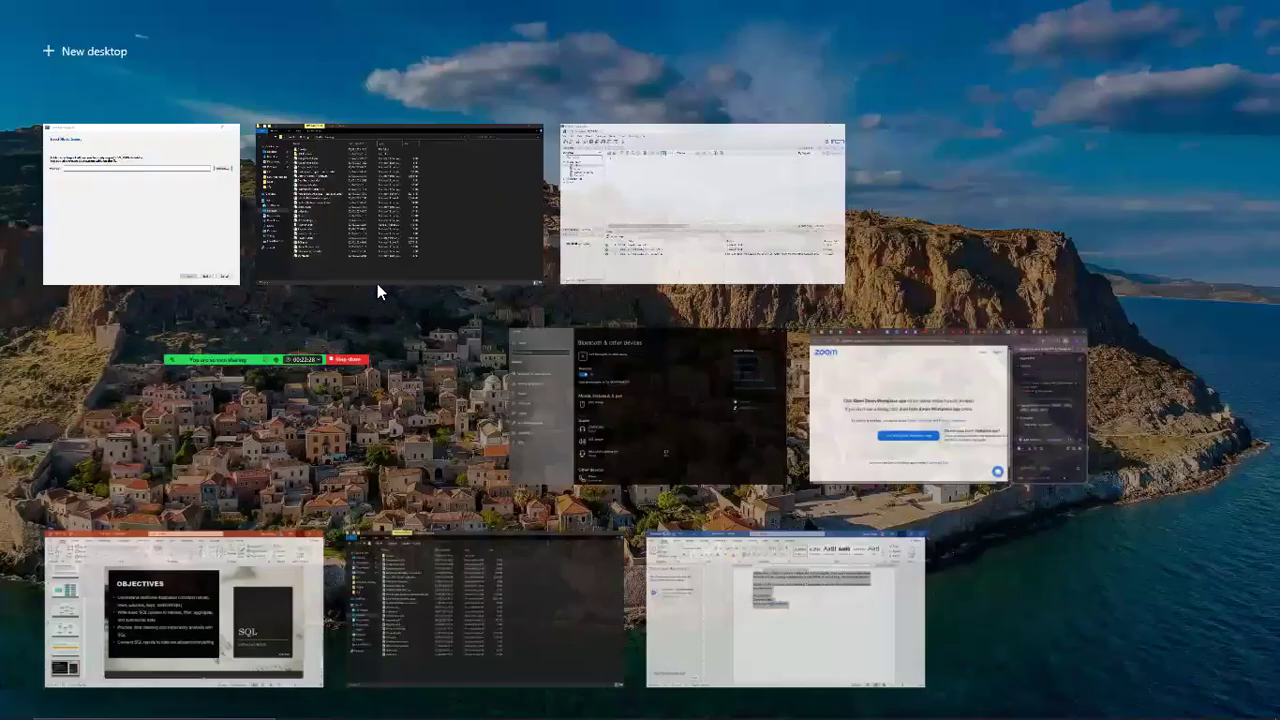
left_click(412, 212)
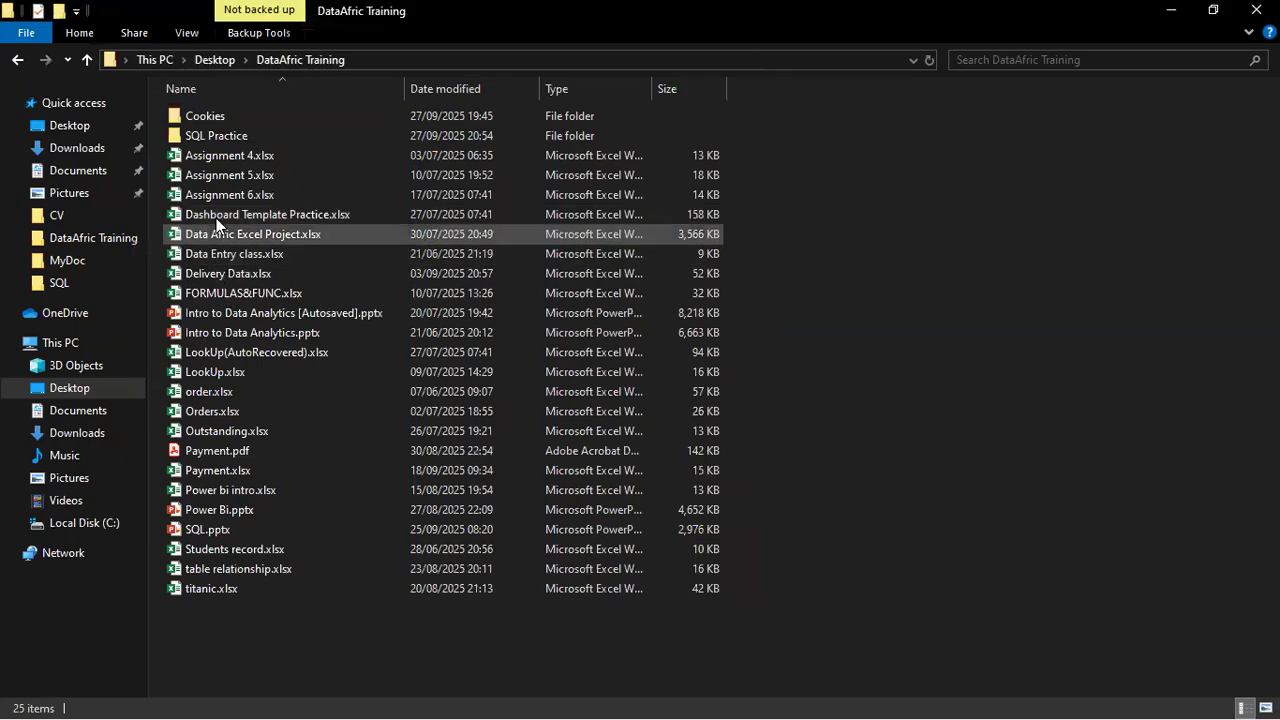
double_click(234, 412)
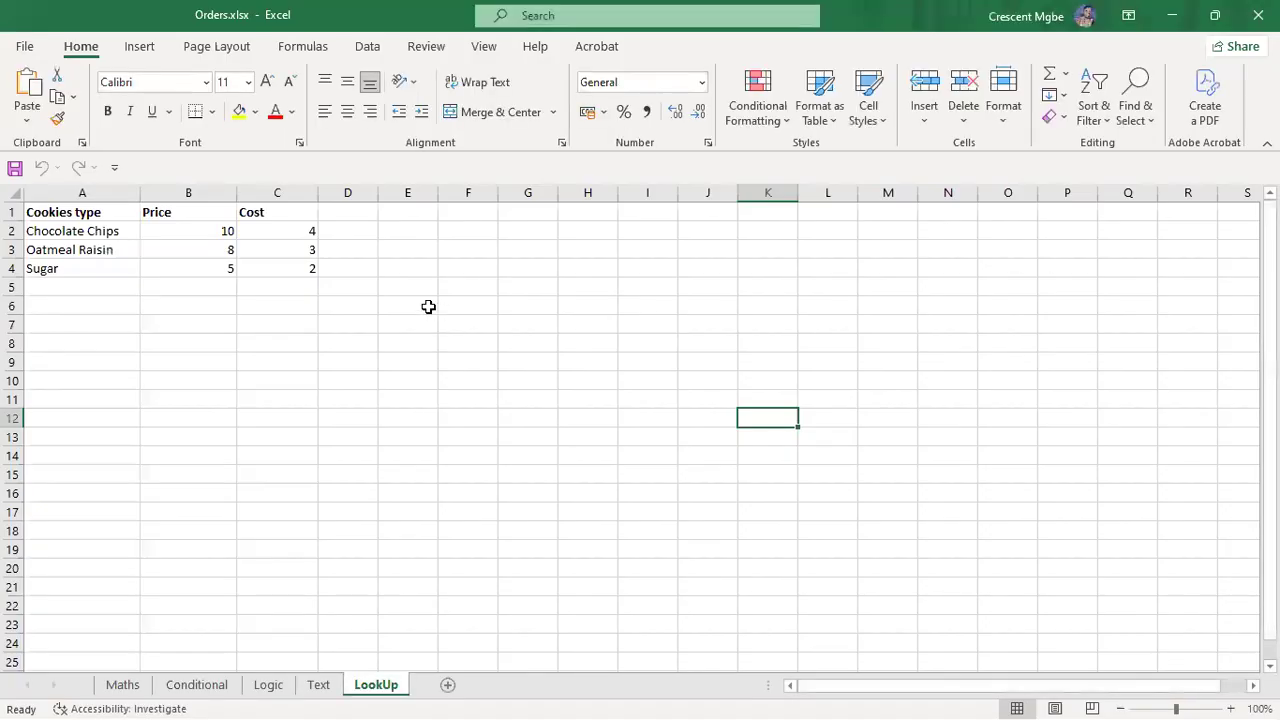
scroll(434, 305, "down", 3)
scroll(434, 305, "down", 3)
scroll(434, 306, "up", 5)
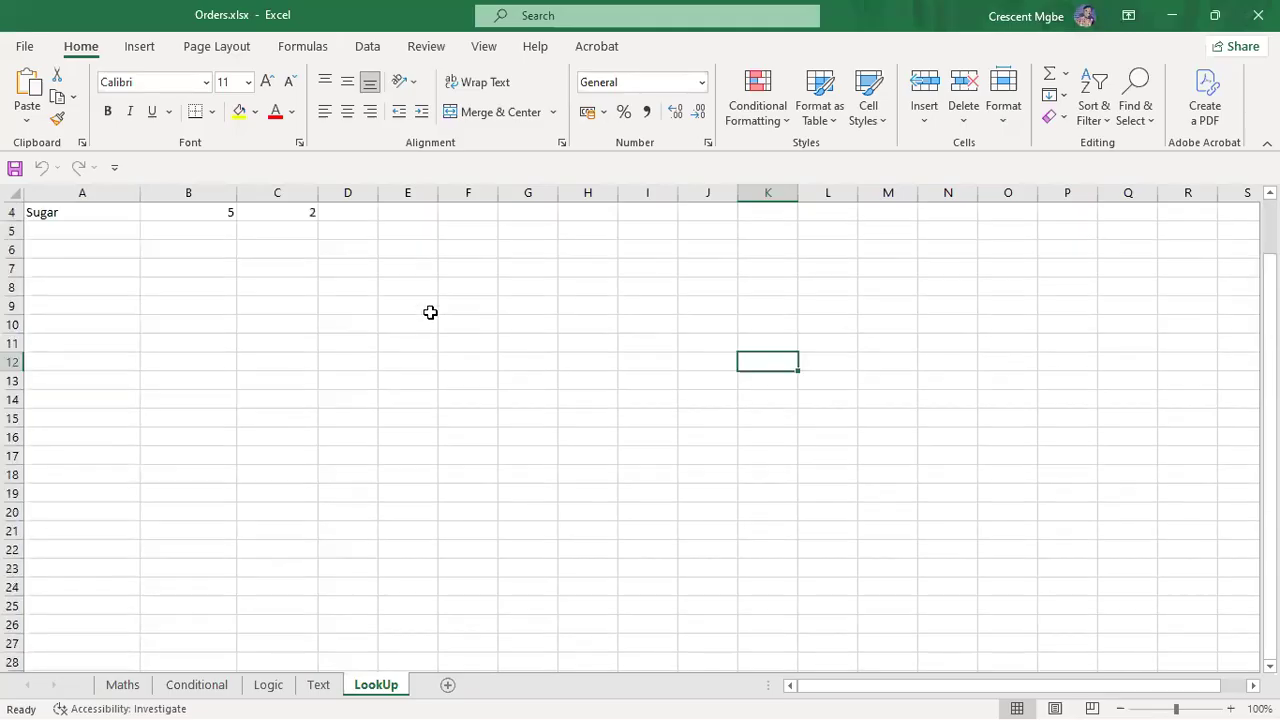
left_click(123, 686)
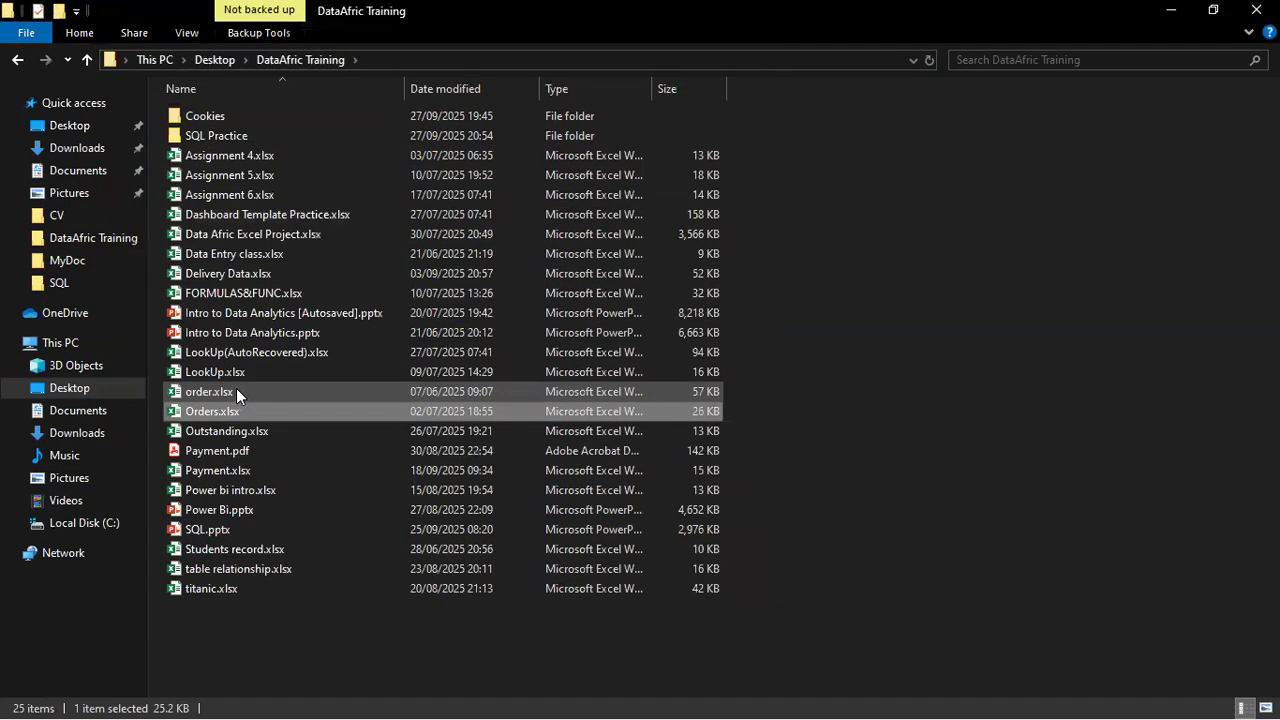
Step: Open order.xlsx from the DataAfric Training folder and enable editing of the workbook
double_click(236, 391)
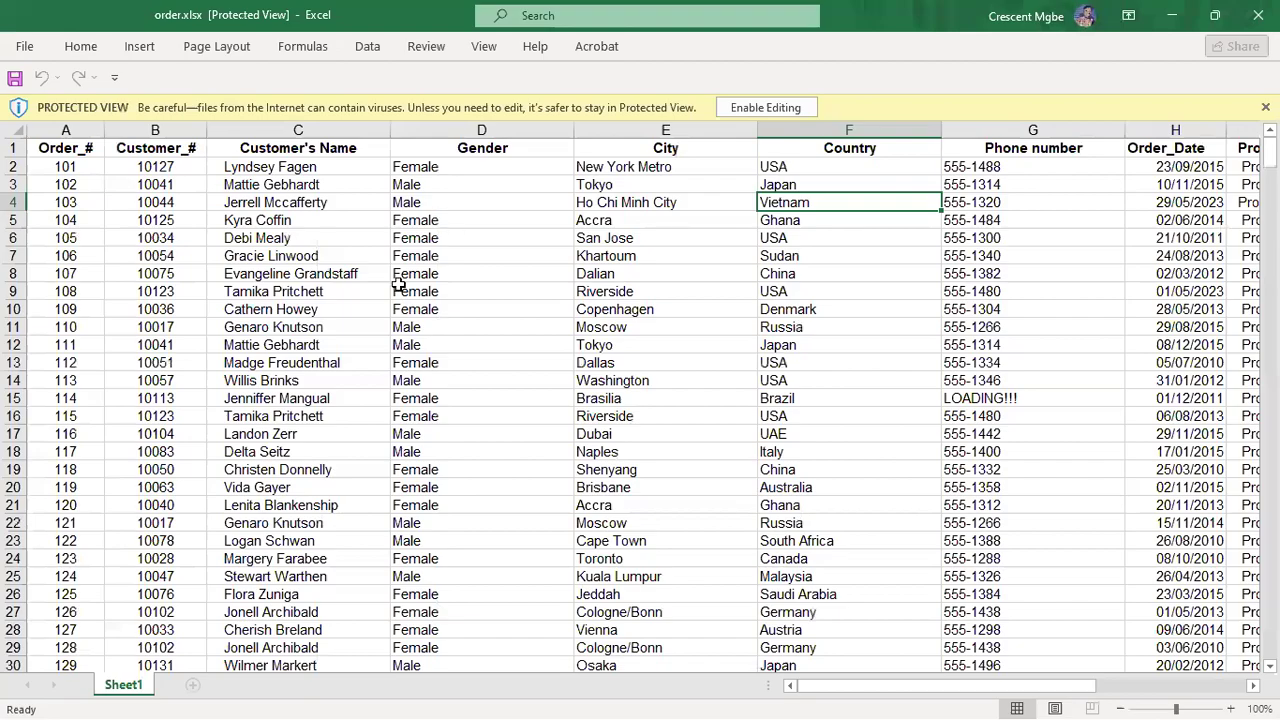
scroll(750, 108, "down", 3)
left_click(750, 107)
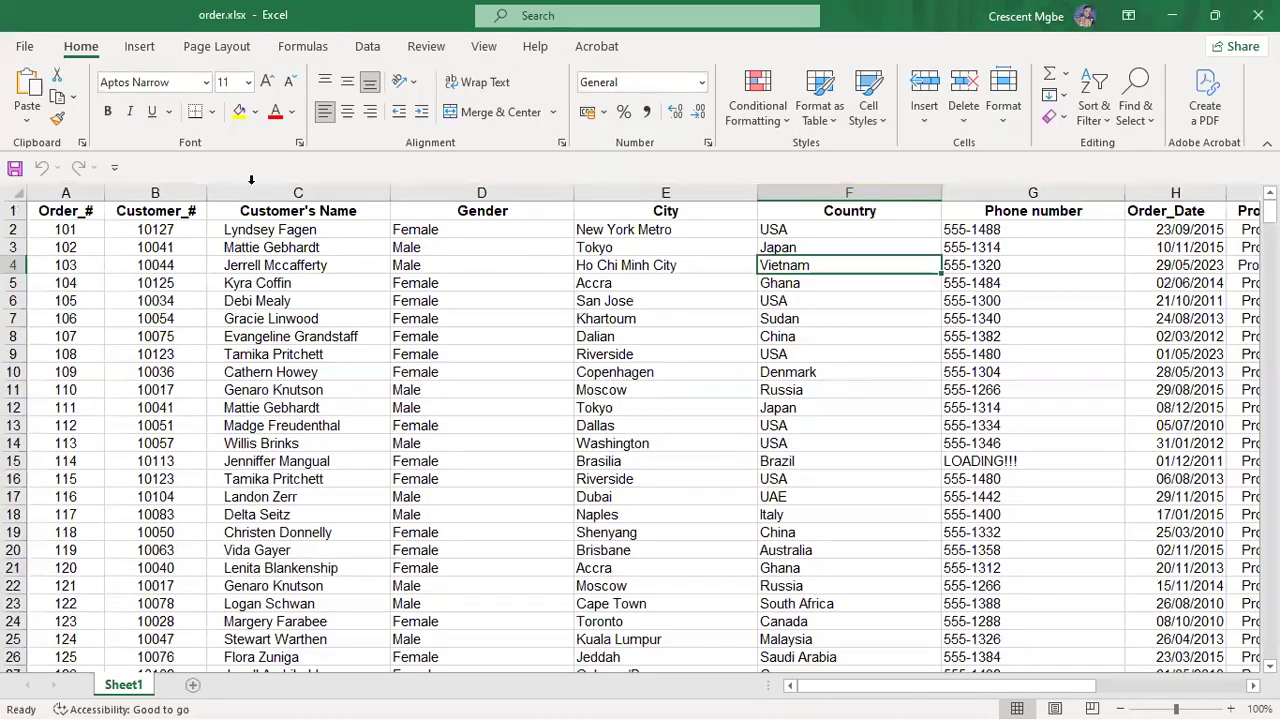
Step: Start saving a copy of the order workbook in the DataAfric Training folder as CSV (Comma delimited)
left_click(22, 50)
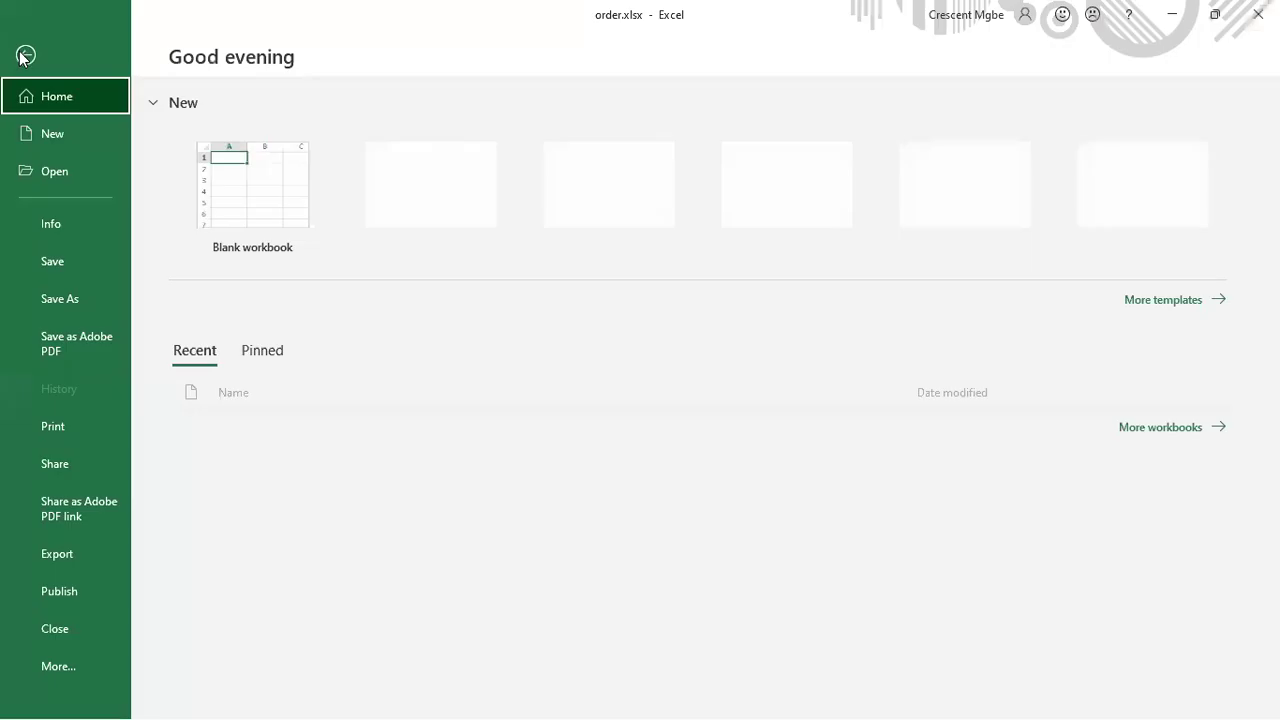
left_click(62, 296)
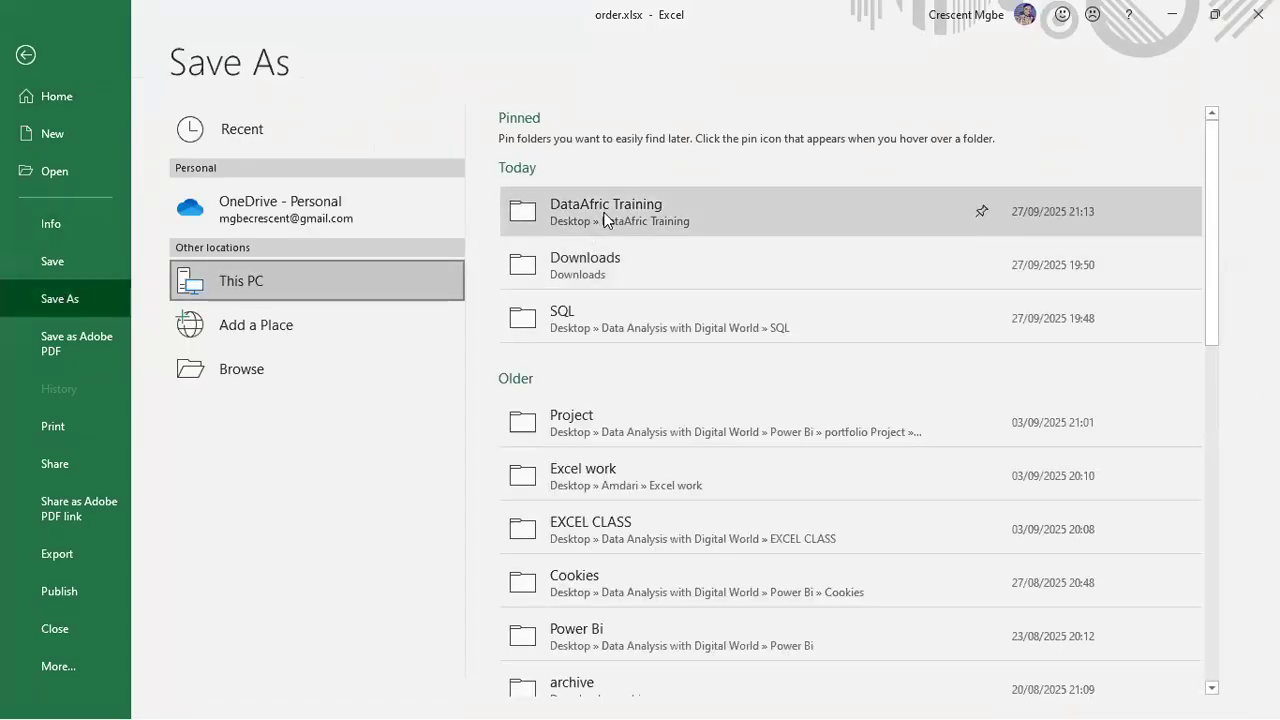
left_click(605, 216)
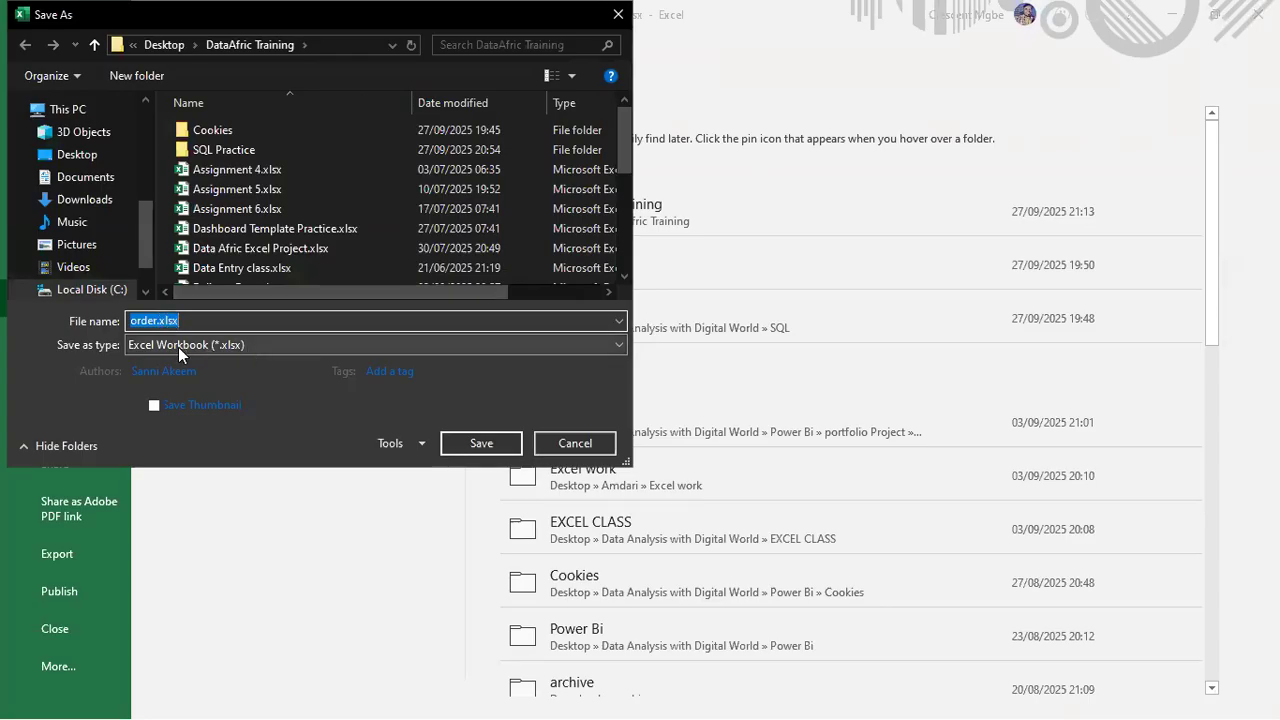
left_click(251, 345)
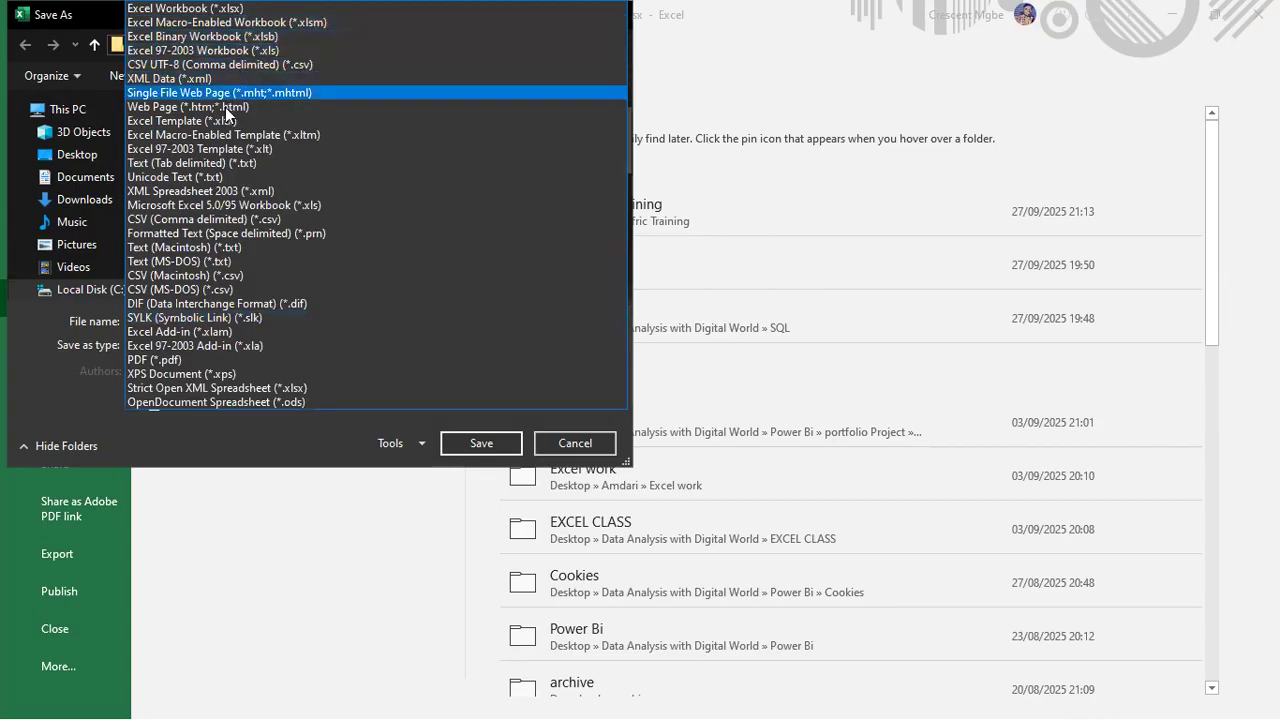
left_click(272, 218)
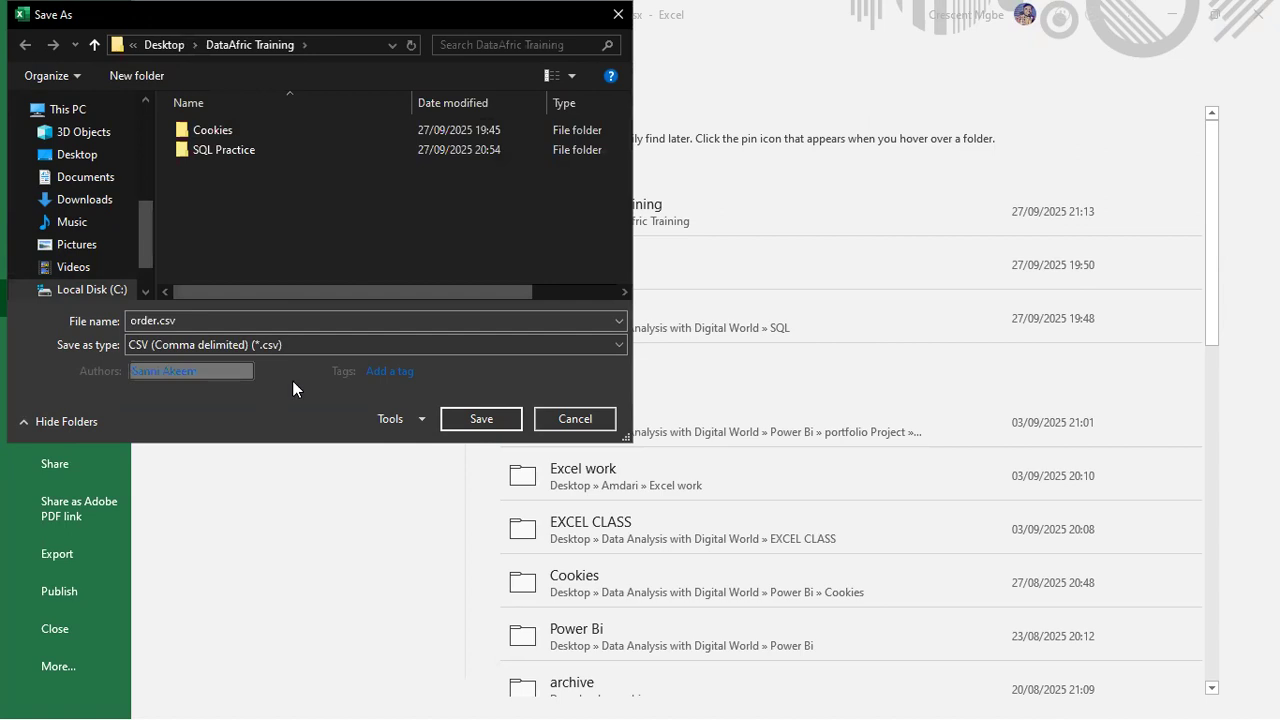
Step: Clear the base name from the copy's file name, keeping the .csv extension
left_click(158, 320)
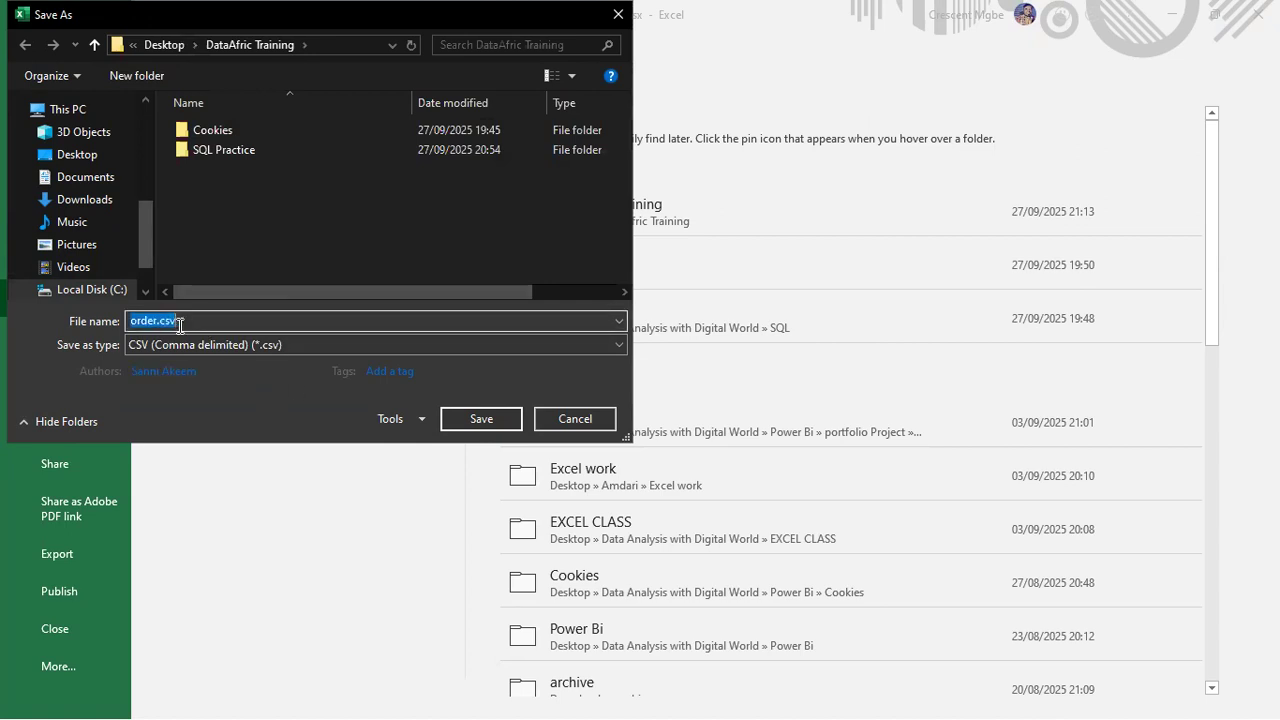
left_click(156, 321)
key("BackSpace")
key("BackSpace")
key("BackSpace")
key("BackSpace")
key("BackSpace")
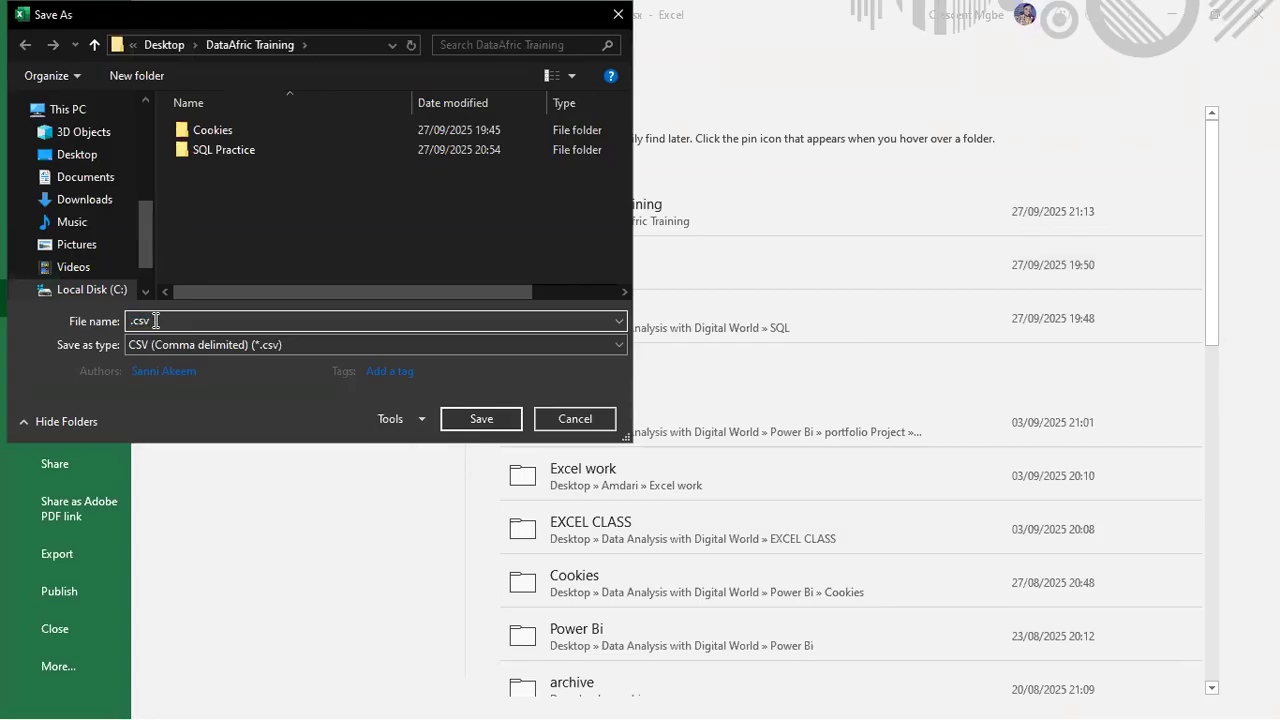
type("c")
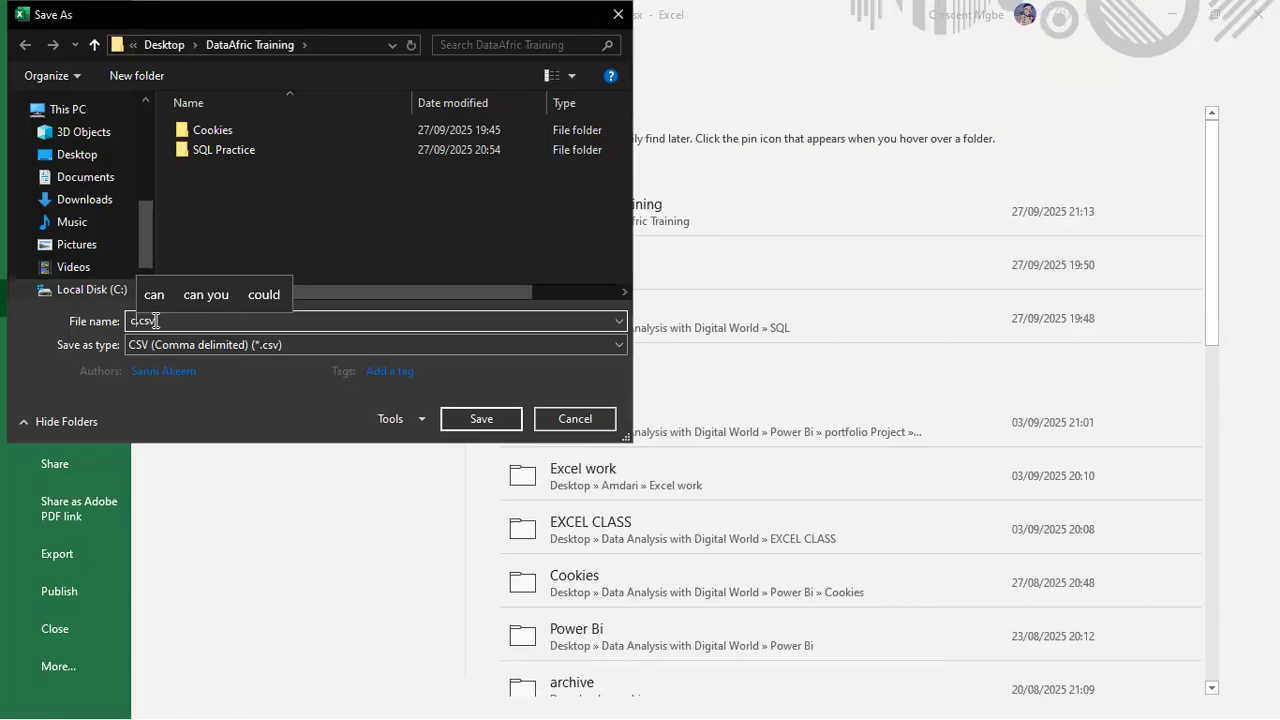
type("ar")
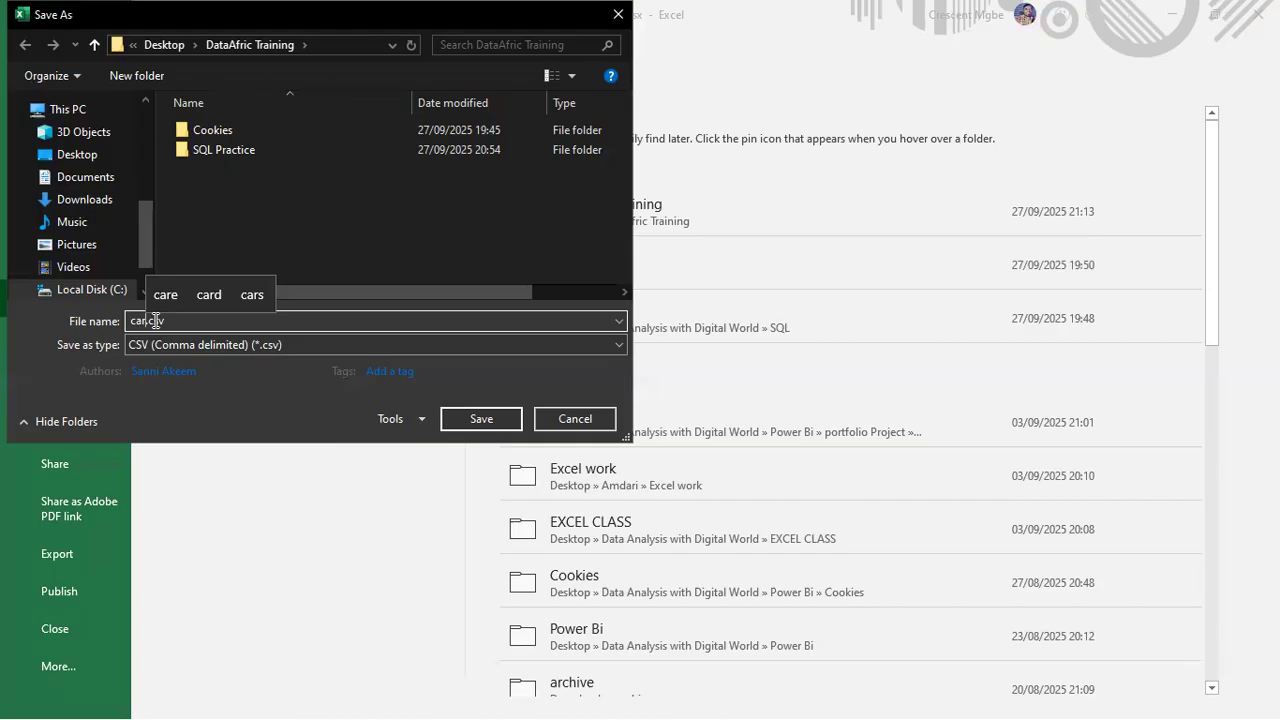
key("BackSpace")
key("BackSpace")
key("BackSpace")
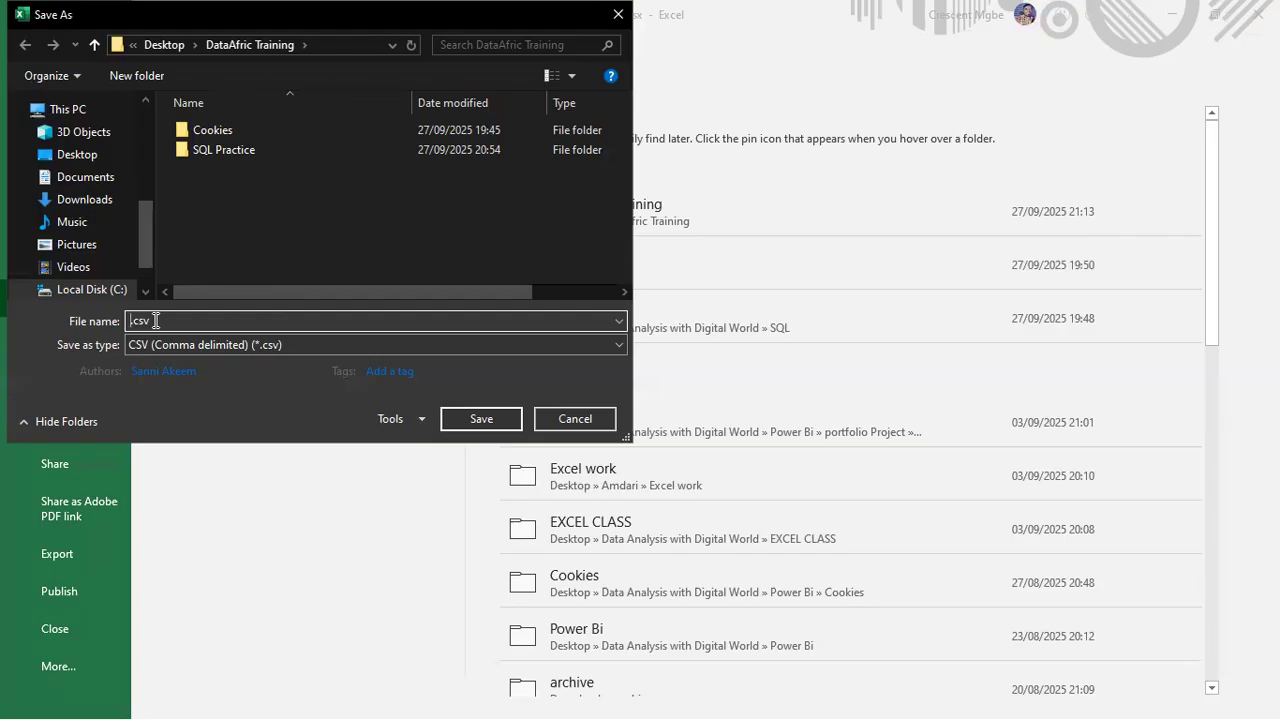
Step: Name the copy orders.csv, save it and look over the saved rows
type("O")
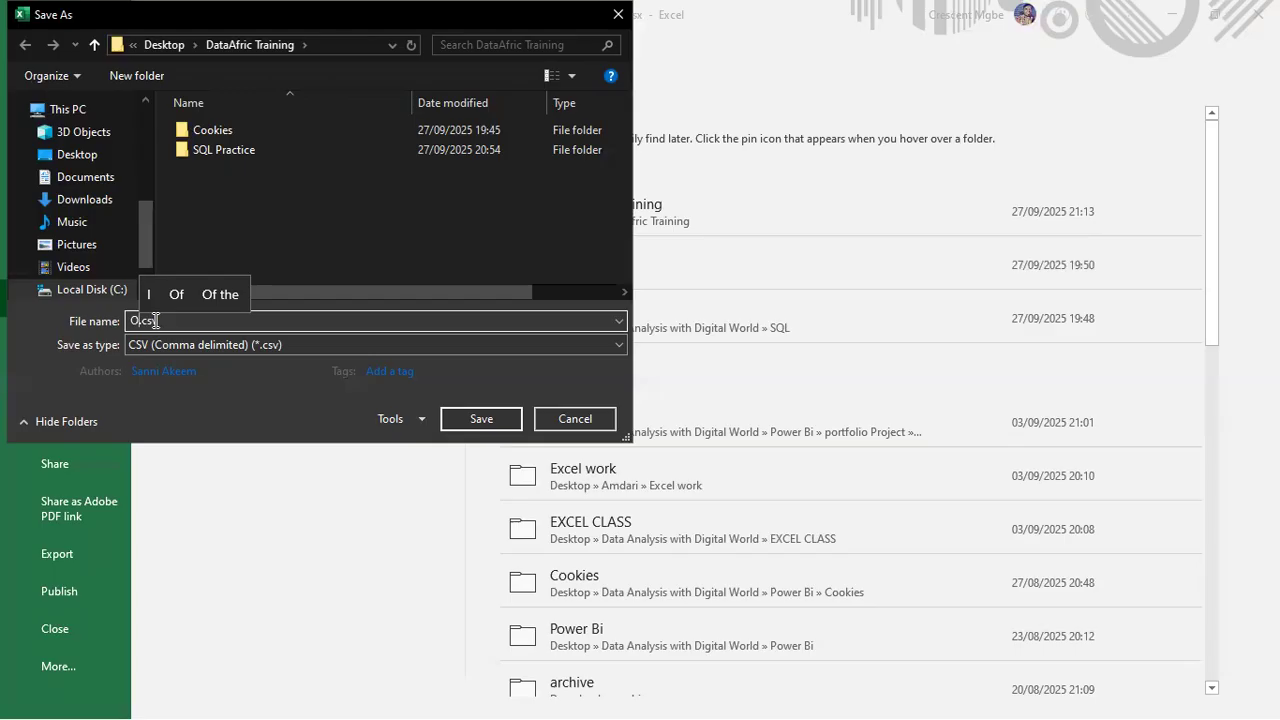
key("BackSpace")
type("order")
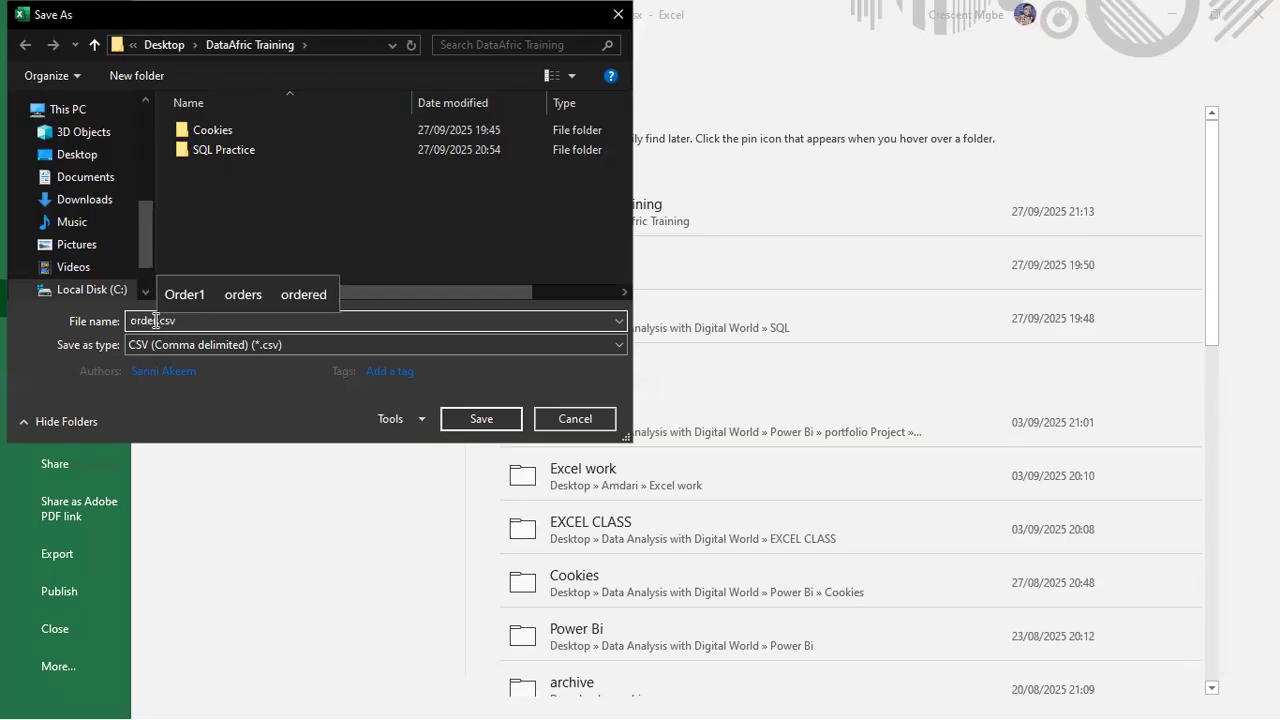
type("s")
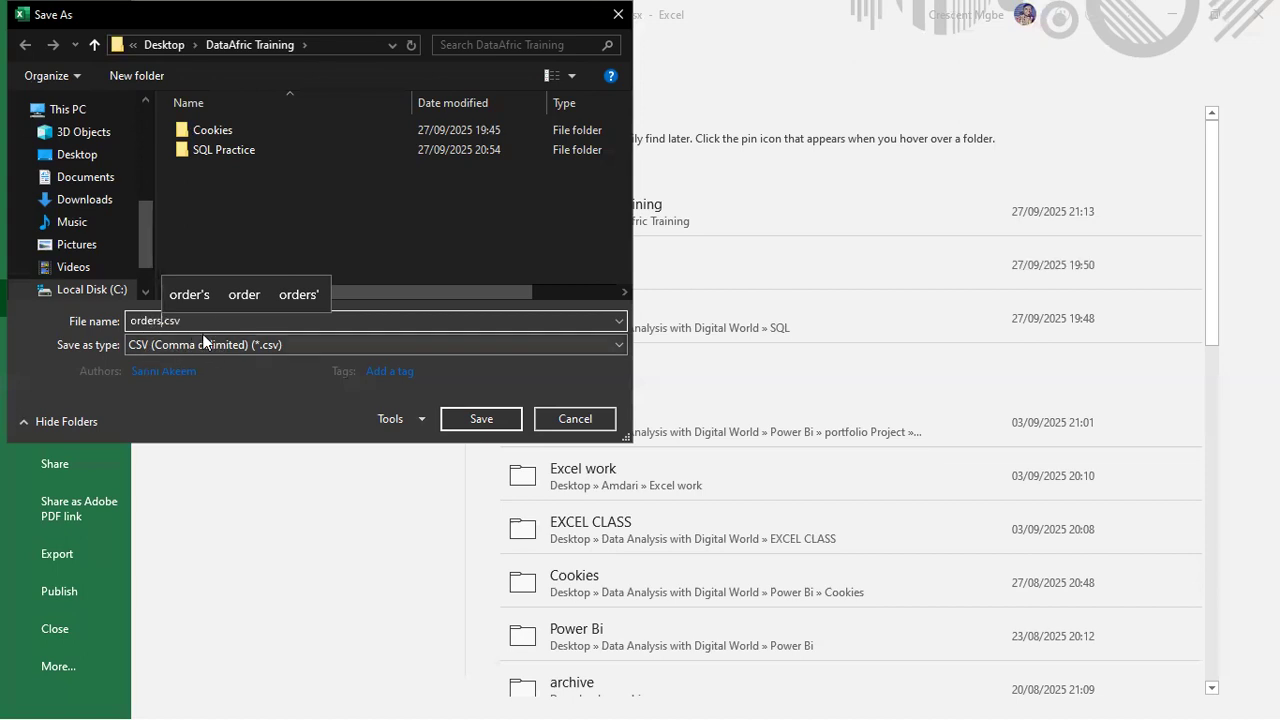
left_click(481, 418)
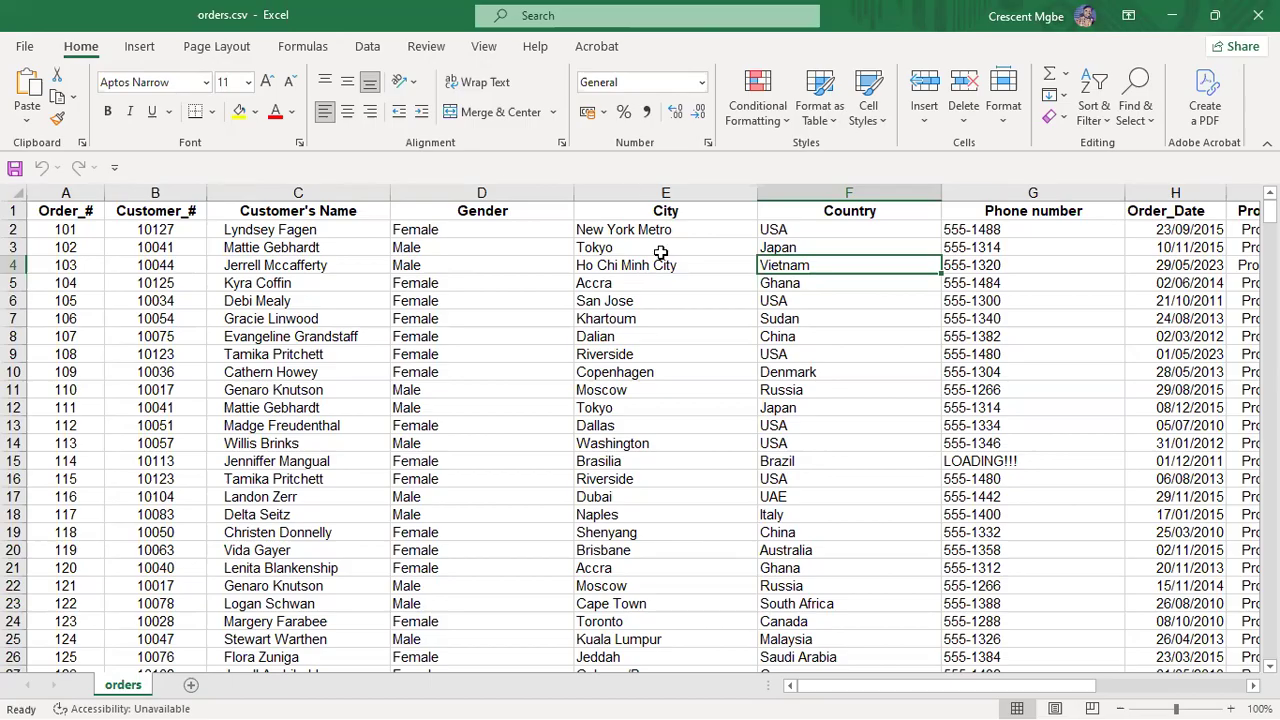
scroll(390, 357, "down", 3)
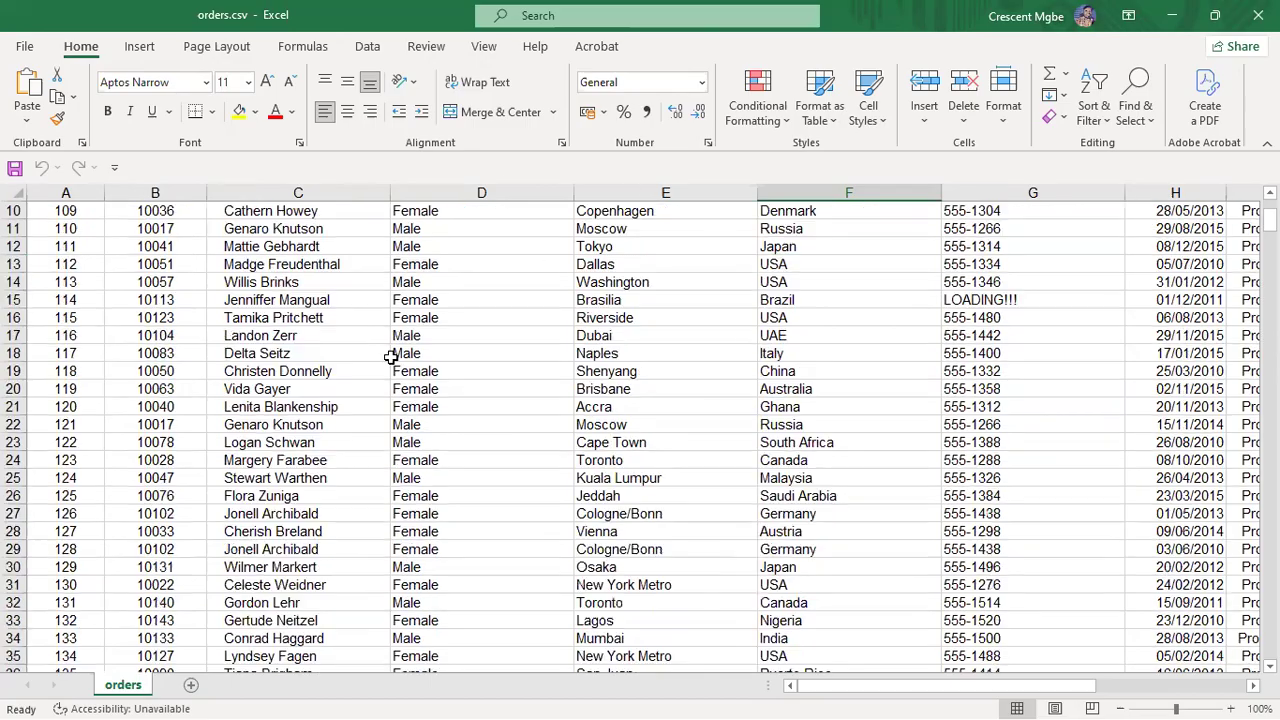
scroll(376, 334, "up", 3)
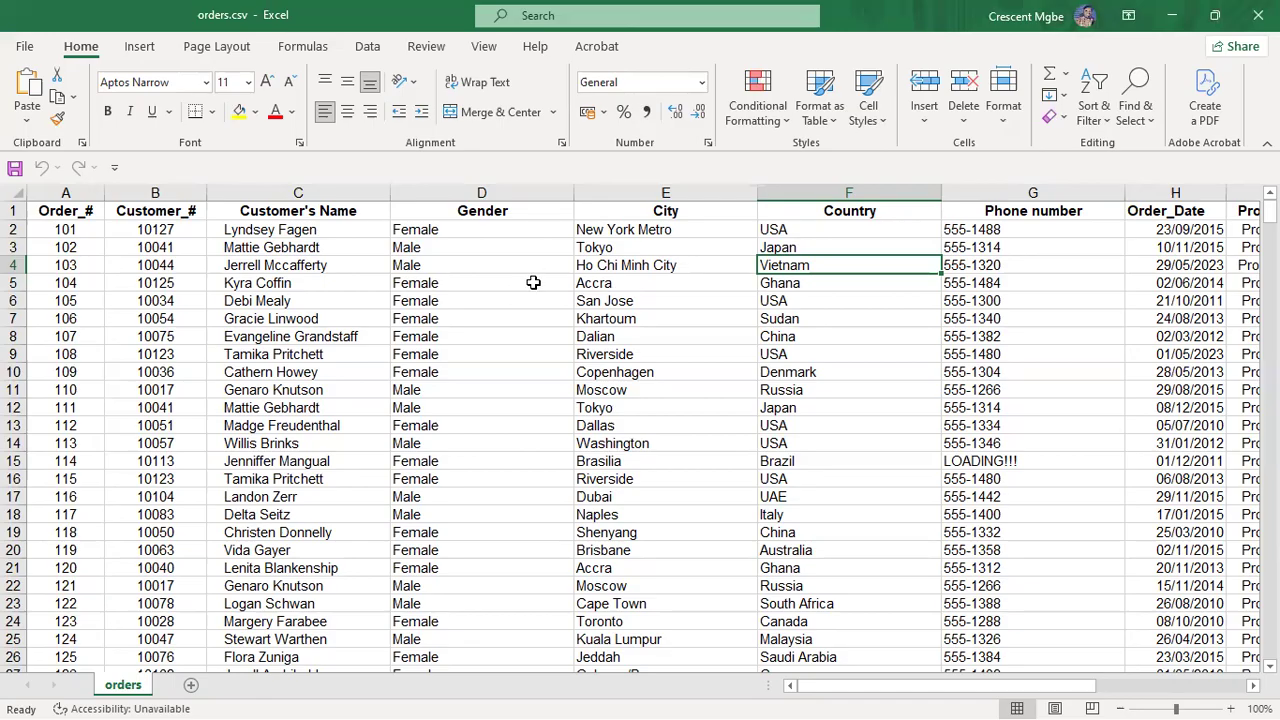
Step: Switch to MySQL Workbench's Table Data Import wizard and look for orders.csv in the DataAfric Training folder
key("super+Tab")
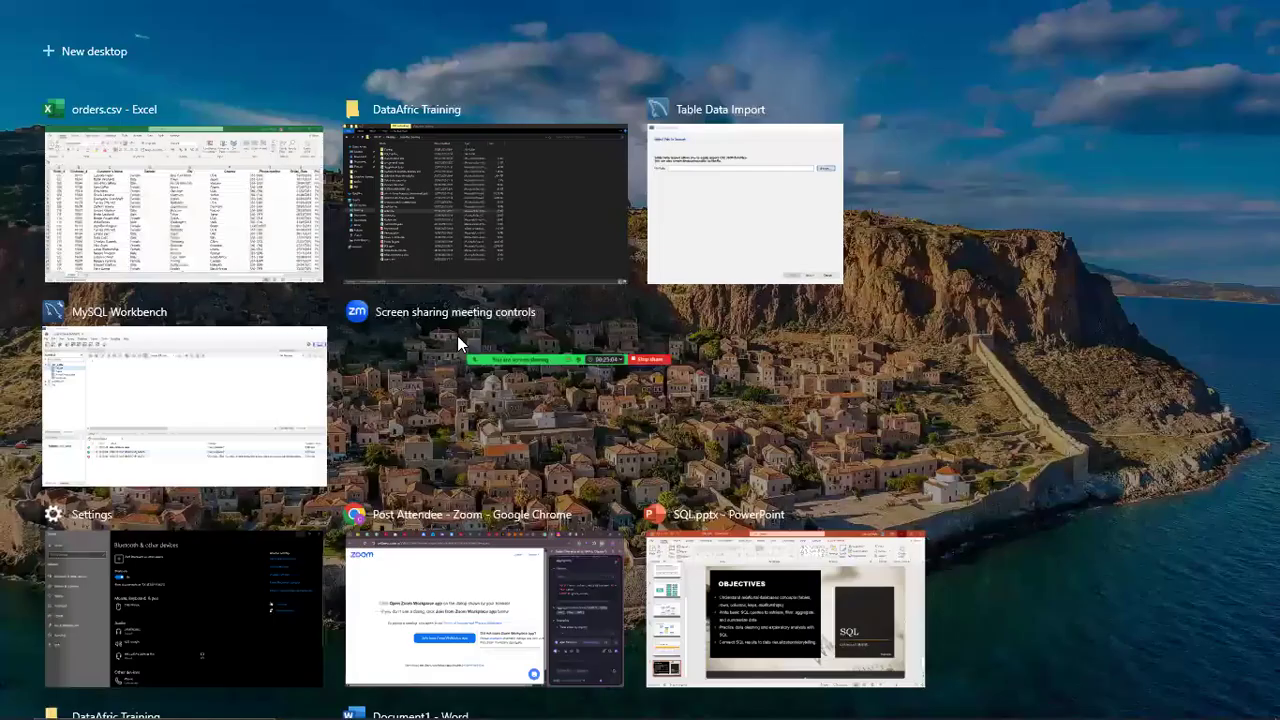
left_click(716, 193)
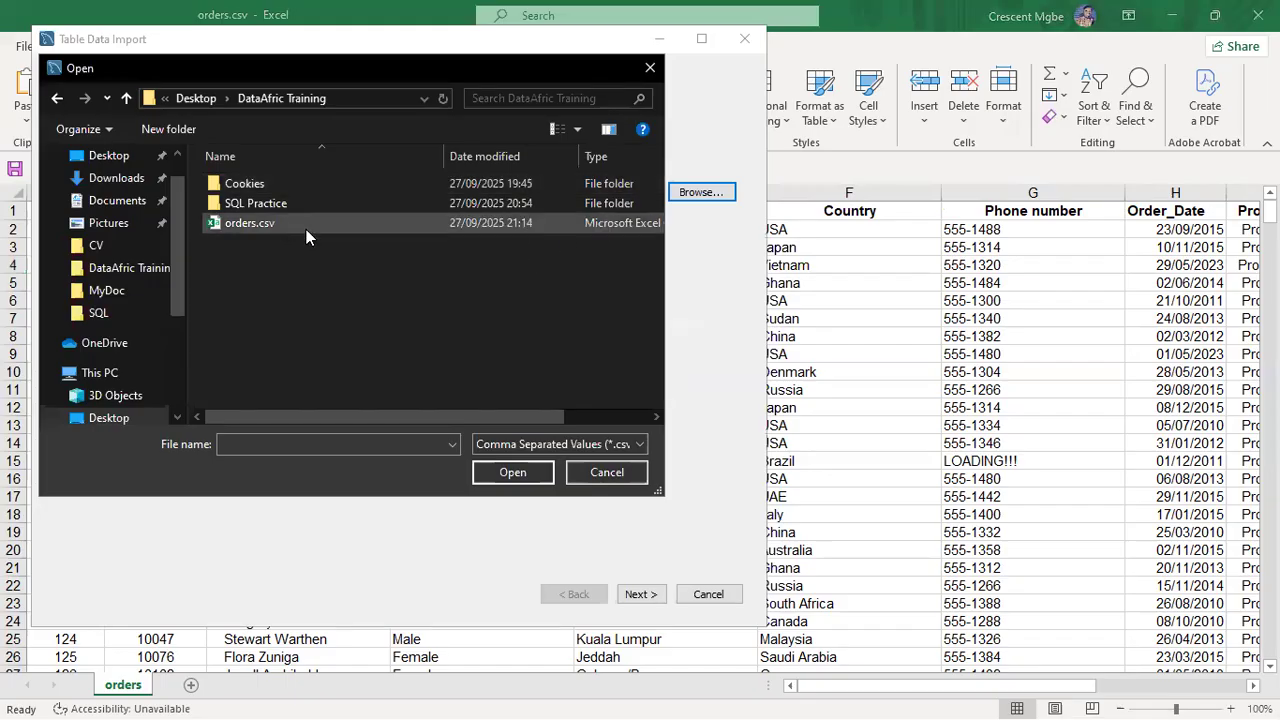
double_click(255, 229)
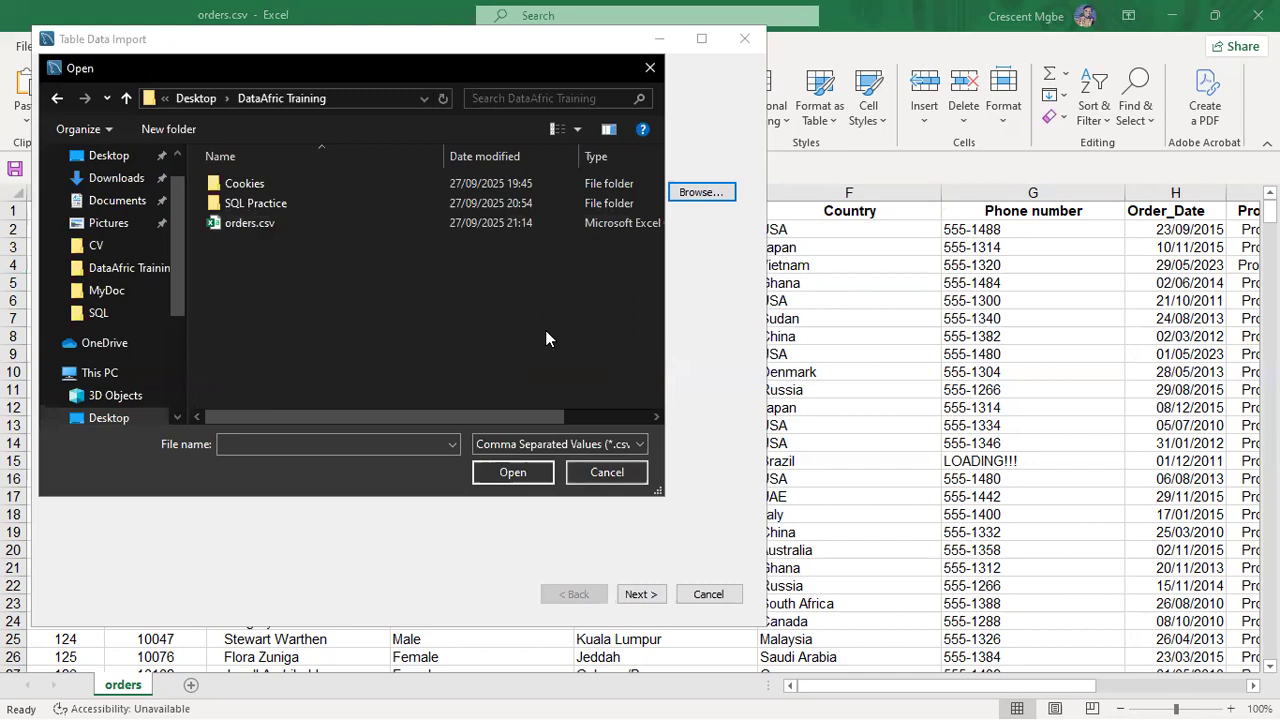
Step: Switch to WhatsApp Web in Chrome and start attaching a document to the DATAAFRIC CONSULT COHORT group chat
key("super+Tab")
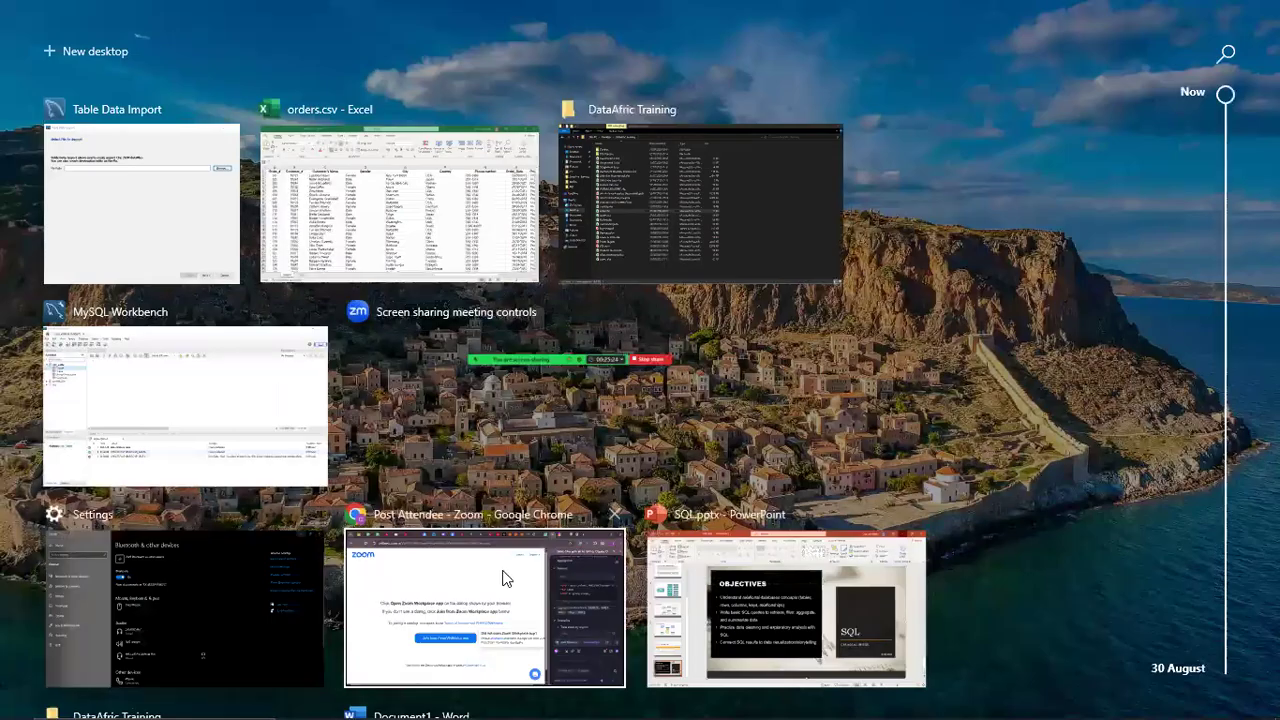
left_click(503, 578)
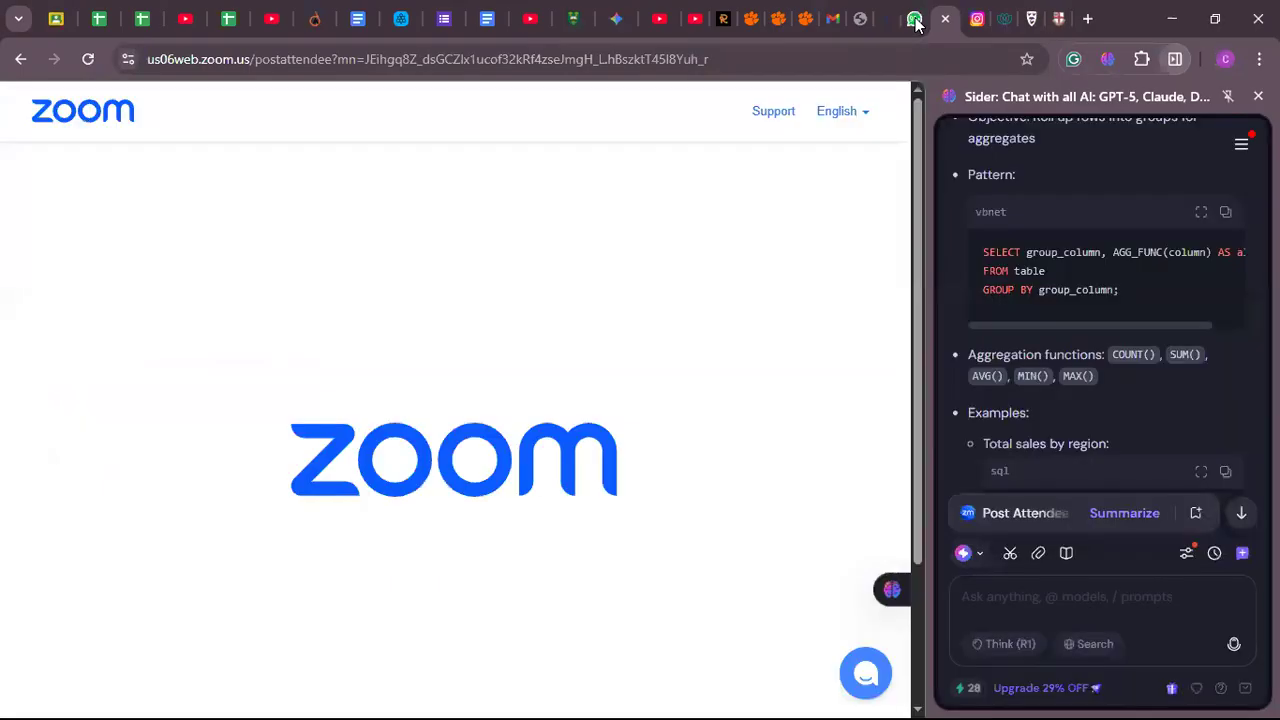
left_click(916, 19)
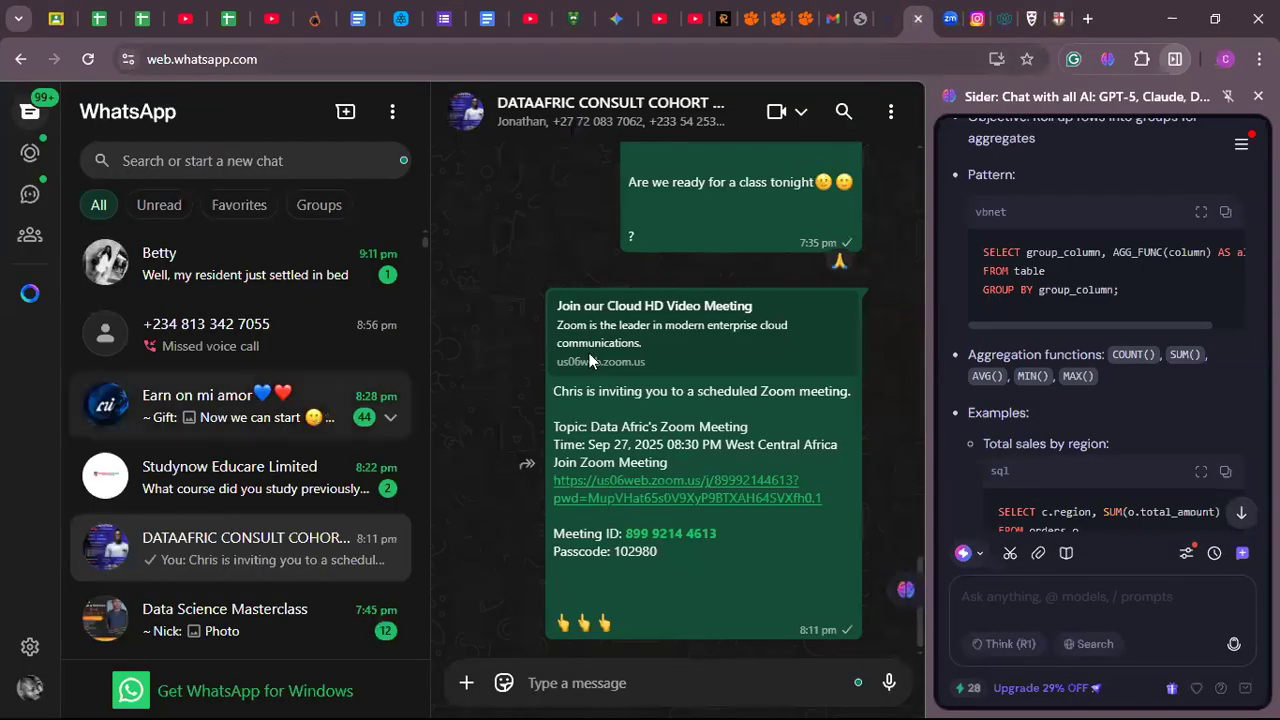
scroll(350, 402, "down", 4)
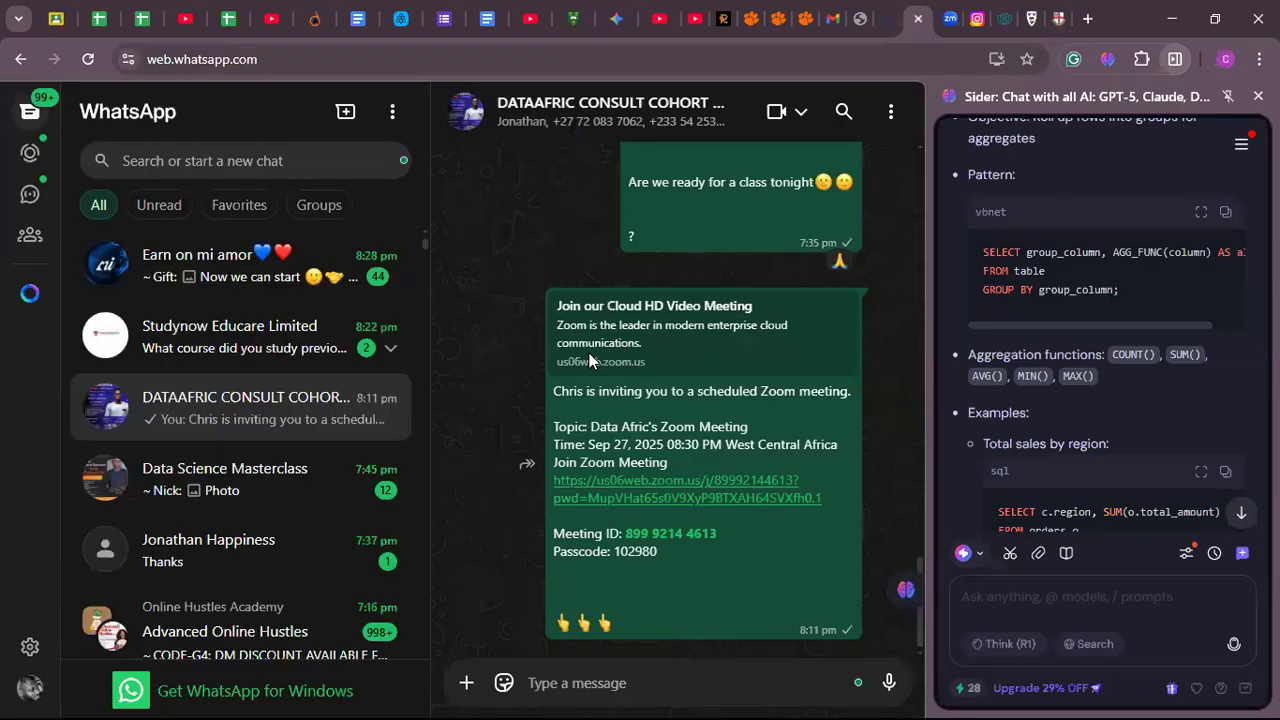
left_click(466, 682)
left_click(437, 472)
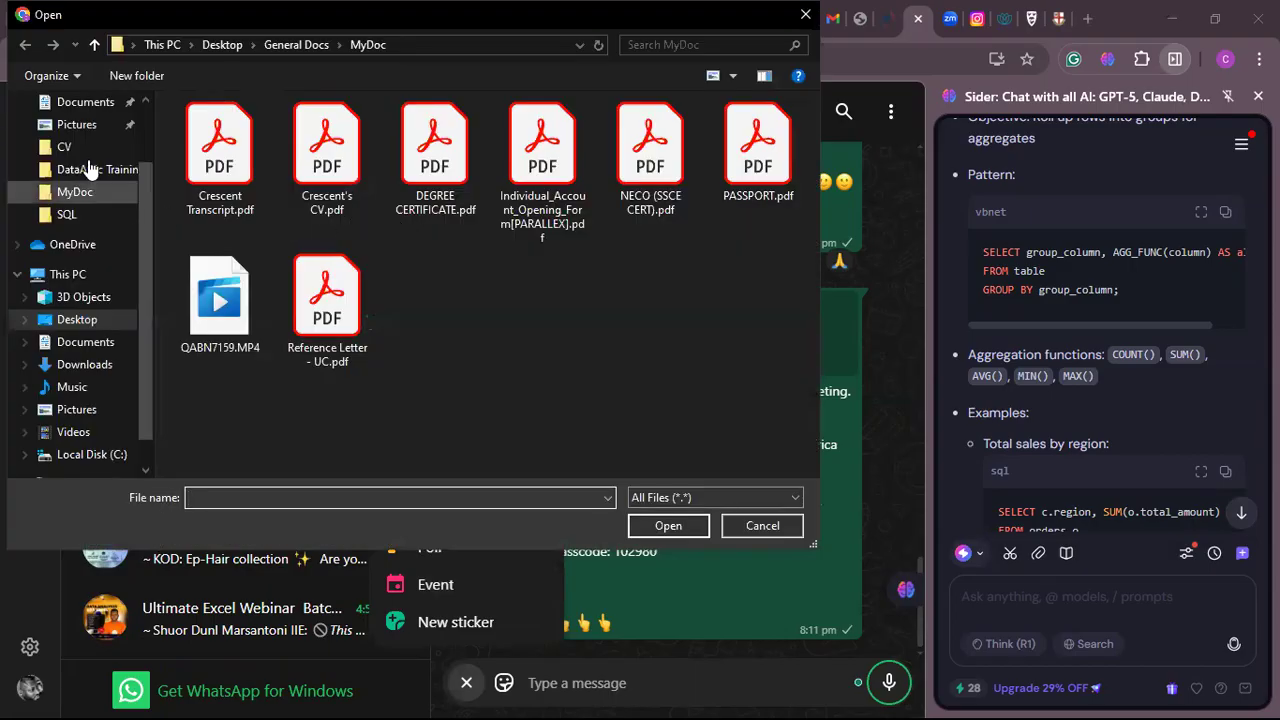
Step: Attach order.xlsx from the DataAfric Training folder on the Desktop and send it to the group chat
scroll(88, 165, "up", 2)
left_click(80, 139)
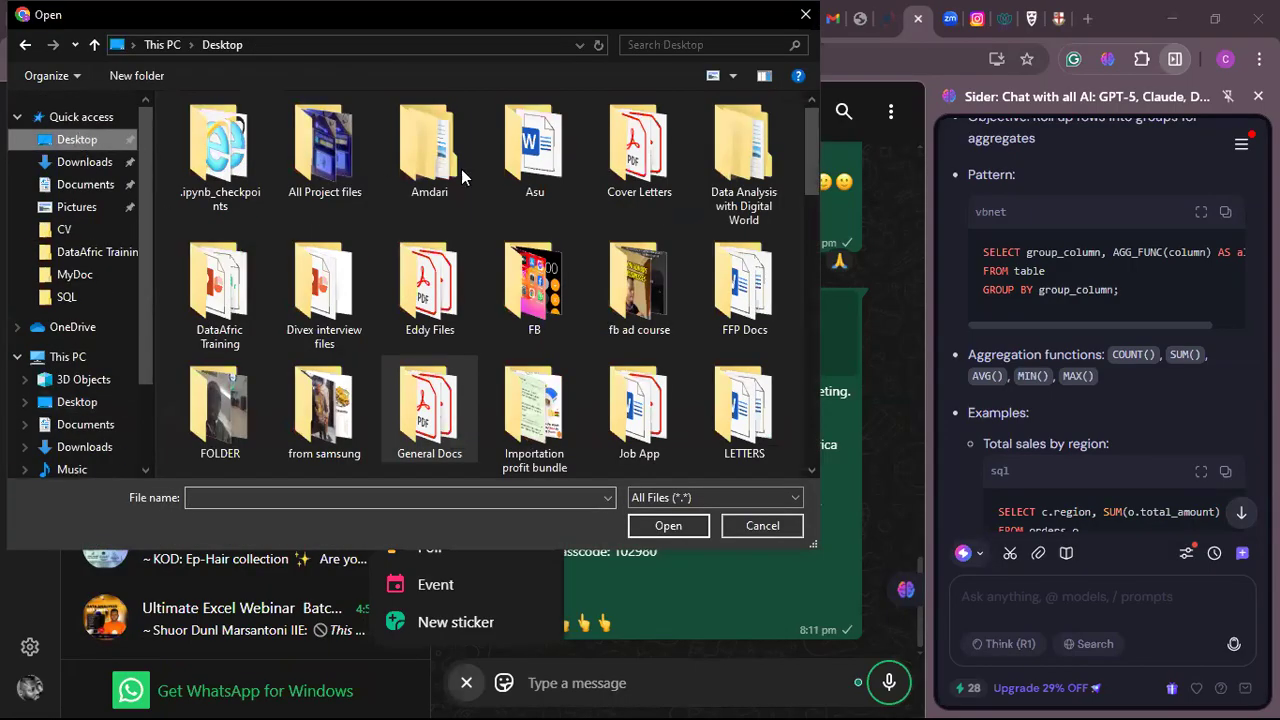
double_click(213, 312)
scroll(341, 244, "down", 3)
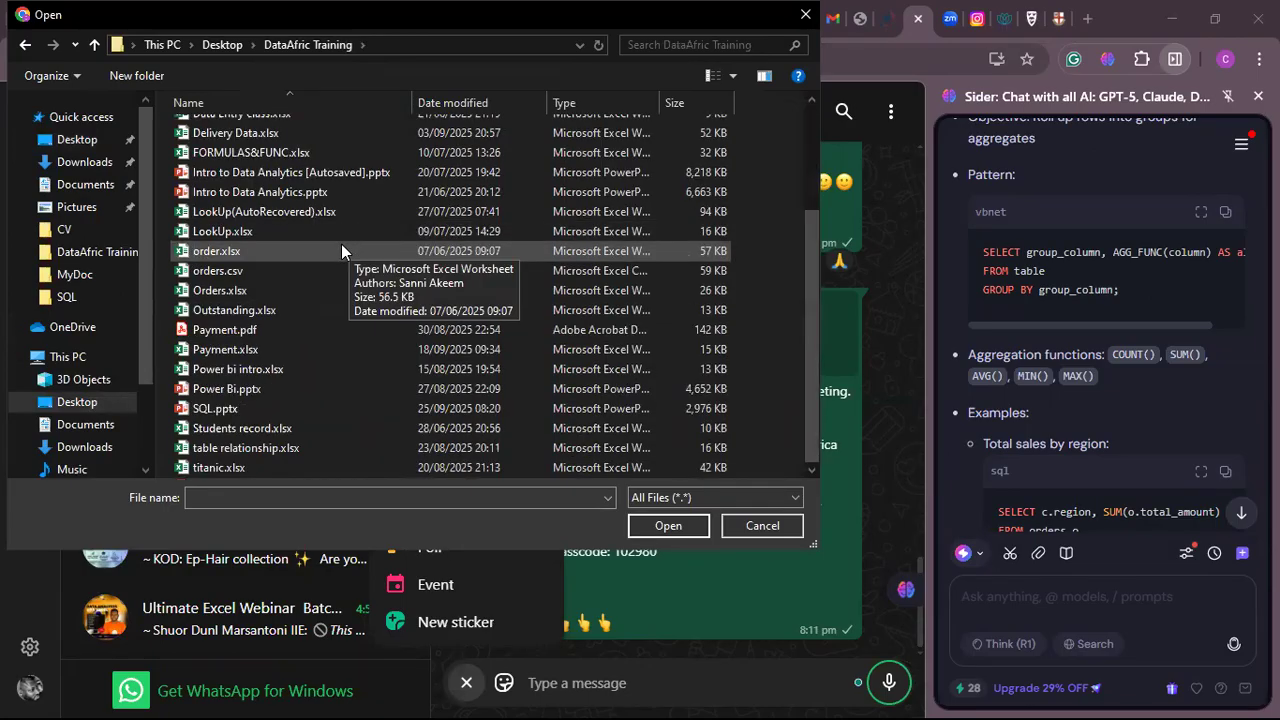
left_click(272, 274)
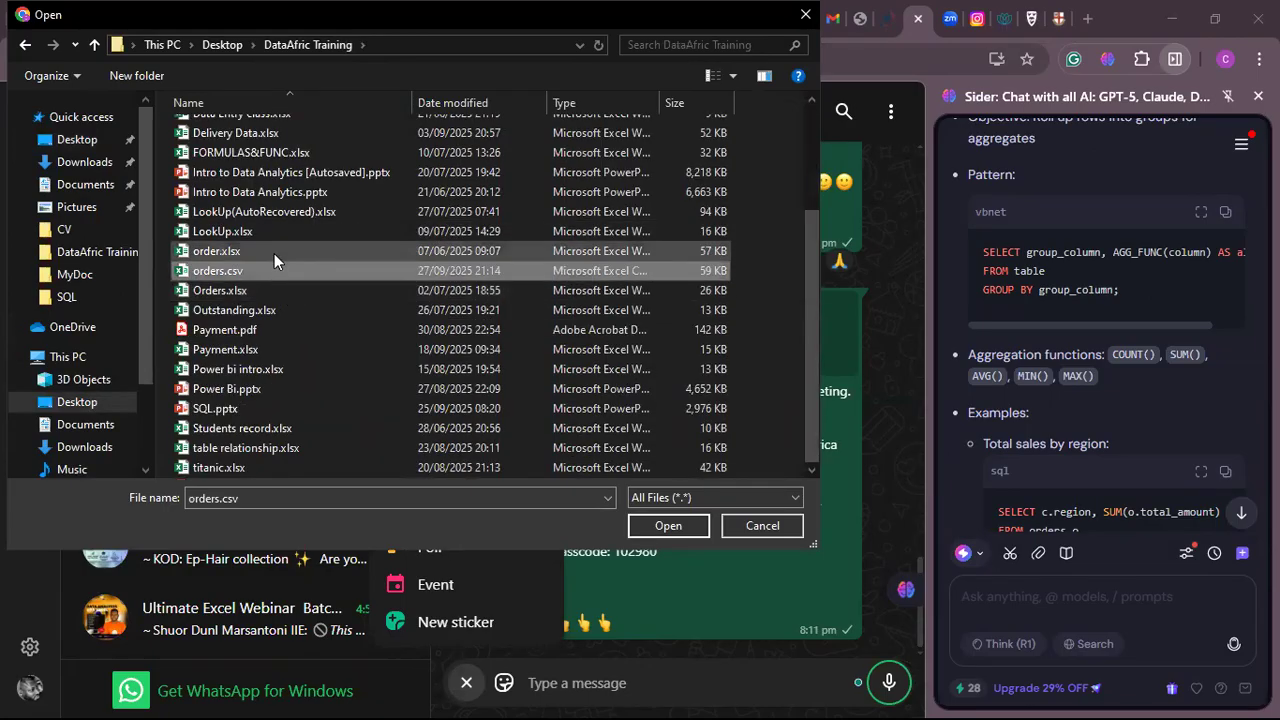
left_click(274, 250, "ctrl")
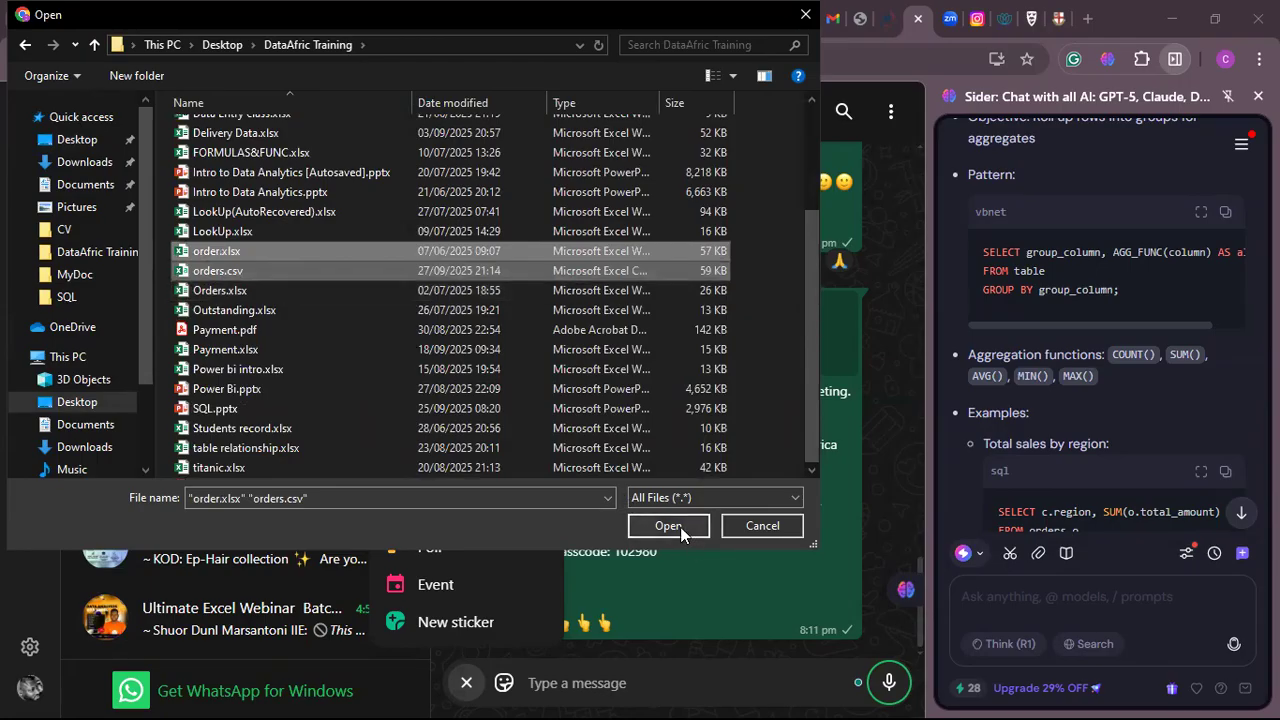
left_click(306, 250)
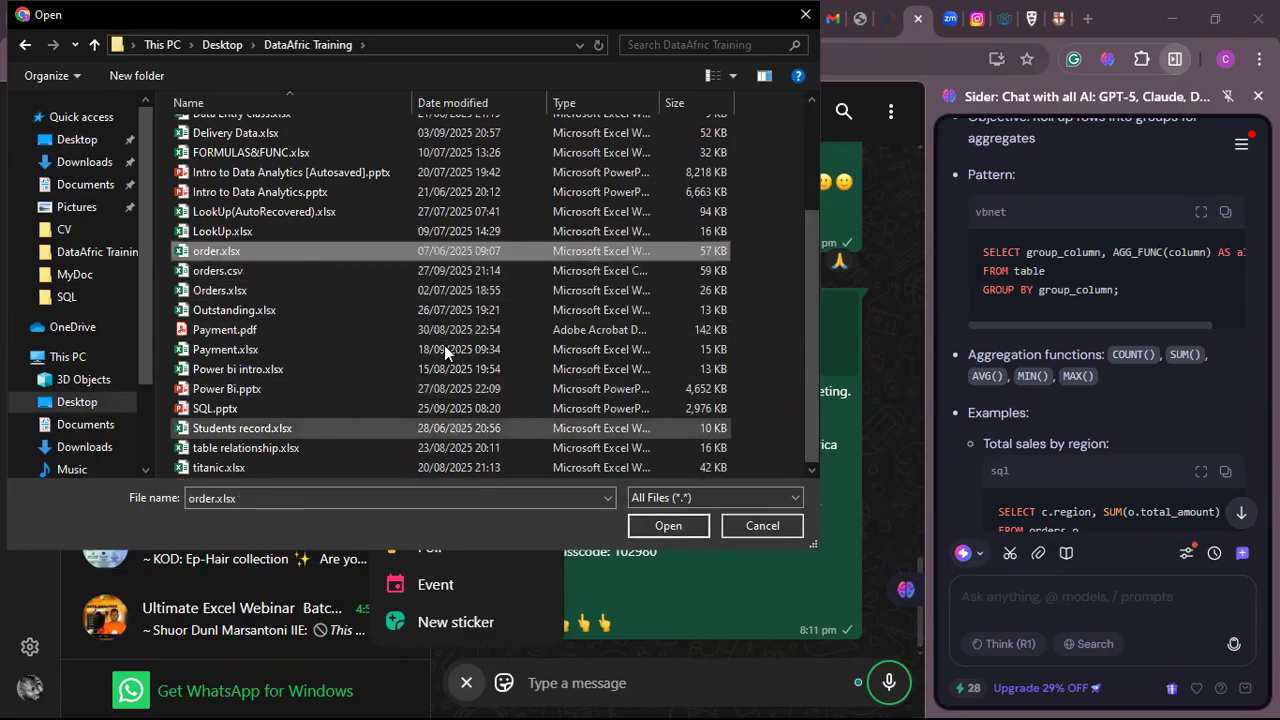
left_click(668, 526)
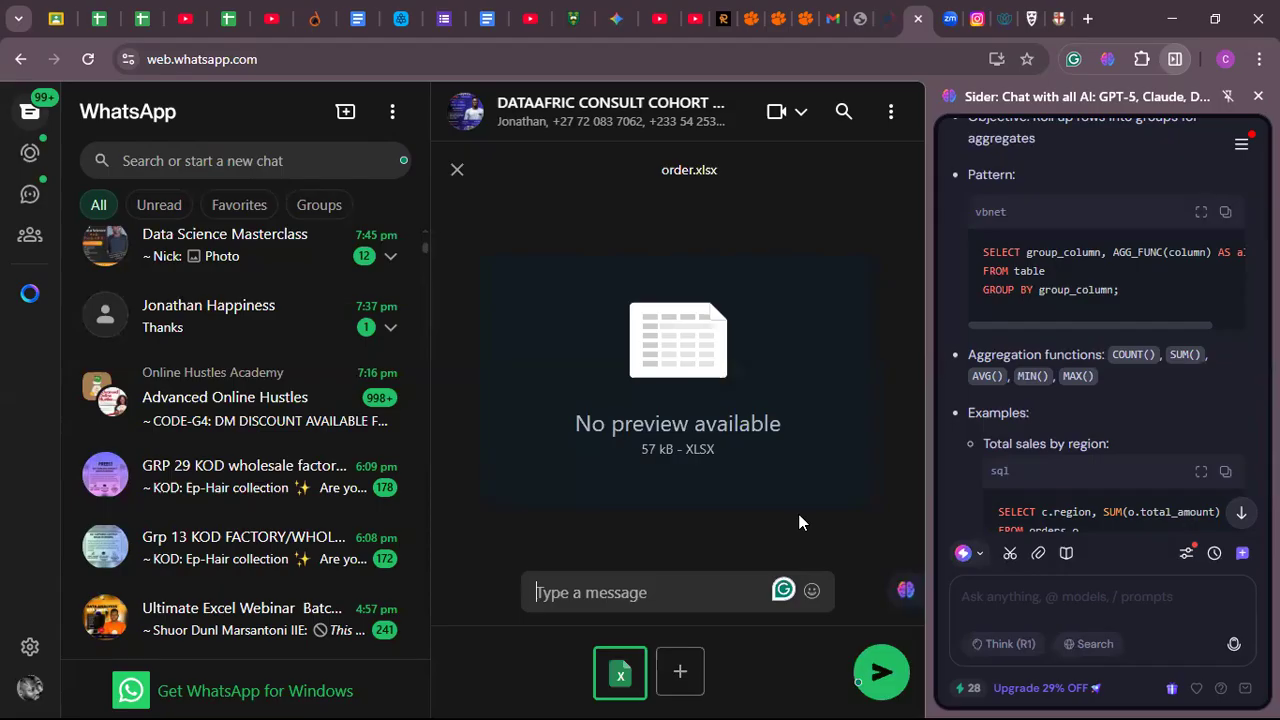
left_click(904, 657)
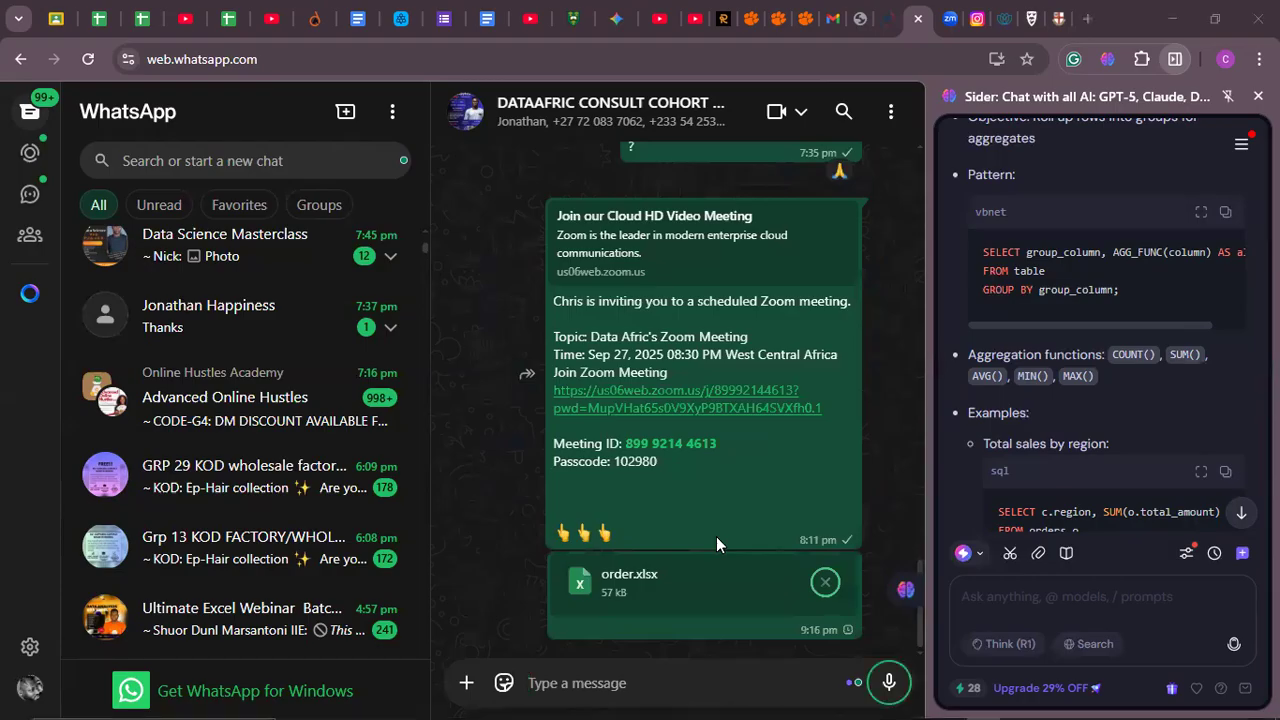
Step: Return to MySQL Workbench's Table Data Import wizard and choose orders.csv from the DataAfric Training folder as the file to import
key("super+Tab")
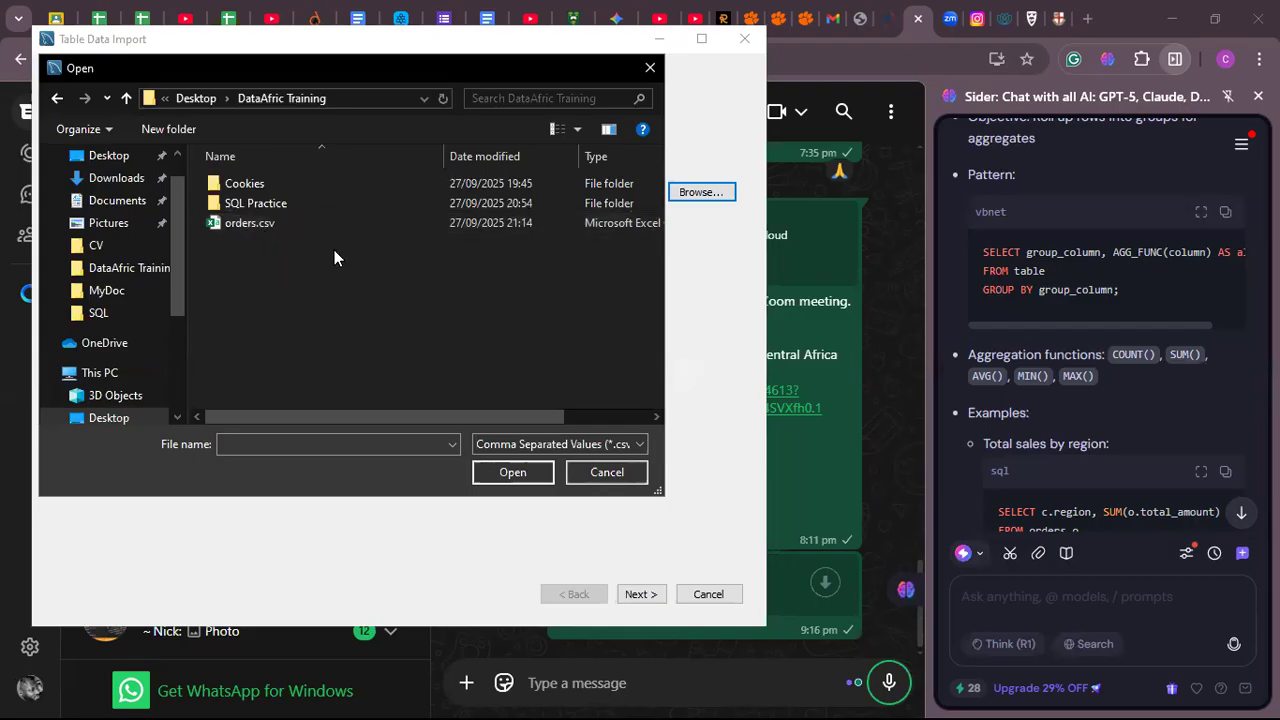
left_click(648, 70)
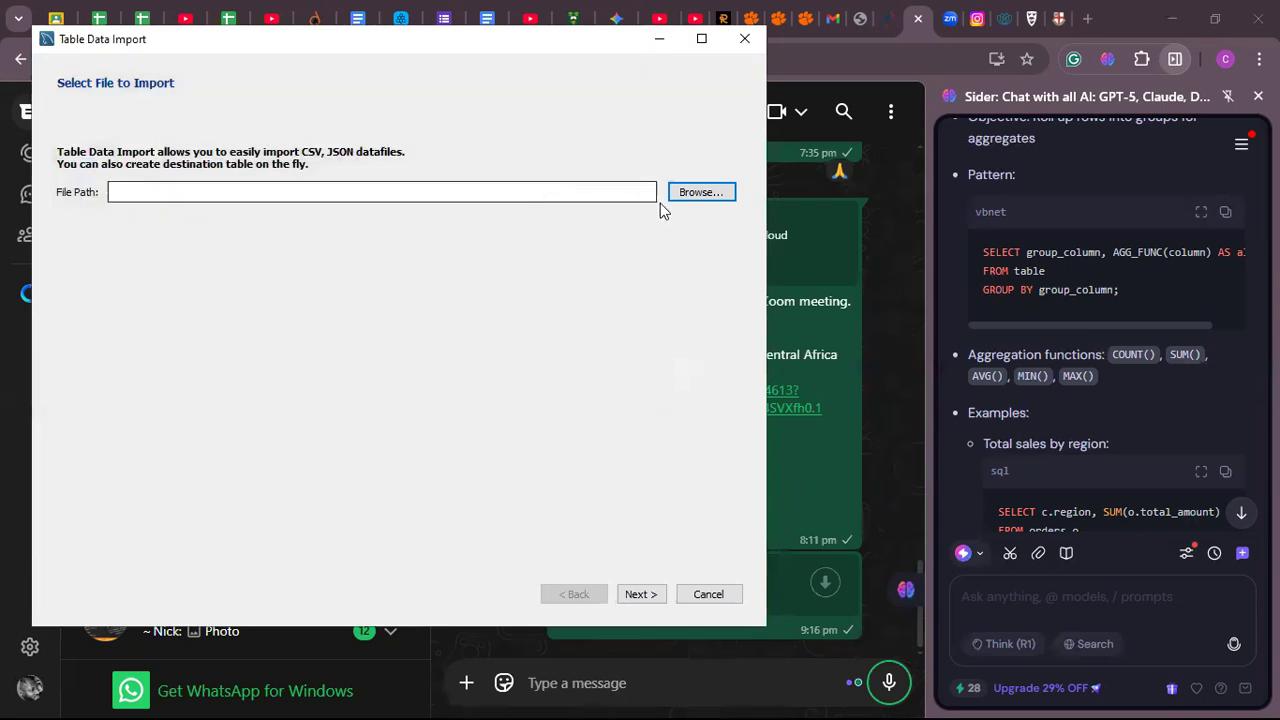
left_click(689, 193)
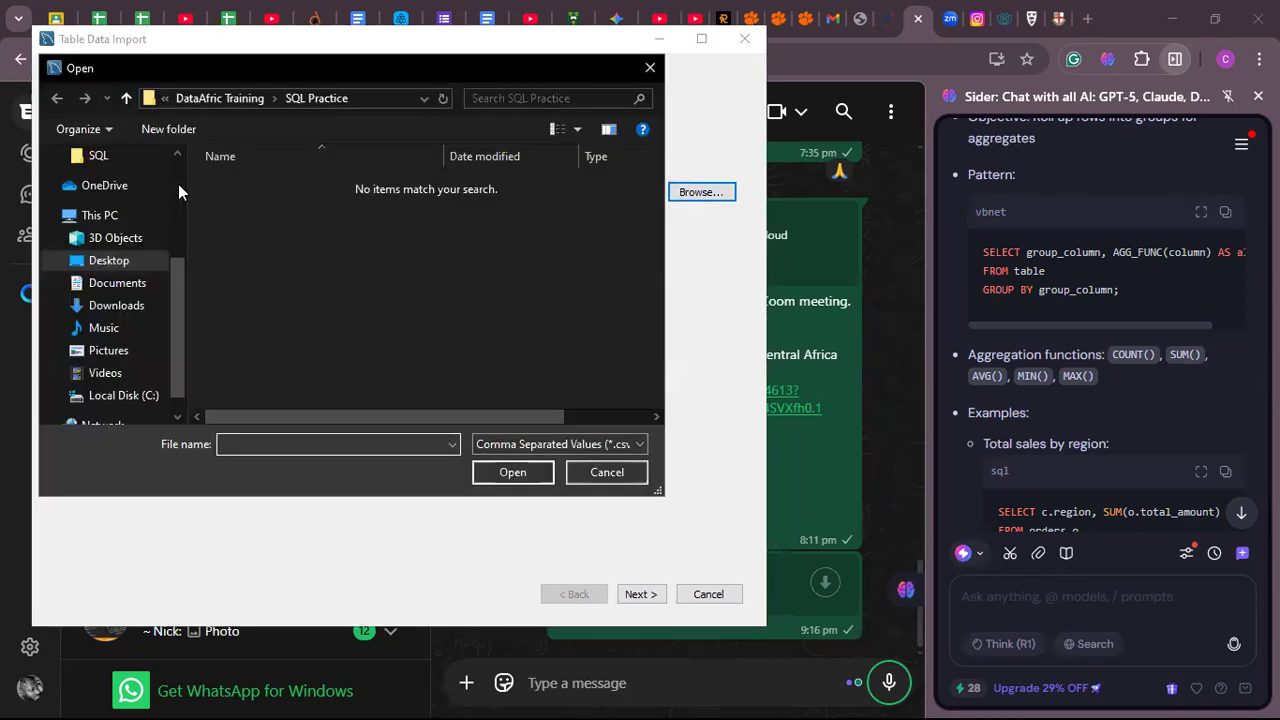
left_click(133, 258)
double_click(474, 330)
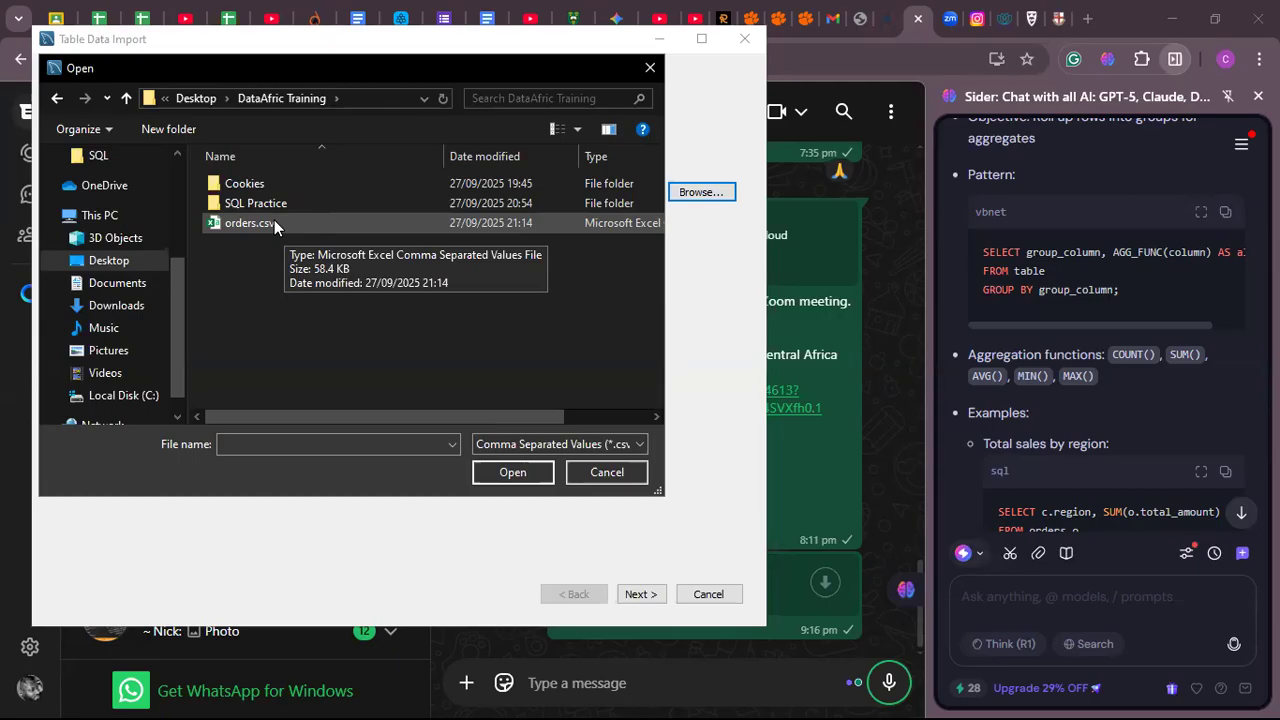
left_click(274, 220)
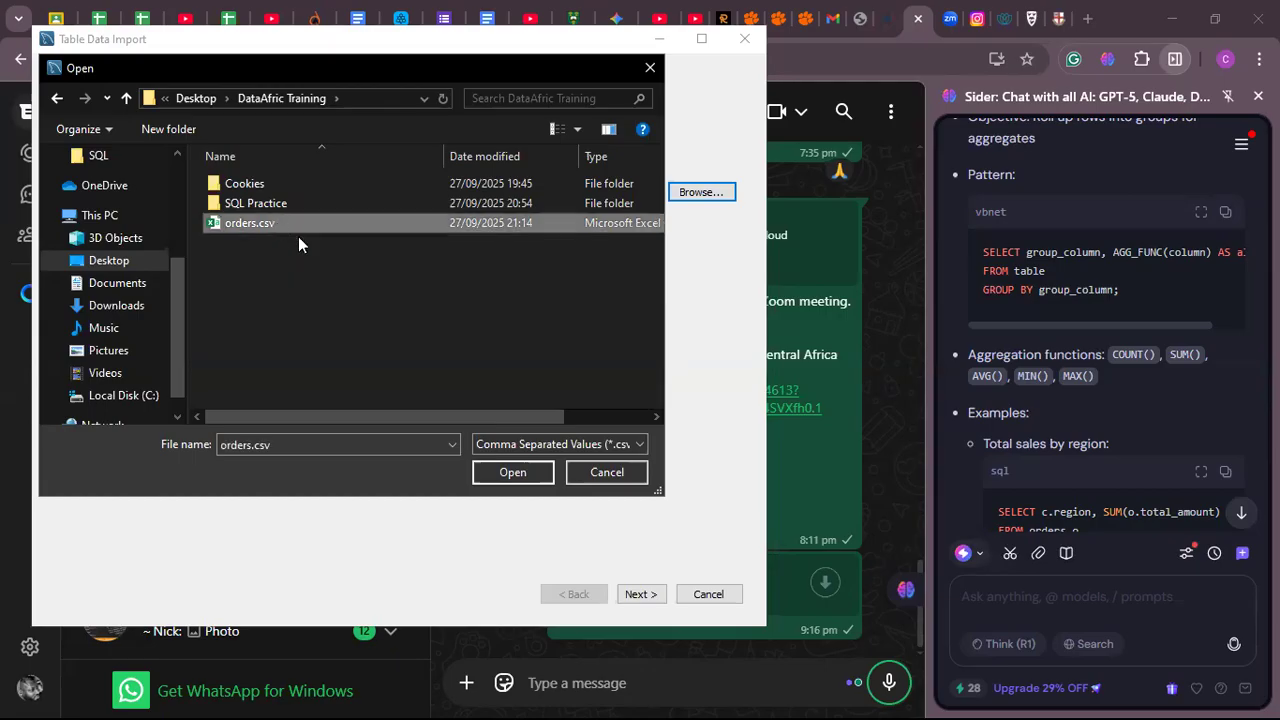
left_click(508, 473)
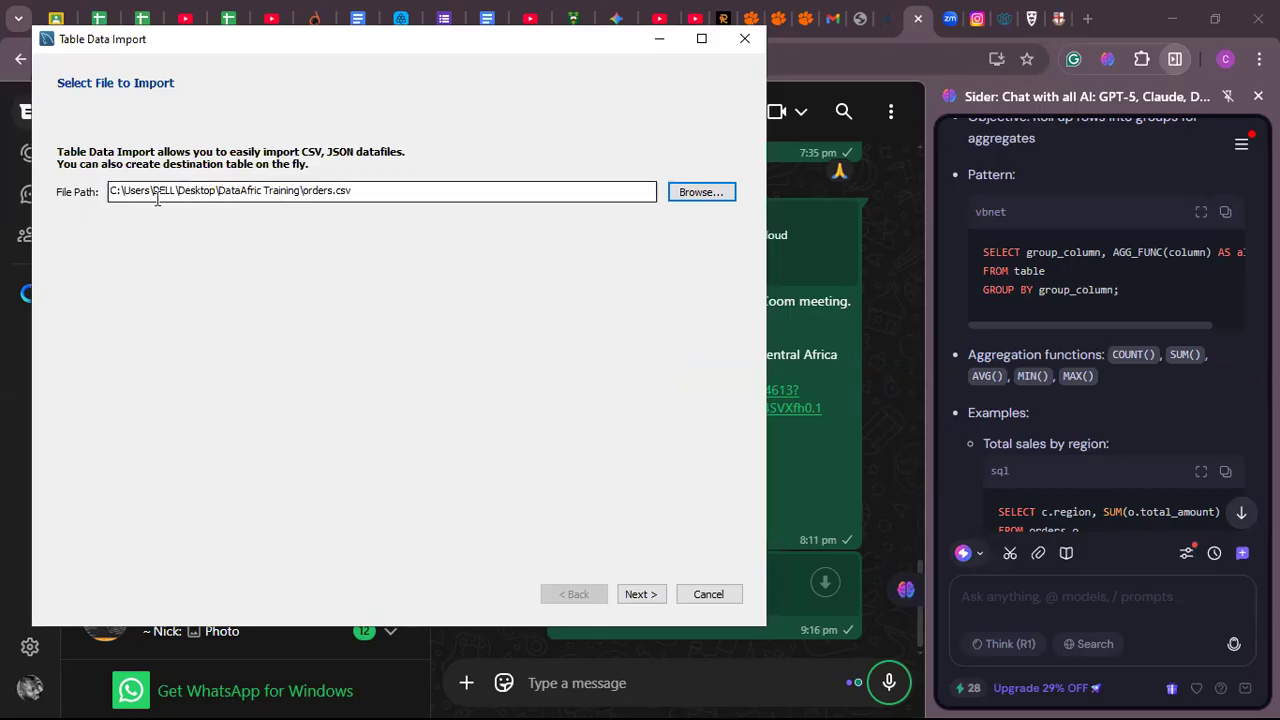
left_click(114, 191)
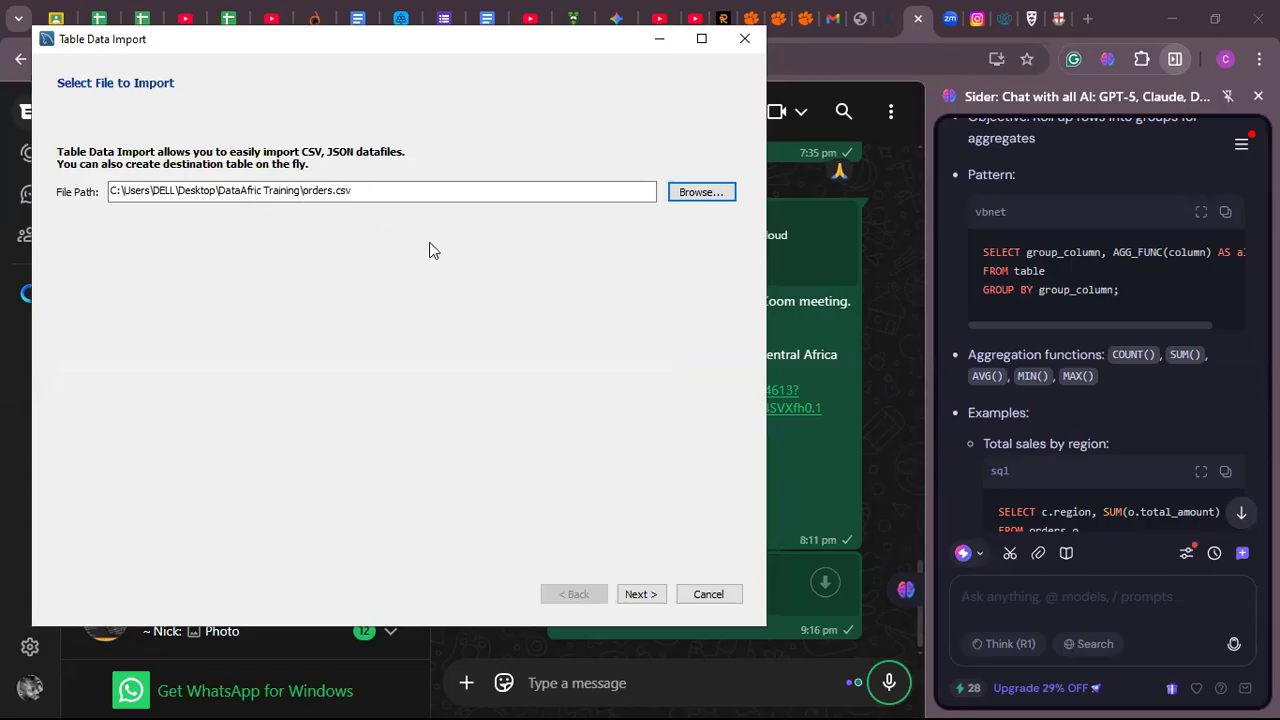
Step: Accept a new table named orders in the car_sales schema as the destination and proceed to the import settings
left_click(638, 595)
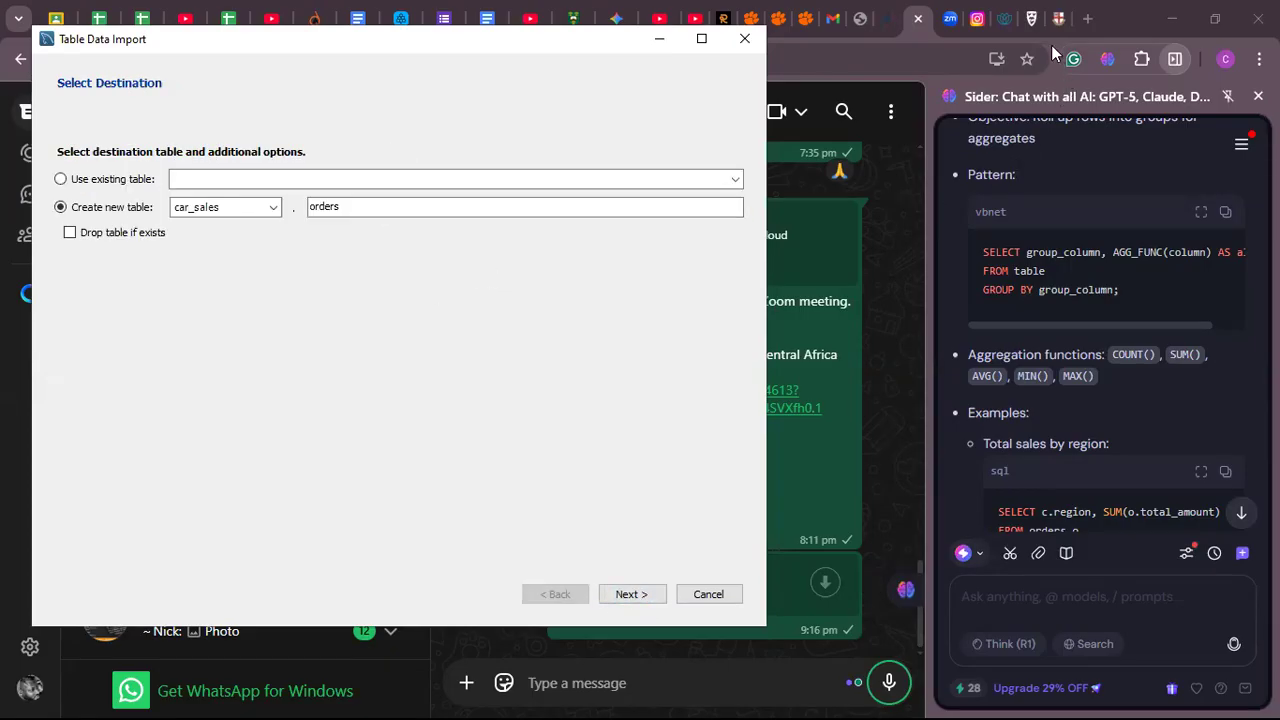
left_click(1168, 20)
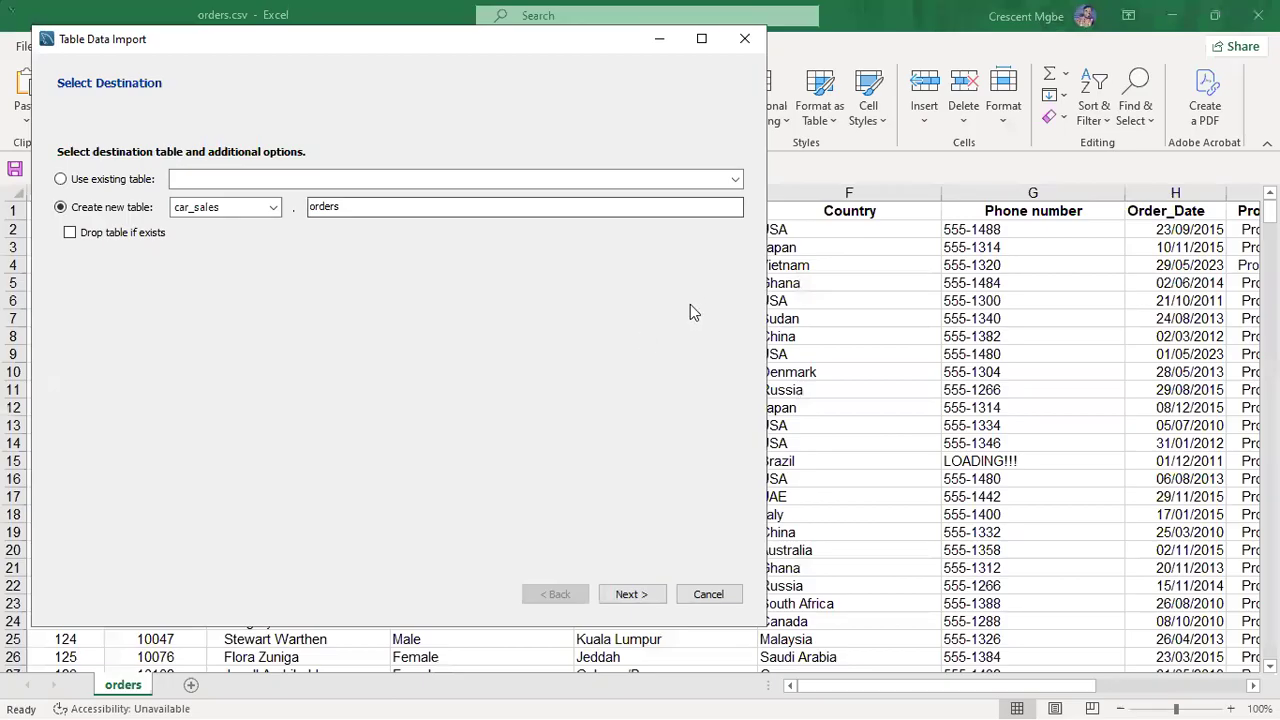
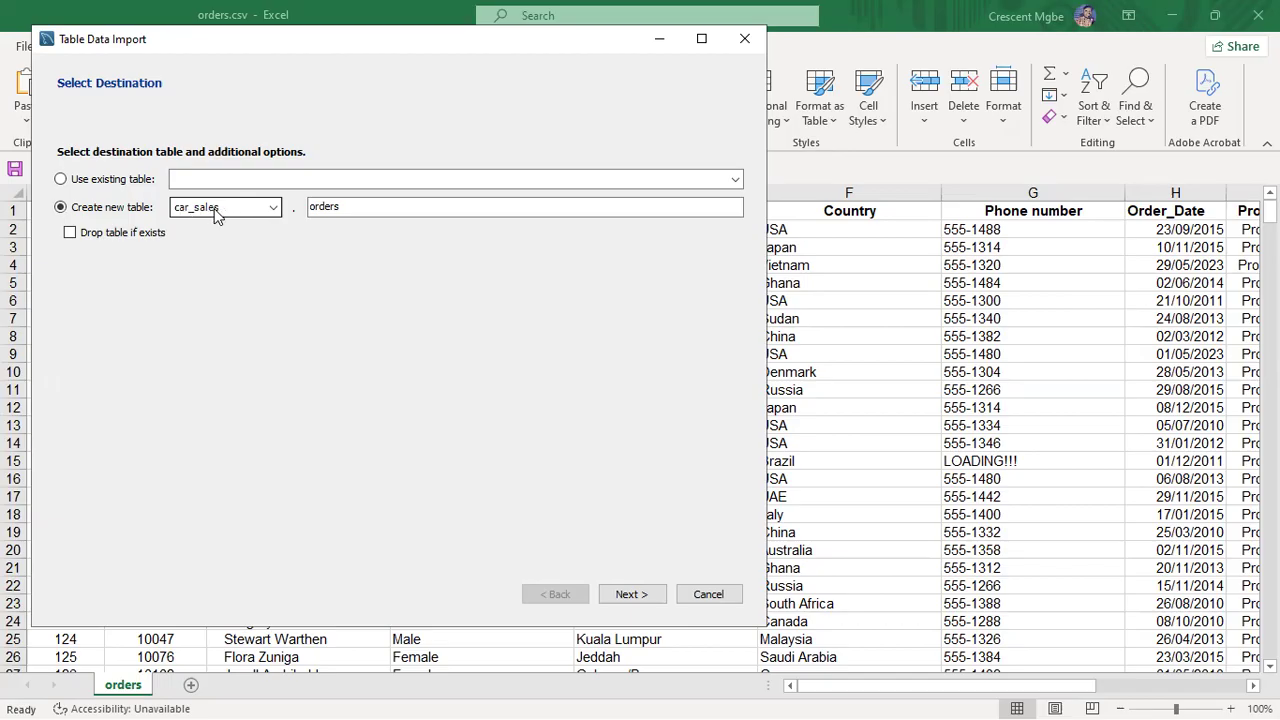
left_click(360, 208)
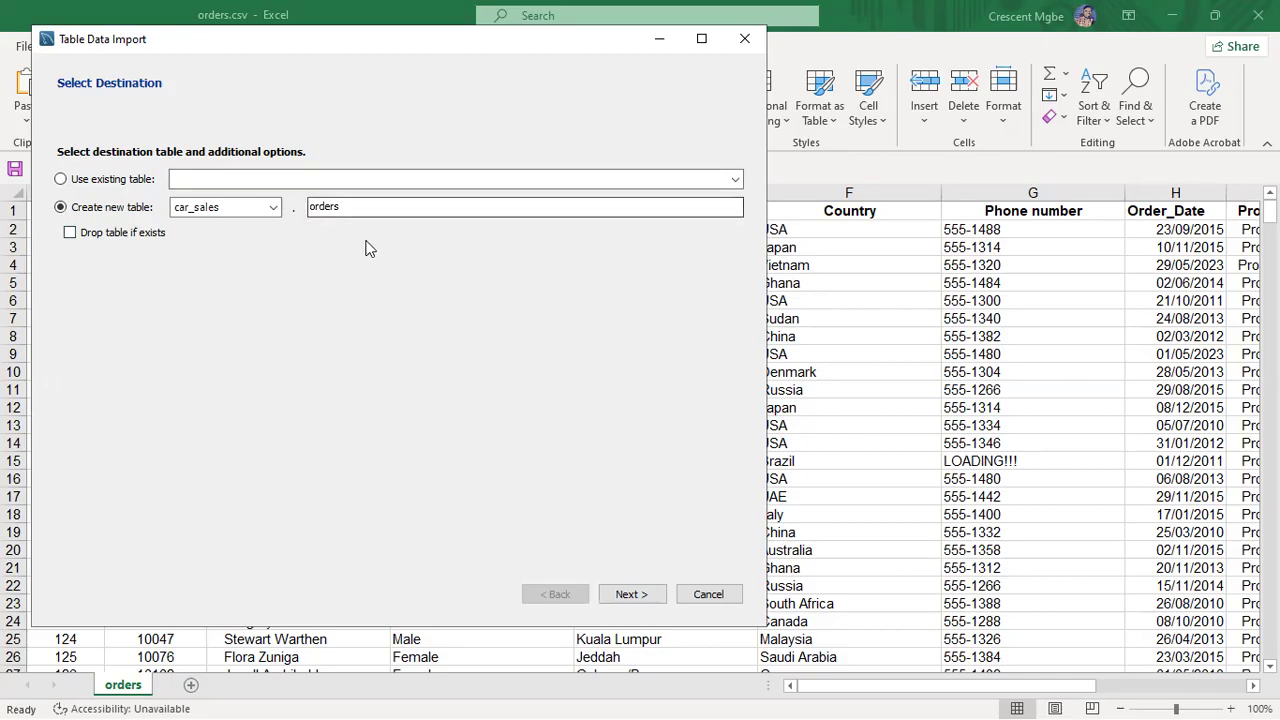
left_click(631, 594)
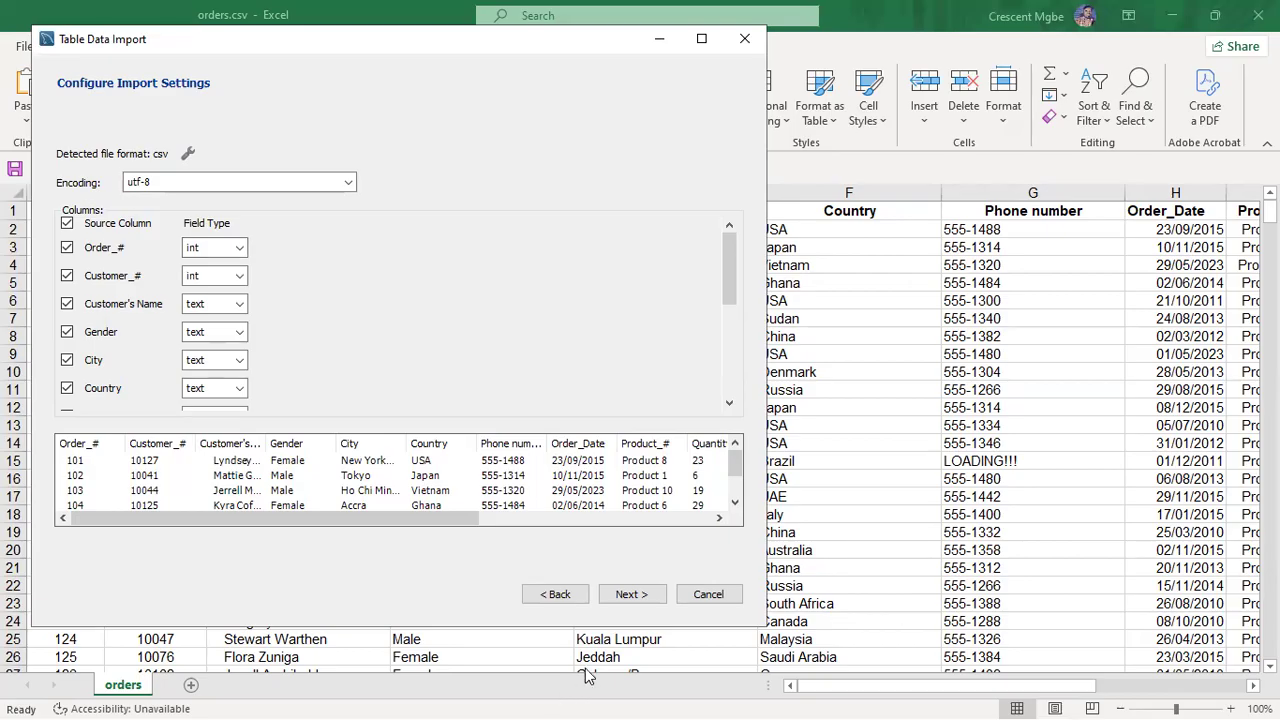
Step: Switch to orders.csv in Excel and examine the values in the Order_# column to compare with its import field type
key("super+Tab")
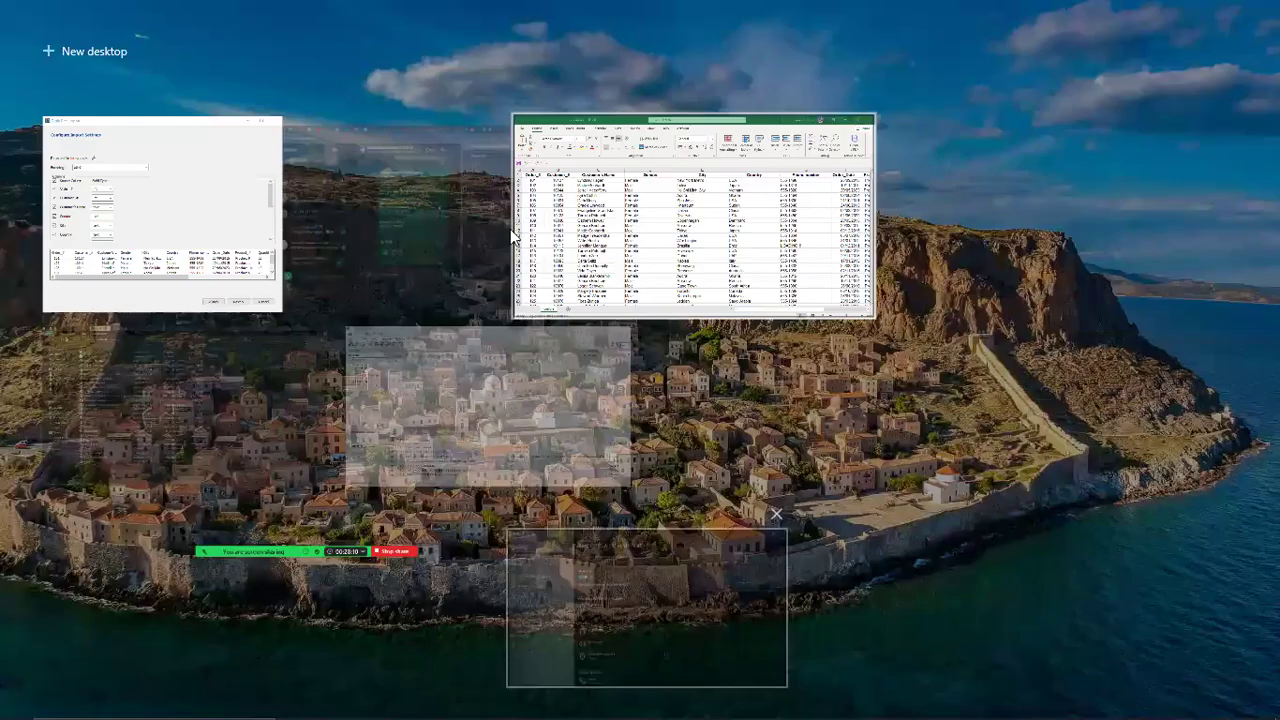
left_click(602, 242)
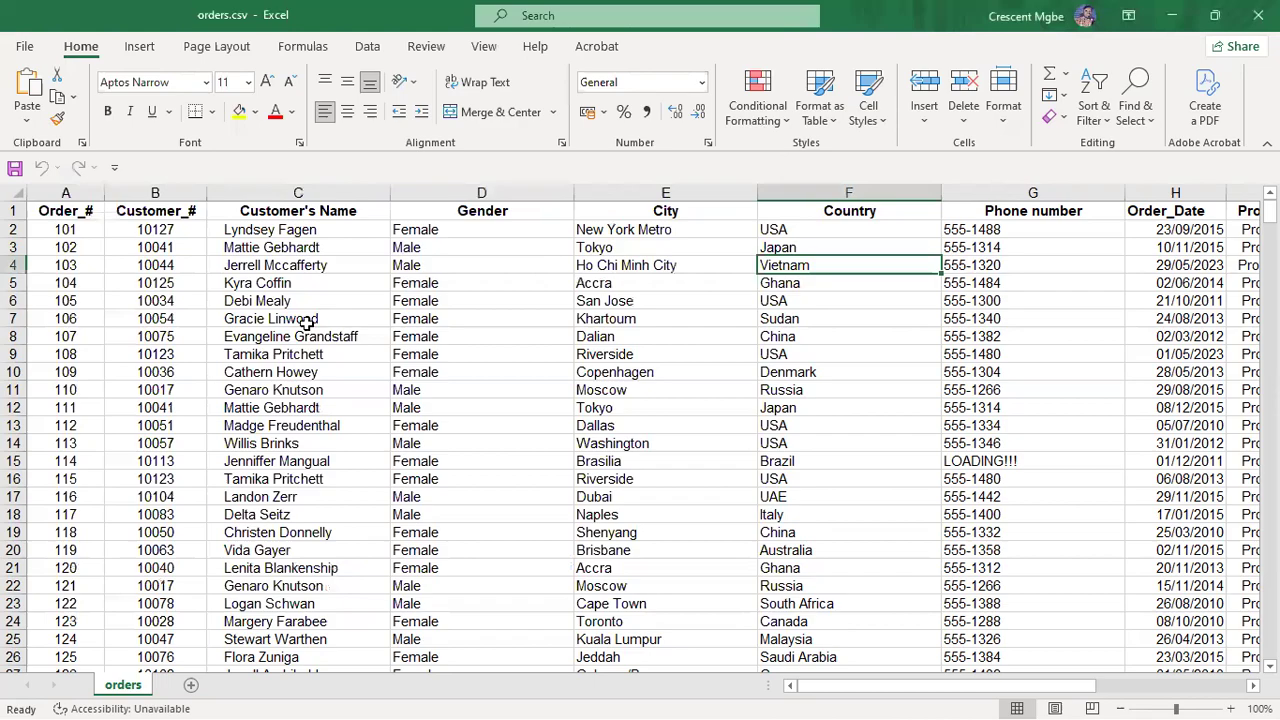
left_click(66, 193)
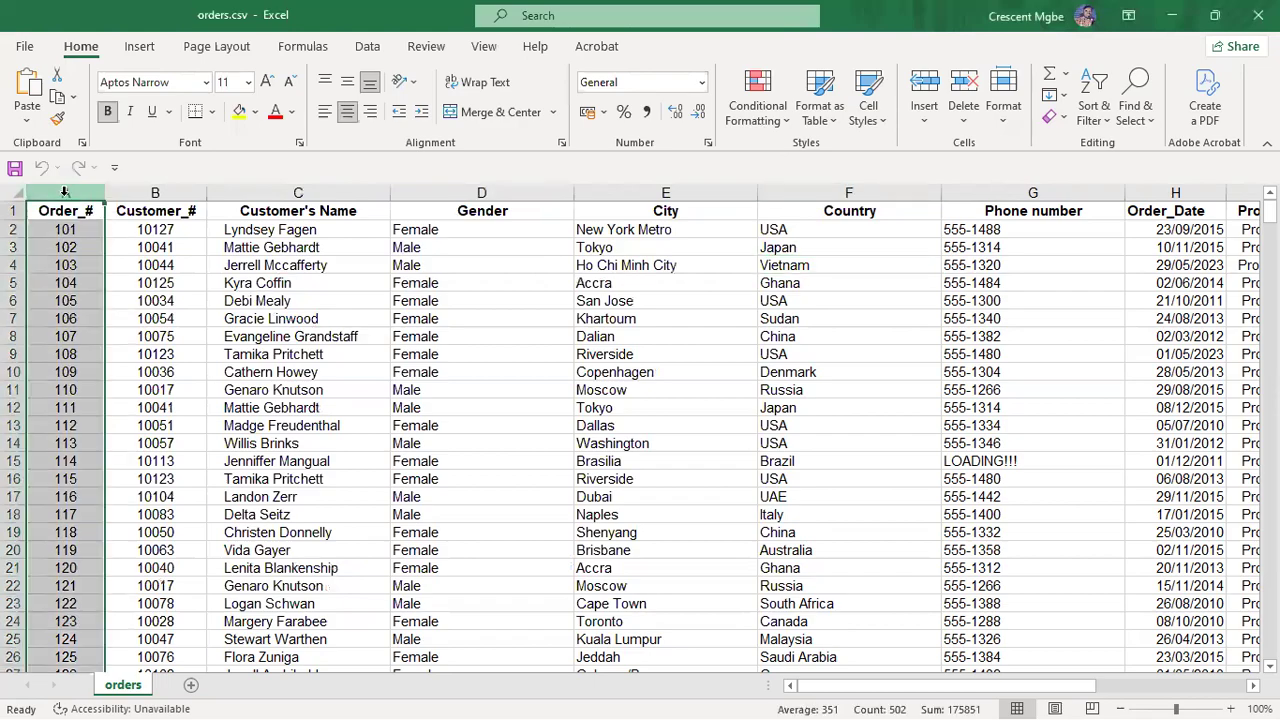
left_click(64, 265)
left_click(65, 229)
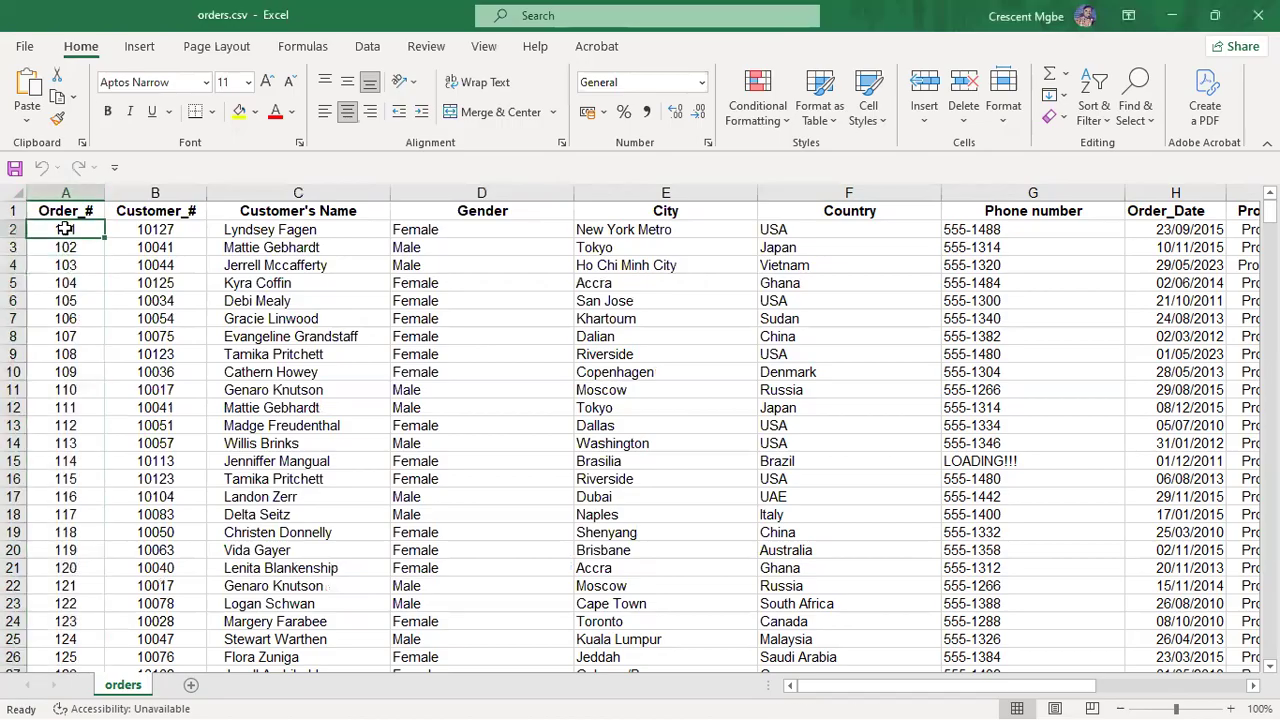
left_click(64, 247)
left_click(64, 283)
left_click(64, 301)
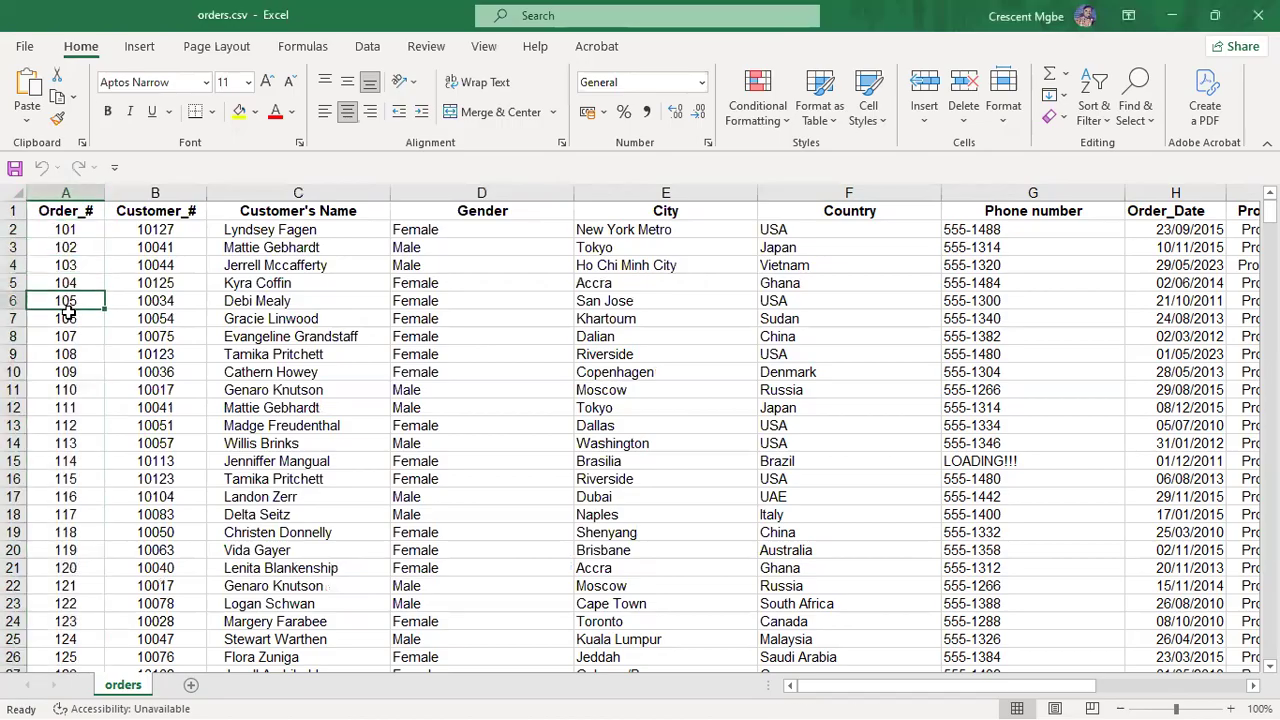
Step: Examine the values in the Customer_# and Customer's Name columns to judge which data type each needs
left_click(154, 192)
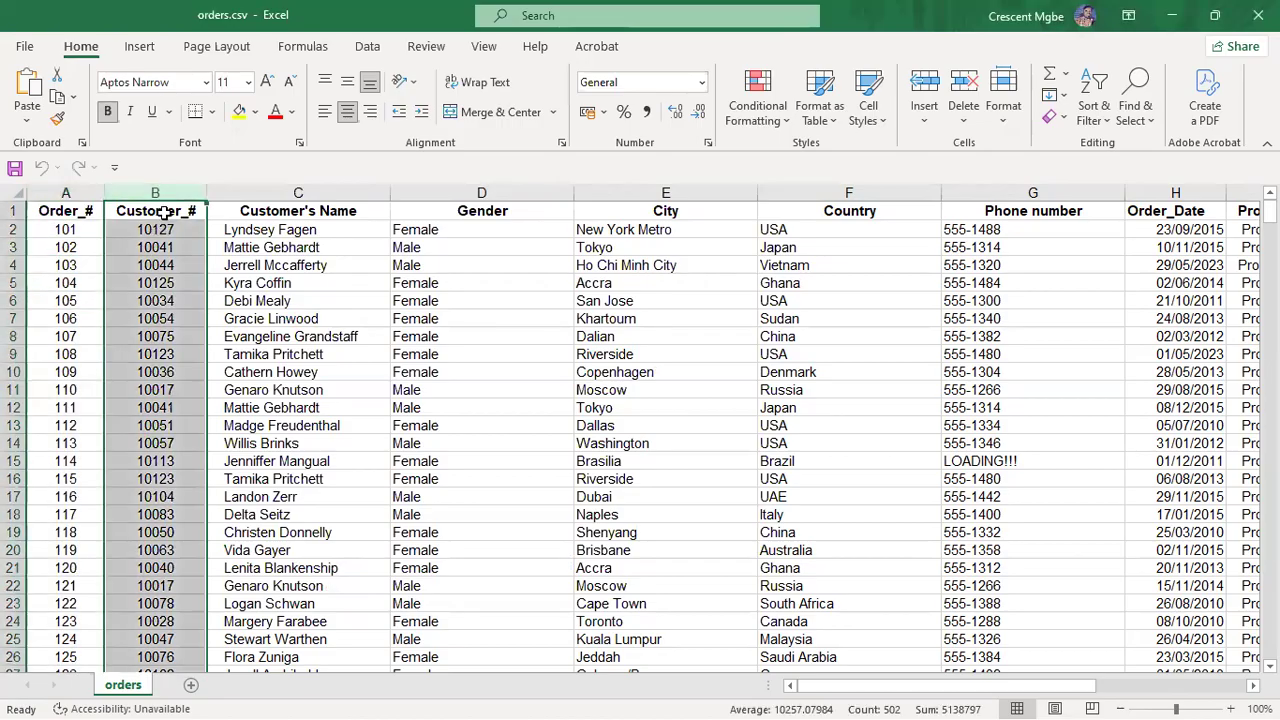
left_click(162, 213)
left_click(155, 247)
left_click(160, 285)
left_click(164, 372)
left_click(157, 336)
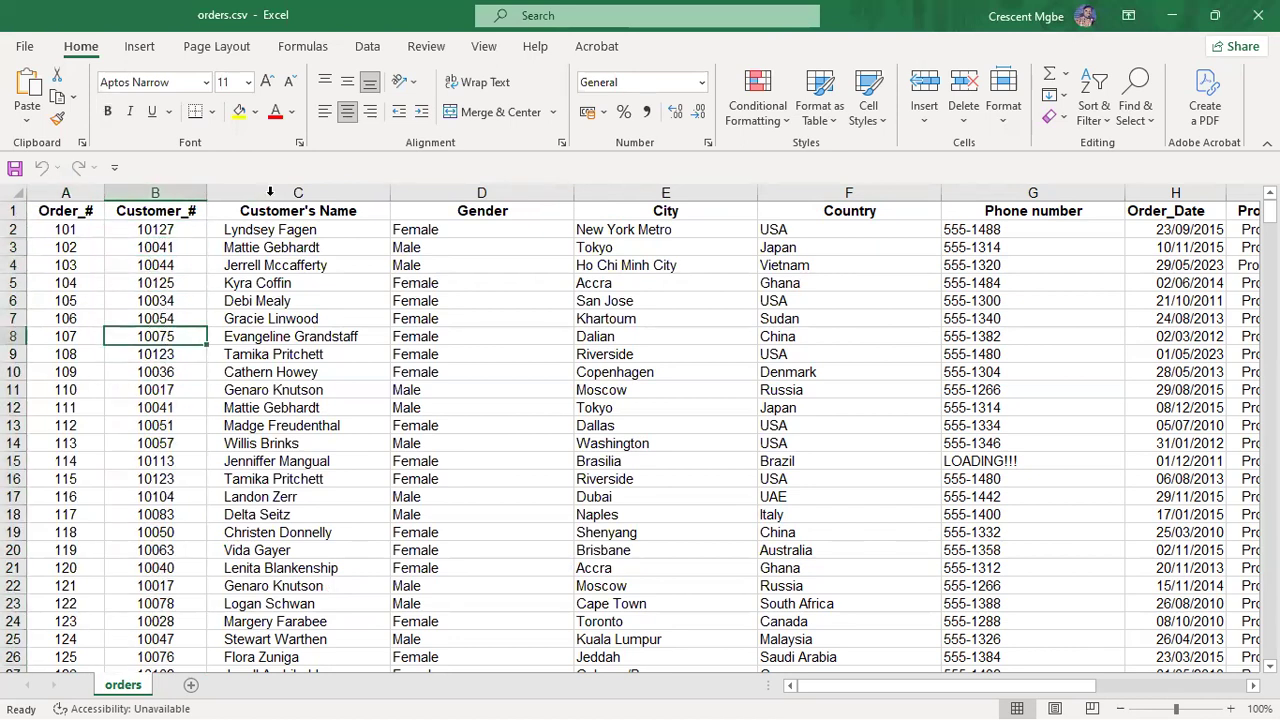
left_click(298, 191)
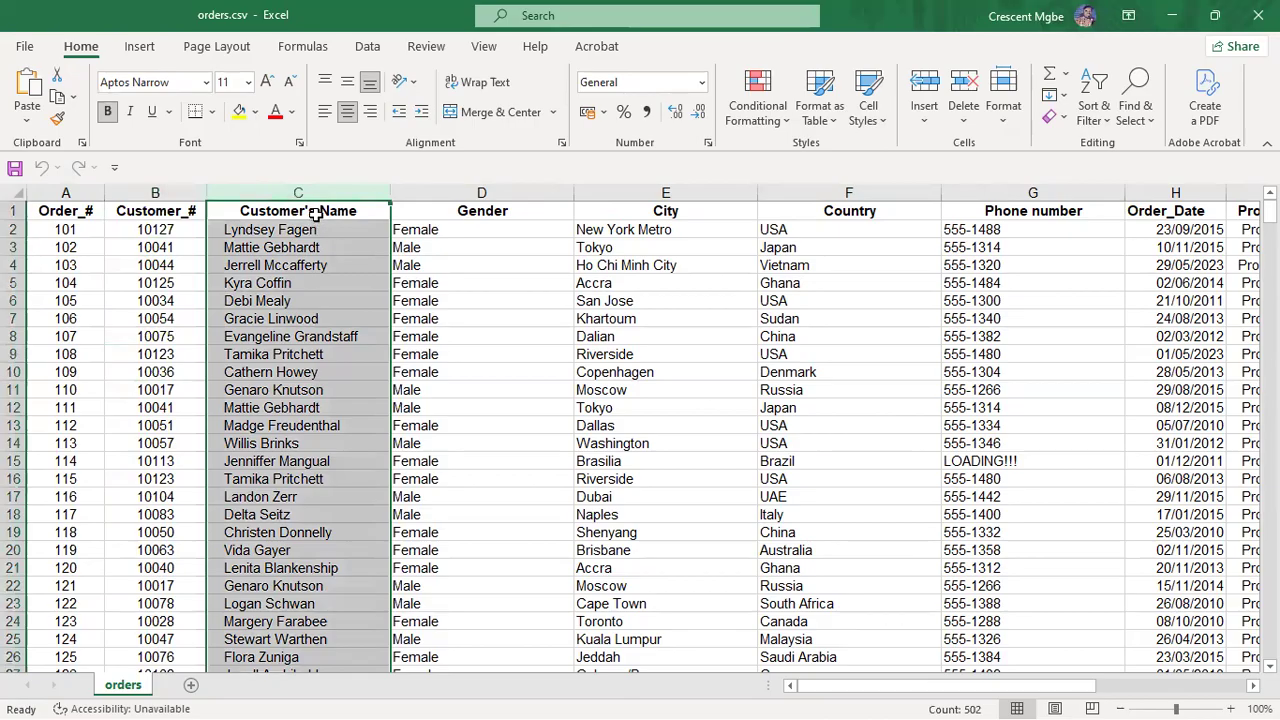
left_click(291, 285)
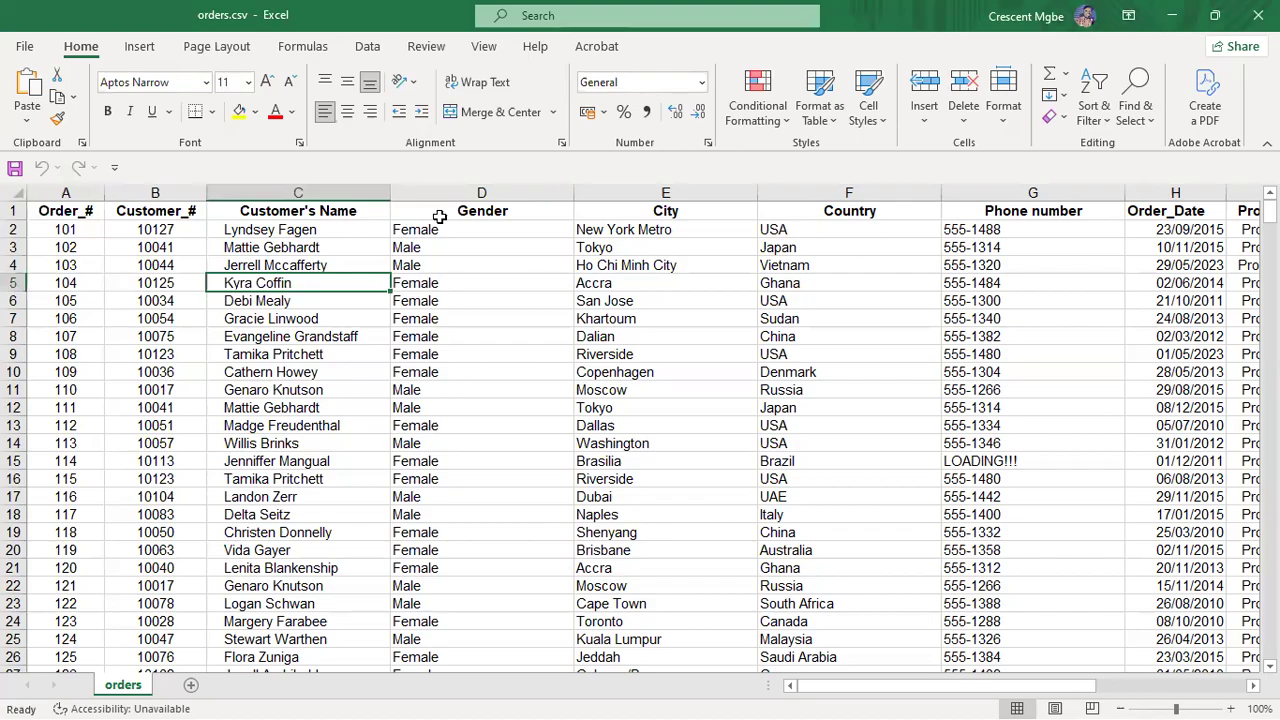
Step: Examine the Gender, City and Country columns of the orders sheet to judge their data types
left_click(484, 191)
left_click(430, 265)
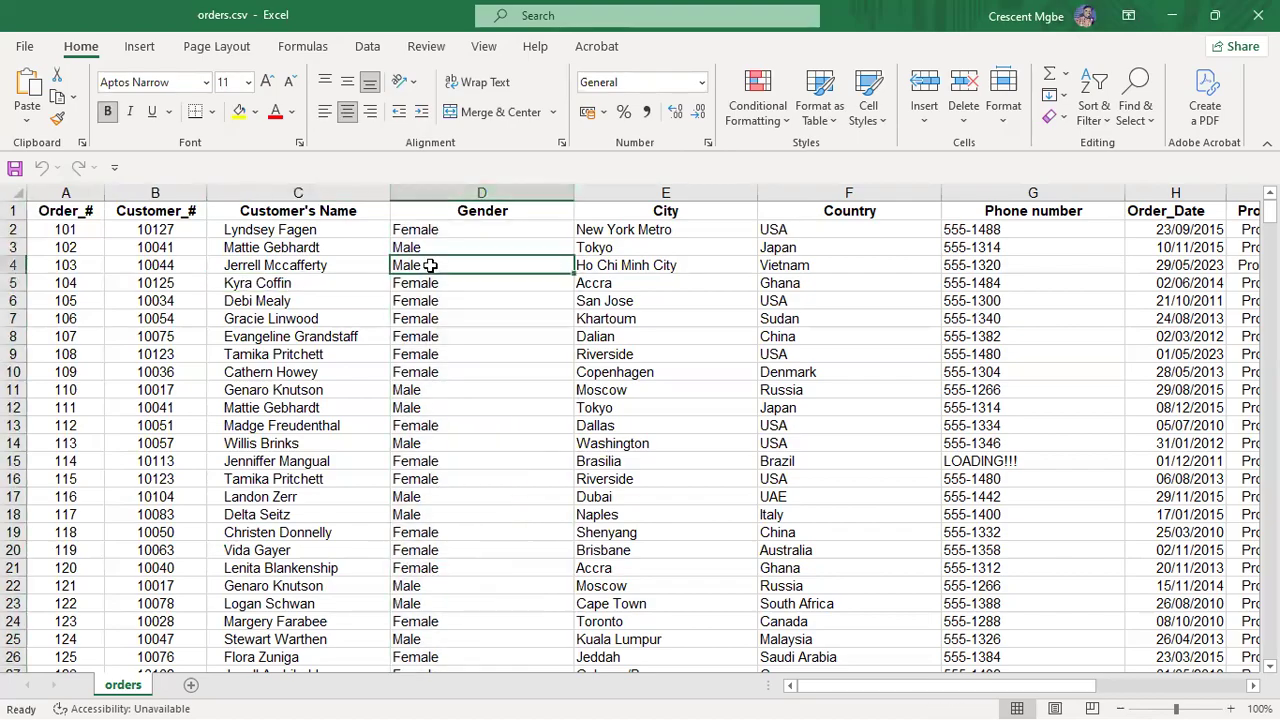
left_click(657, 193)
left_click(645, 232)
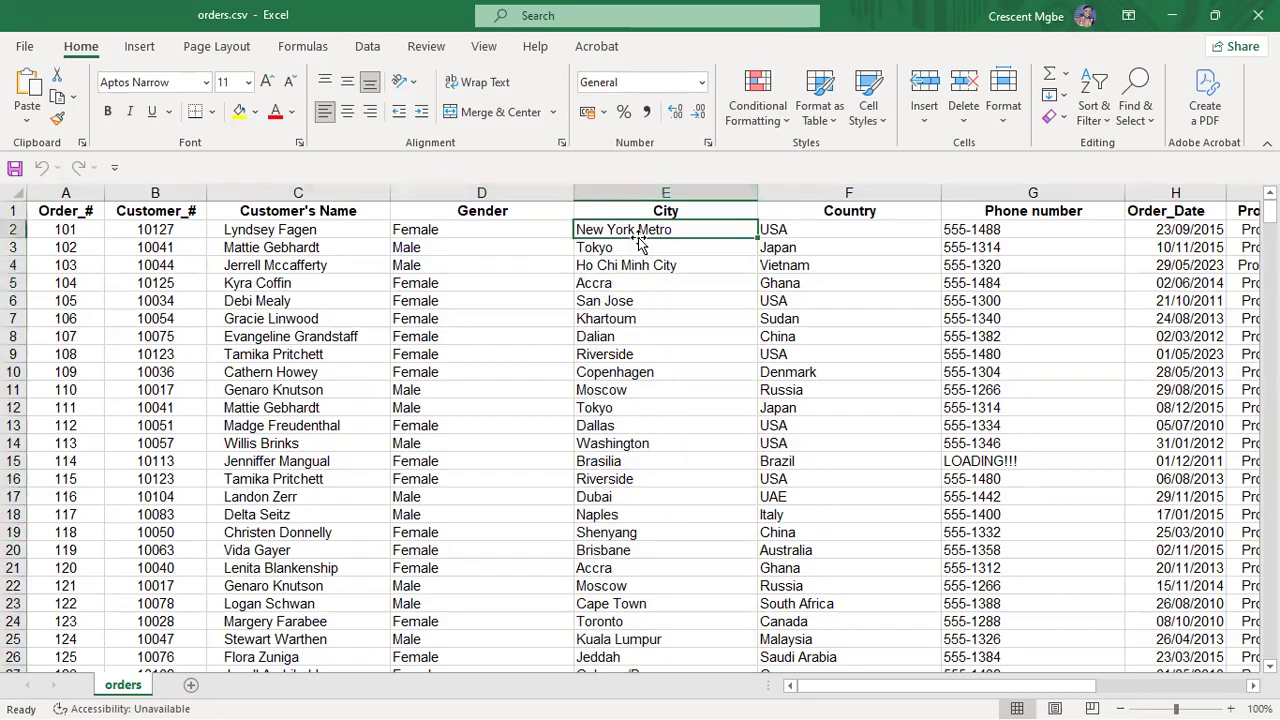
left_click(846, 192)
left_click(849, 231)
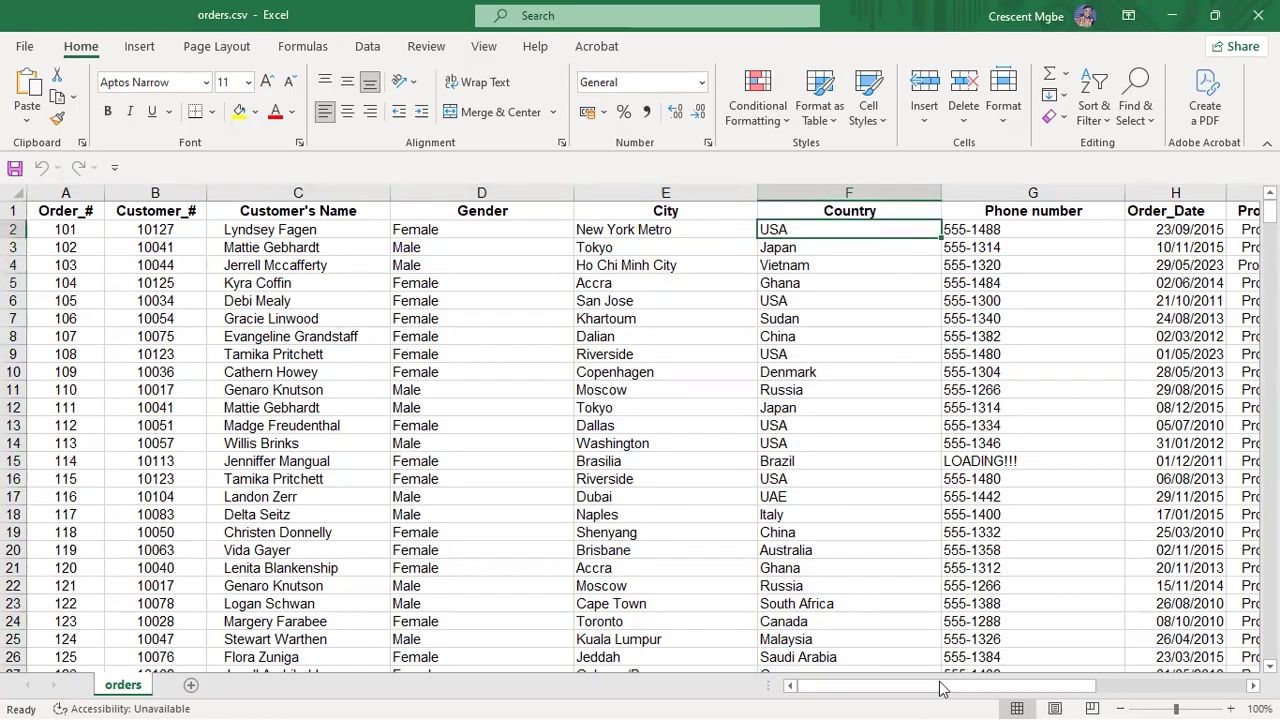
Step: Examine the Phone number and Order_Date columns to judge which data type suits each
left_click_drag(940, 688, 1091, 688)
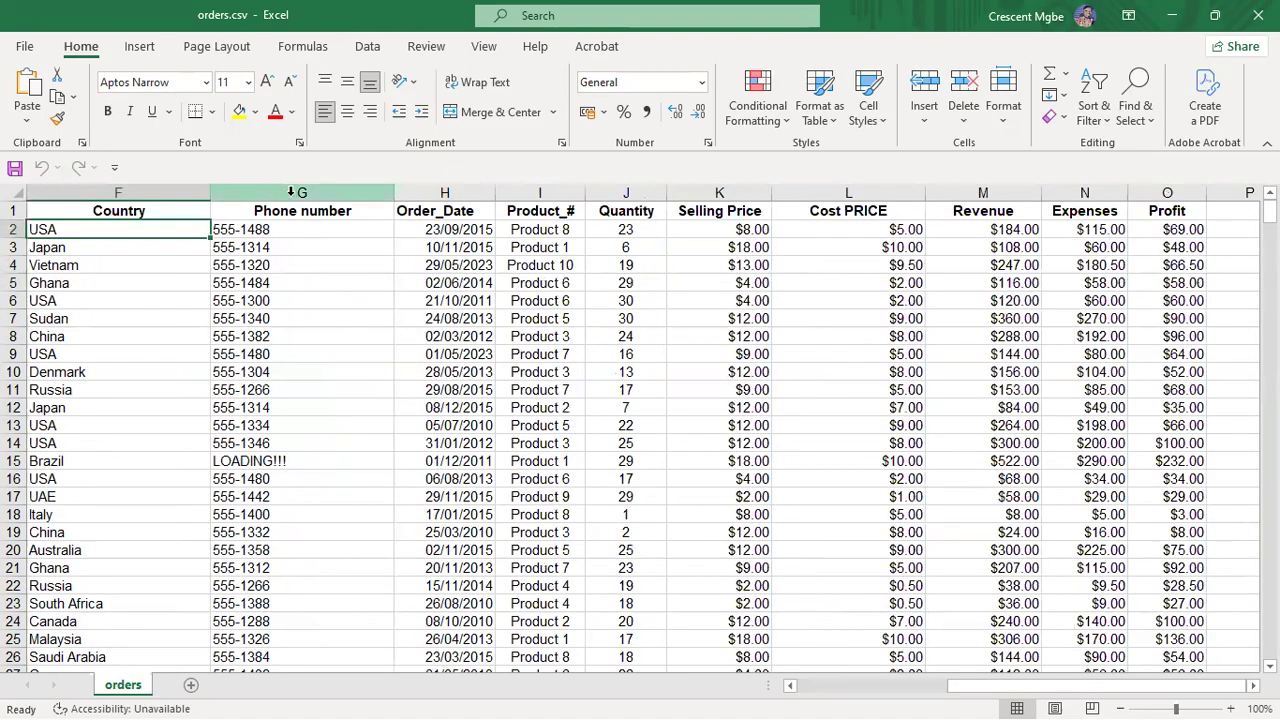
left_click(272, 265)
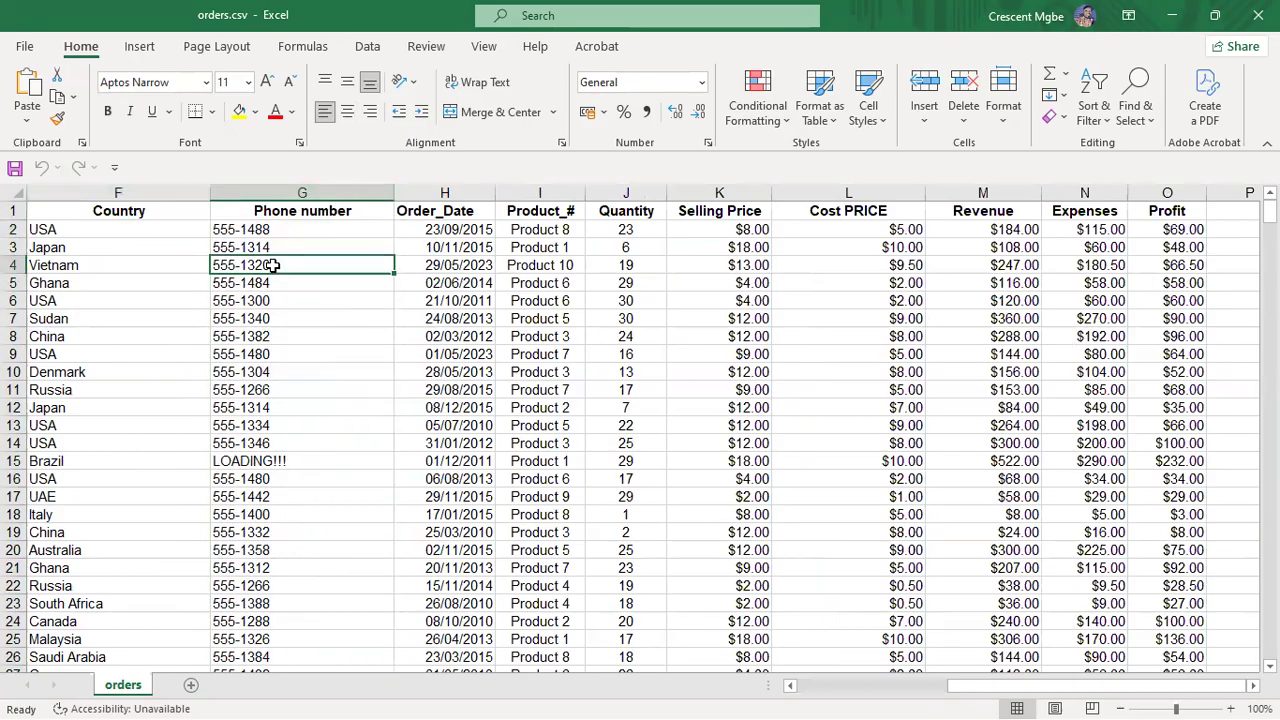
left_click(238, 231)
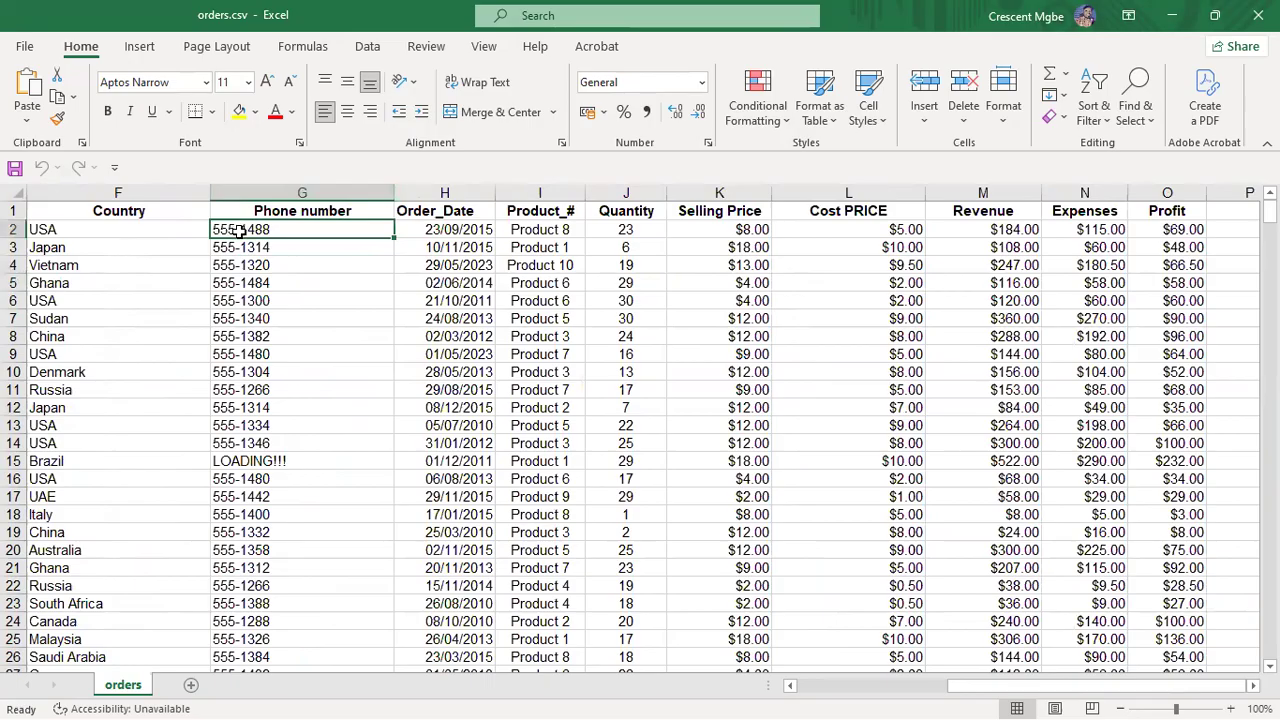
left_click(289, 316)
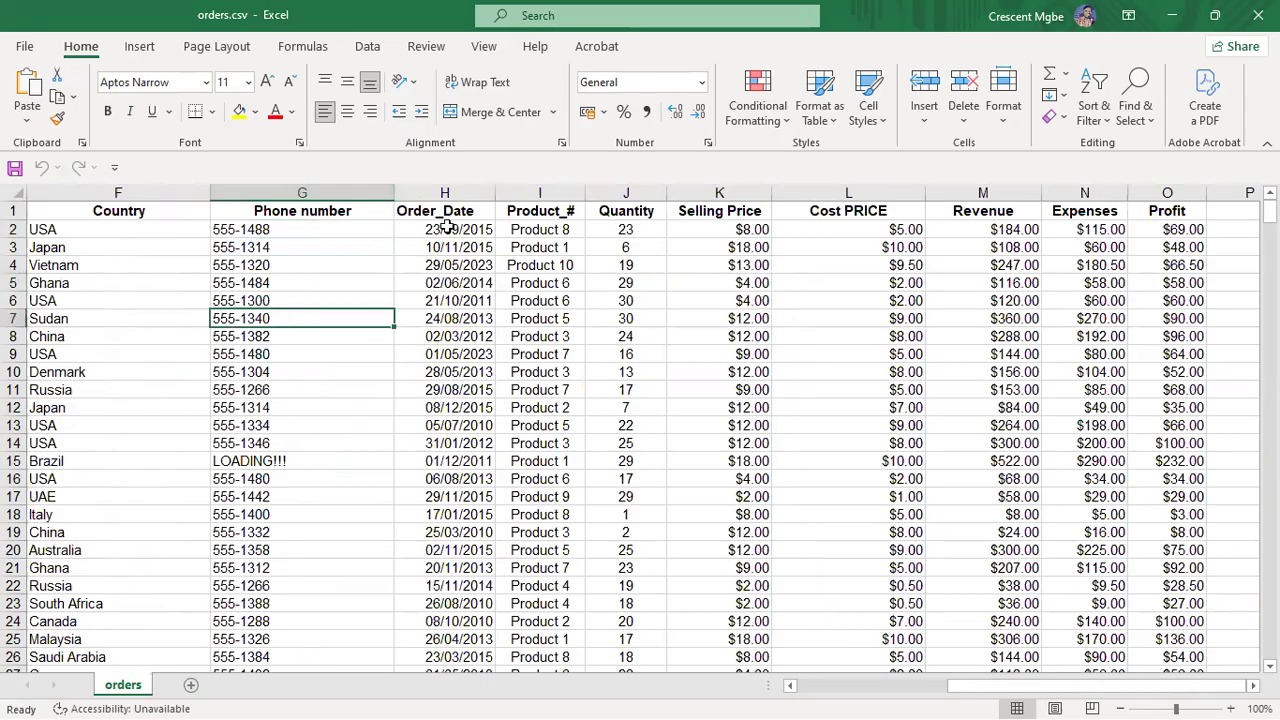
left_click(452, 213)
key("ctrl+shift+Down")
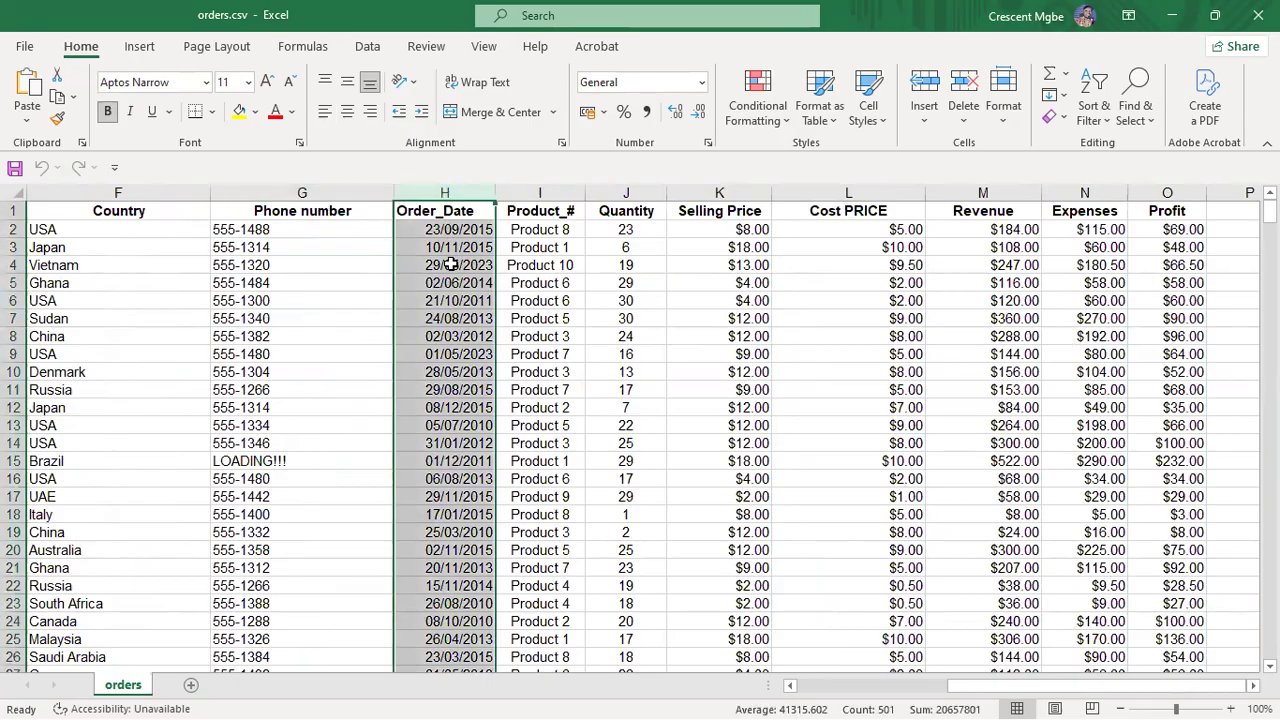
left_click(453, 264)
Step: Examine the Product_# and Quantity columns to judge which data type suits each
left_click(542, 192)
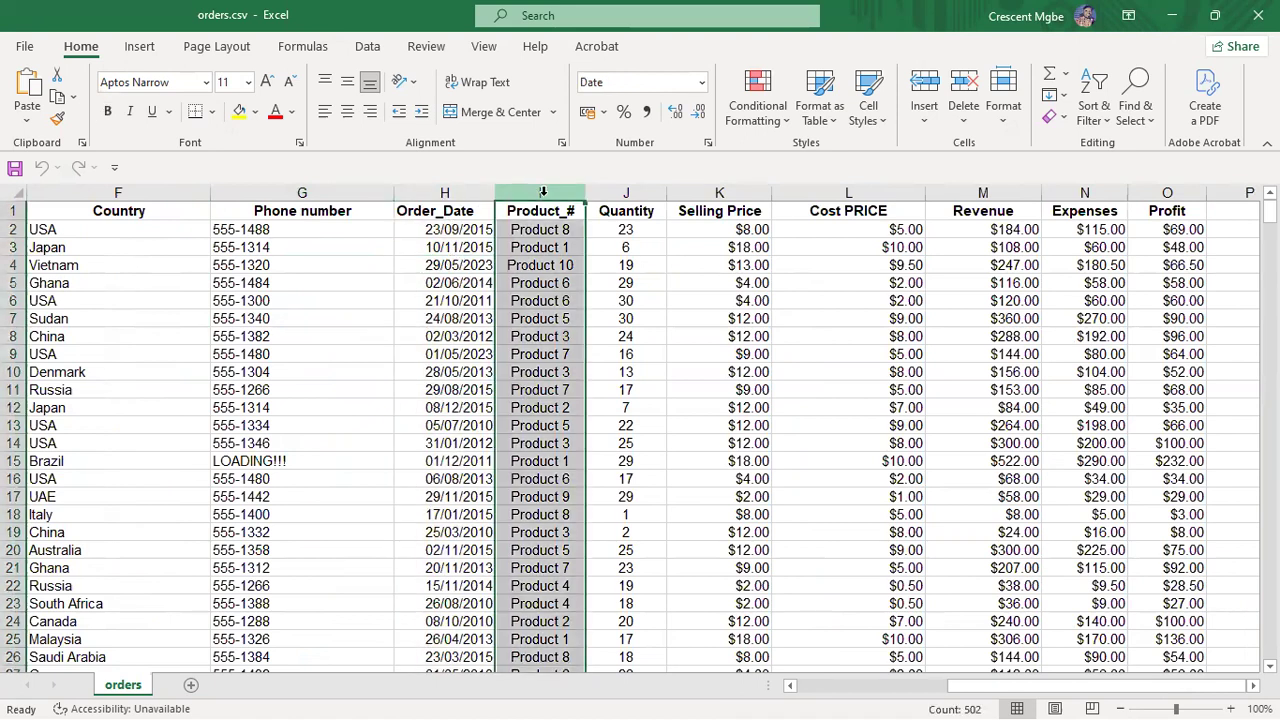
left_click(546, 209)
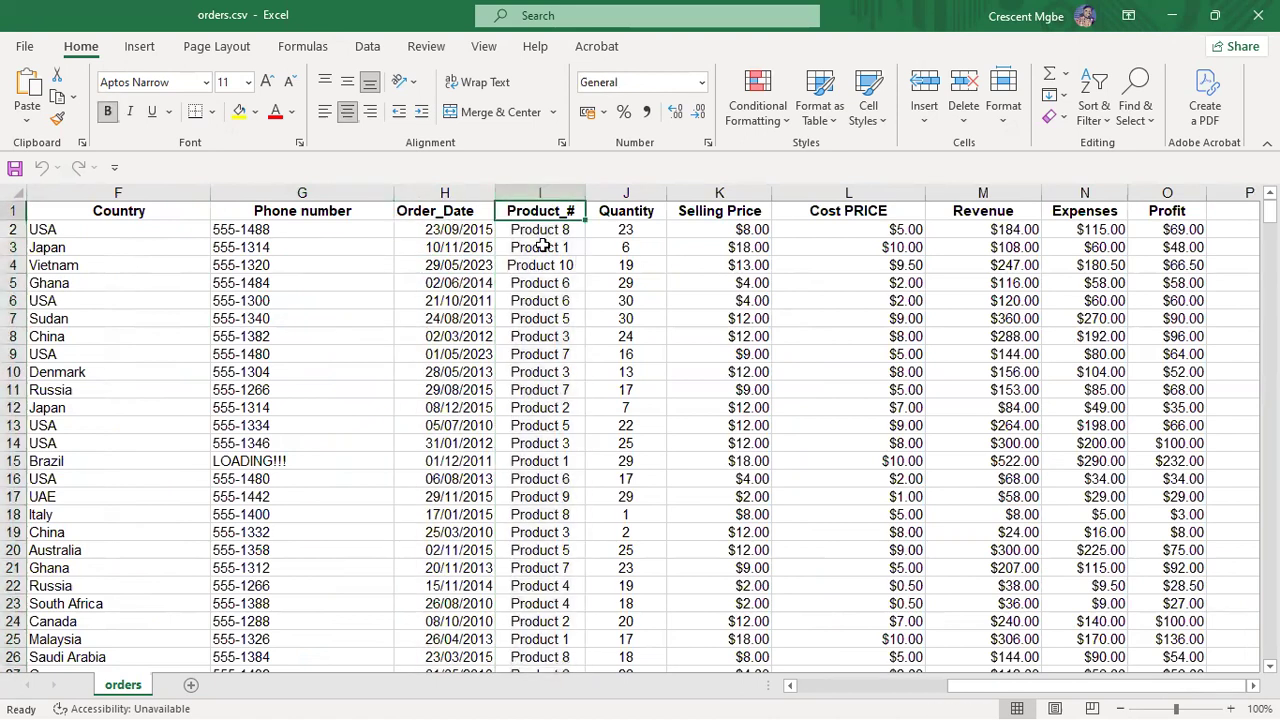
left_click(526, 234)
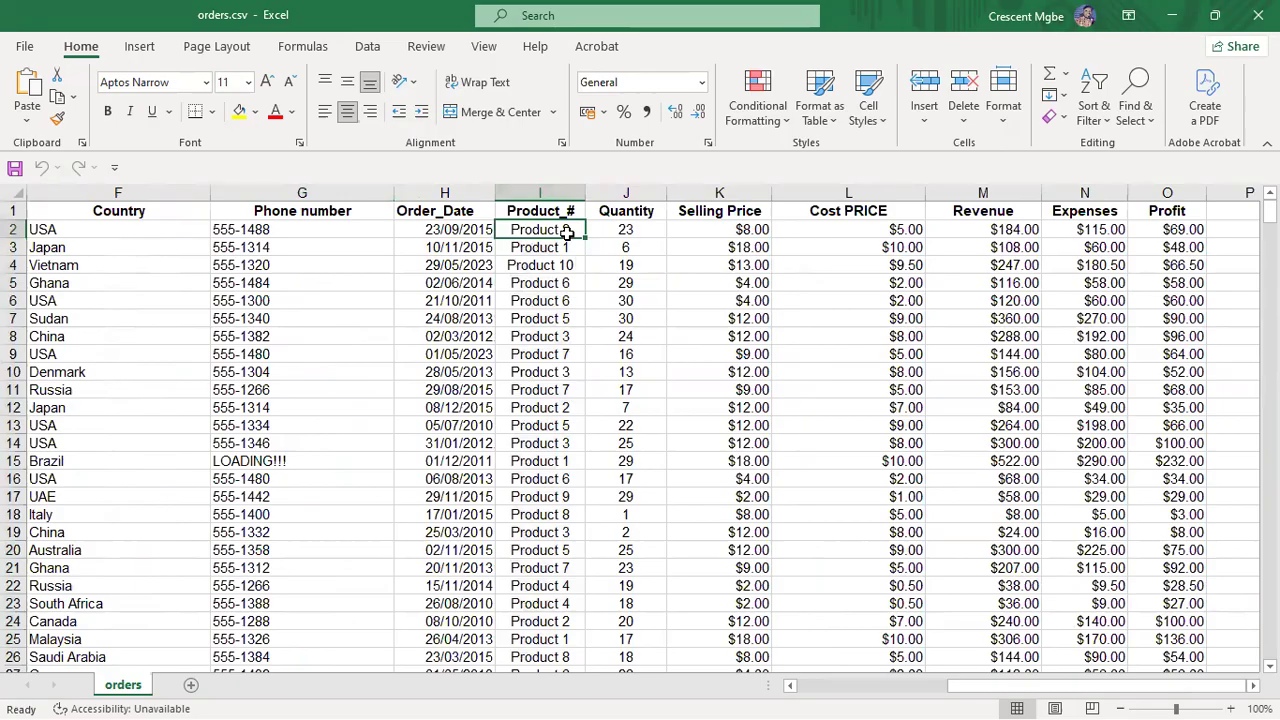
left_click(625, 192)
left_click(648, 247)
Step: Examine the currency values in the Selling Price column to judge which data type suits them
left_click(719, 192)
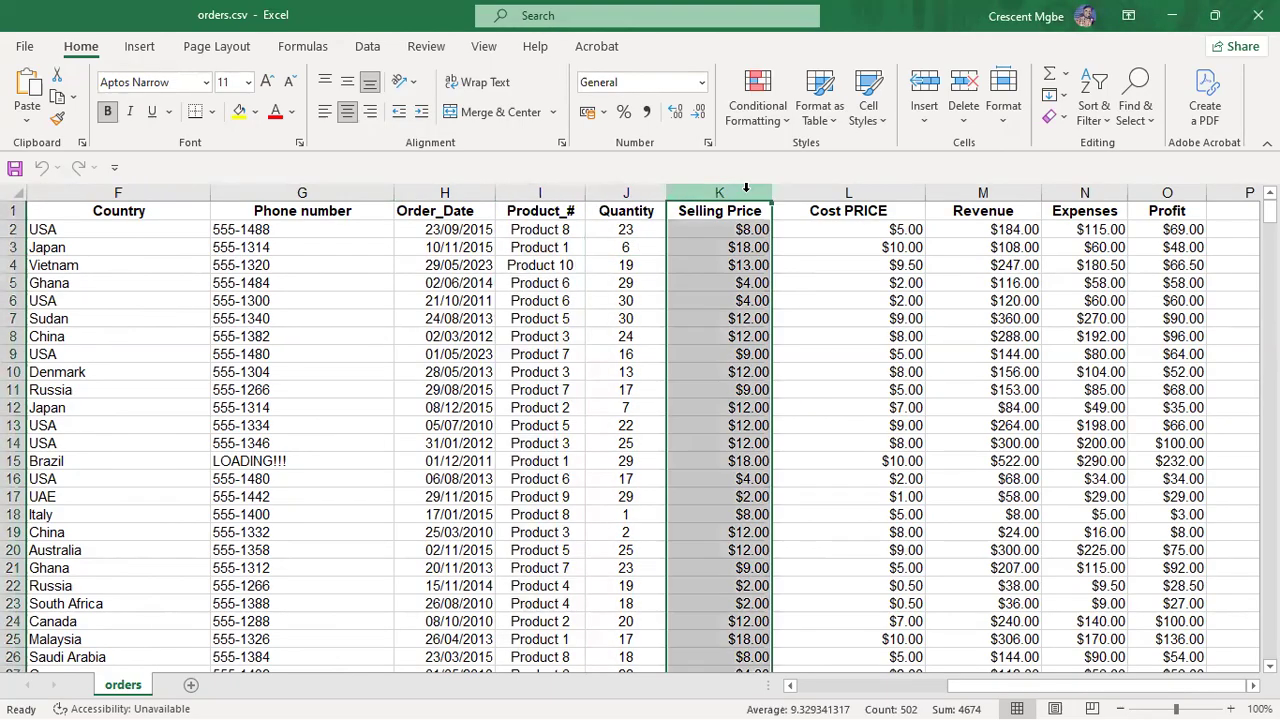
left_click(733, 266)
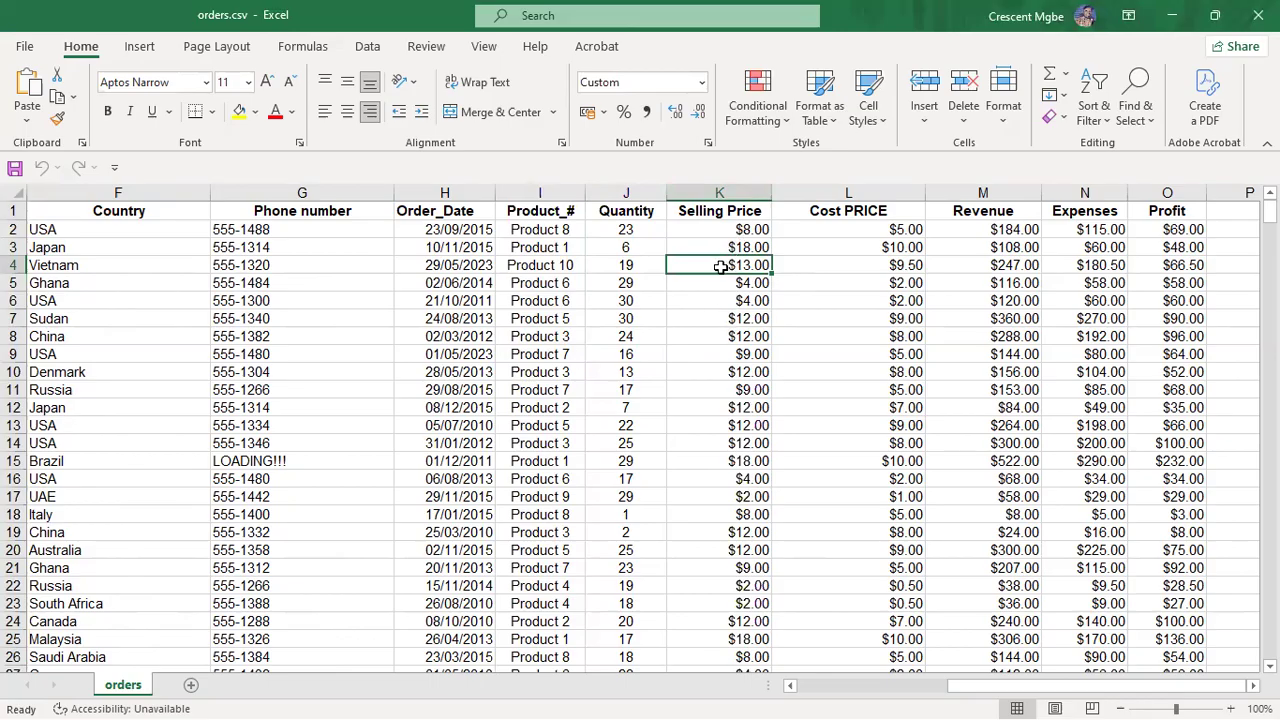
left_click(748, 316)
left_click(756, 265)
left_click(734, 341)
left_click(736, 388)
left_click(740, 320)
left_click(731, 300)
left_click(728, 266)
left_click(725, 250)
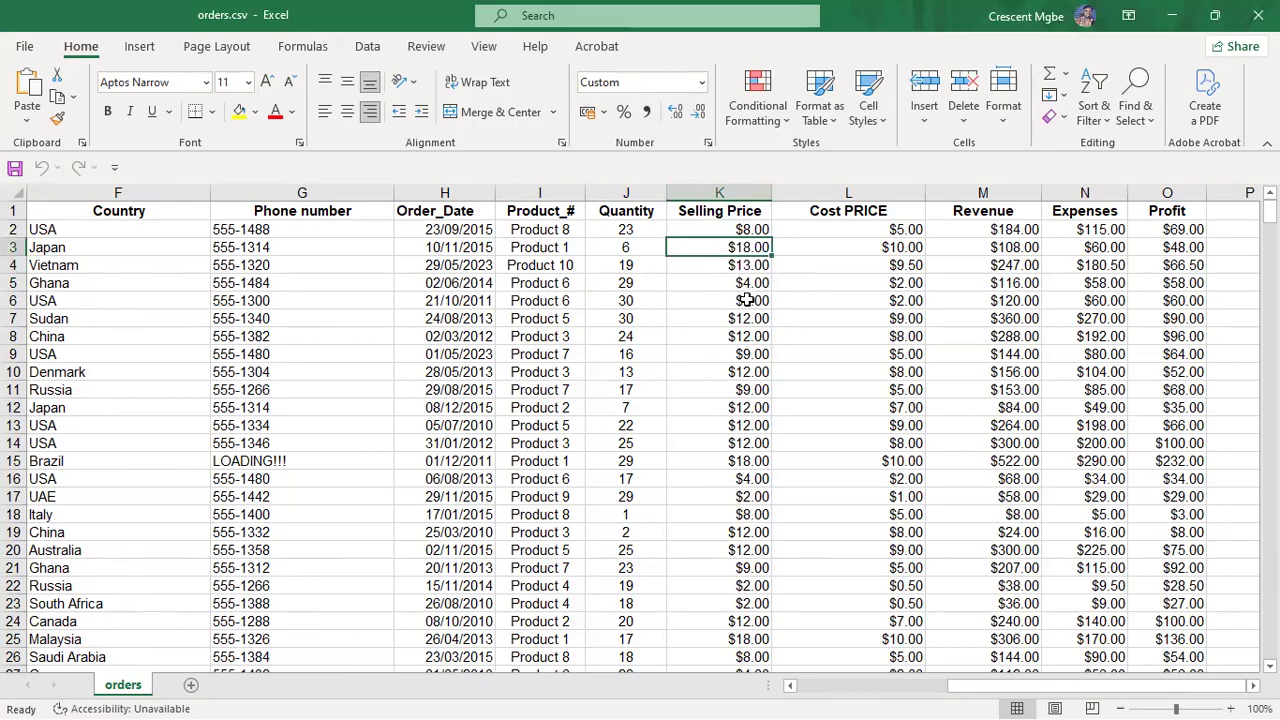
left_click(736, 229)
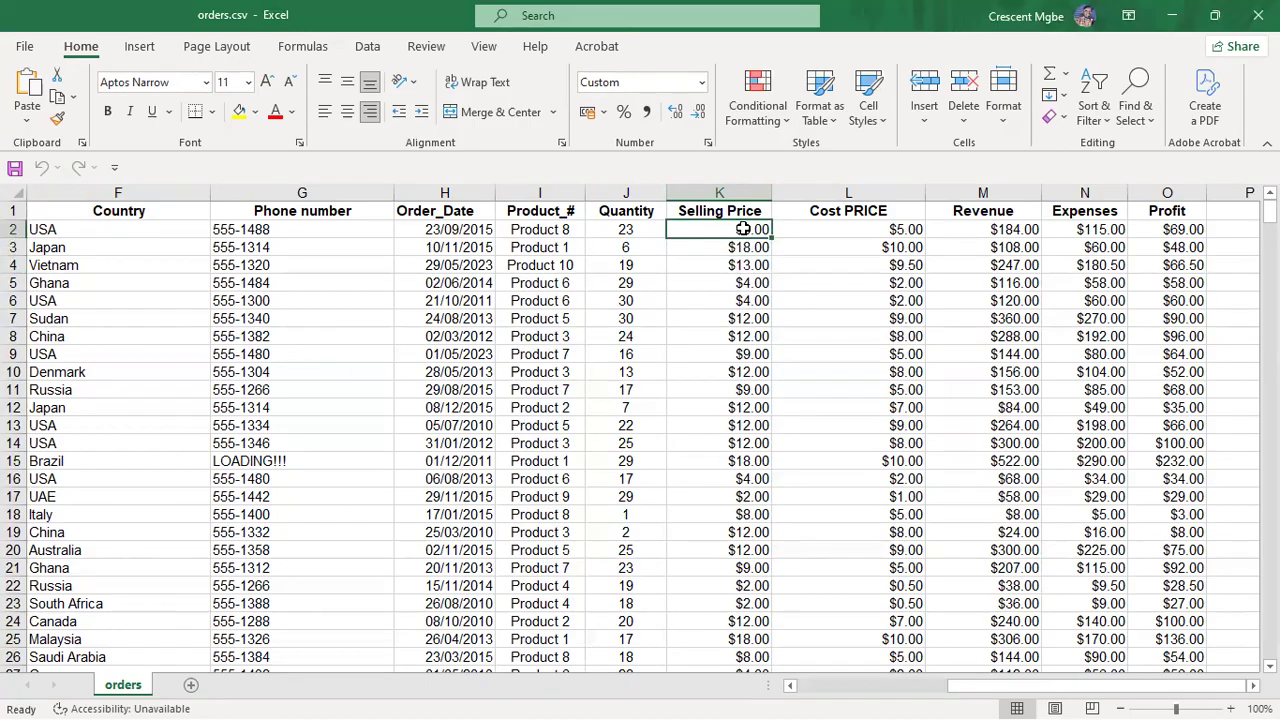
left_click(728, 303)
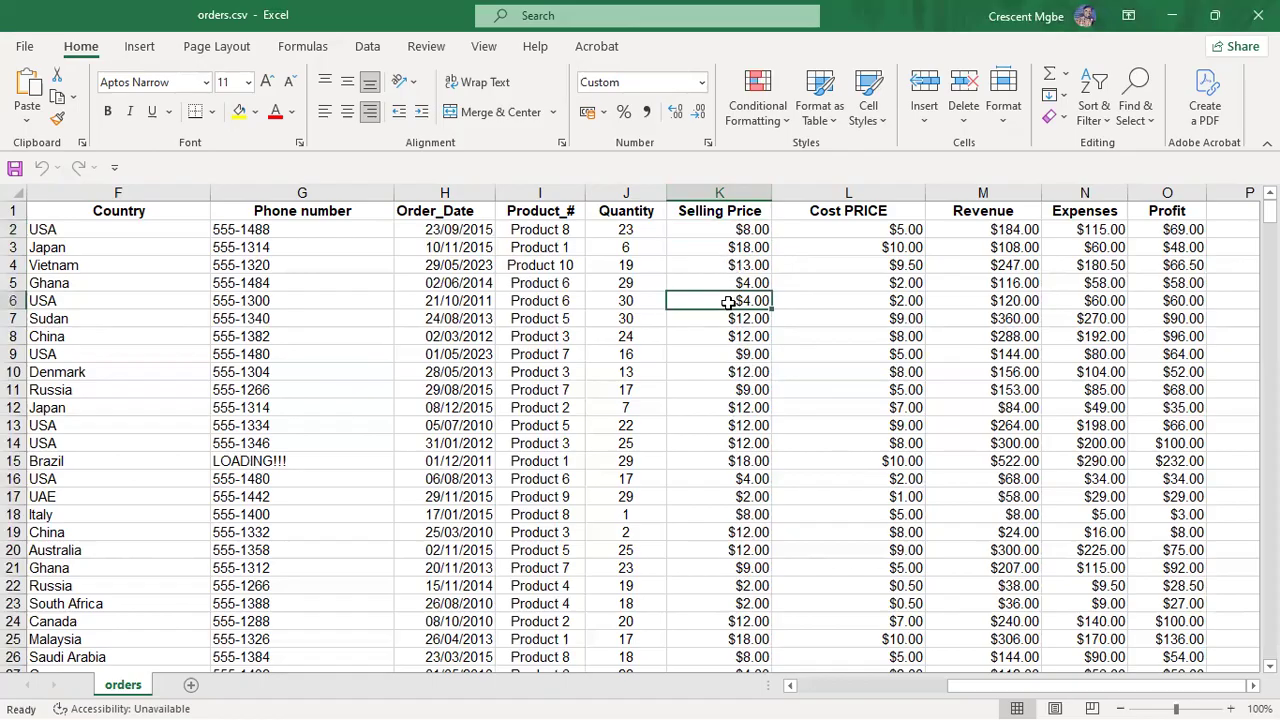
Step: Examine the Cost PRICE, Revenue and Expenses columns for the kind of values they hold
left_click(848, 214)
left_click(862, 280)
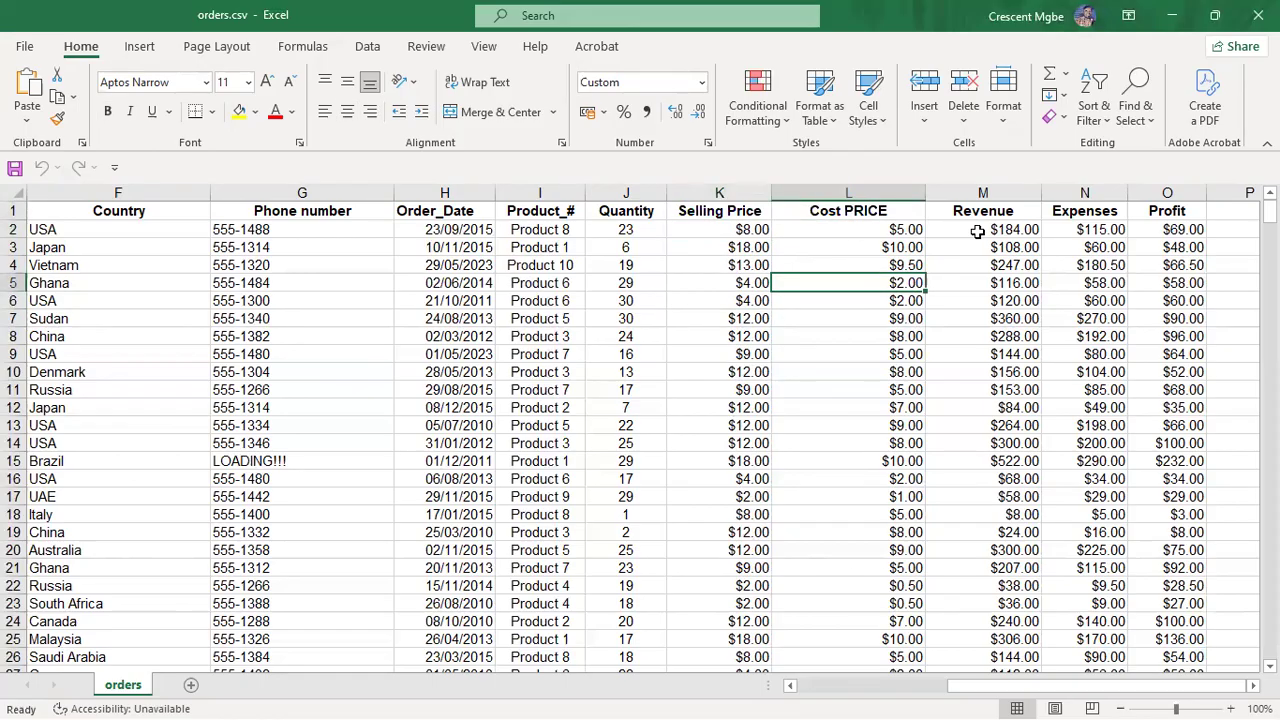
left_click(1017, 263)
left_click(1092, 267)
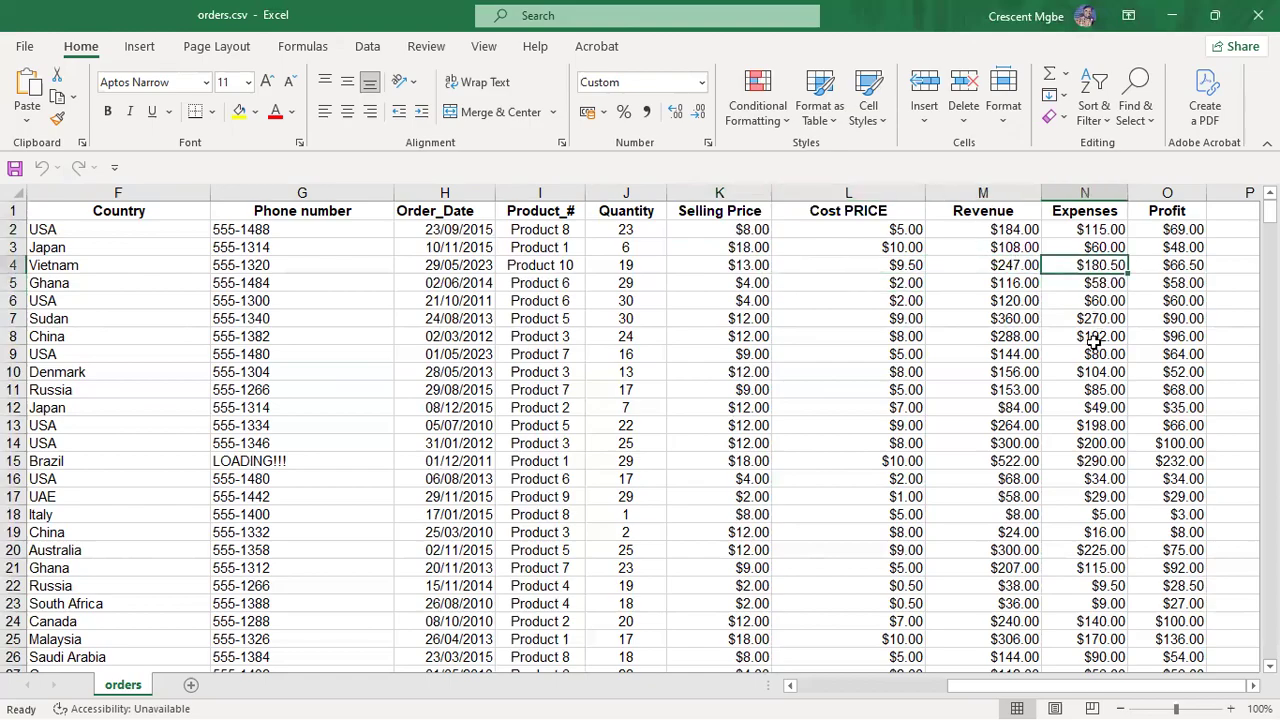
Step: Return to MySQL Workbench's Table Data Import wizard and choose text as the field type for Customer's Name
key("super+Tab")
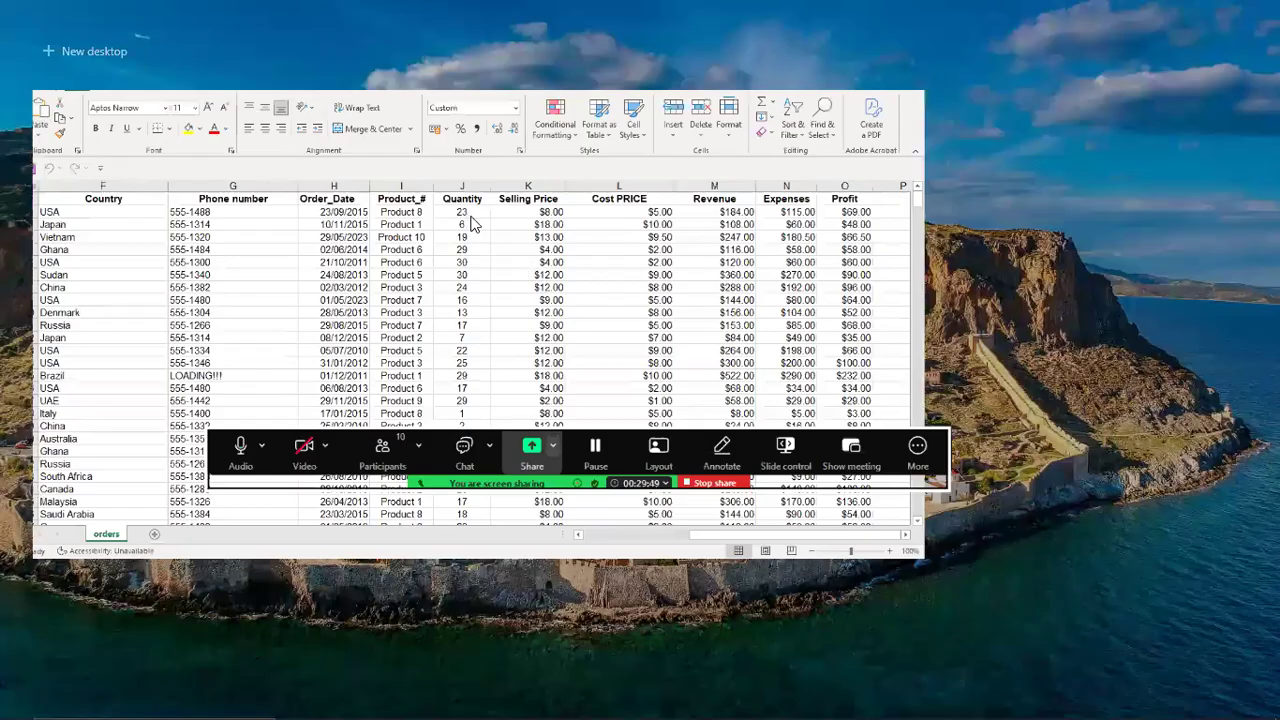
left_click(411, 238)
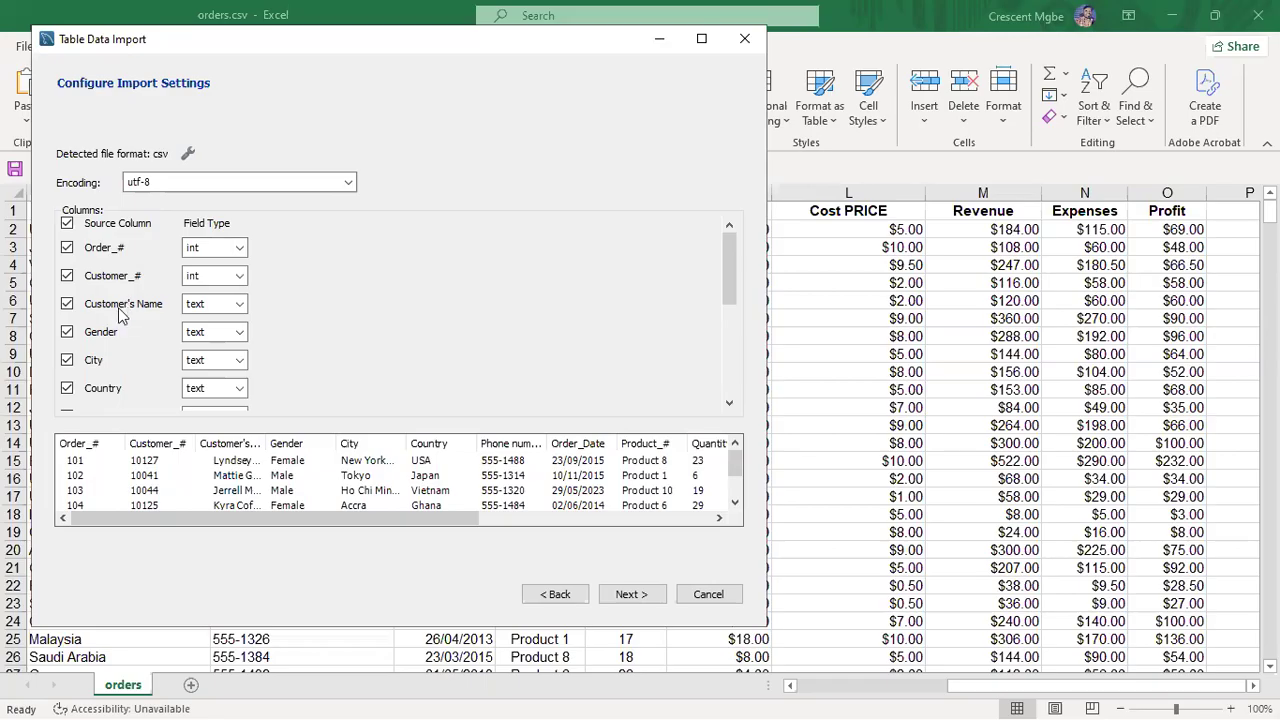
left_click(240, 306)
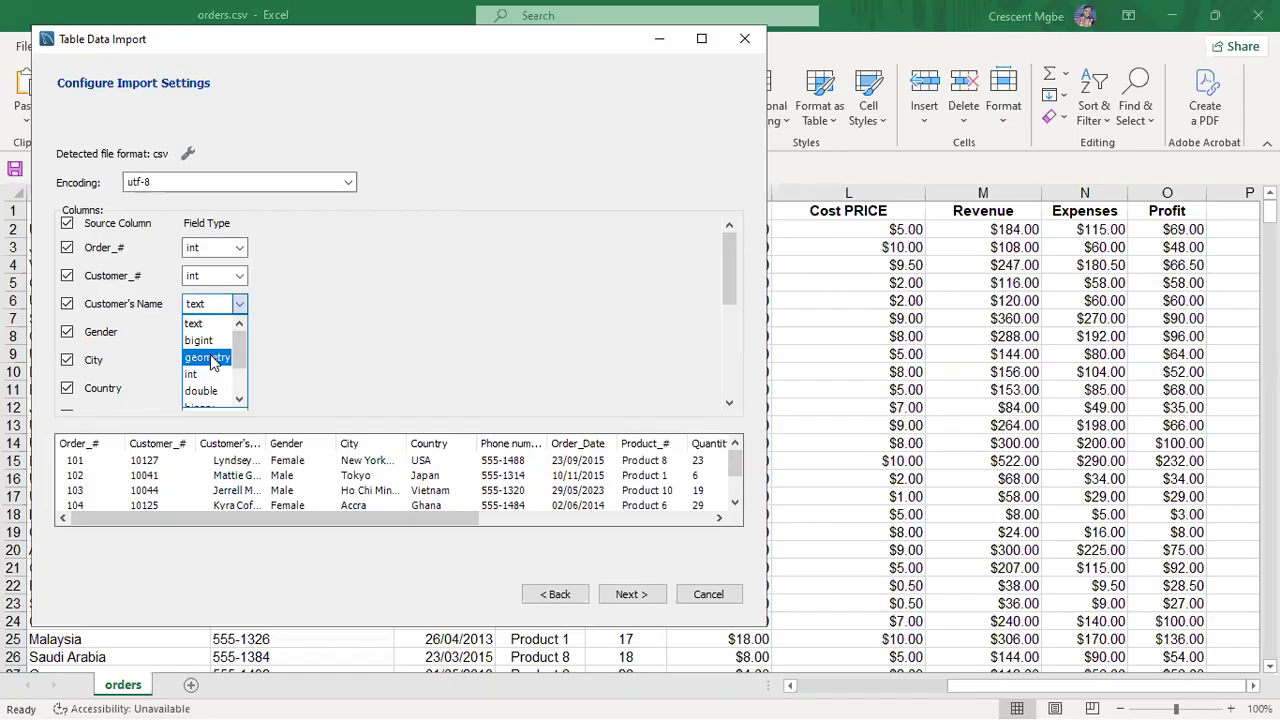
scroll(210, 358, "down", 2)
scroll(208, 362, "up", 3)
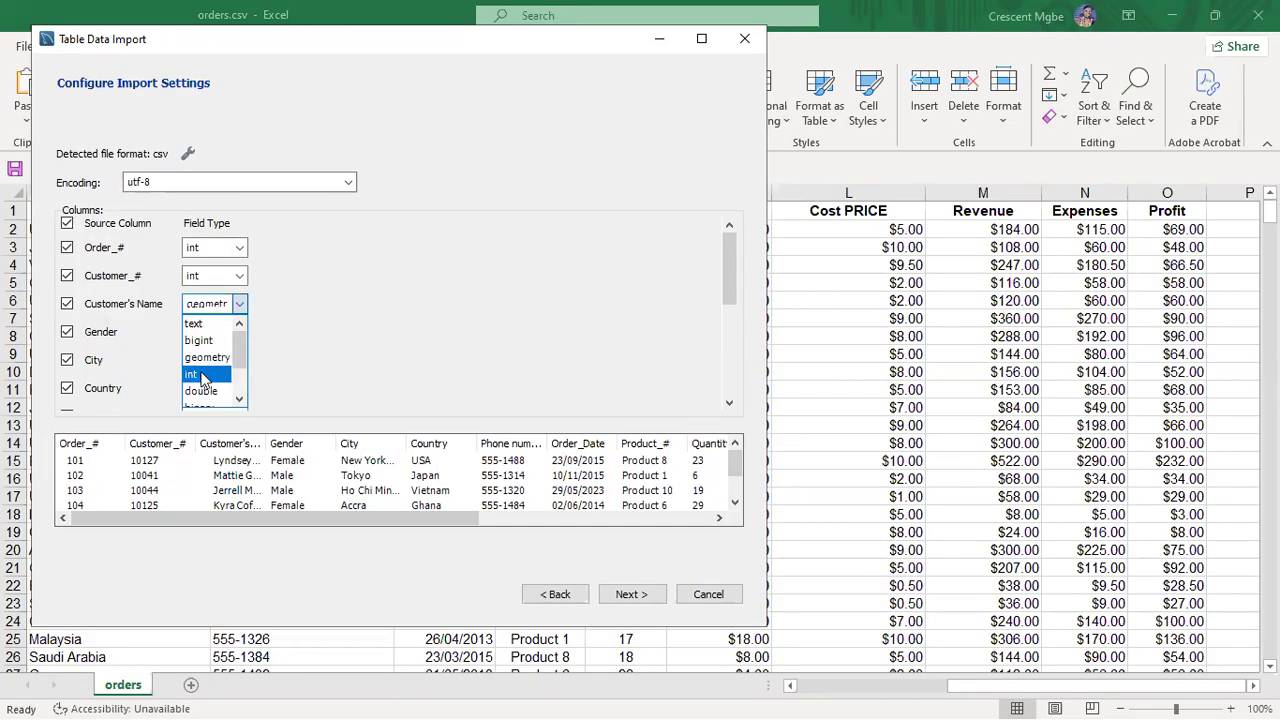
left_click(203, 321)
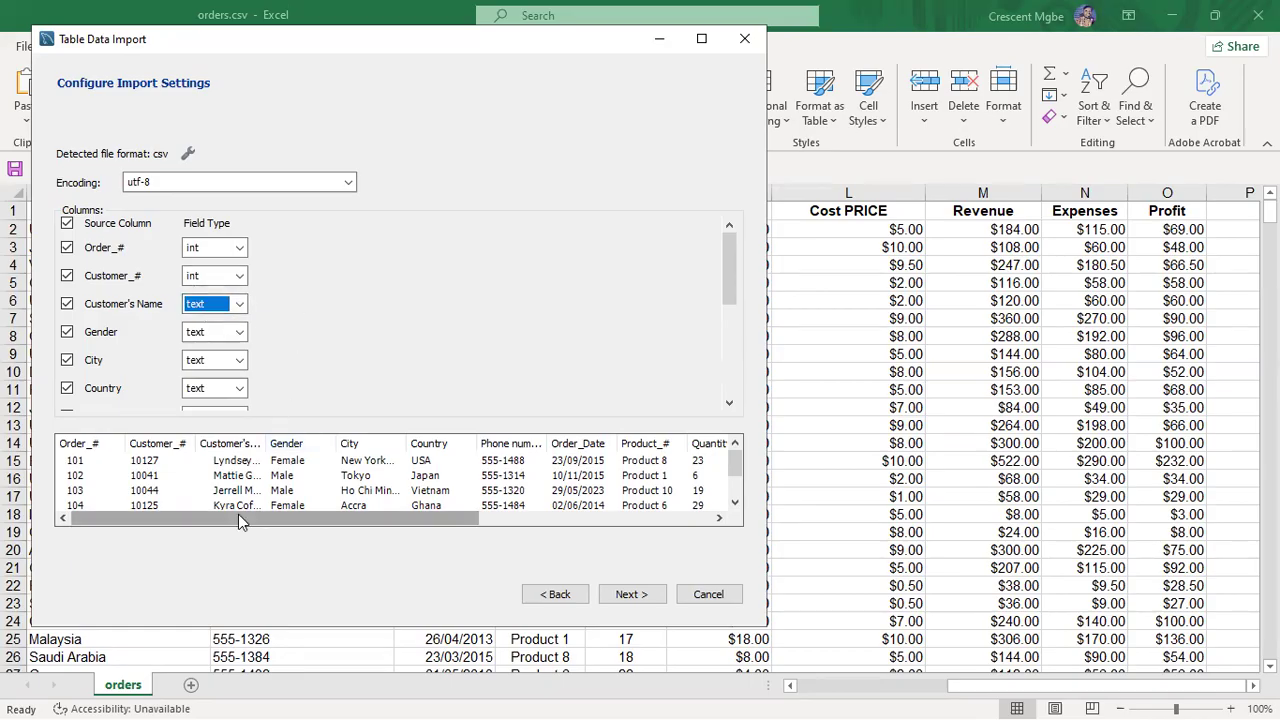
Step: Review the import field types of the remaining columns through Profit against the data preview
left_click_drag(280, 522, 120, 528)
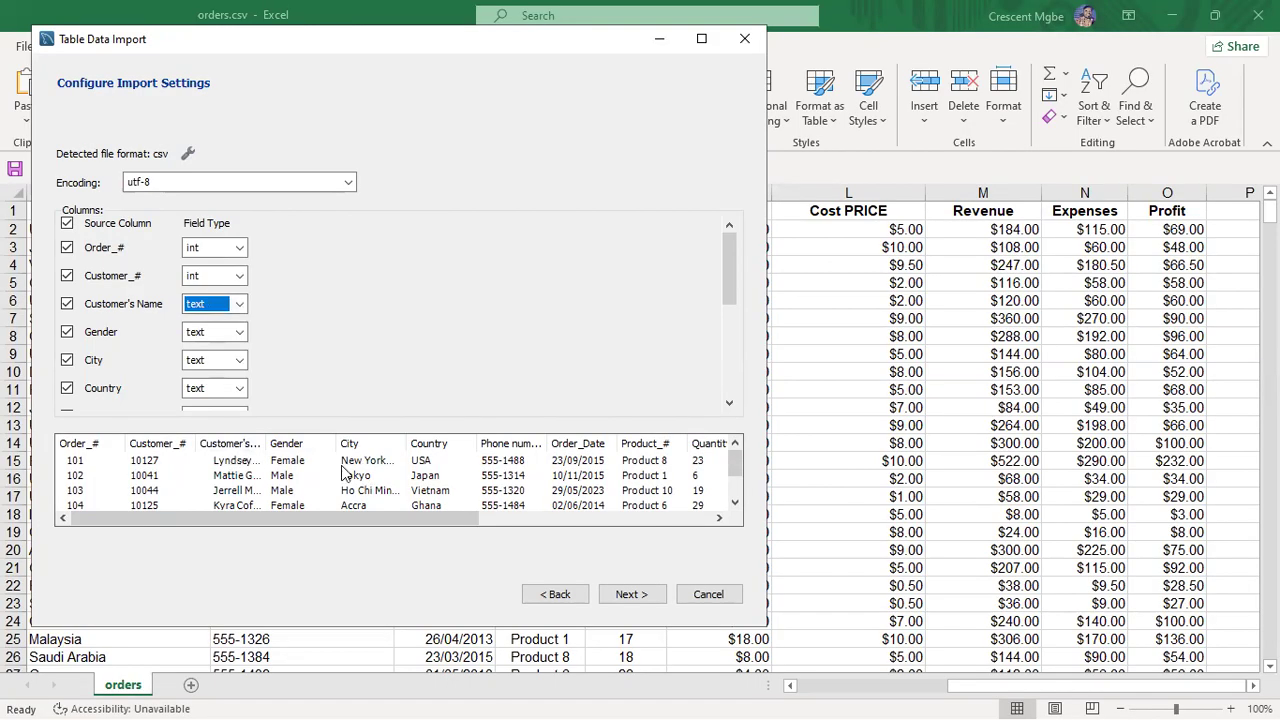
scroll(213, 318, "down", 1)
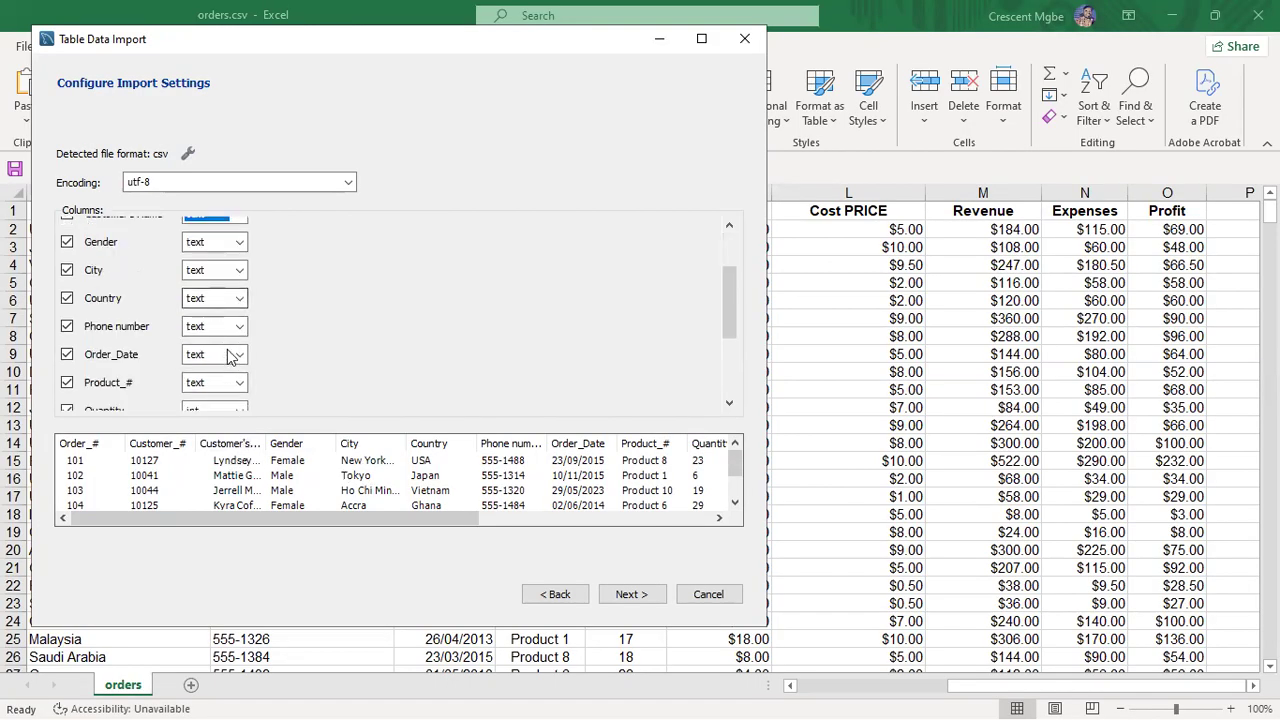
scroll(232, 352, "down", 1)
scroll(226, 305, "down", 3)
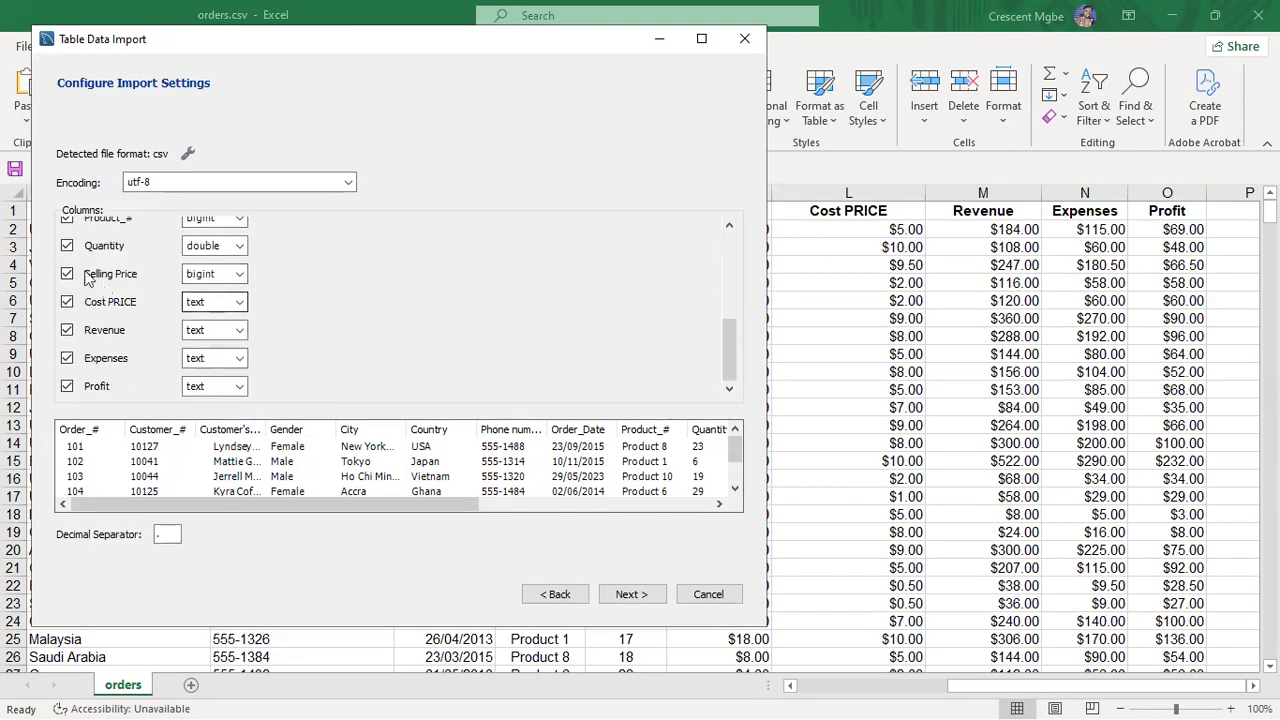
left_click_drag(268, 501, 389, 502)
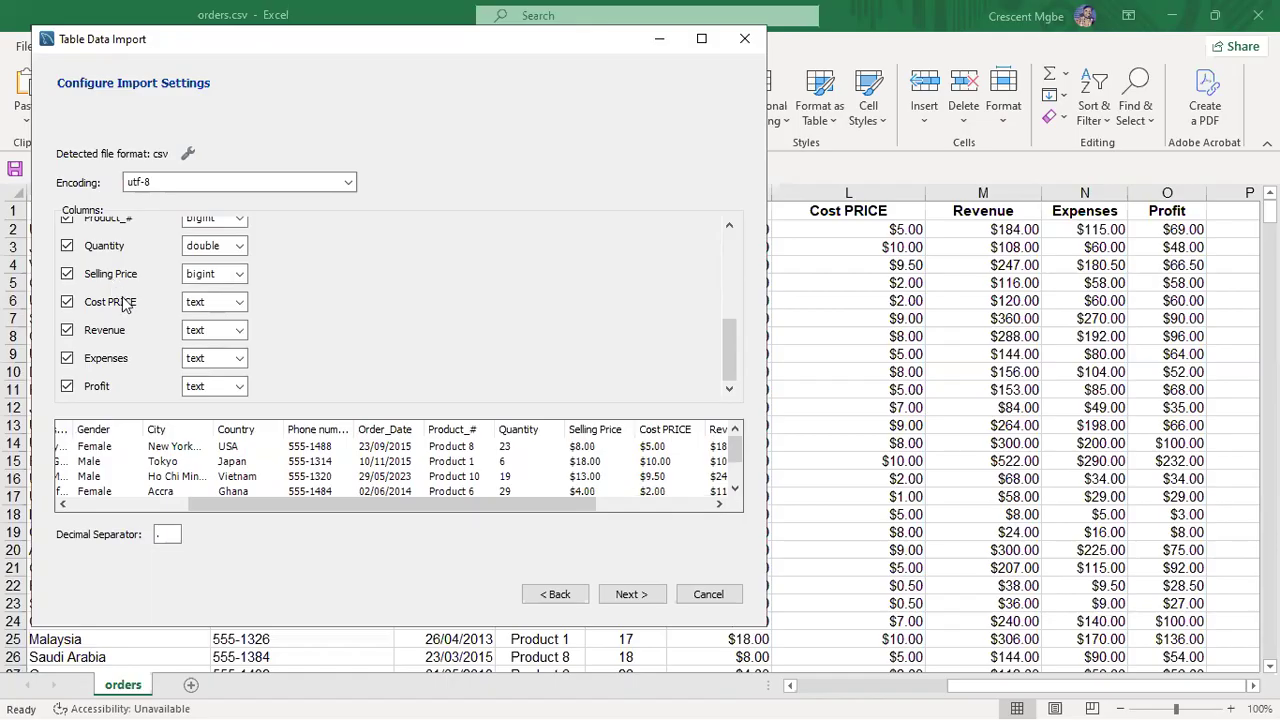
scroll(122, 305, "up", 1)
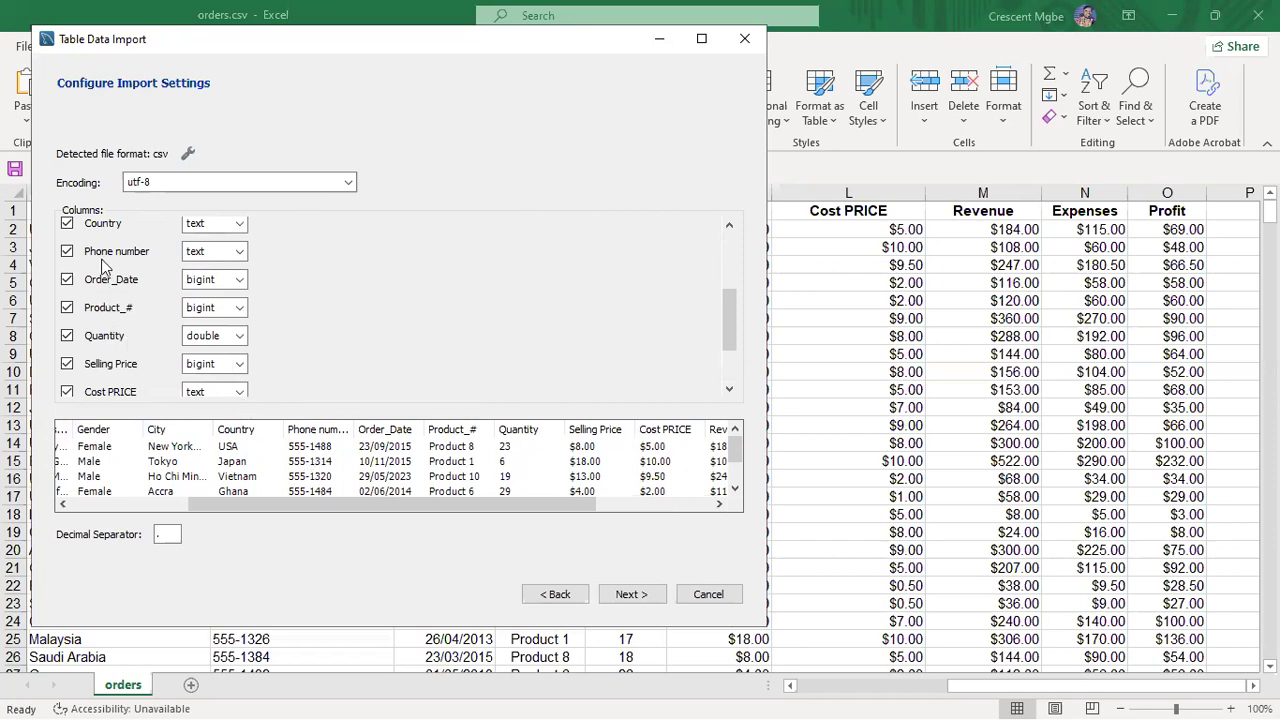
Step: Examine the field types offered for the Phone number column, including int, double, binary, datetime and json
left_click(240, 253)
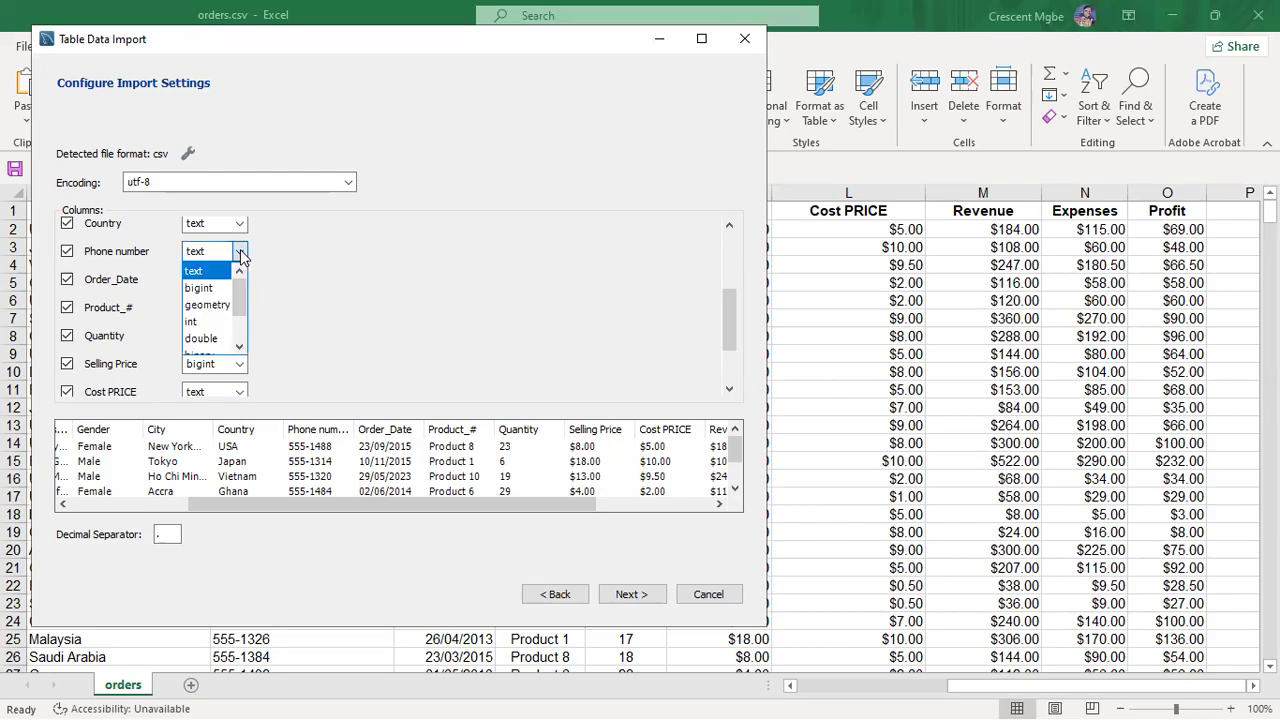
scroll(215, 330, "down", 3)
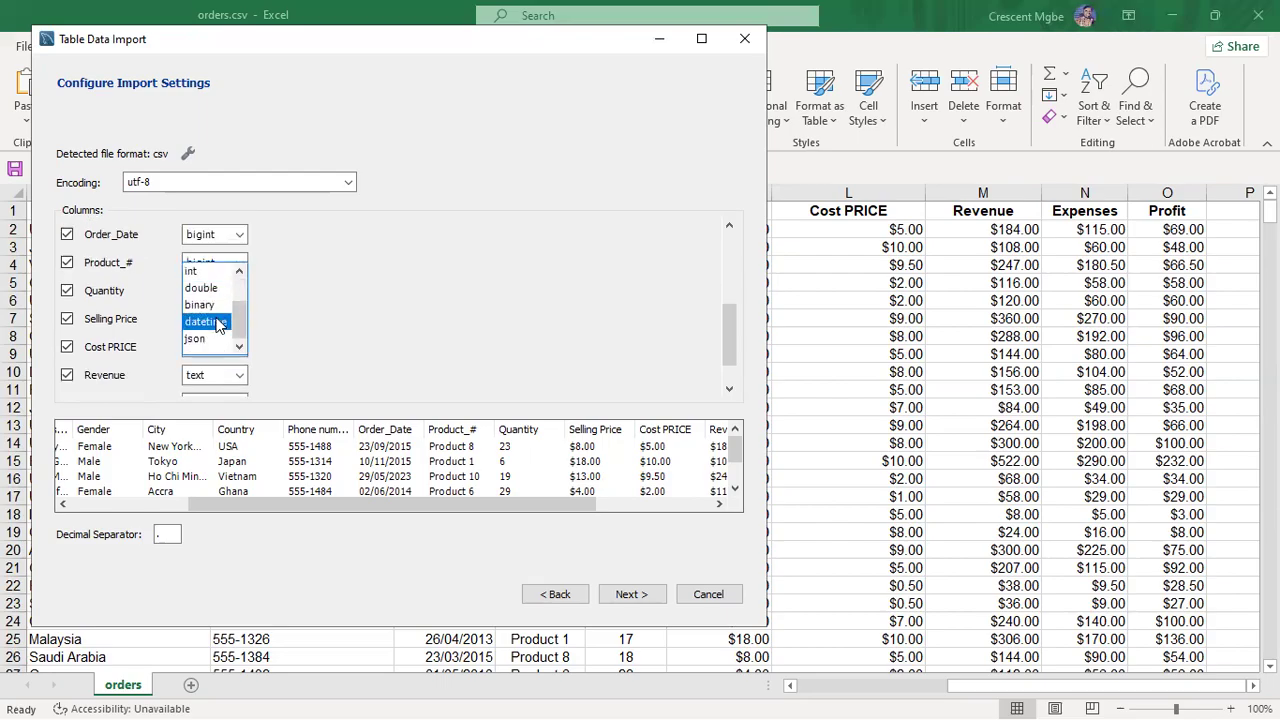
scroll(218, 320, "up", 5)
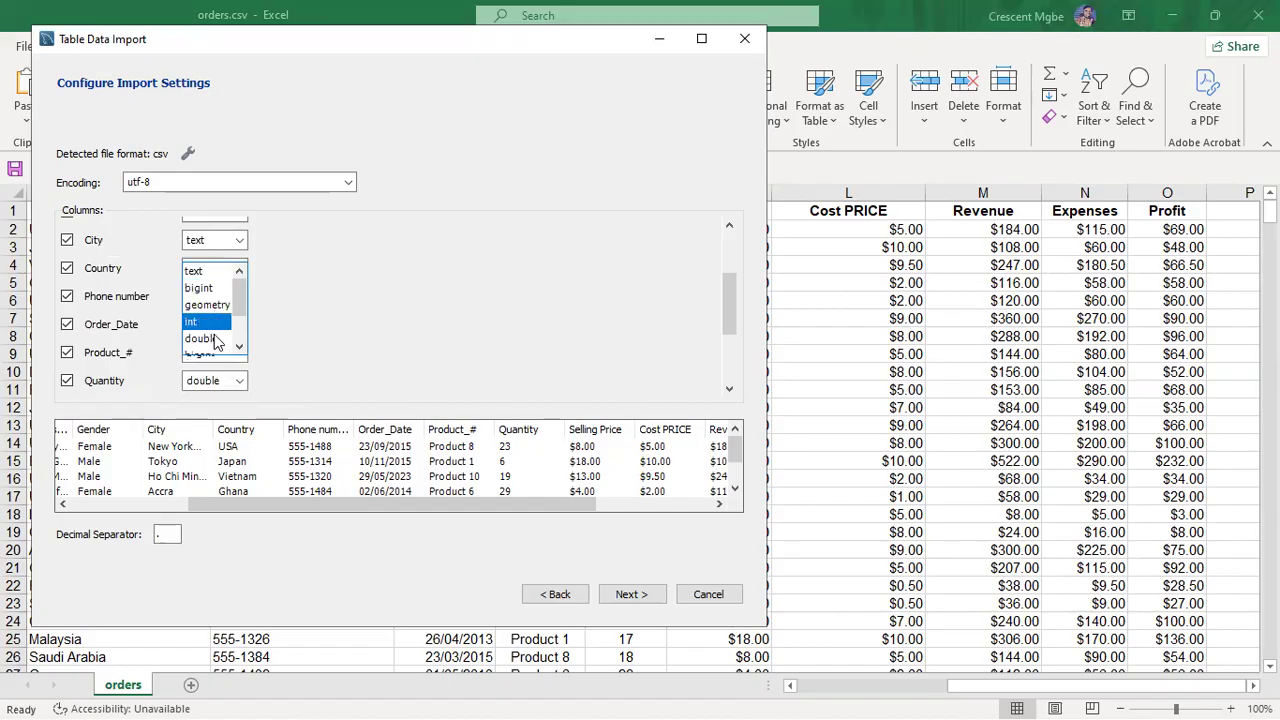
scroll(218, 338, "down", 2)
scroll(216, 334, "up", 3)
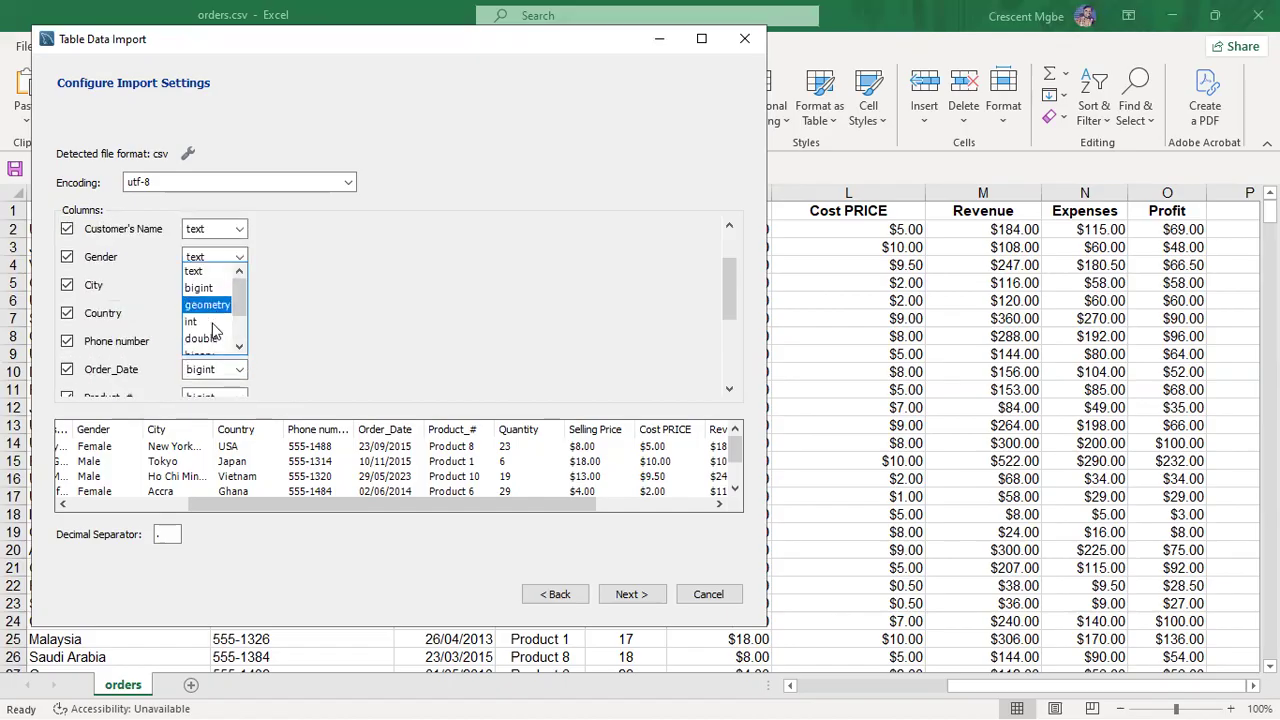
scroll(215, 330, "down", 2)
scroll(215, 332, "down", 1)
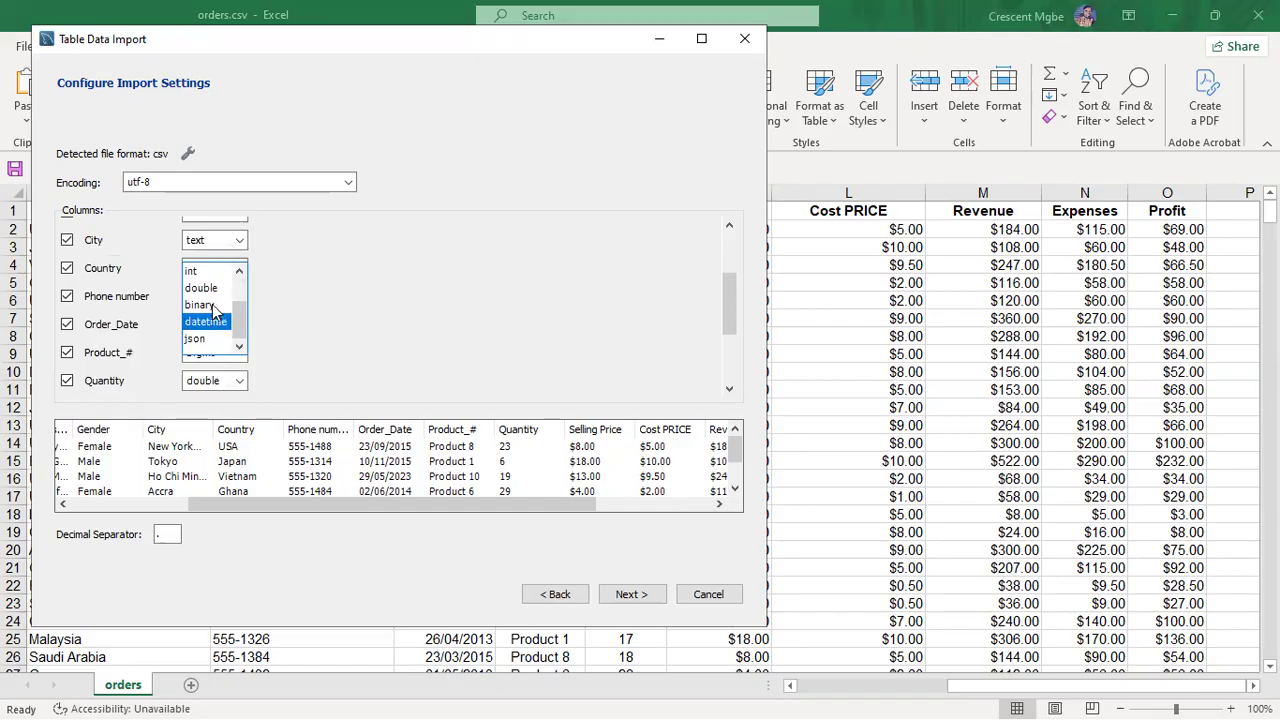
scroll(213, 313, "down", 3)
scroll(369, 281, "up", 6)
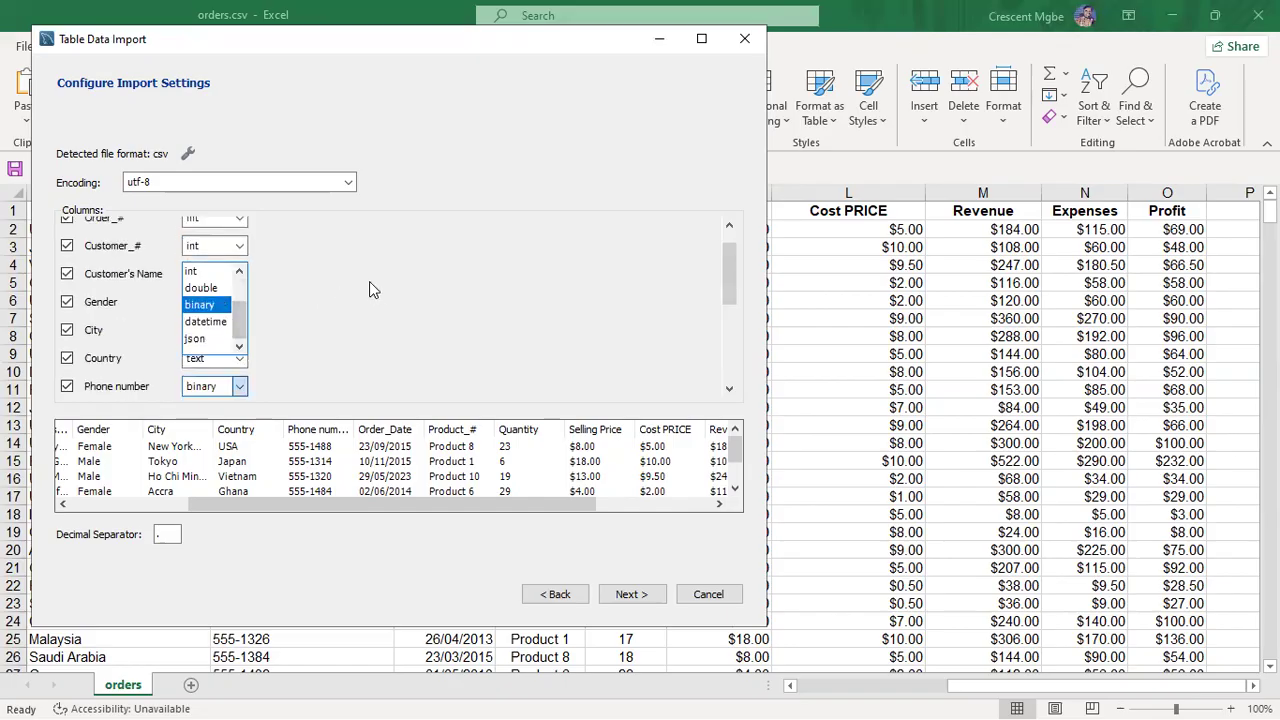
left_click(369, 281)
scroll(226, 296, "down", 3)
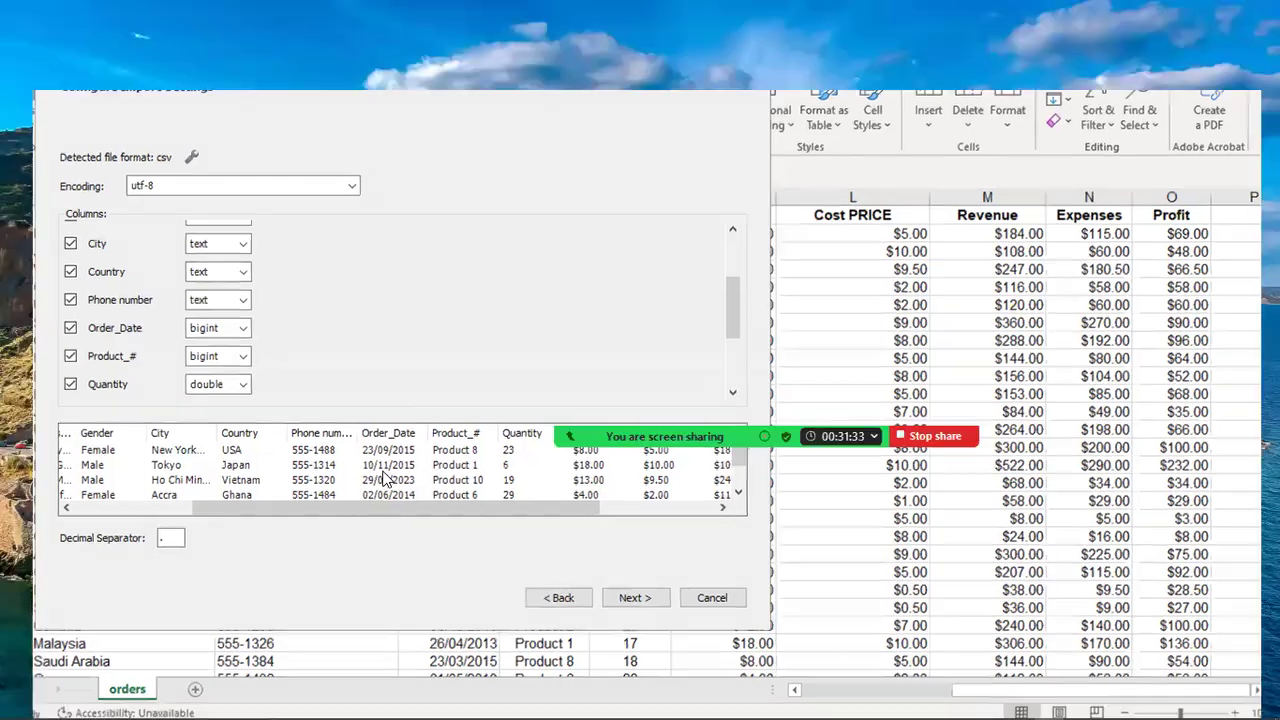
Step: Switch to the orders.csv sheet in Excel and go to the empty rows below the last record
key("super+Tab")
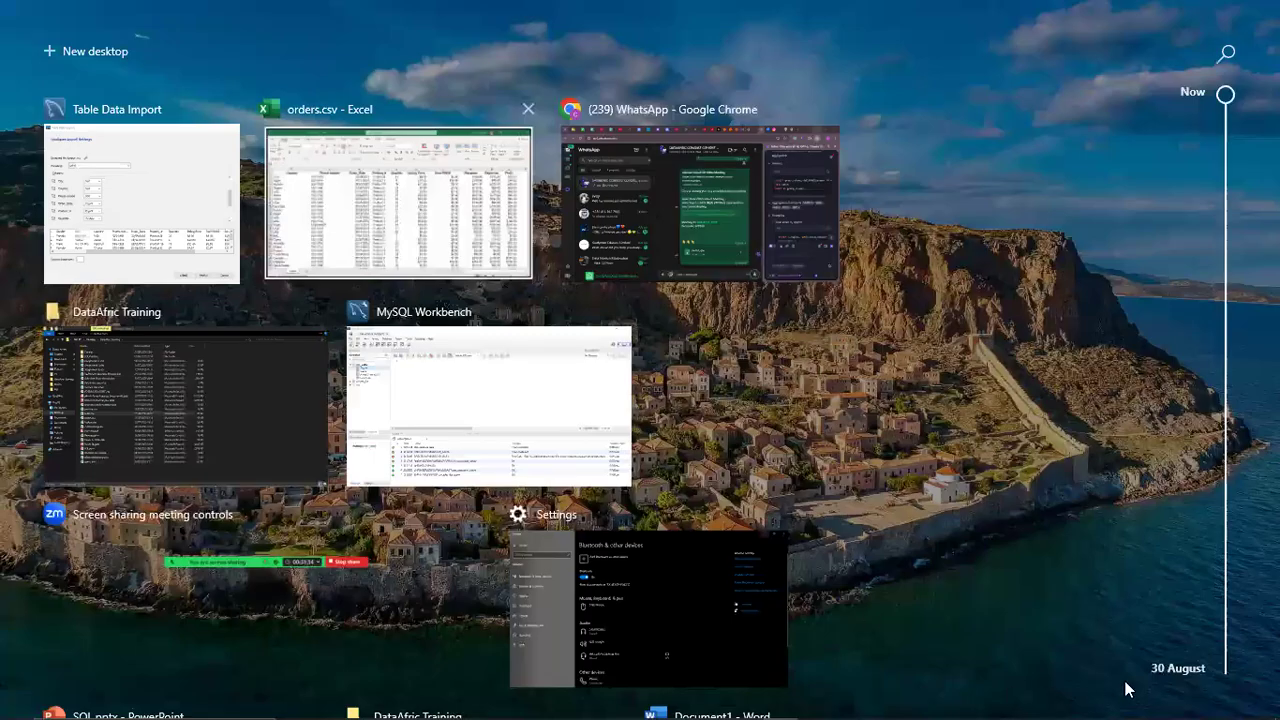
left_click(1152, 583)
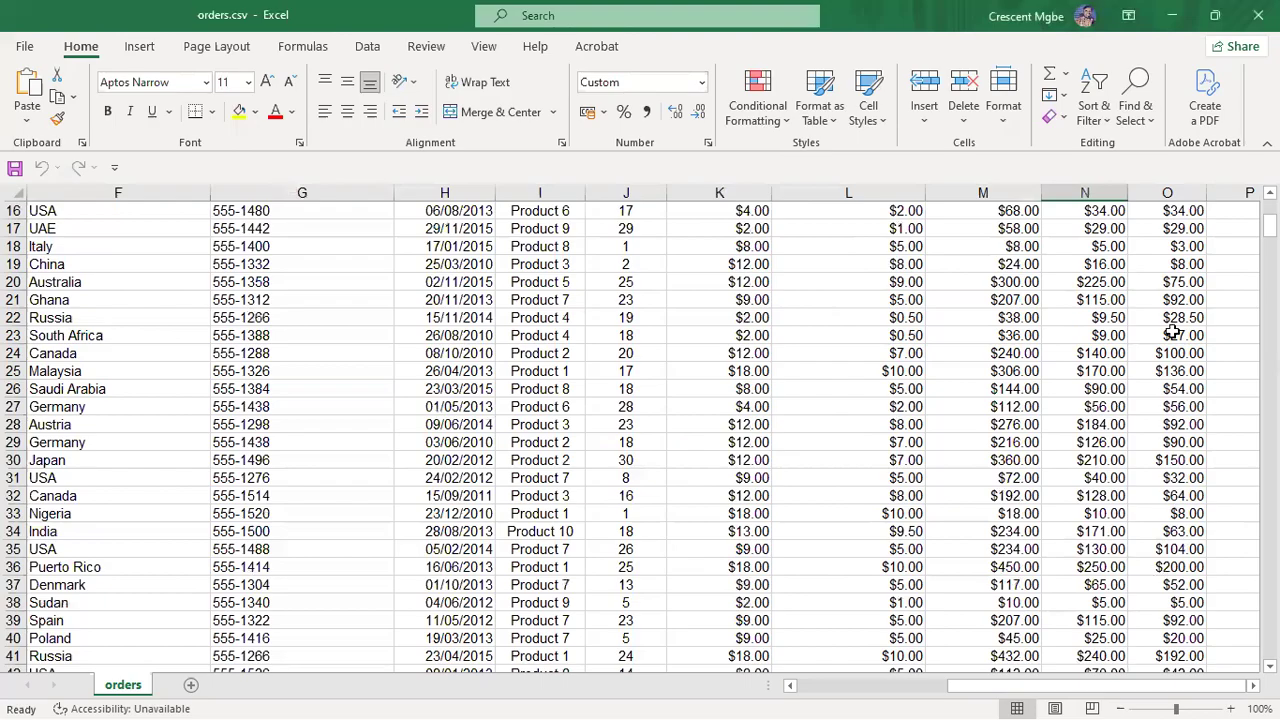
left_click(1249, 368)
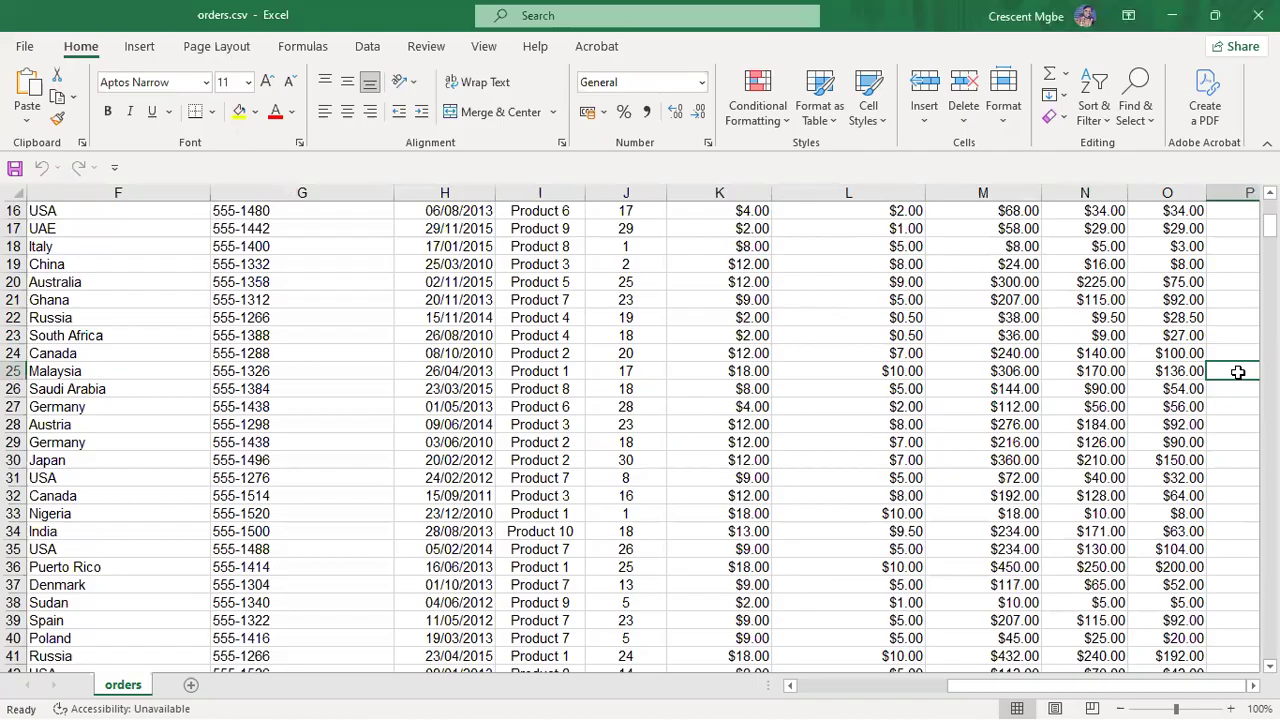
key("Up")
key("Left")
key("Left")
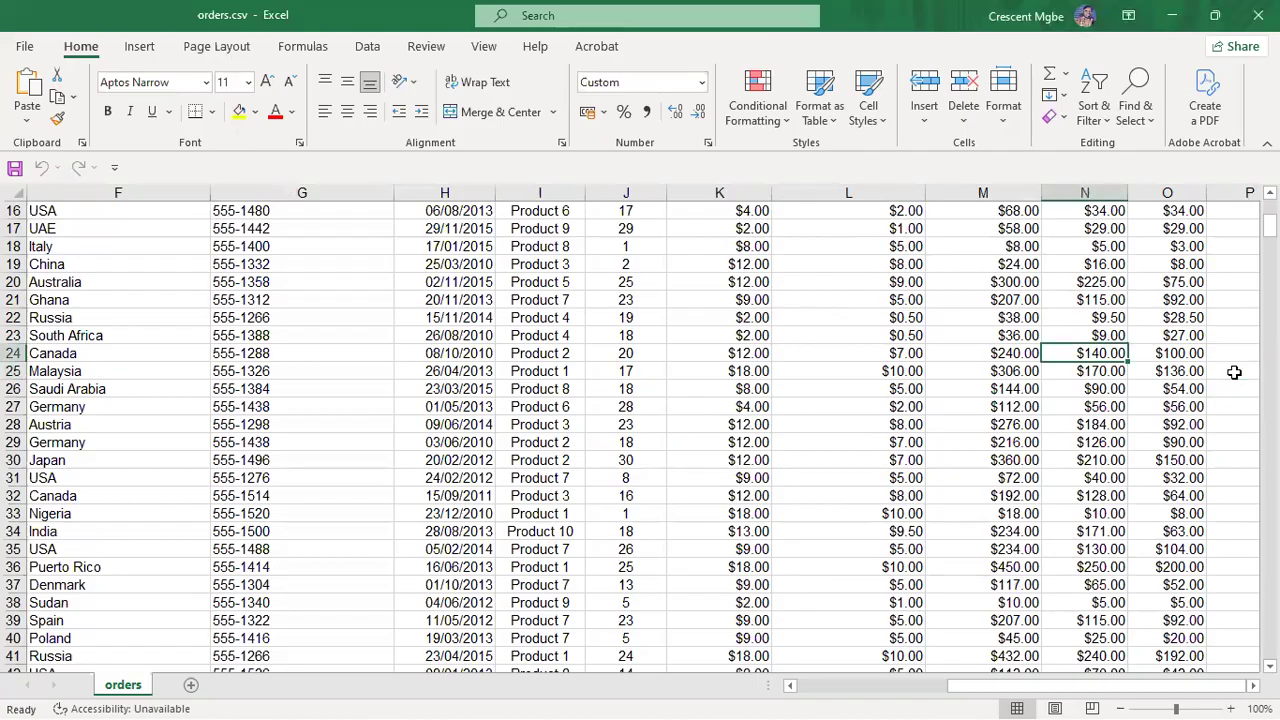
scroll(1234, 372, "down", 20)
key("ctrl+Down")
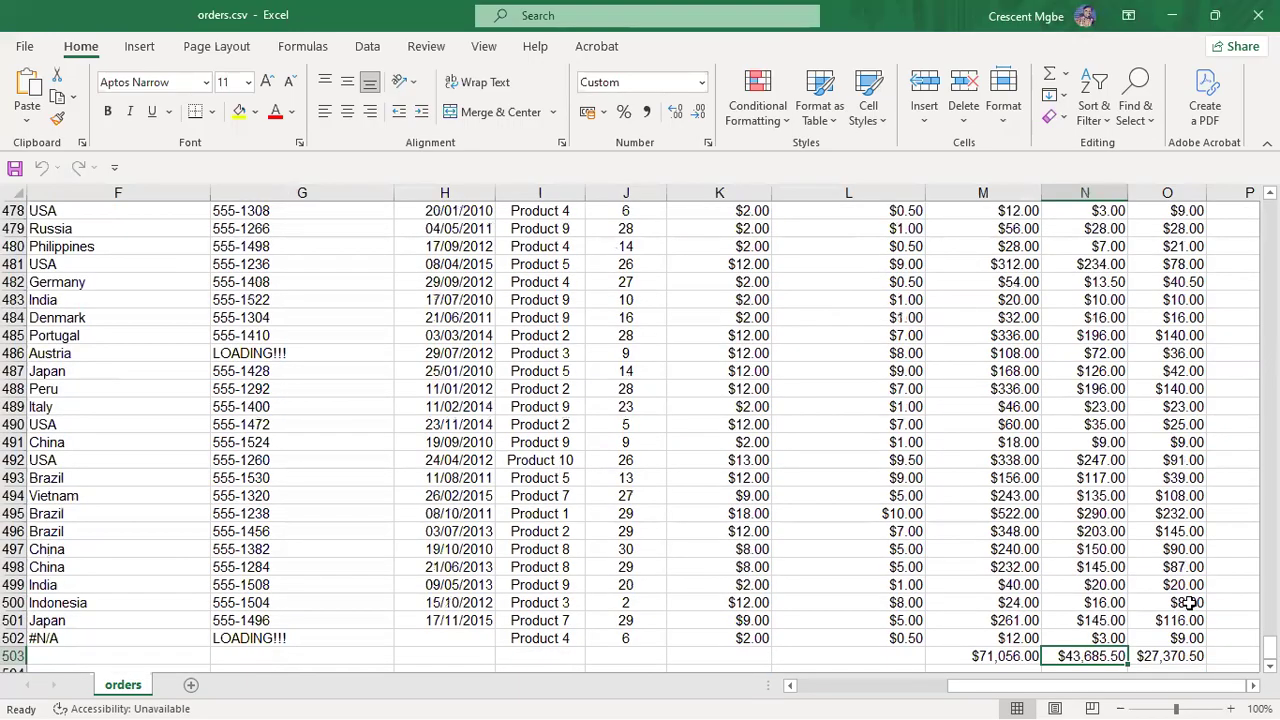
scroll(866, 483, "down", 8)
Step: Enter the sample date 27/09/2025 in cell I510, below the order data
left_click(542, 352)
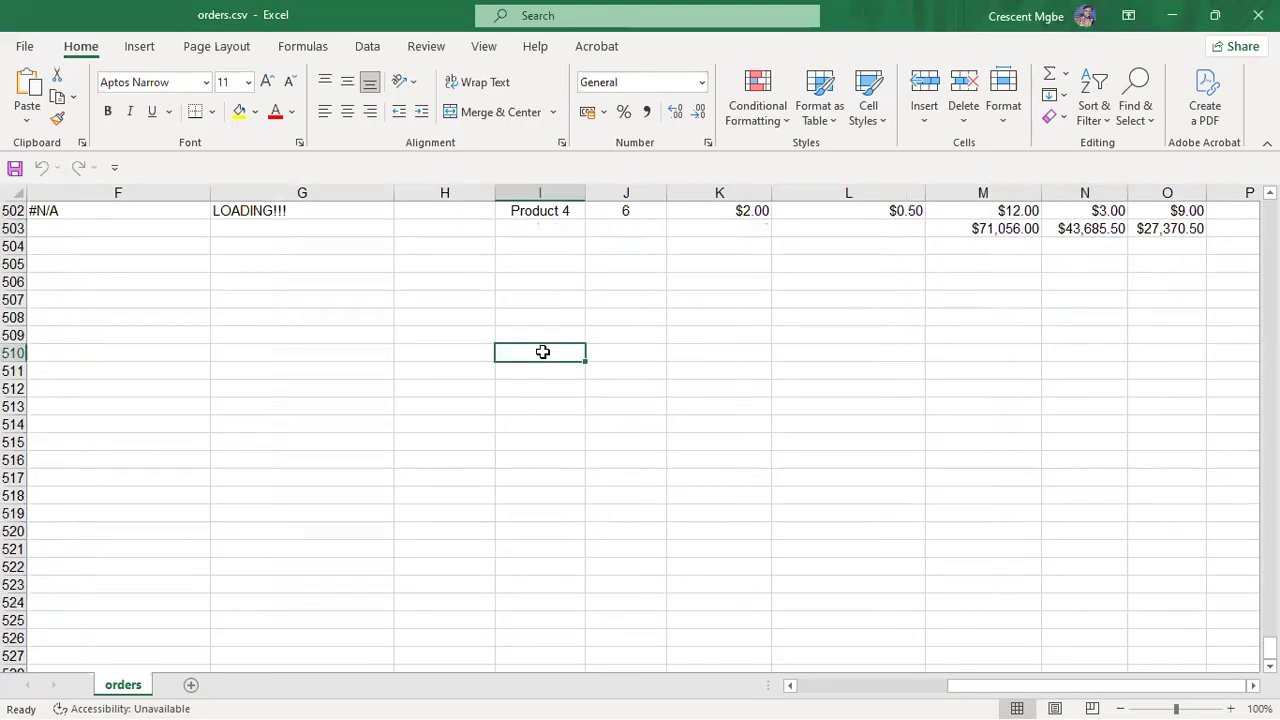
type("27")
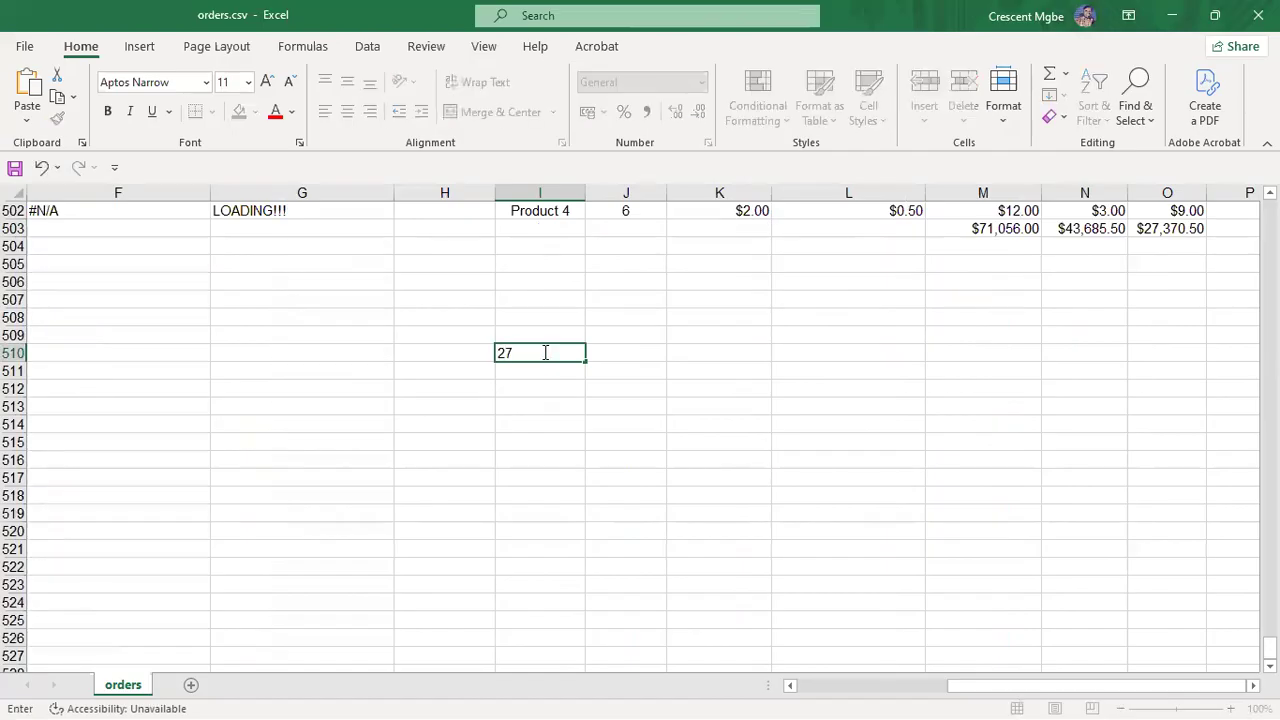
type("/09/2025")
key("Return")
key("Right")
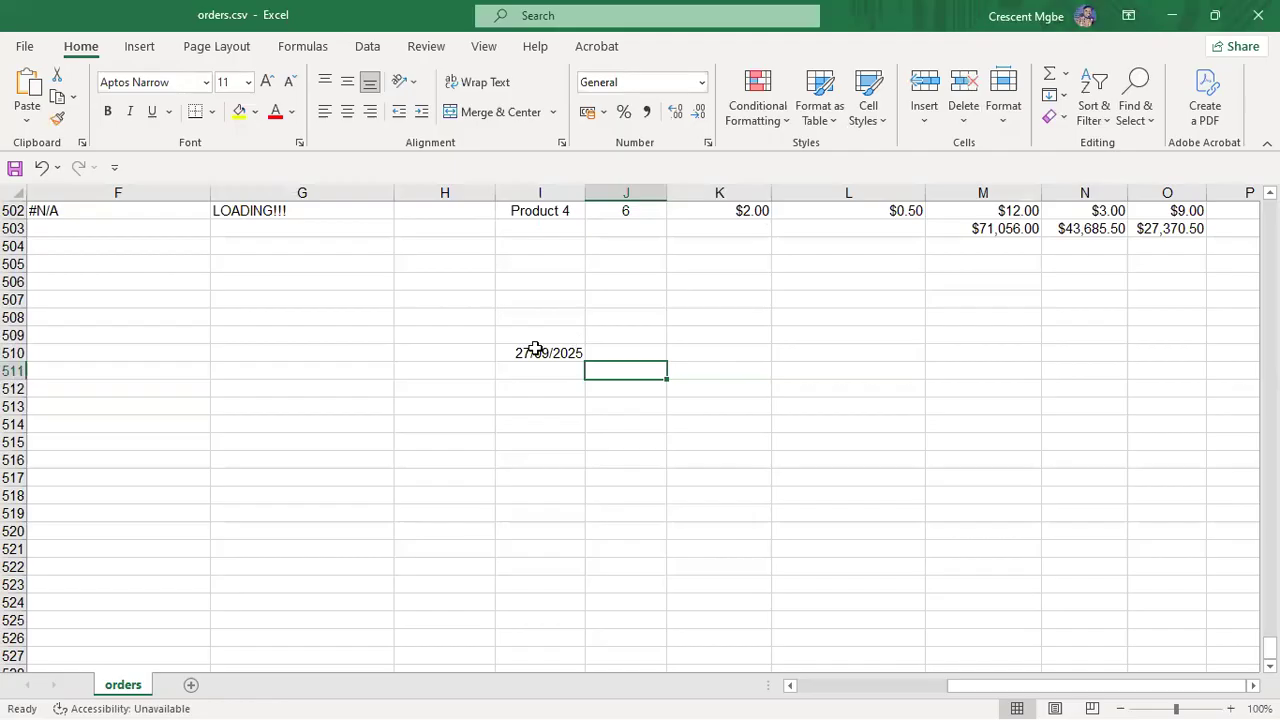
Step: Enter the same sample date in cell K510, in year-month-day order with hyphens
left_click(748, 353)
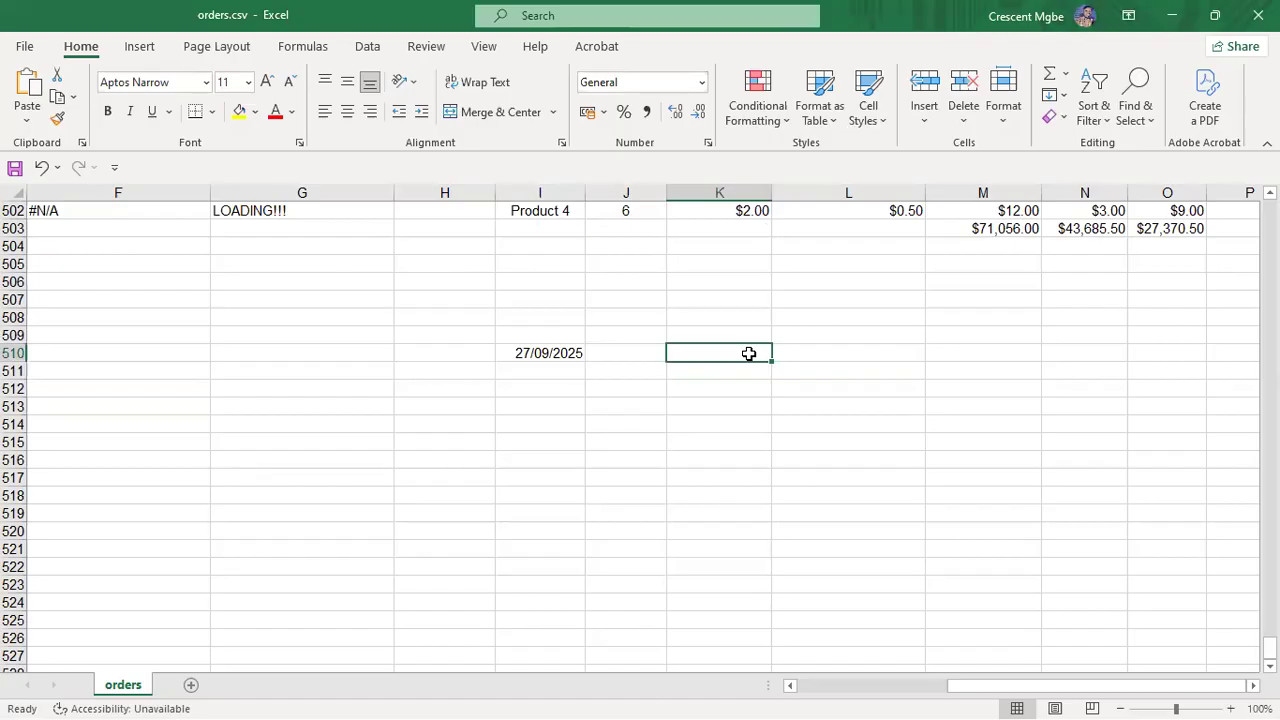
type("2025")
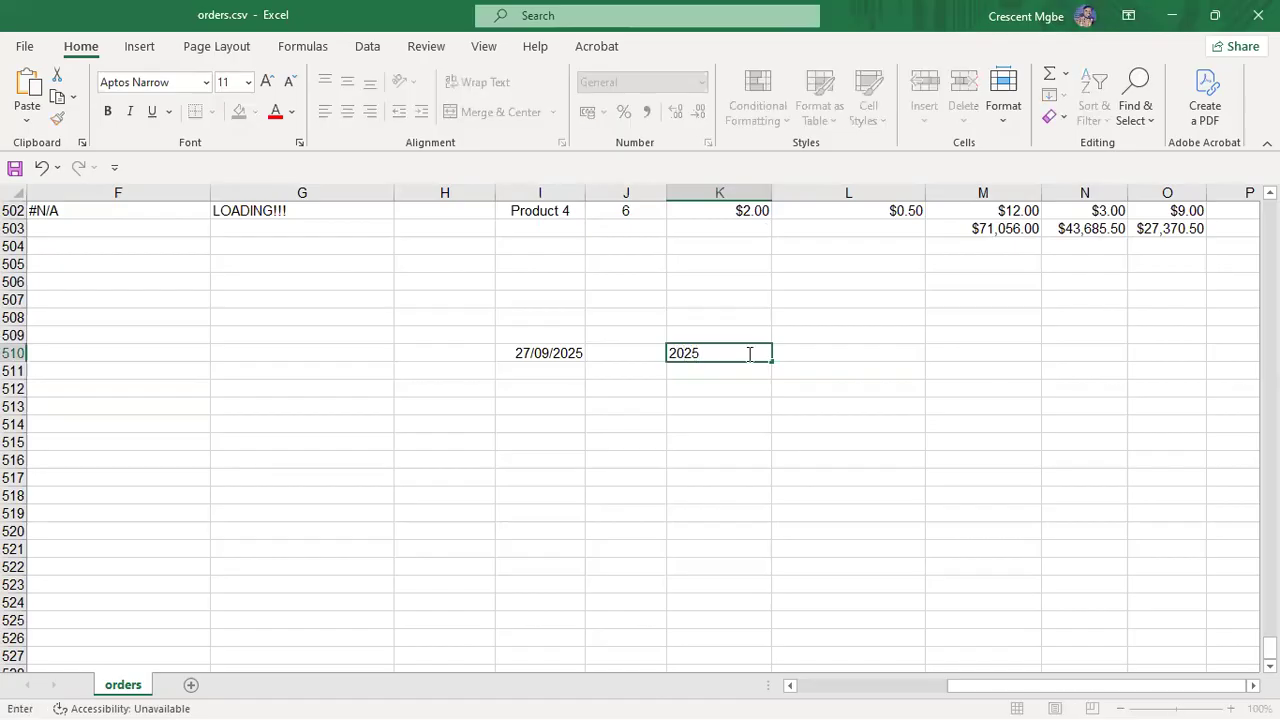
type("-09-")
type("2")
key("Return")
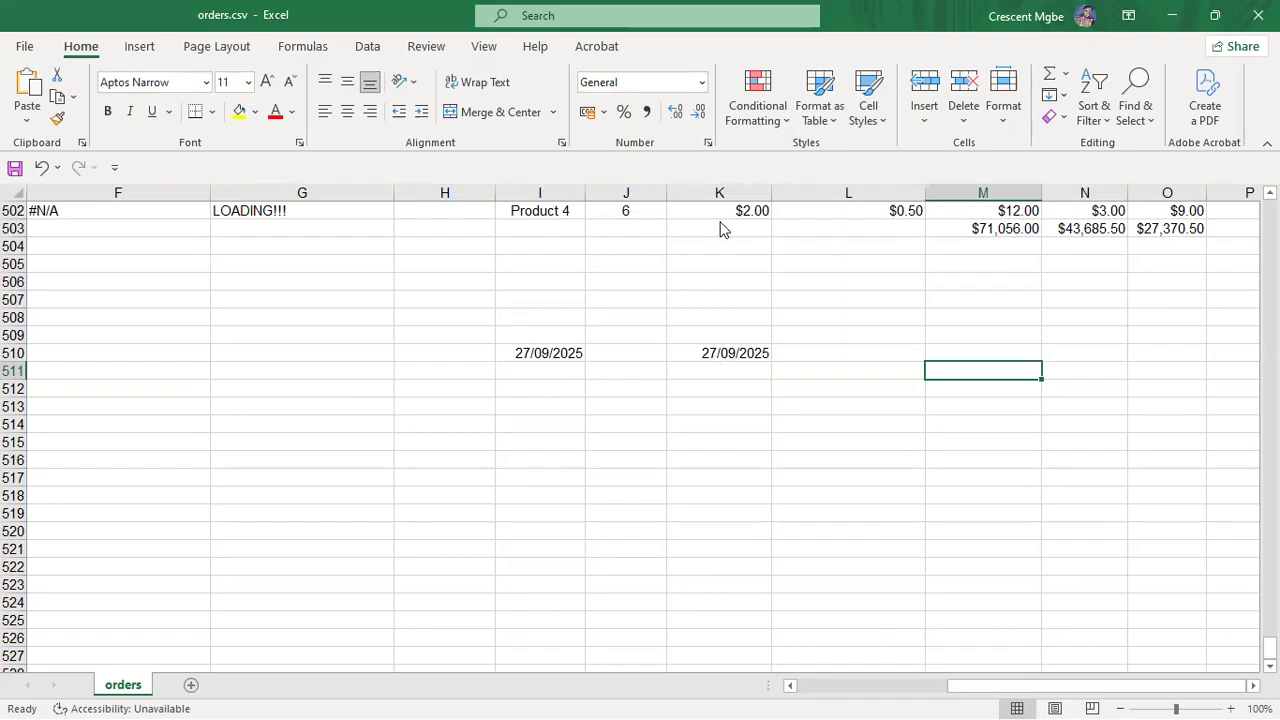
left_click(736, 355)
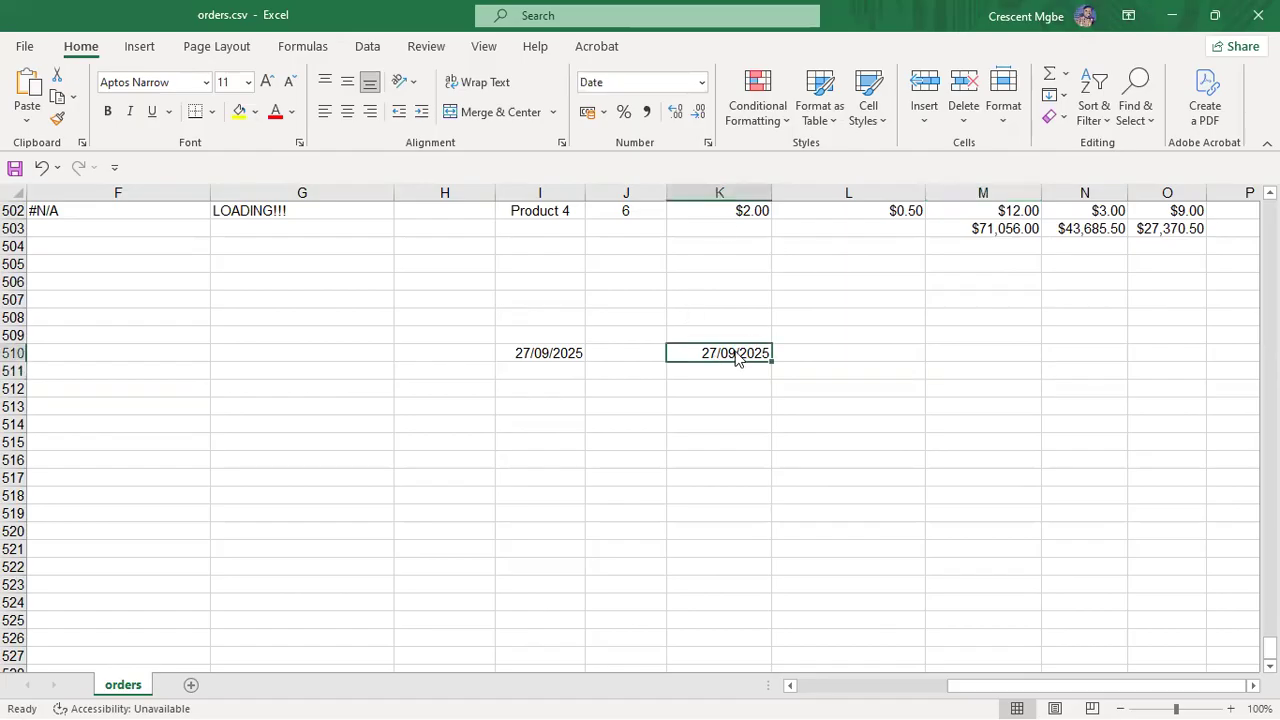
Step: Write 2025-09-27 in cell L510 as an example of the year-month-day date format
left_click(837, 357)
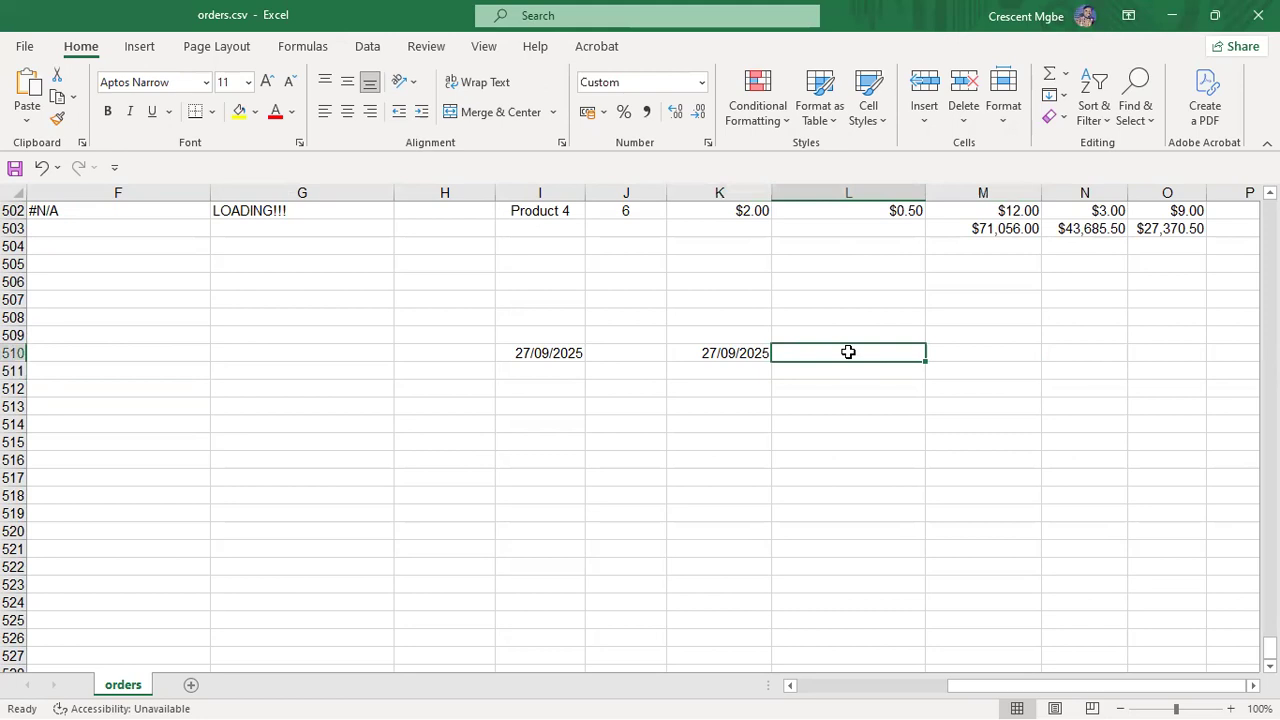
type("d")
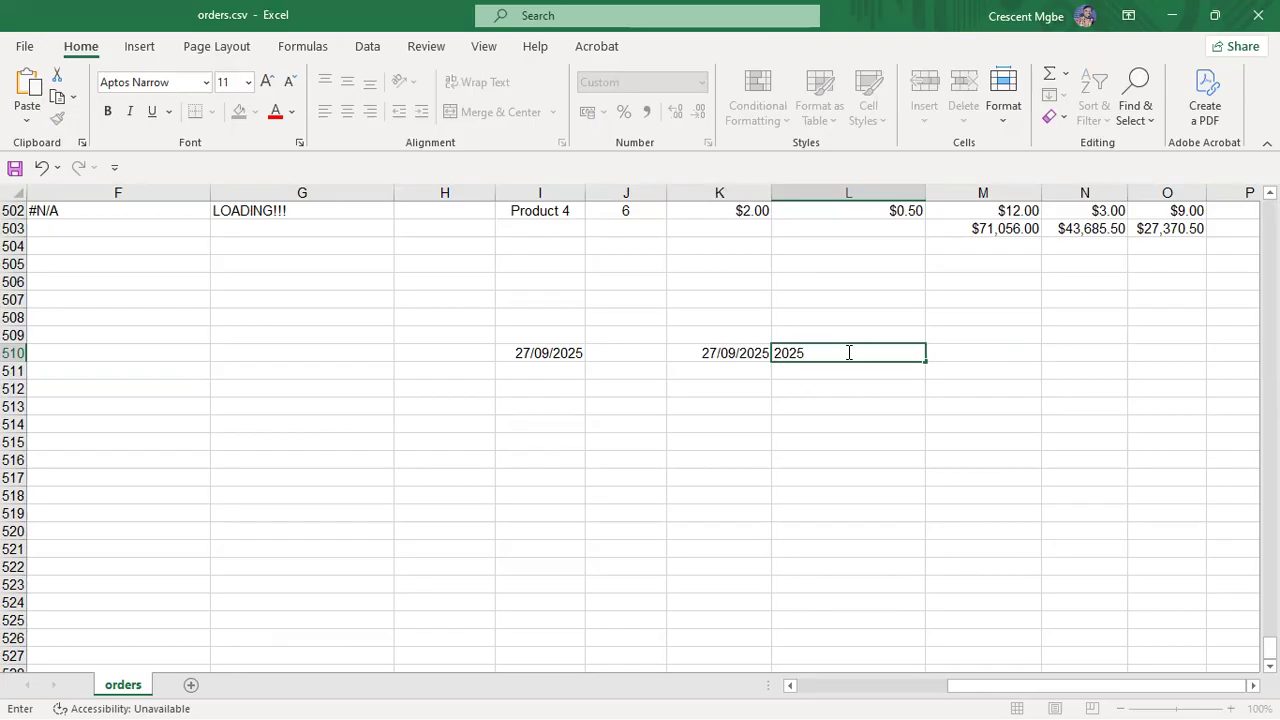
type("09-27")
Step: Return to MySQL Workbench's Table Data Import wizard and set the Order_Date field type to datetime
key("super+Tab")
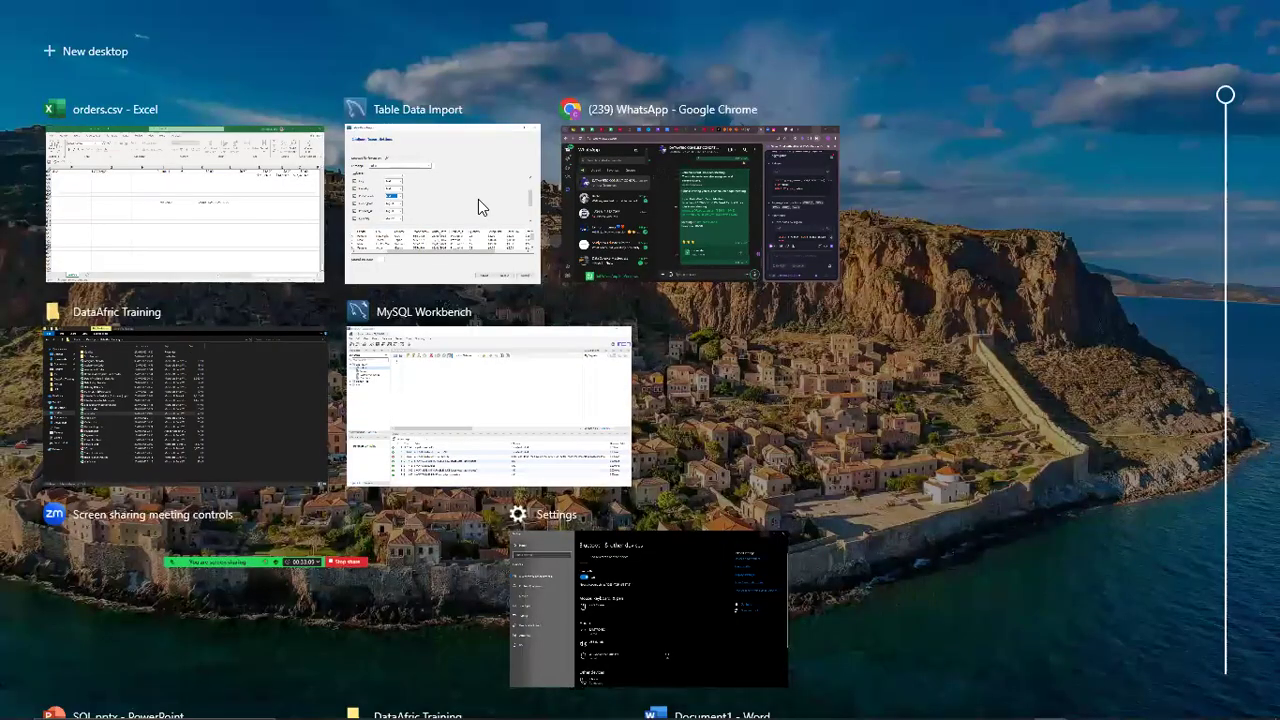
left_click(478, 200)
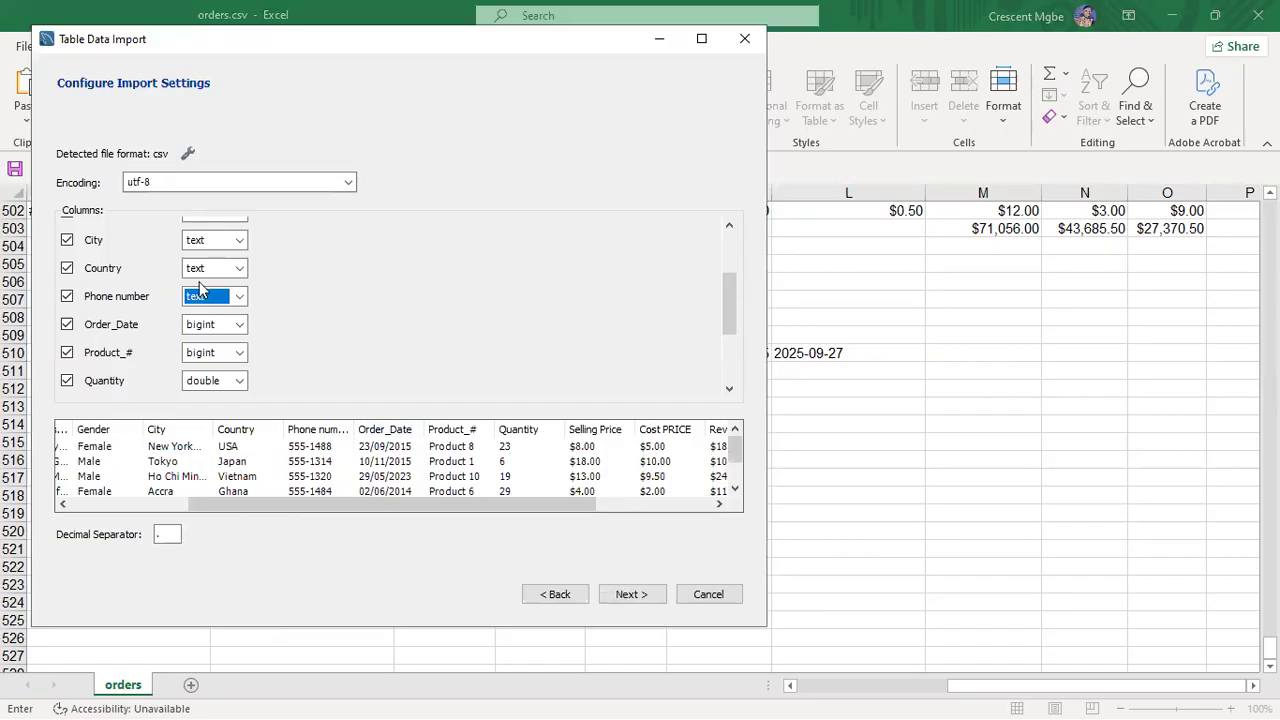
left_click(240, 326)
scroll(240, 373, "up", 1)
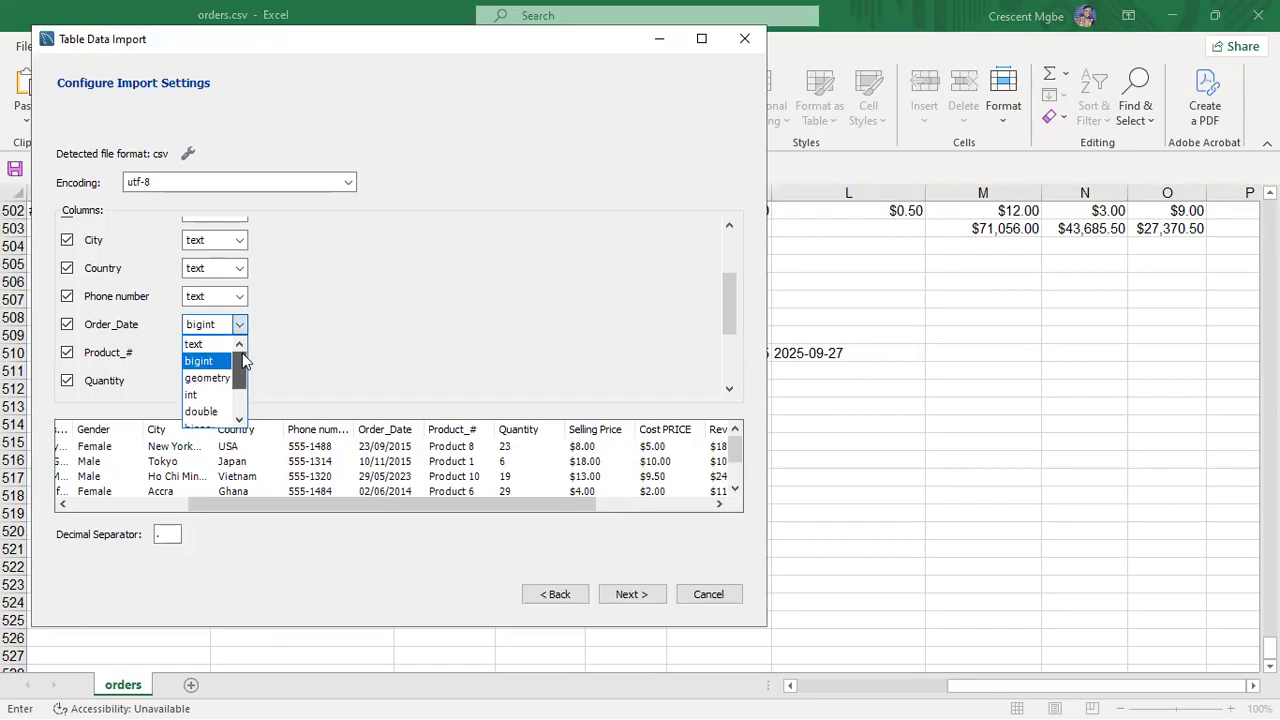
scroll(242, 368, "down", 3)
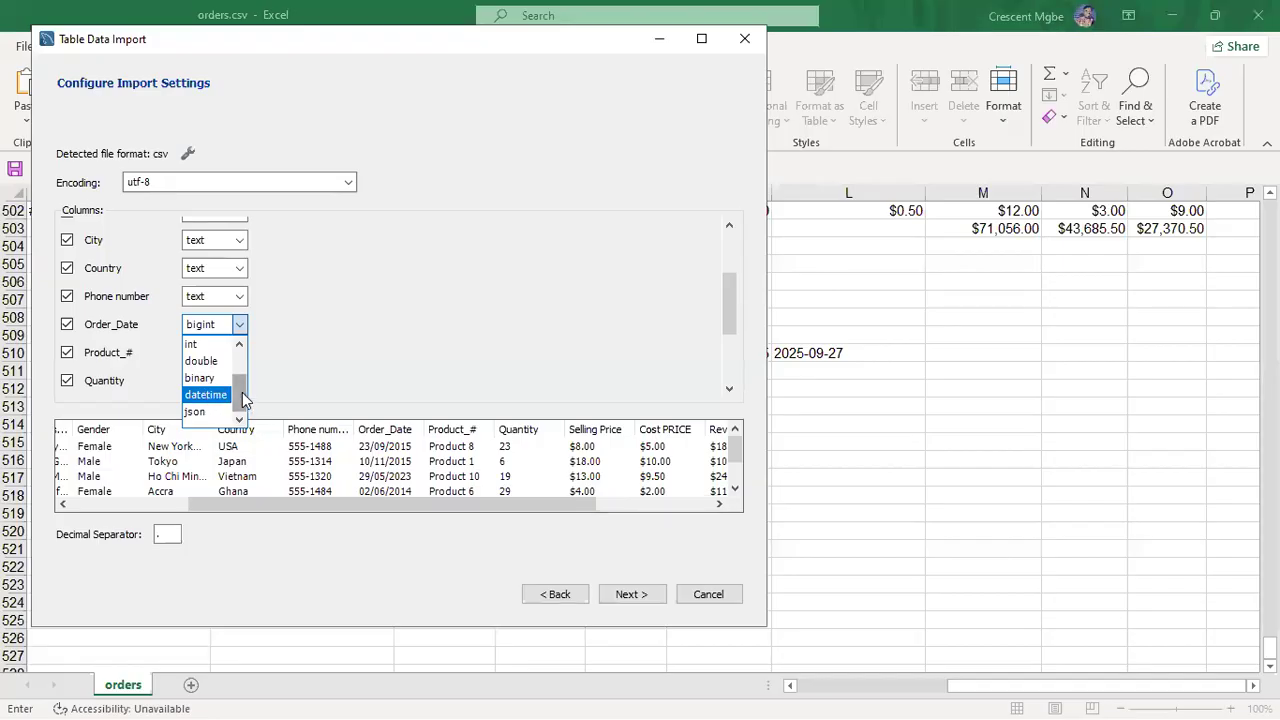
mouse_move(242, 398)
left_mouse_down()
mouse_move(242, 362)
mouse_move(242, 395)
left_mouse_up()
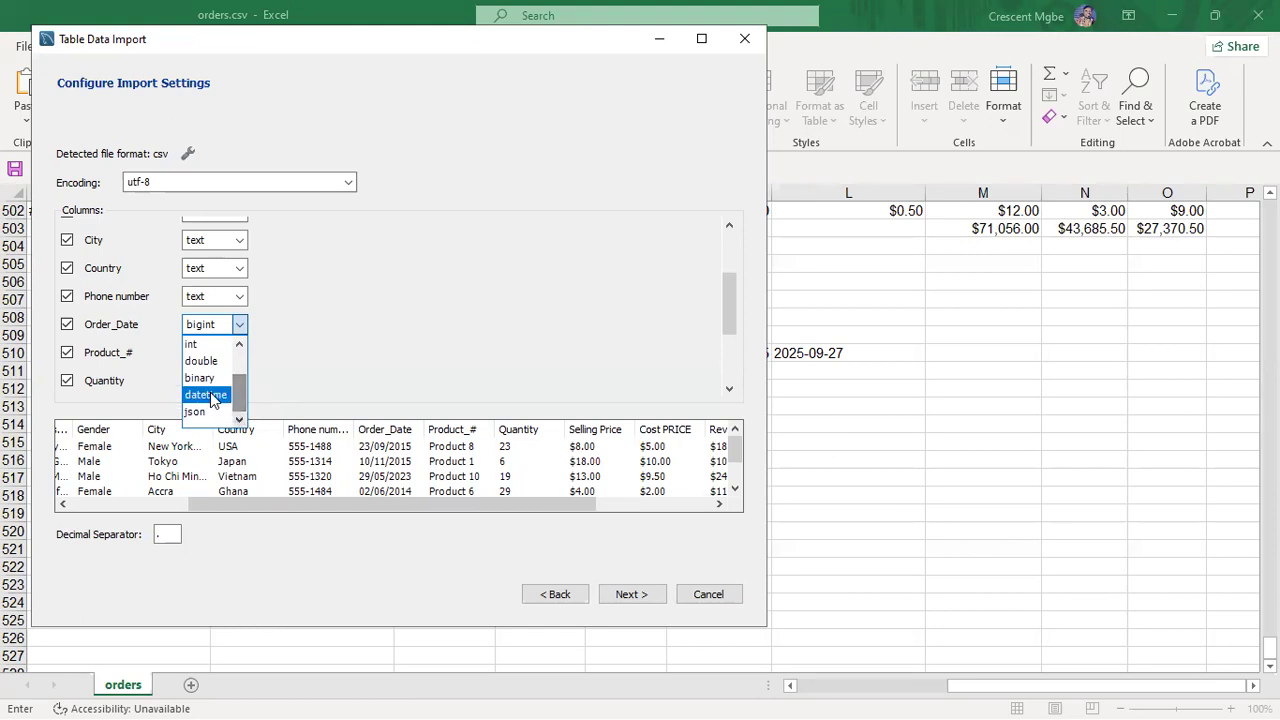
left_click(207, 394)
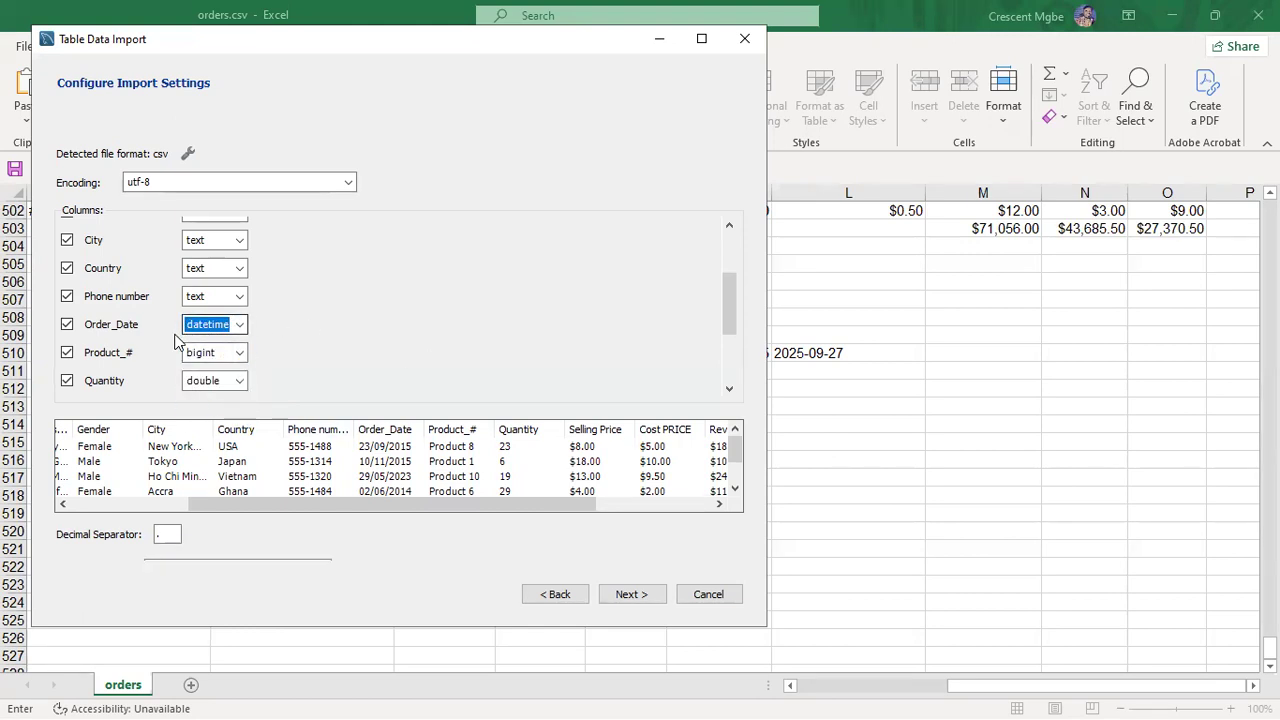
Step: Check the Order_Date and Product_# values in the data preview and set the Product_# field type to text
scroll(398, 465, "down", 1)
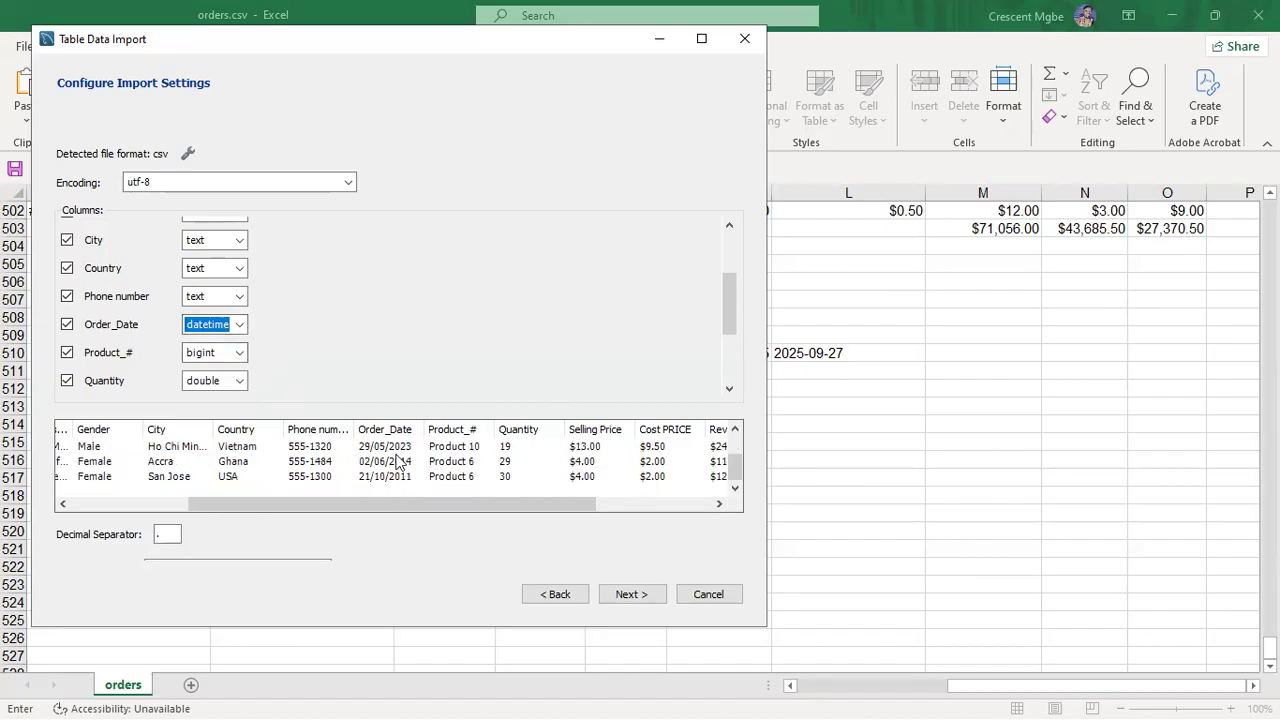
scroll(393, 465, "up", 1)
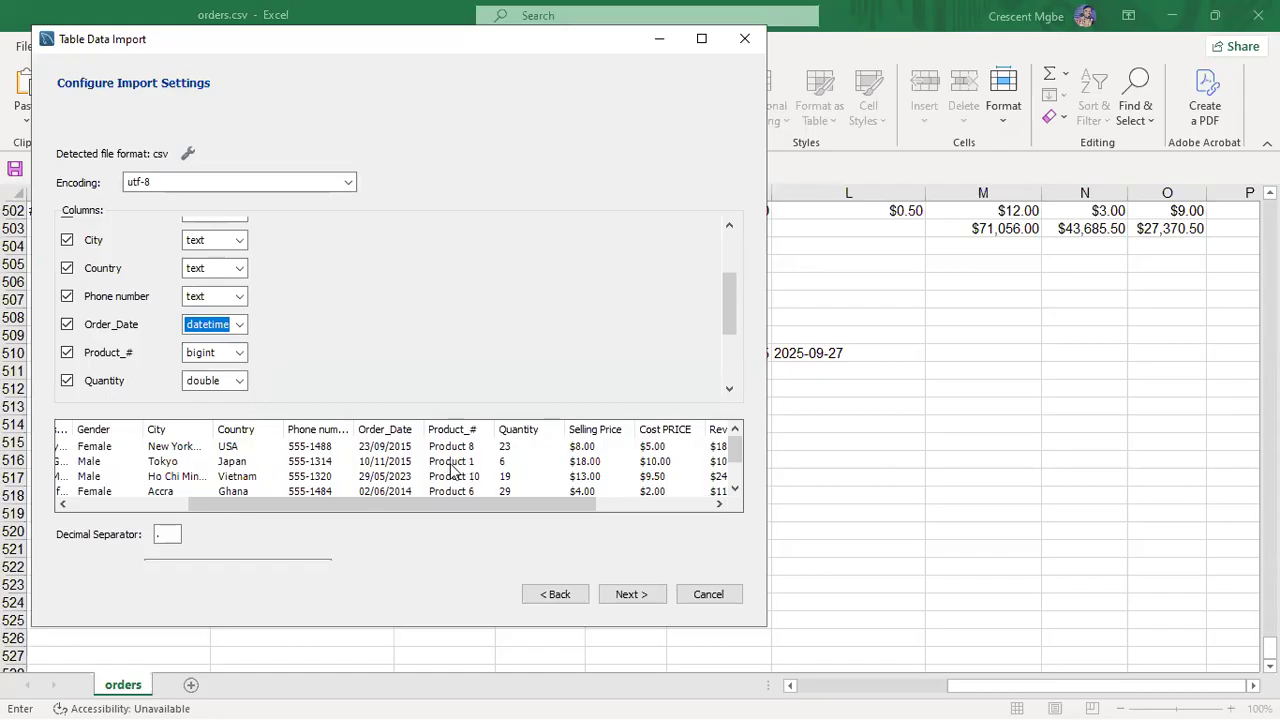
left_click(242, 352)
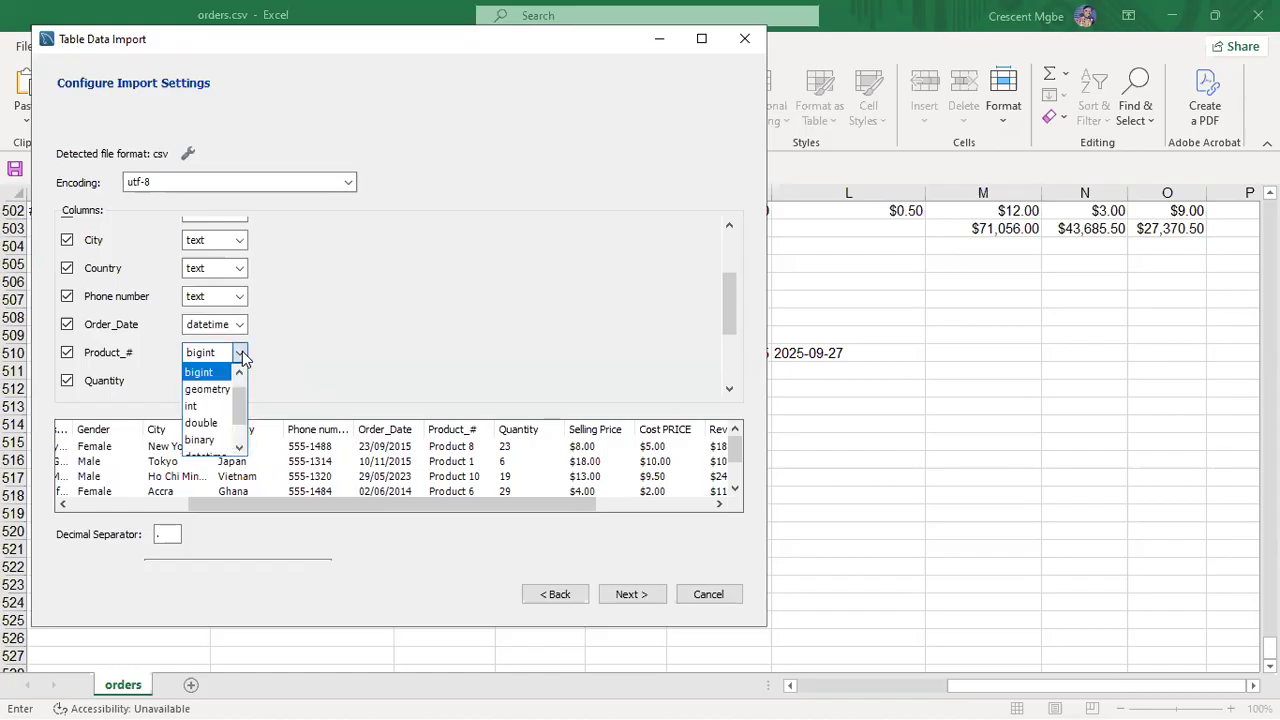
left_click_drag(241, 400, 240, 386)
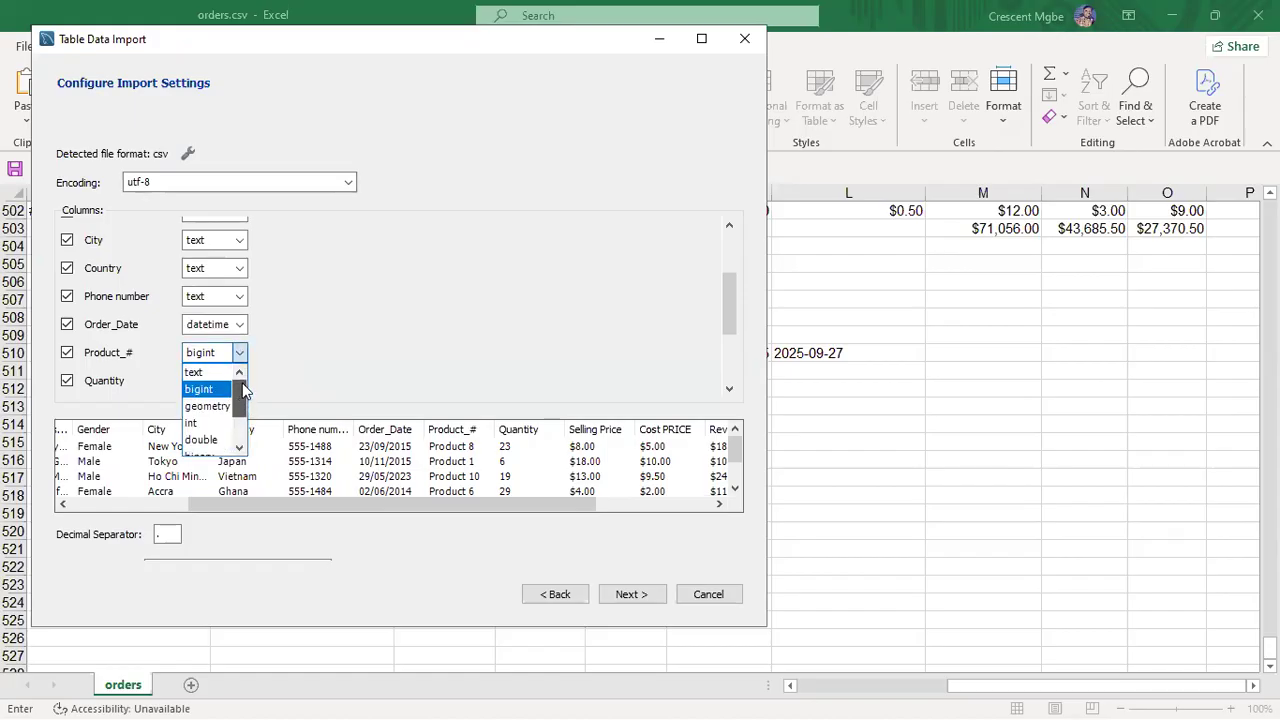
left_click(194, 372)
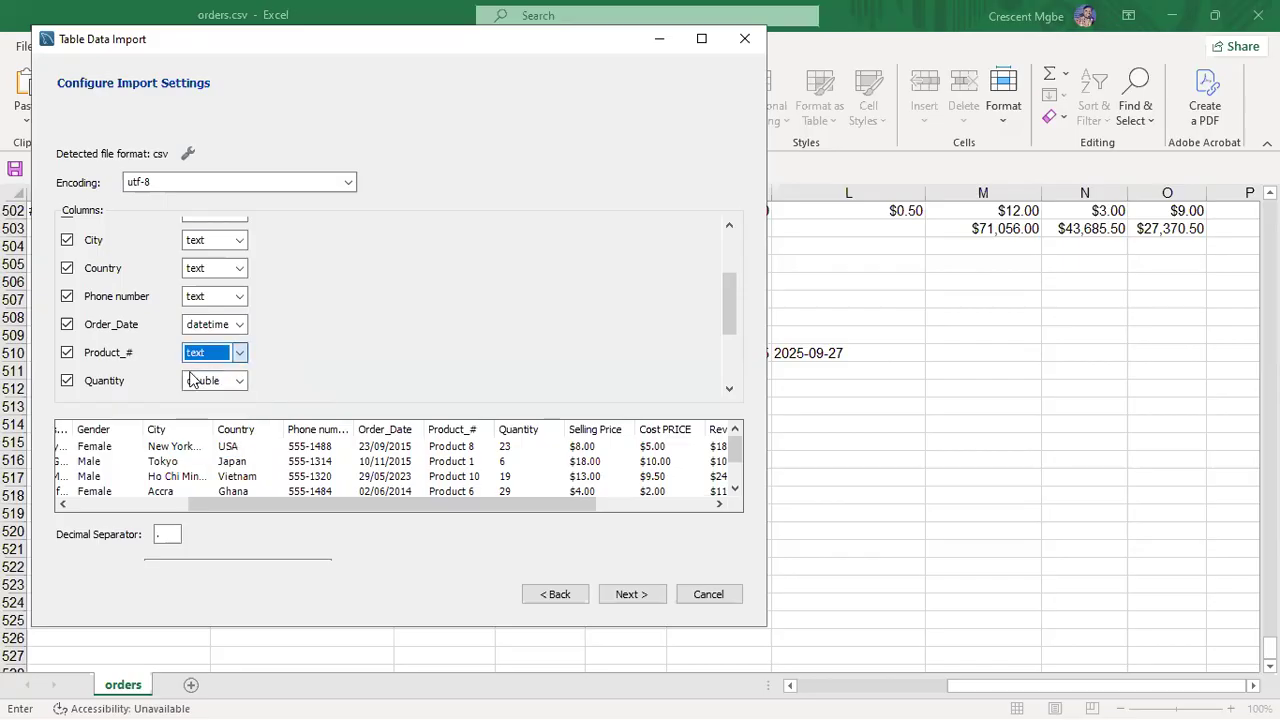
Step: Compare the Quantity values in the data preview and set the Quantity field type to int
left_click_drag(446, 506, 549, 506)
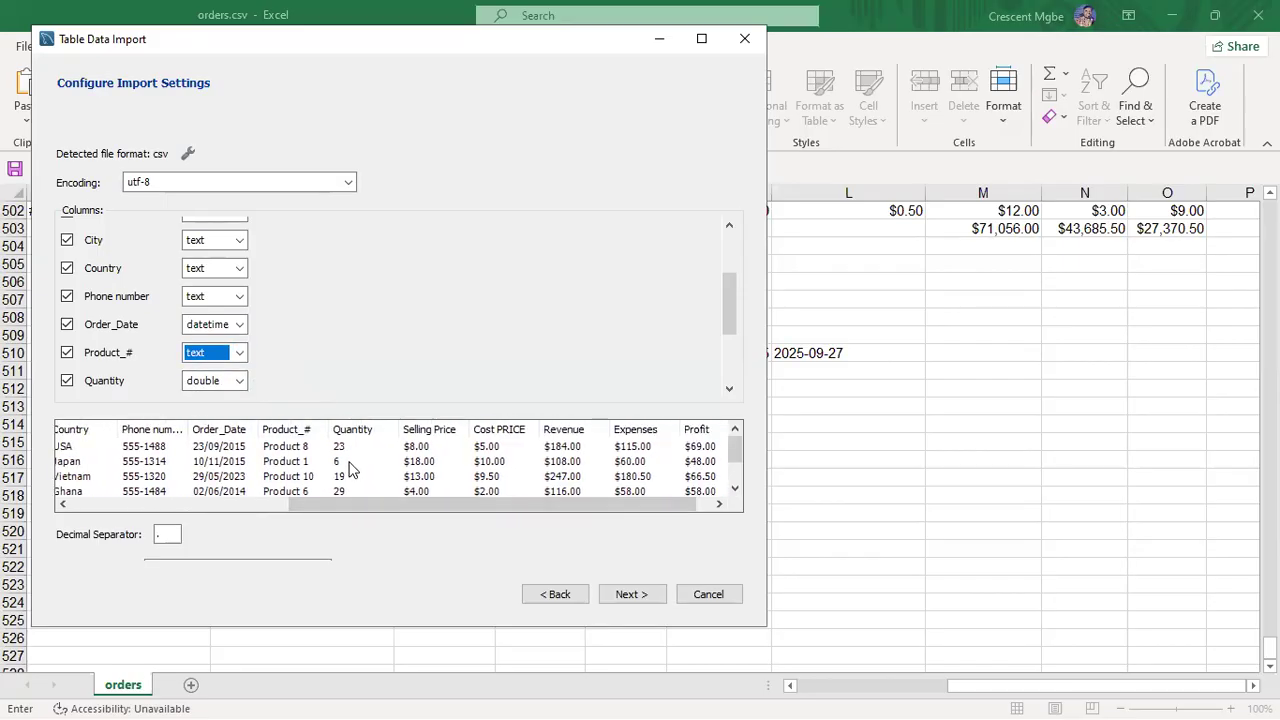
scroll(270, 290, "down", 2)
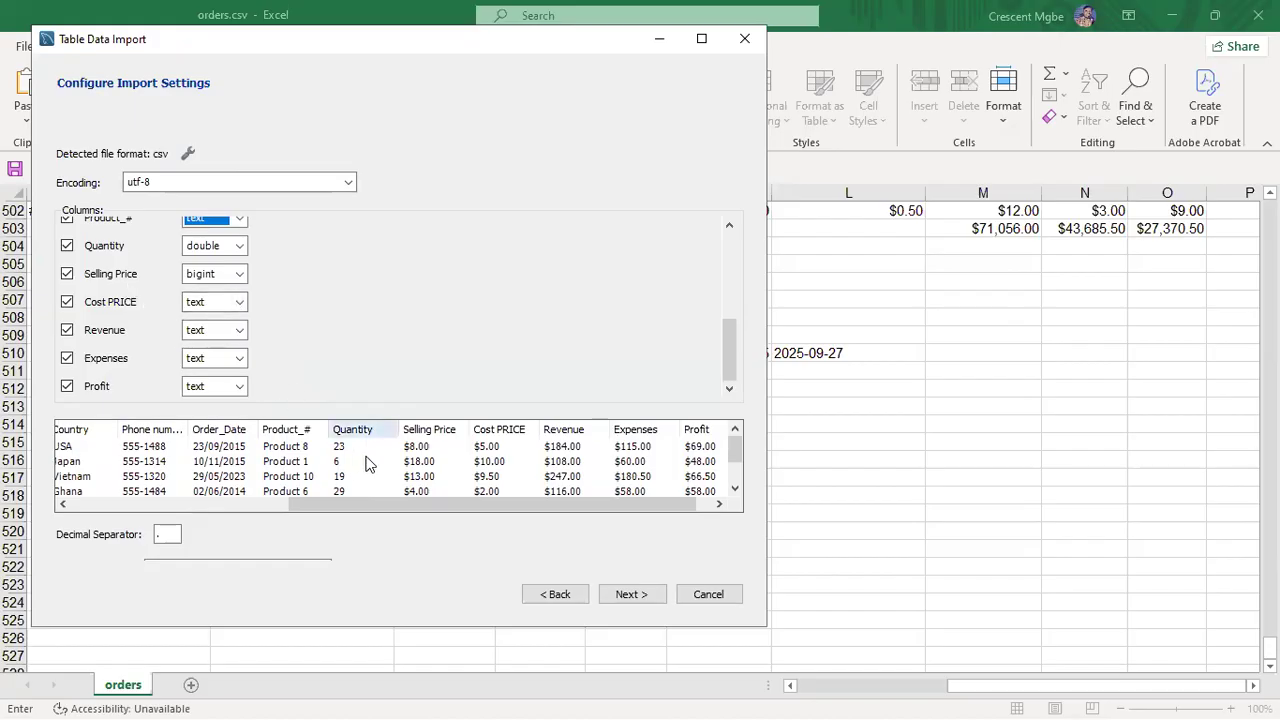
left_click(240, 245)
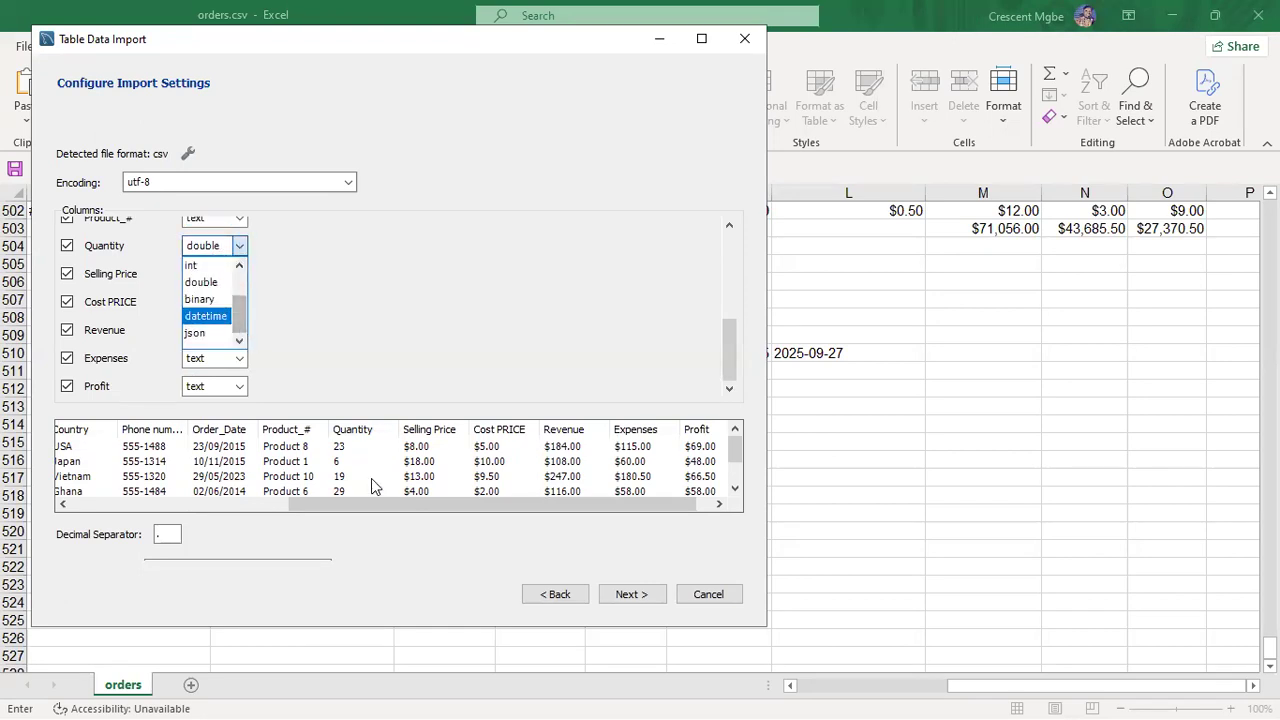
left_click(407, 310)
scroll(371, 461, "down", 1)
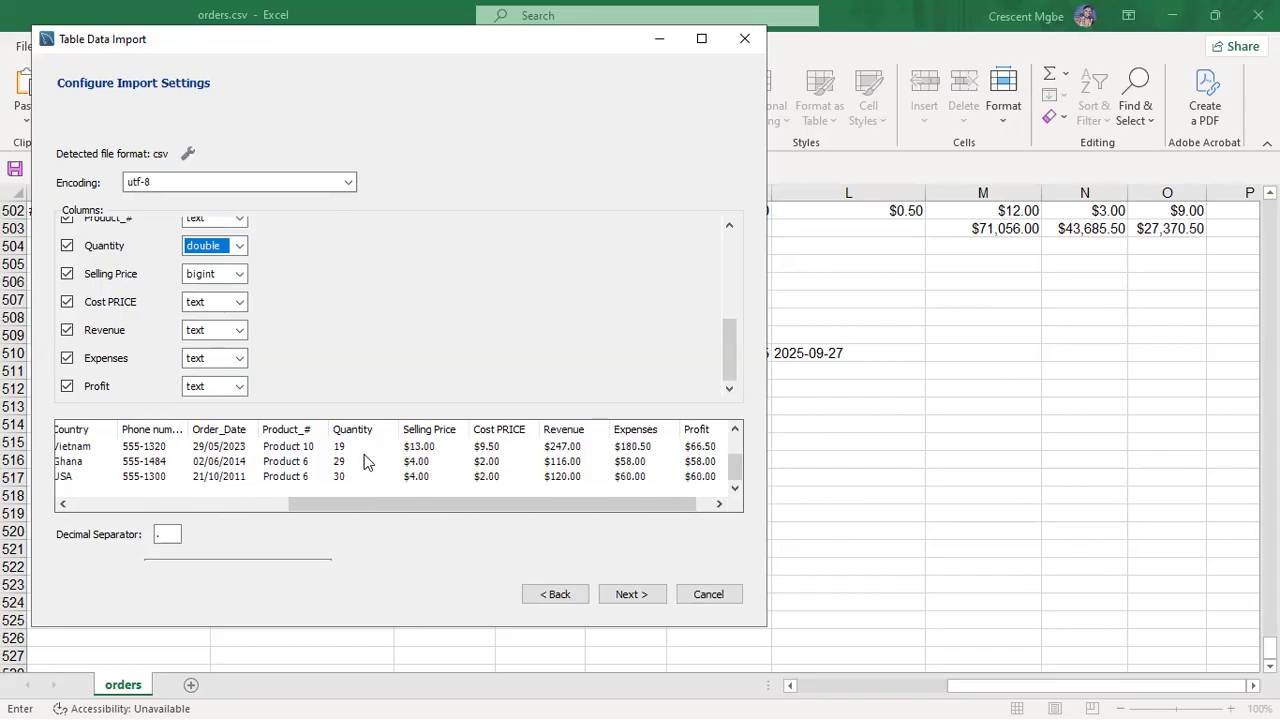
scroll(367, 461, "up", 1)
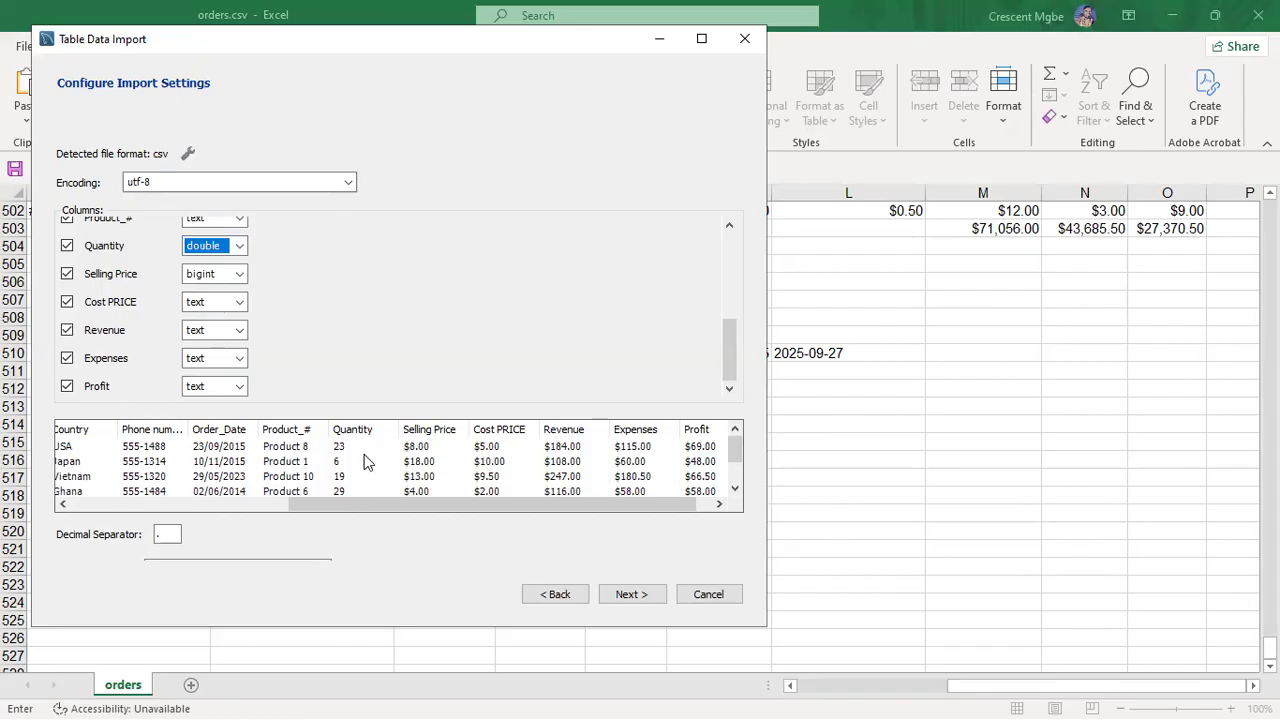
left_click(240, 246)
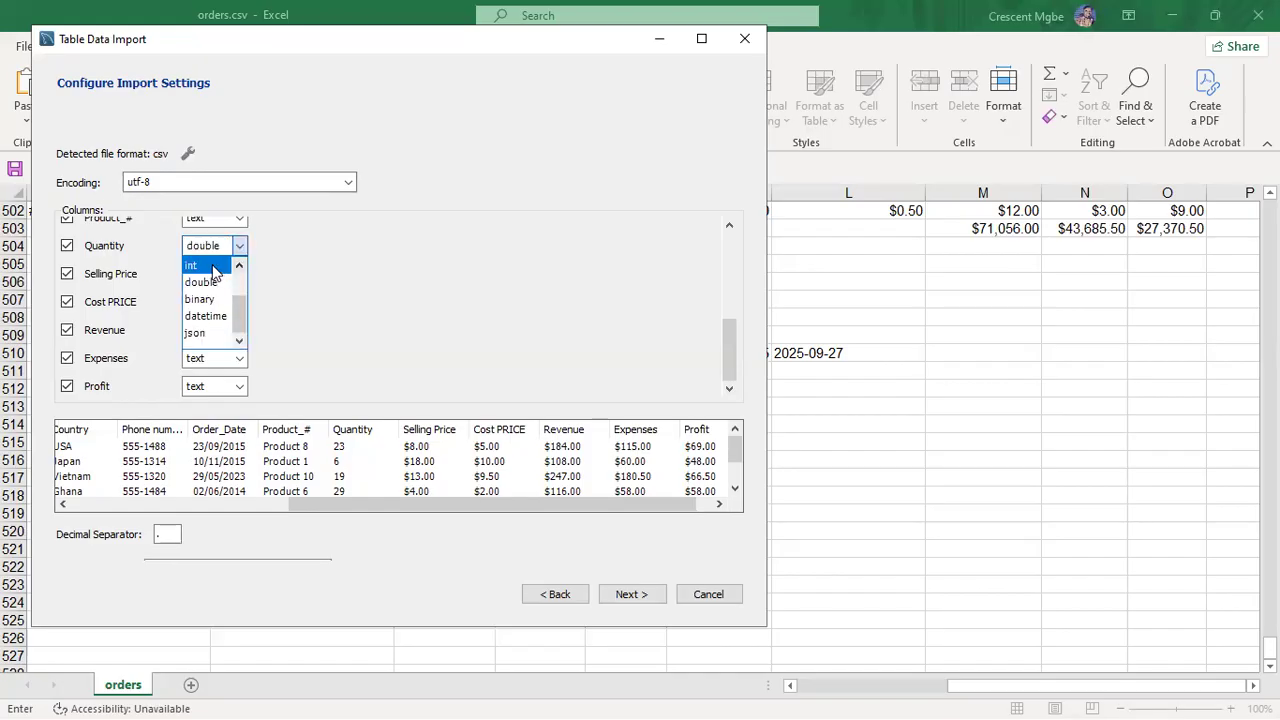
left_click(203, 261)
left_click_drag(371, 503, 436, 503)
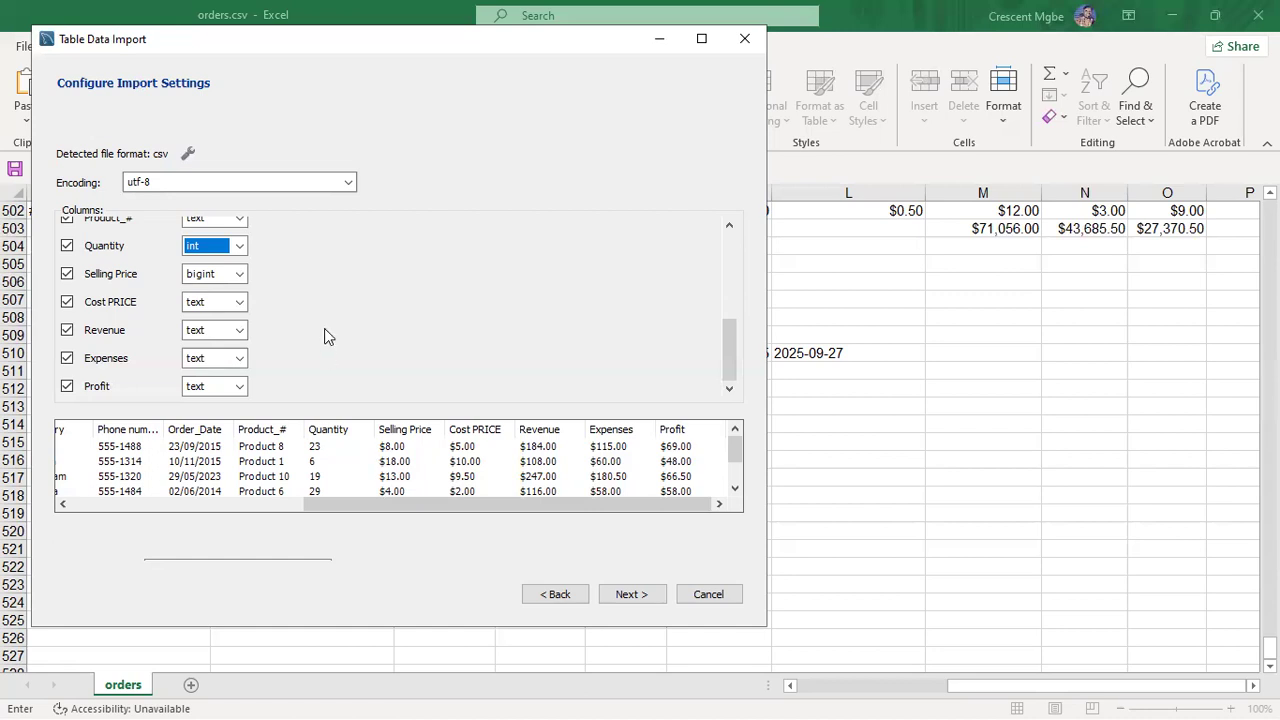
Step: Try to run the orders.csv import with the configured field types, review its message log, and close the import wizard
left_click(631, 593)
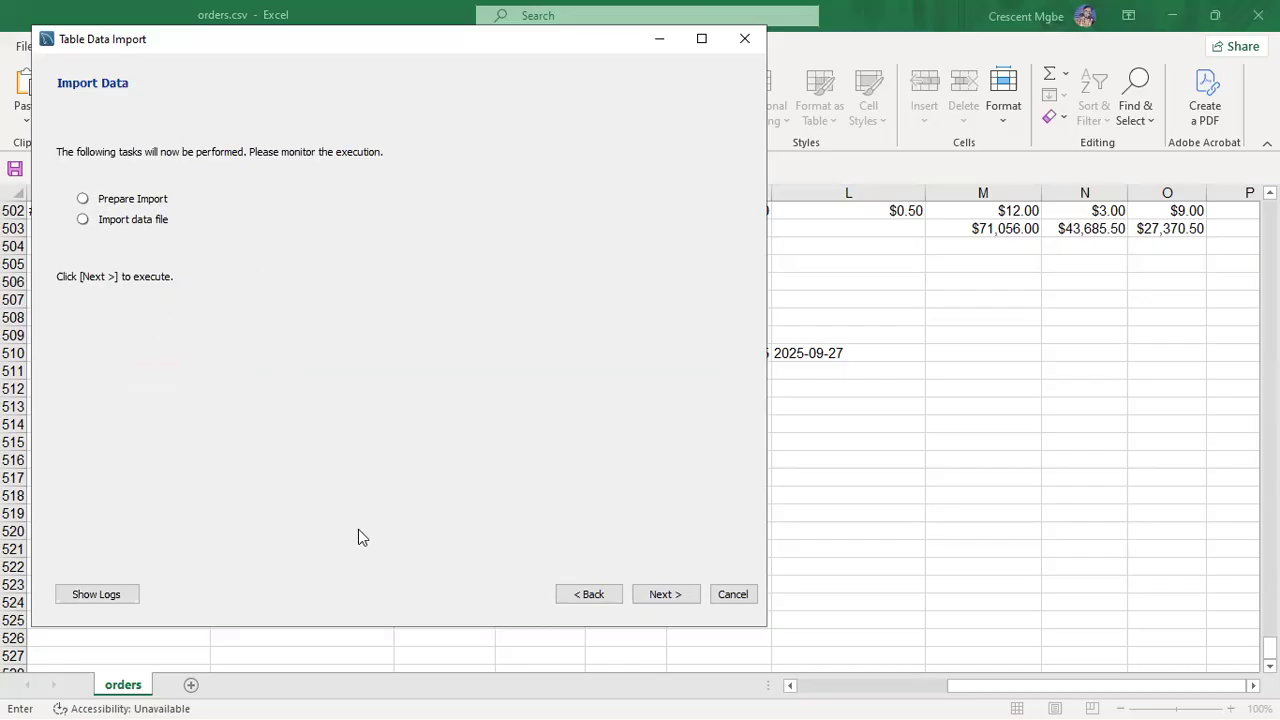
left_click(665, 594)
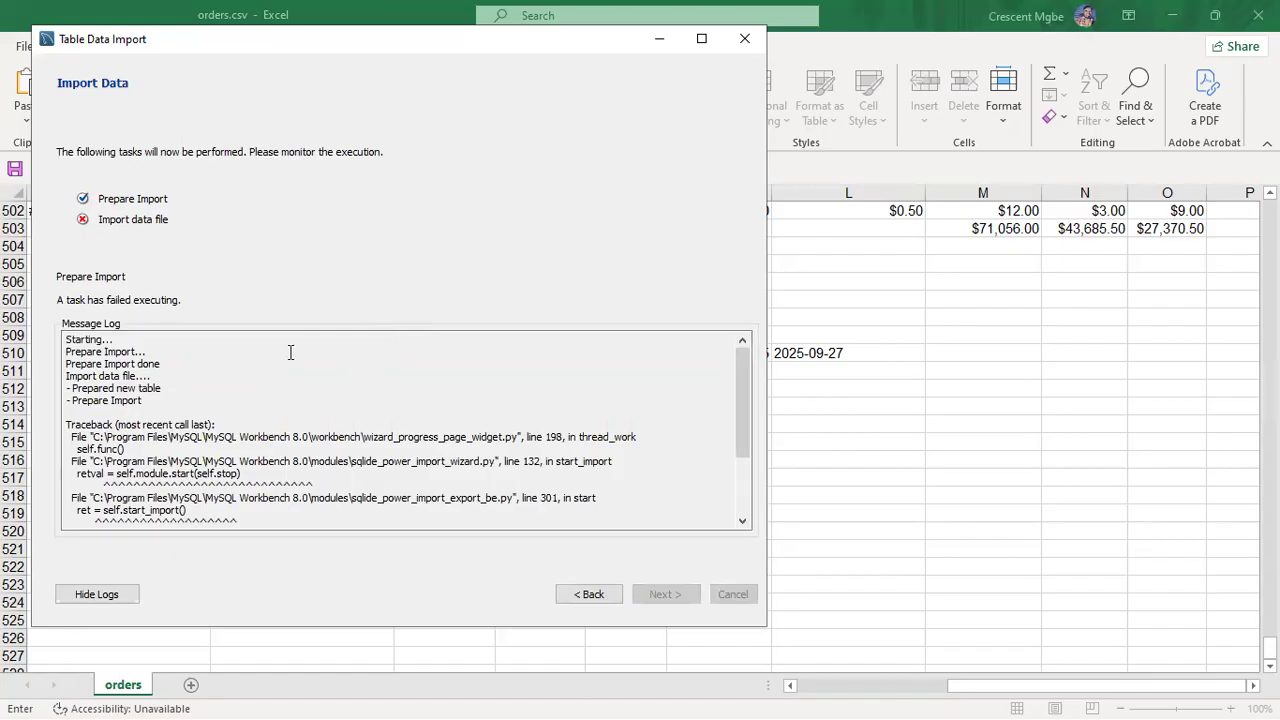
scroll(290, 352, "down", 3)
scroll(290, 352, "up", 3)
left_click(589, 596)
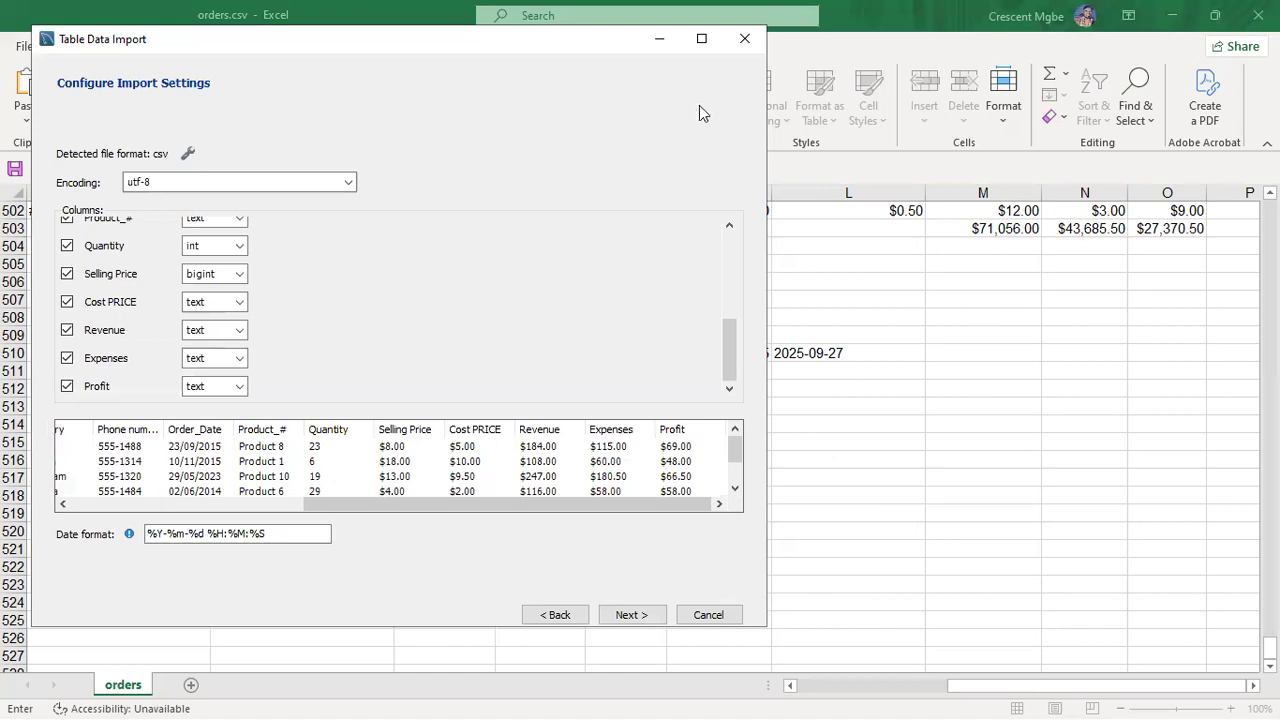
left_click(741, 42)
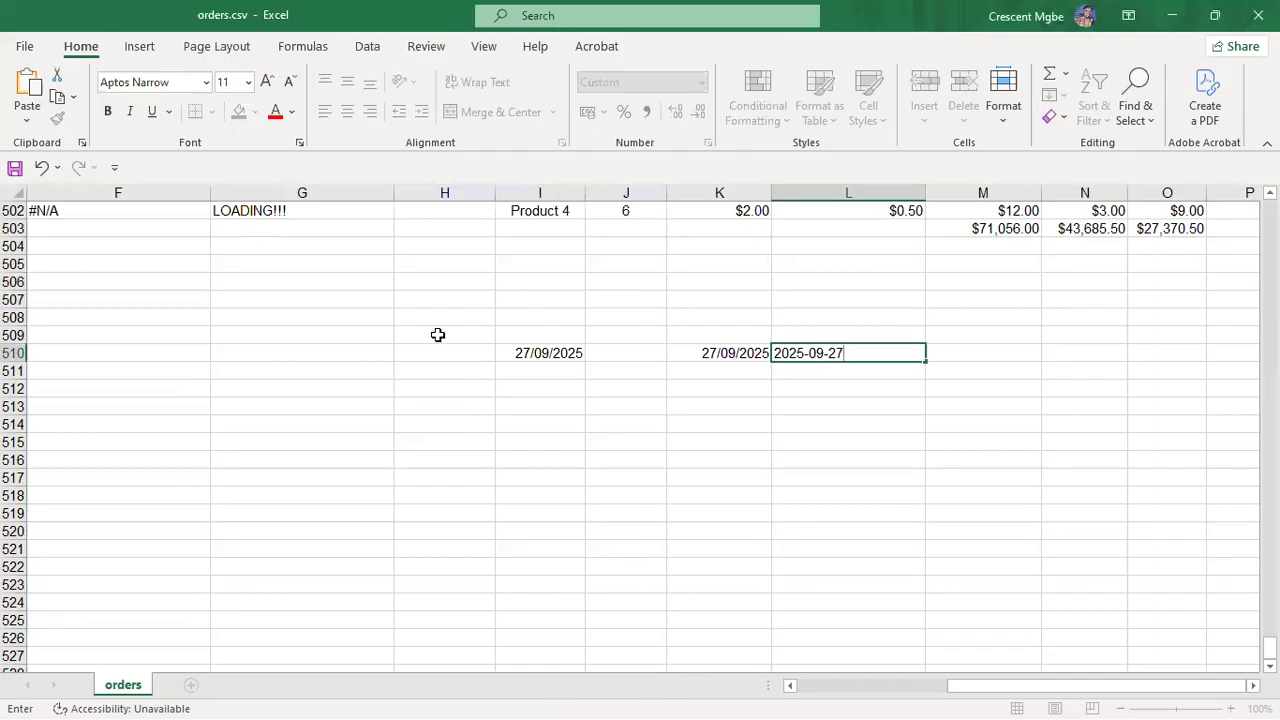
Step: Return to MySQL Workbench, restart the Table Data Import Wizard on the car_sales tables, and choose orders.csv as the source file
key("super+Tab")
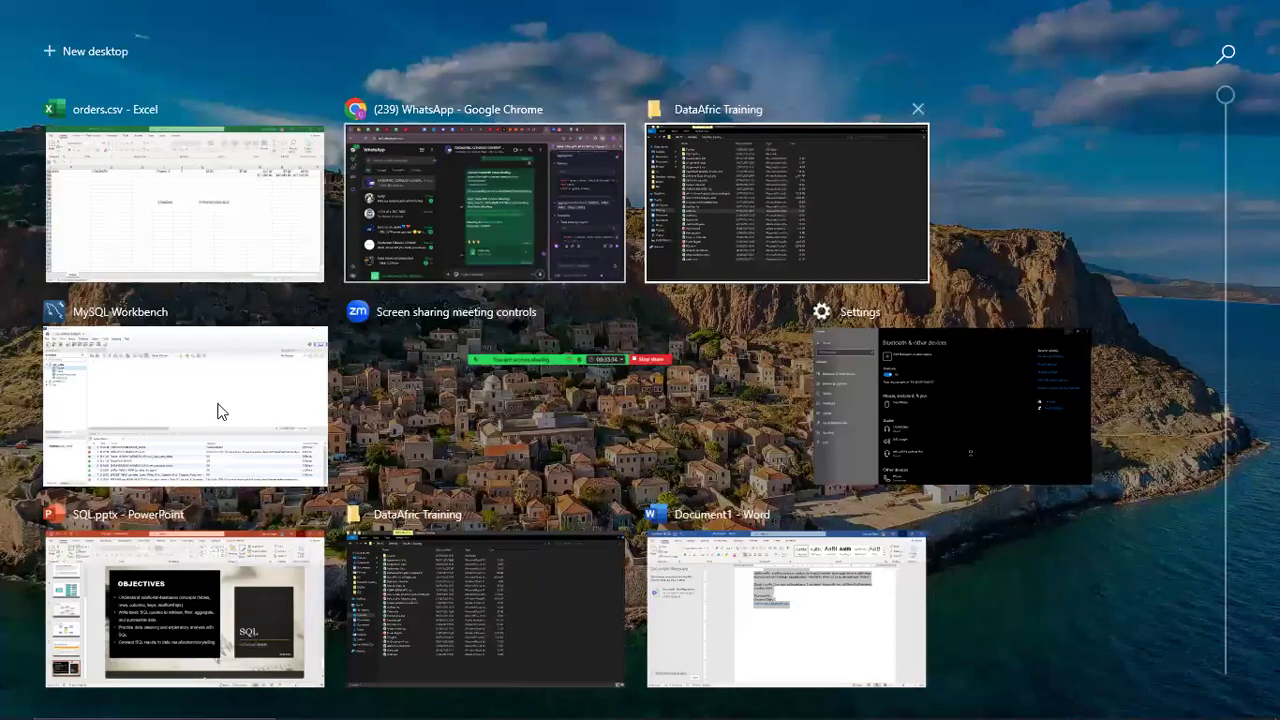
left_click(222, 412)
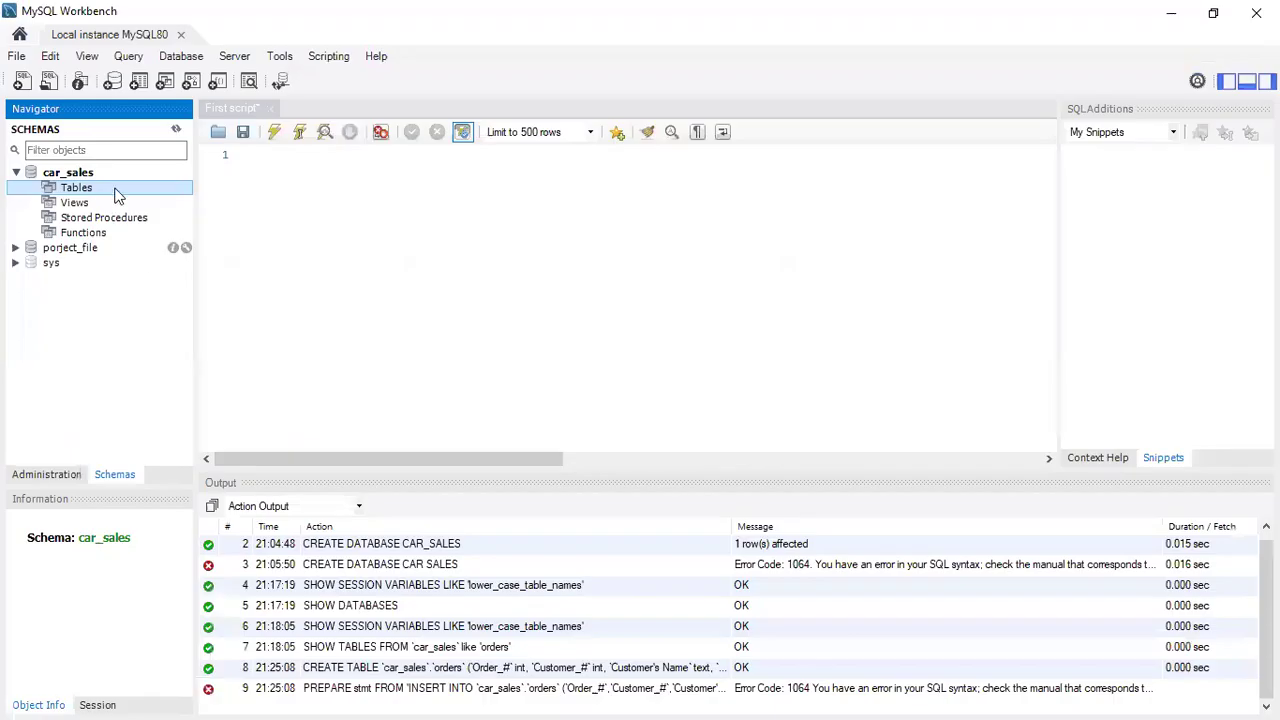
right_click(105, 186)
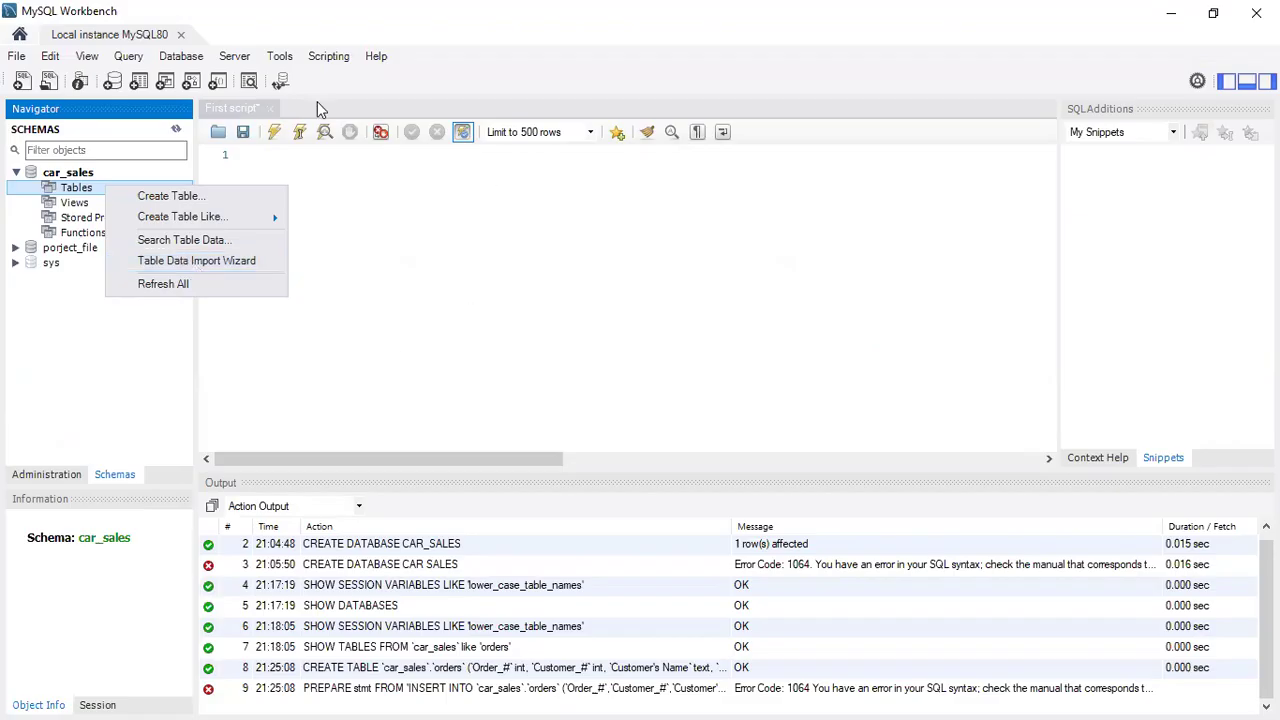
left_click(218, 263)
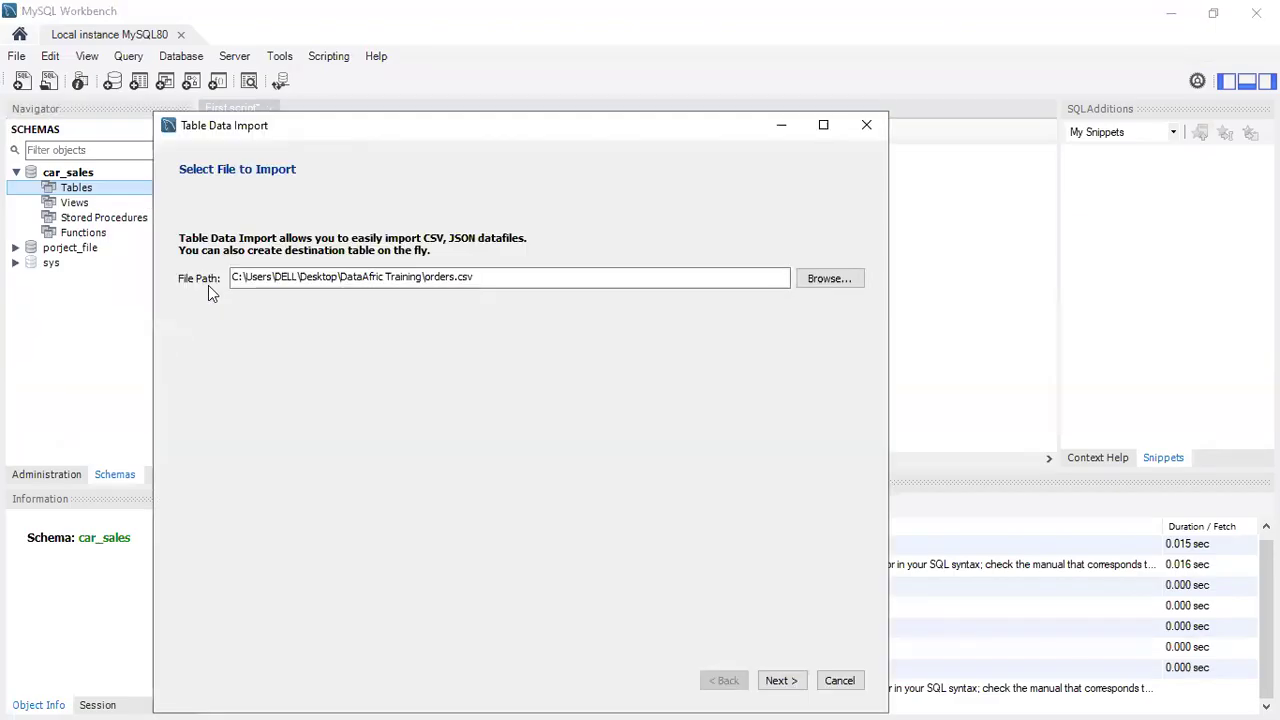
left_click(830, 278)
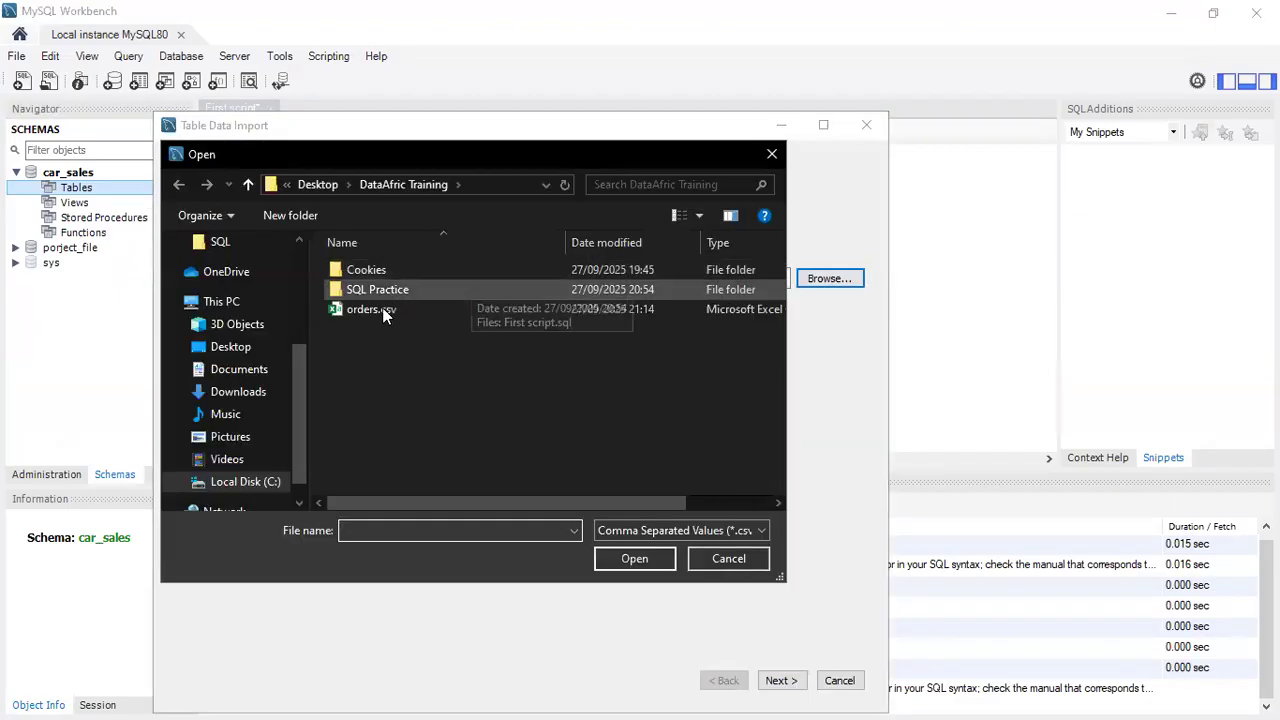
double_click(380, 310)
Step: Set the import to create a new orders table in car_sales, dropping the existing table of the same name
left_click(781, 680)
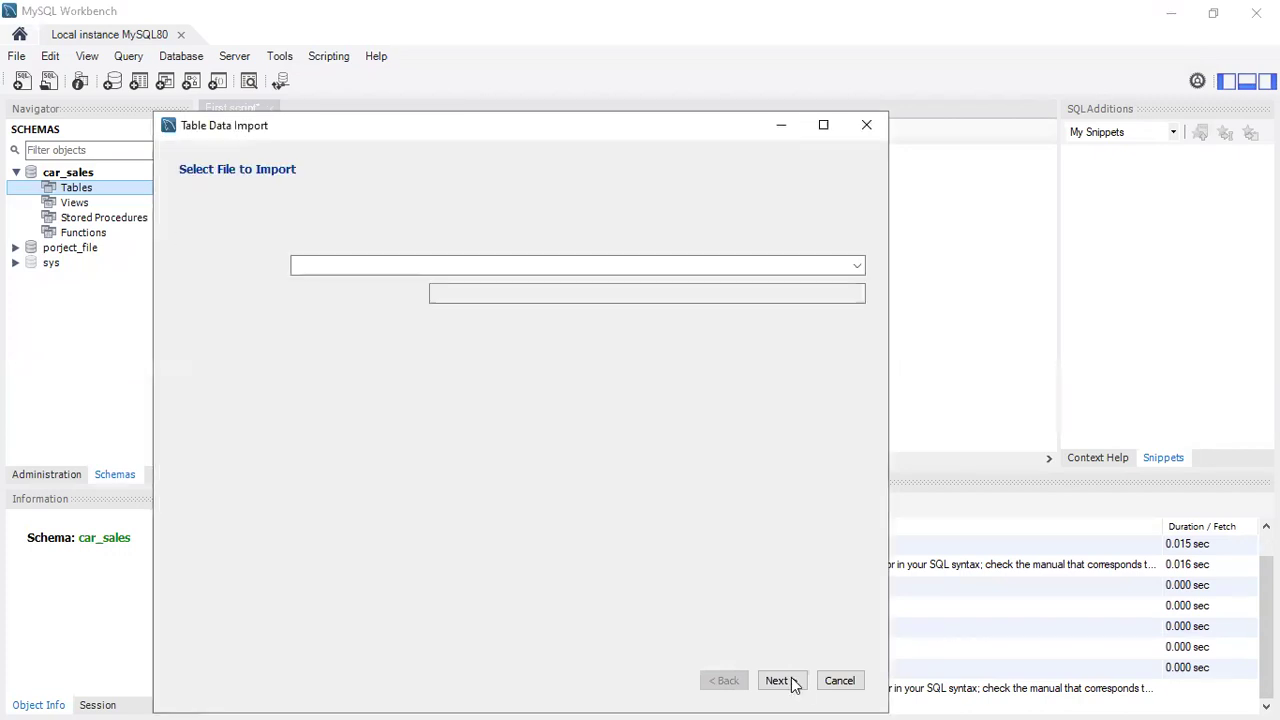
left_click(785, 681)
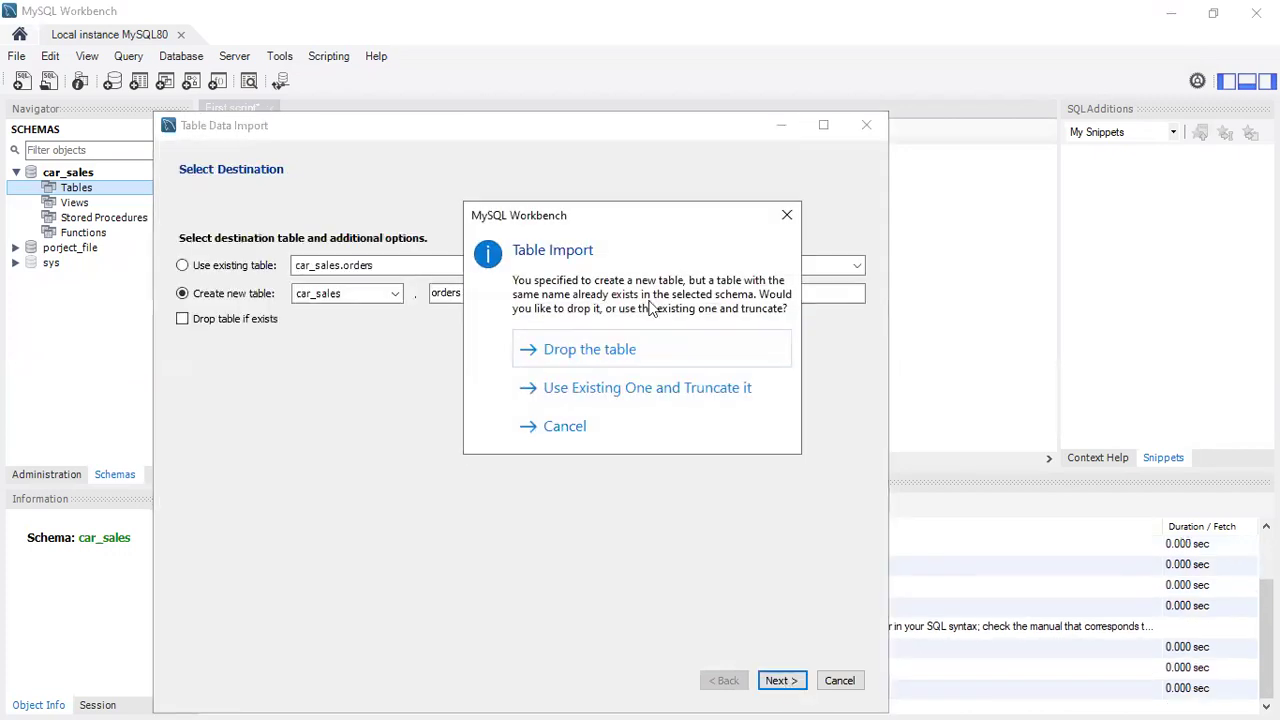
left_click(612, 354)
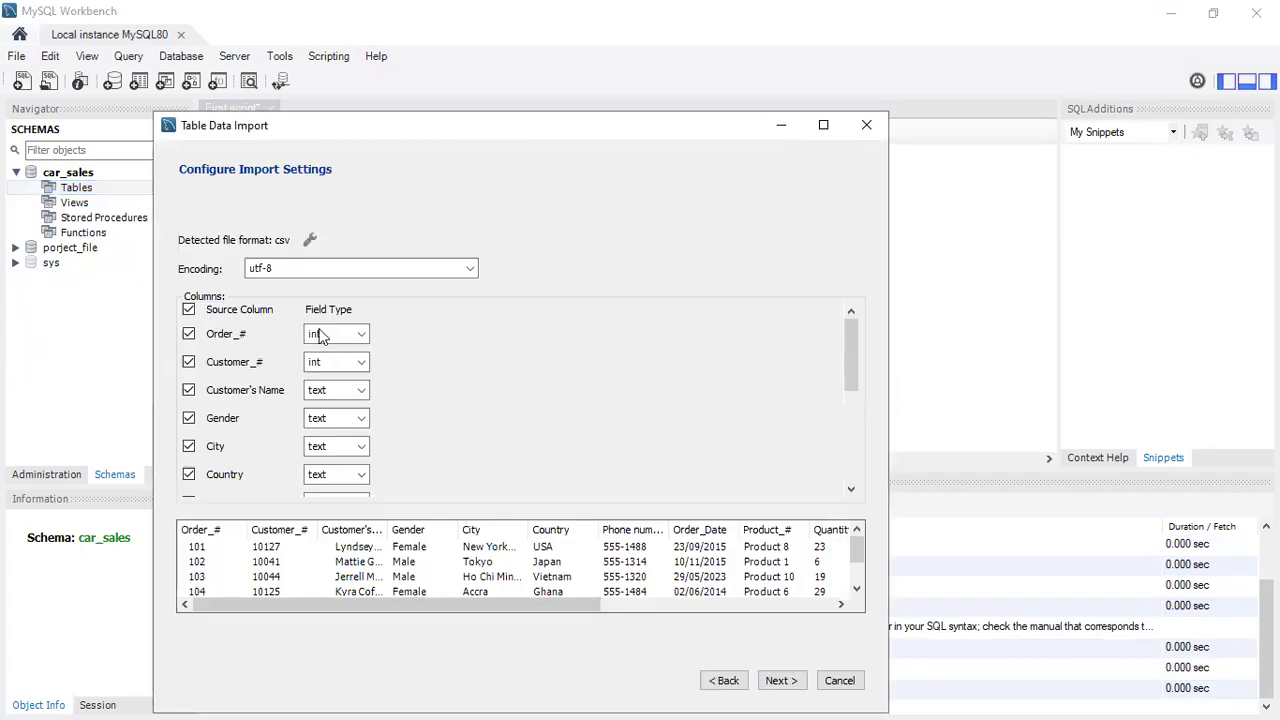
Step: Review the column field types, try to run the import again, and read its message log before closing the wizard
scroll(325, 480, "down", 3)
scroll(322, 480, "up", 5)
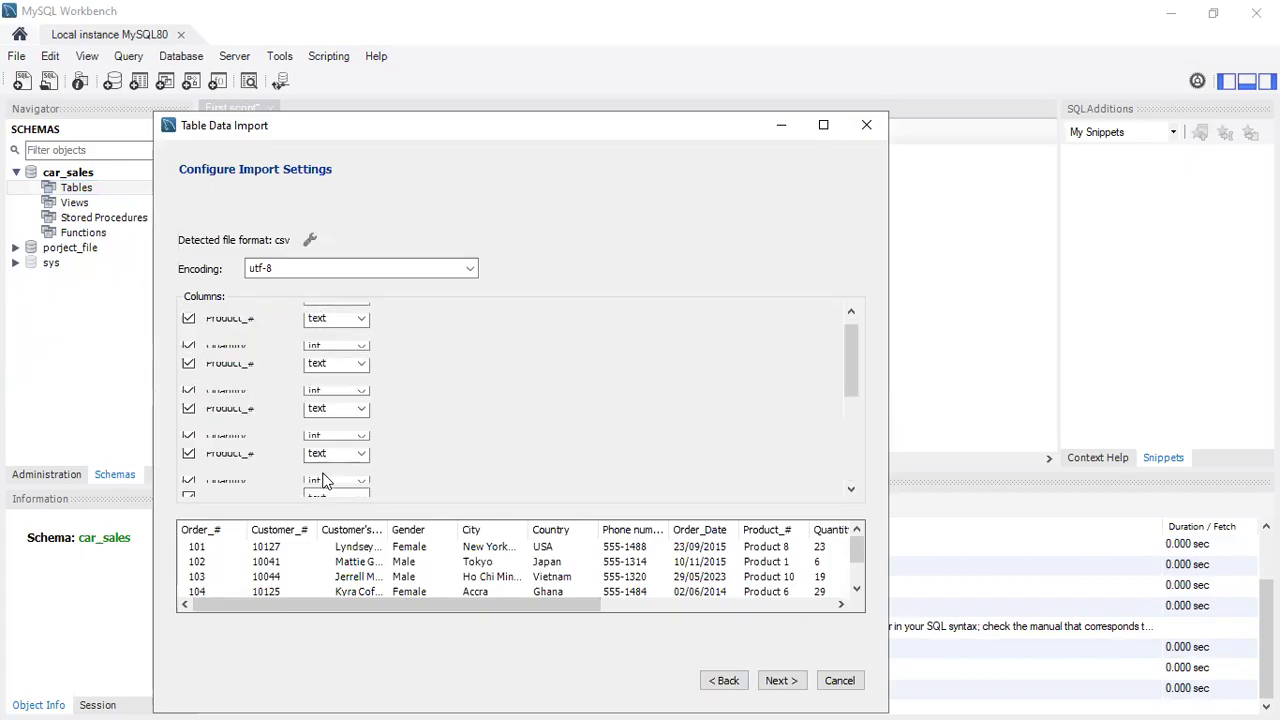
left_click(779, 680)
left_click(794, 680)
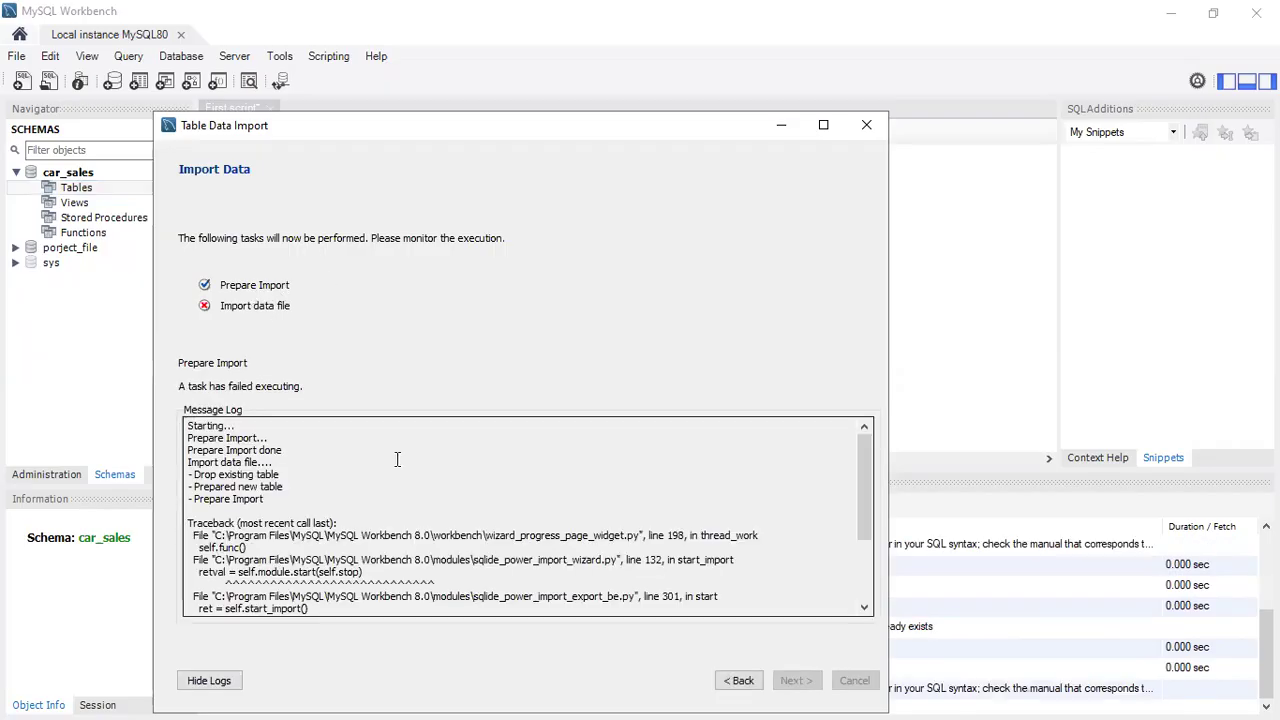
scroll(392, 461, "down", 2)
scroll(388, 461, "down", 1)
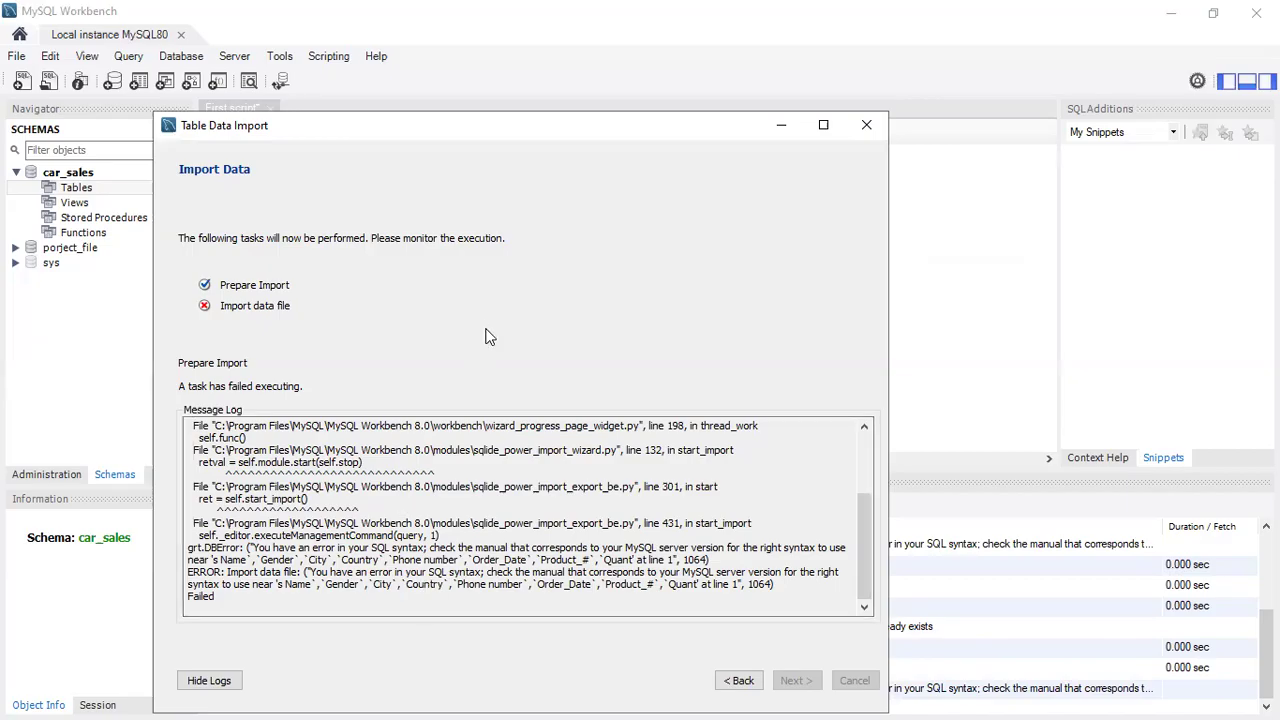
left_click(864, 125)
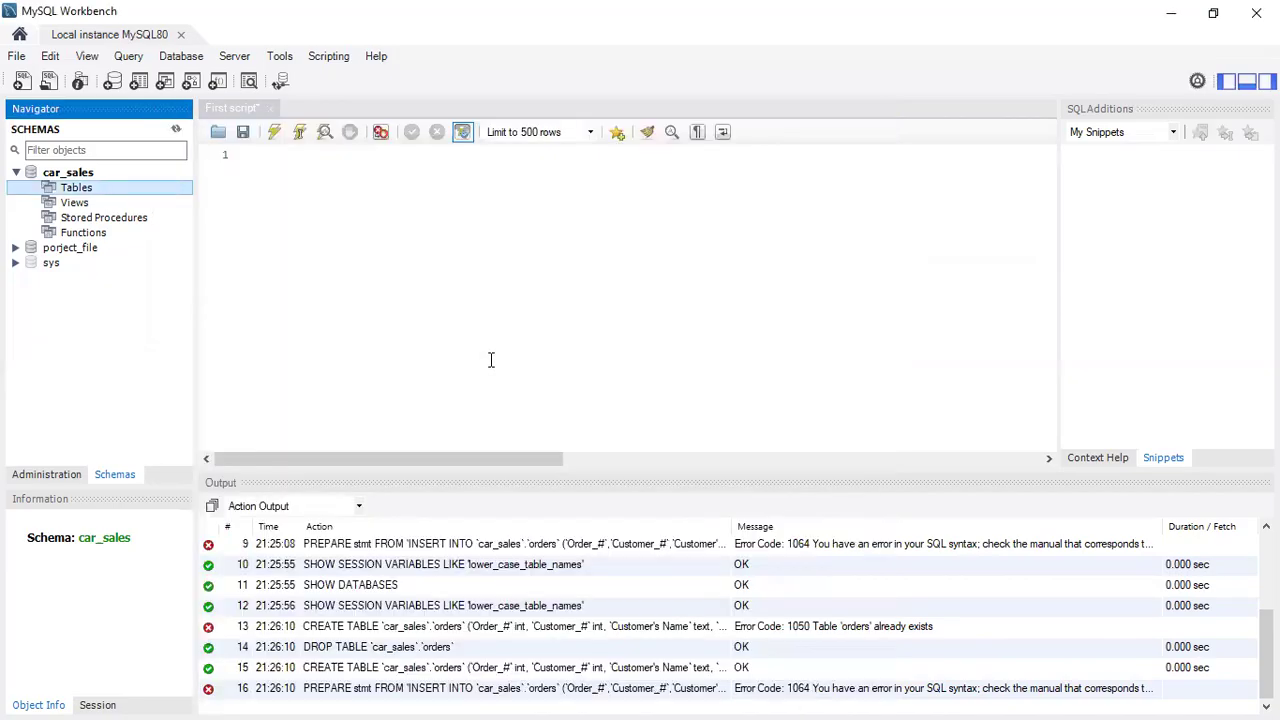
Step: Switch to orders.csv in Excel, finish the entry in cell L510, and go up to the header row
key("super+Tab")
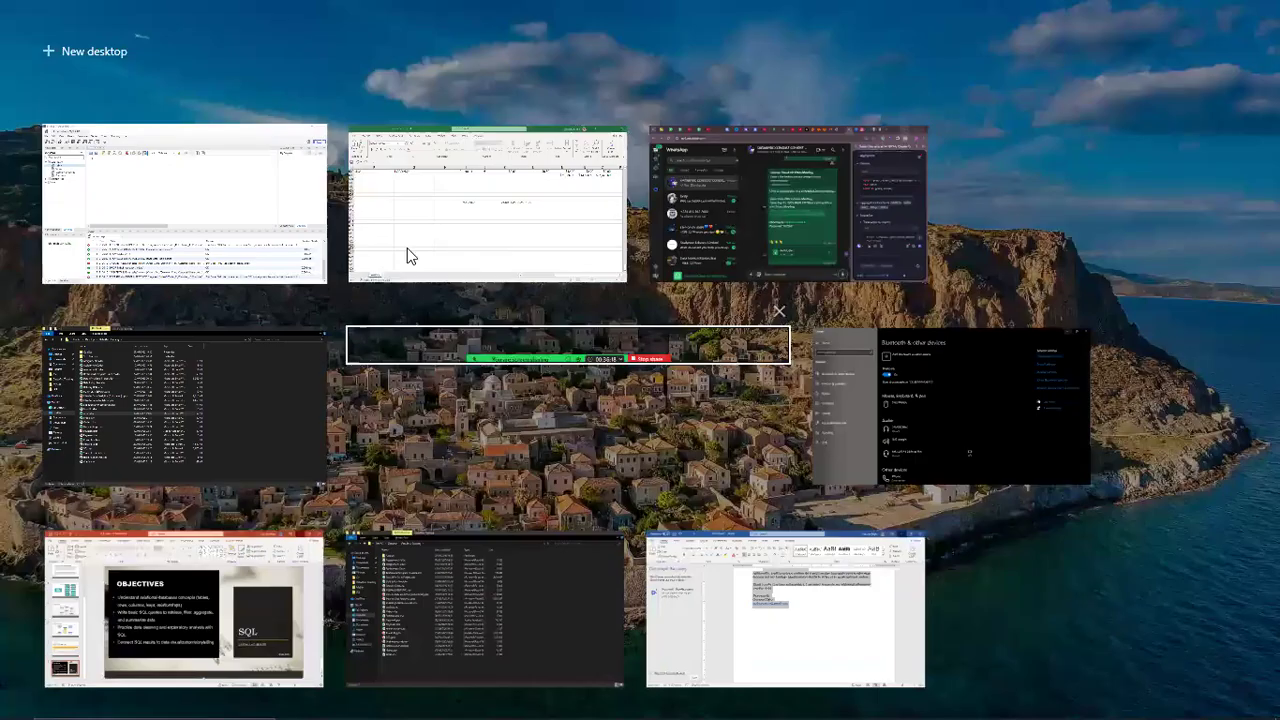
left_click(497, 218)
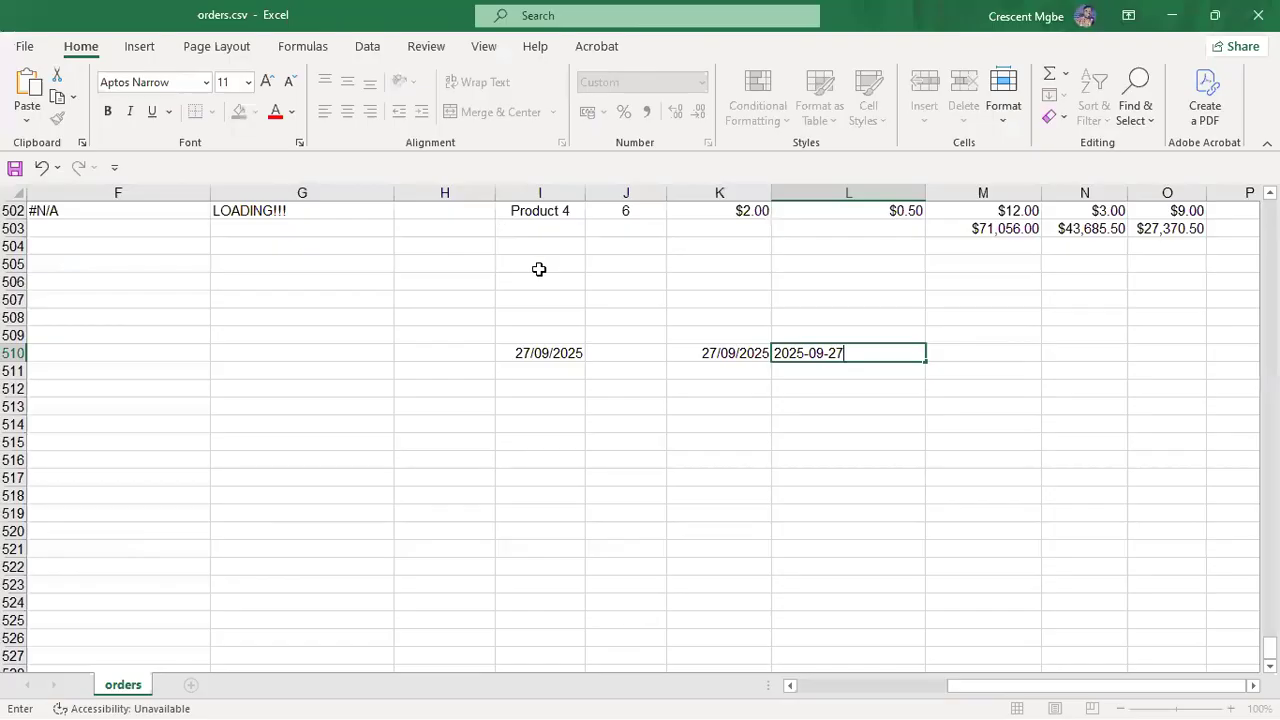
left_click(1079, 329)
key("ctrl+Up")
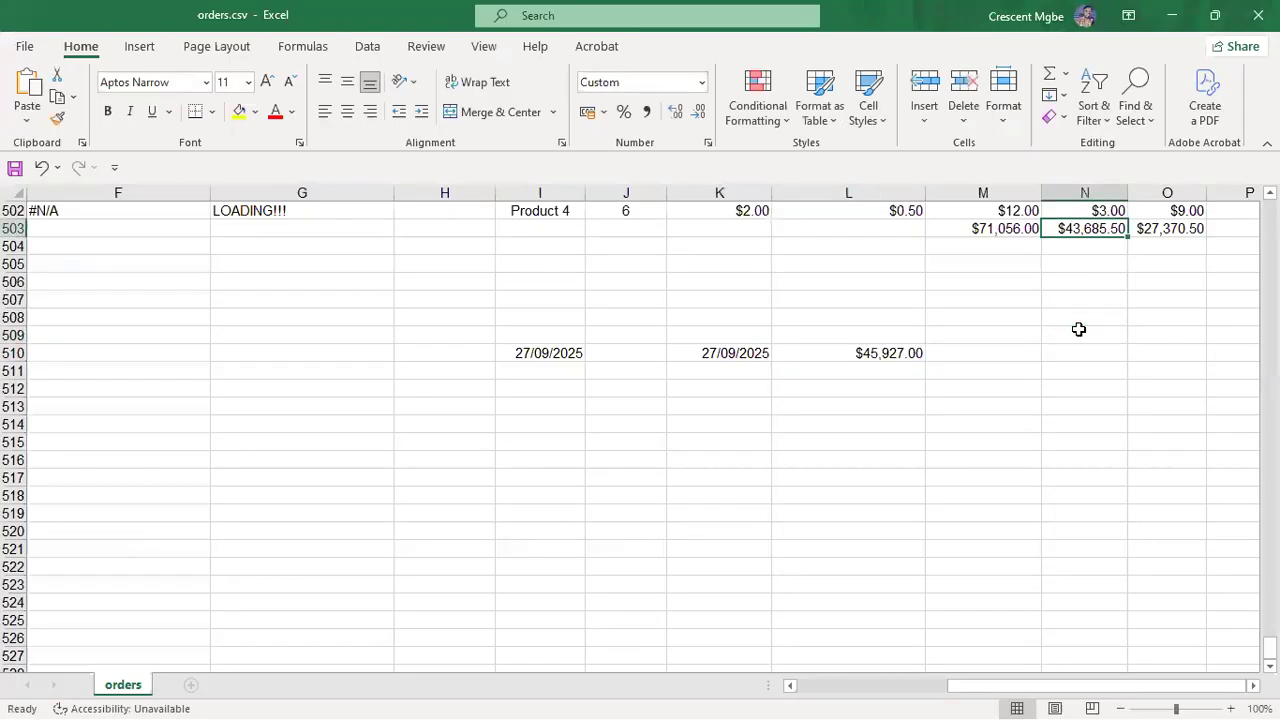
key("ctrl+Up")
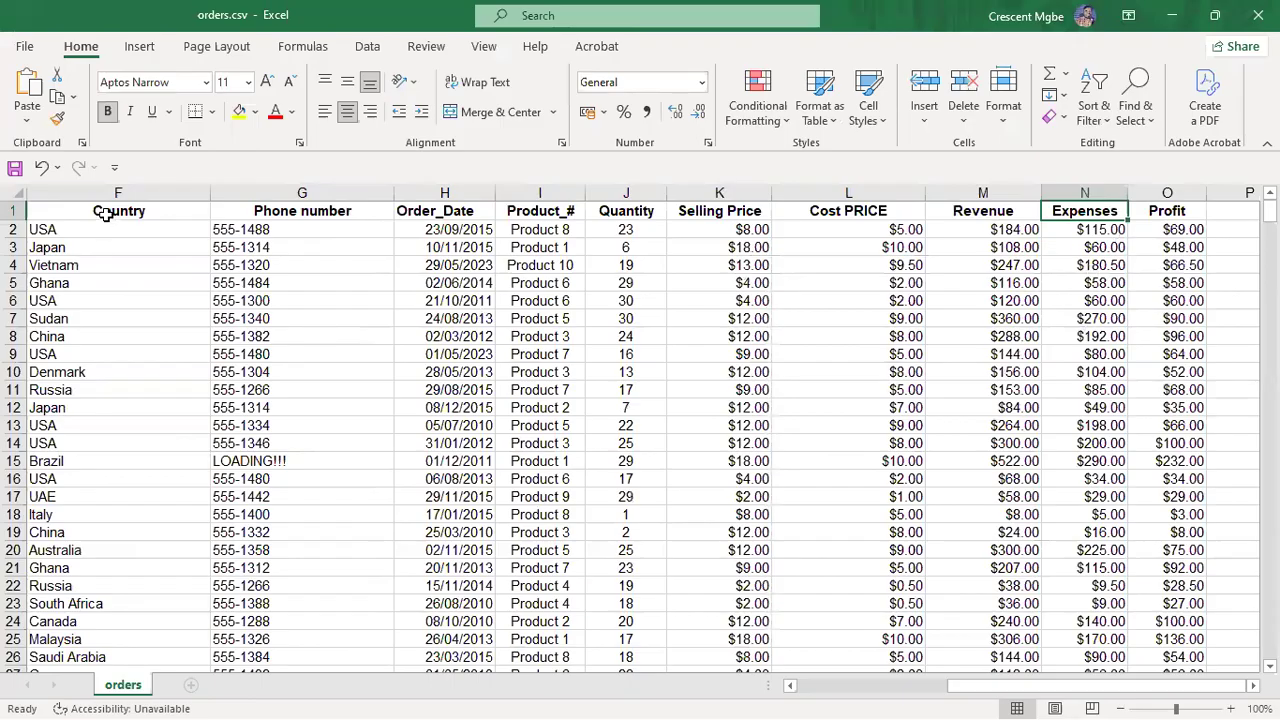
Step: Examine the column headers in row 1, from Order_Date through Revenue and back at Gender, for names that could break the import
left_click(466, 212)
left_click(540, 211)
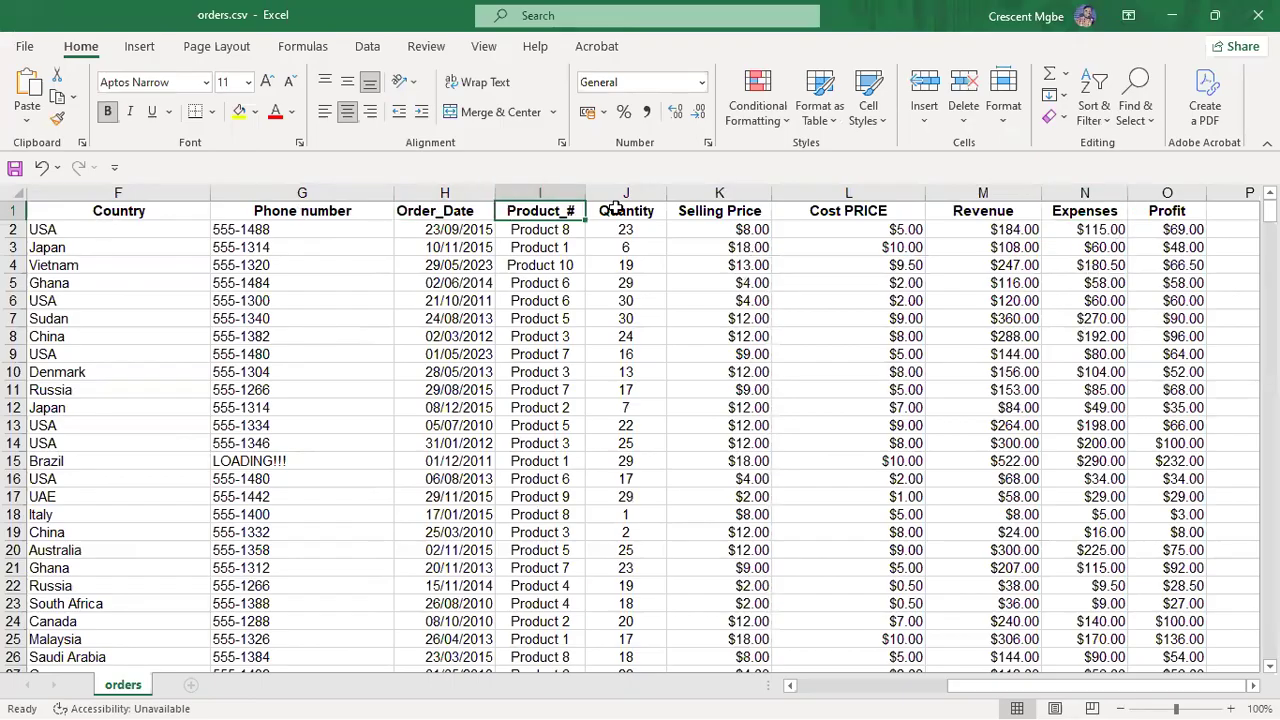
left_click(620, 211)
left_click(765, 212)
left_click(848, 212)
left_click(985, 211)
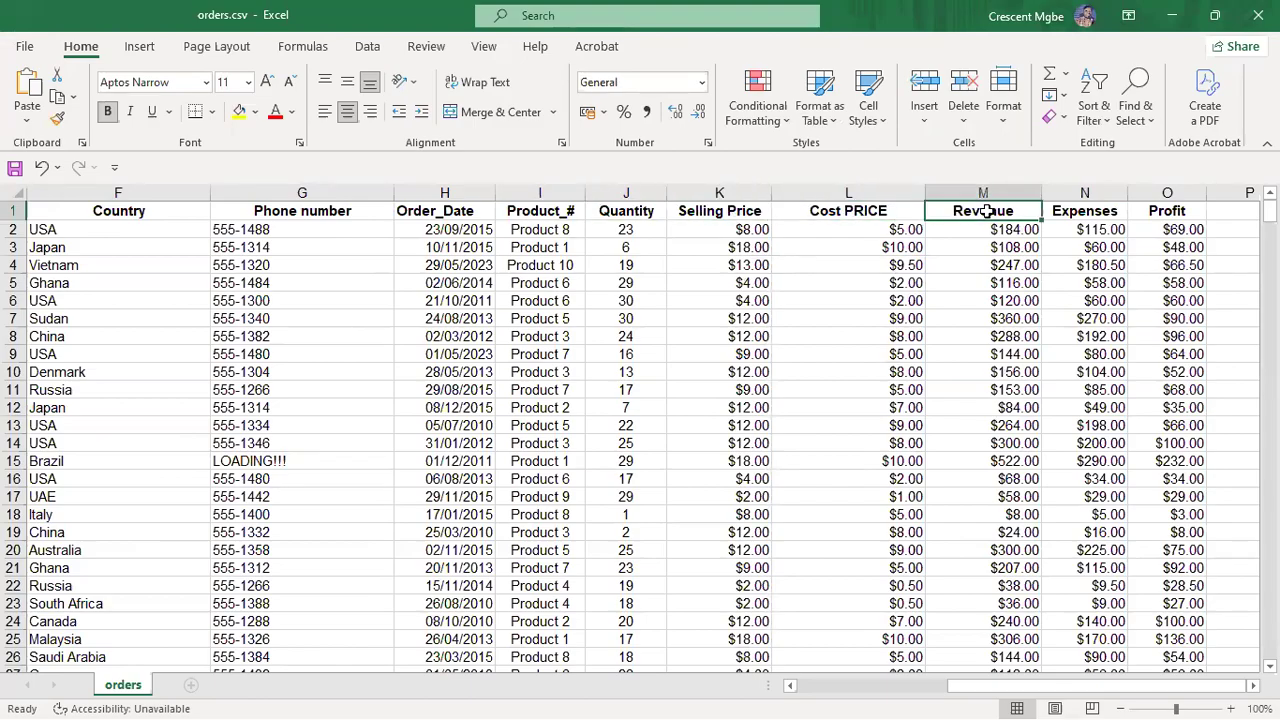
left_click_drag(1060, 694, 486, 528)
left_click(481, 212)
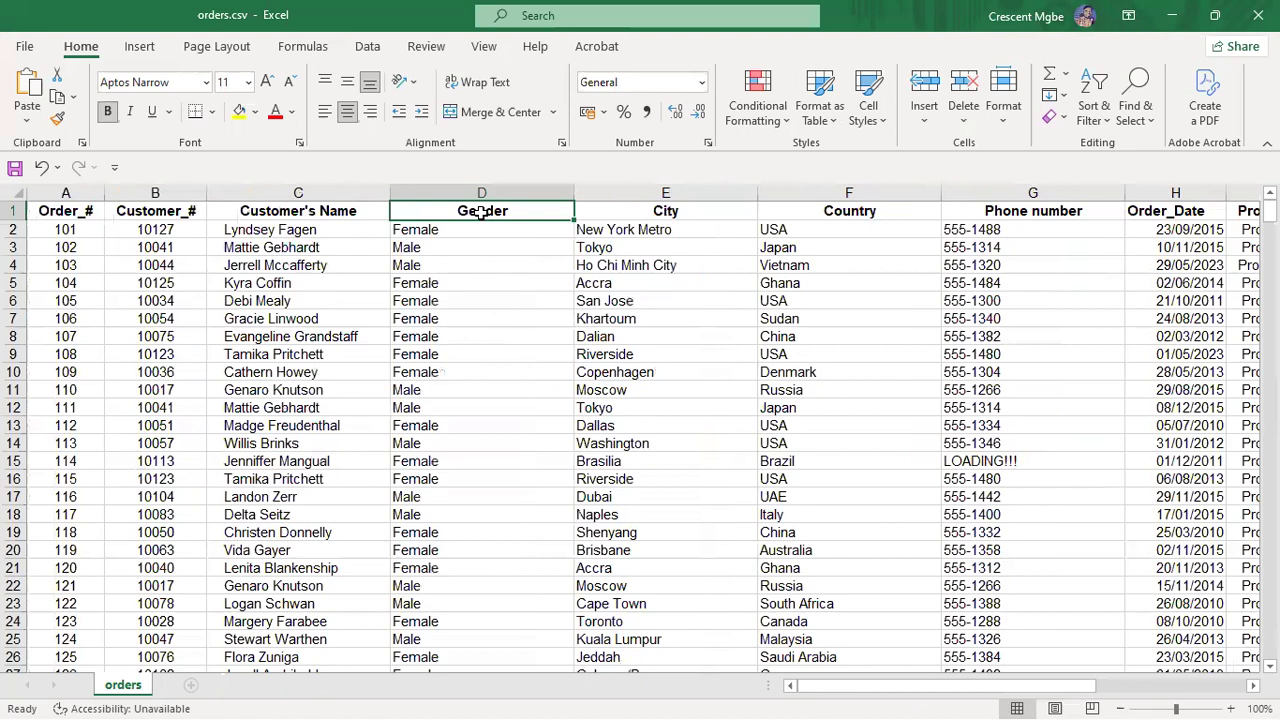
Step: Remove the bold formatting from the header row and align its labels left
left_click(288, 214)
left_click(66, 214)
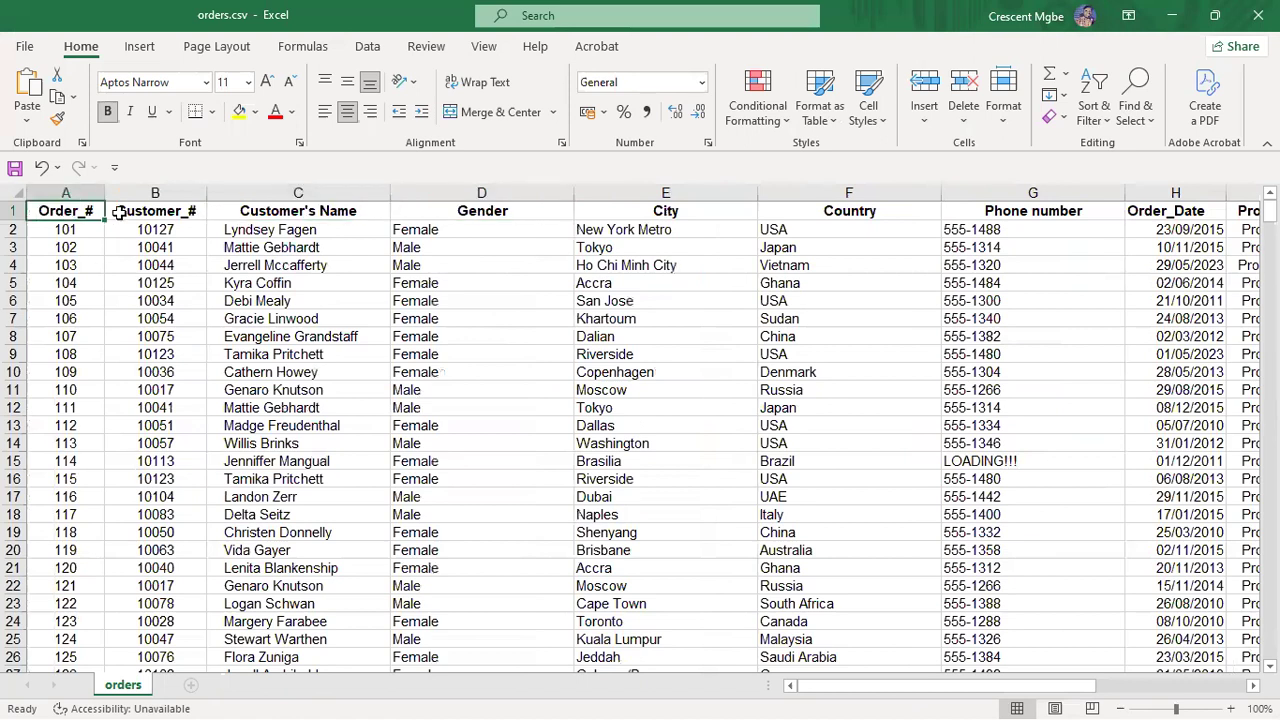
left_click(14, 210)
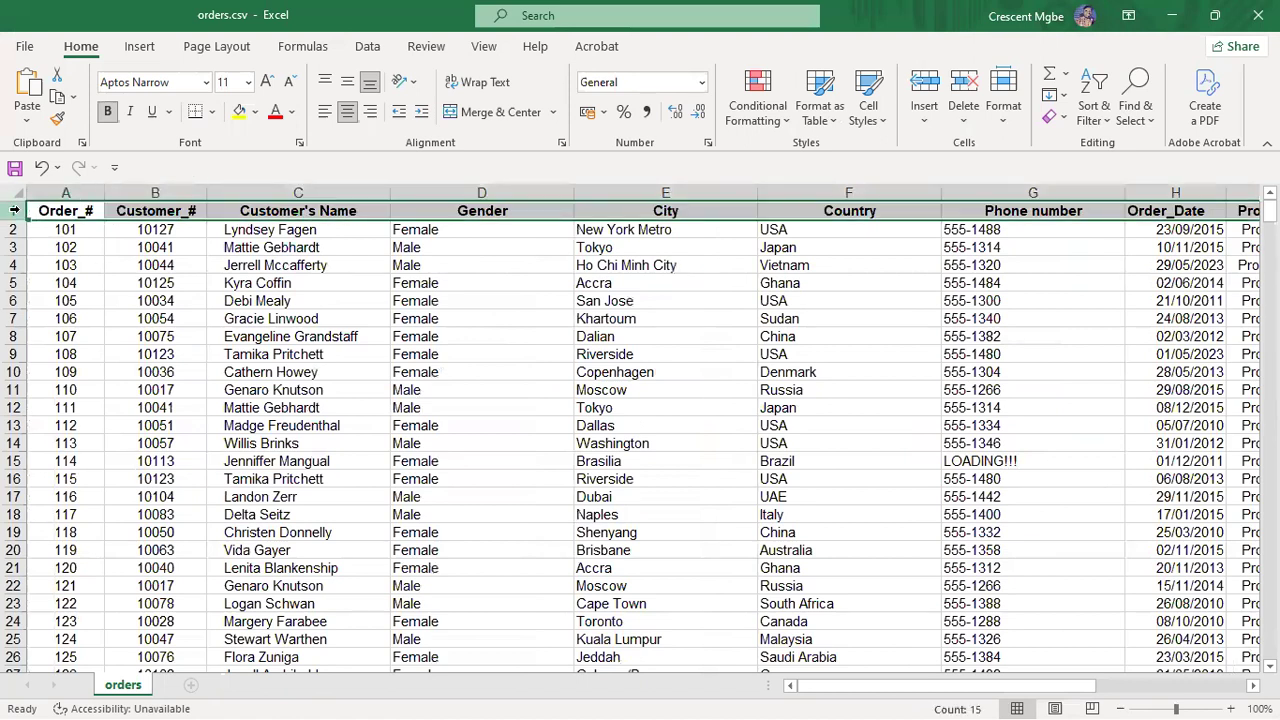
left_click(107, 112)
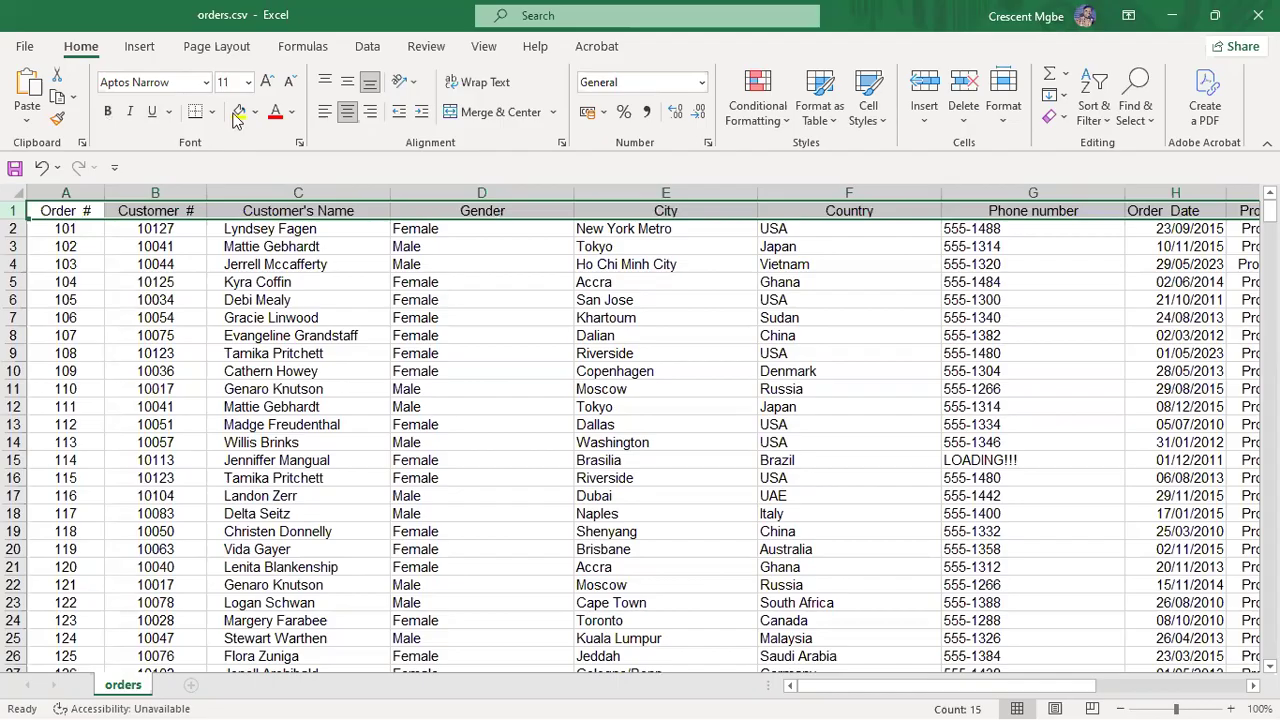
left_click(323, 114)
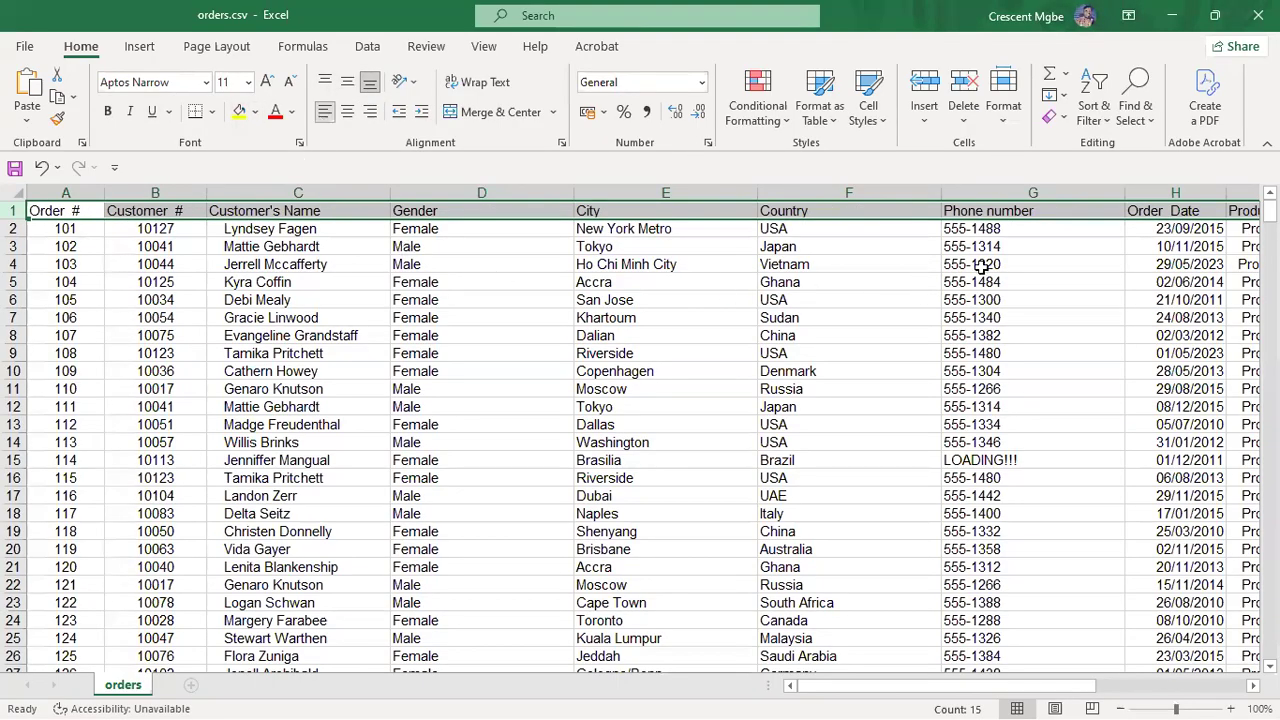
Step: Clear the stray dates and amount in cells H509:M511 beneath the order data
left_click_drag(1063, 686, 1188, 686)
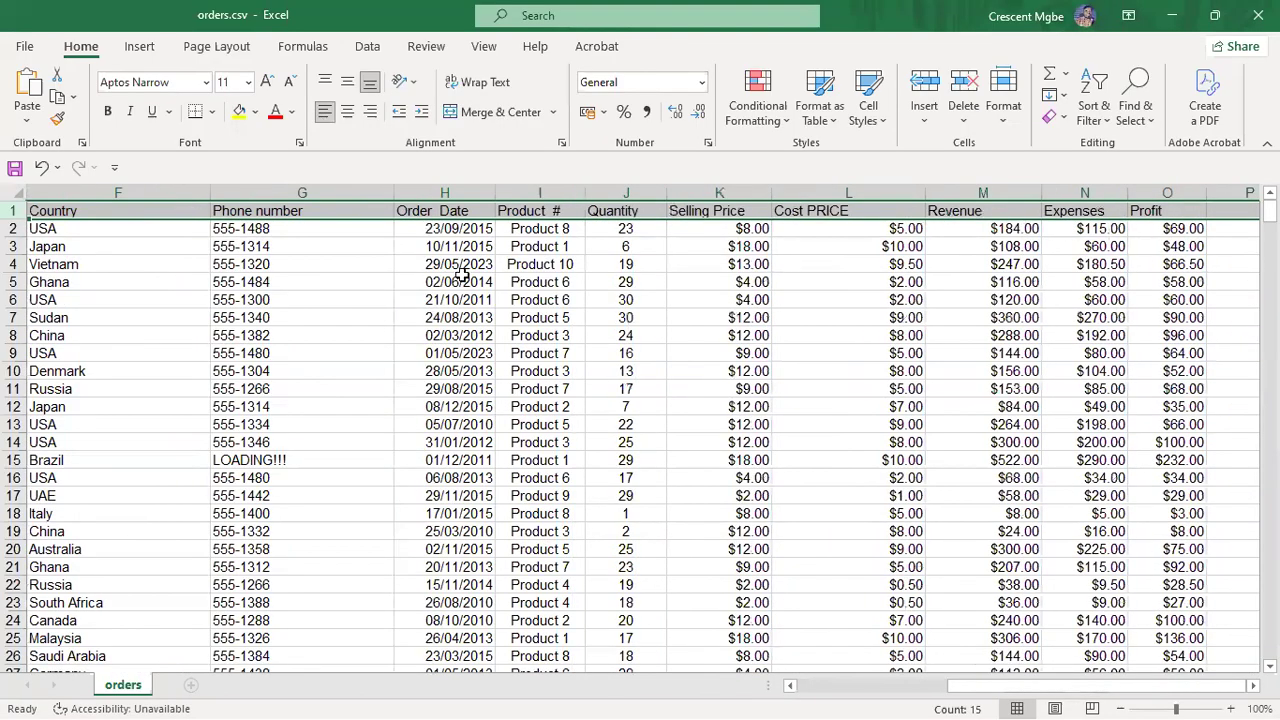
left_click(540, 283)
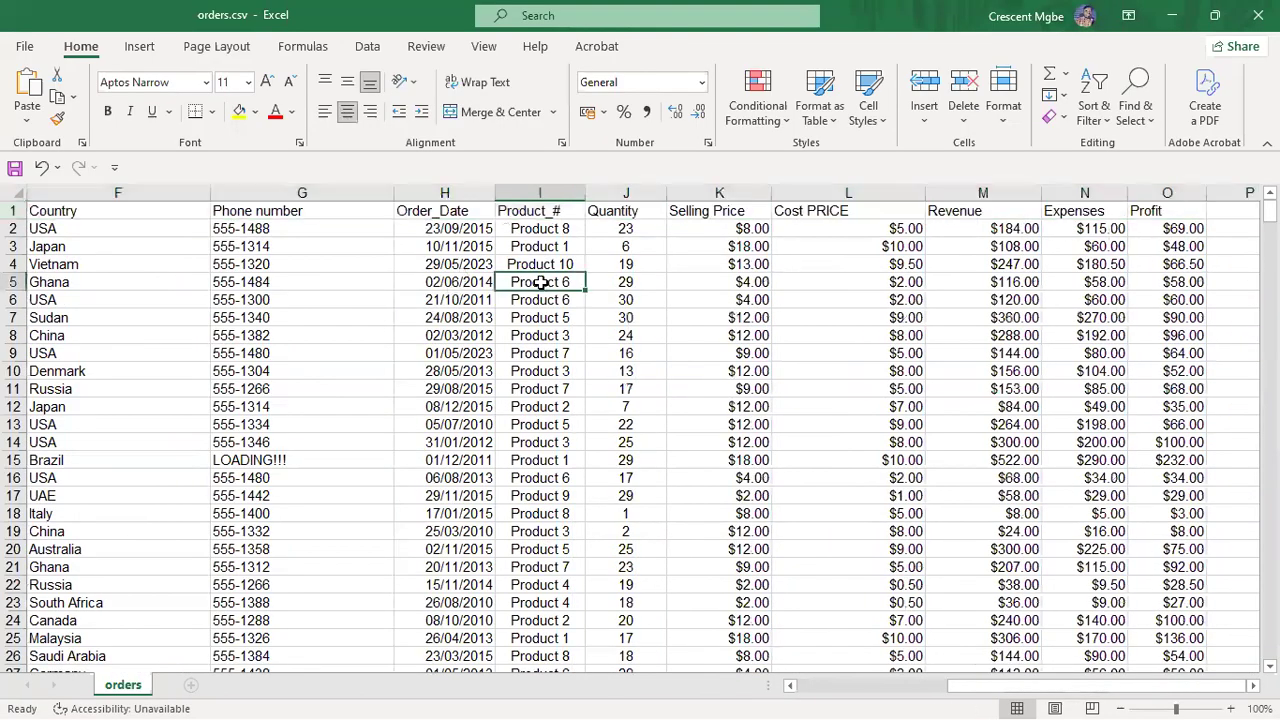
left_click(557, 212)
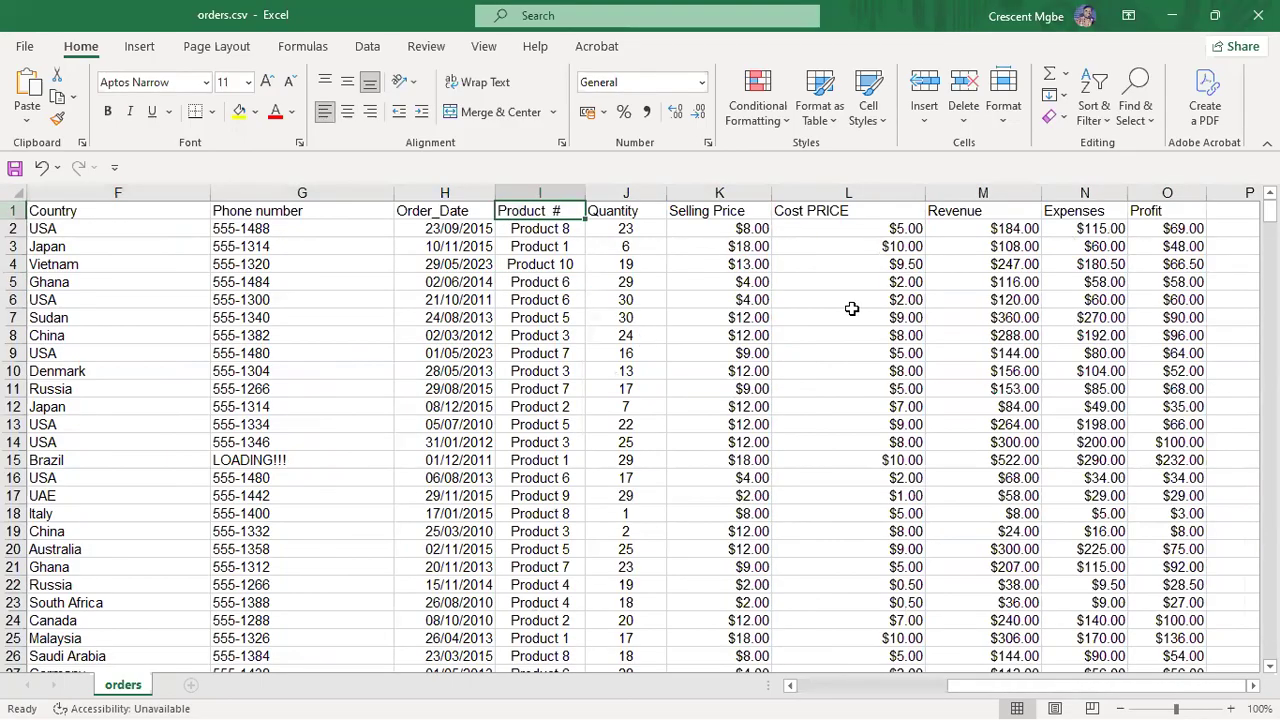
left_click(1103, 337)
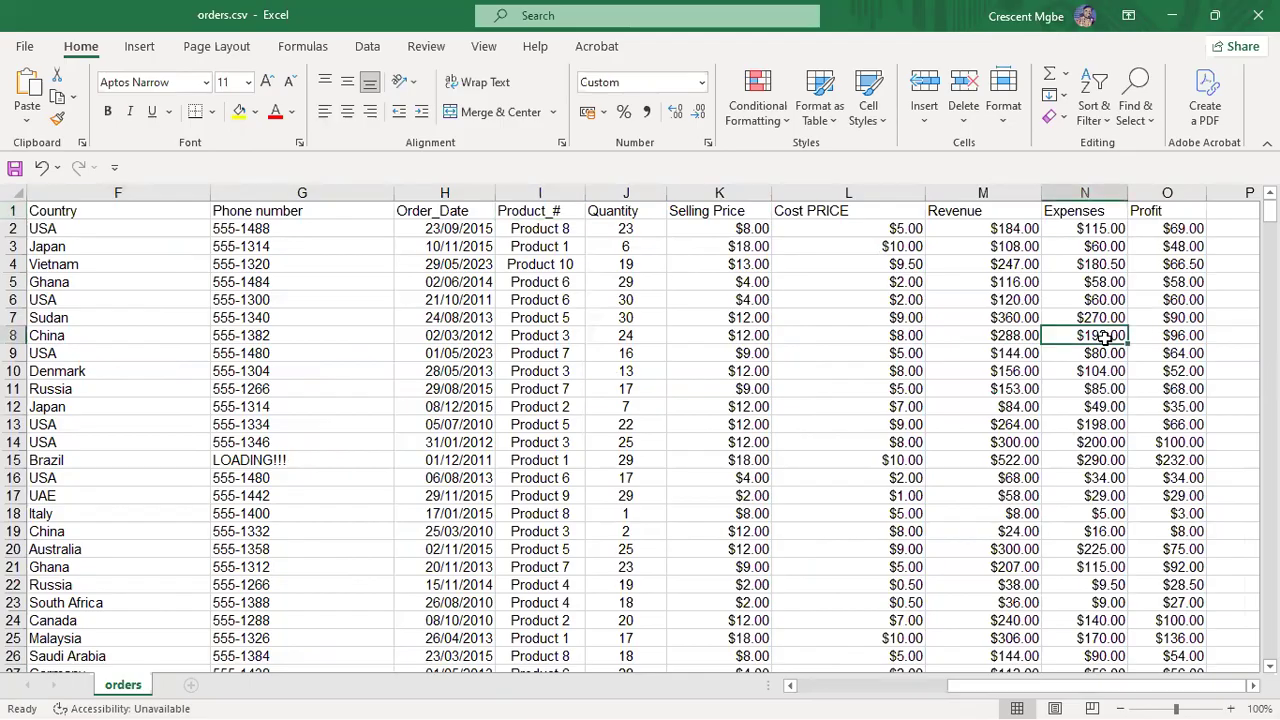
key("Right")
key("ctrl+Down")
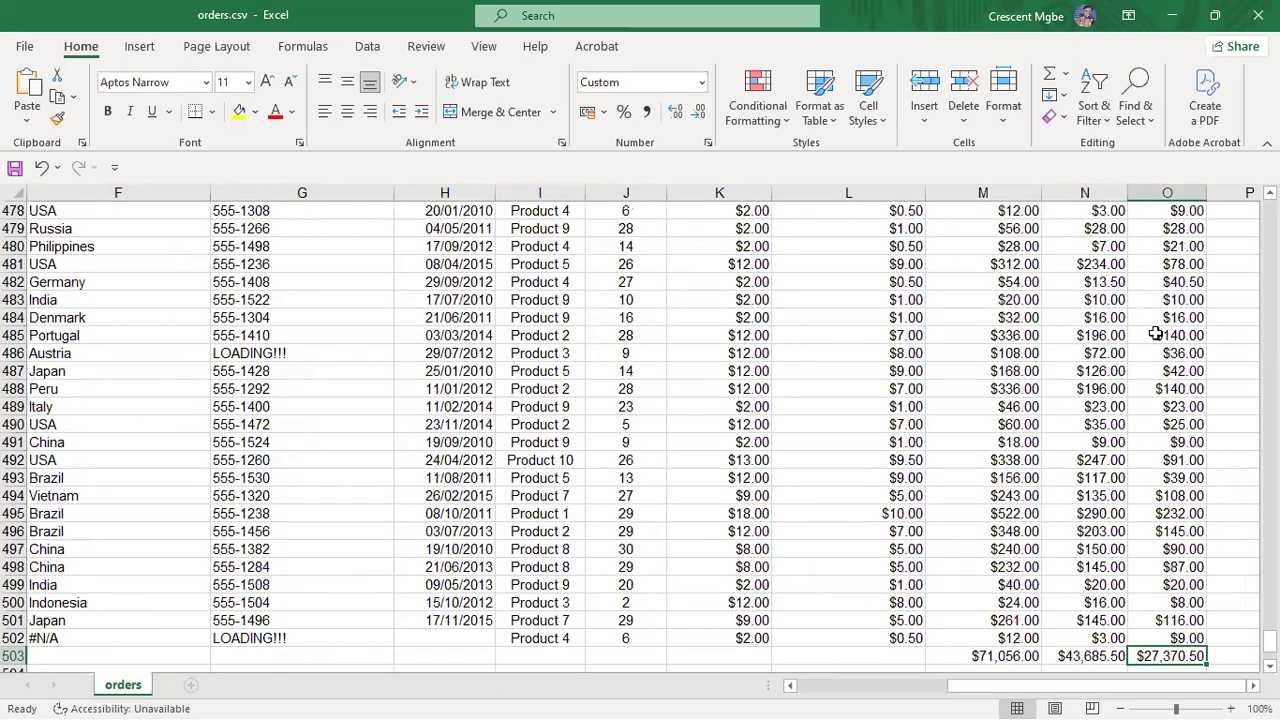
scroll(593, 281, "down", 8)
left_click_drag(477, 338, 945, 366)
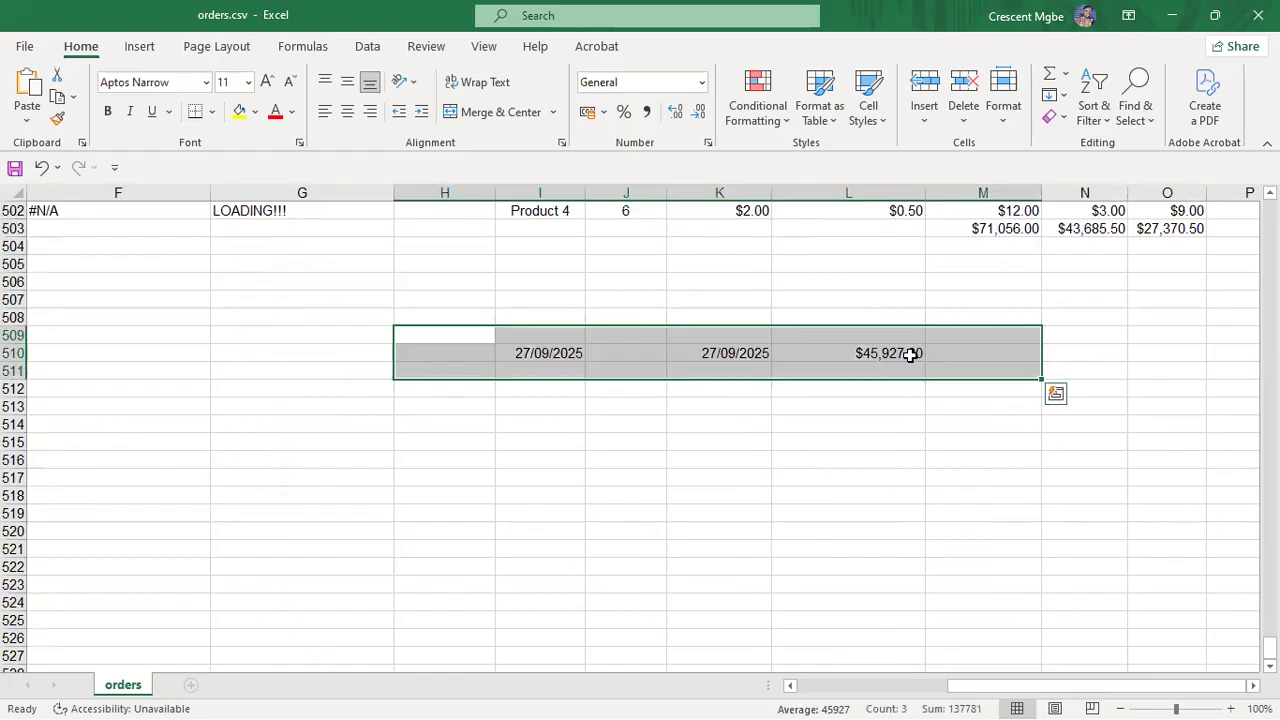
key("Delete")
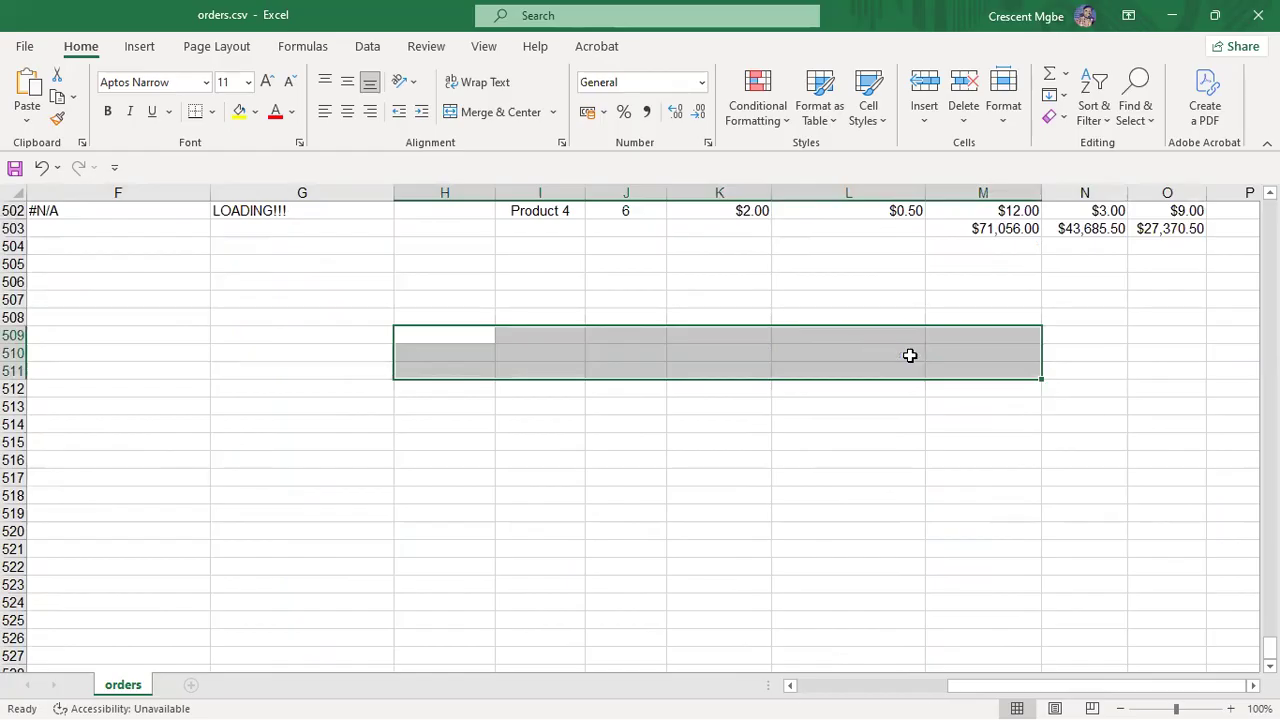
left_click(340, 330)
Step: Clear the LOADING!!! phone number entry and the #N/A country entry in row 502
scroll(371, 351, "up", 2)
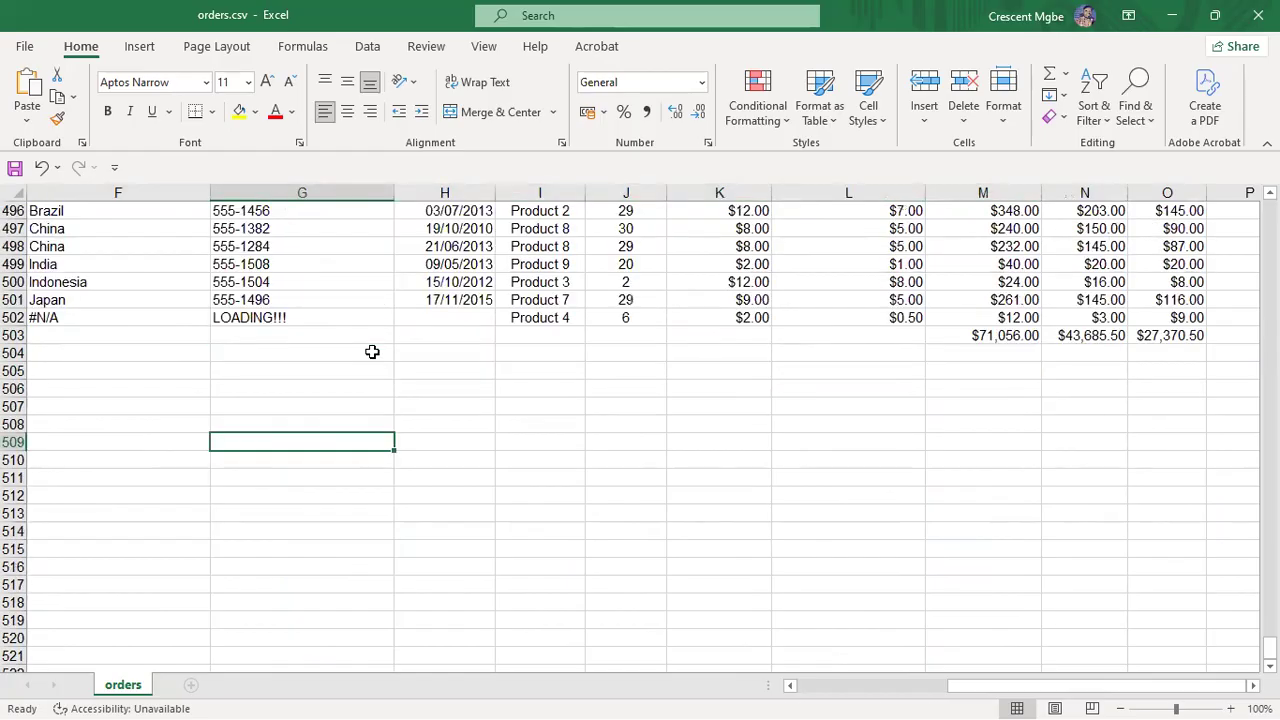
left_click(245, 320)
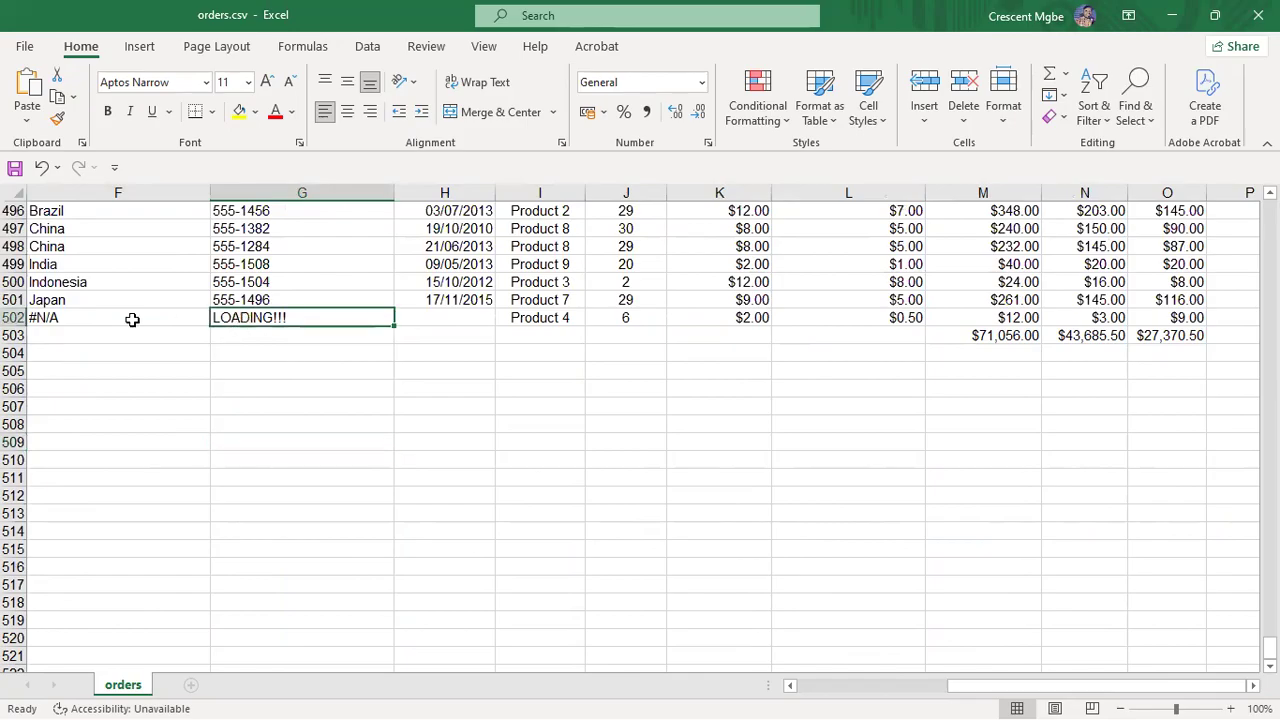
left_click(91, 322)
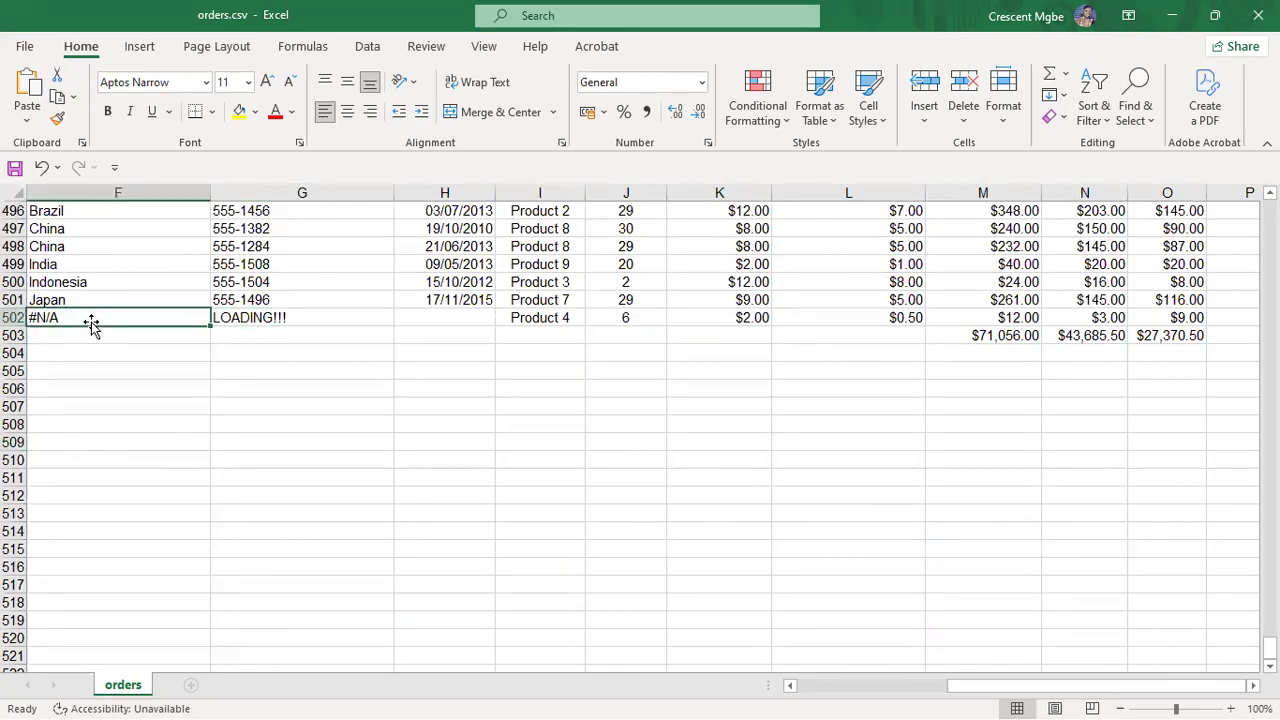
left_click(289, 317)
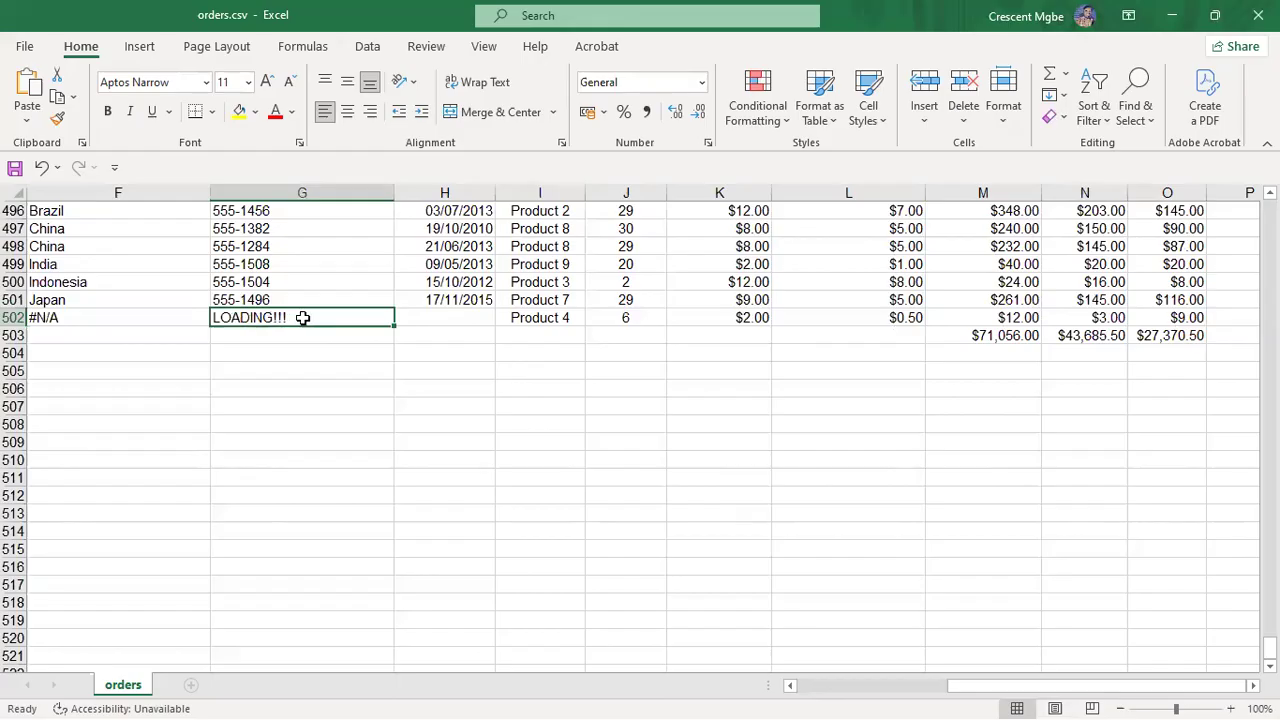
key("Delete")
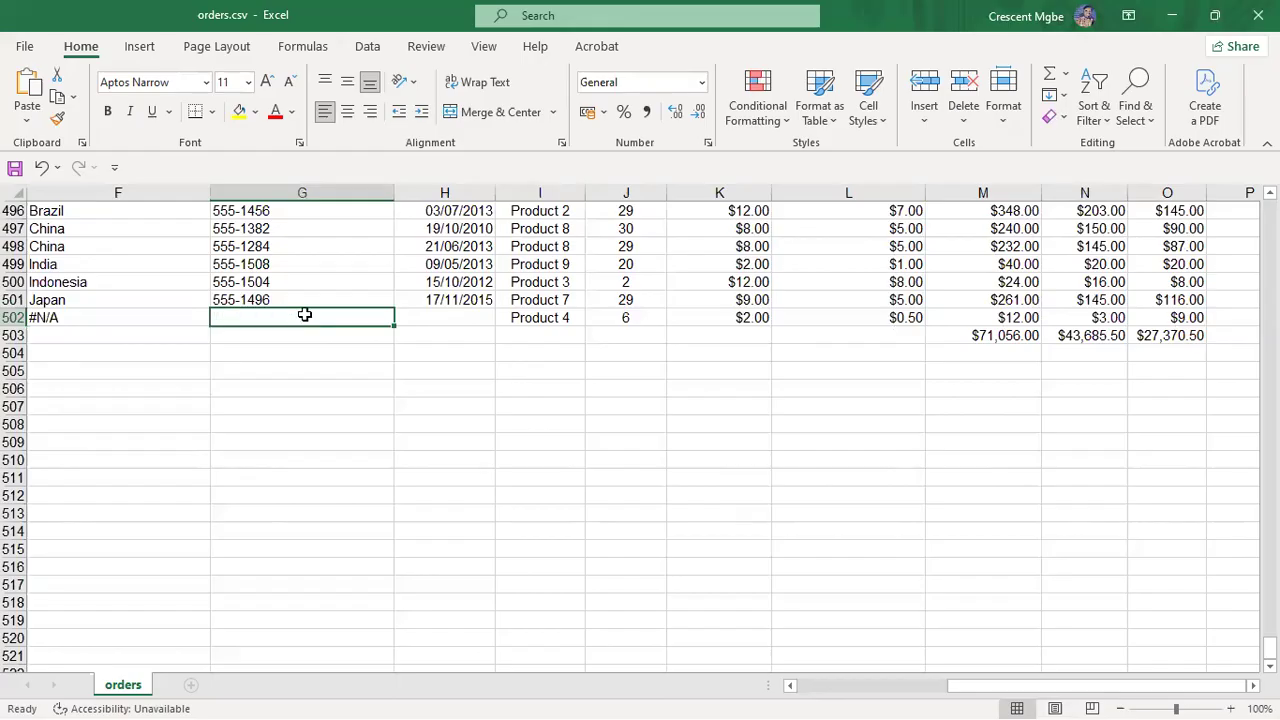
left_click(91, 319)
key("Delete")
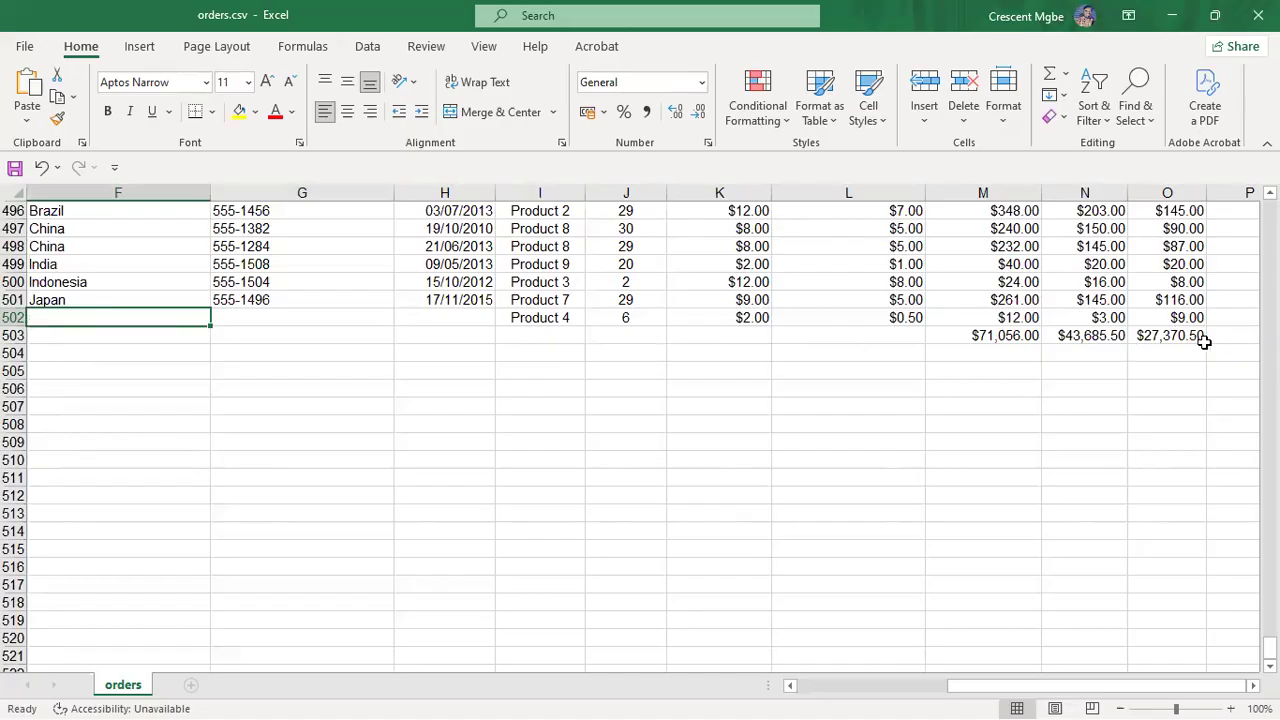
Step: Close the orders.csv workbook and save its changes
scroll(1200, 340, "up", 8)
scroll(1175, 322, "up", 20)
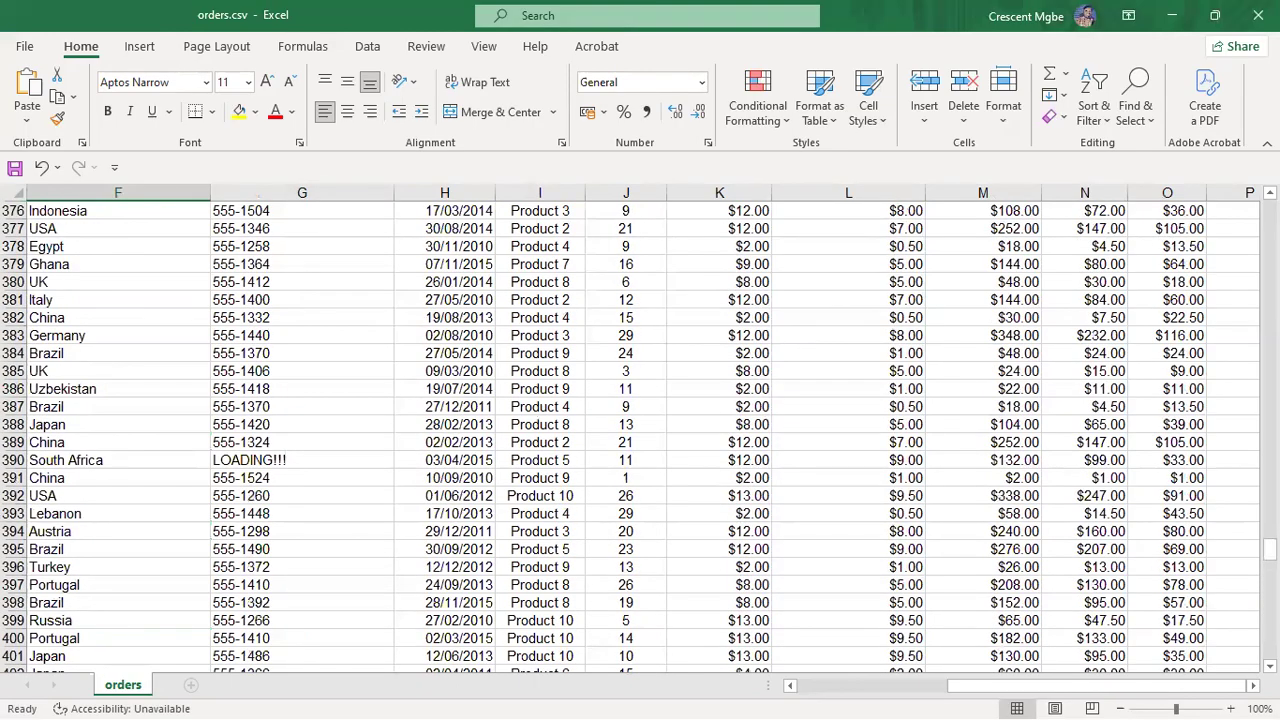
scroll(1268, 548, "down", 20)
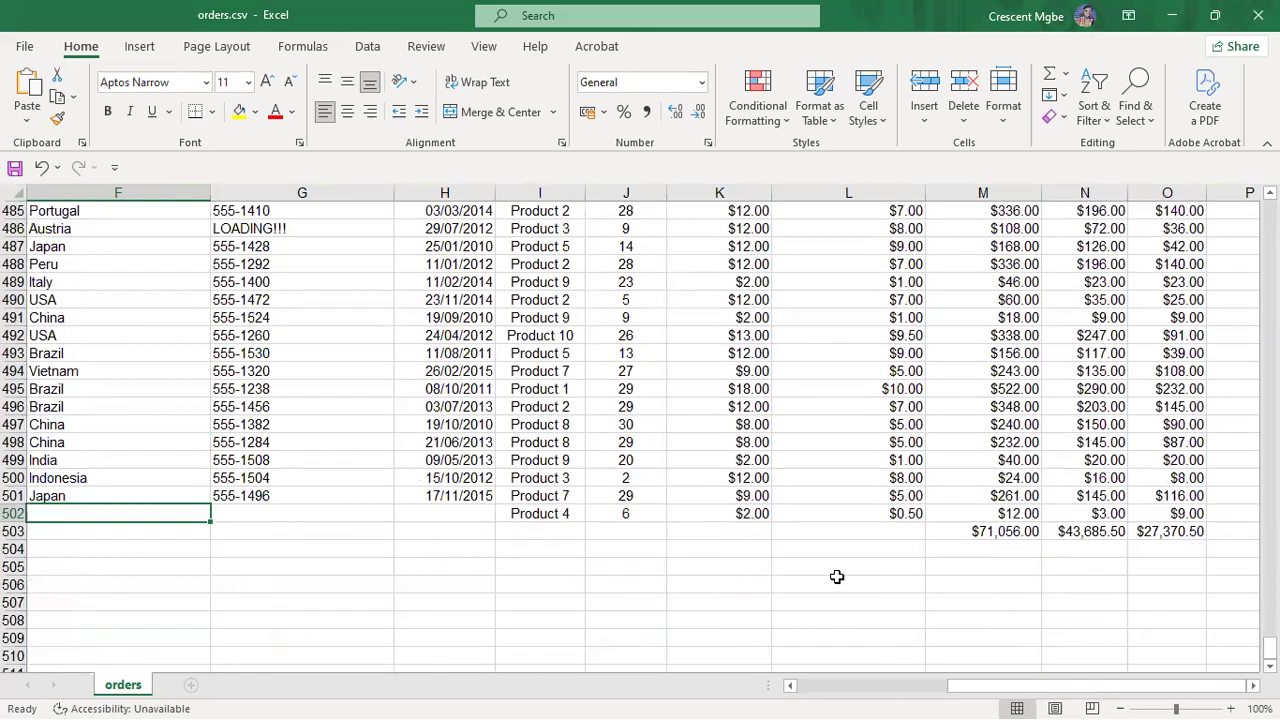
left_click(513, 563)
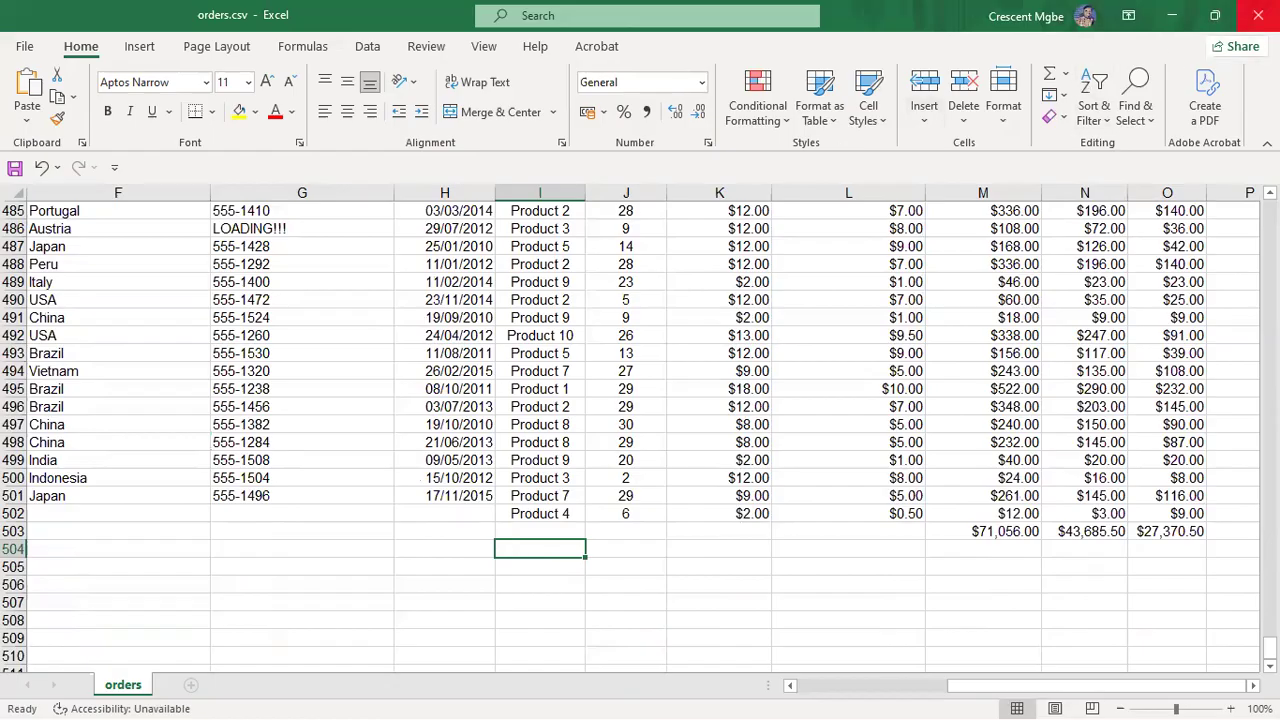
left_click(1258, 15)
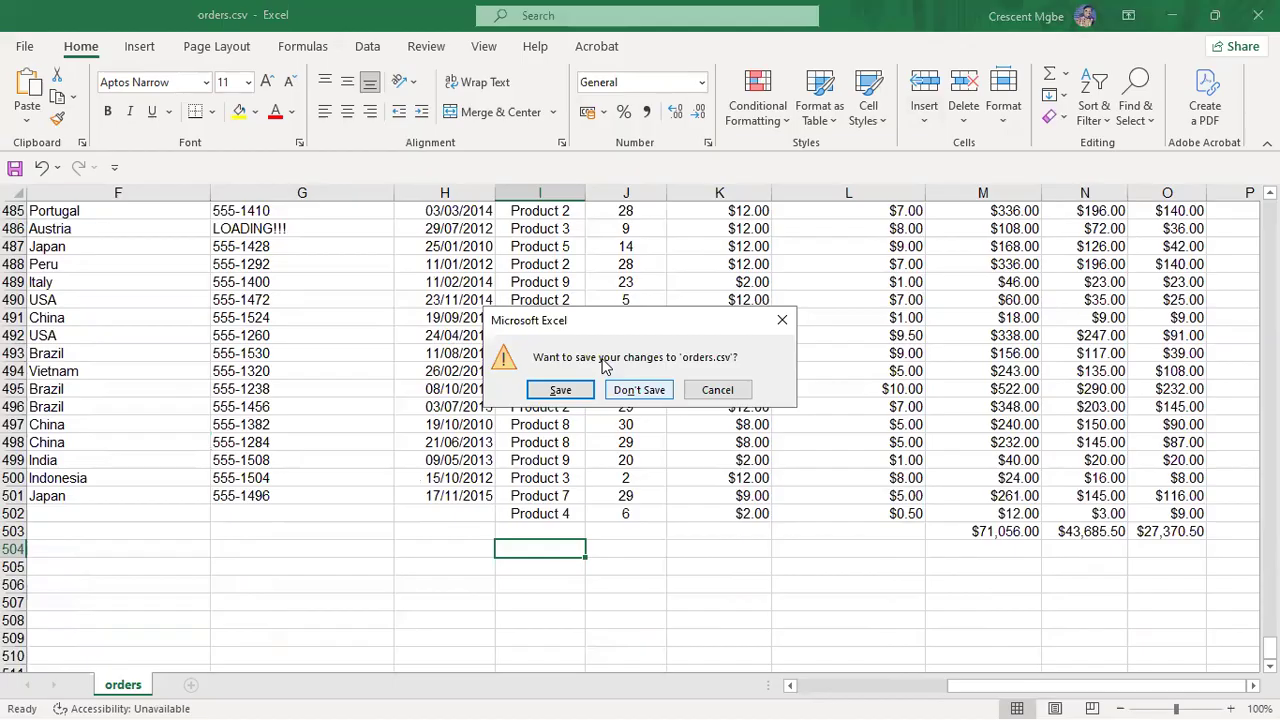
left_click(560, 390)
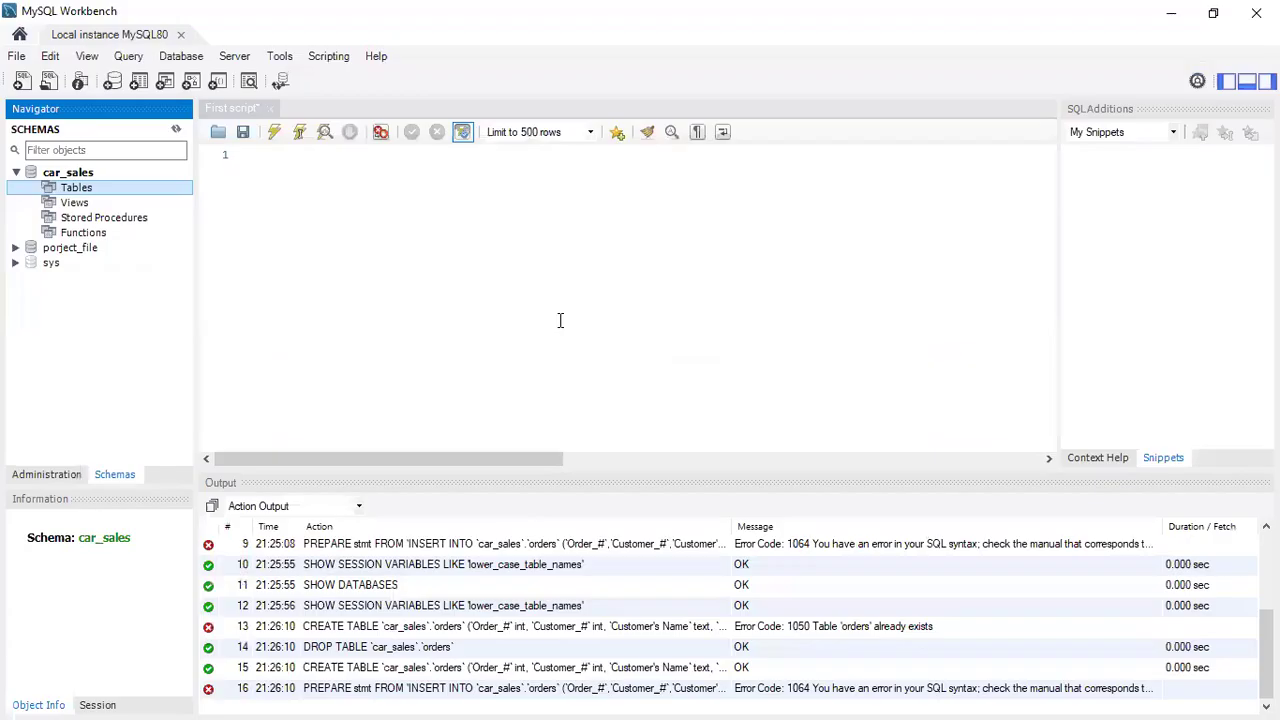
Step: Minimize MySQL Workbench and reopen orders.csv in Excel from the DataAfric Training folder
left_click(1165, 11)
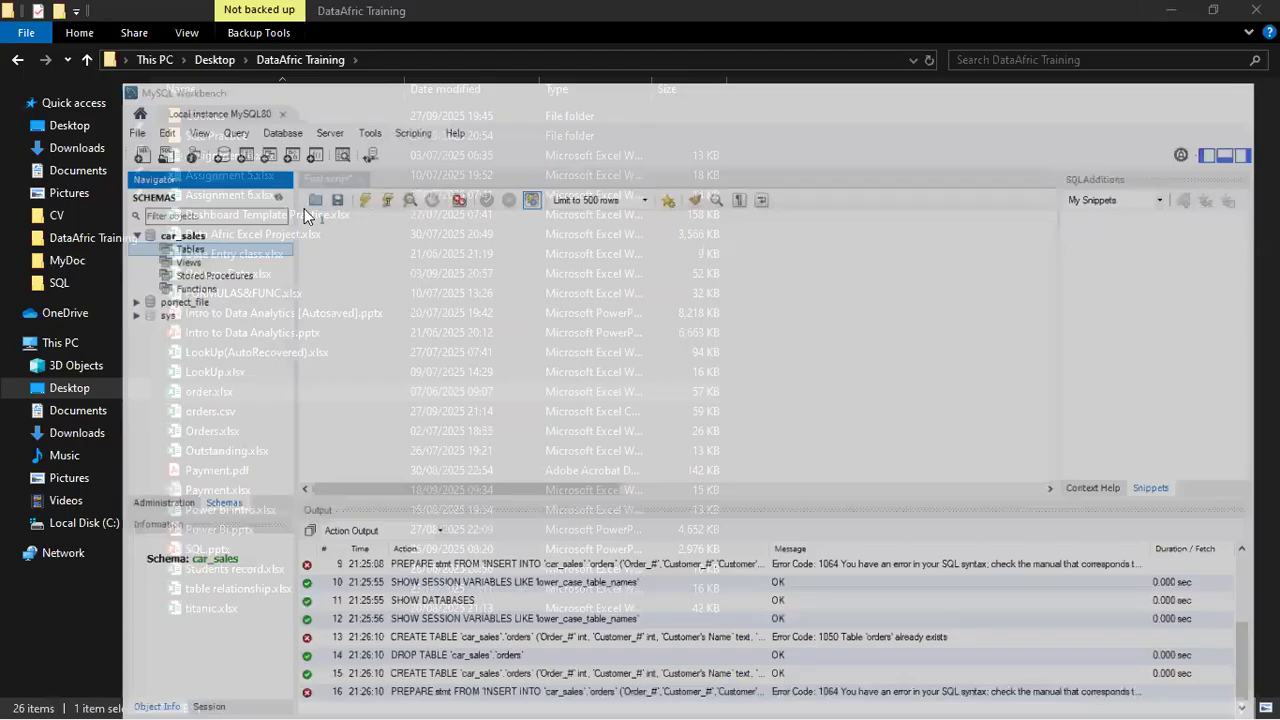
left_click(247, 411)
key("Return")
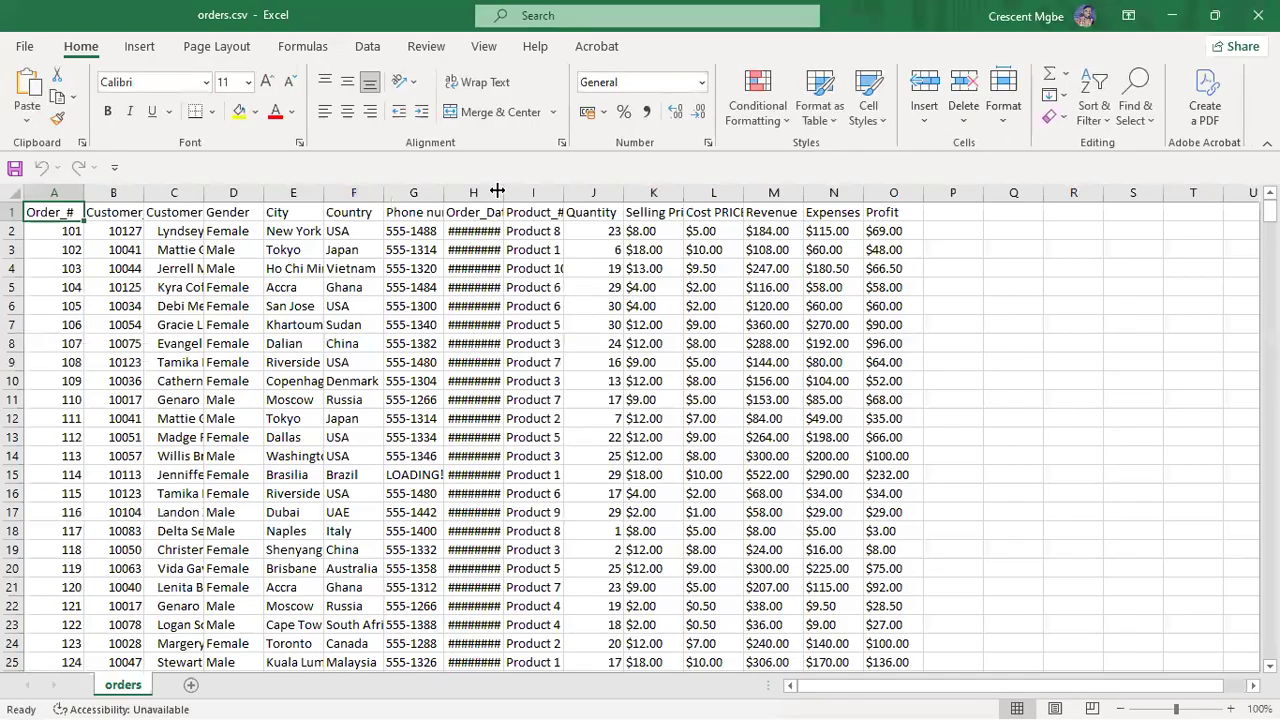
Step: Auto-fit the width of all columns in the orders sheet to their contents
left_click(12, 192)
left_click(143, 190)
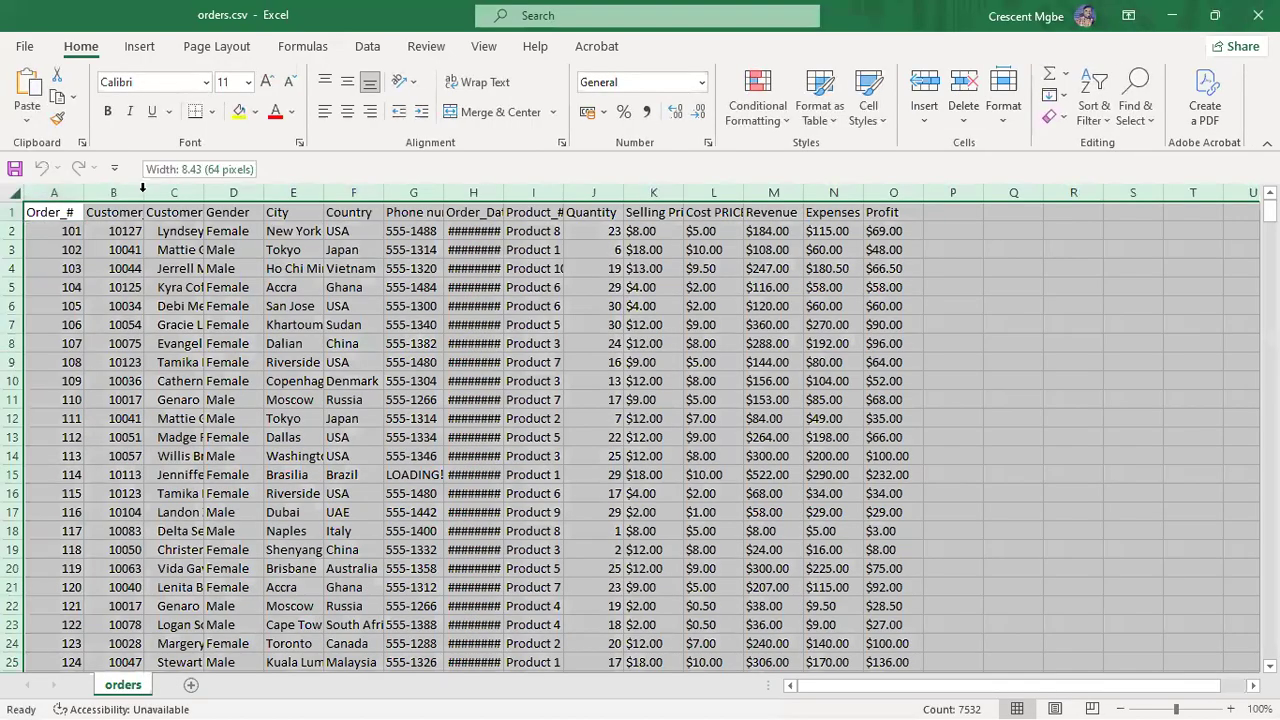
scroll(315, 271, "down", 1)
scroll(315, 271, "up", 1)
left_click(284, 302)
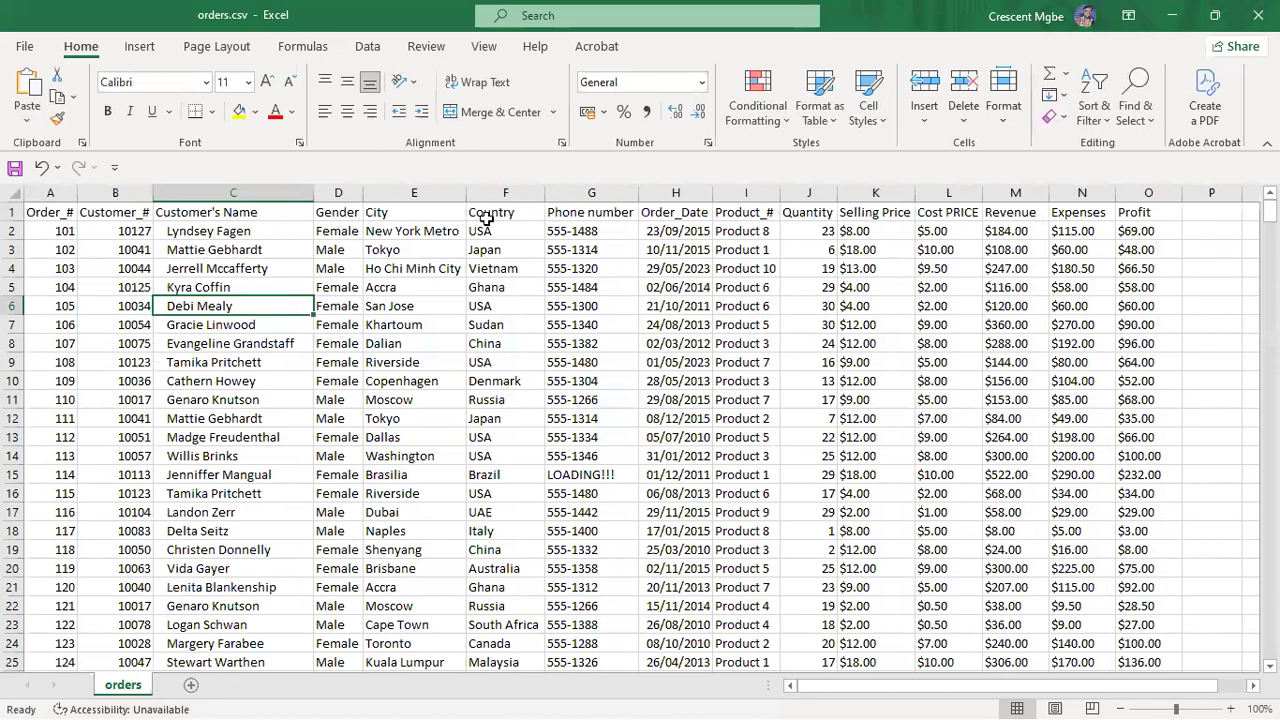
Step: Clear the #N/A and LOADING!!! entries in cells C502 to G502 of the last order record
scroll(556, 296, "down", 8)
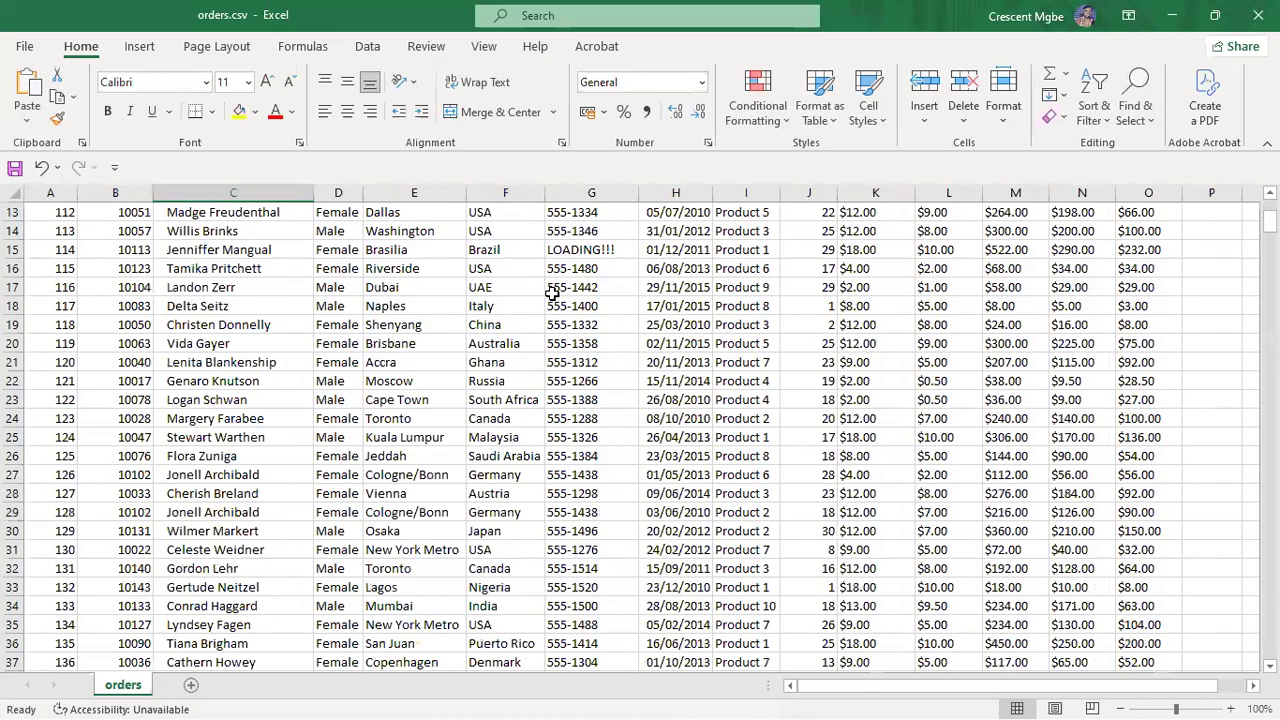
scroll(757, 297, "down", 14)
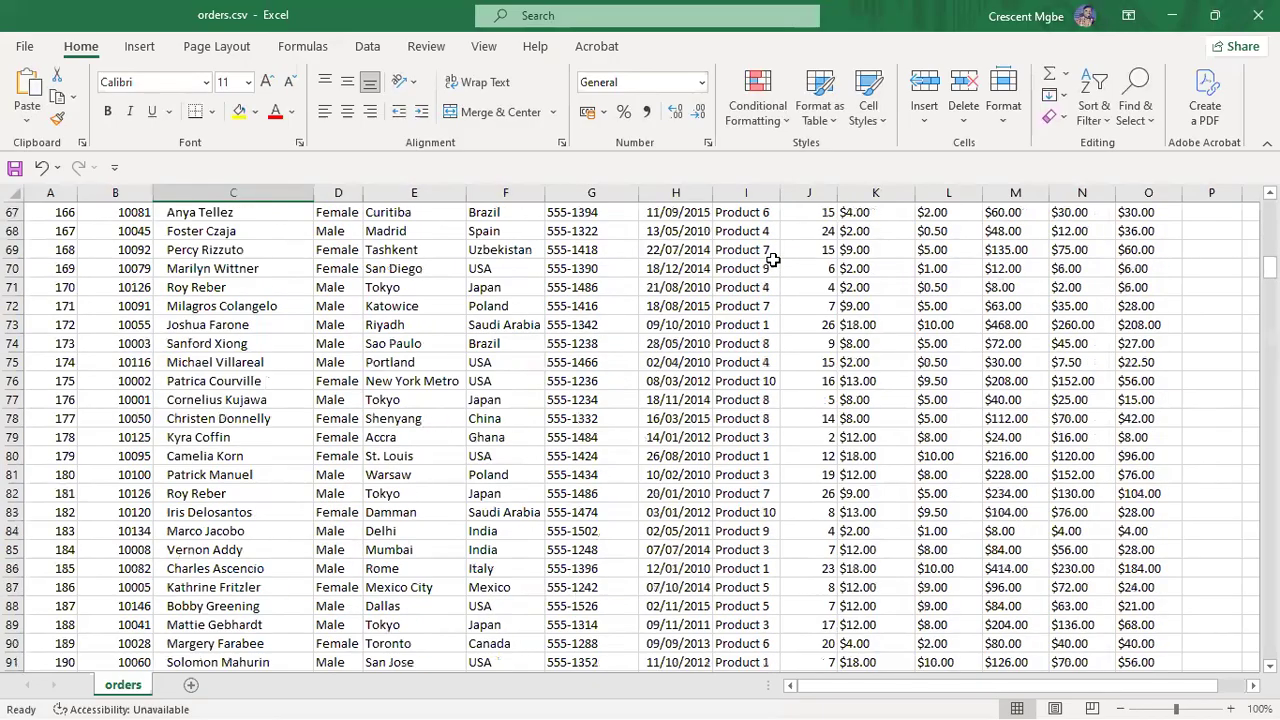
scroll(773, 260, "down", 9)
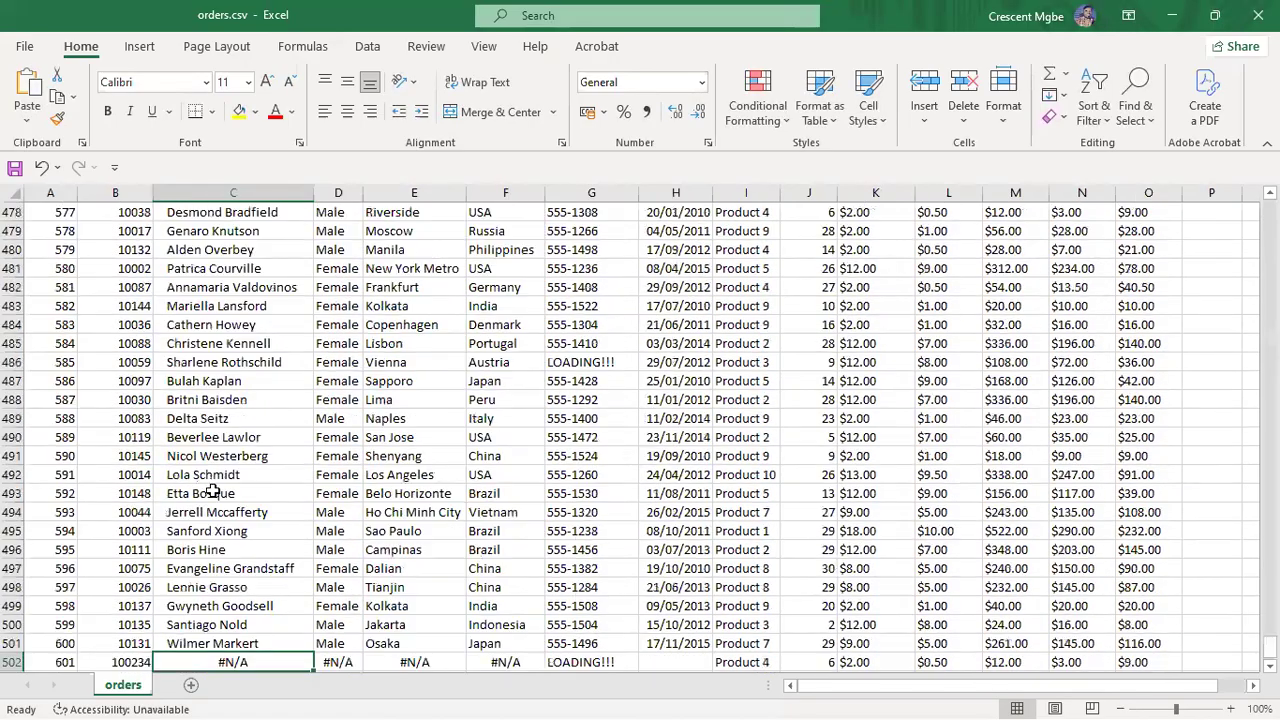
scroll(230, 445, "down", 5)
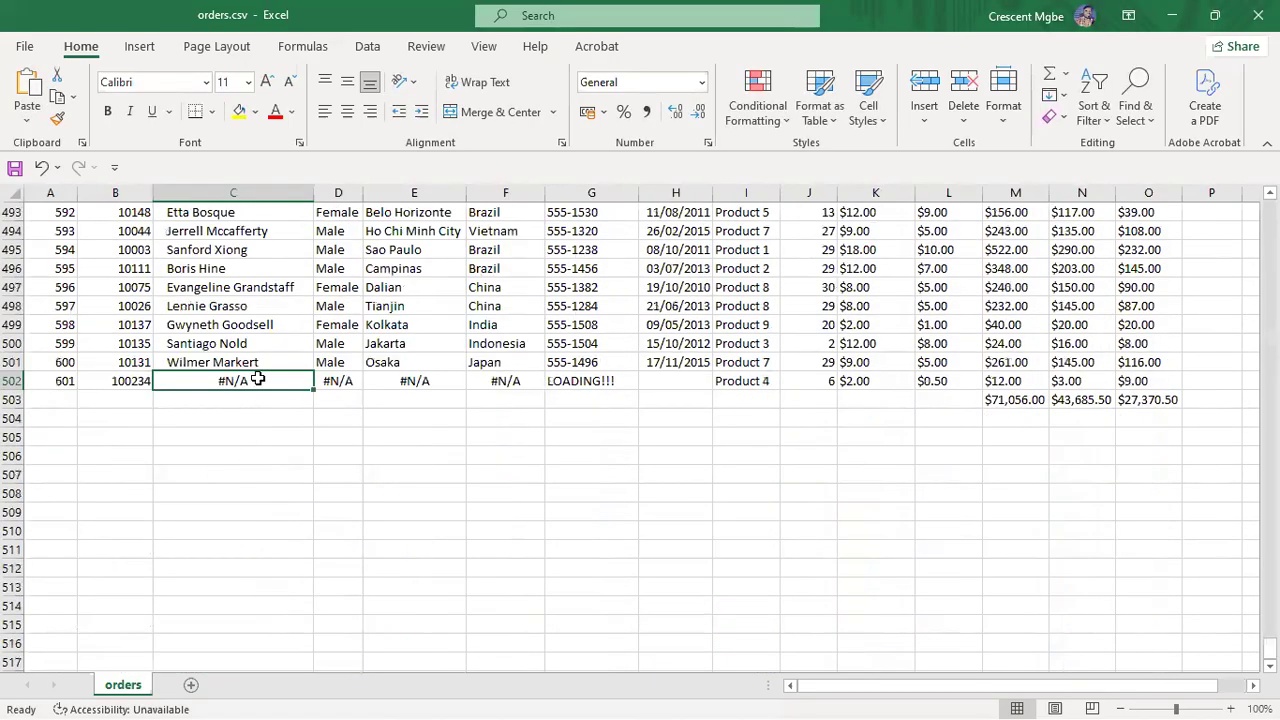
key("Delete")
key("Right")
key("Delete")
key("Right")
key("Delete")
key("Right")
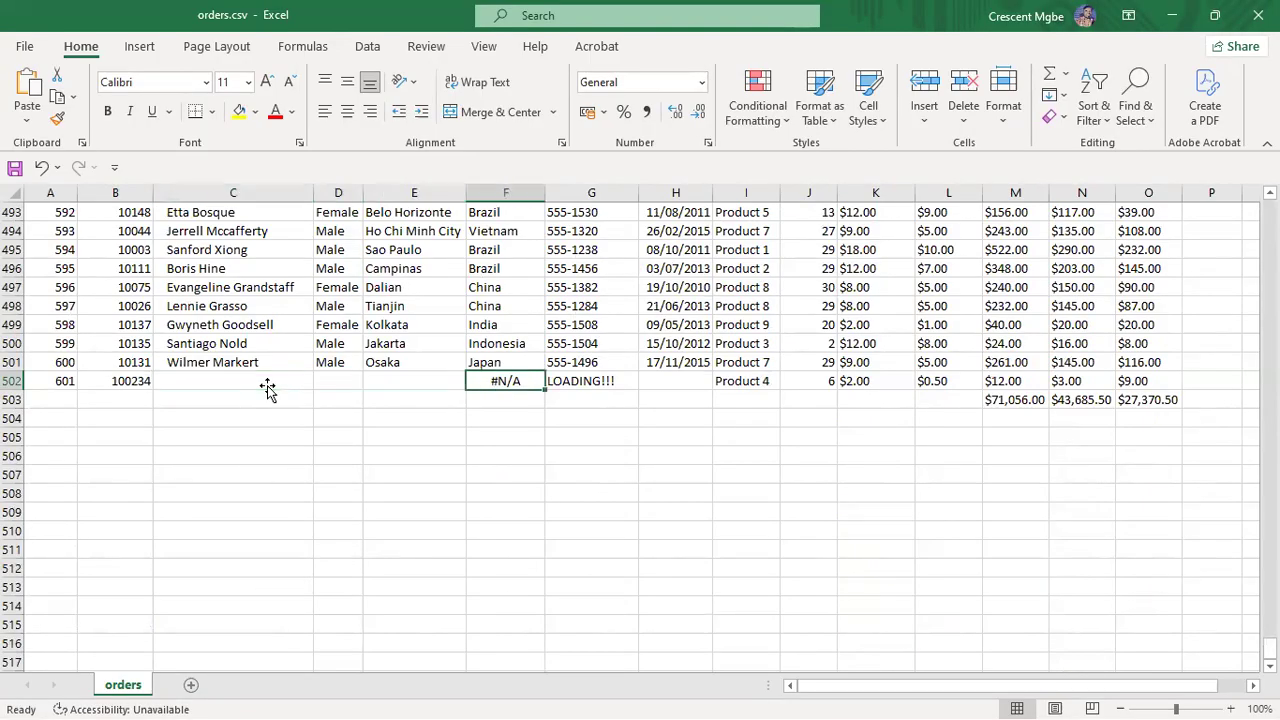
key("Delete")
key("Right")
key("Delete")
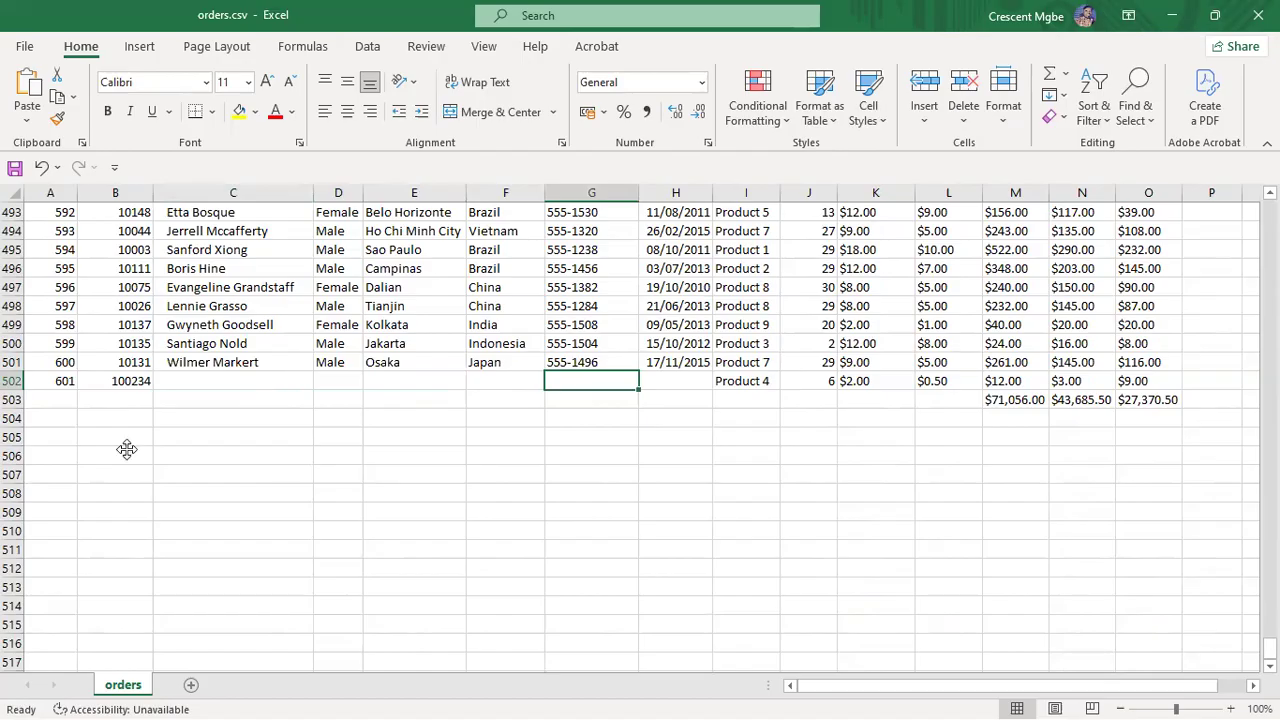
Step: Delete the entire row 502 containing the incomplete order 601
left_click(14, 381)
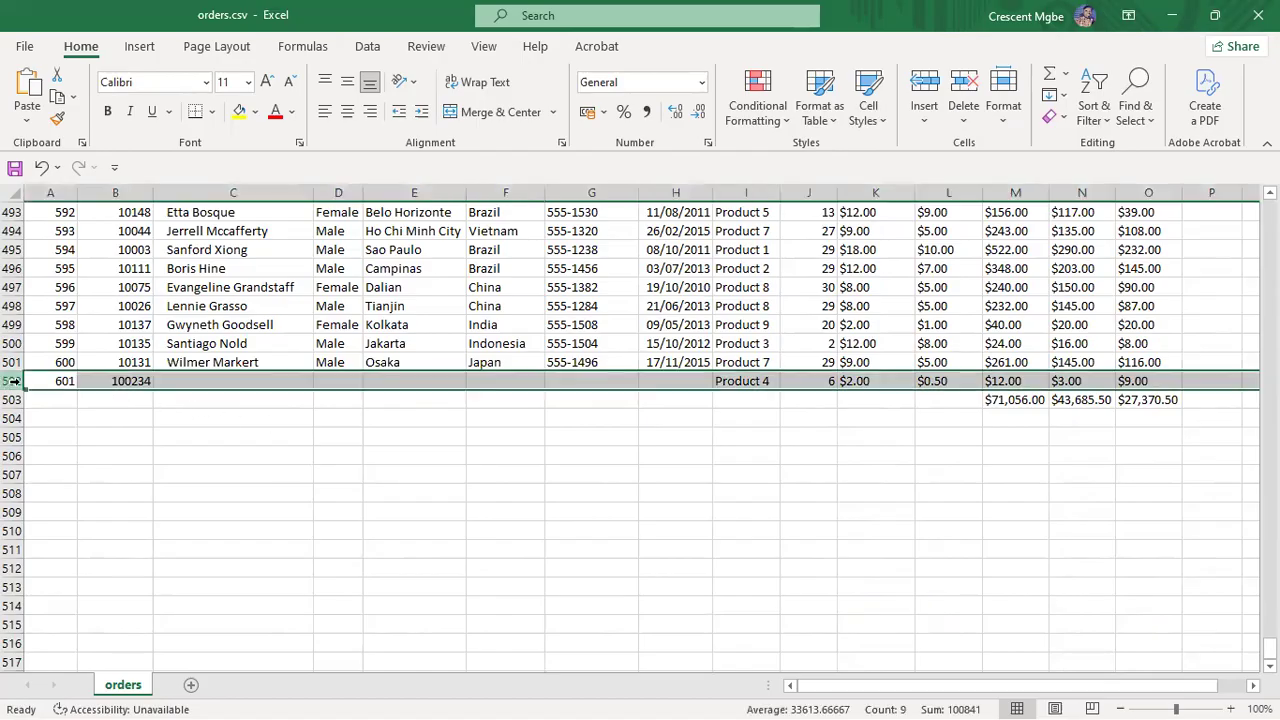
right_click(14, 381)
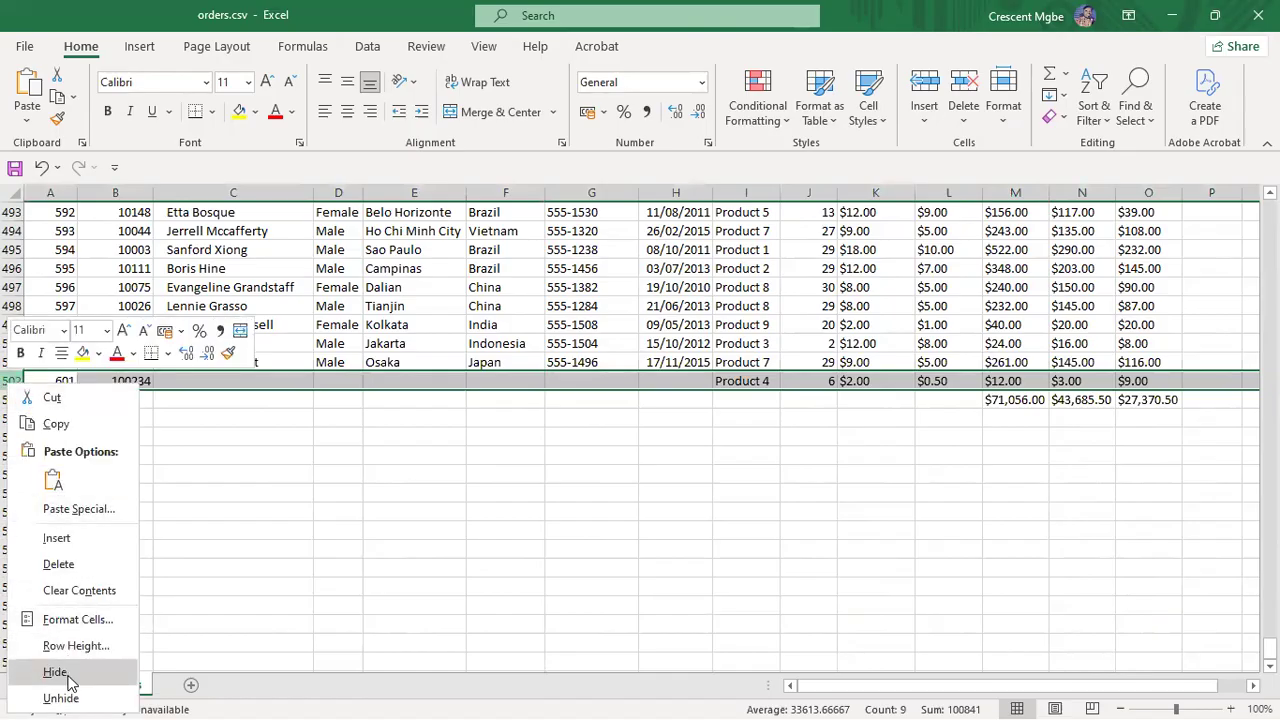
left_click(70, 564)
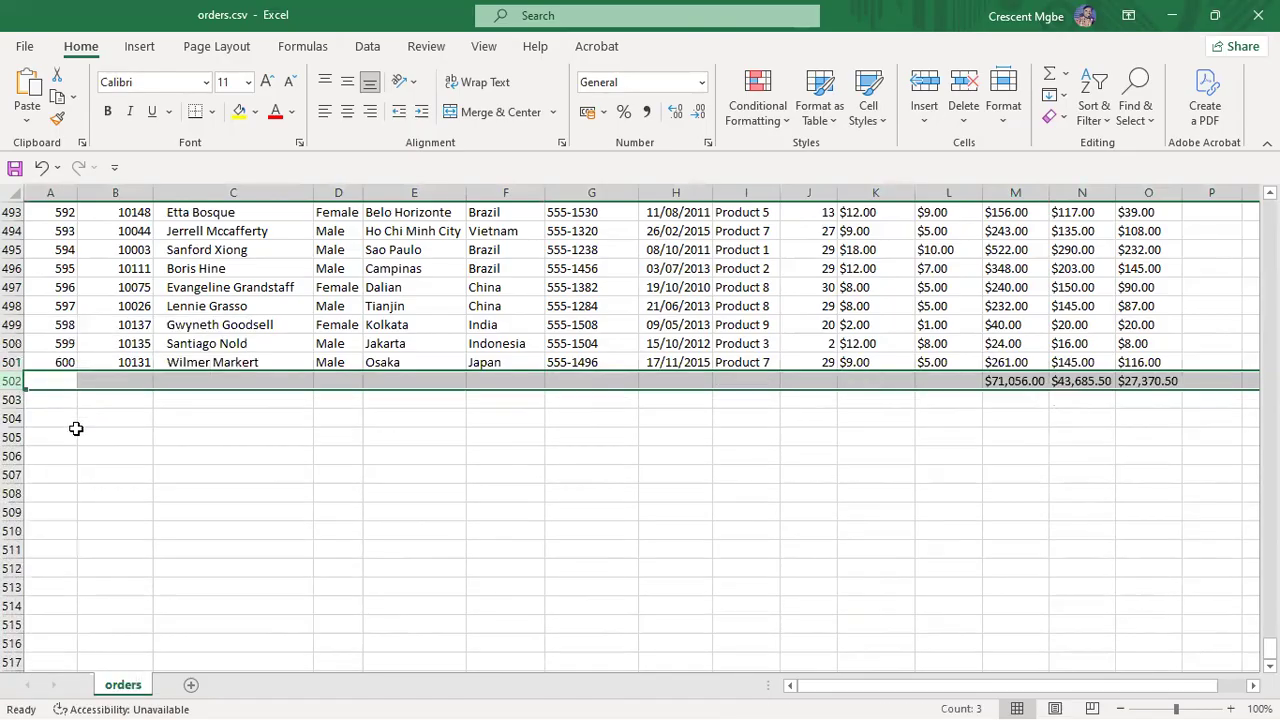
Step: Delete the entire totals row 502 below the last order and close orders.csv
right_click(14, 381)
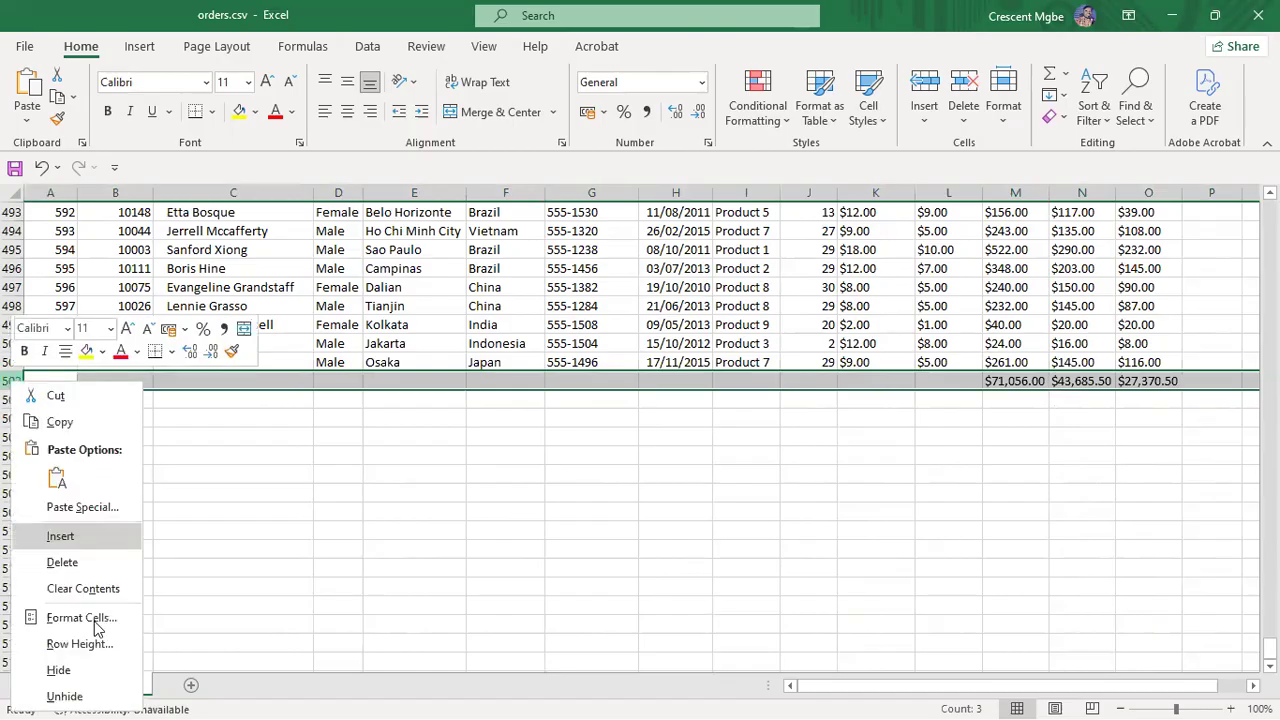
left_click(72, 563)
left_click(1030, 531)
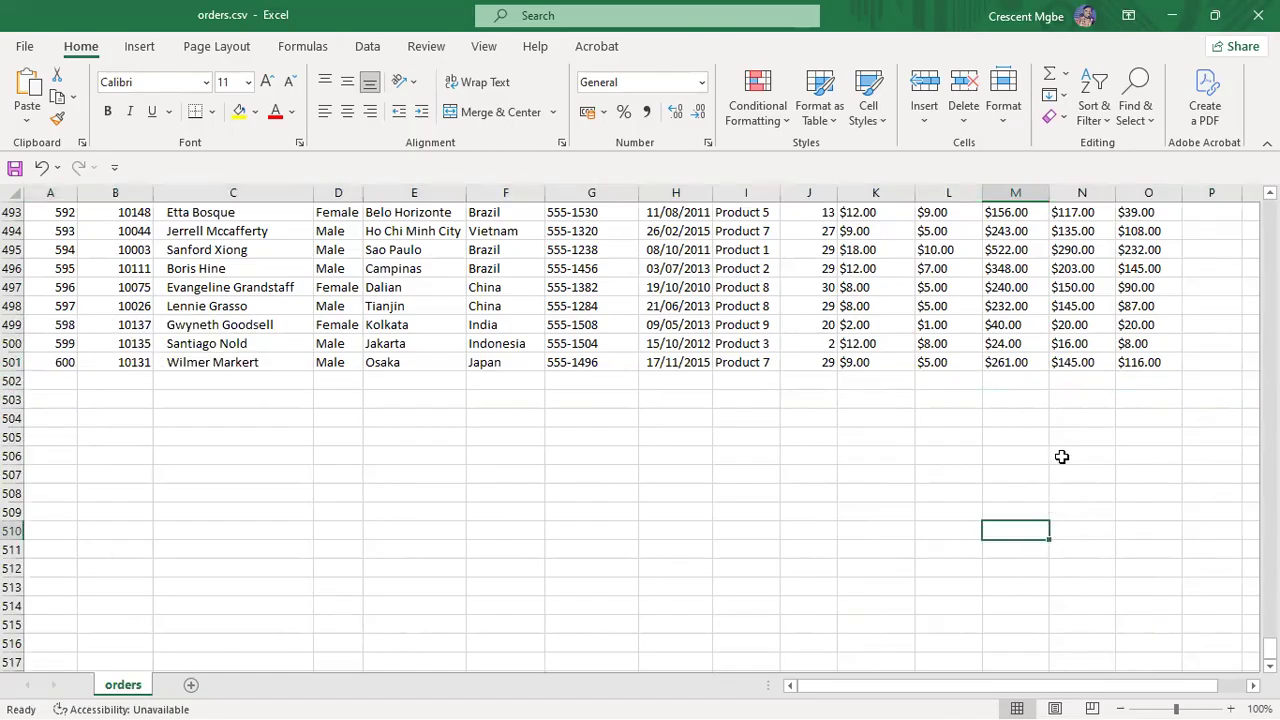
scroll(1062, 455, "up", 9)
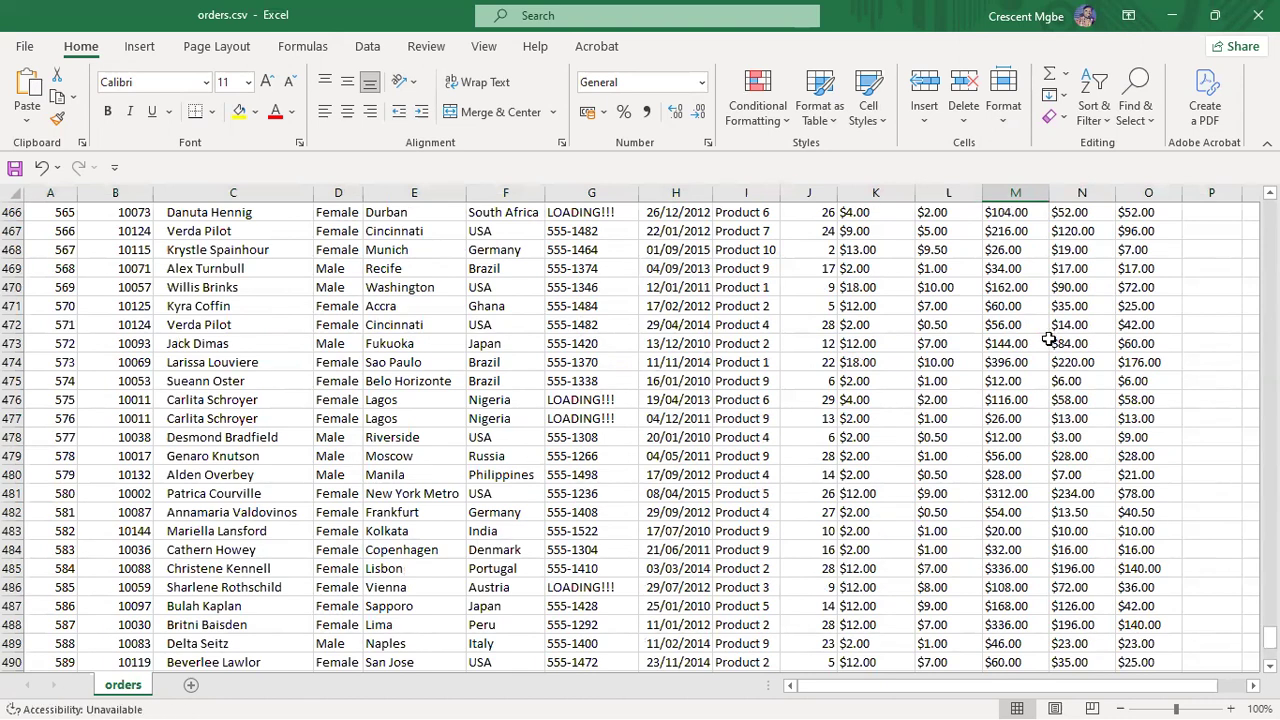
left_click(1257, 14)
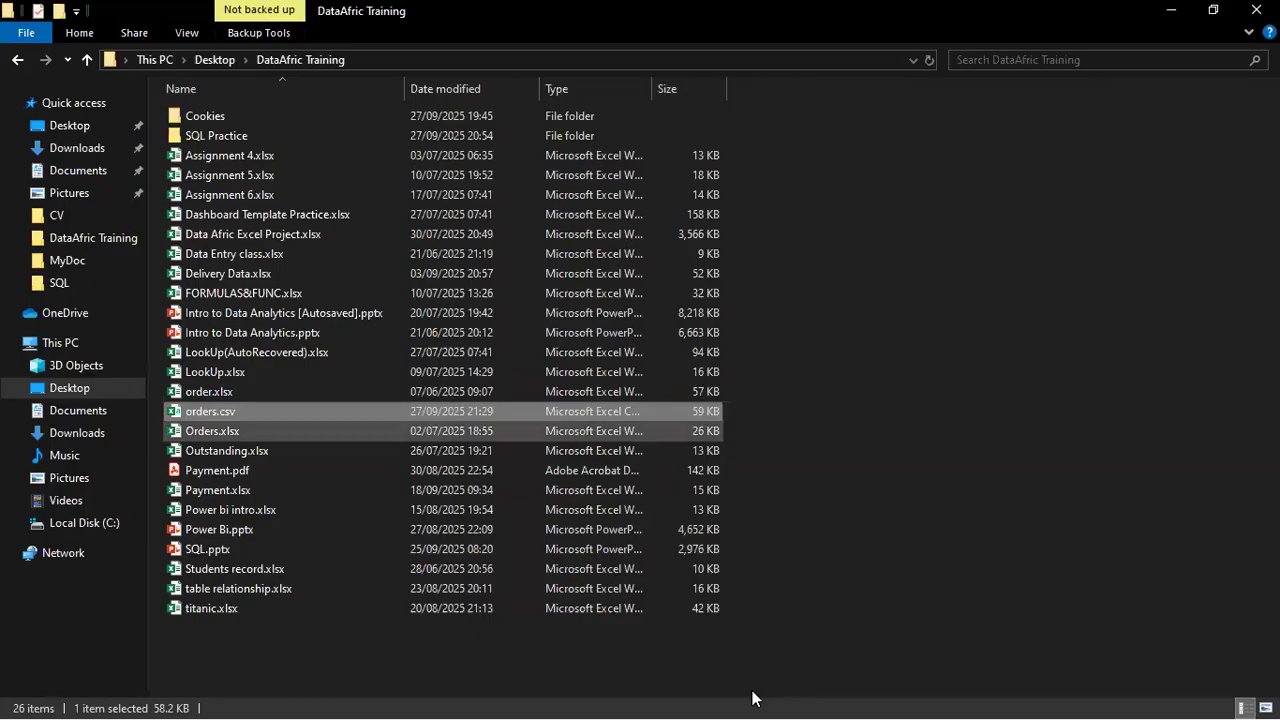
Step: Switch to MySQL Workbench and start a table data import into car_sales with orders.csv from the DataAfric Training folder as source
key("super+Tab")
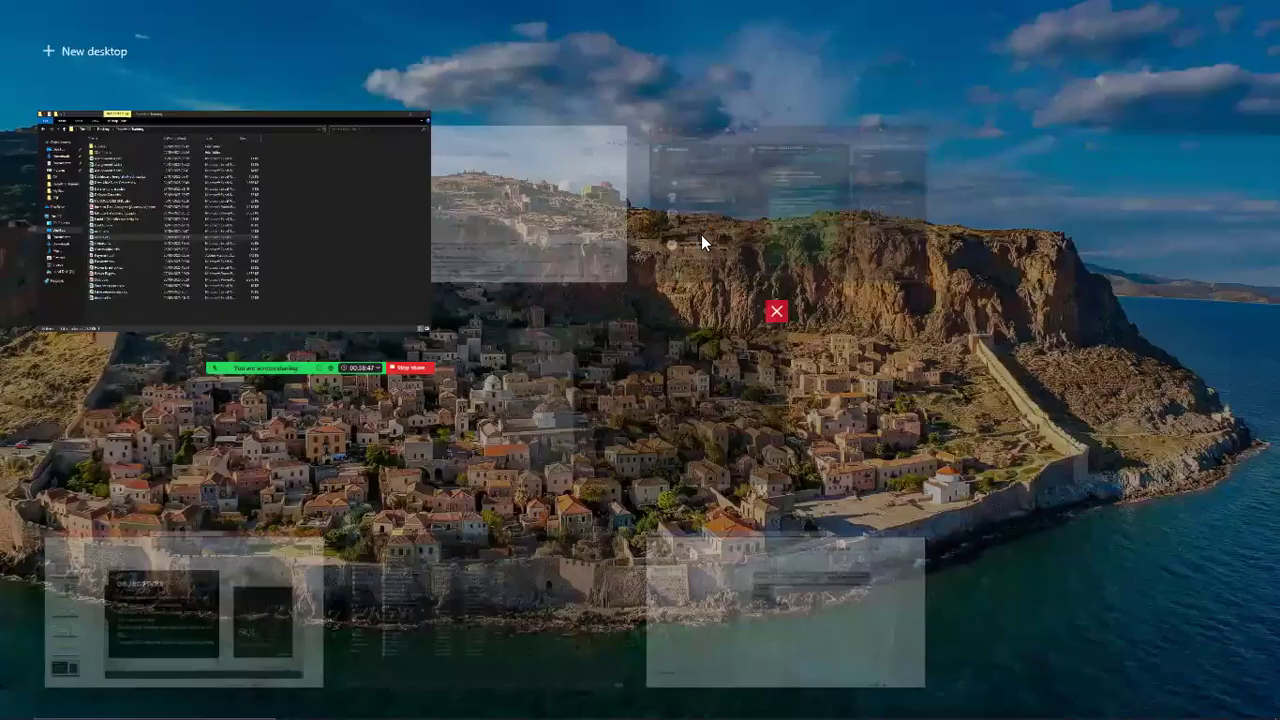
left_click(485, 182)
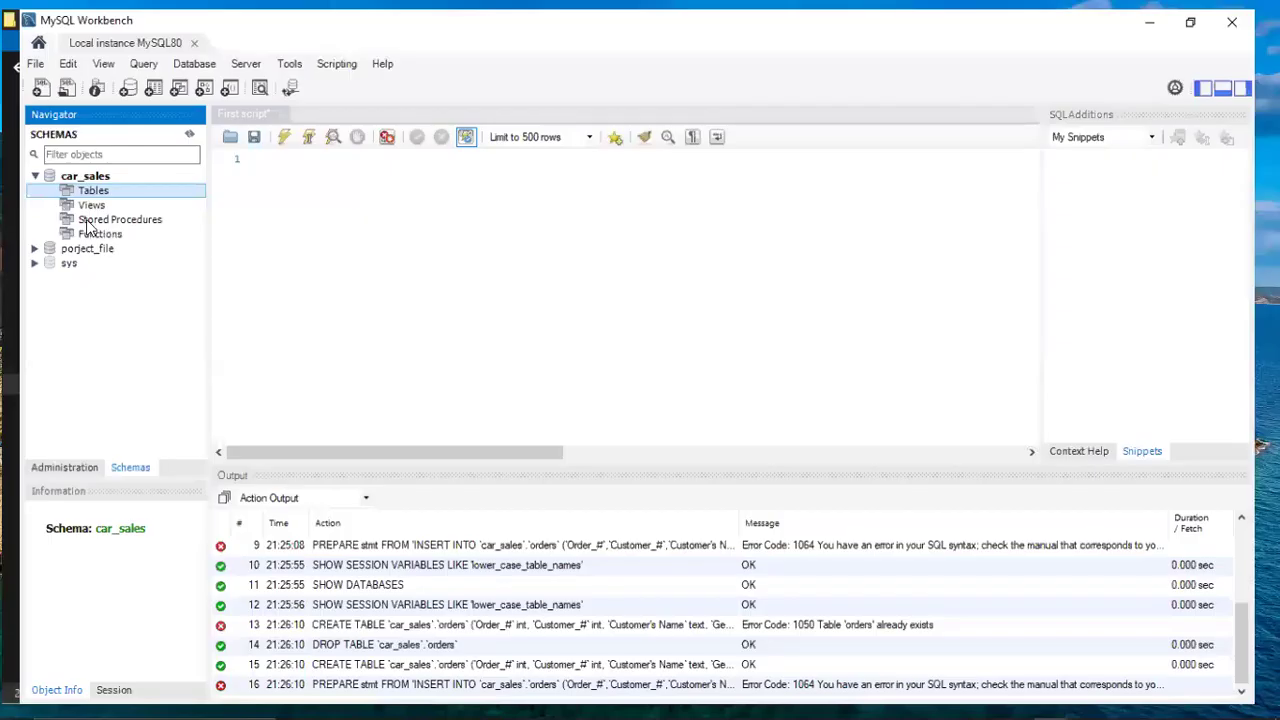
right_click(78, 190)
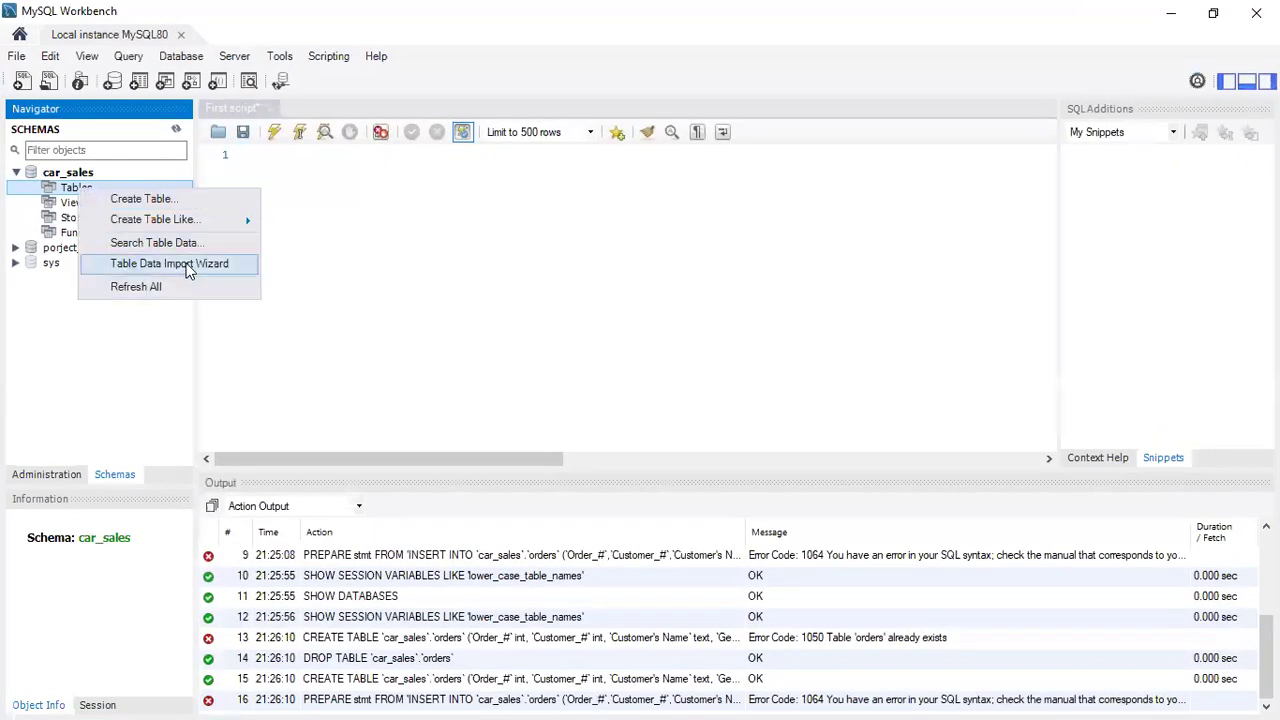
left_click(165, 264)
left_click(699, 189)
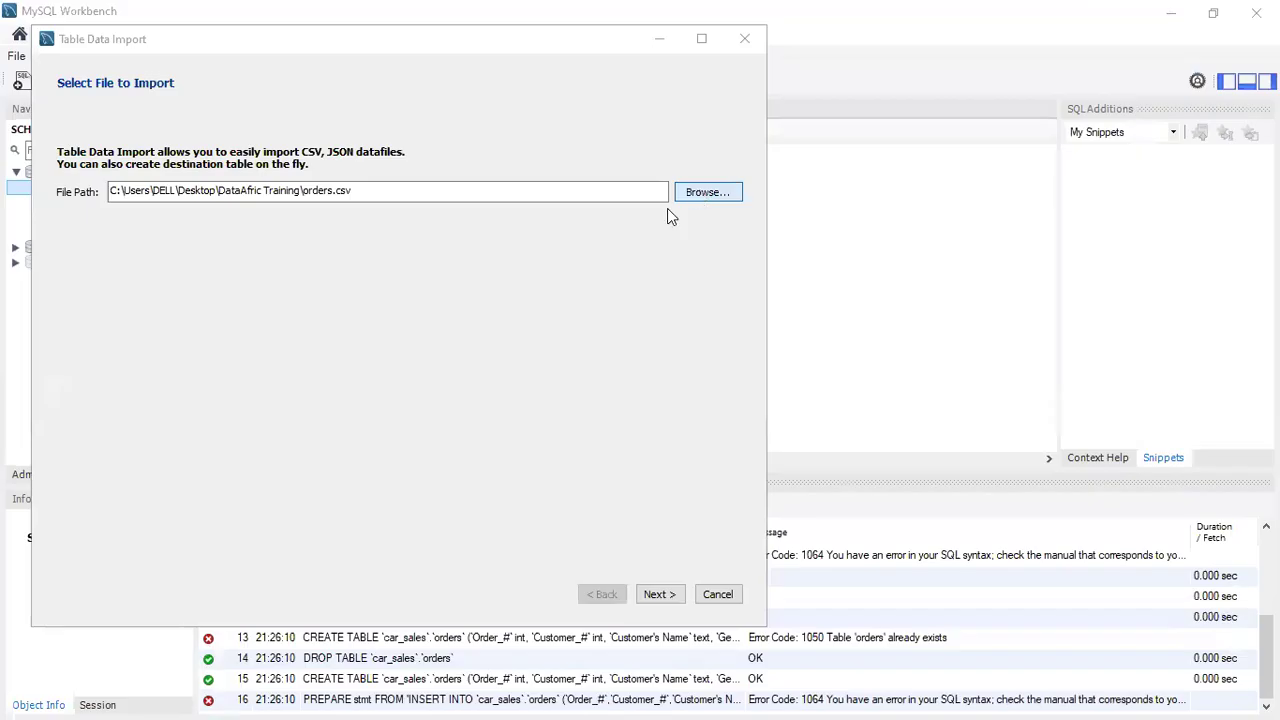
double_click(283, 222)
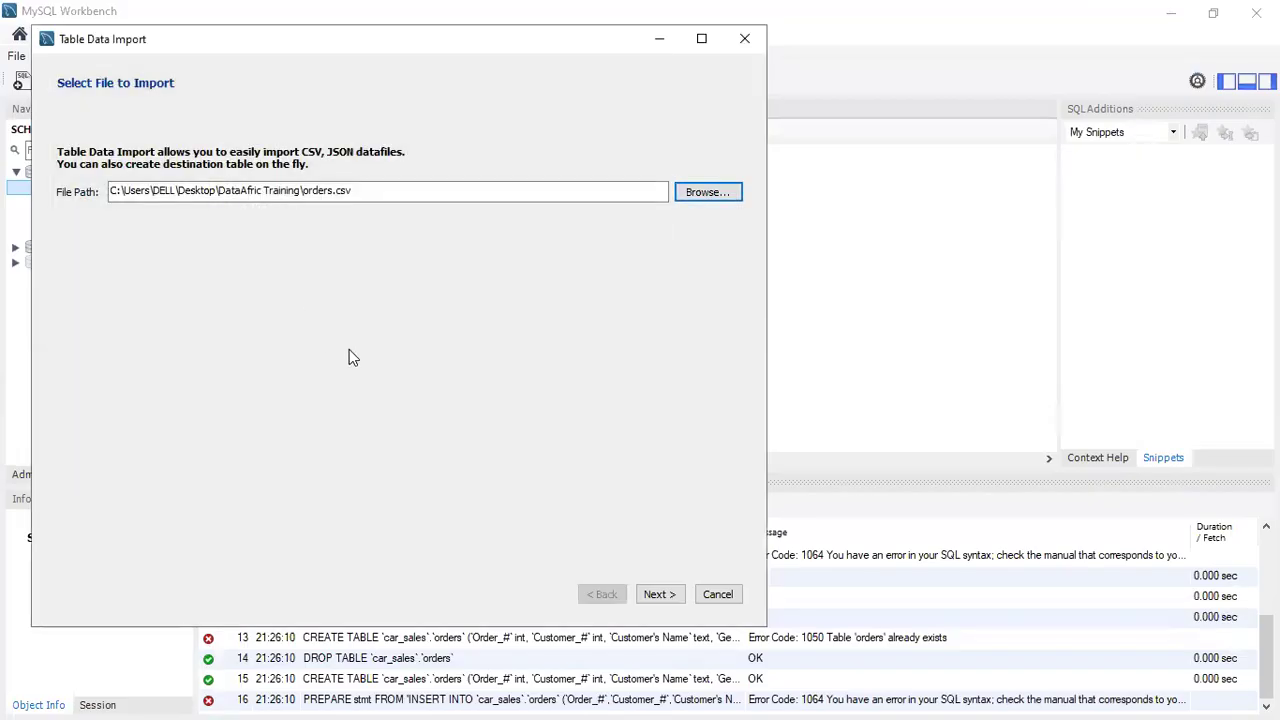
Step: Try to import orders.csv into a new car_sales orders table, dropping the existing one, review the message log and close the wizard
left_click(662, 596)
left_click(646, 600)
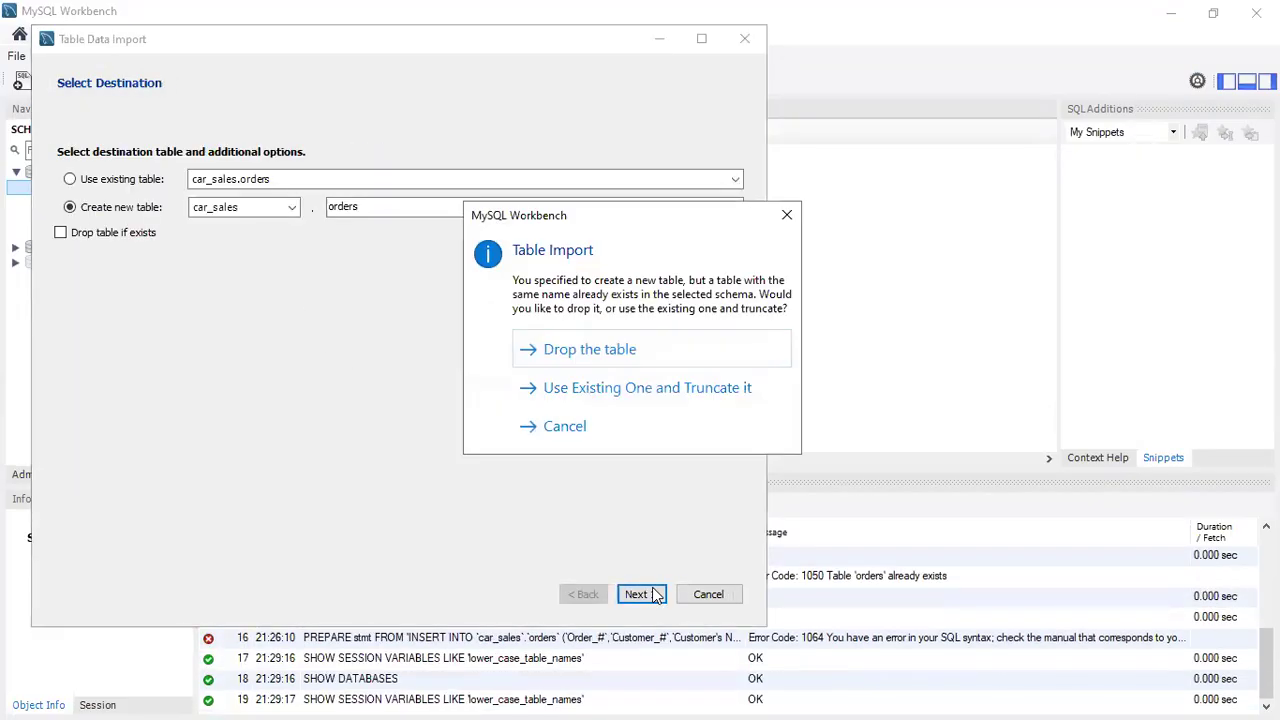
left_click(589, 350)
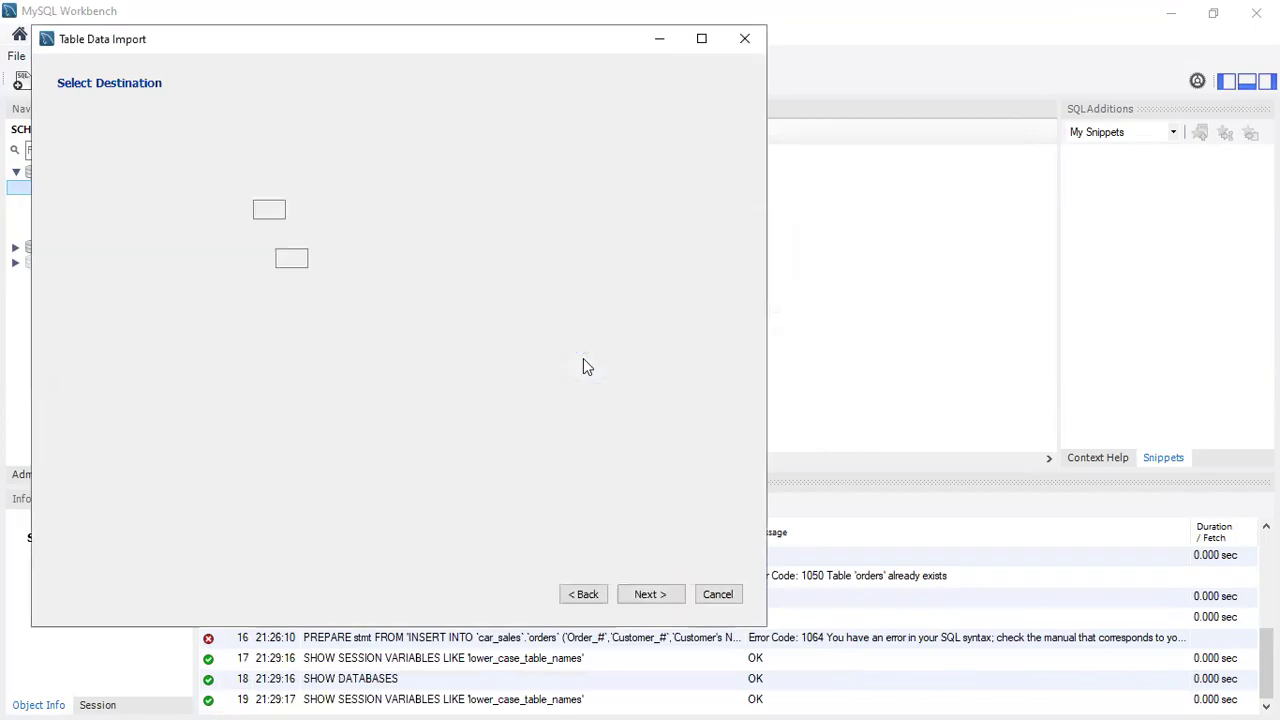
left_click(658, 597)
left_click(658, 596)
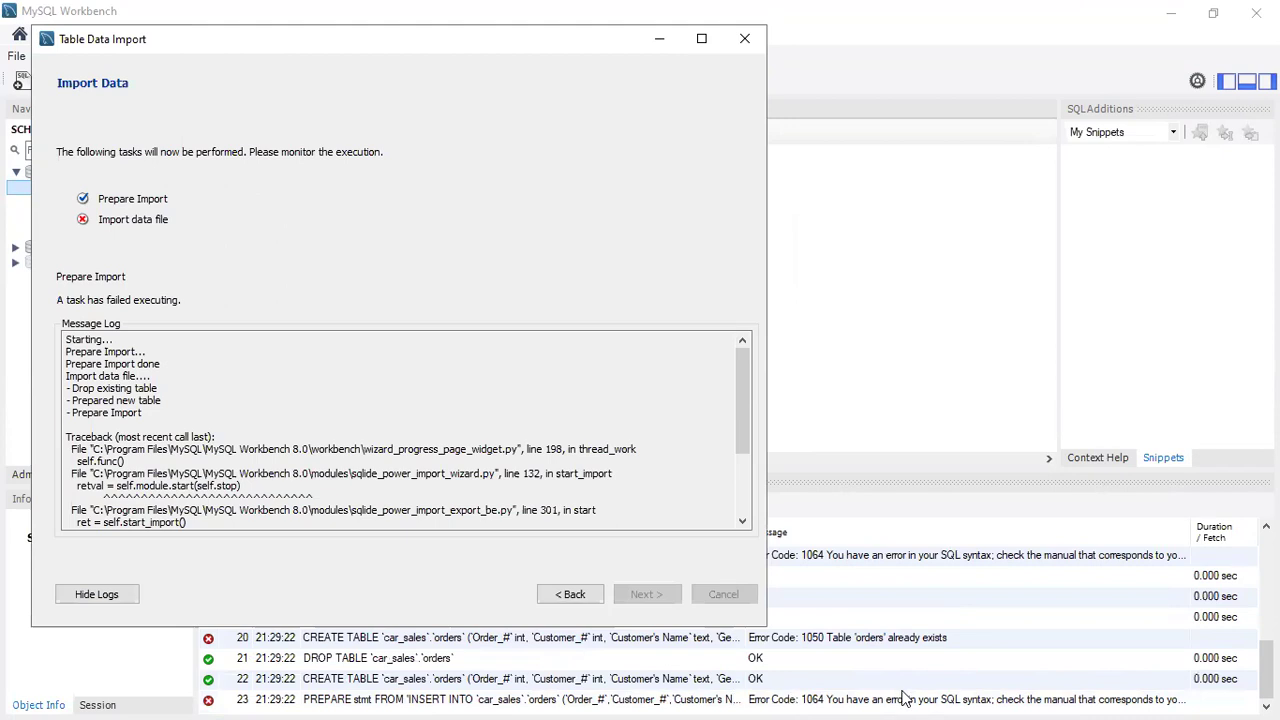
scroll(234, 360, "down", 3)
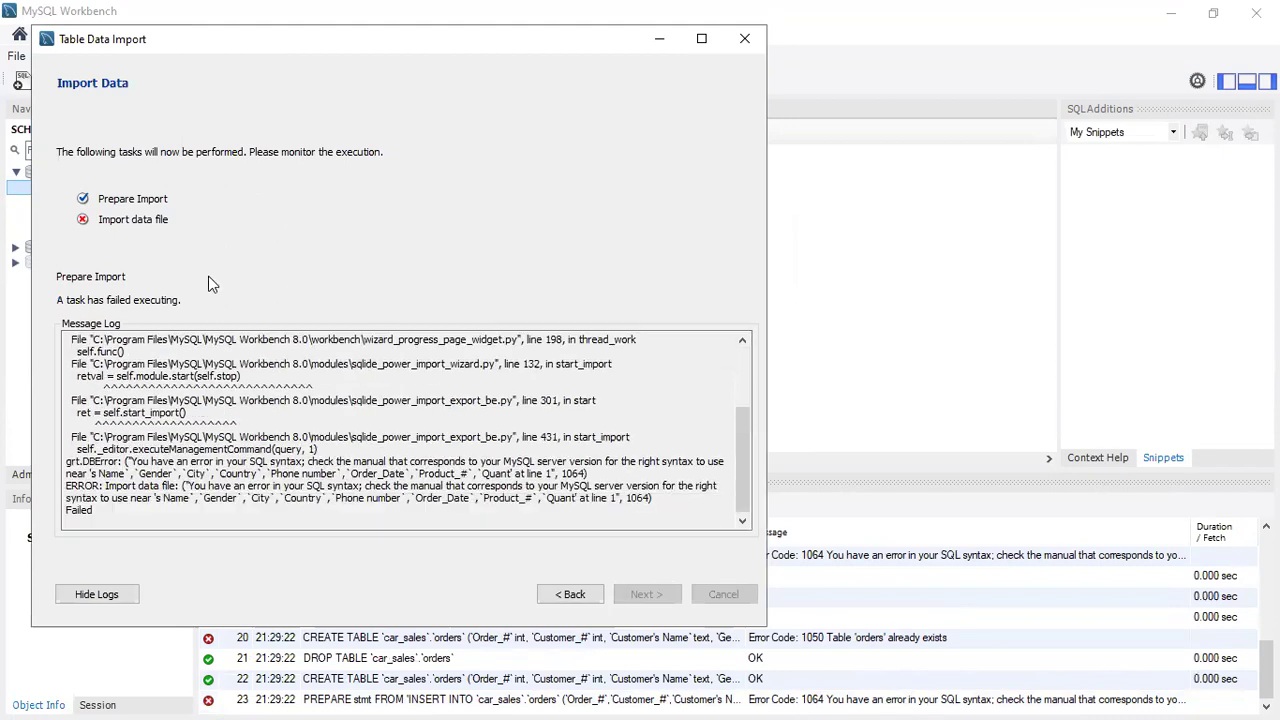
left_click(745, 38)
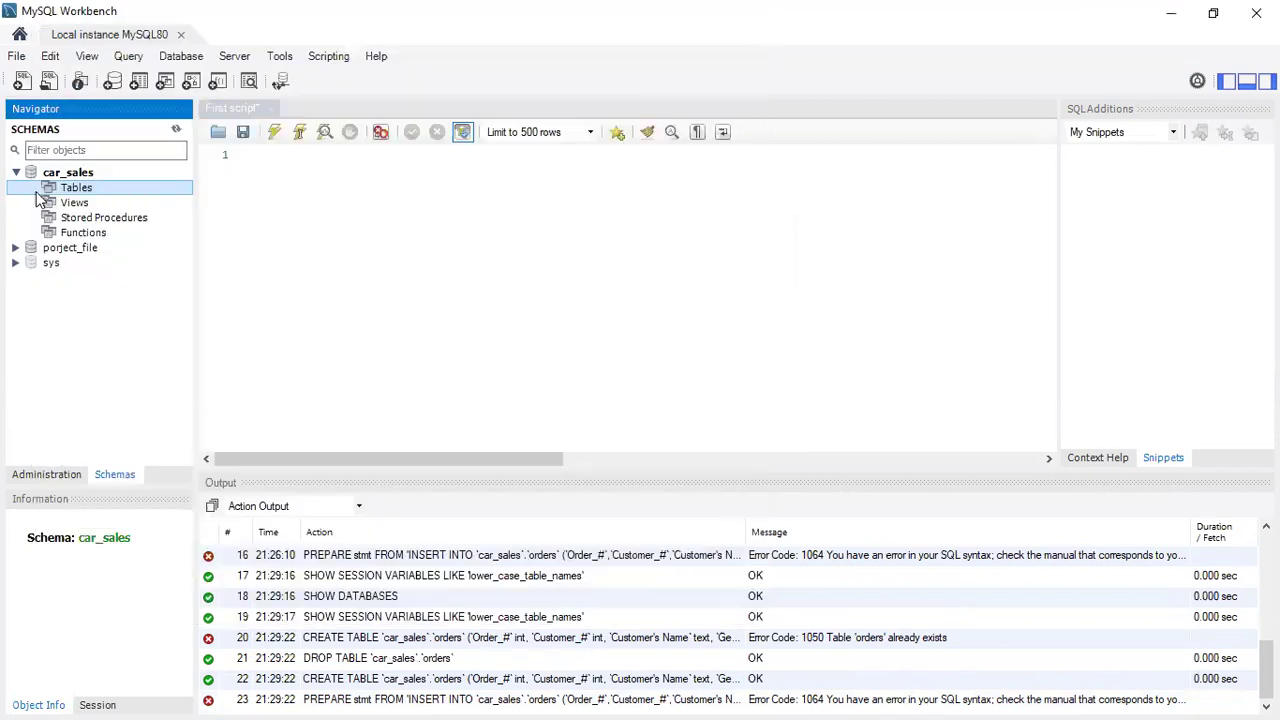
Step: Start another table data import into car_sales, choosing FMCG data.csv from the Desktop folder Data Analysis with Digital World\SQL
right_click(78, 192)
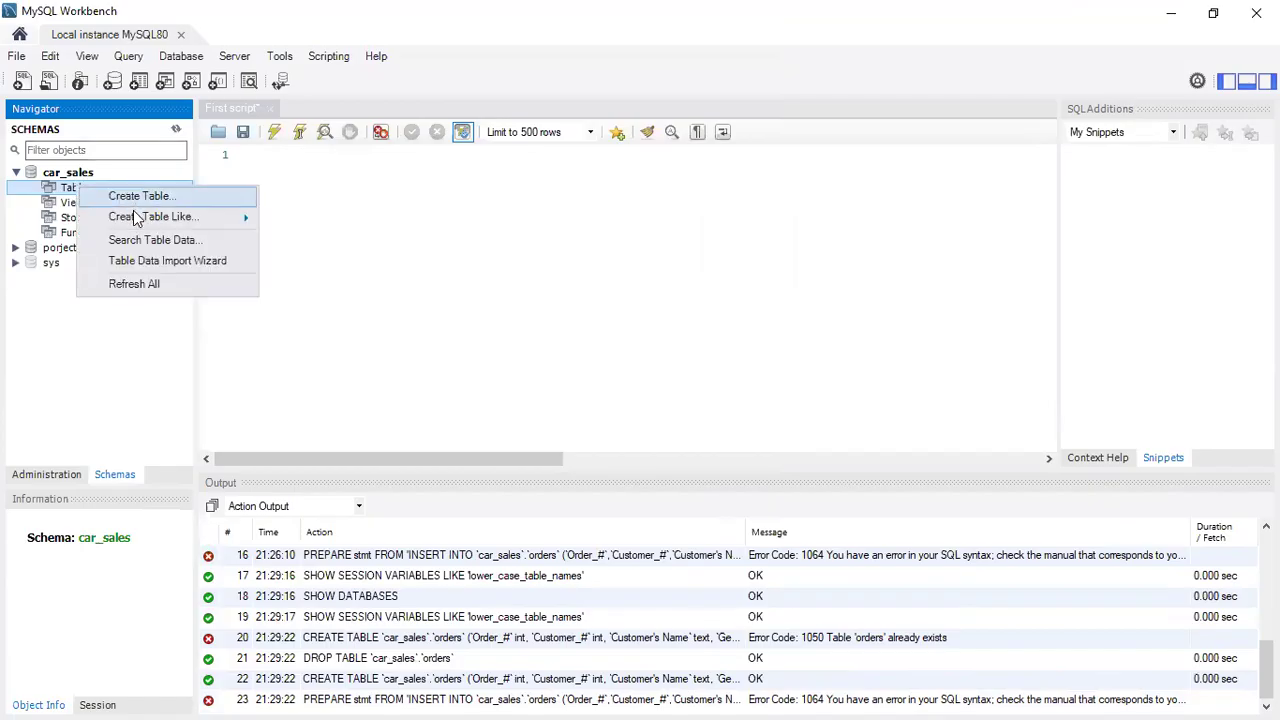
left_click(140, 262)
left_click(737, 219)
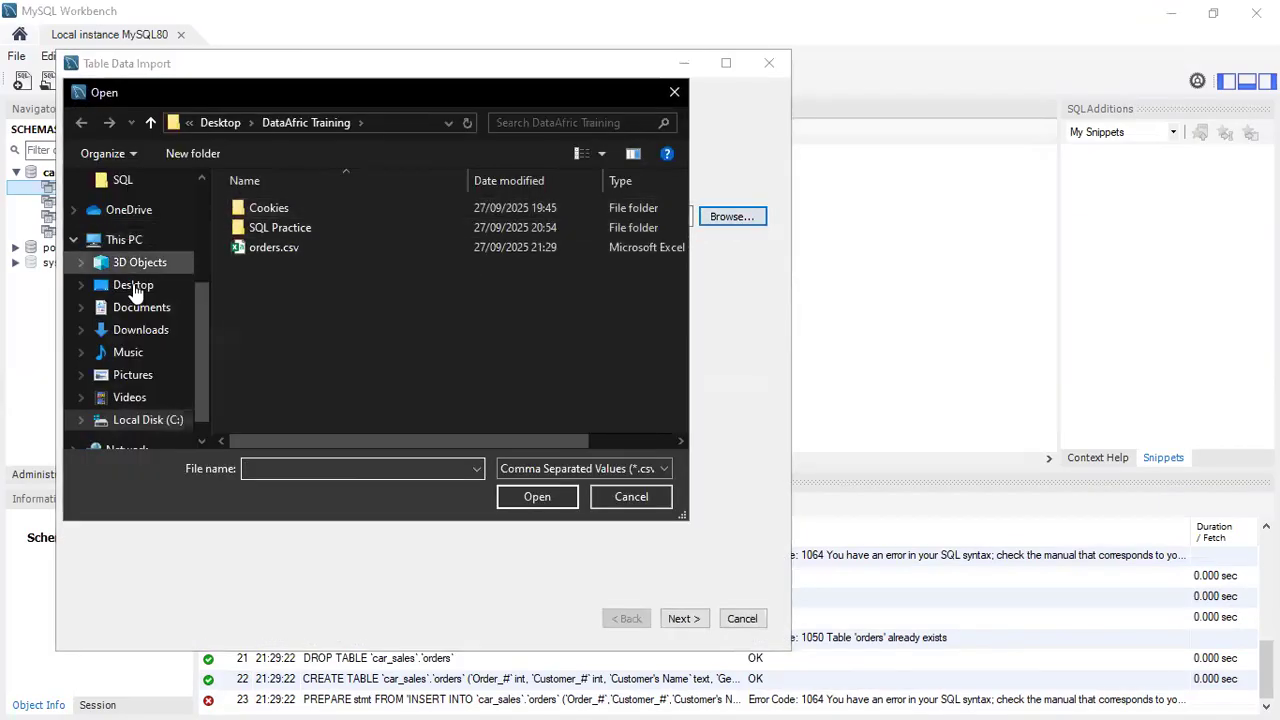
scroll(148, 214, "up", 2)
scroll(148, 214, "up", 2)
left_click(135, 218)
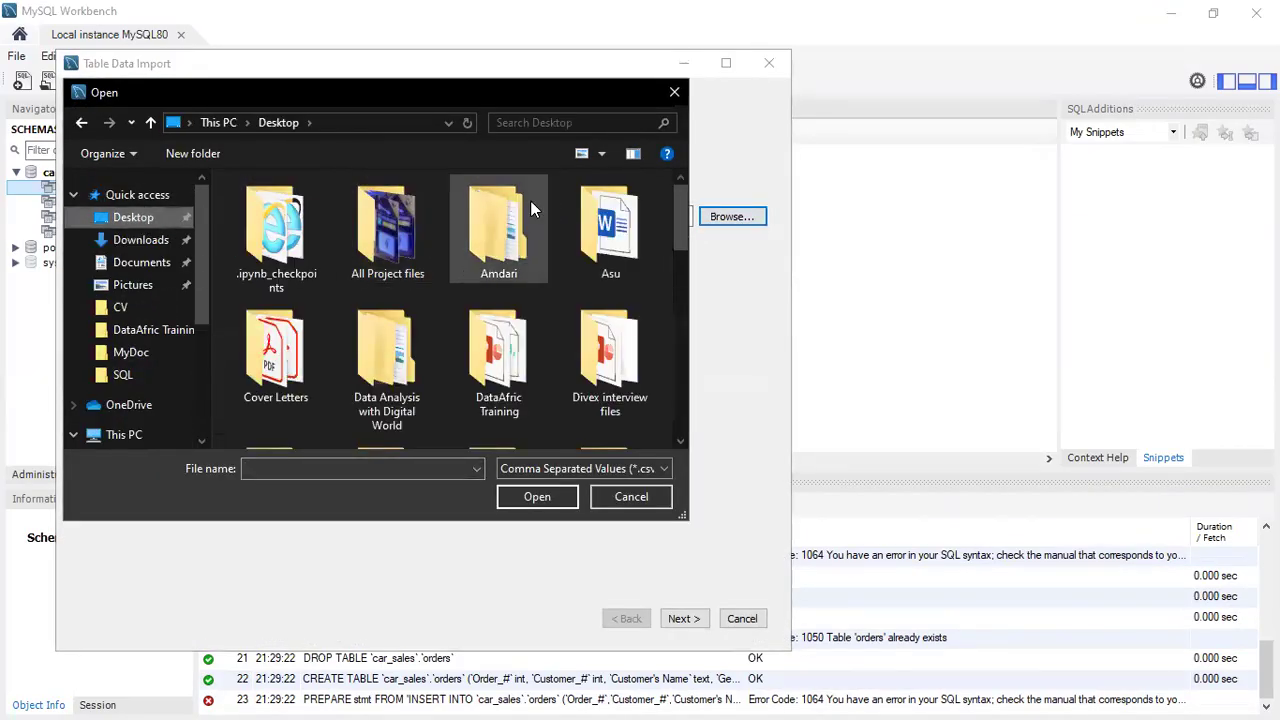
double_click(386, 322)
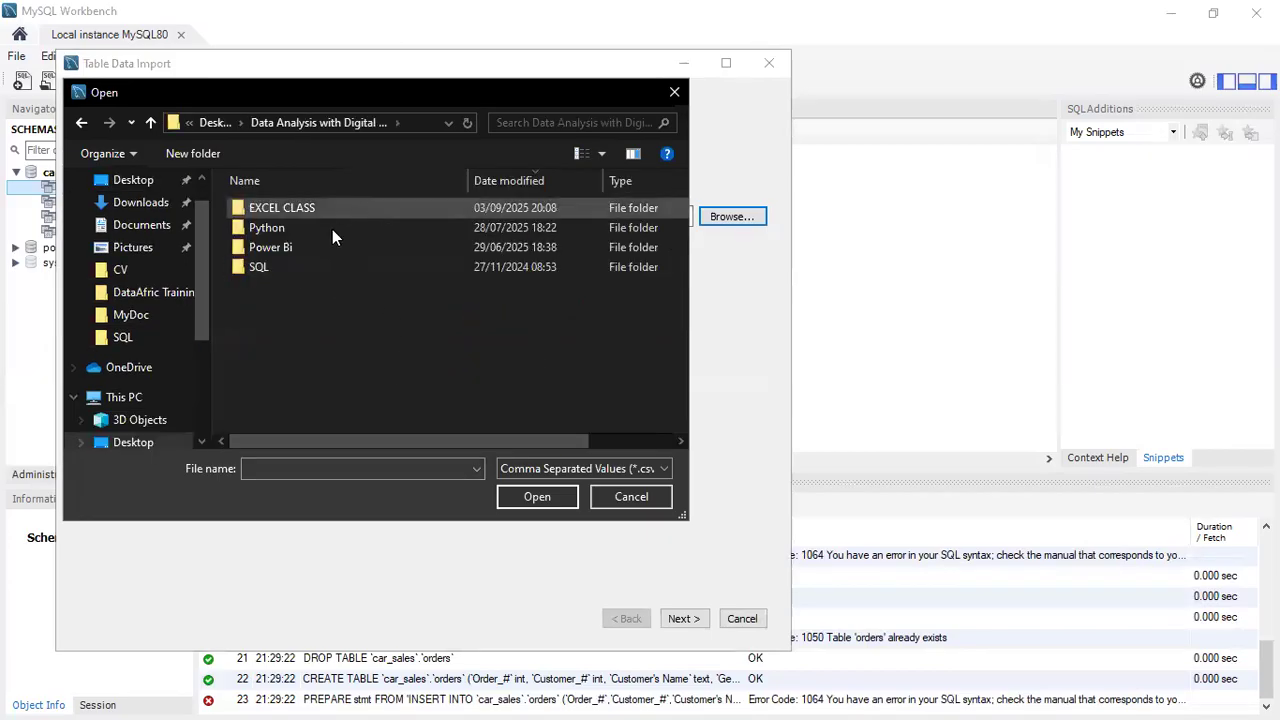
double_click(294, 264)
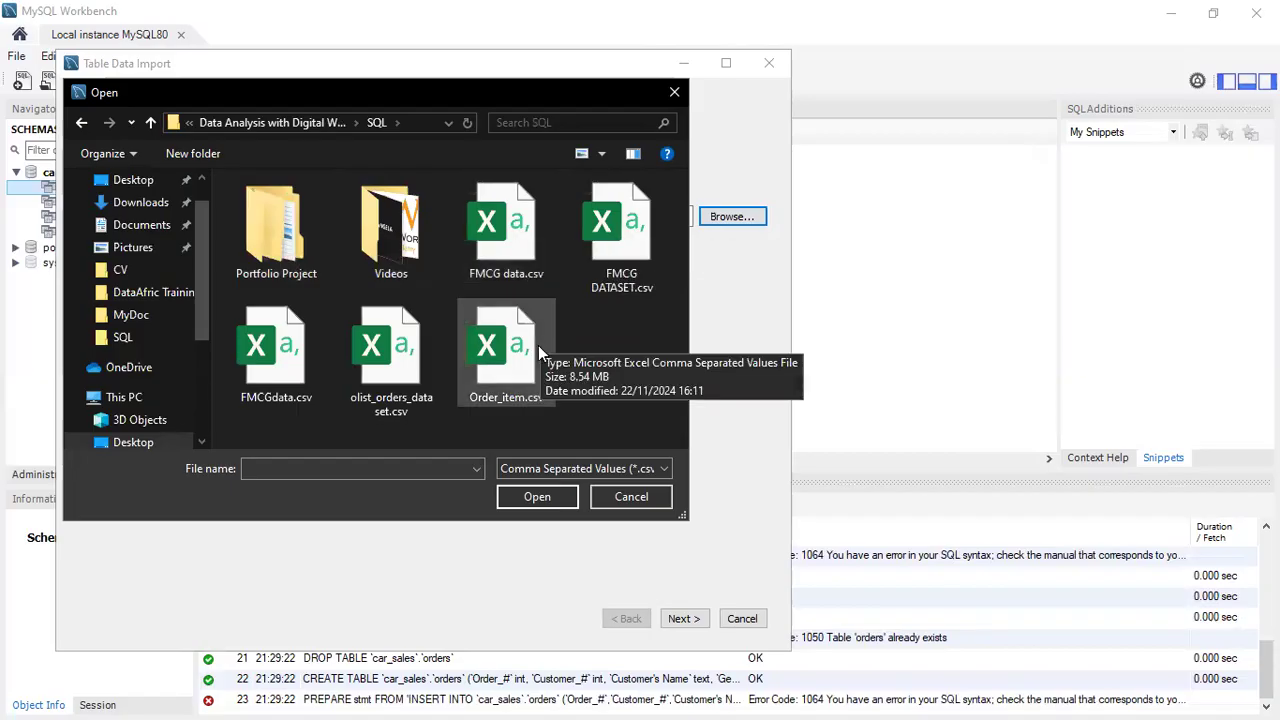
double_click(516, 250)
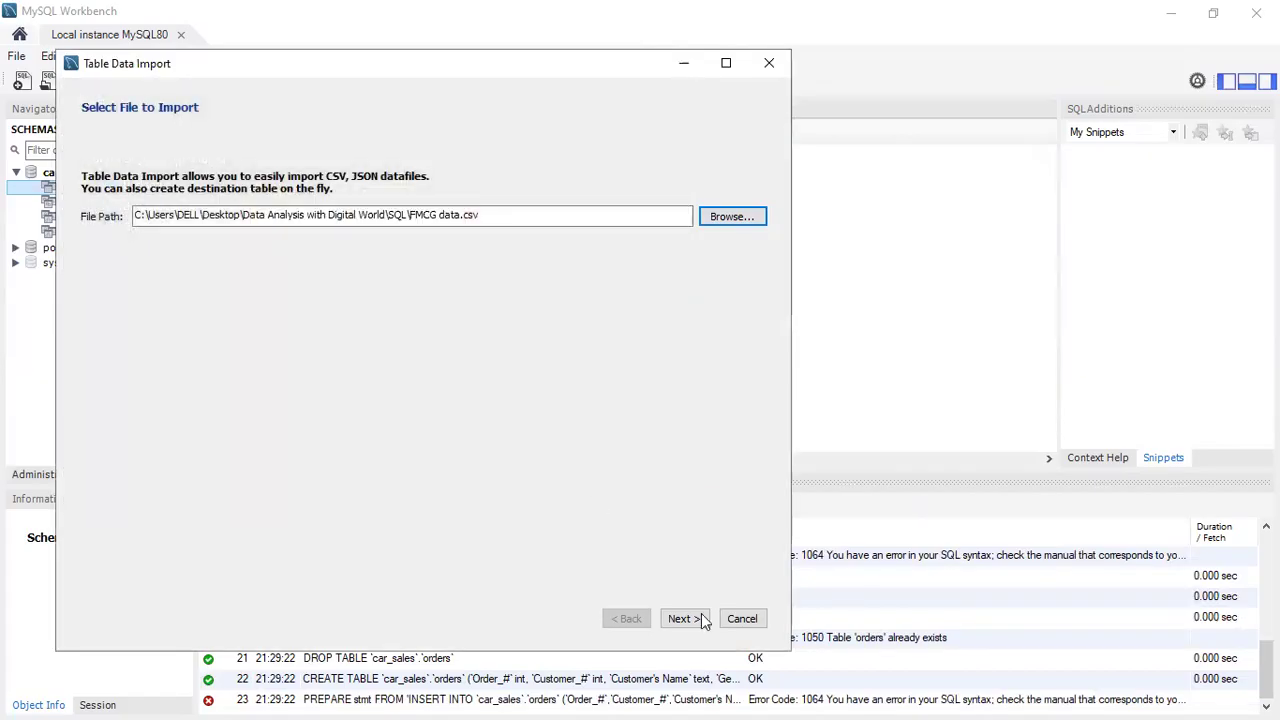
Step: Run the import into a new car_sales table named FMCG data, keeping utf-8 encoding and the detected column types
left_click(702, 617)
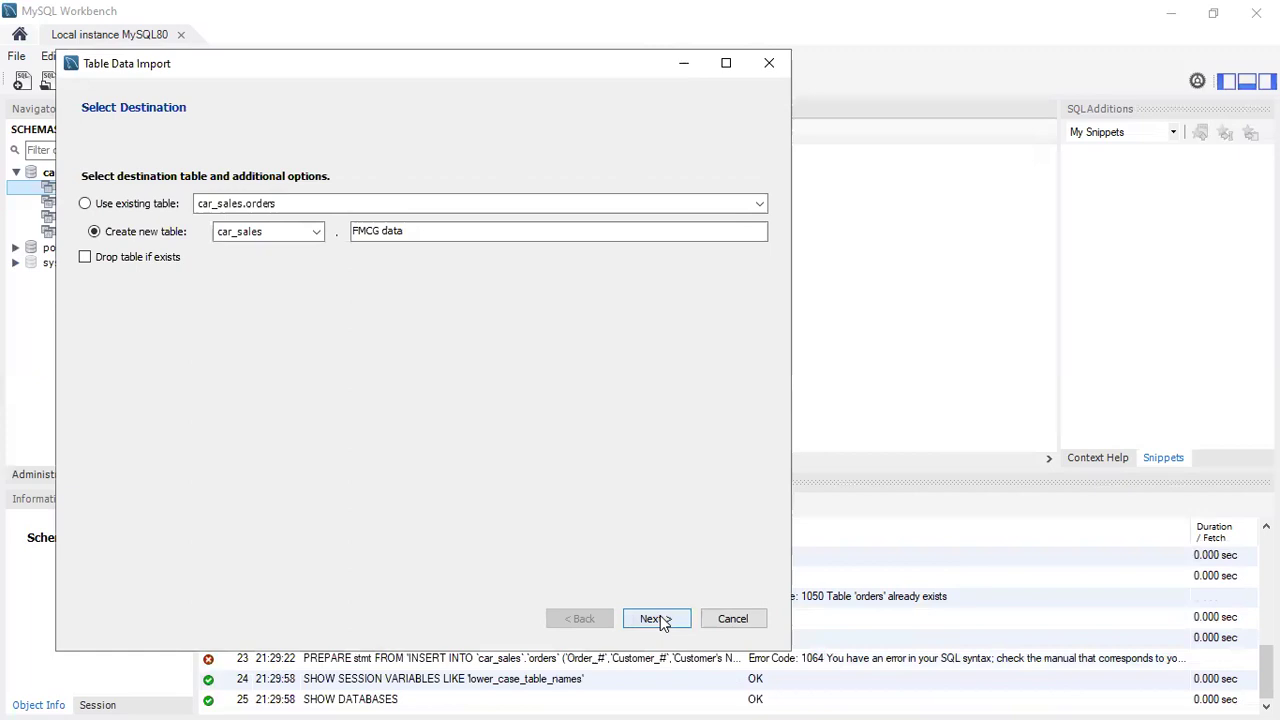
left_click(655, 618)
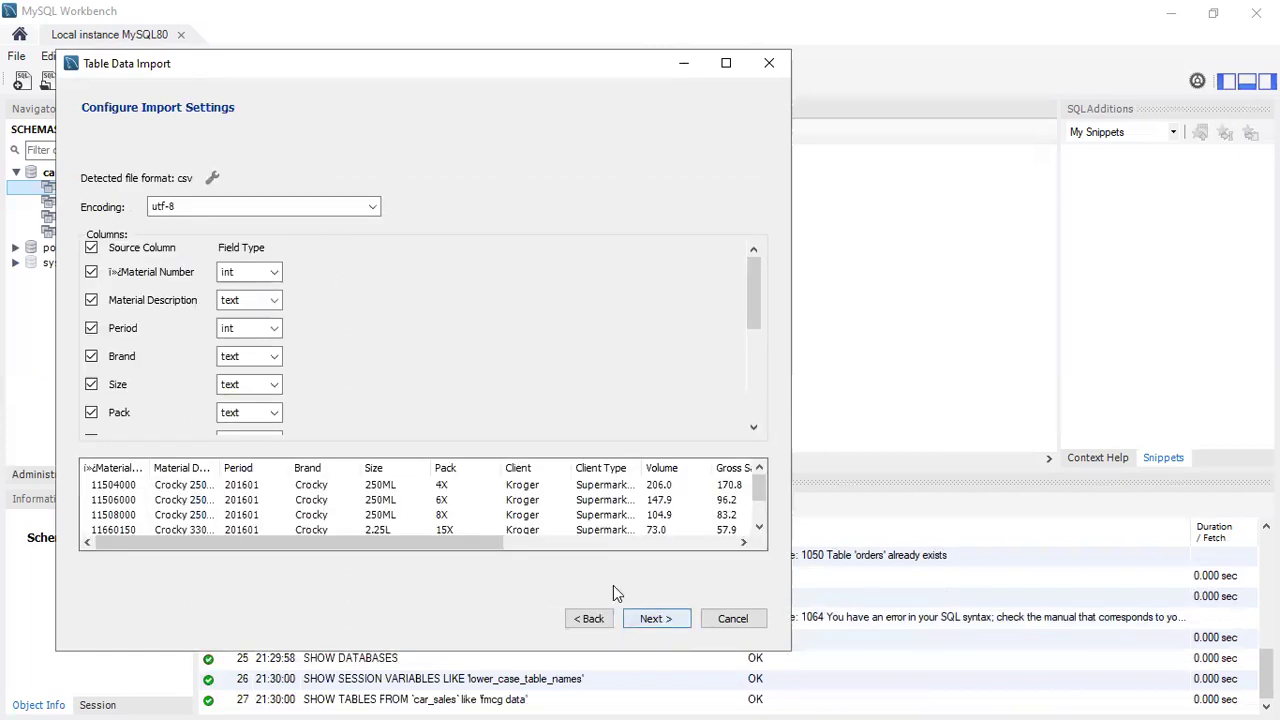
scroll(389, 334, "down", 5)
left_click(655, 618)
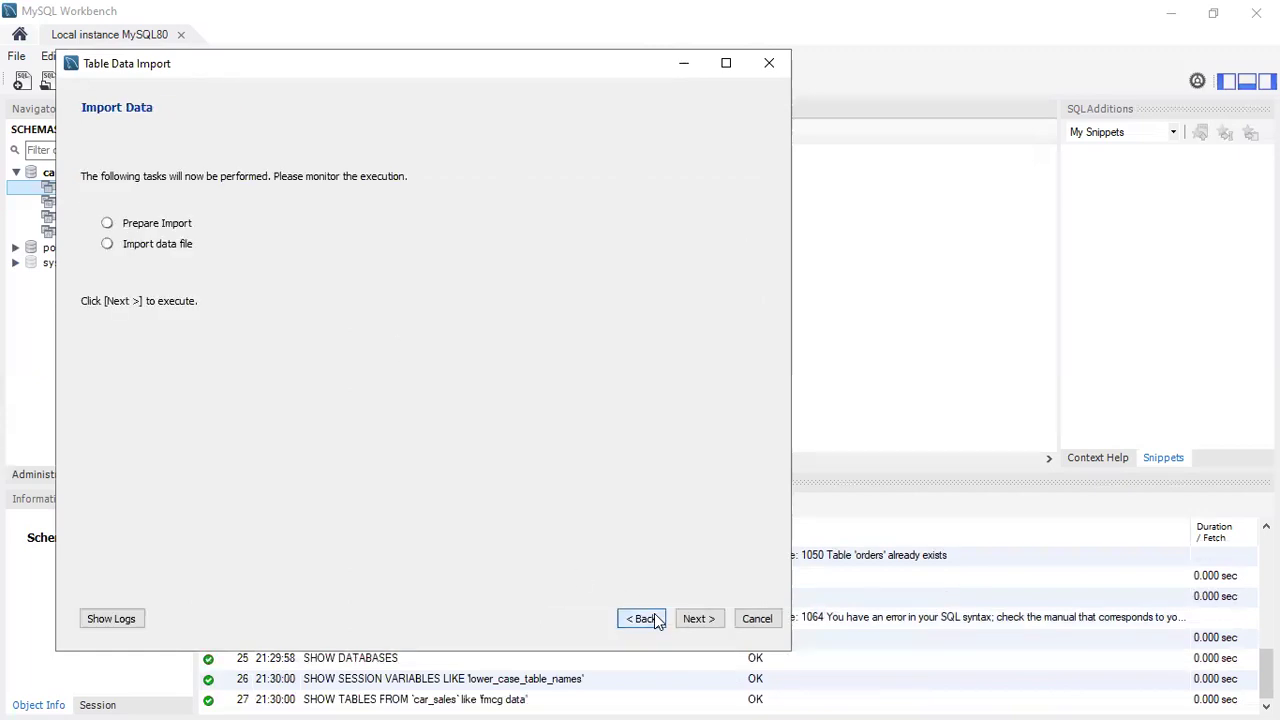
left_click(699, 619)
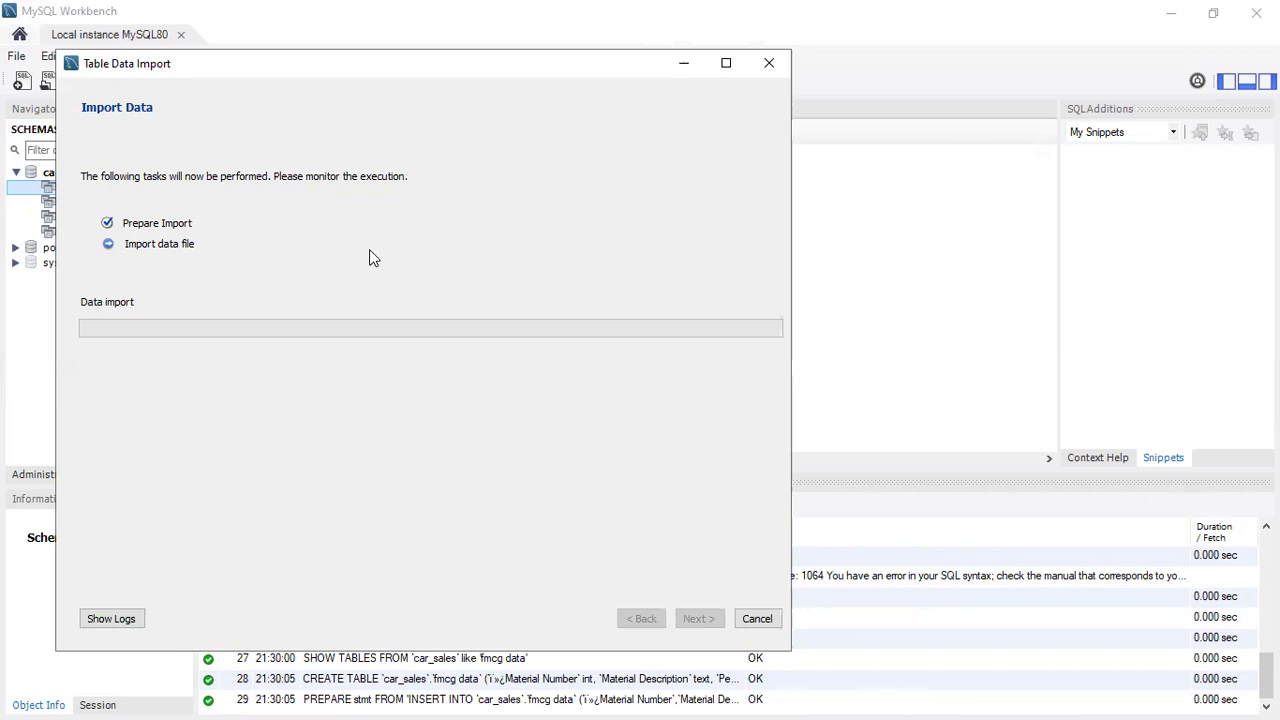
Step: Switch to File Explorer and open FMCG data.csv in Excel from the Desktop folder Data Analysis with Digital World\SQL
key("super+Tab")
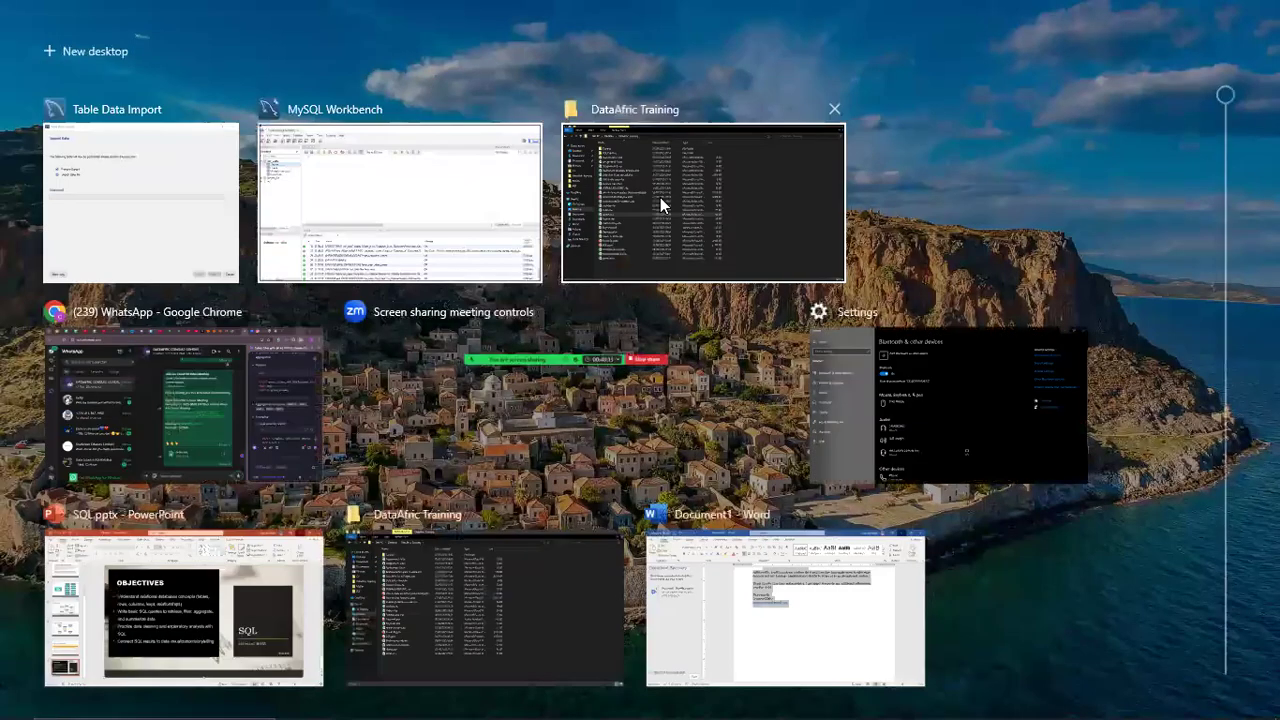
left_click(660, 200)
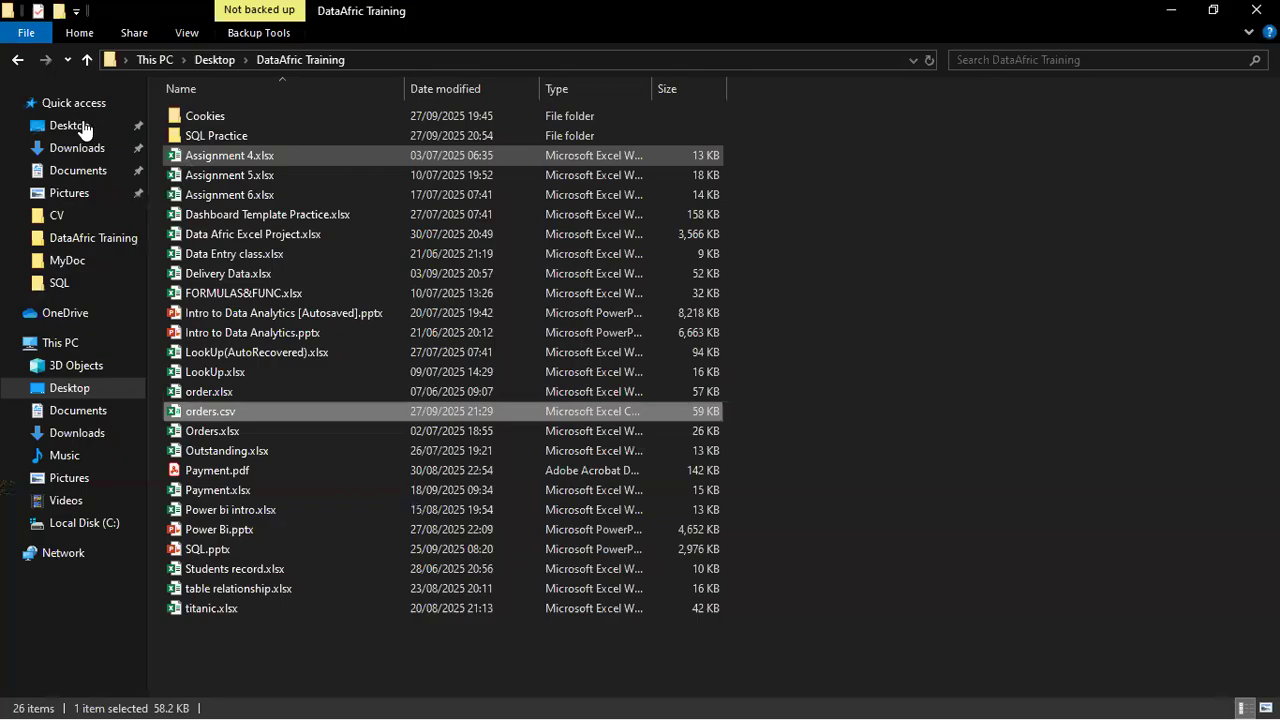
left_click(70, 125)
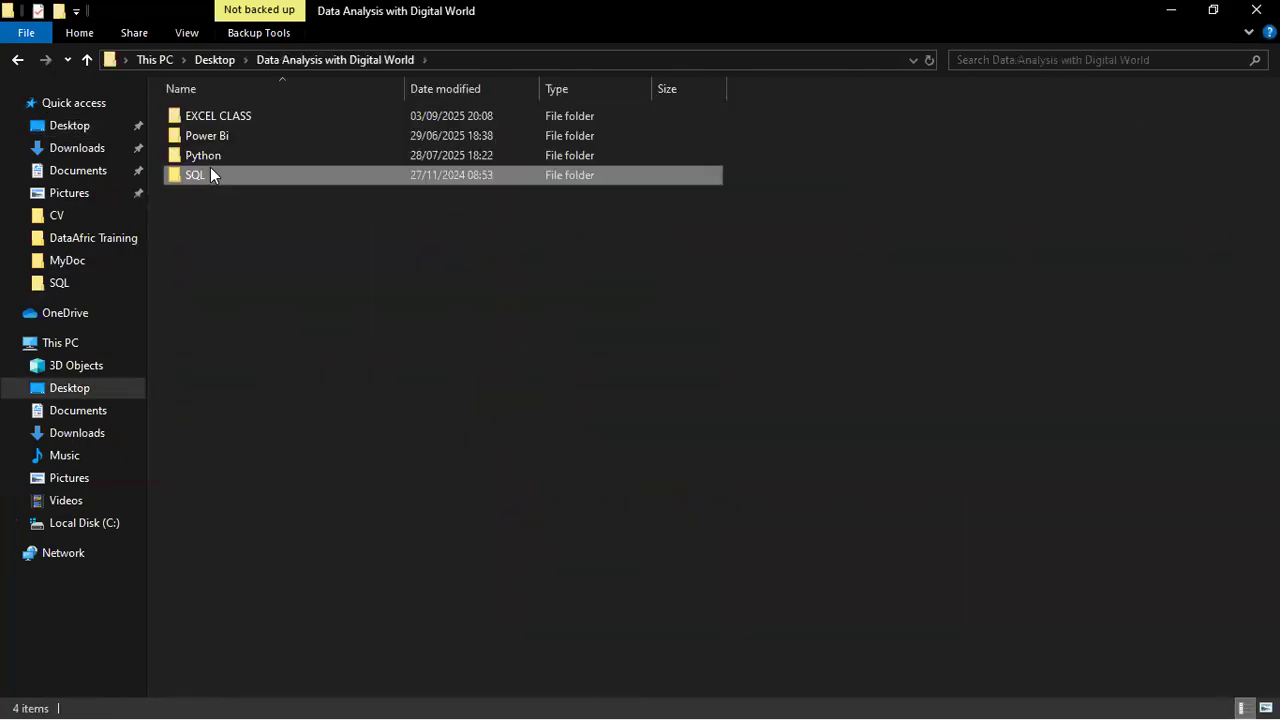
double_click(210, 169)
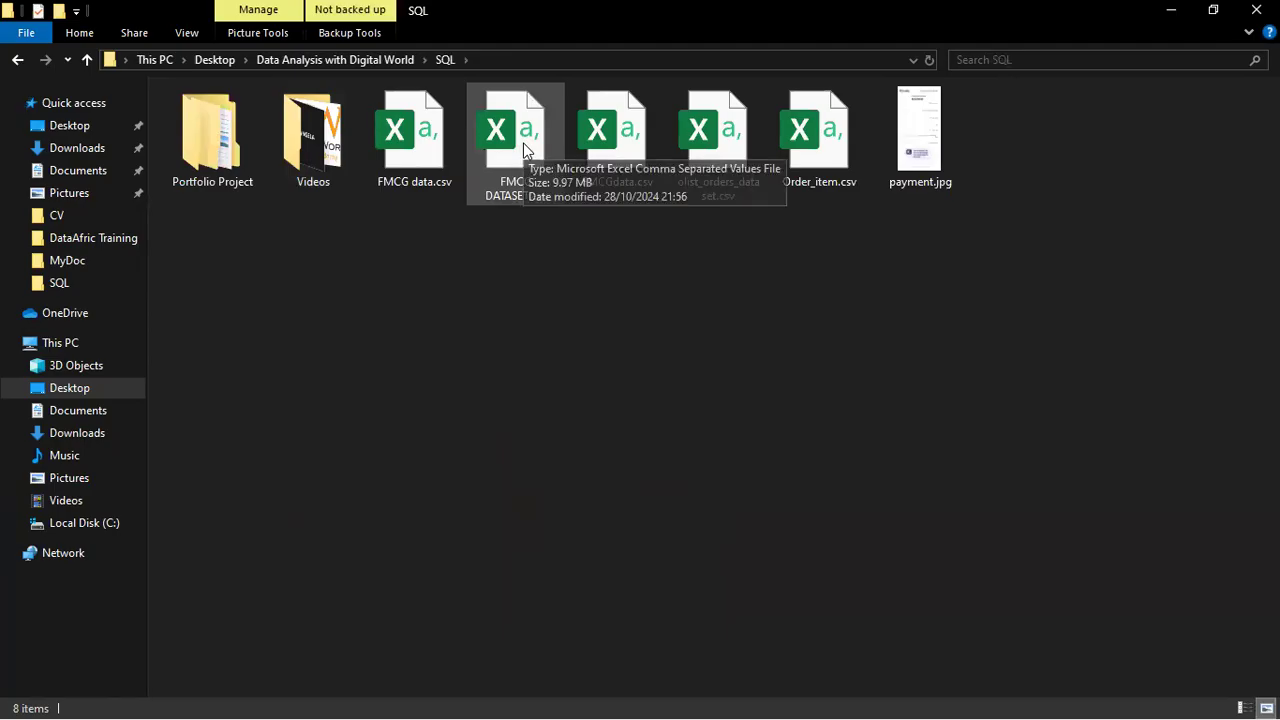
double_click(429, 133)
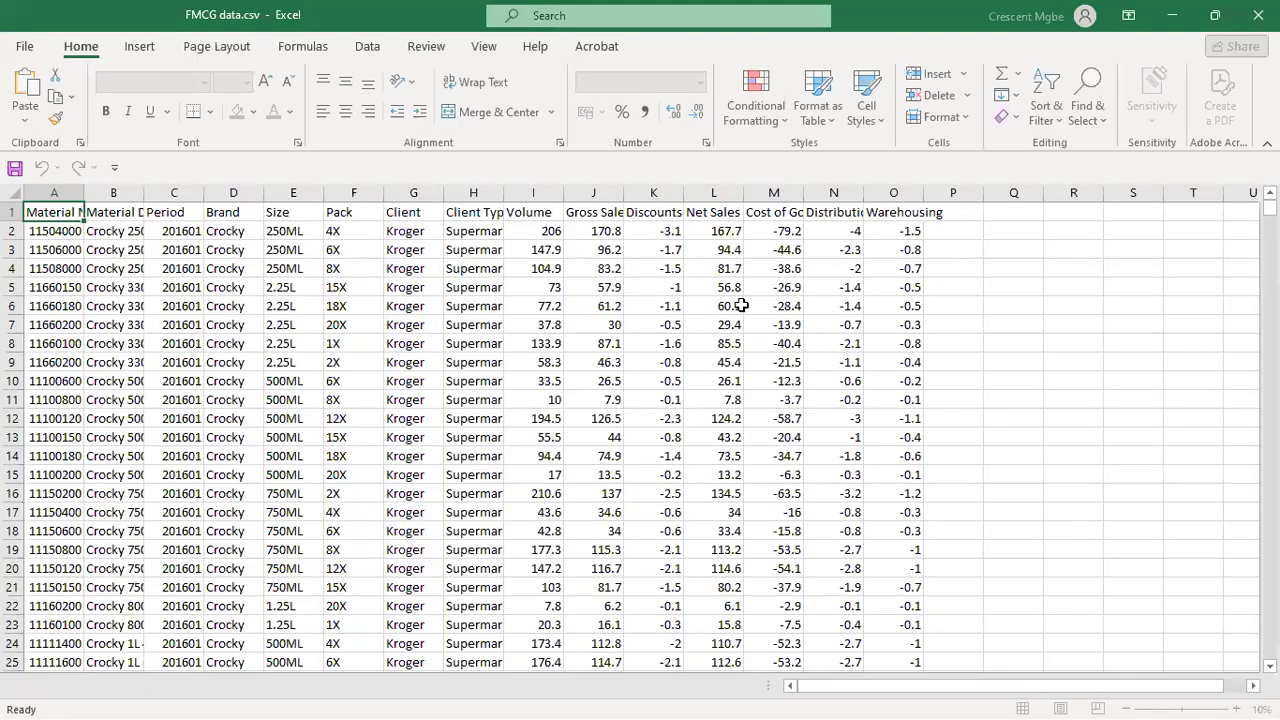
Step: Examine the FMCG data.csv records down to the last row and return to the Table Data Import window
scroll(794, 287, "down", 3)
scroll(792, 275, "up", 3)
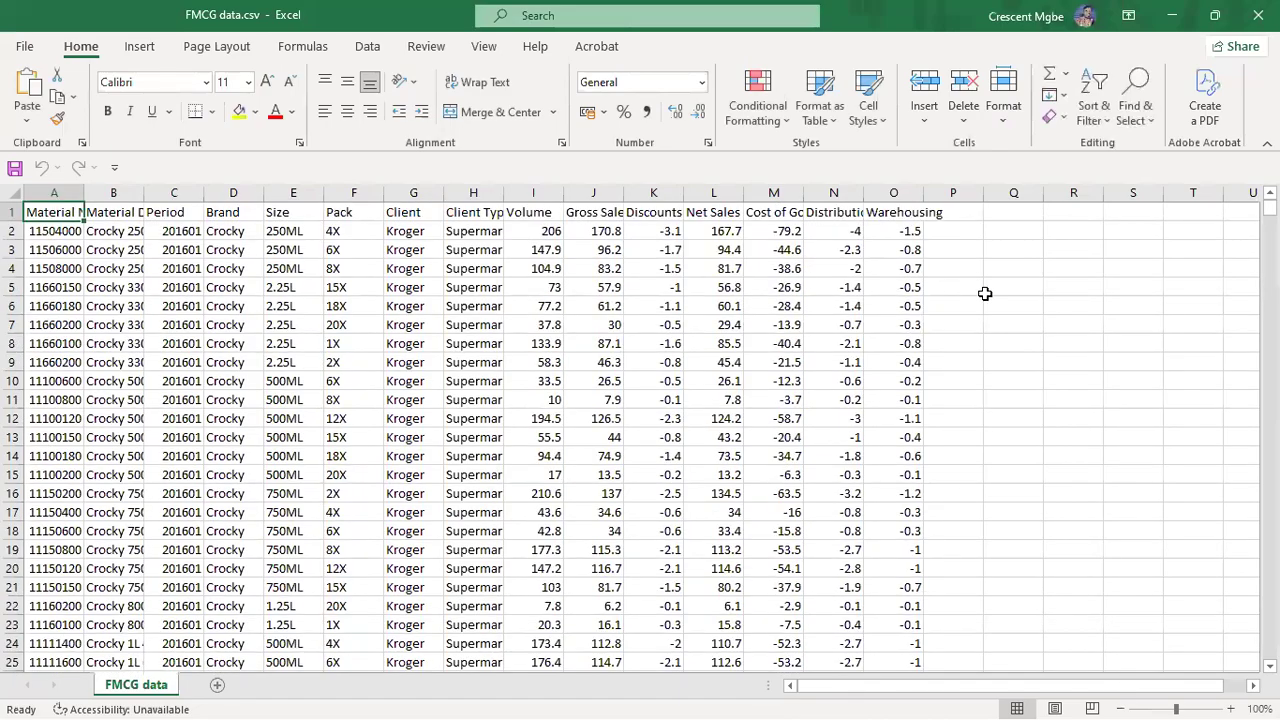
left_click_drag(1268, 207, 1168, 638)
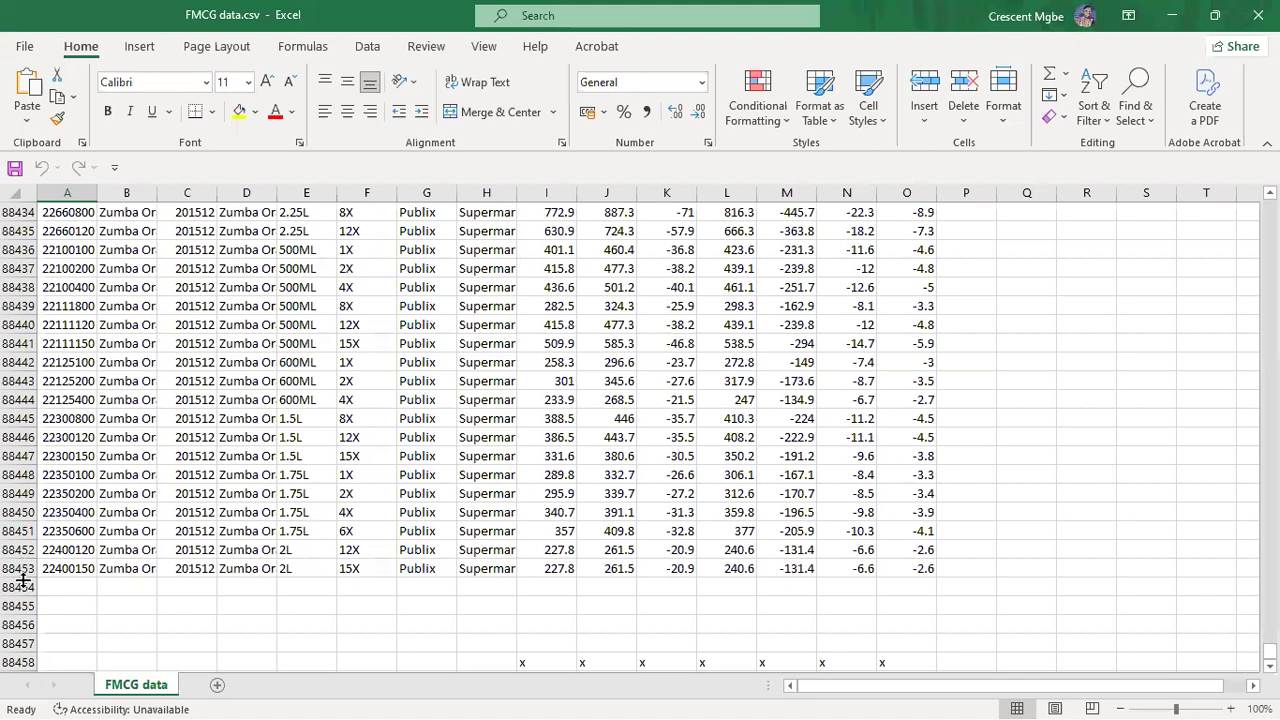
scroll(300, 483, "up", 1)
scroll(327, 460, "up", 8)
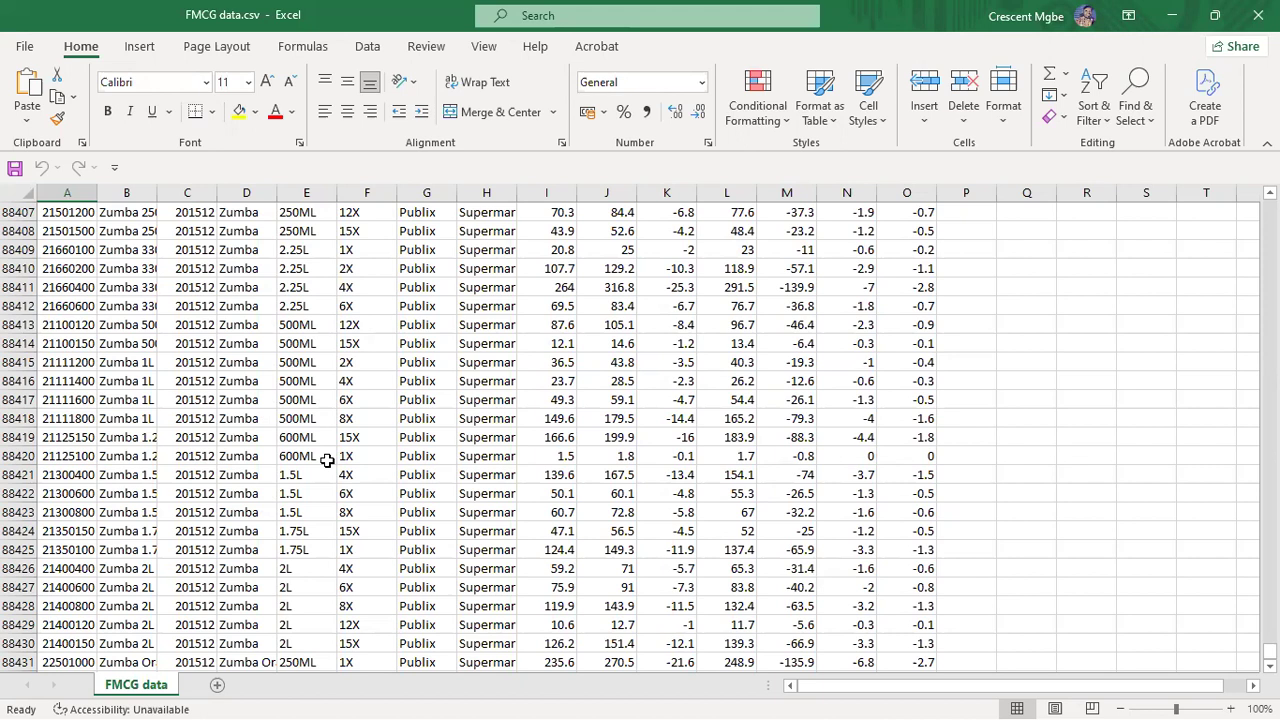
scroll(372, 495, "down", 8)
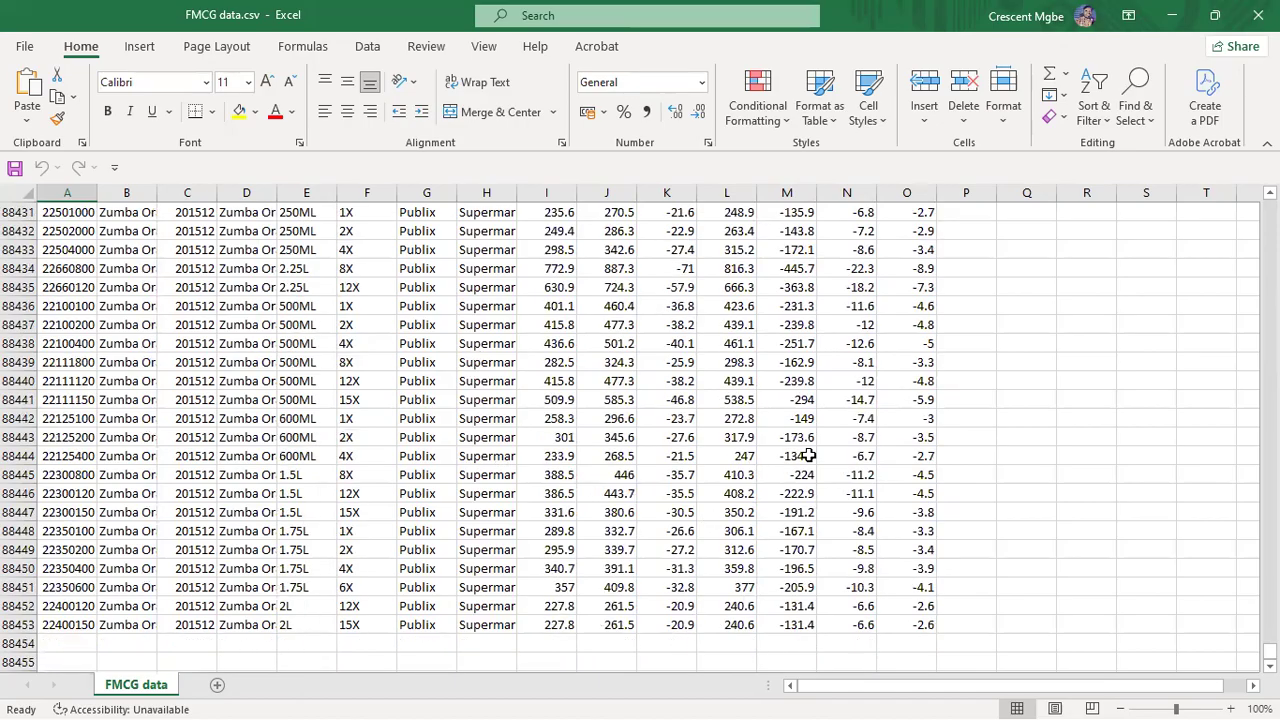
key("super+Tab")
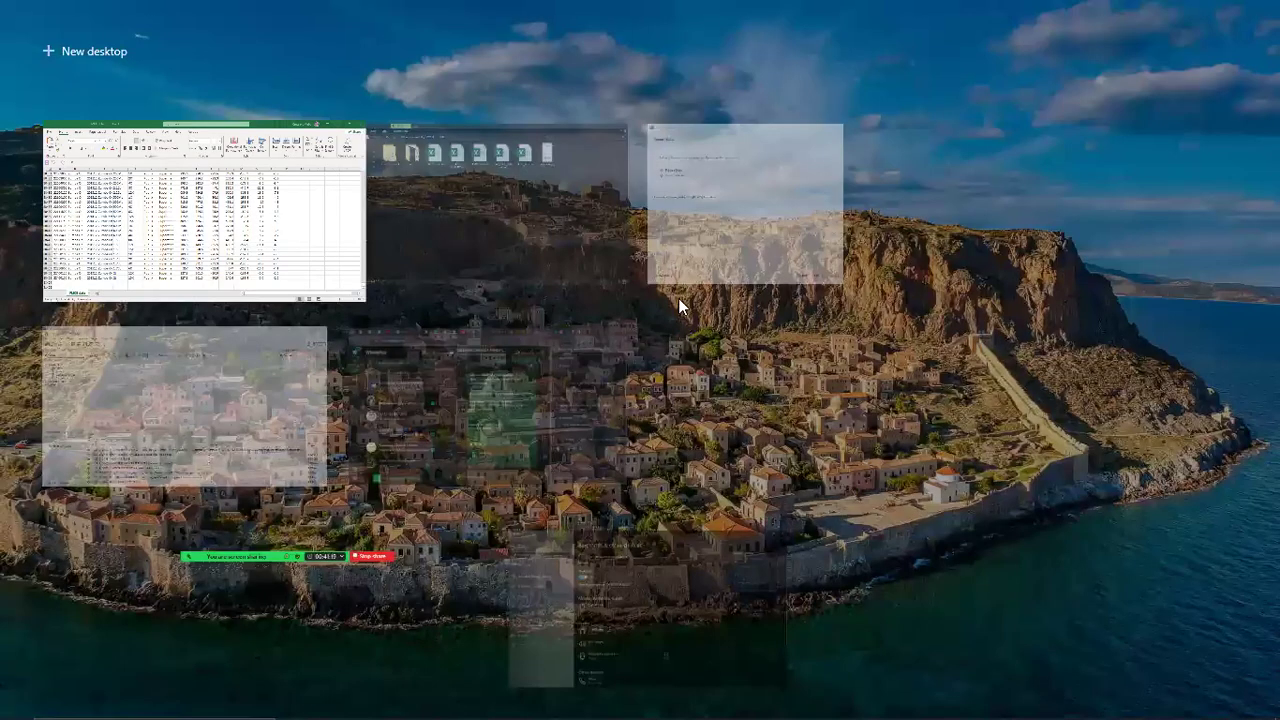
left_click(123, 256)
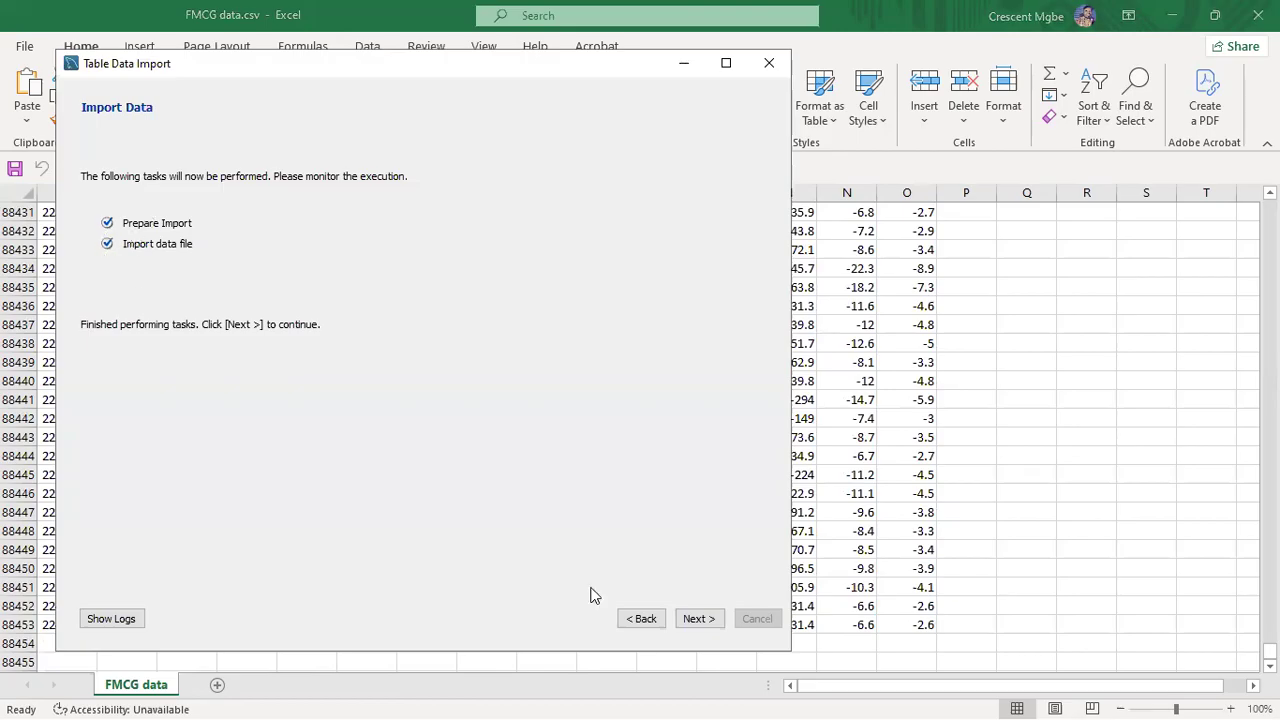
Step: Finish the FMCG data import and switch to MySQL Workbench
left_click(698, 620)
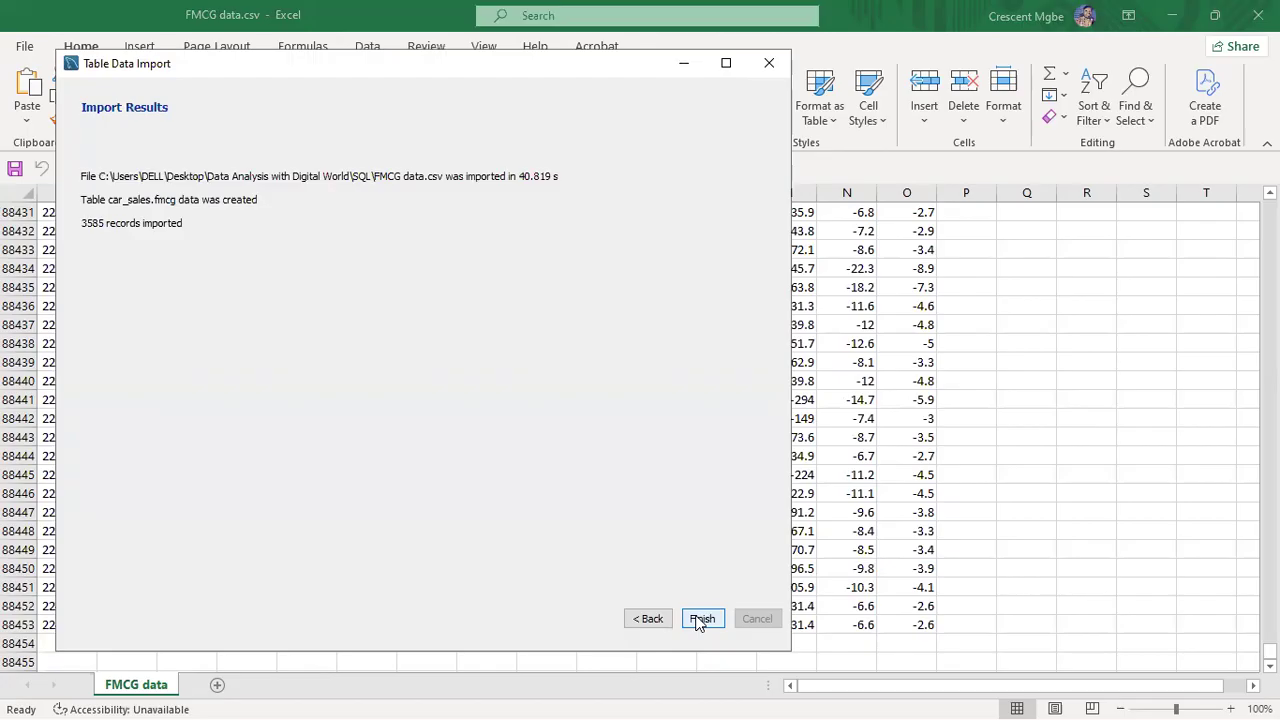
left_click(701, 620)
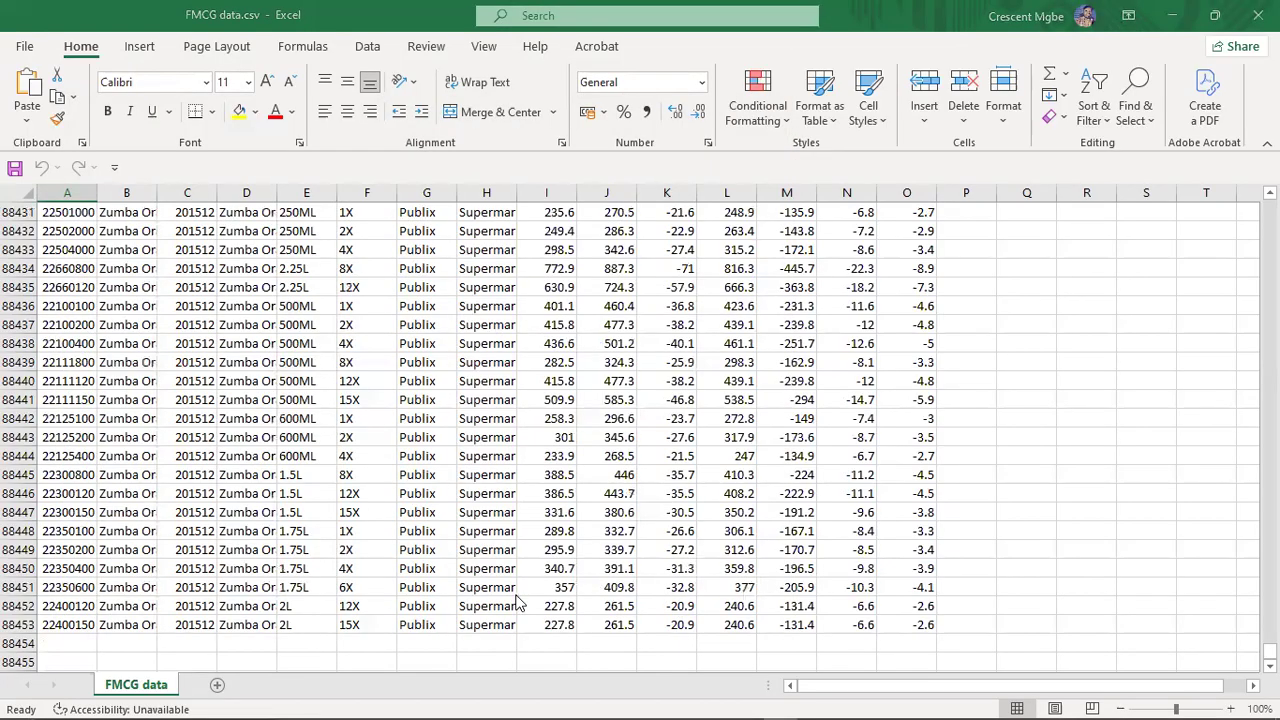
key("super+Tab")
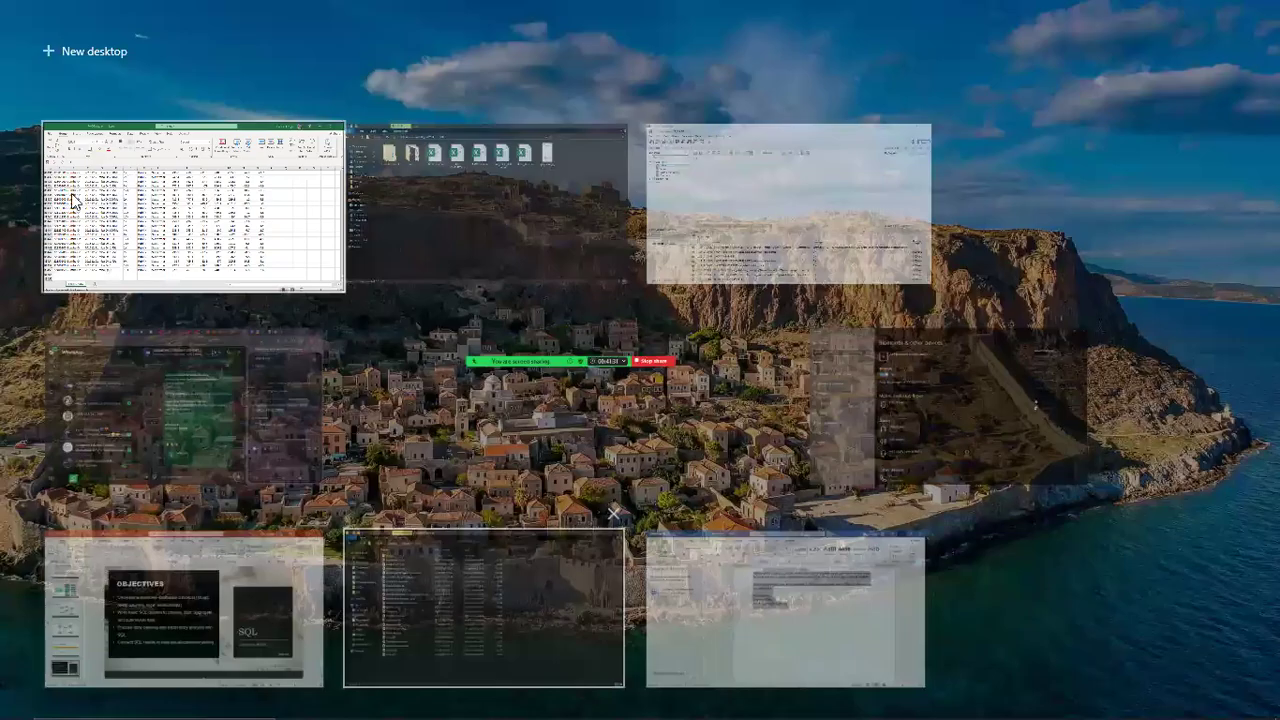
left_click(759, 201)
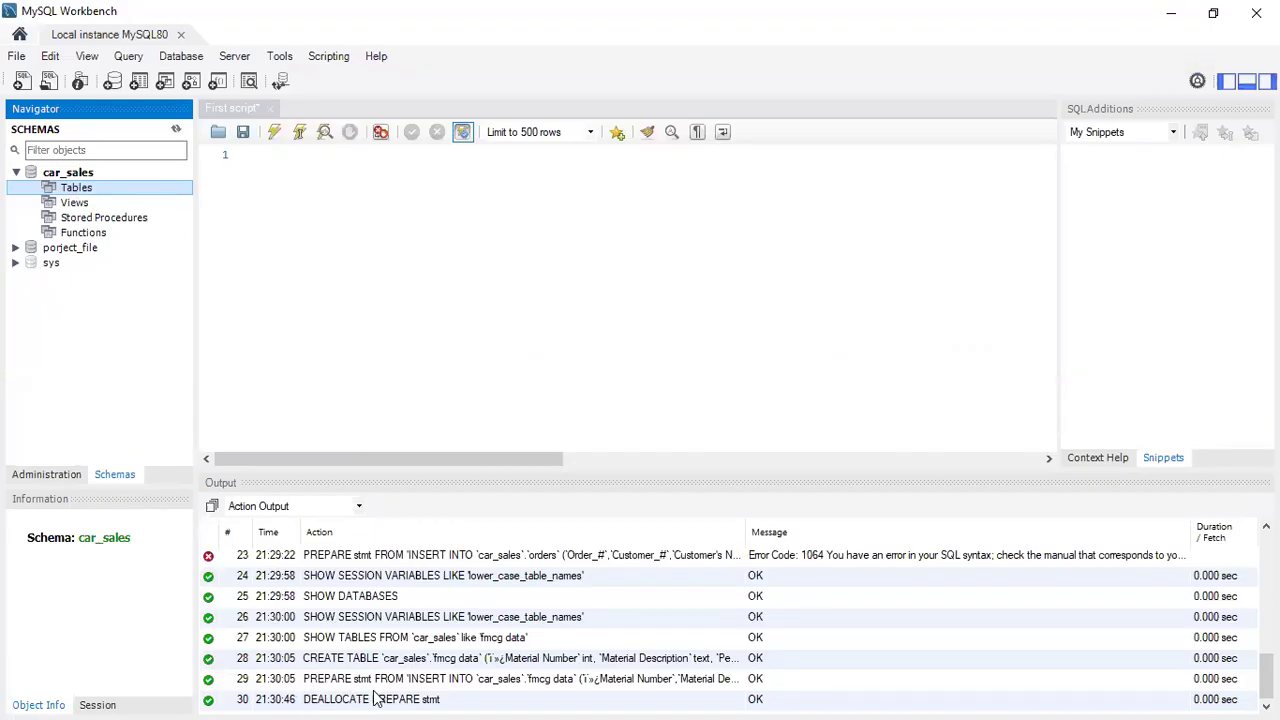
Step: Refresh the schema list, expand the car_sales tables and check the structure of the fmcg data table
left_click(175, 131)
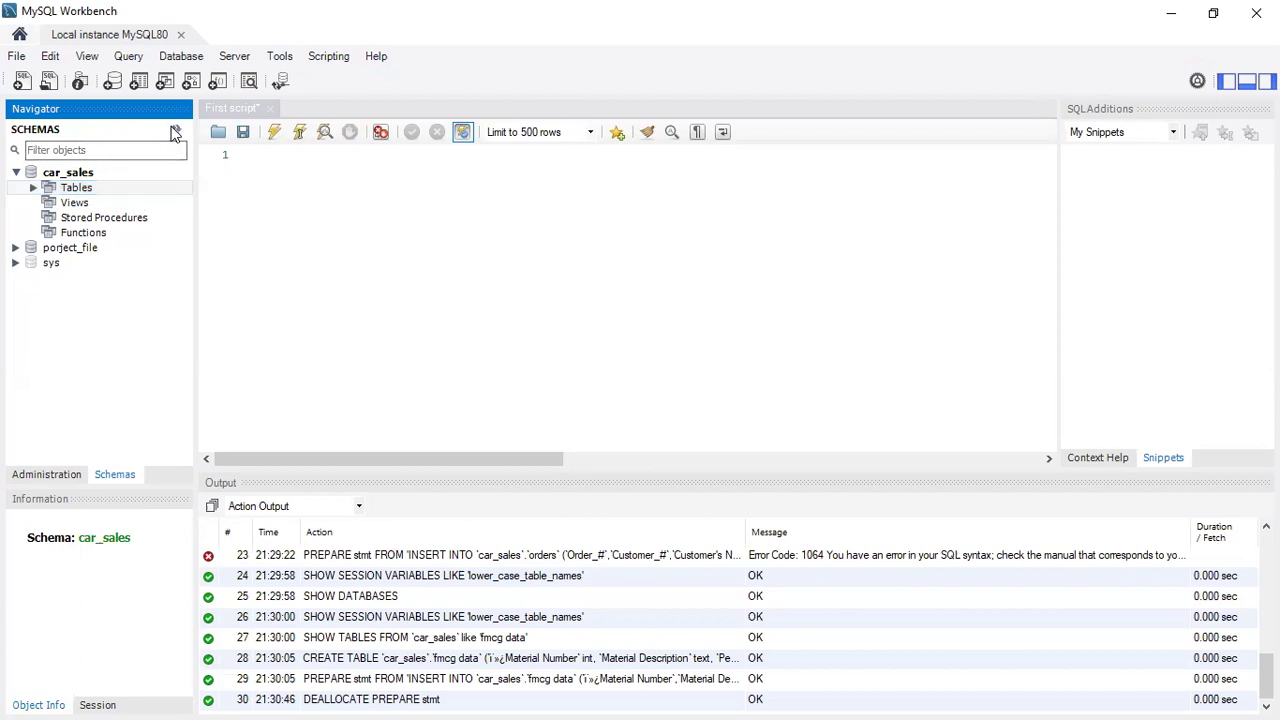
left_click(33, 188)
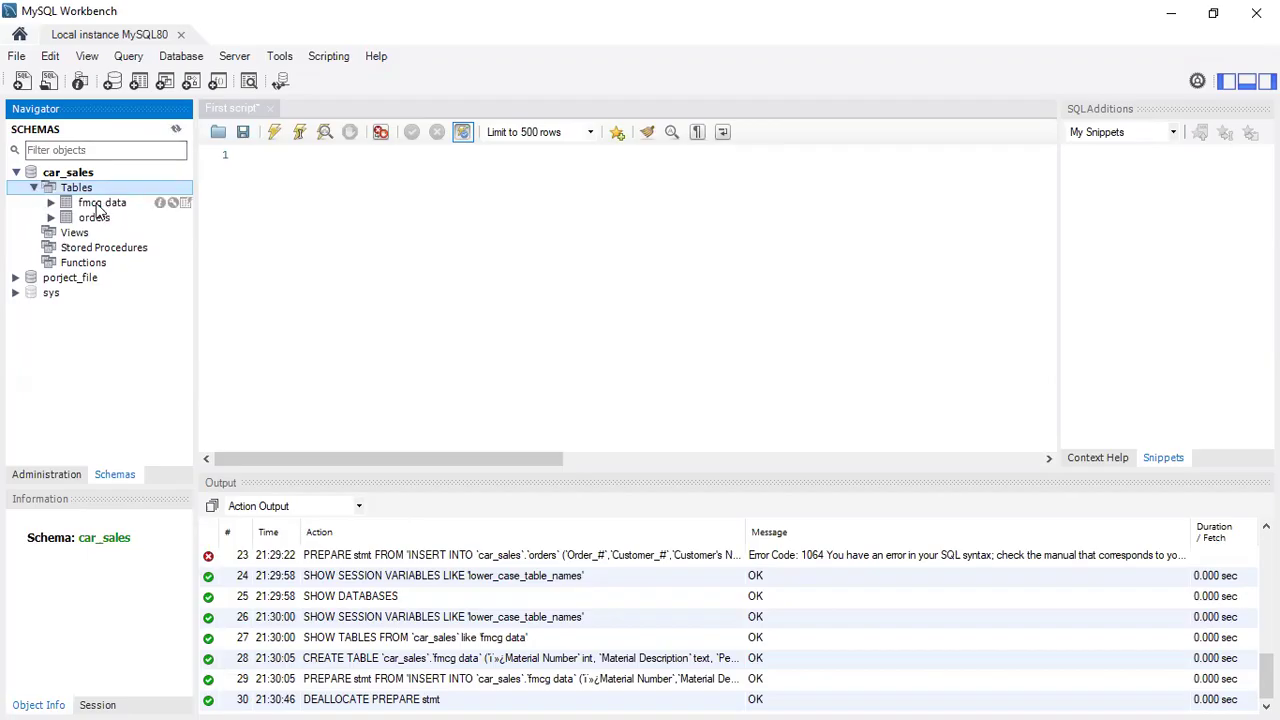
left_click(50, 203)
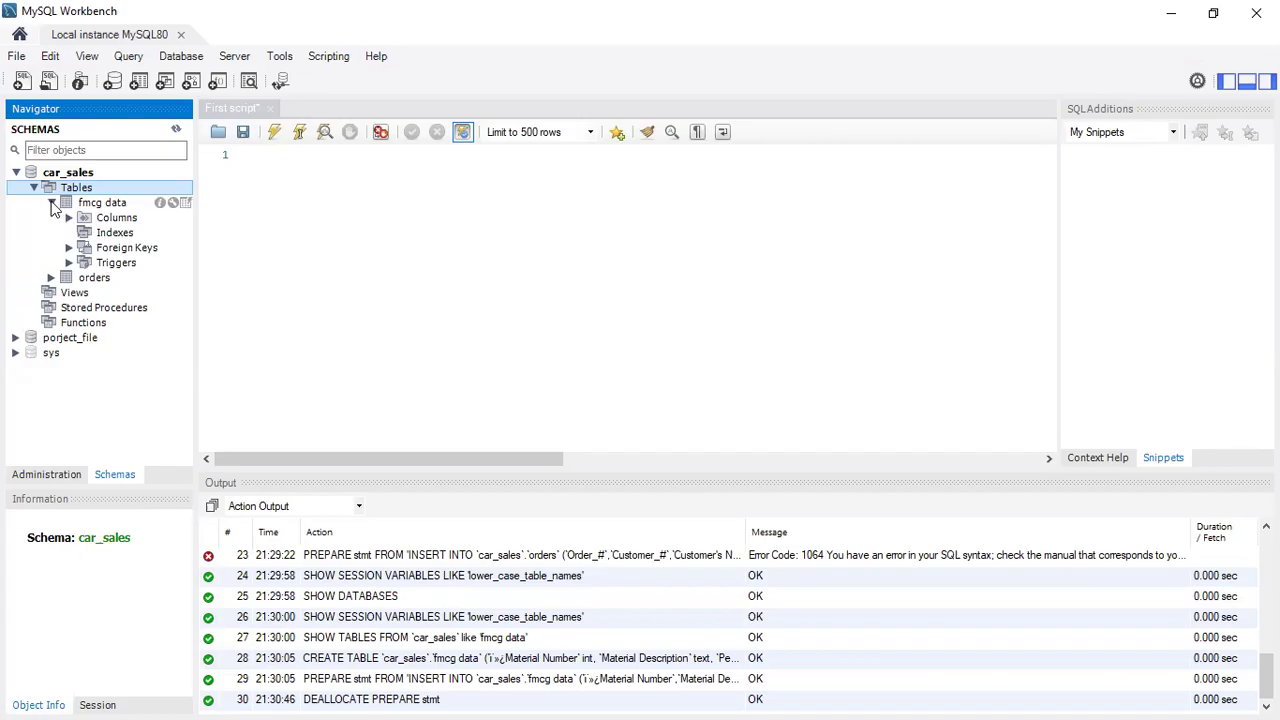
left_click(52, 203)
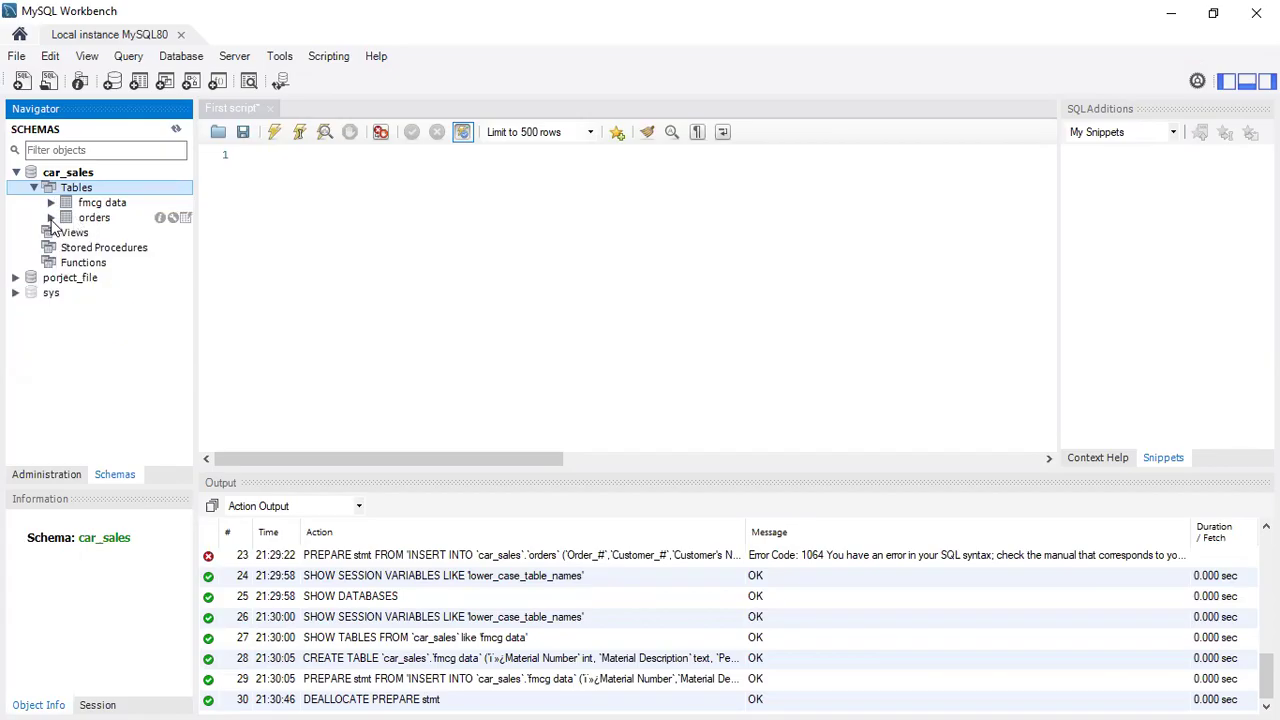
Step: Examine the column list of the orders table in car_sales, leaving the table collapsed
left_click(51, 218)
left_click(69, 232)
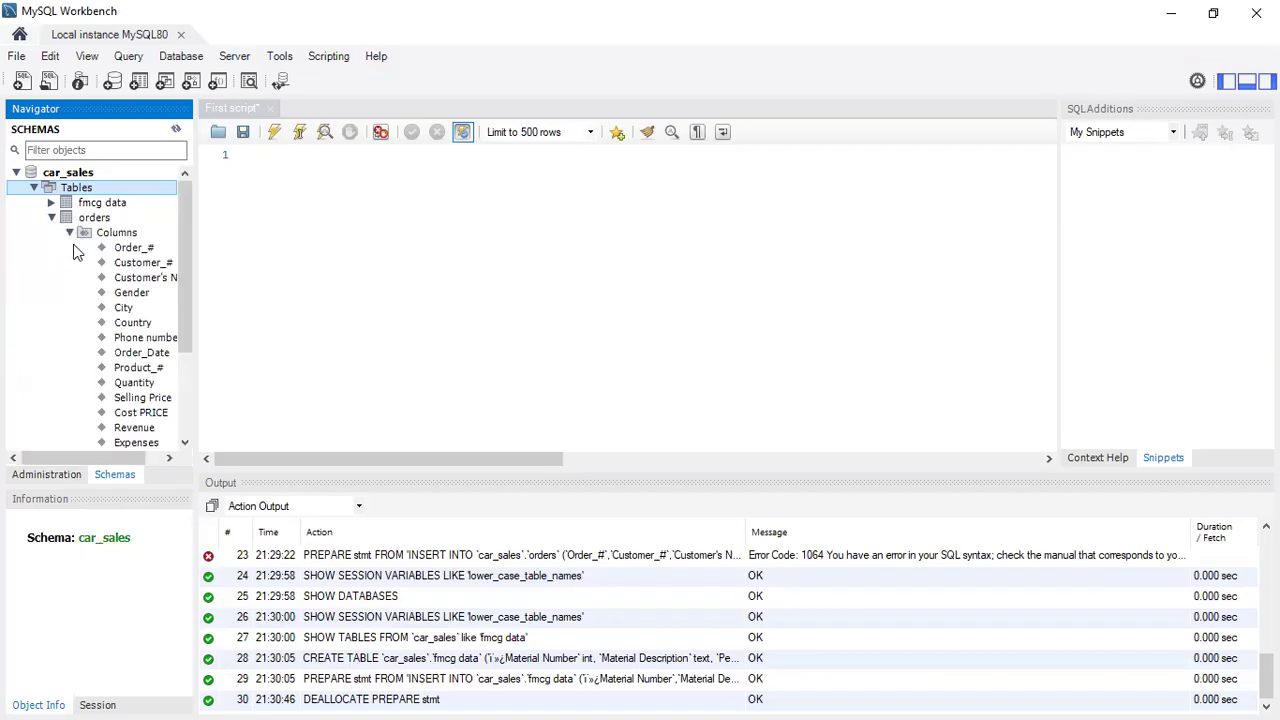
scroll(127, 318, "down", 5)
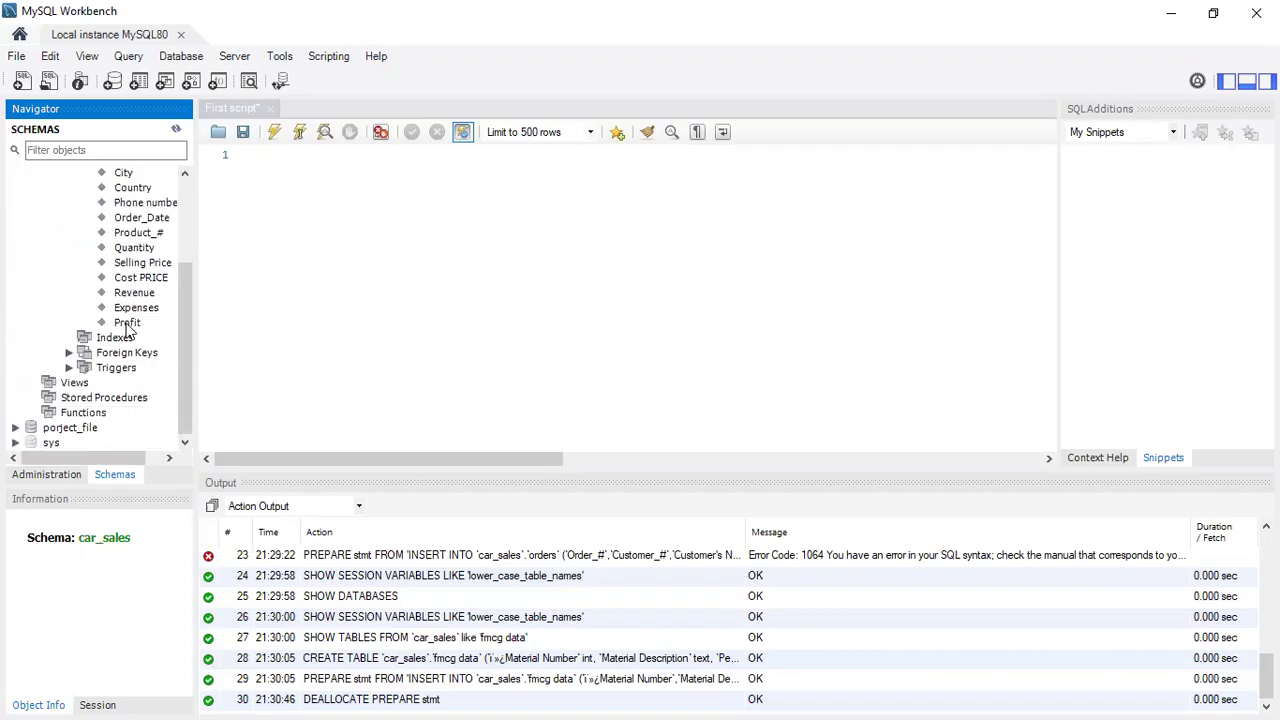
scroll(128, 316, "up", 5)
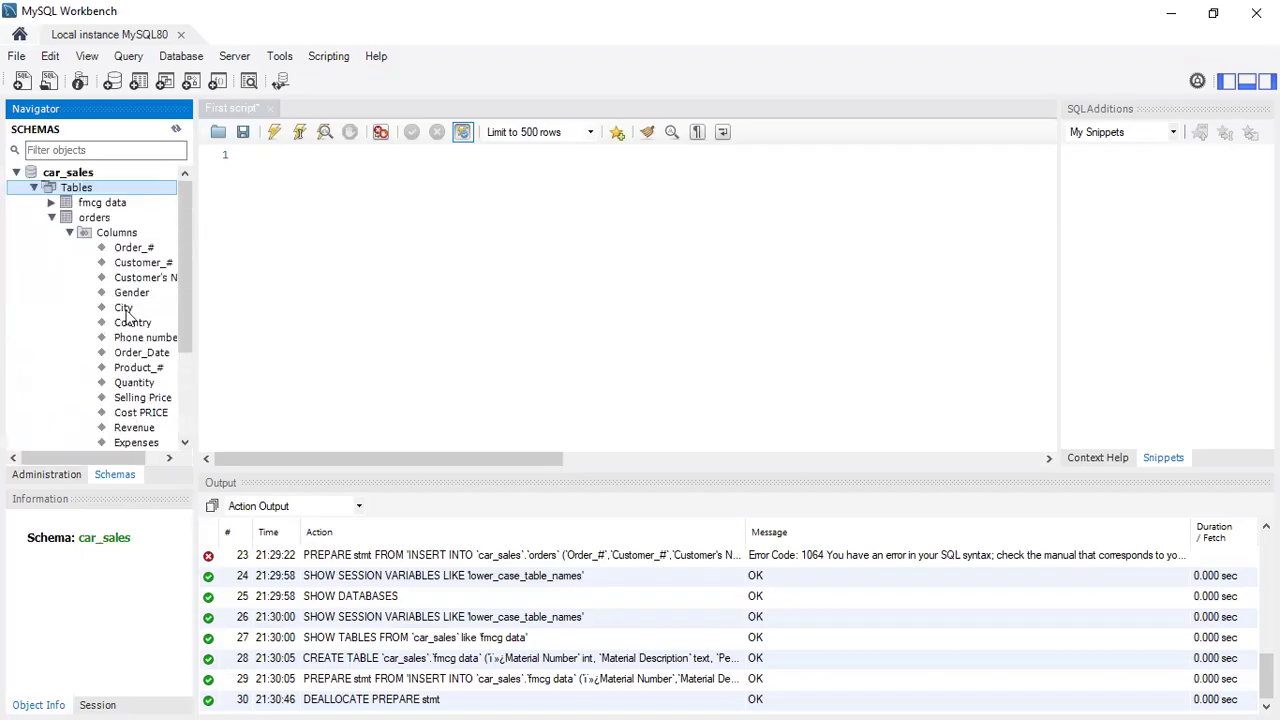
left_click(69, 232)
left_click(52, 219)
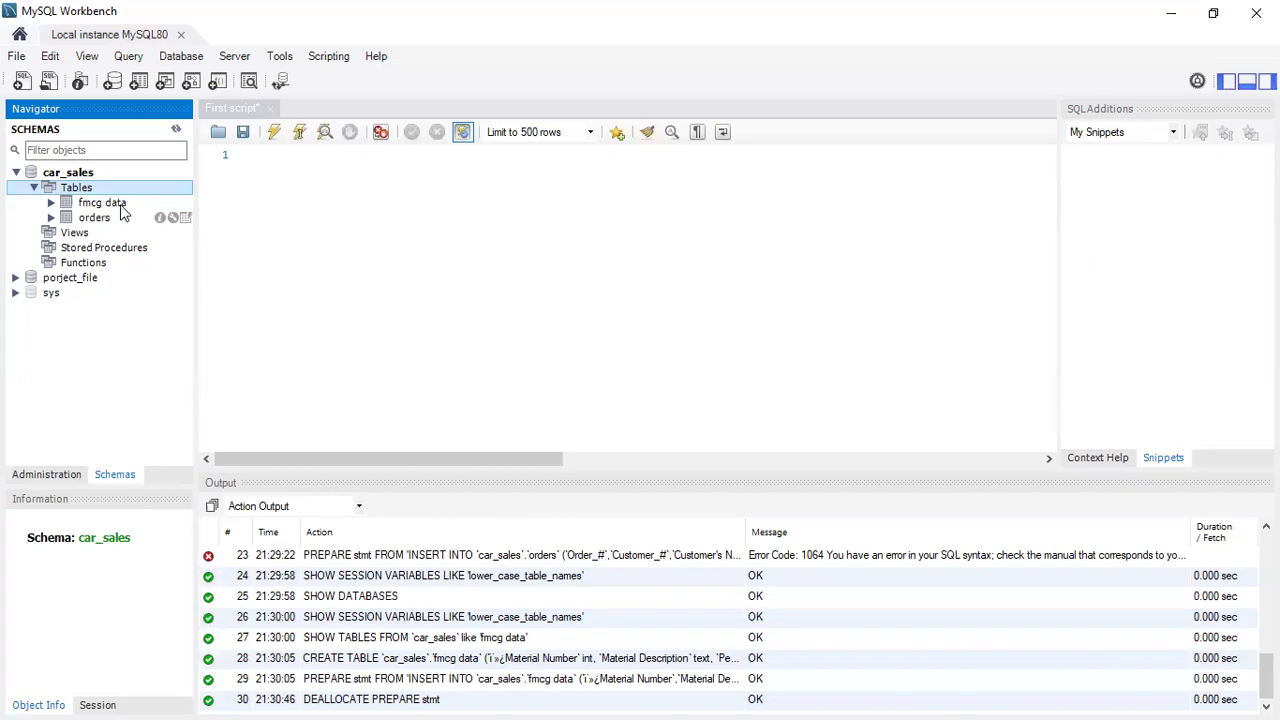
Step: Begin a query in First script with SELECT * on line 1 and FROM on line 2
left_click(270, 160)
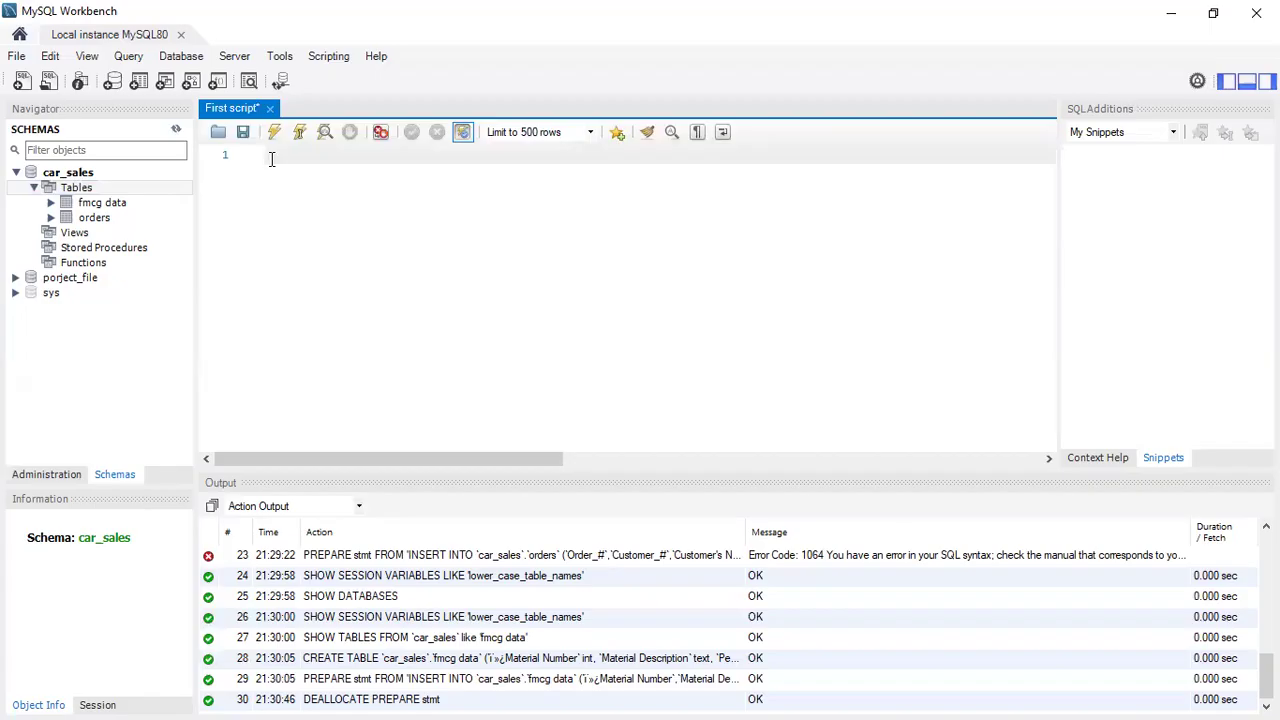
type("s")
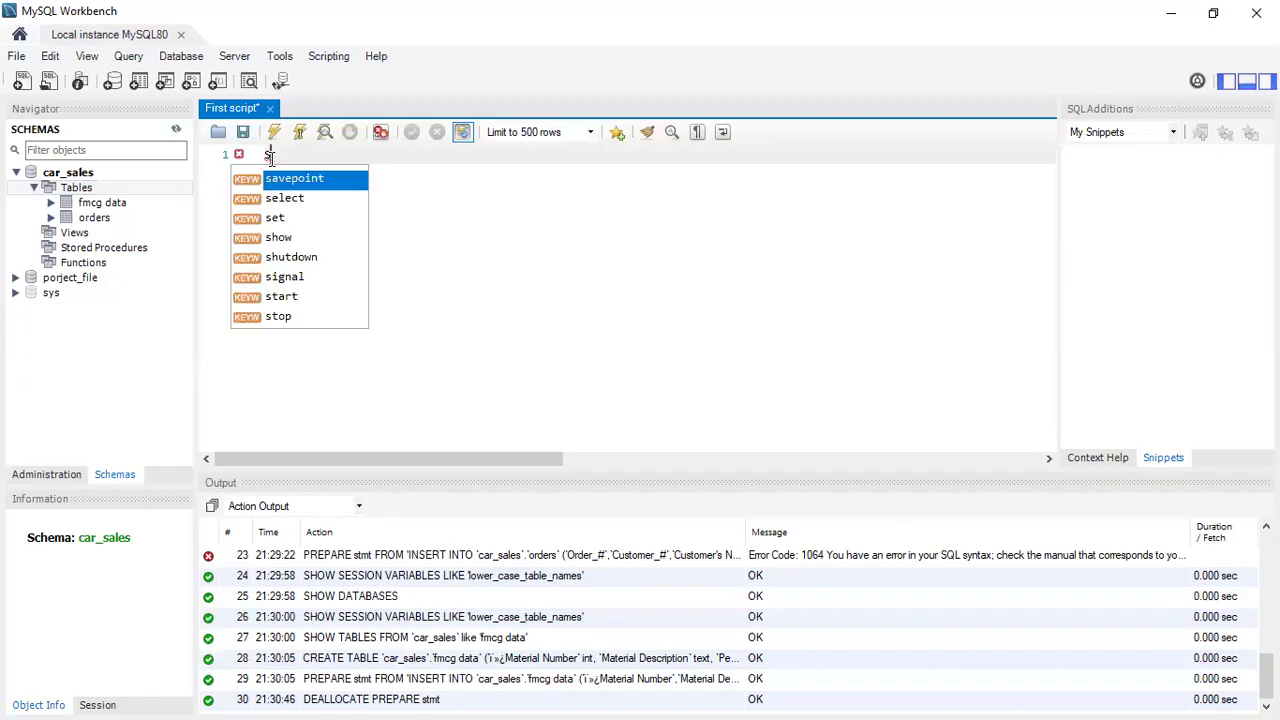
key("BackSpace")
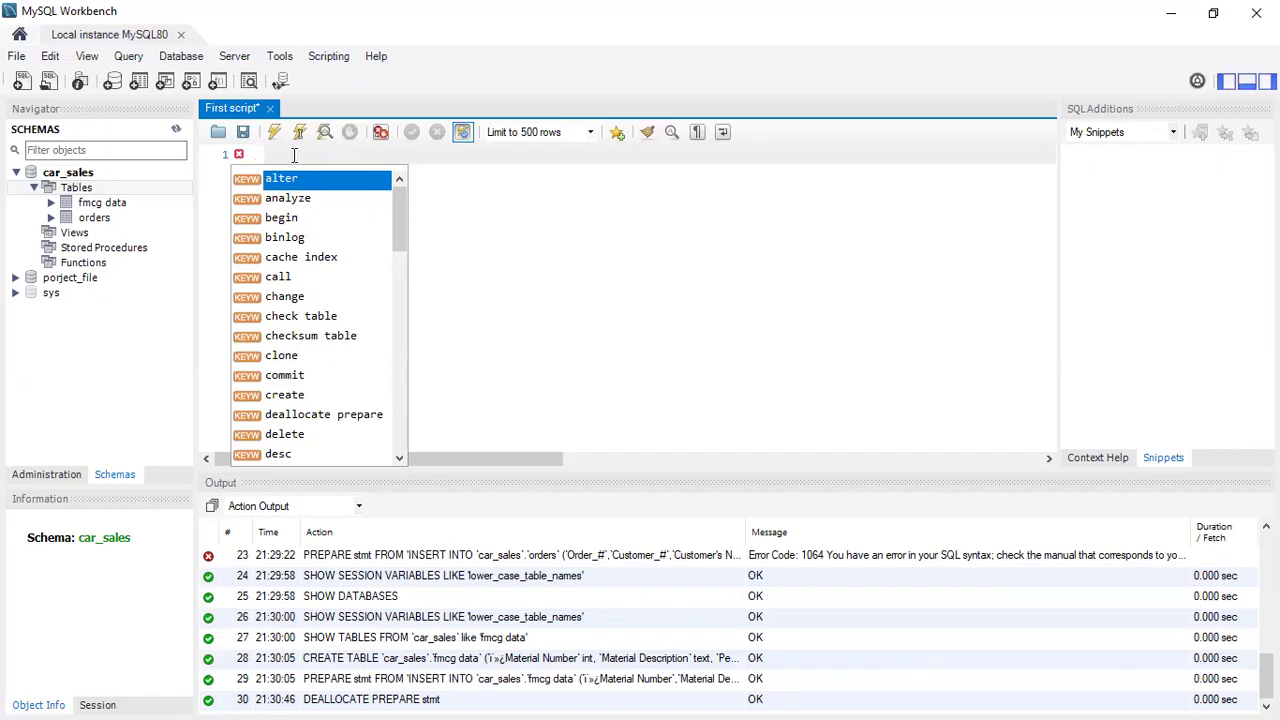
type("sele")
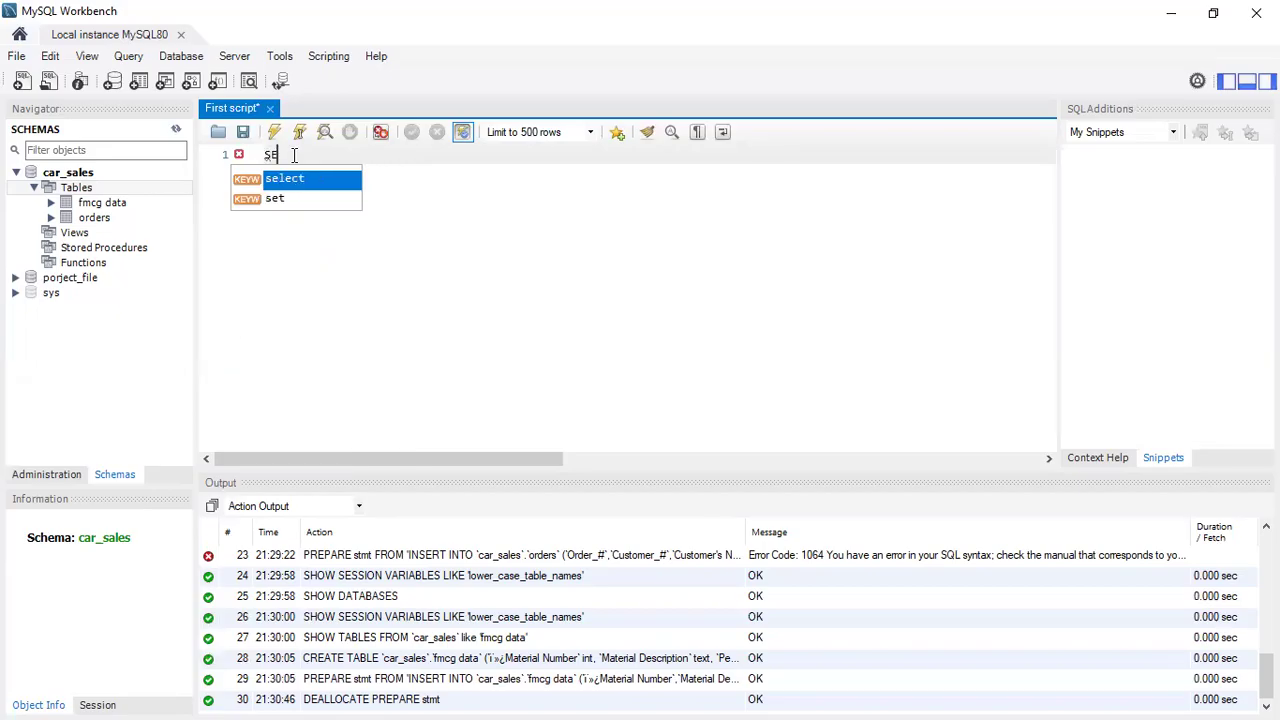
key("Return")
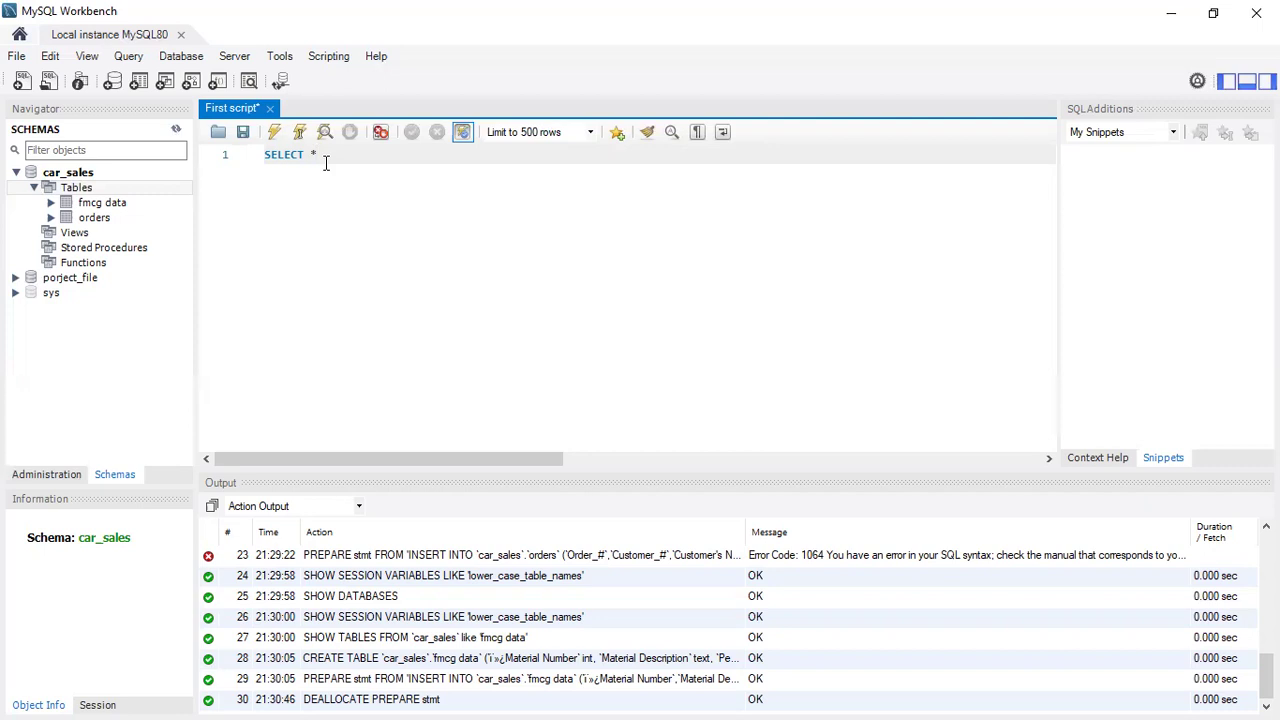
key("Return")
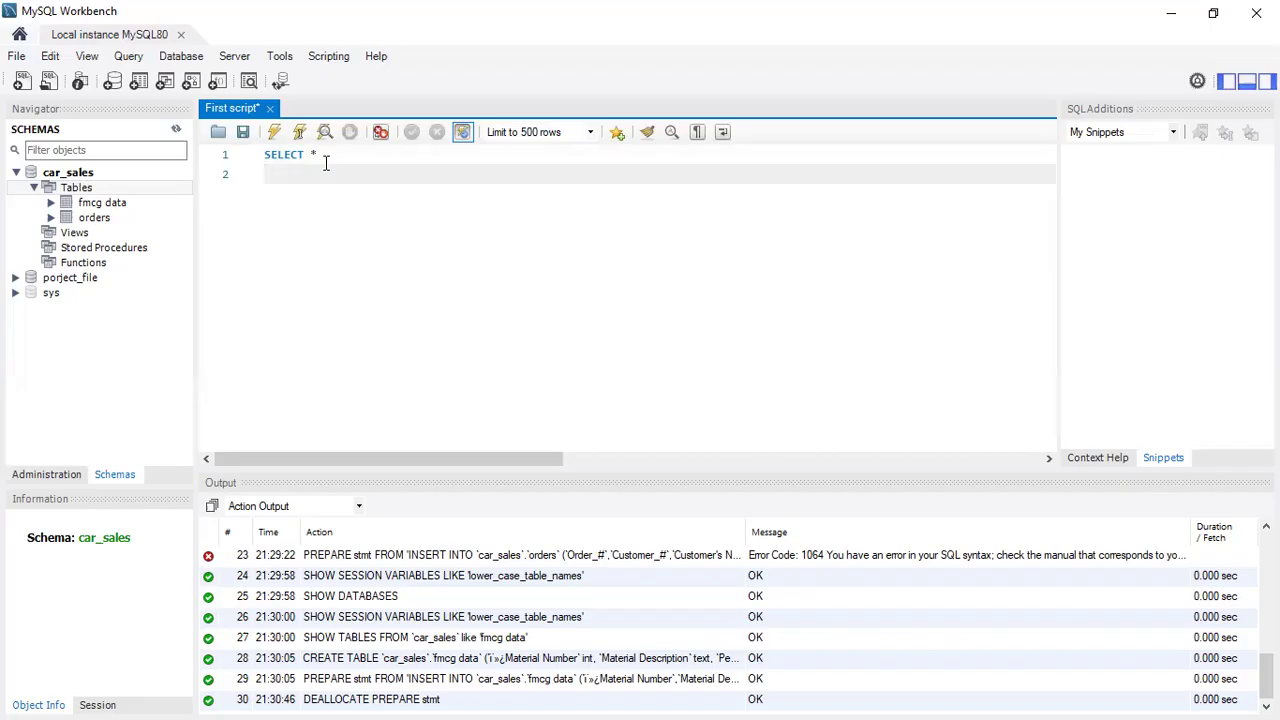
type("FROM")
Step: Complete the FROM clause with the table name fmcg data
type("fc")
key("BackSpace")
type("mcg")
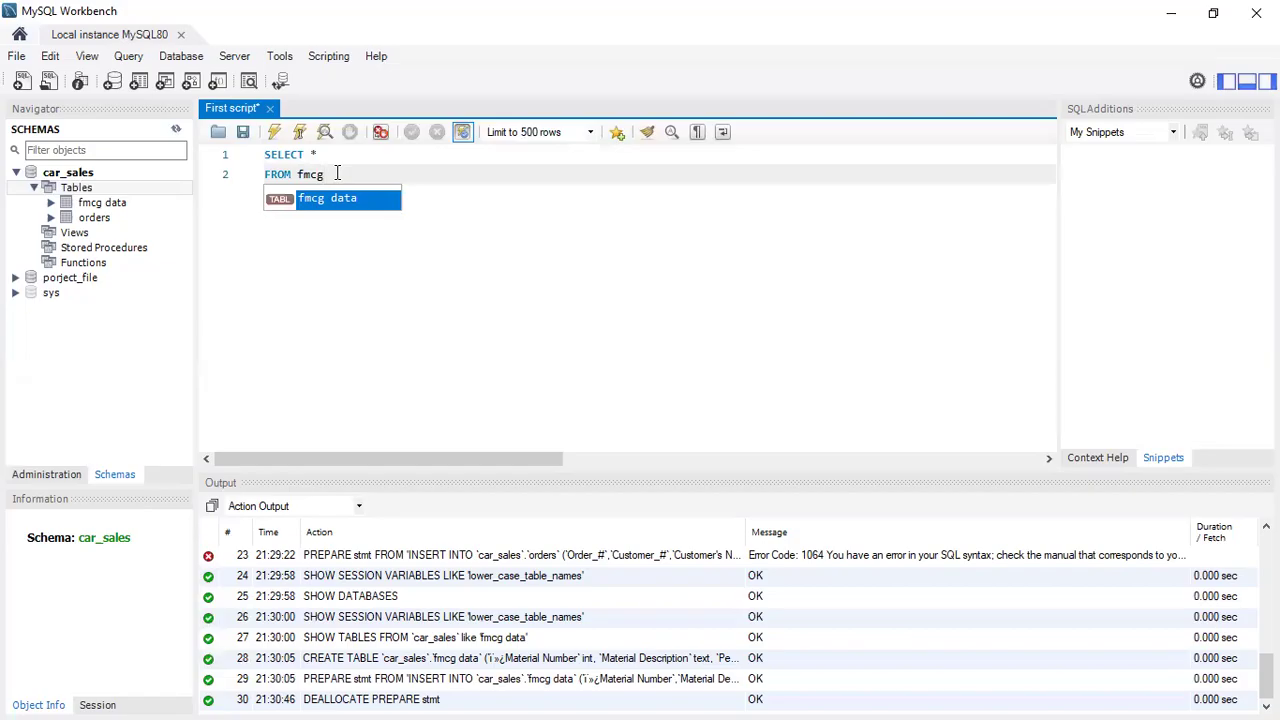
type("data")
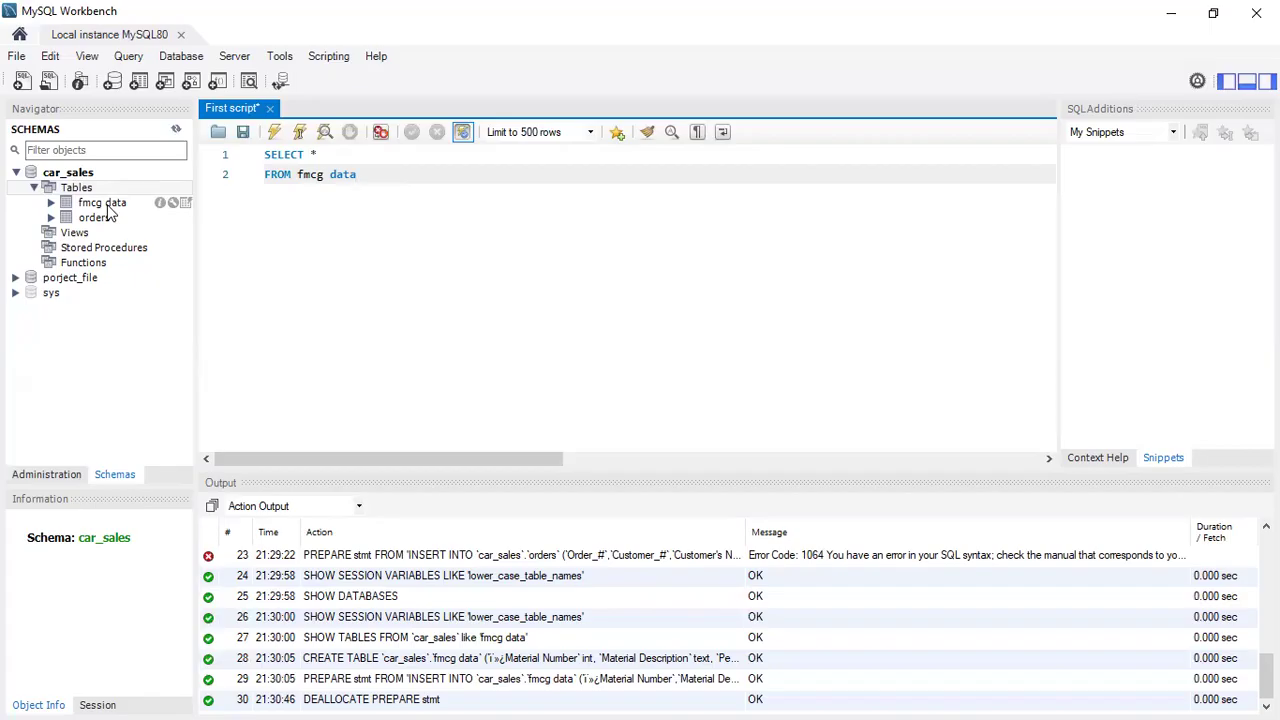
Step: Try enclosing the table name fmcg data in double quotes in the FROM clause
left_click(297, 174)
type("`")
left_click(363, 175)
type("`")
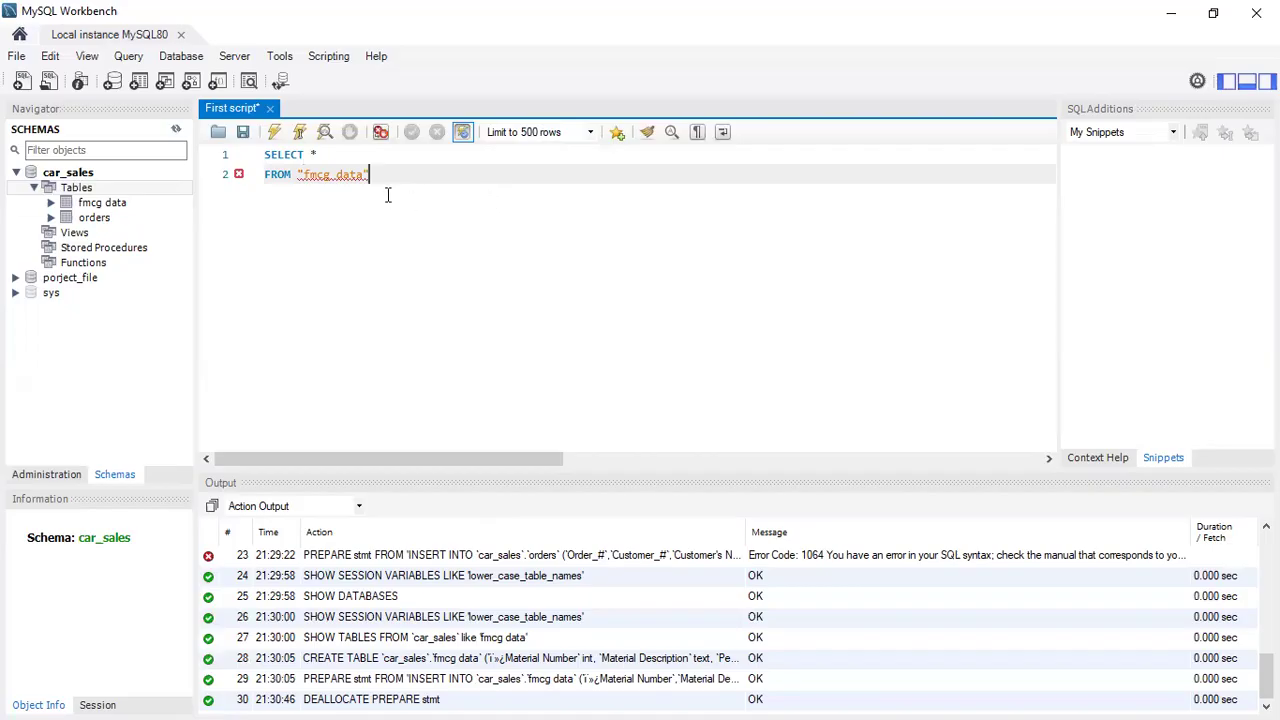
Step: Replace the double-quoted name in the FROM clause with the fmcg data table inserted from the schema tree
mouse_move(305, 180)
left_click_drag(379, 176, 298, 176)
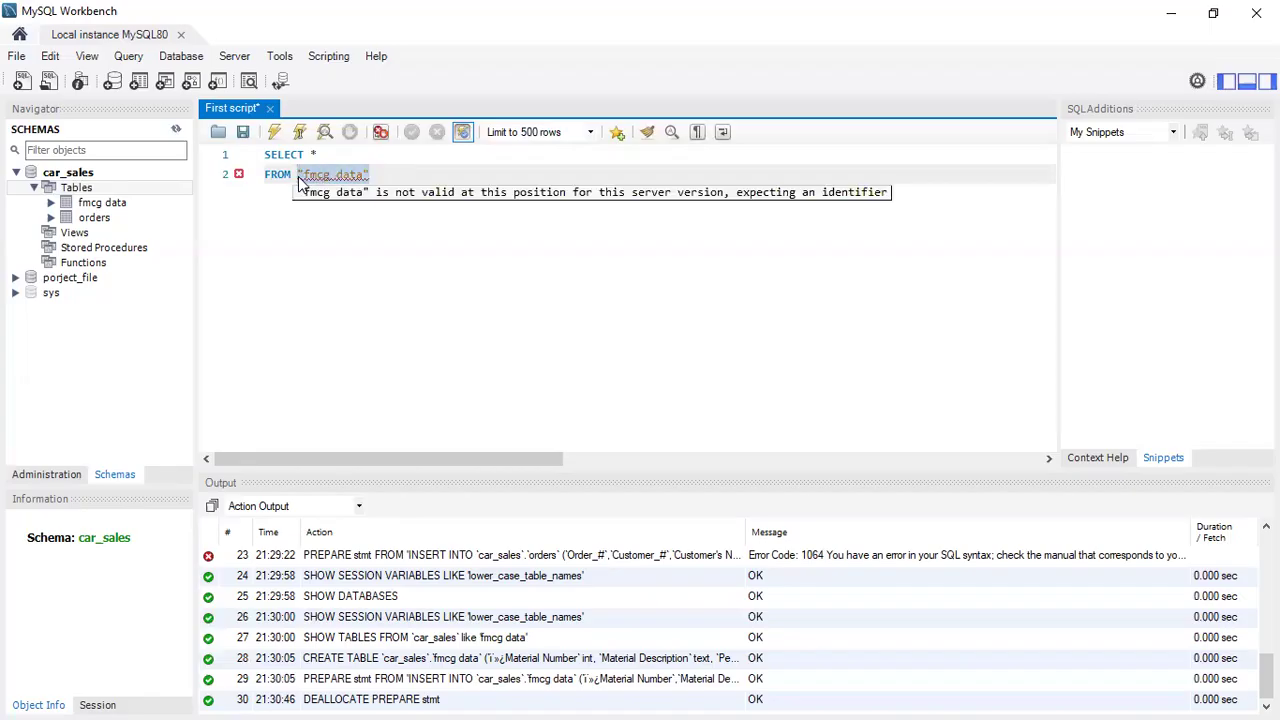
key("BackSpace")
left_click_drag(111, 204, 320, 183)
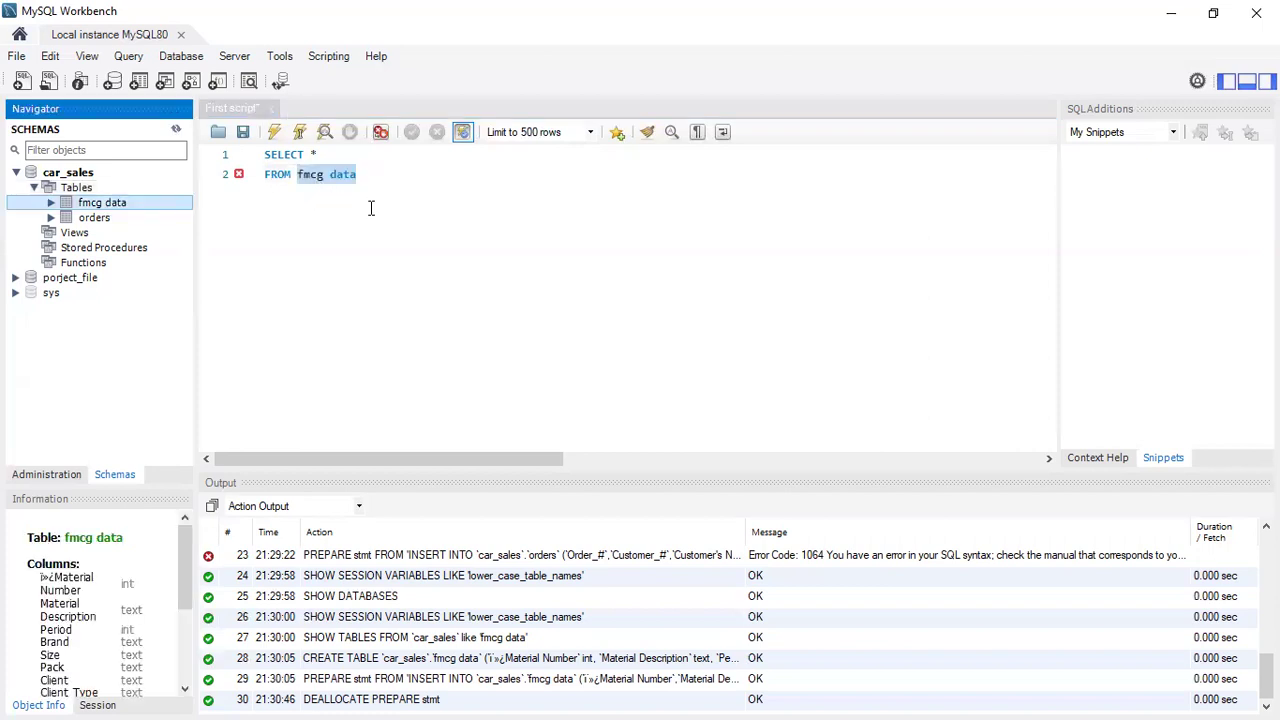
left_click(461, 181)
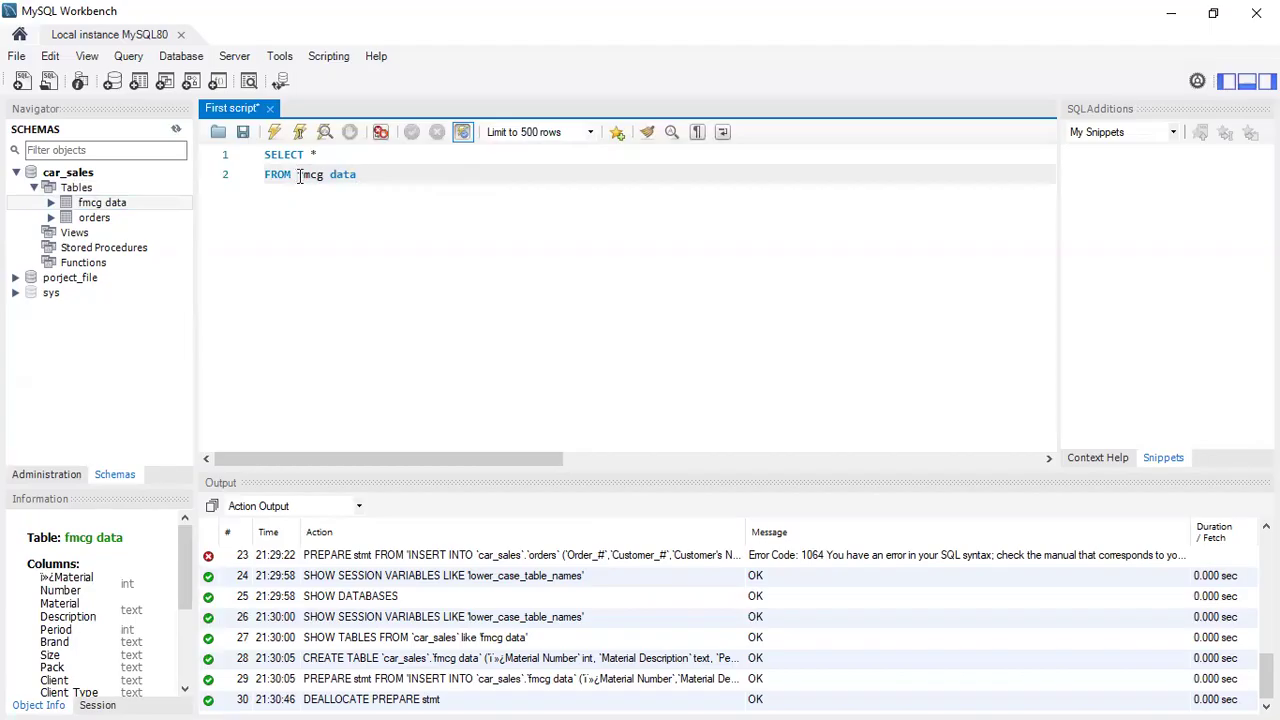
Step: Try enclosing fmcg data in single quotes in the FROM clause, and check the table's entry in the schema tree
left_click(299, 176)
type("`")
left_click(404, 177)
mouse_move(342, 175)
left_click(51, 202)
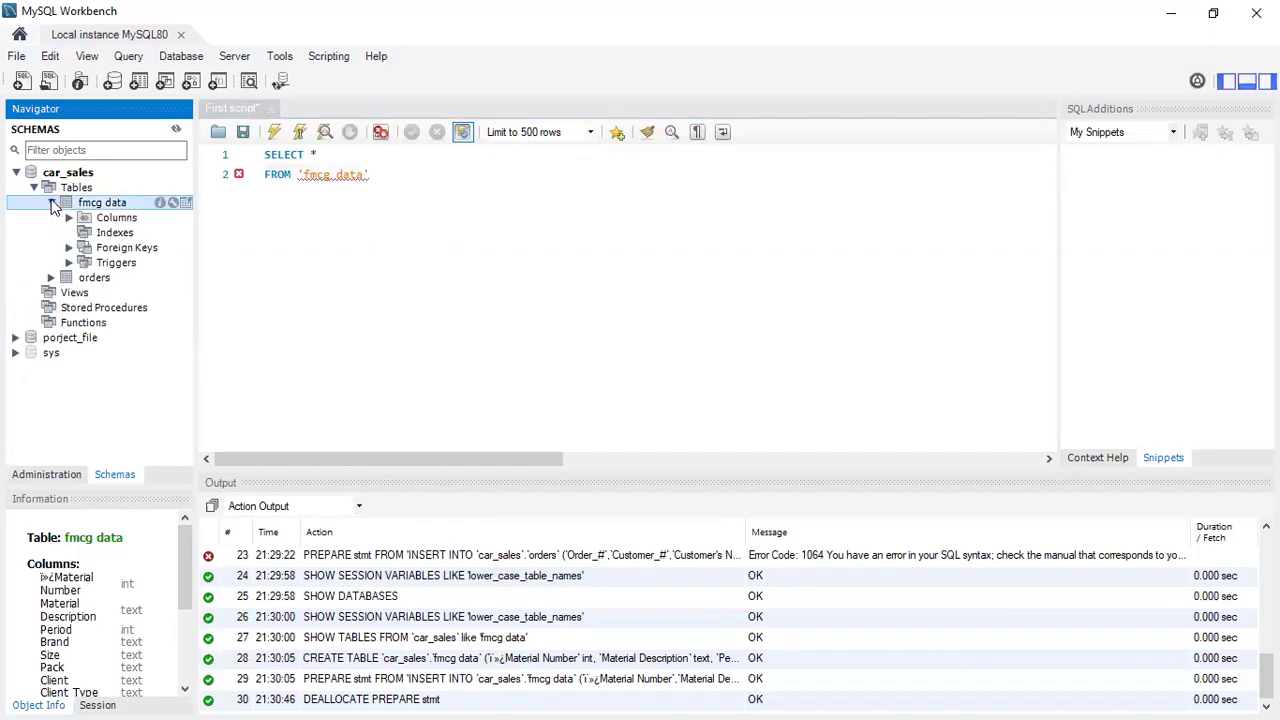
left_click(51, 202)
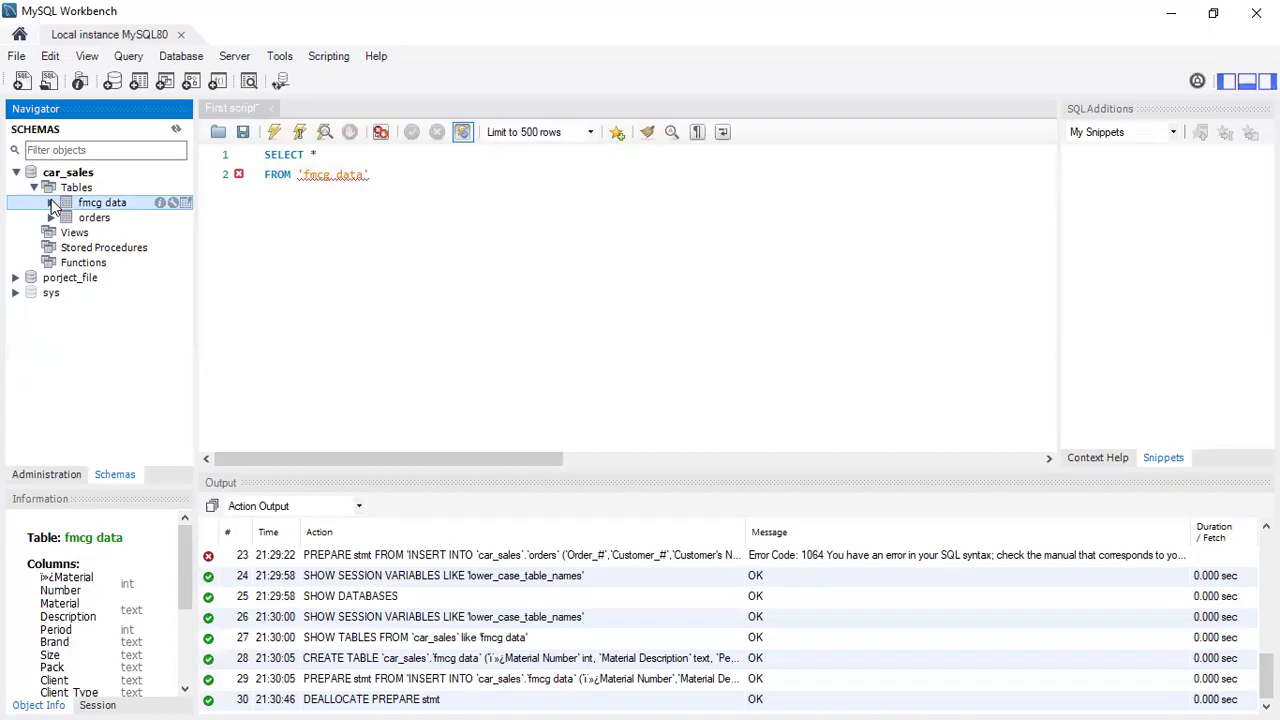
Step: Replace the quoted table name with the orders table from the schema tree and end the query with a semicolon
left_click(386, 177)
left_click_drag(332, 174, 297, 172)
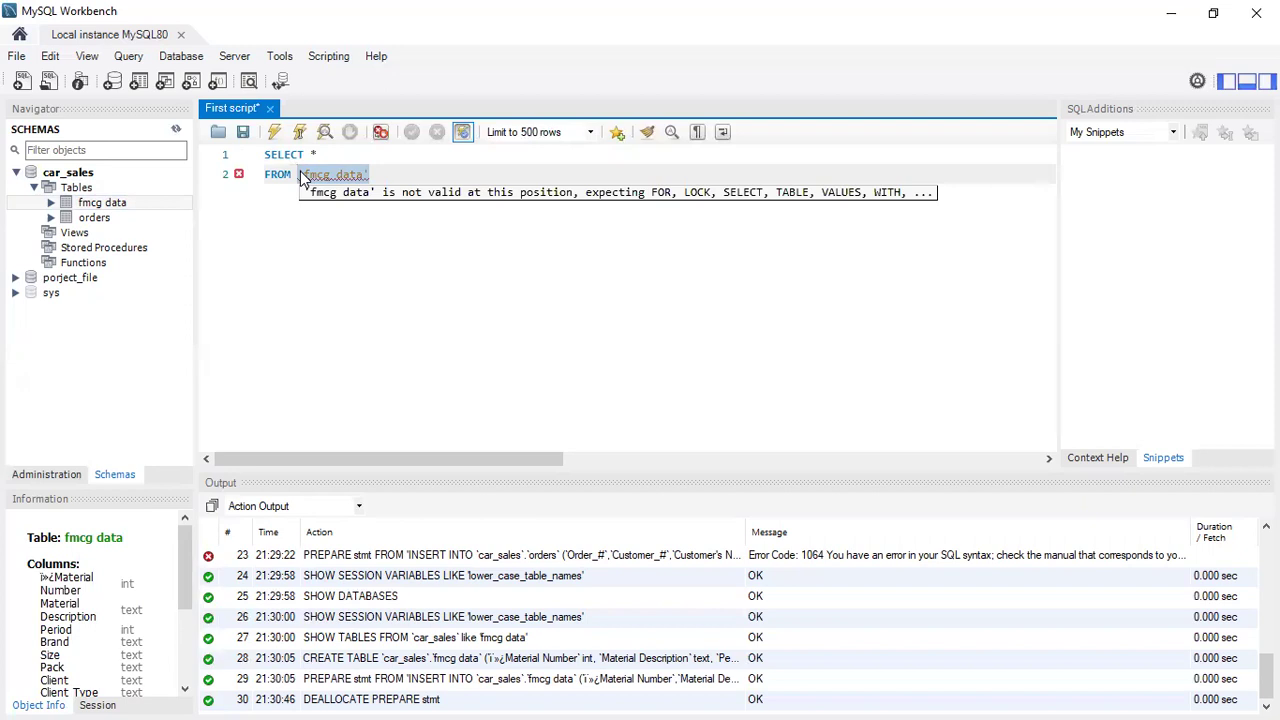
key("Delete")
left_click_drag(95, 217, 309, 178)
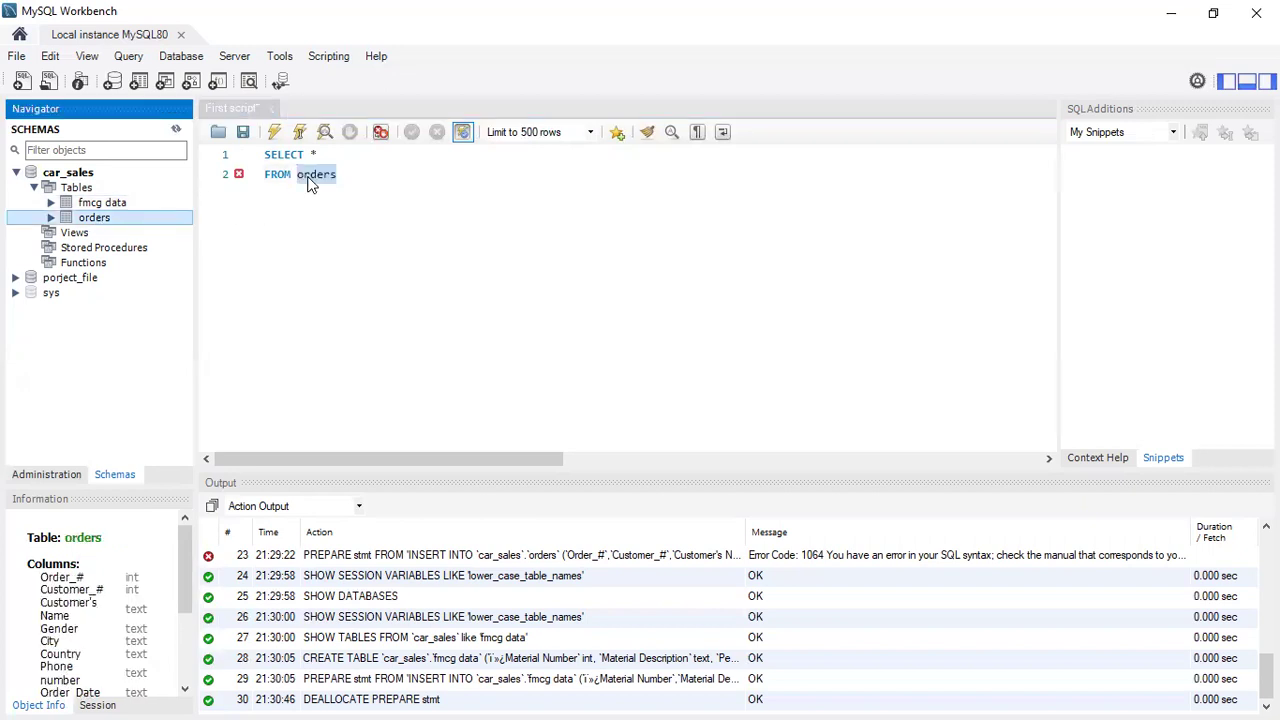
left_click(367, 173)
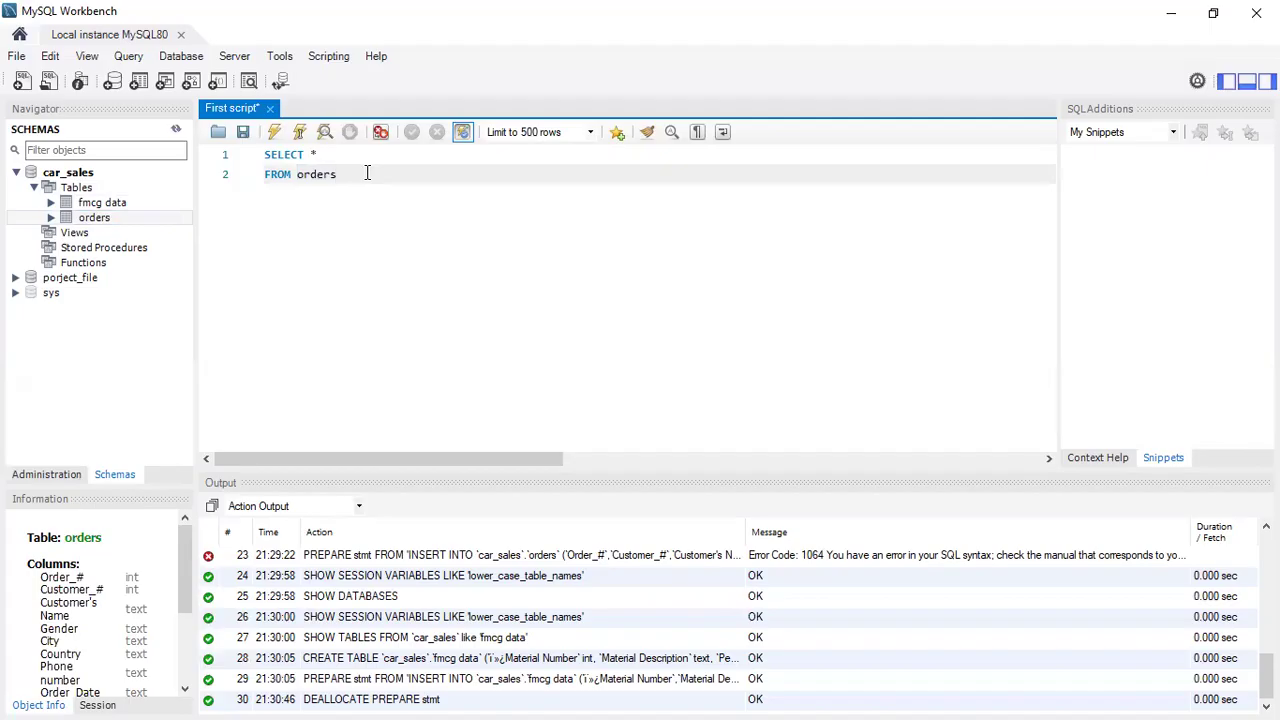
type(";")
Step: Run the selected orders query and look across the result grid's columns, checking the orders table in the schema tree
left_click_drag(367, 173, 264, 155)
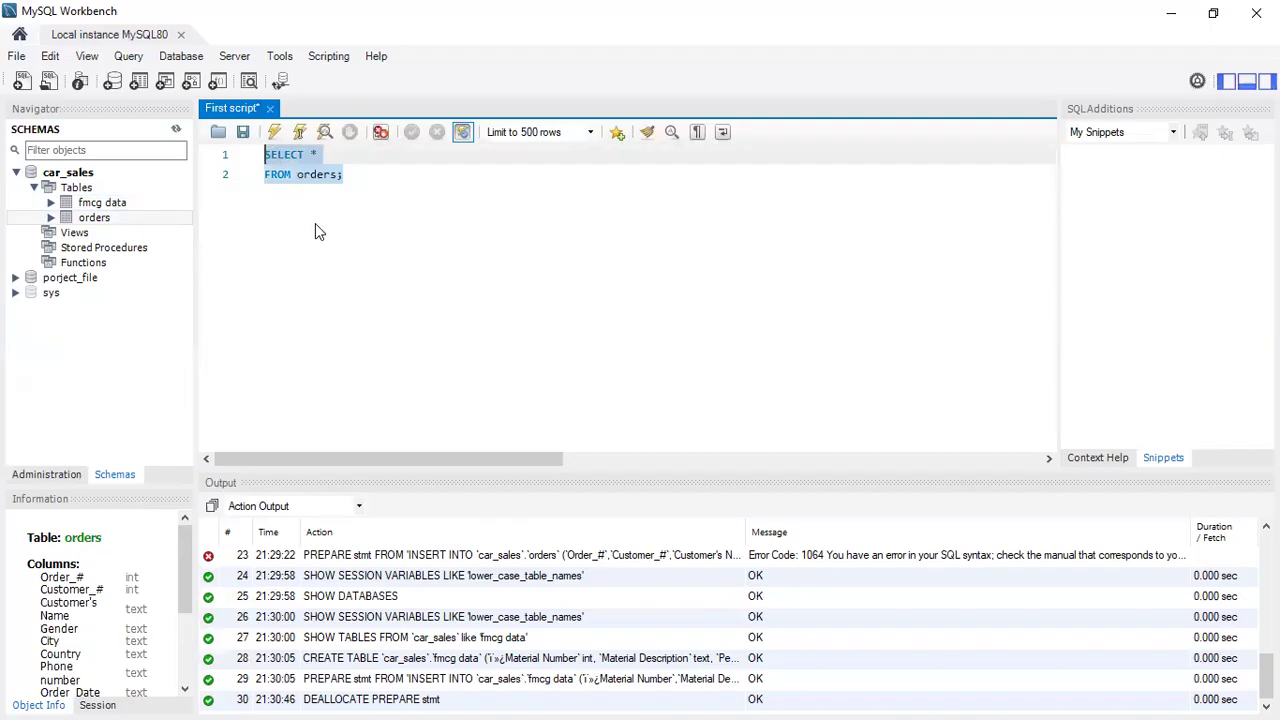
left_click(274, 133)
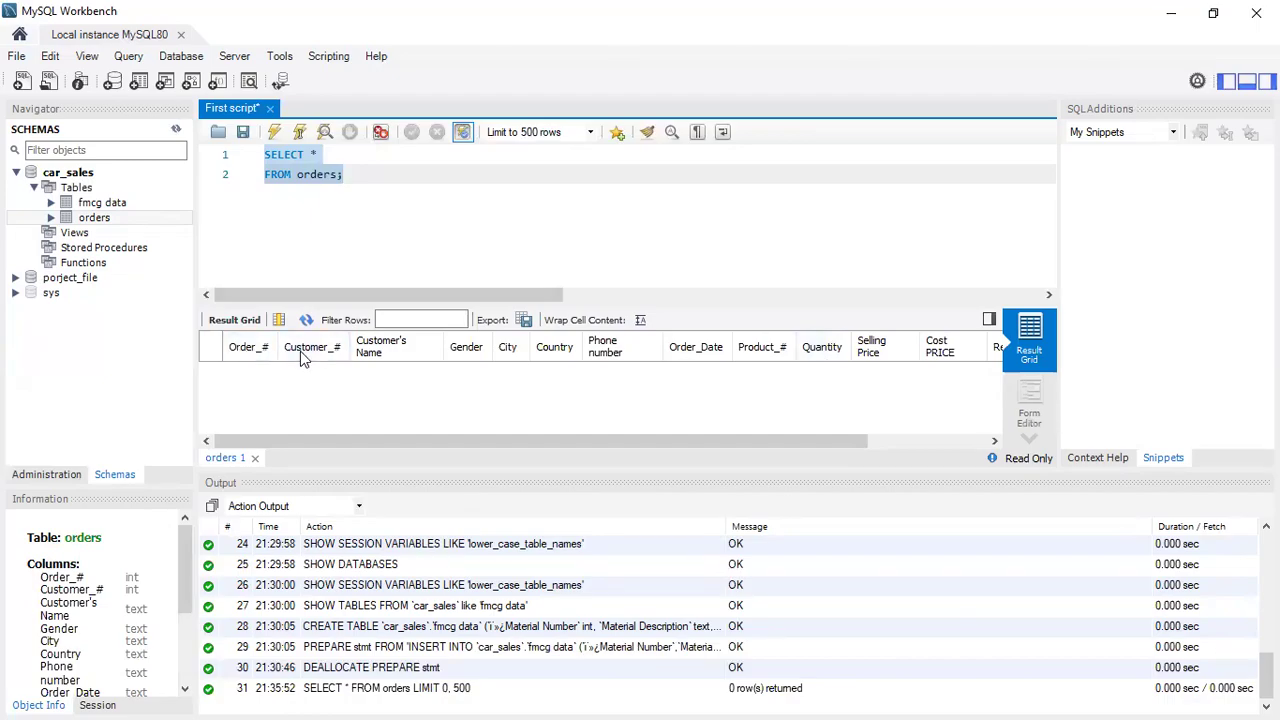
scroll(300, 351, "right", 3)
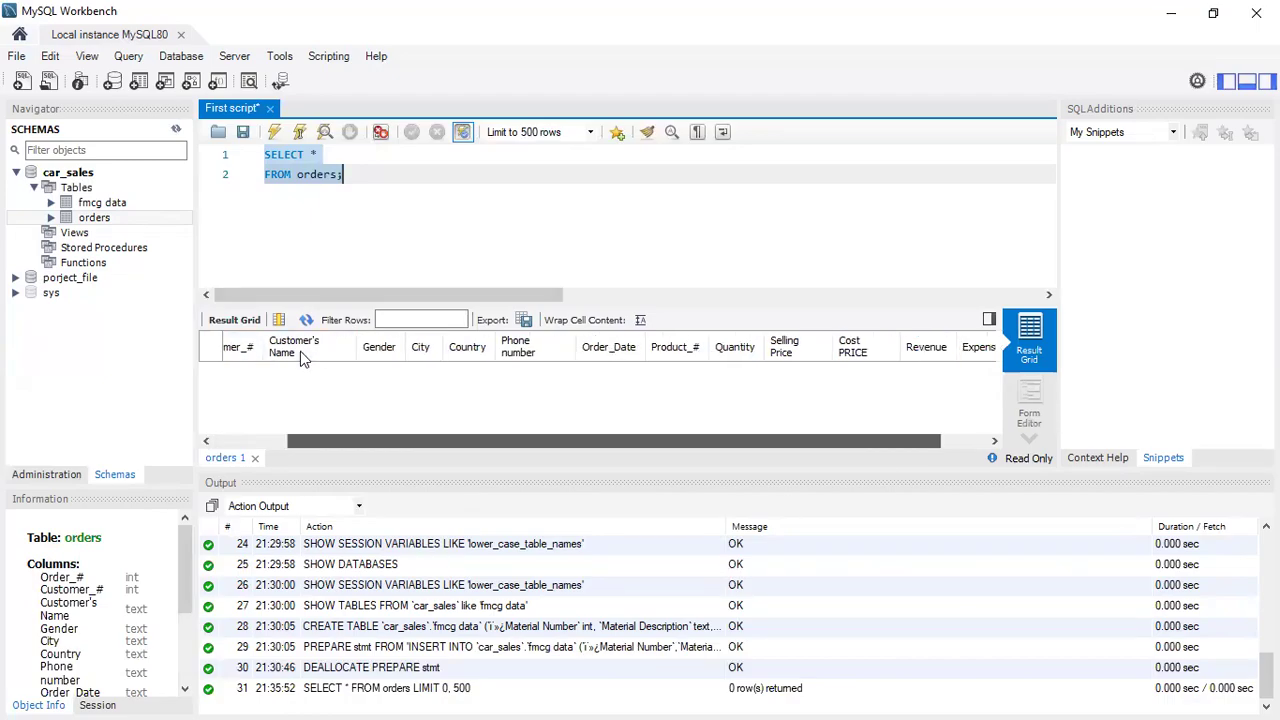
scroll(300, 351, "right", 2)
scroll(300, 351, "left", 5)
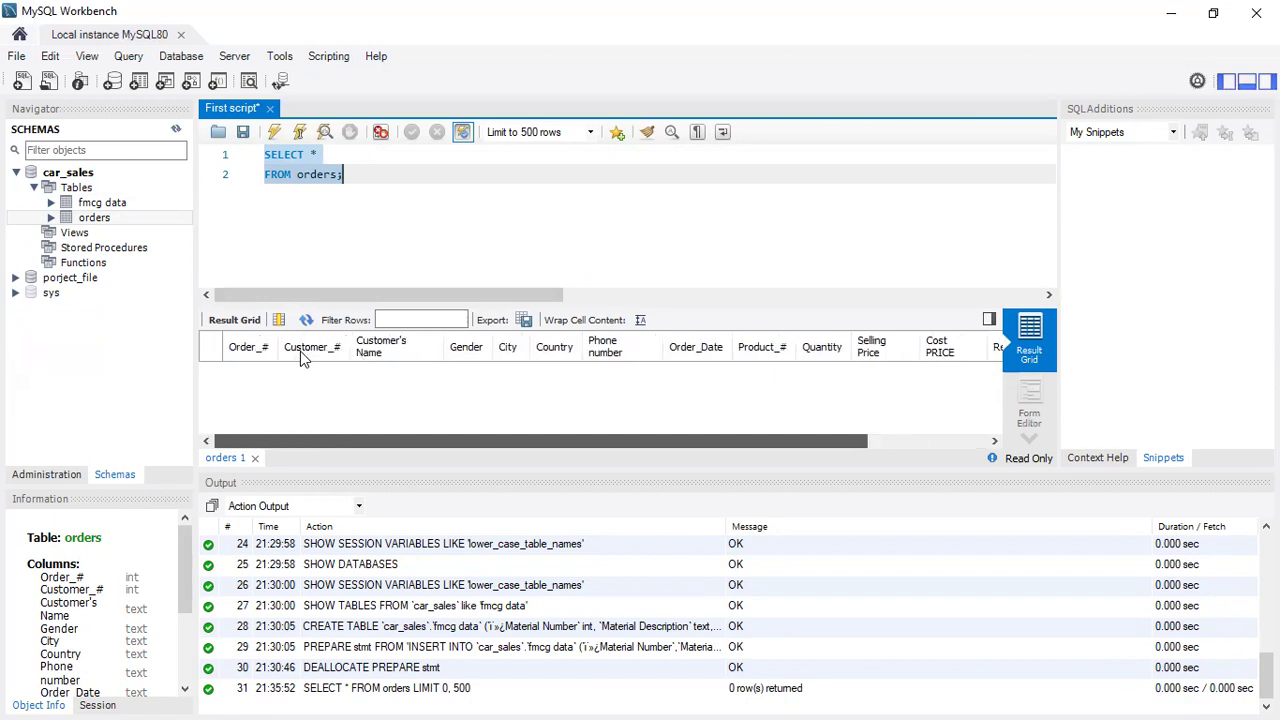
left_click(52, 218)
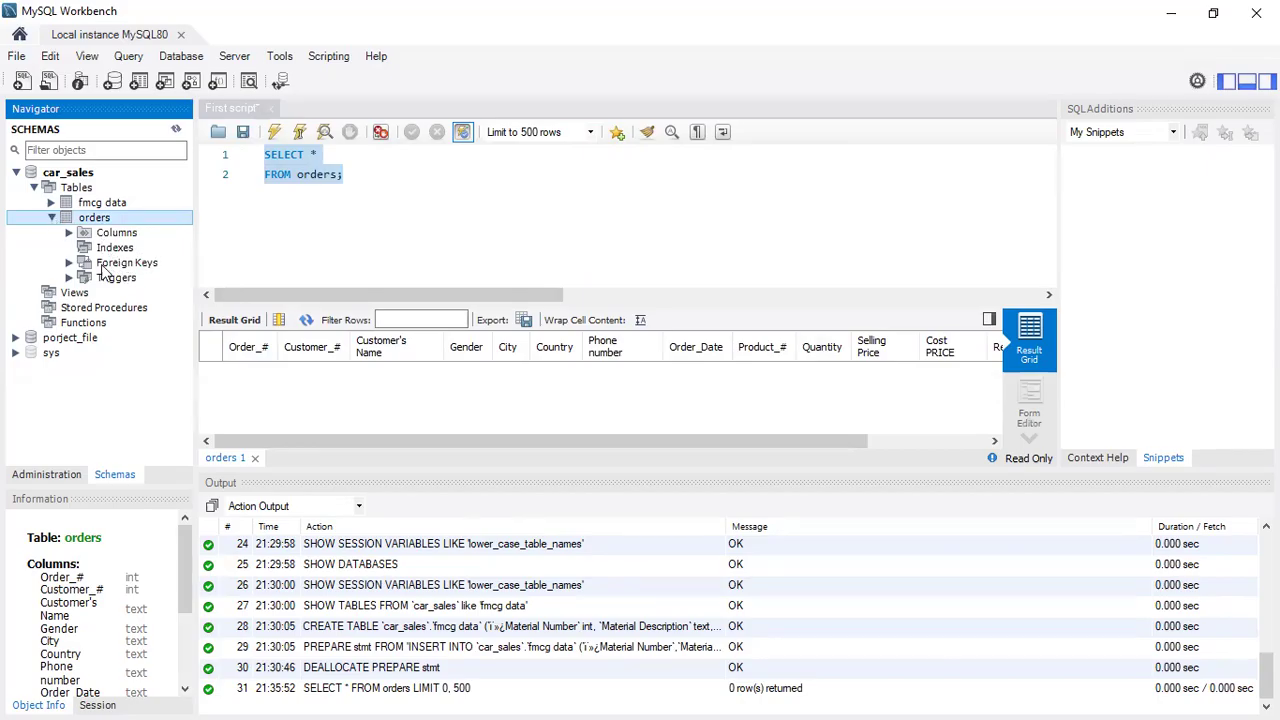
left_click(52, 218)
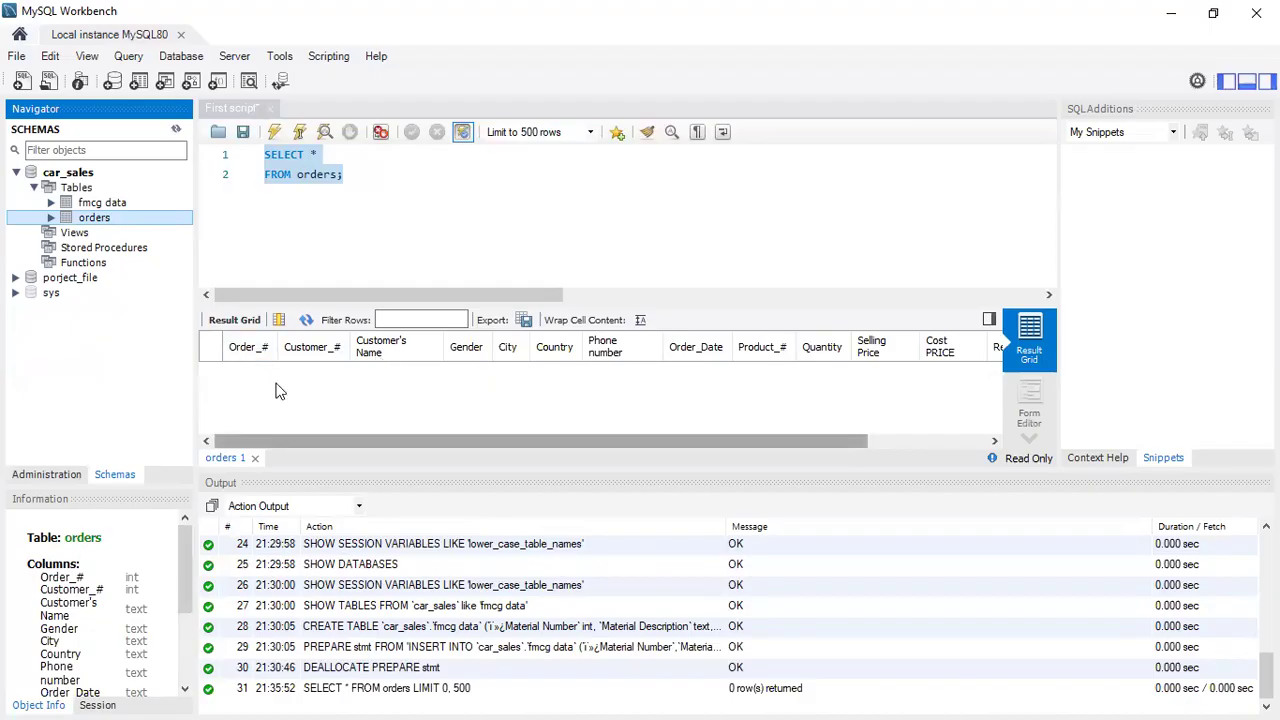
Step: Remove the orders table name and its semicolon from the query's FROM clause
scroll(280, 391, "right", 3)
scroll(280, 391, "left", 3)
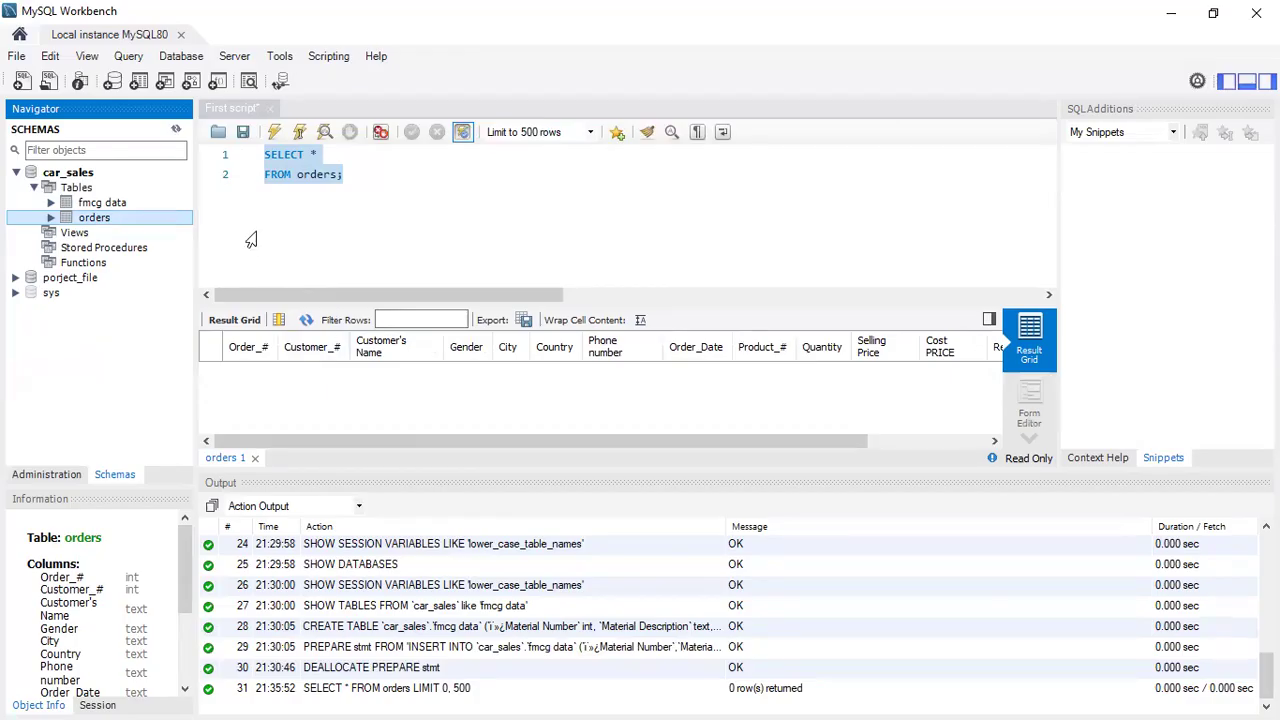
left_click(311, 176)
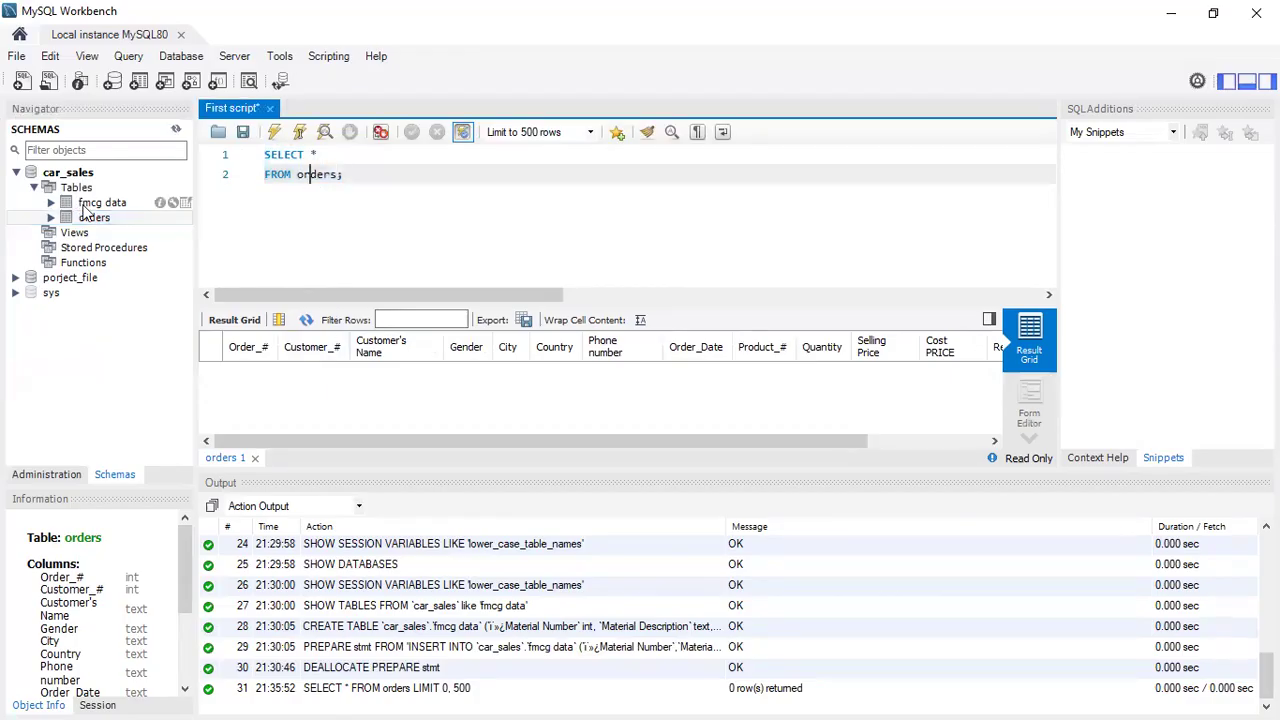
left_click_drag(345, 176, 298, 175)
left_click_drag(90, 203, 180, 204)
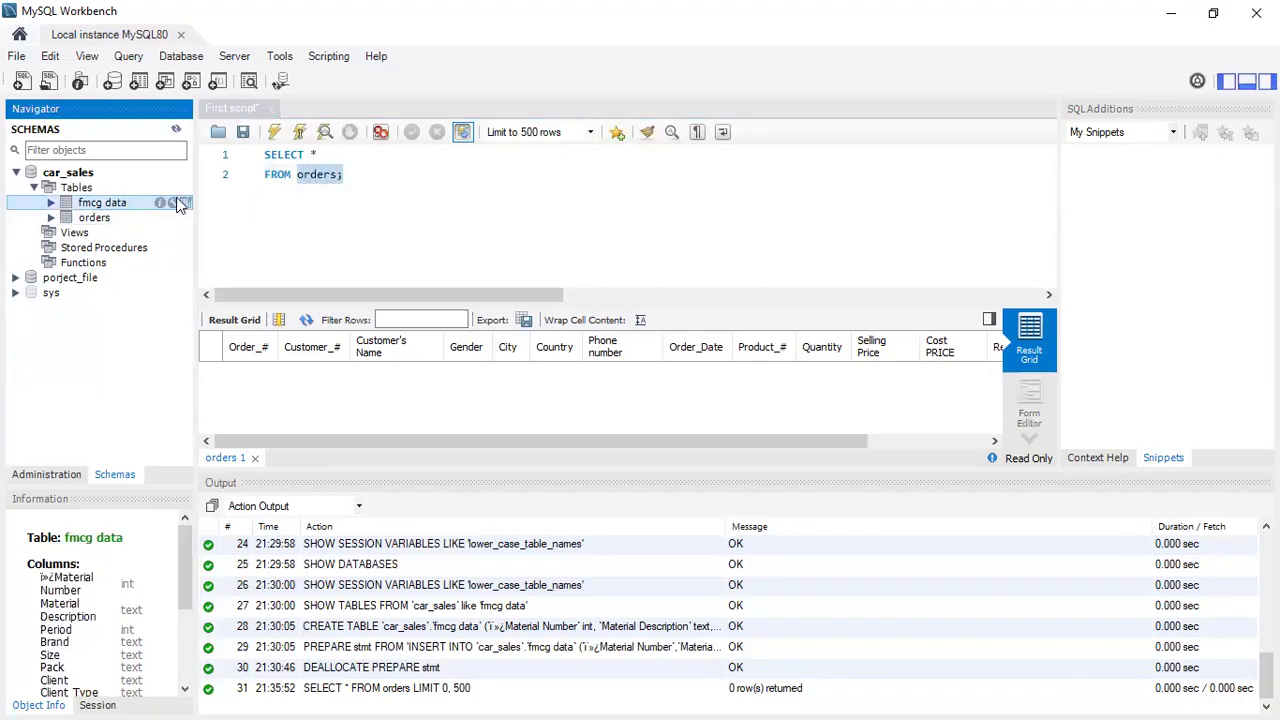
left_click(361, 176)
key("BackSpace")
key("BackSpace")
key("BackSpace")
key("BackSpace")
key("BackSpace")
key("BackSpace")
key("BackSpace")
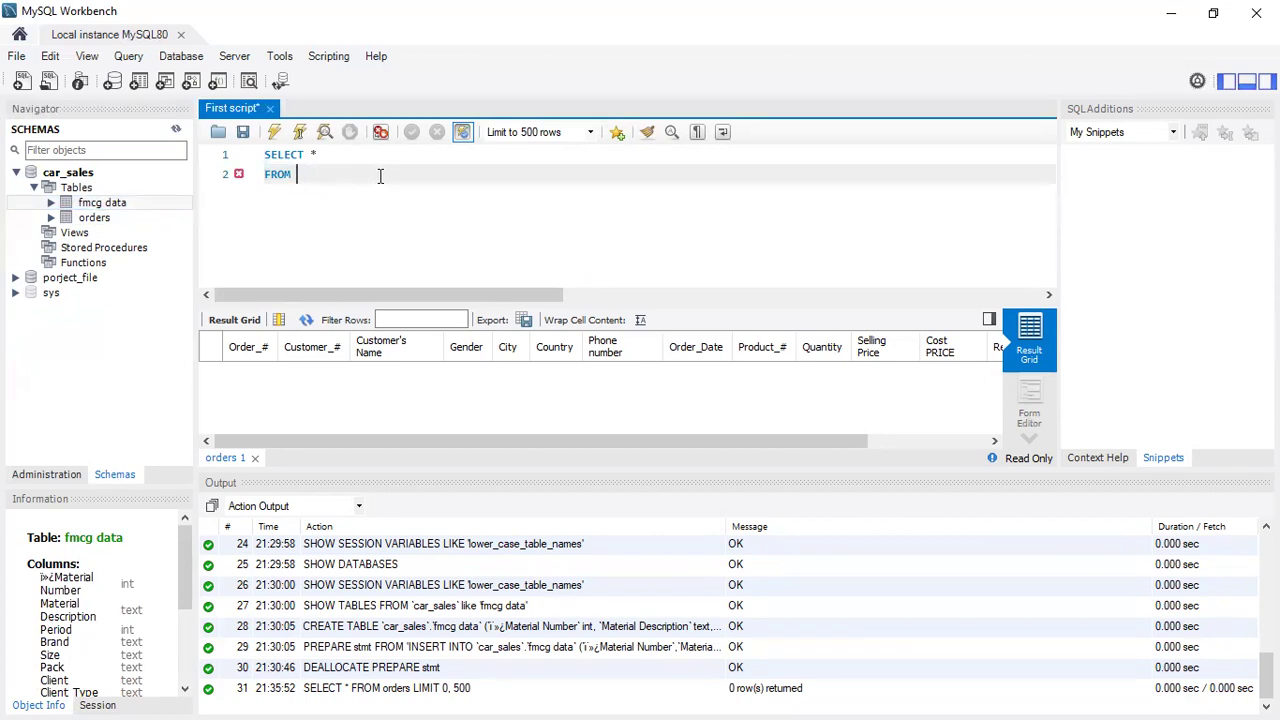
Step: Try running the query with the fmcg data table inserted from the schema tree in the FROM clause
left_click_drag(106, 204, 264, 153)
left_click(390, 177)
left_click(274, 134)
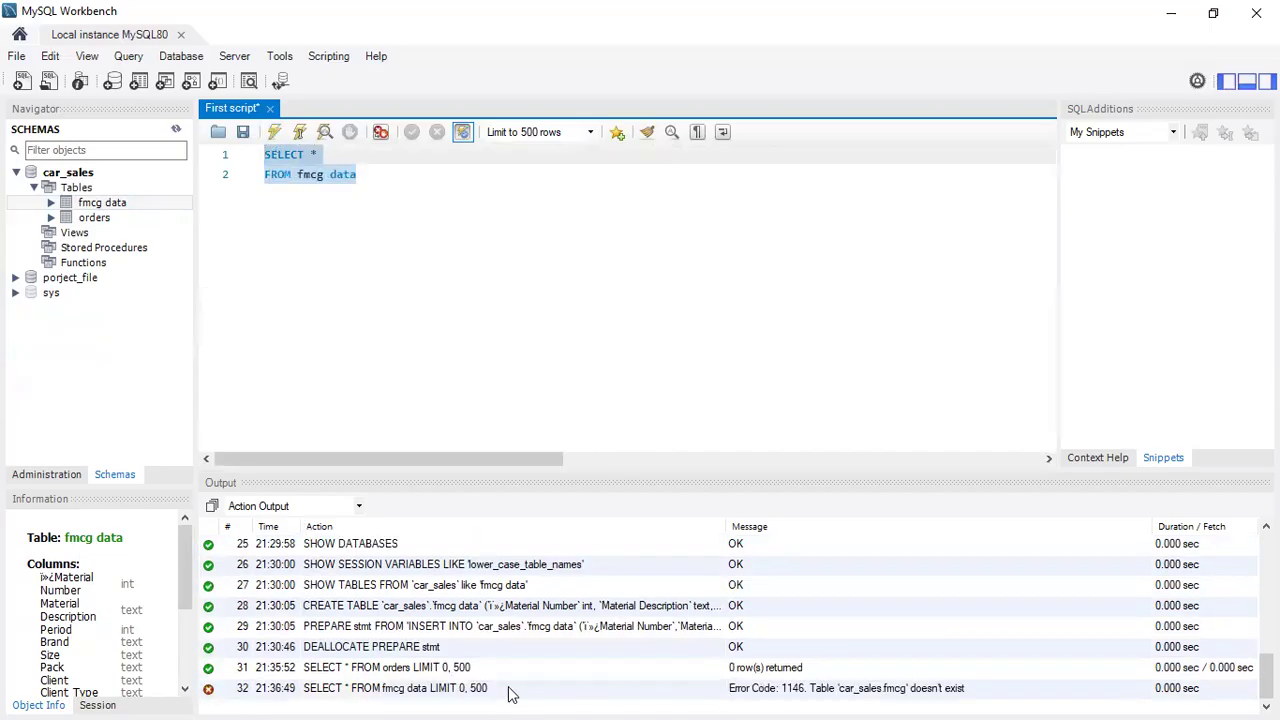
Step: Try running the query with fmcg data enclosed in single quotes in the FROM clause
left_click(326, 177)
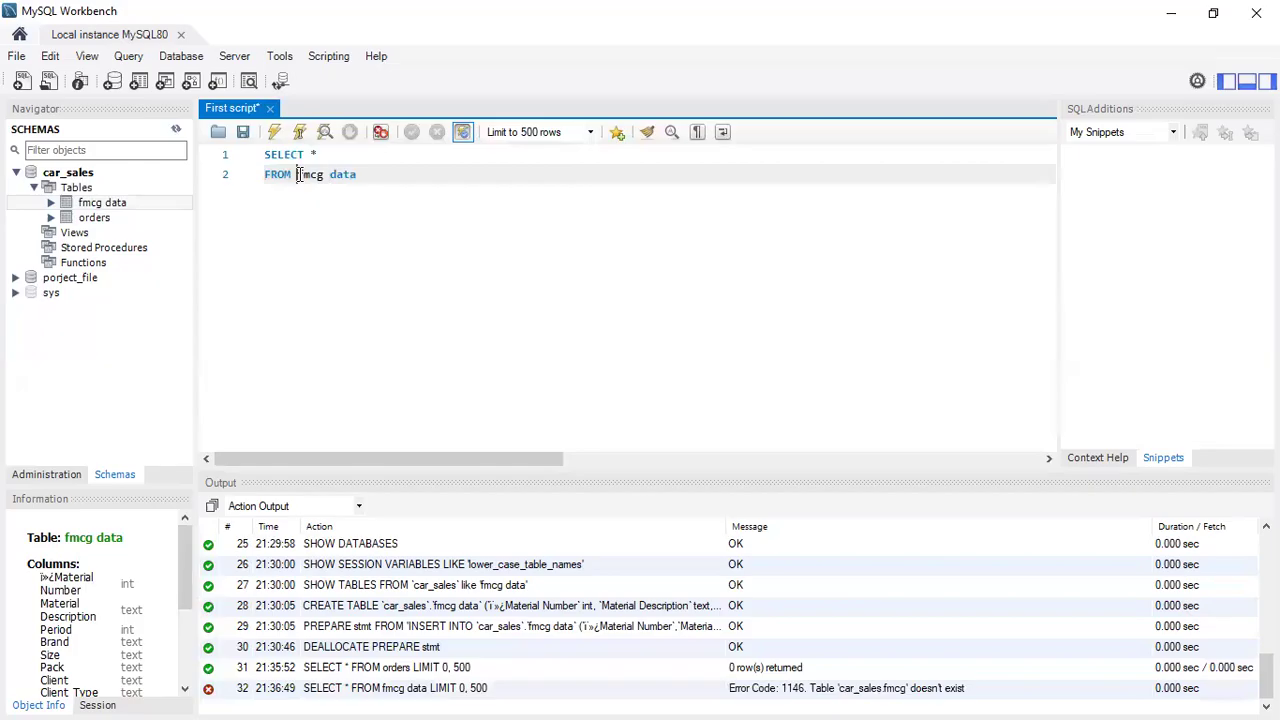
left_click(297, 176)
type("`")
left_click(385, 177)
left_click_drag(383, 177, 265, 155)
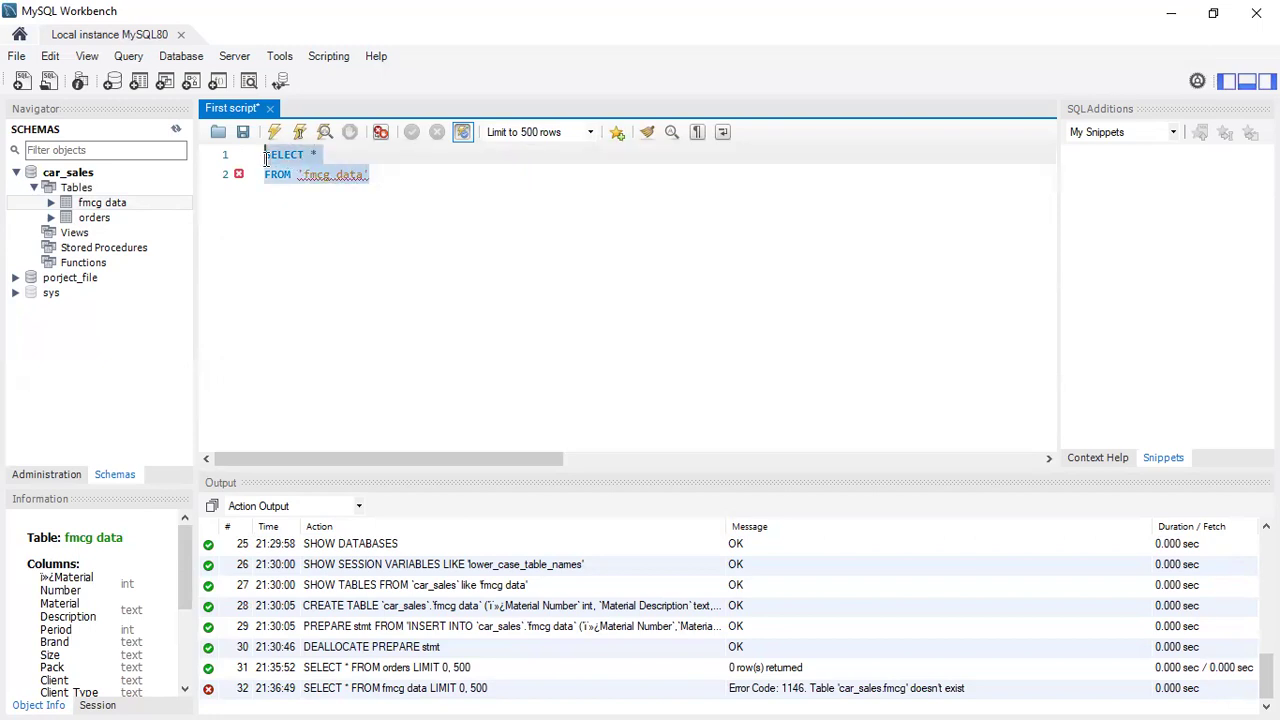
left_click(276, 133)
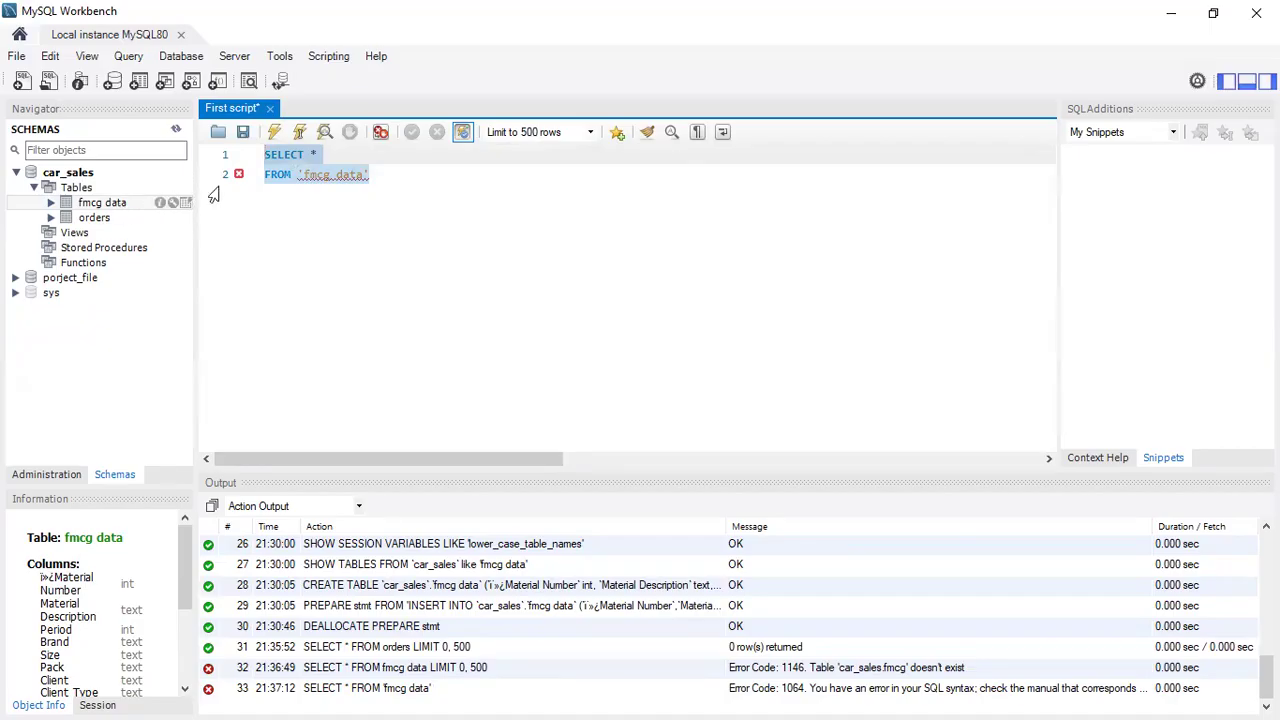
Step: Replace the query with the statement rename table "fmcg data" fmcg_data; and clear it from the editor without running it
left_click(296, 176)
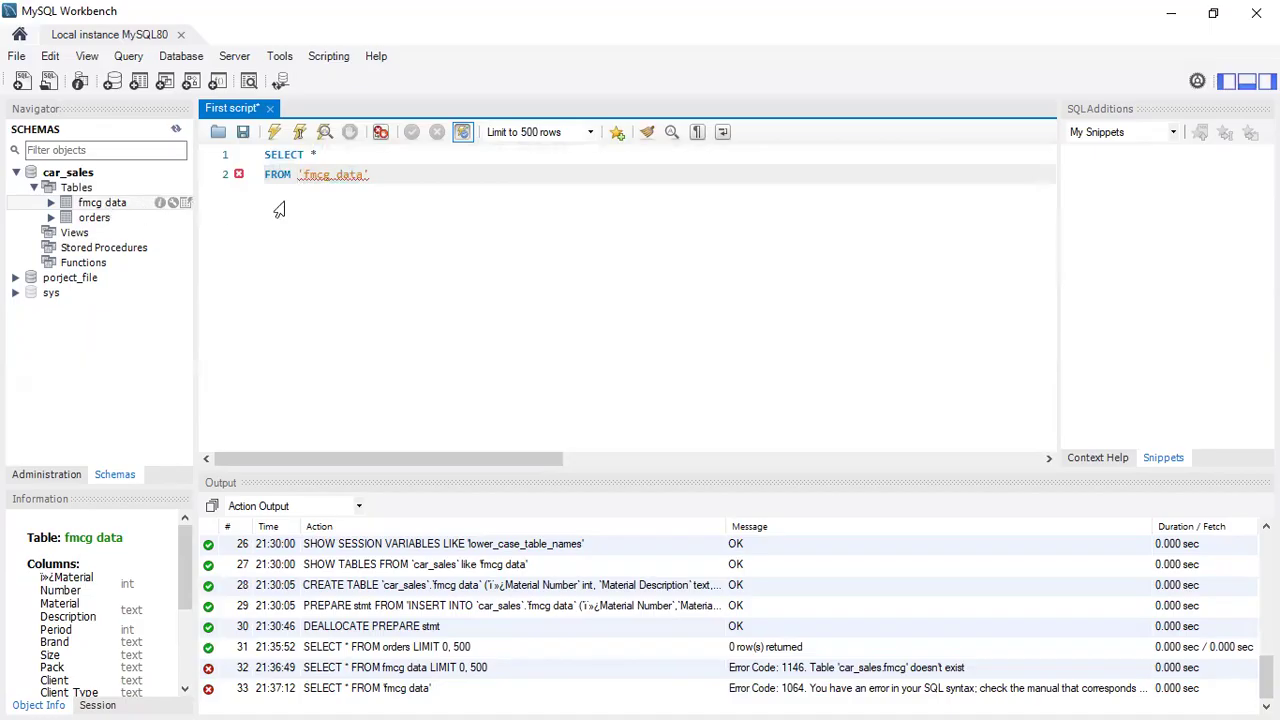
left_click_drag(370, 176, 268, 162)
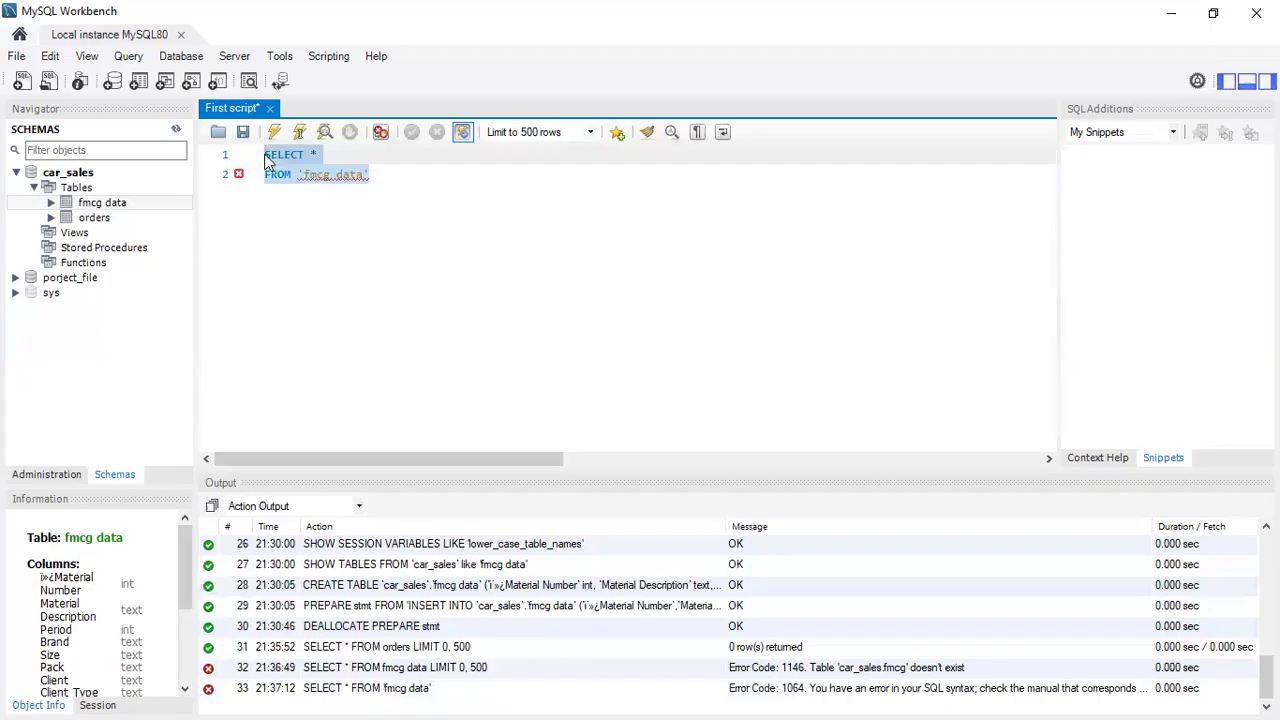
key("BackSpace")
type("rename")
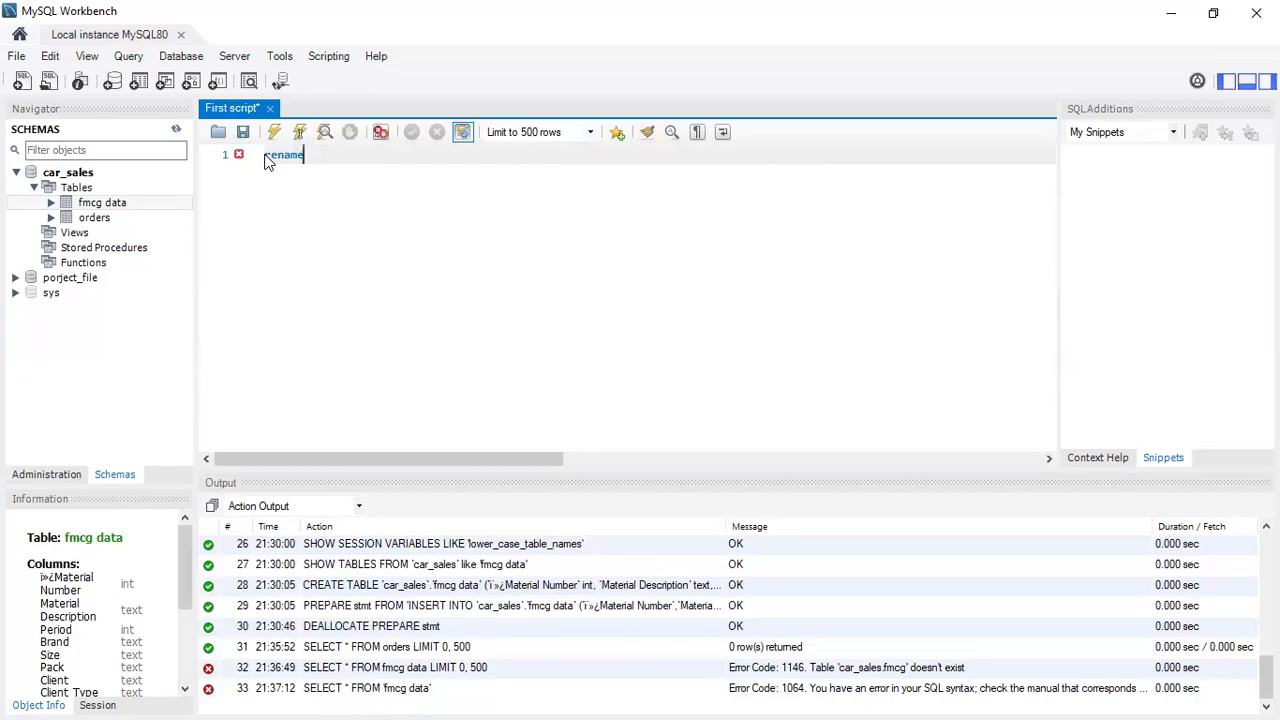
type(" table")
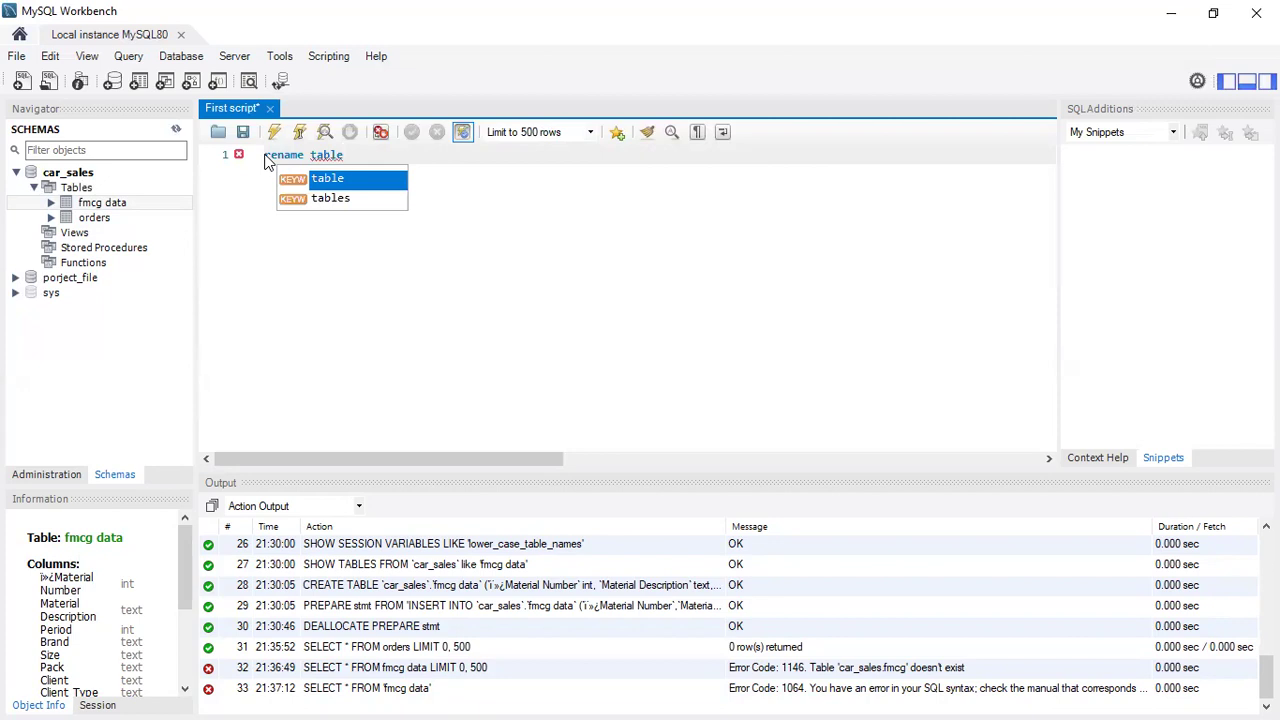
left_click(339, 176)
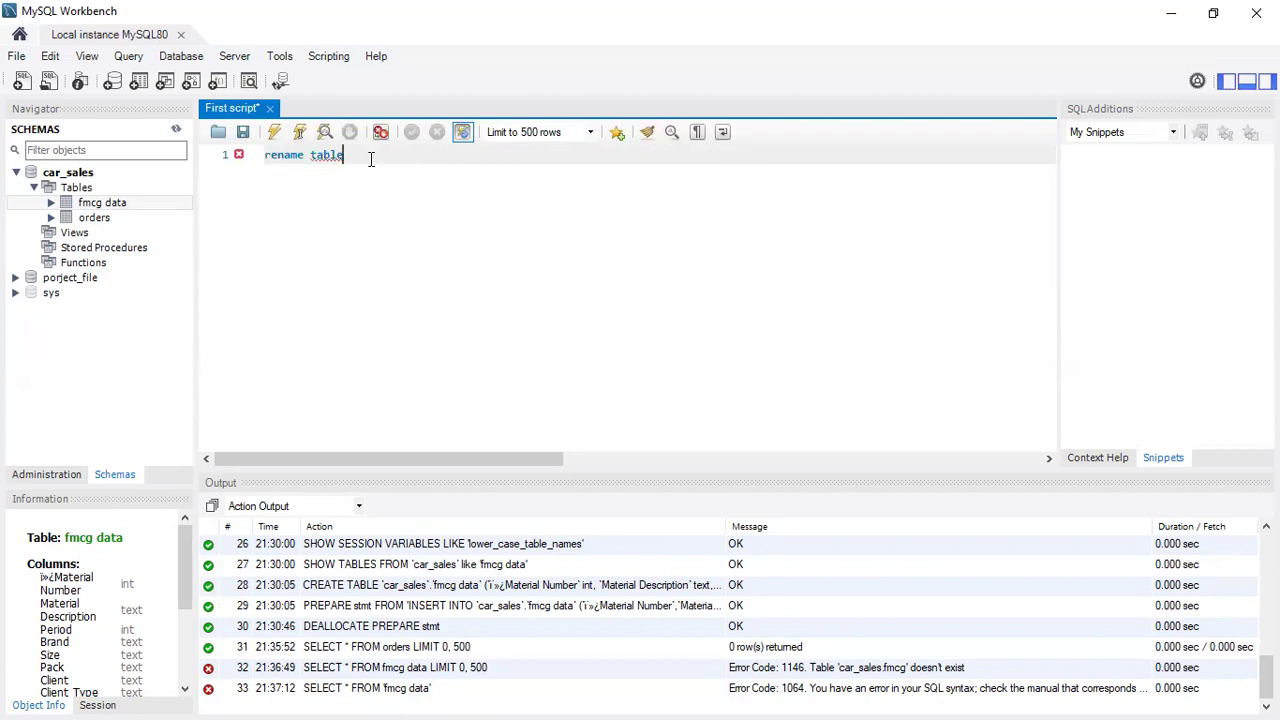
left_click_drag(110, 203, 396, 181)
left_click(348, 155)
type("`")
type("fmcg_data;")
left_click_drag(519, 165, 253, 168)
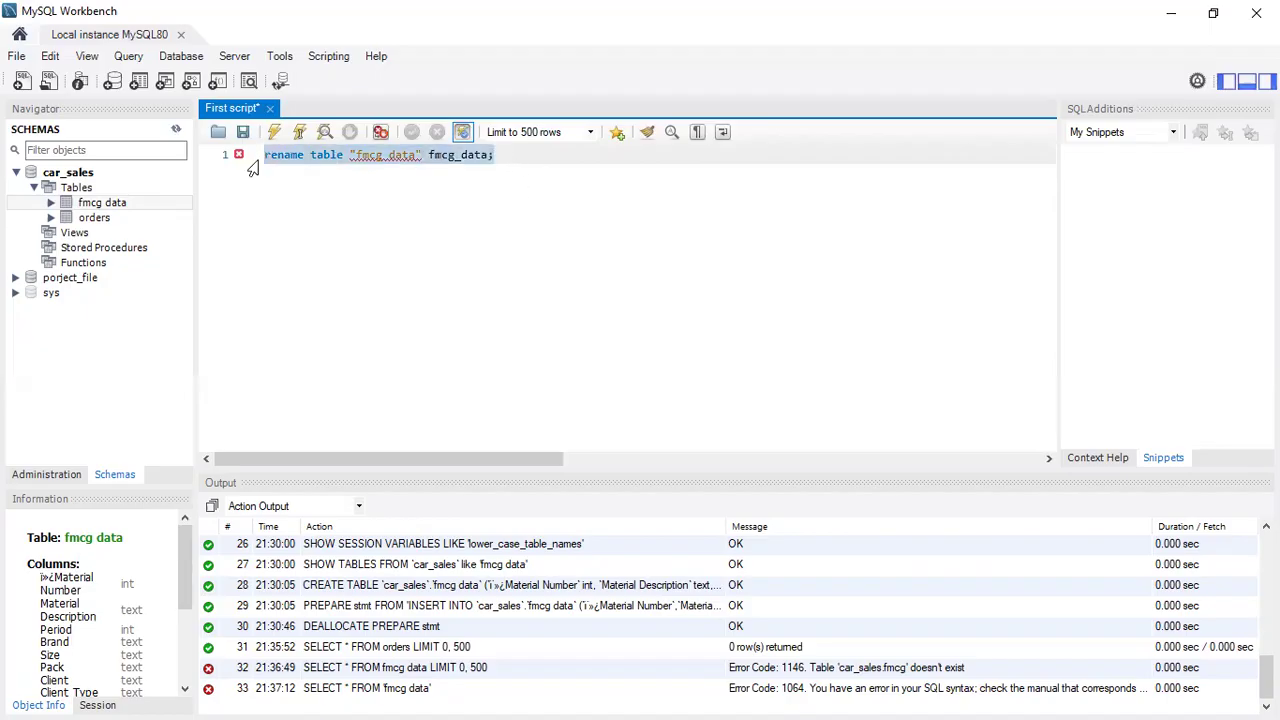
key("Delete")
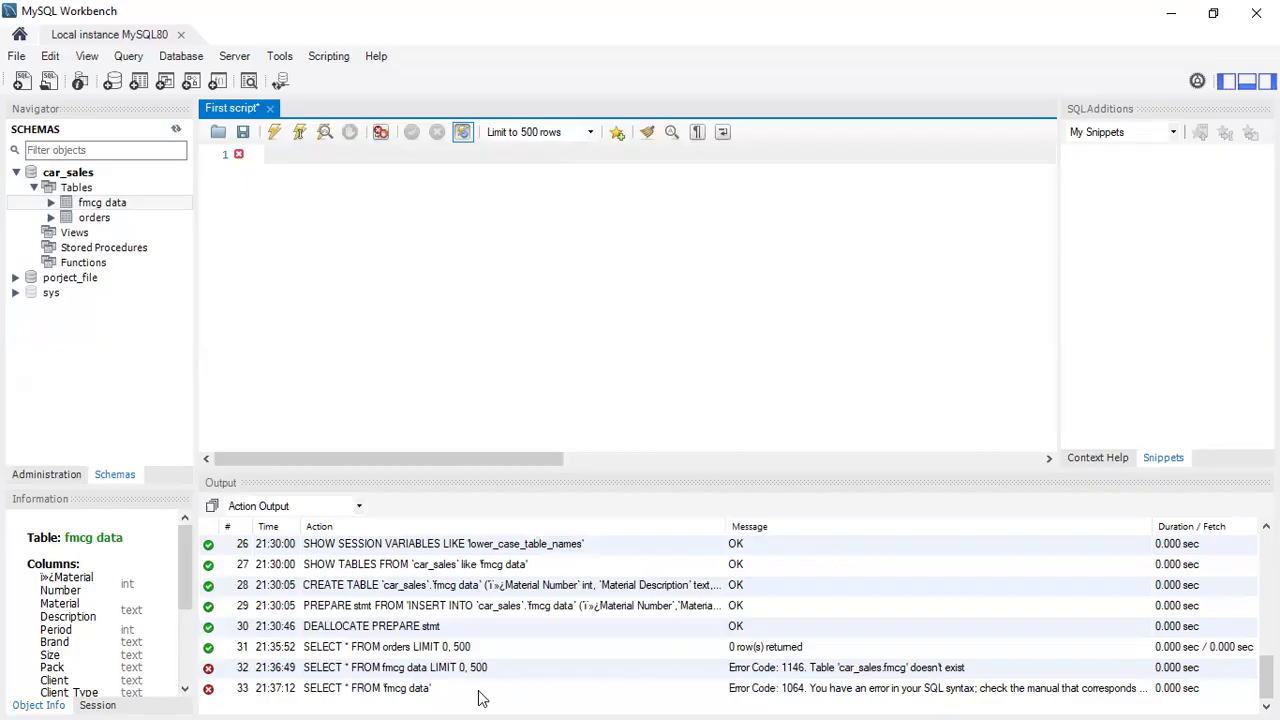
Step: Switch to Excel and save the FMCG data workbook as FMCG_data.csv in the DataAfric Training folder, in CSV UTF-8 format
key("super+Tab")
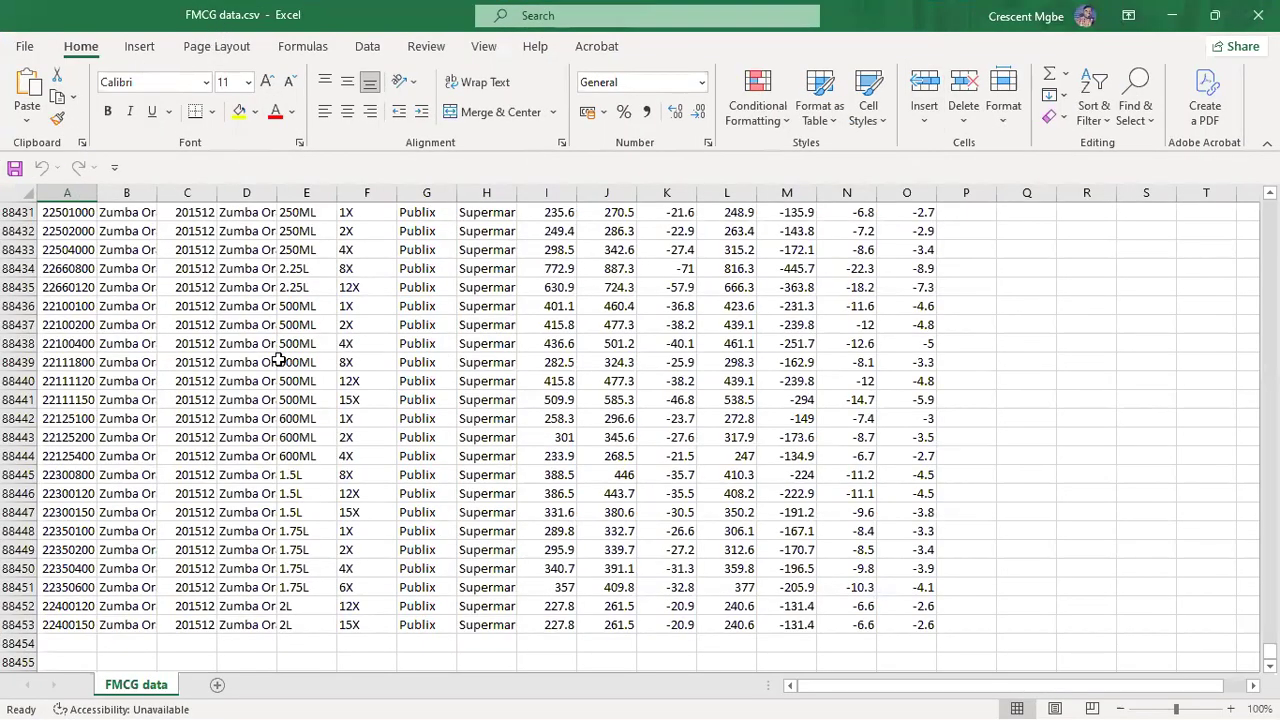
scroll(378, 343, "up", 14)
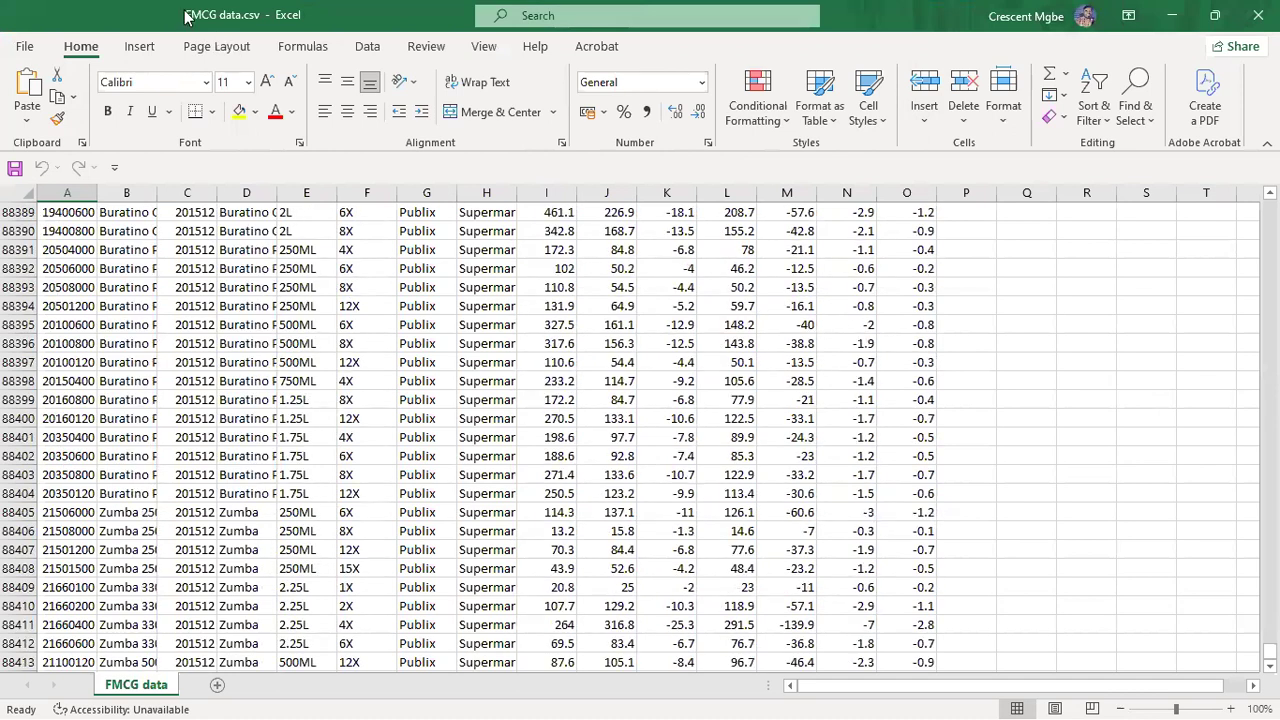
left_click(24, 47)
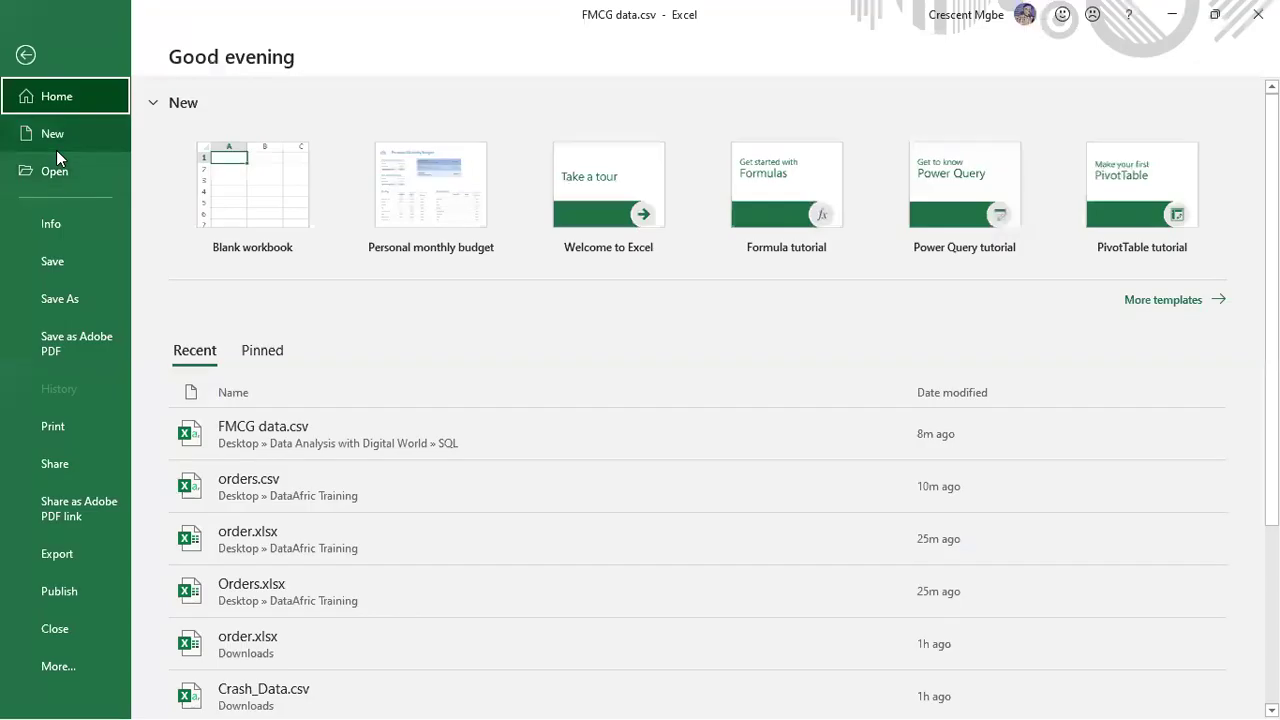
left_click(64, 304)
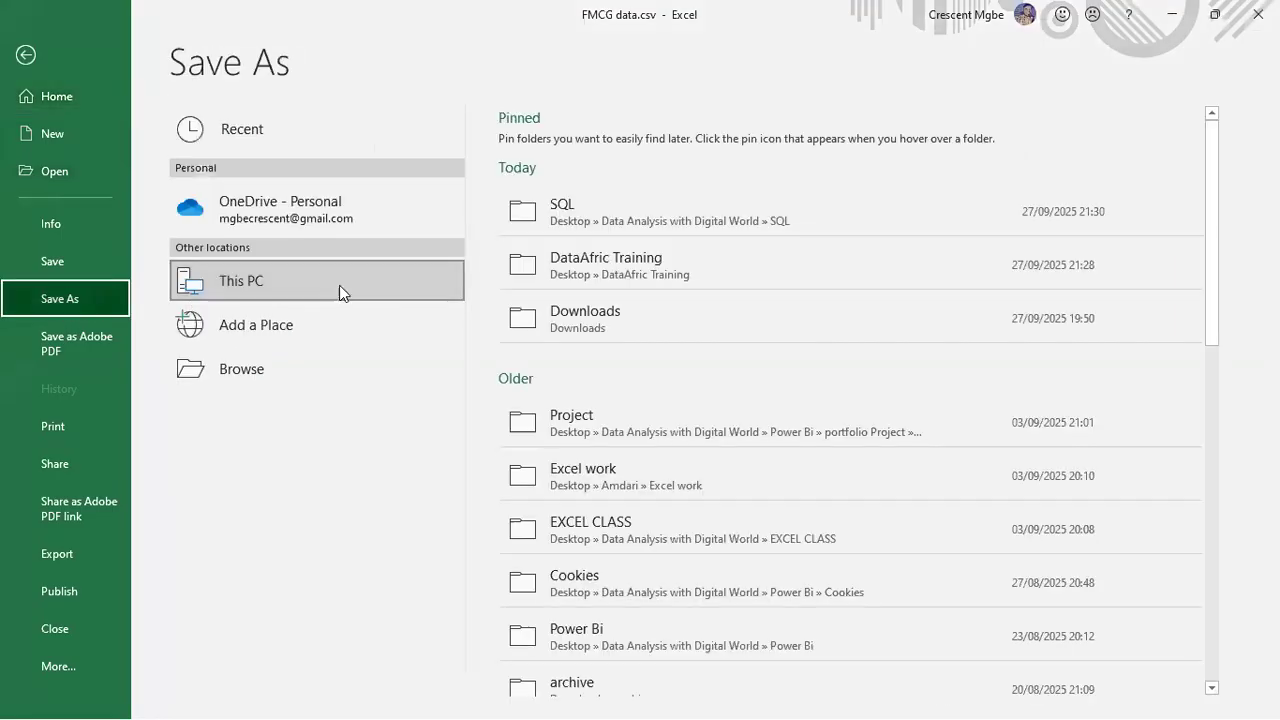
left_click(604, 273)
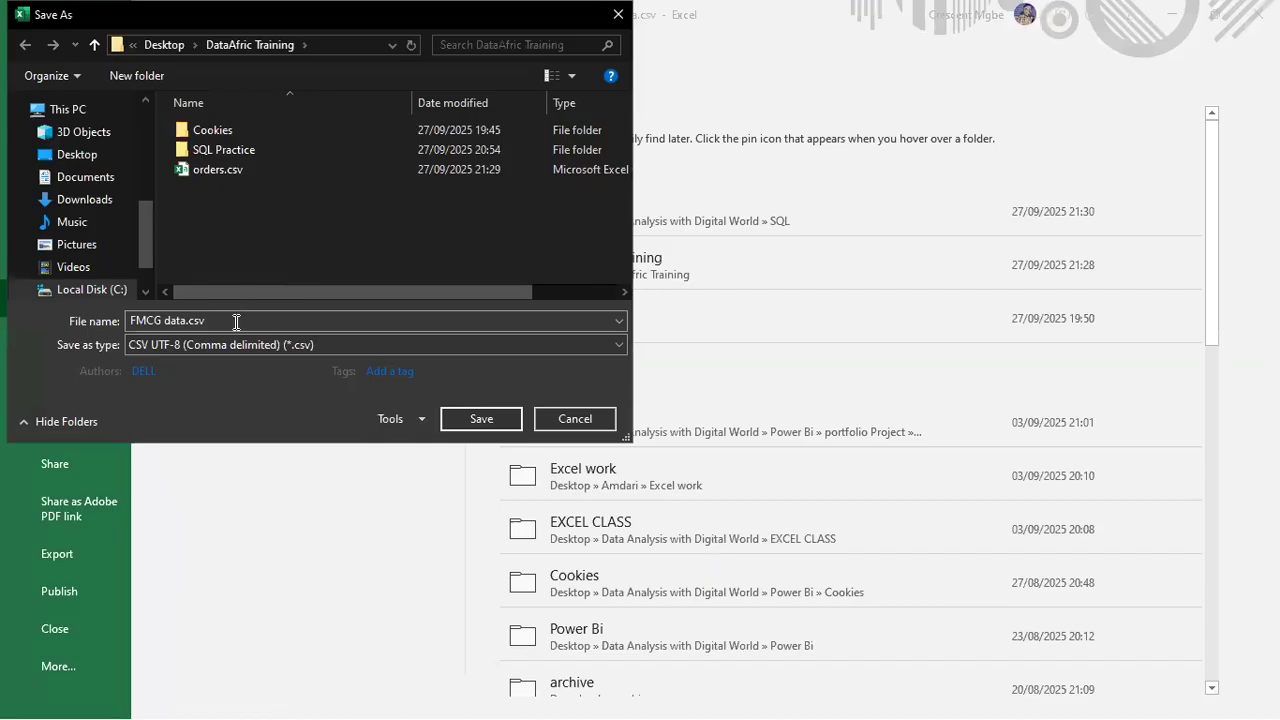
triple_click(167, 320)
left_click(168, 321)
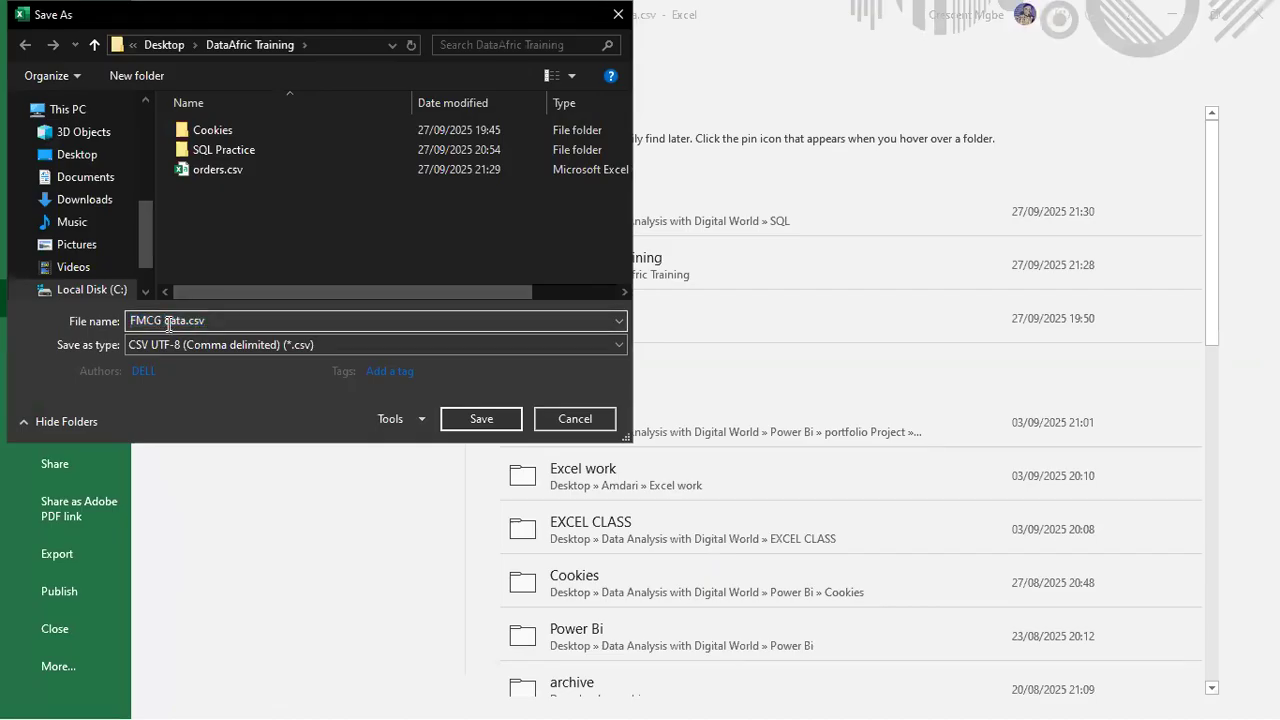
key("BackSpace")
type("_")
key("Return")
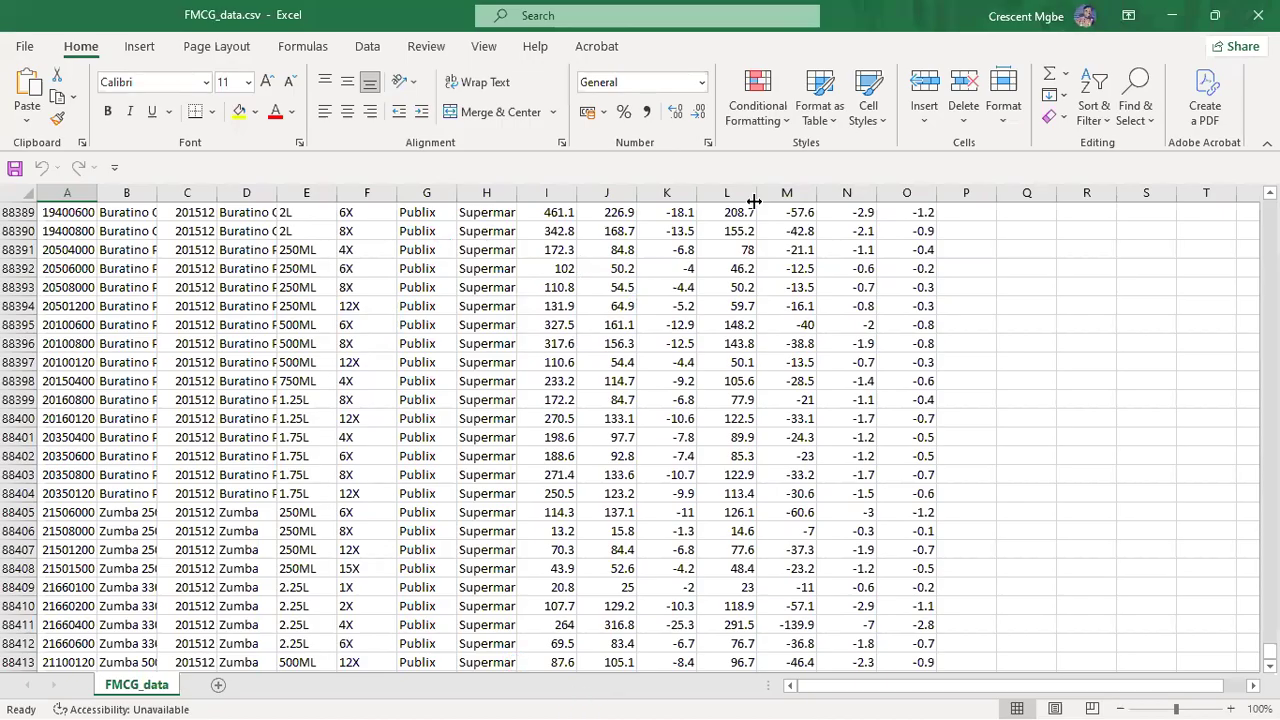
Step: Switch back to MySQL Workbench, start the Table Data Import Wizard for the car_sales tables, and browse for the source file
key("alt+Tab")
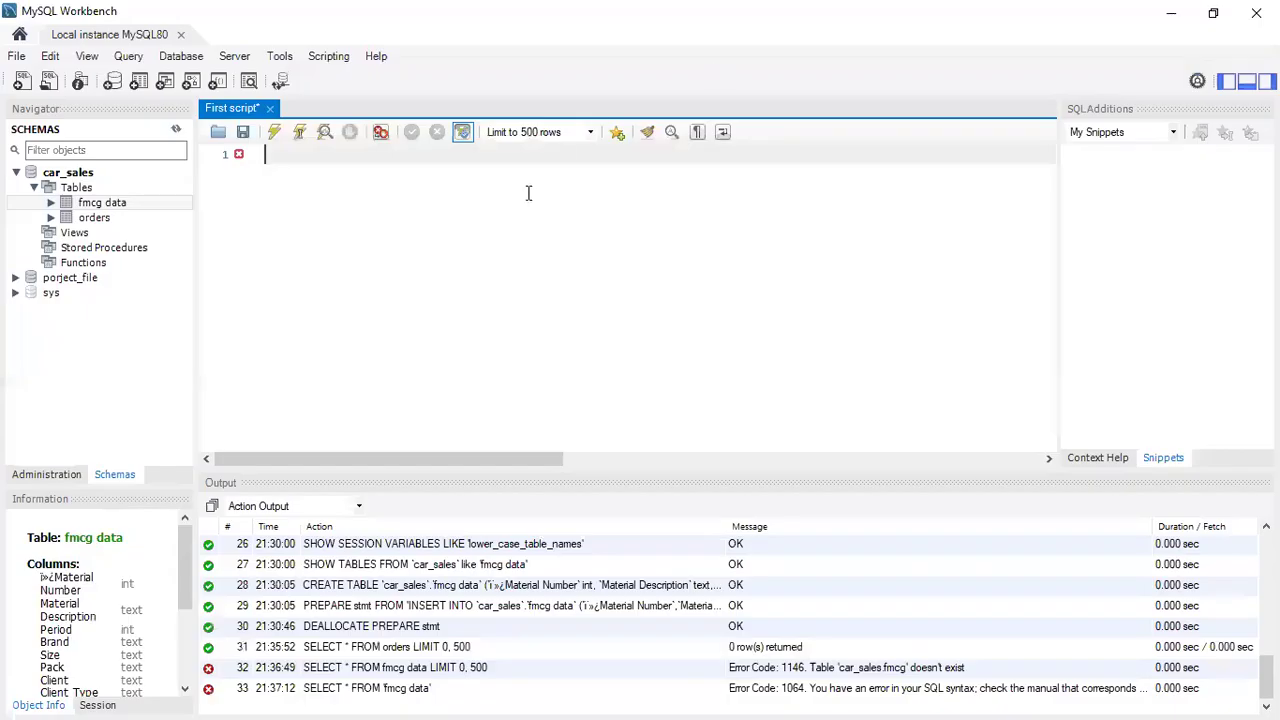
left_click(66, 188)
right_click(66, 188)
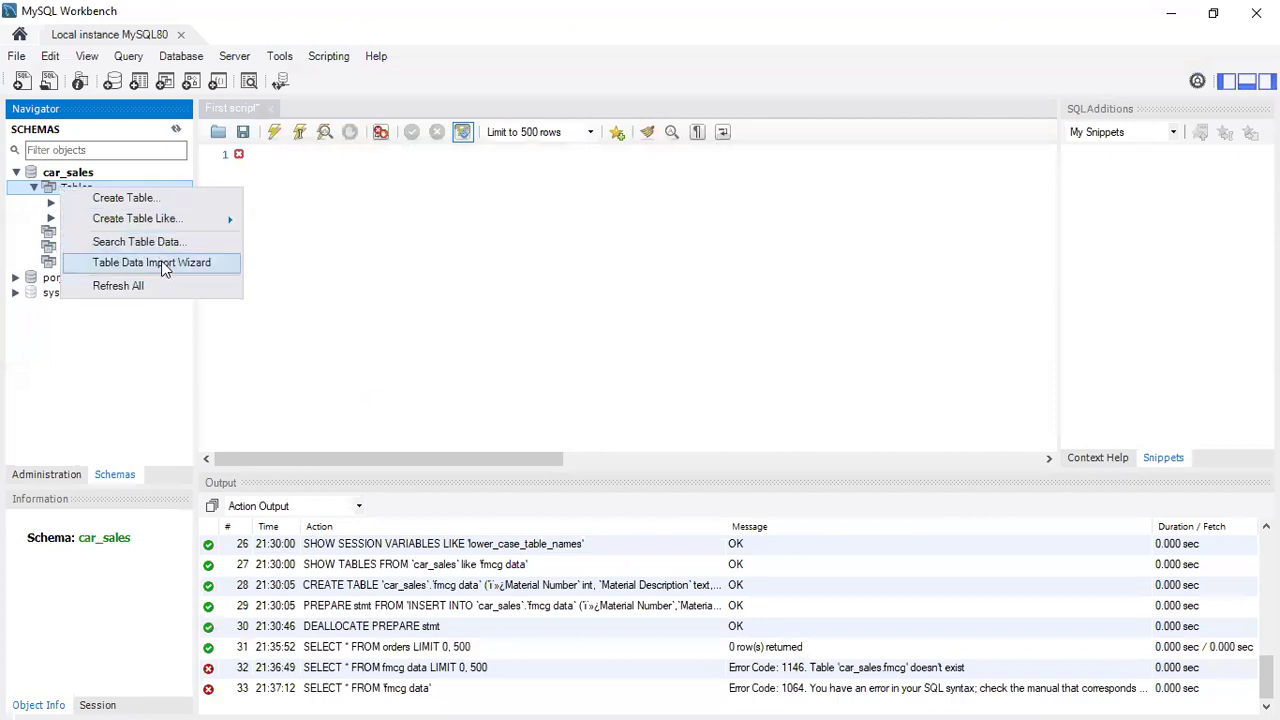
left_click(110, 263)
left_click(795, 268)
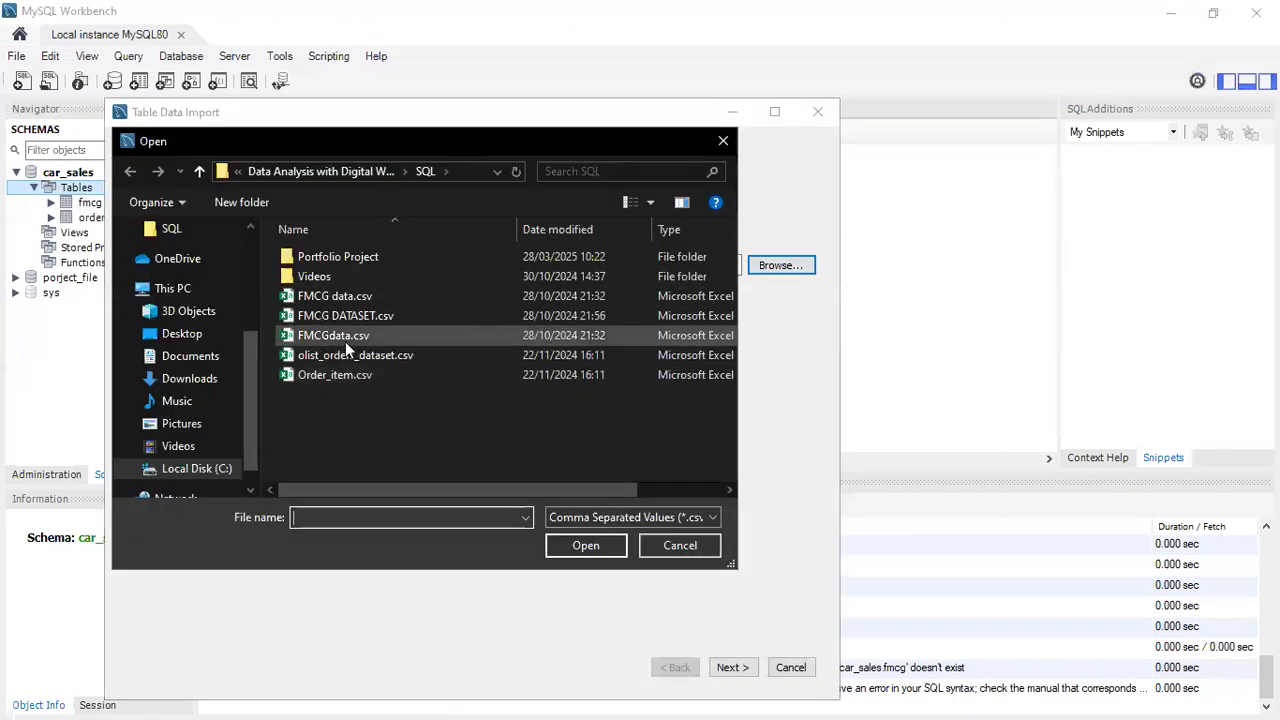
Step: Choose FMCG_data.csv from the DataAfric Training folder on the Desktop as the file to import
scroll(180, 255, "up", 2)
scroll(180, 260, "up", 2)
left_click(180, 266)
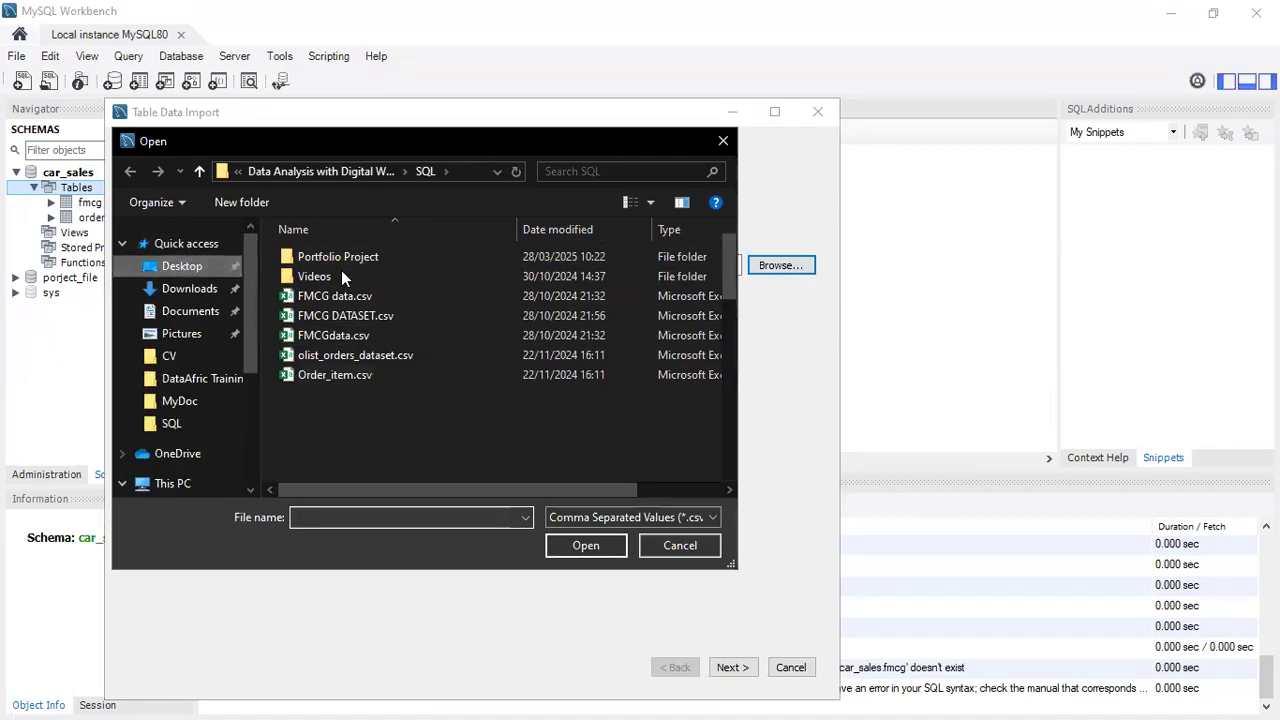
scroll(600, 340, "down", 2)
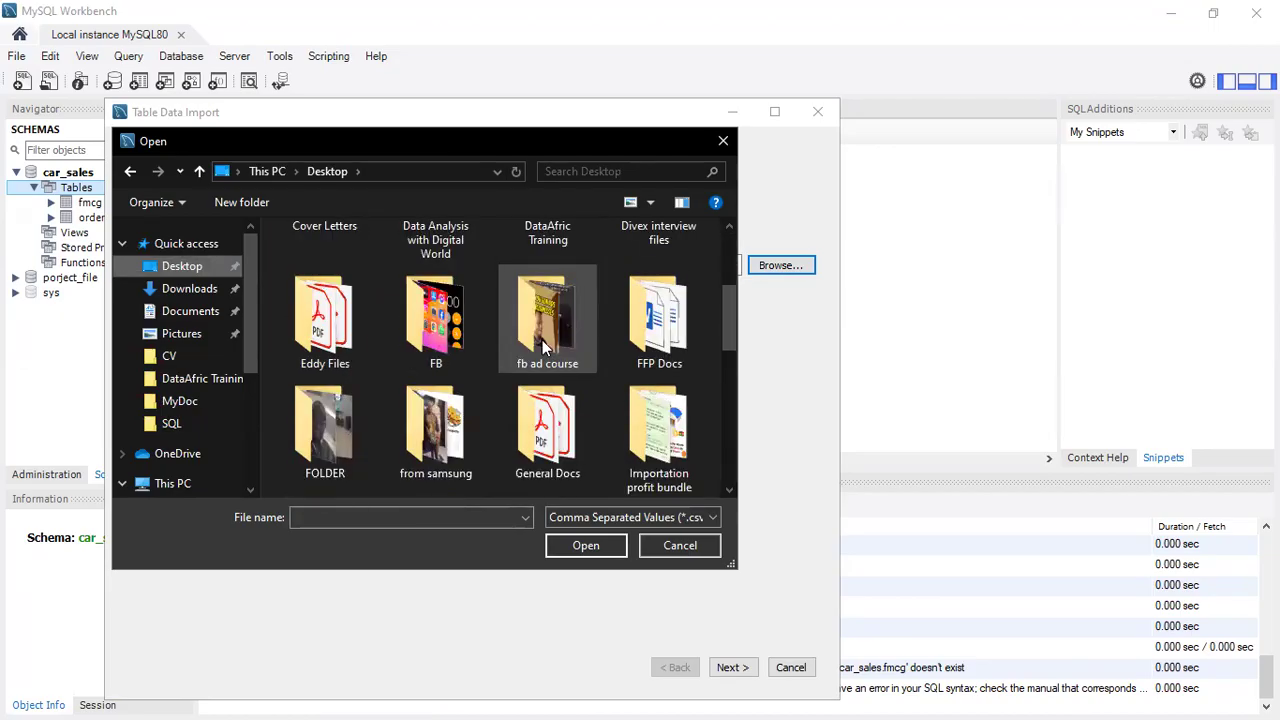
scroll(565, 350, "up", 2)
left_click(562, 357)
double_click(562, 357)
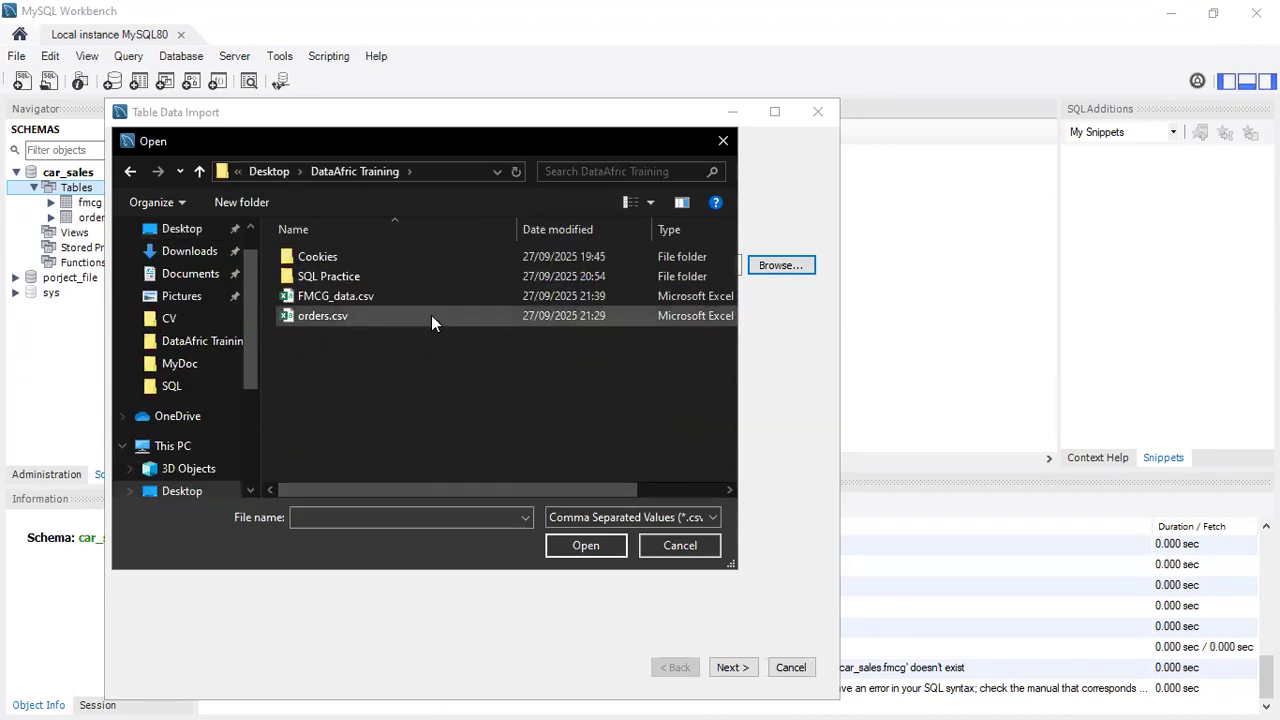
double_click(345, 298)
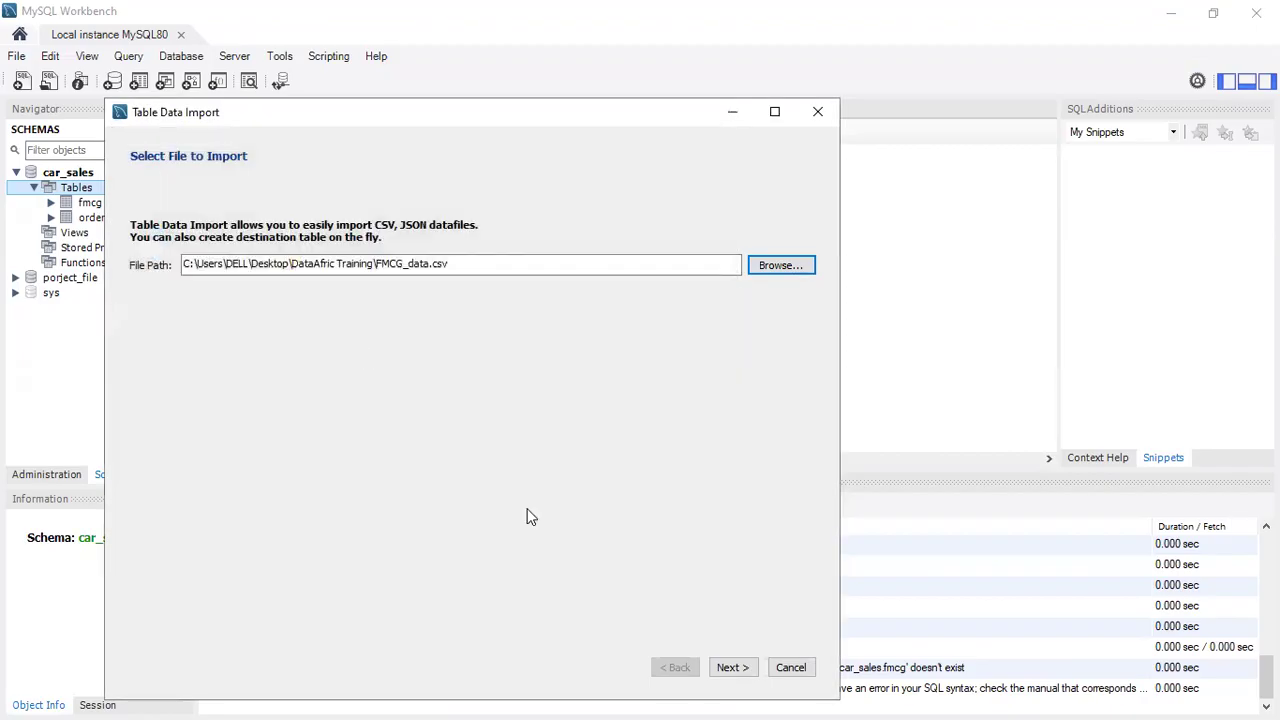
Step: Set the destination to a new car_sales table FMCG_data, drop the existing table of that name, and start the import
left_click(745, 668)
left_click(737, 670)
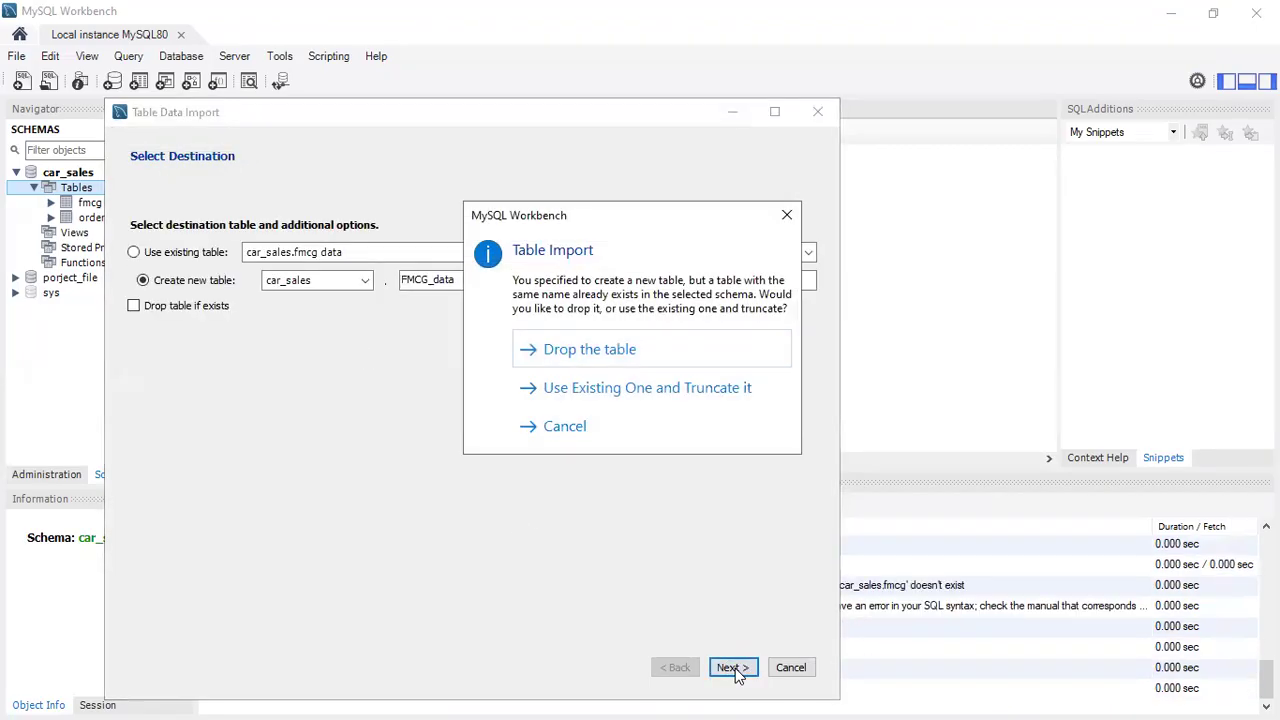
left_click(630, 350)
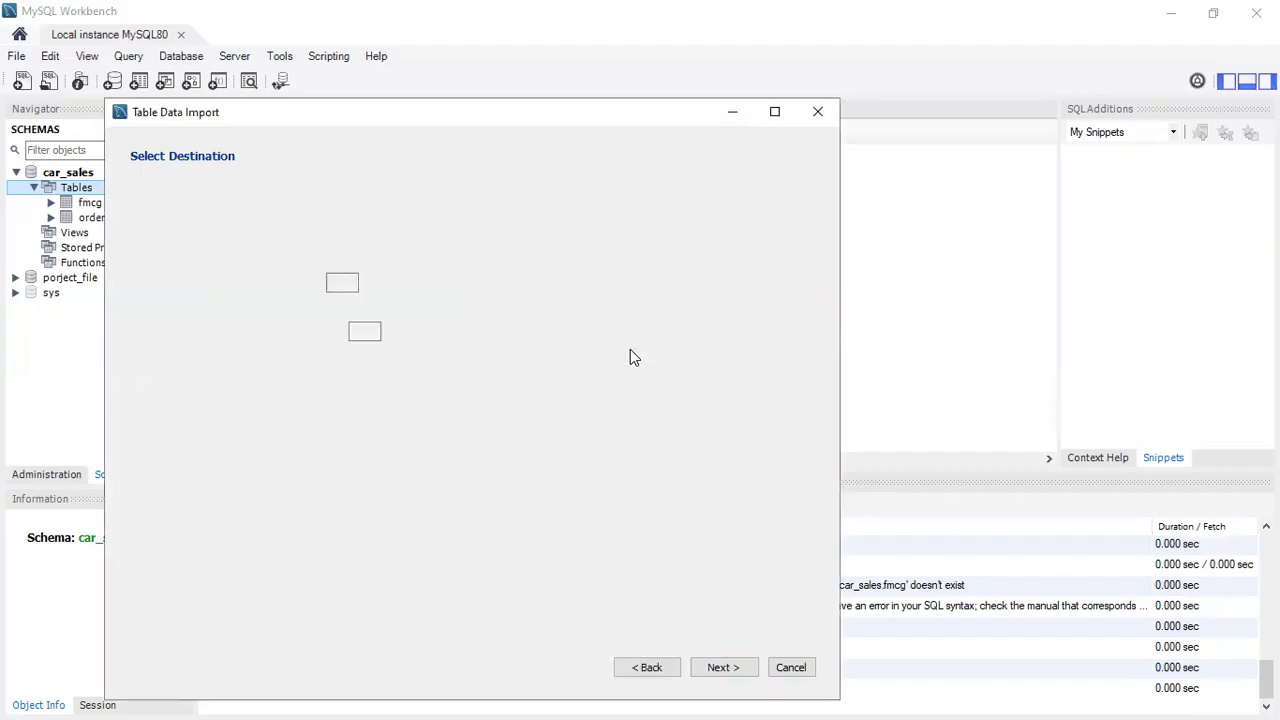
left_click(752, 670)
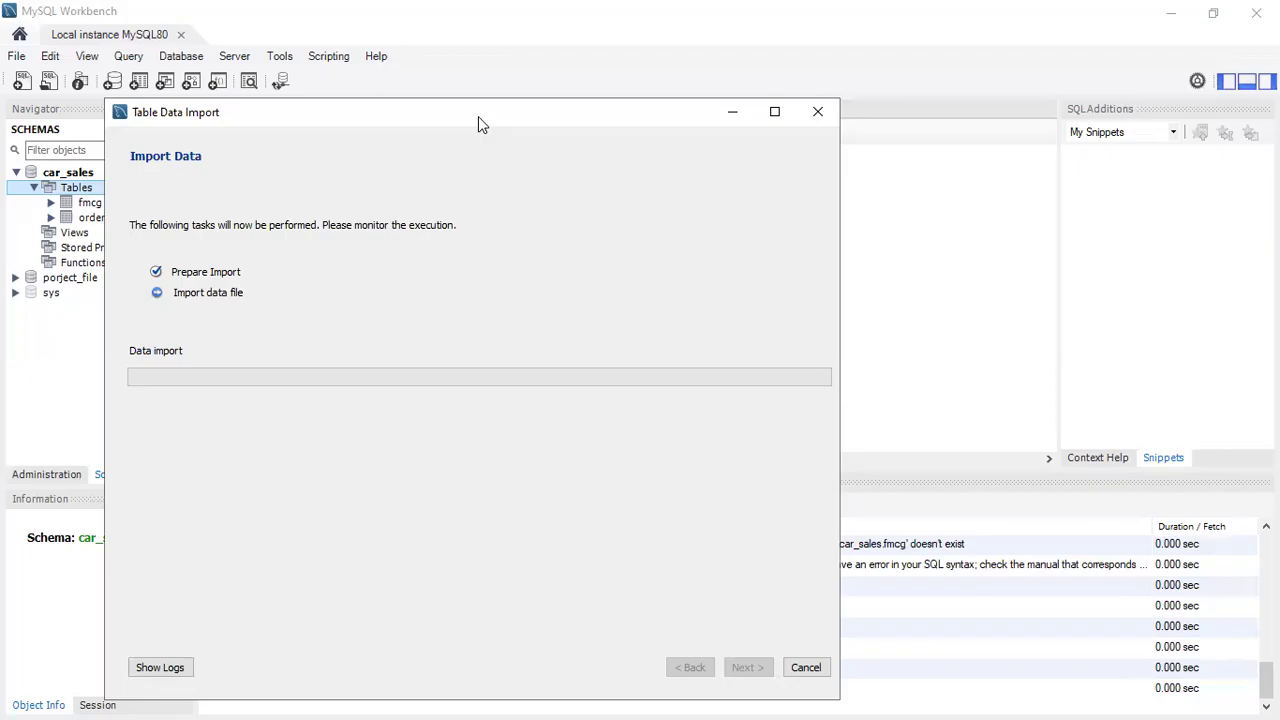
left_click_drag(478, 117, 818, 96)
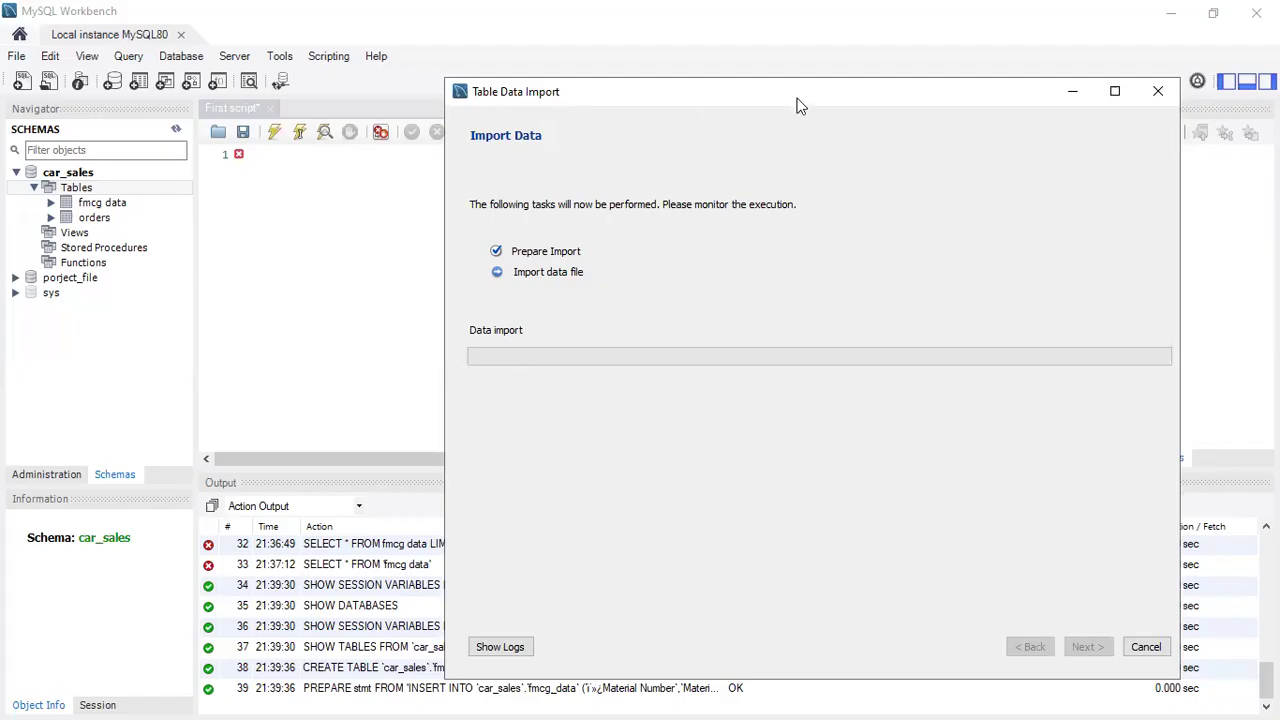
left_click_drag(798, 100, 700, 88)
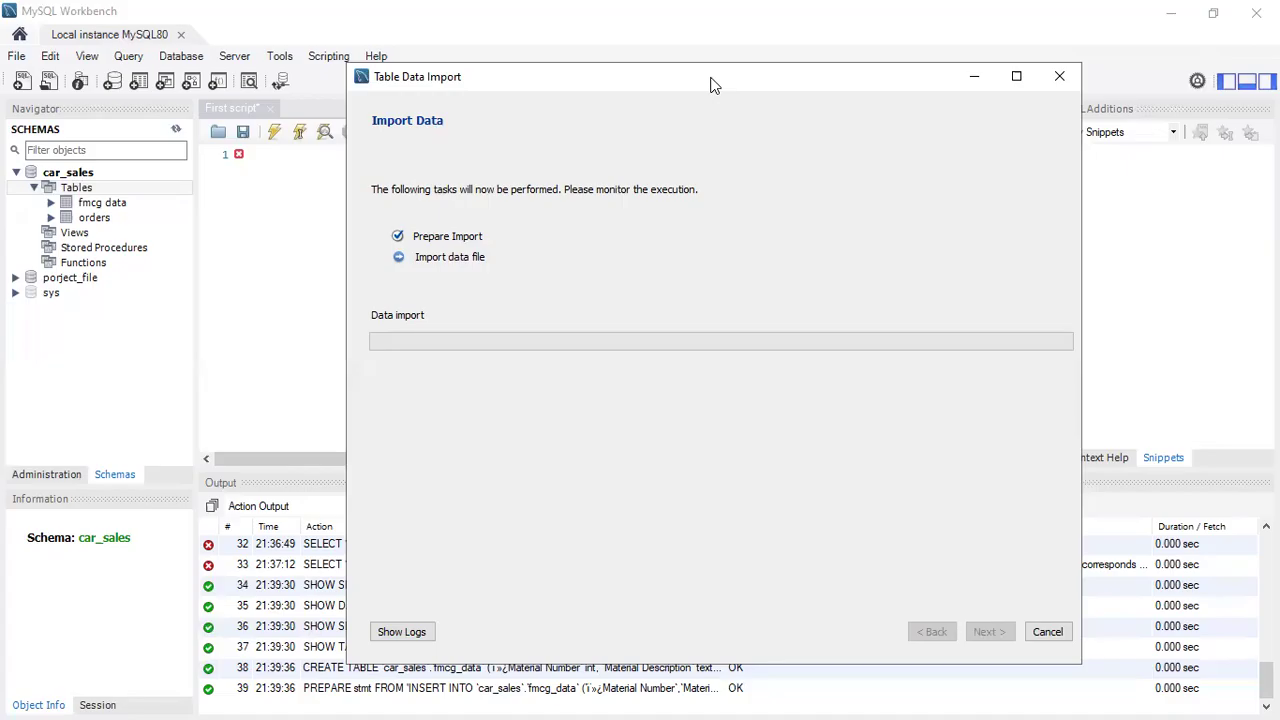
left_click_drag(713, 85, 653, 66)
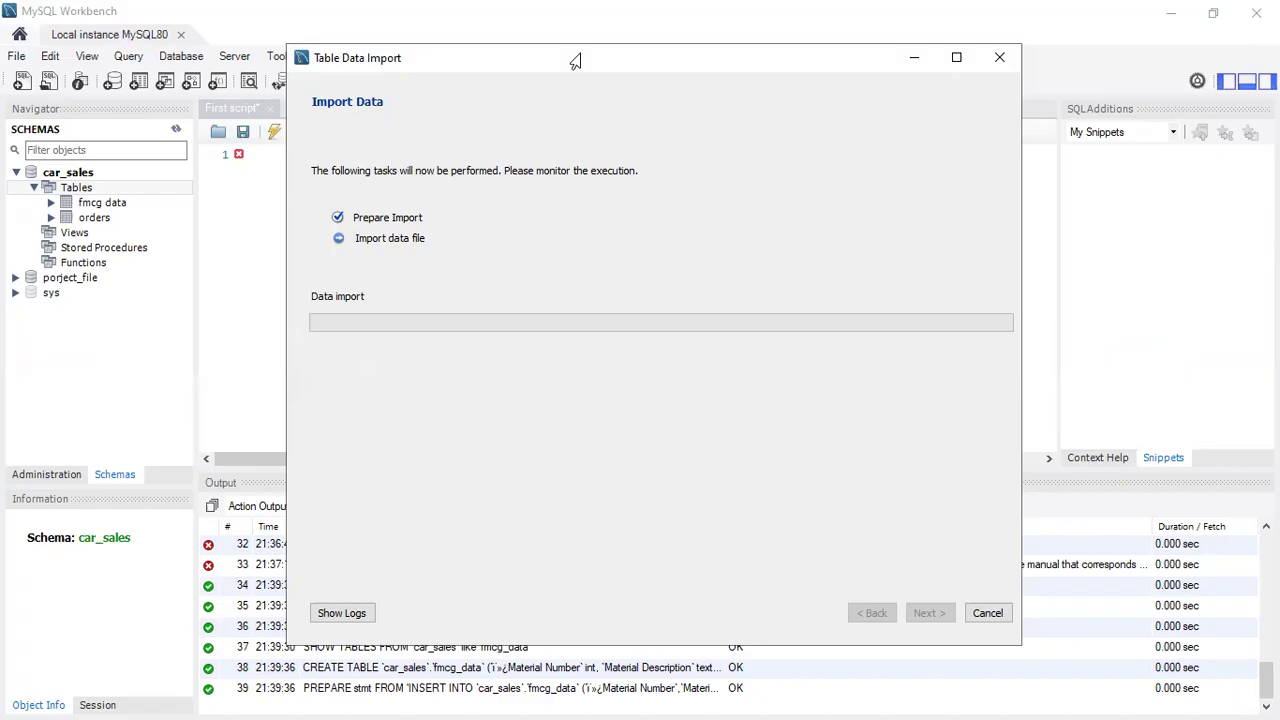
left_click_drag(575, 62, 471, 67)
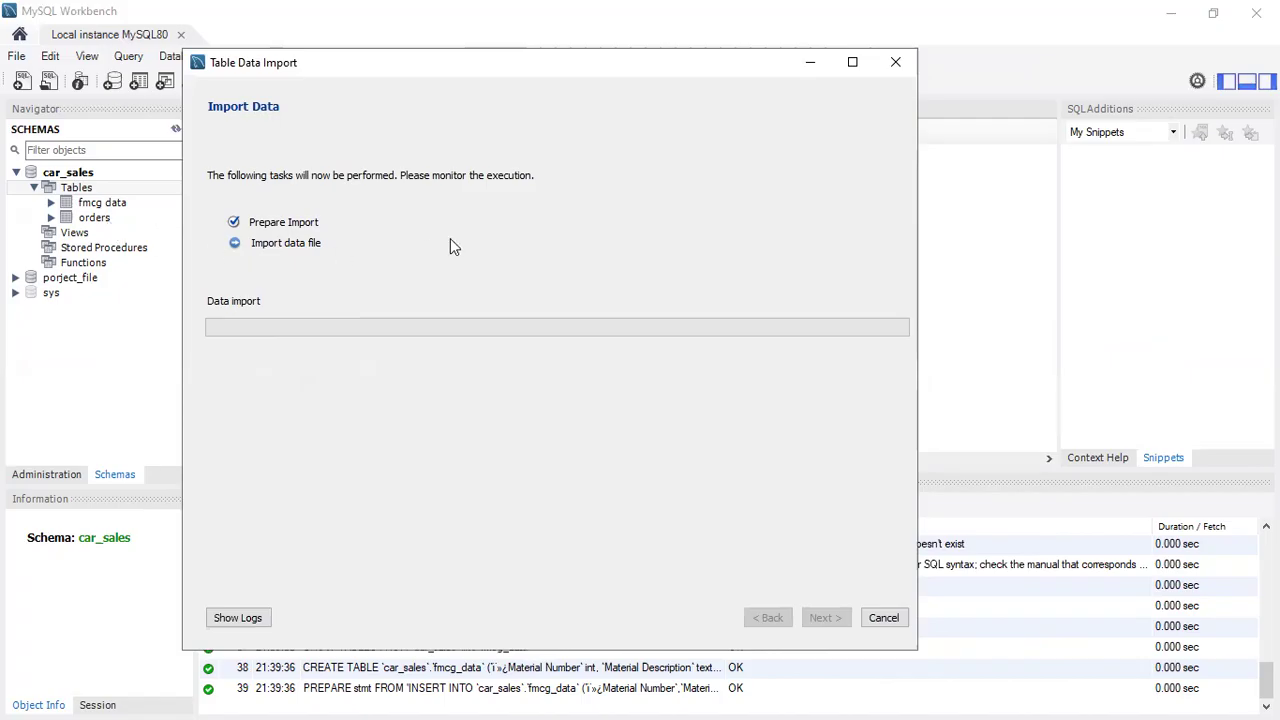
left_click_drag(553, 64, 585, 60)
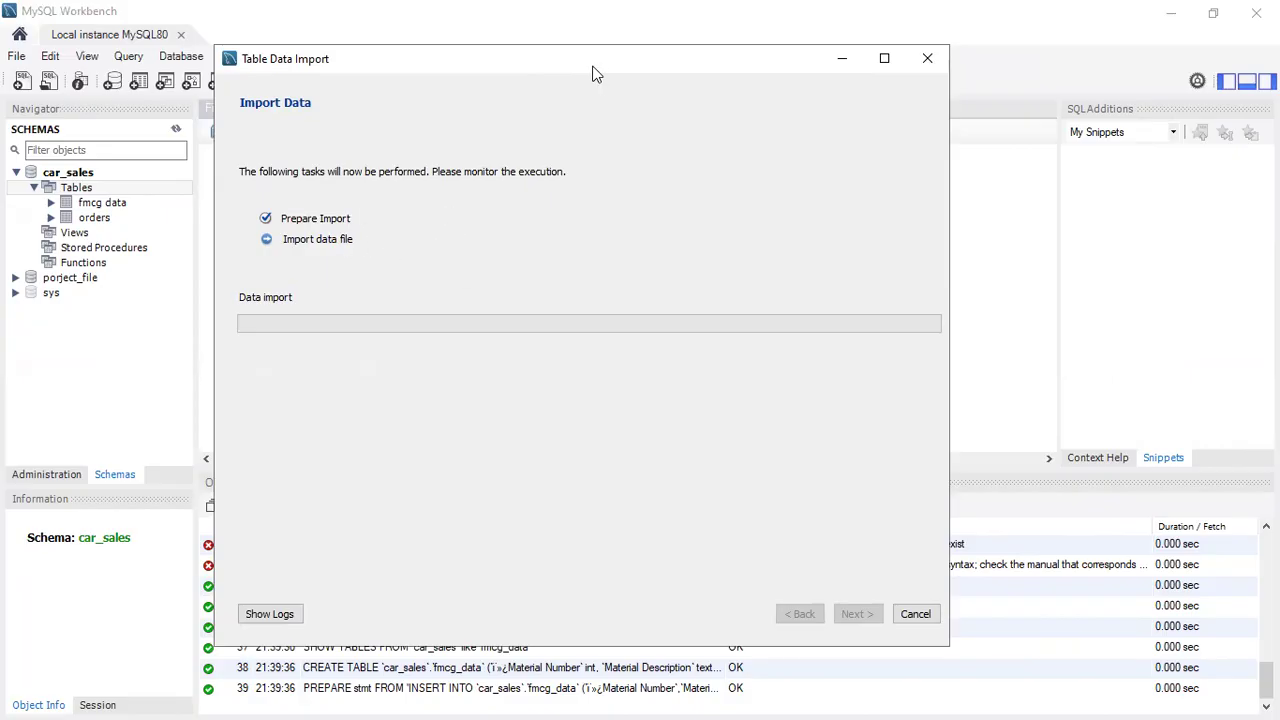
left_click_drag(592, 73, 498, 59)
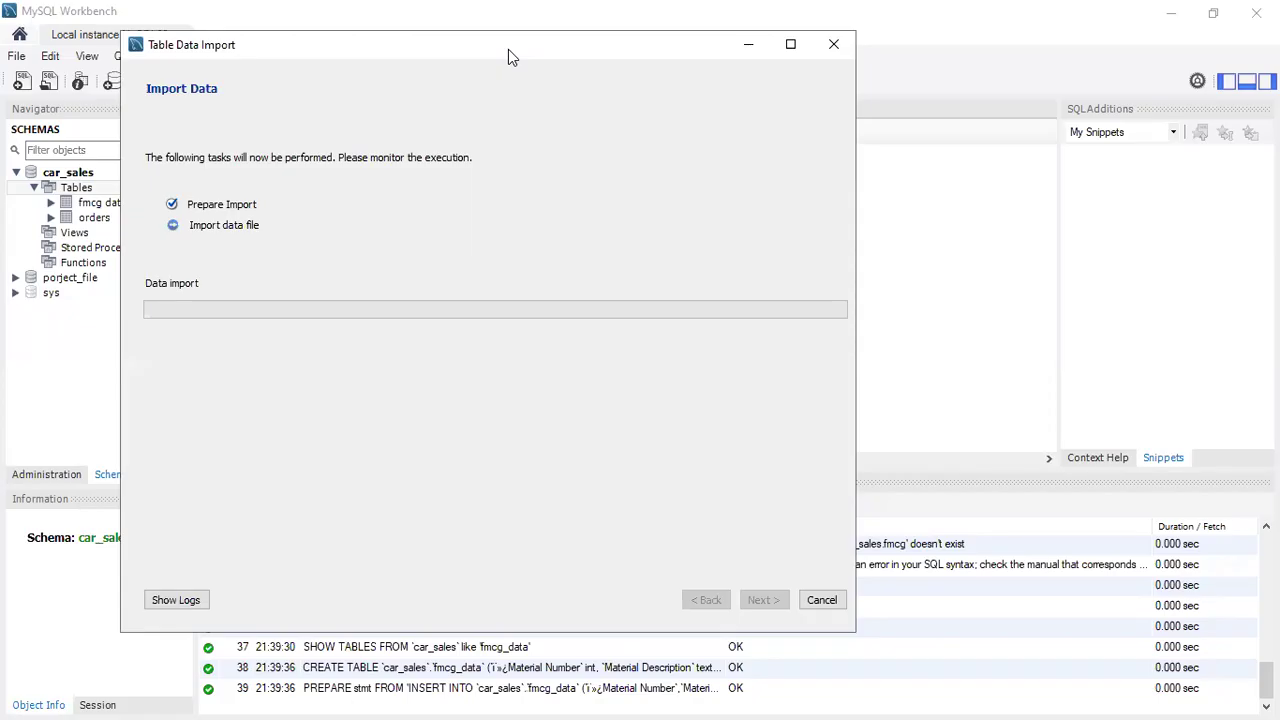
left_click_drag(508, 49, 572, 53)
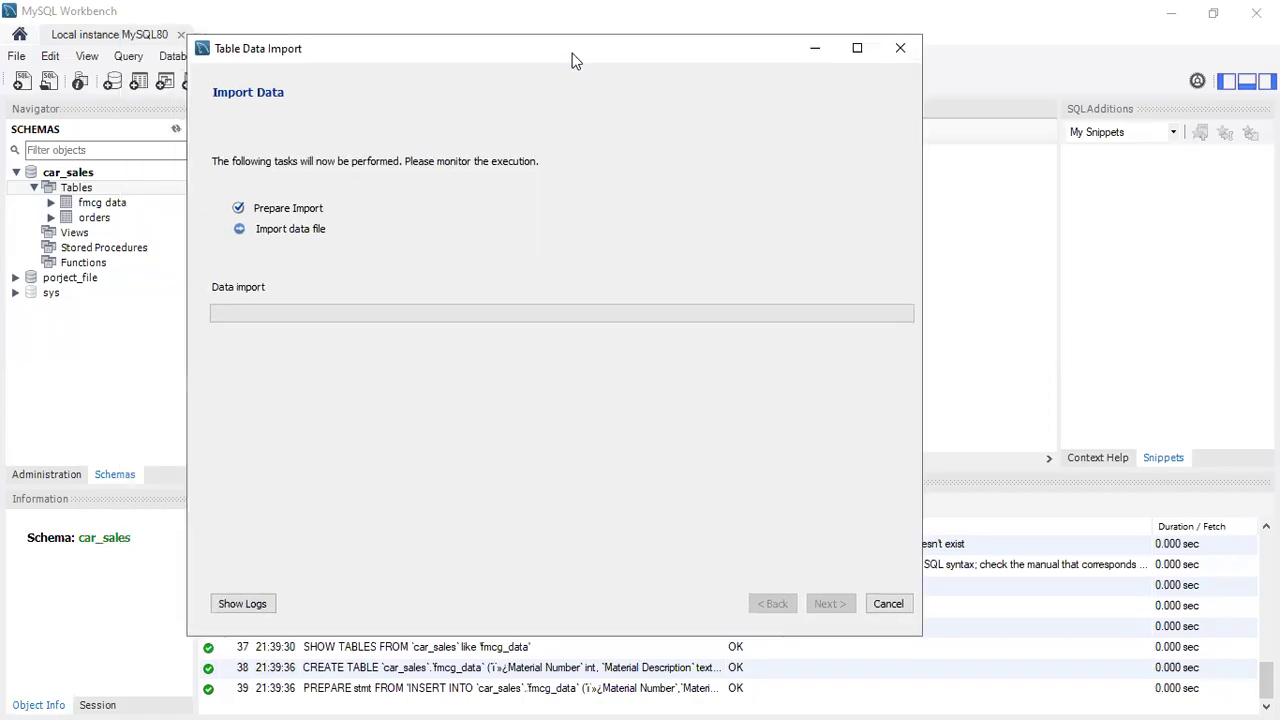
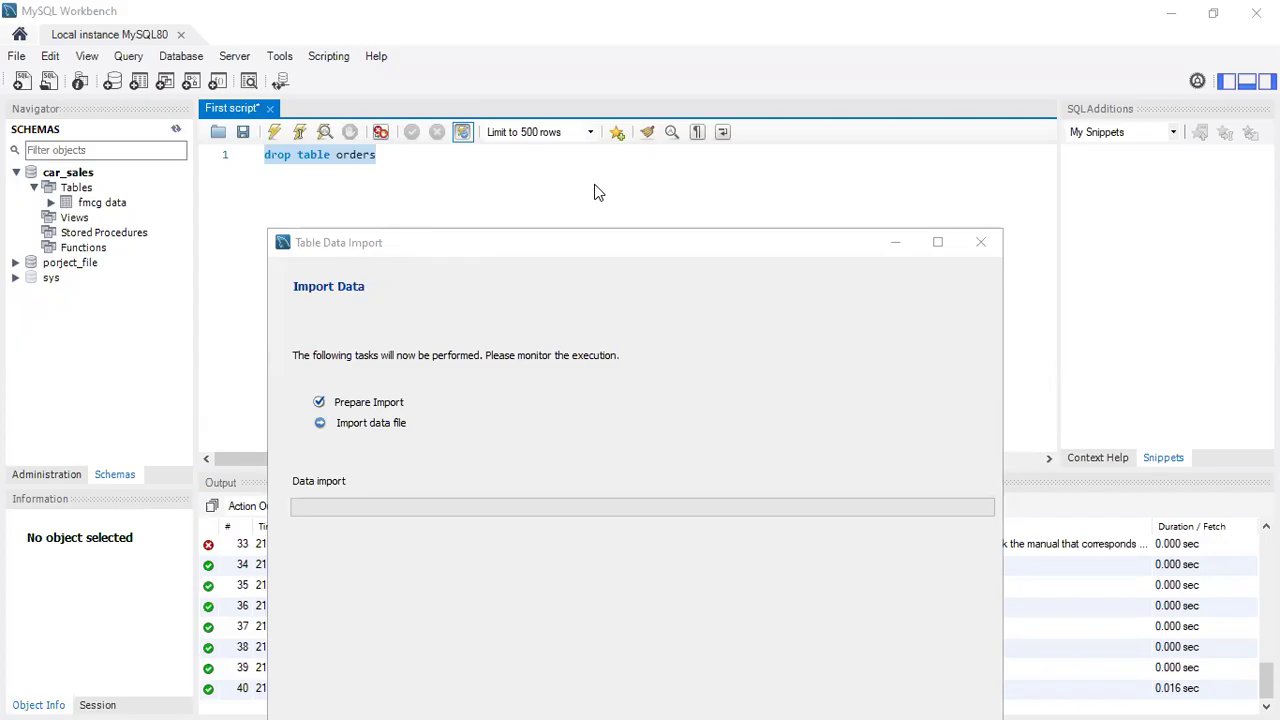
left_click_drag(640, 247, 677, 212)
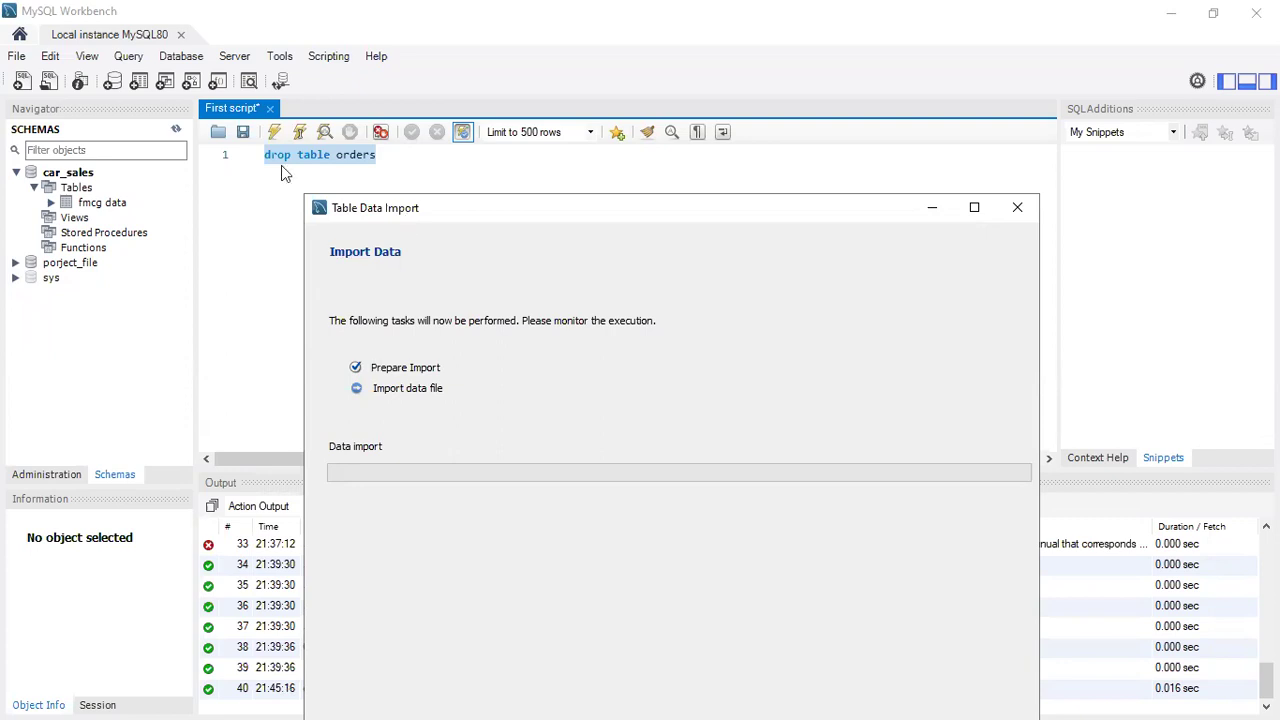
left_click(395, 157)
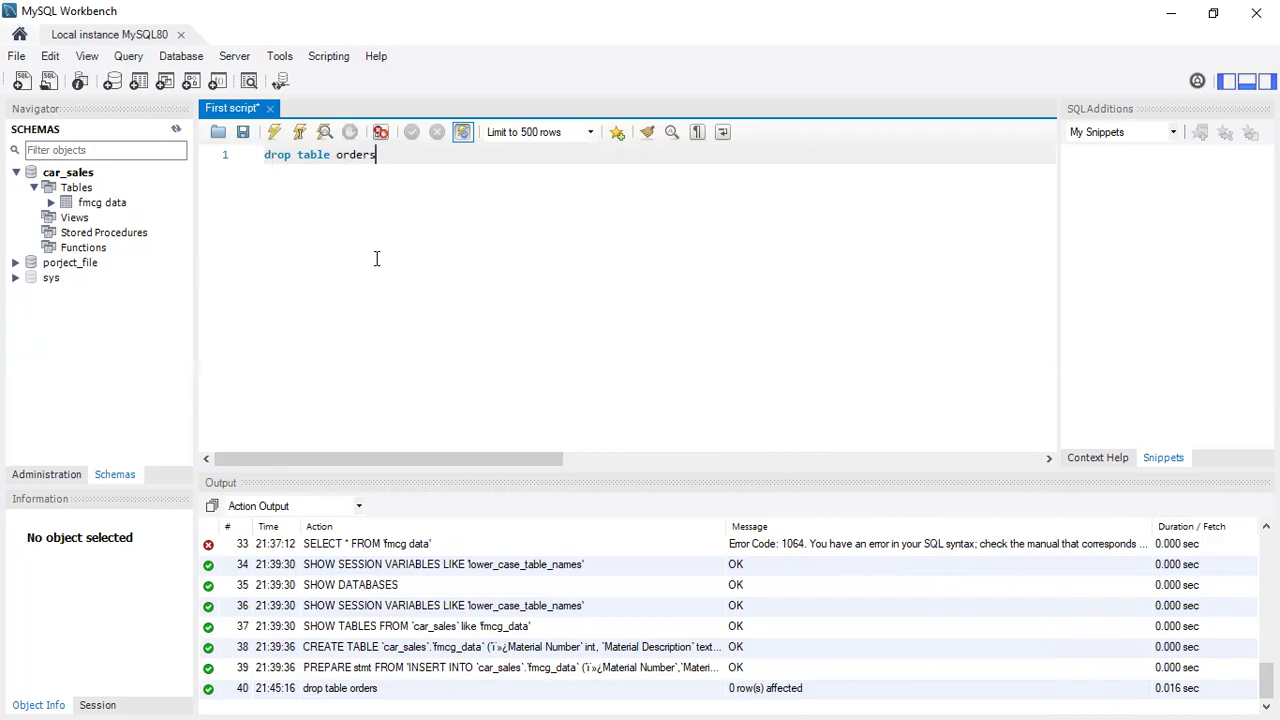
key("super+Tab")
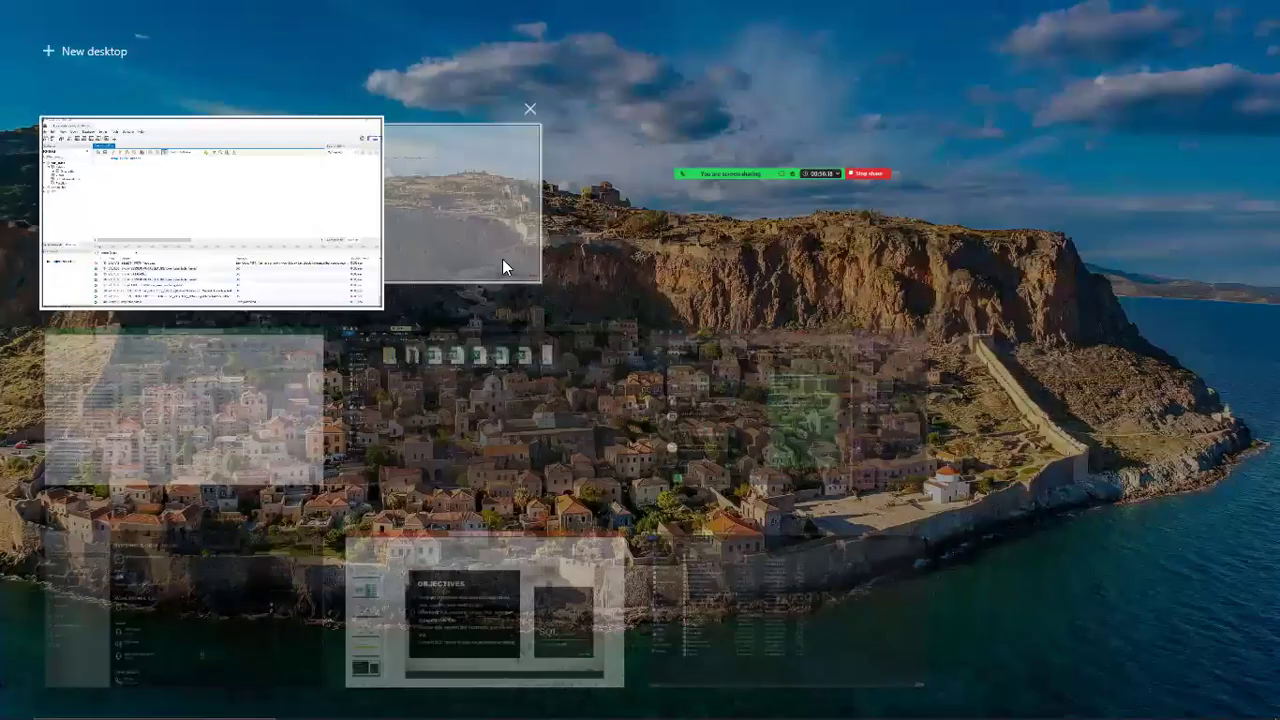
left_click(452, 251)
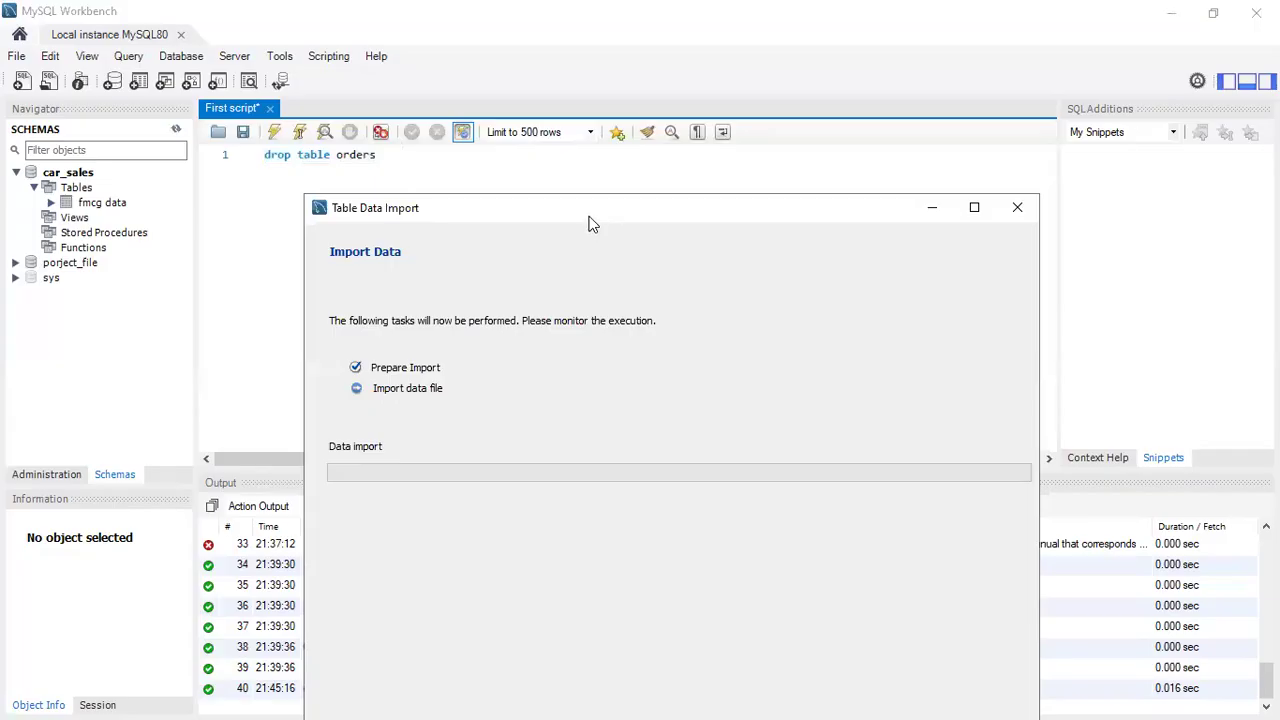
left_click_drag(589, 217, 647, 198)
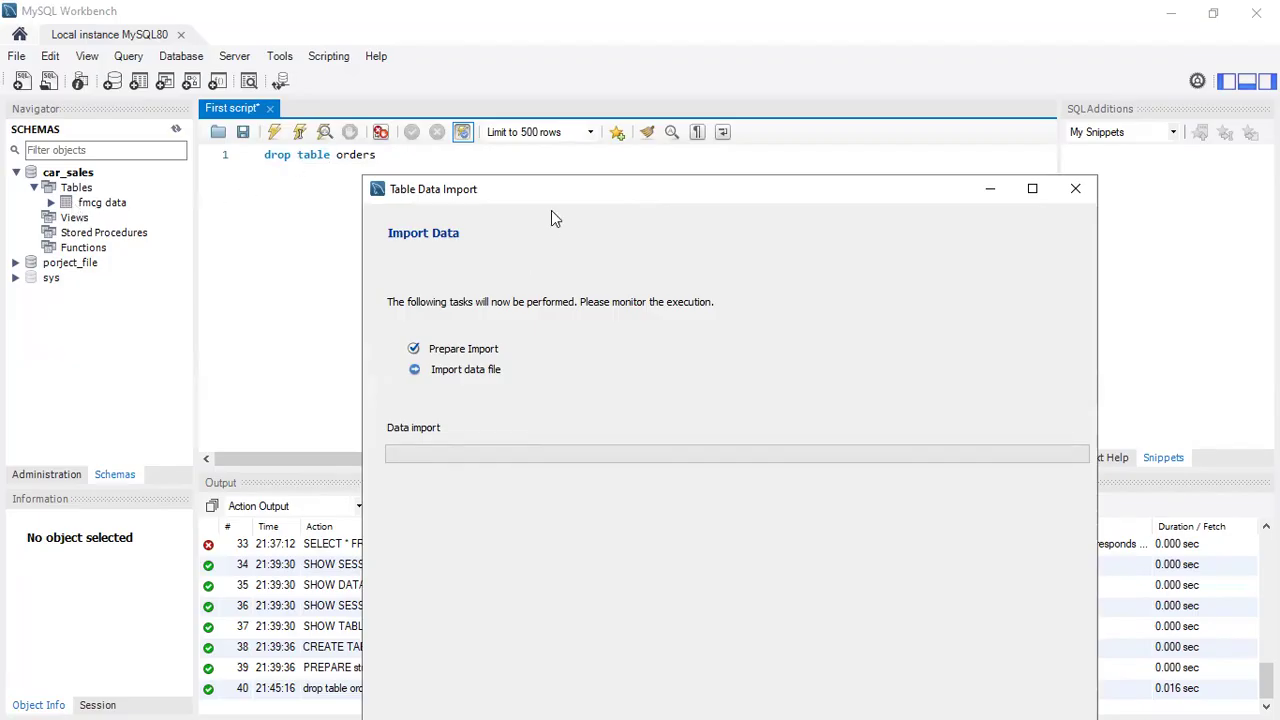
left_click_drag(557, 194, 533, 178)
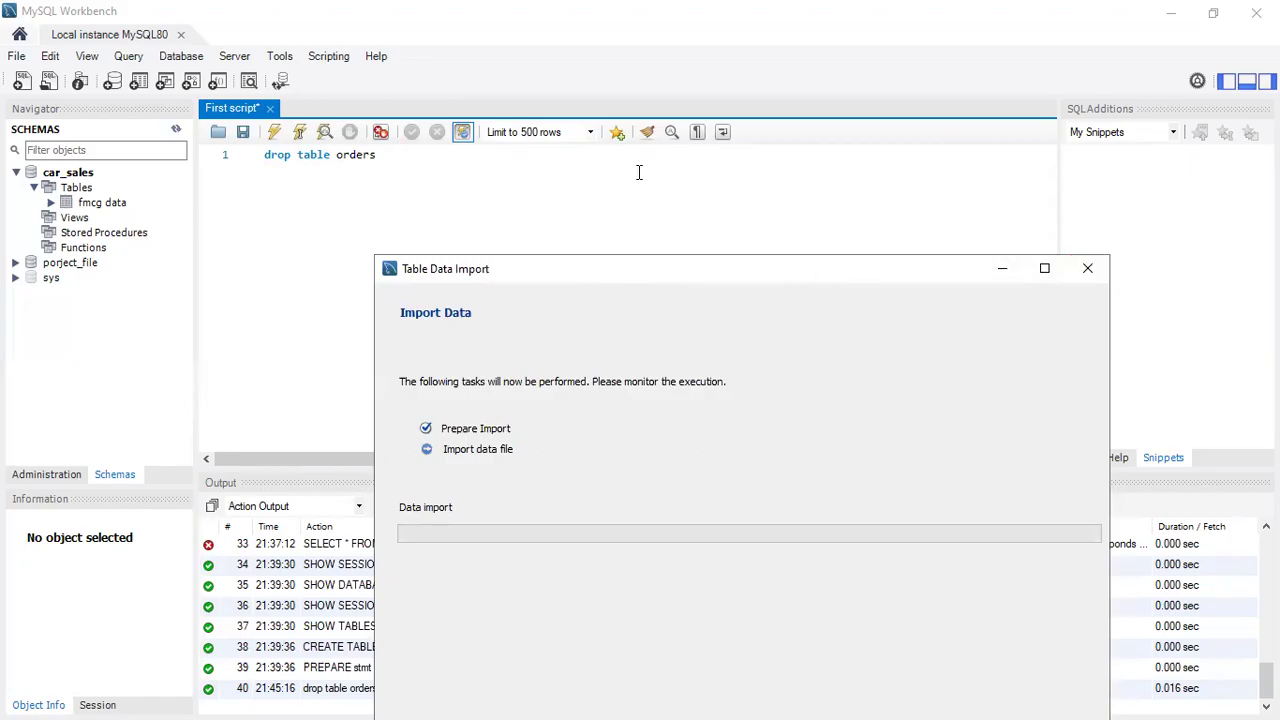
Step: Cancel the running table data import and close the error report
left_click_drag(667, 275, 464, 92)
left_click(868, 643)
left_click(572, 358)
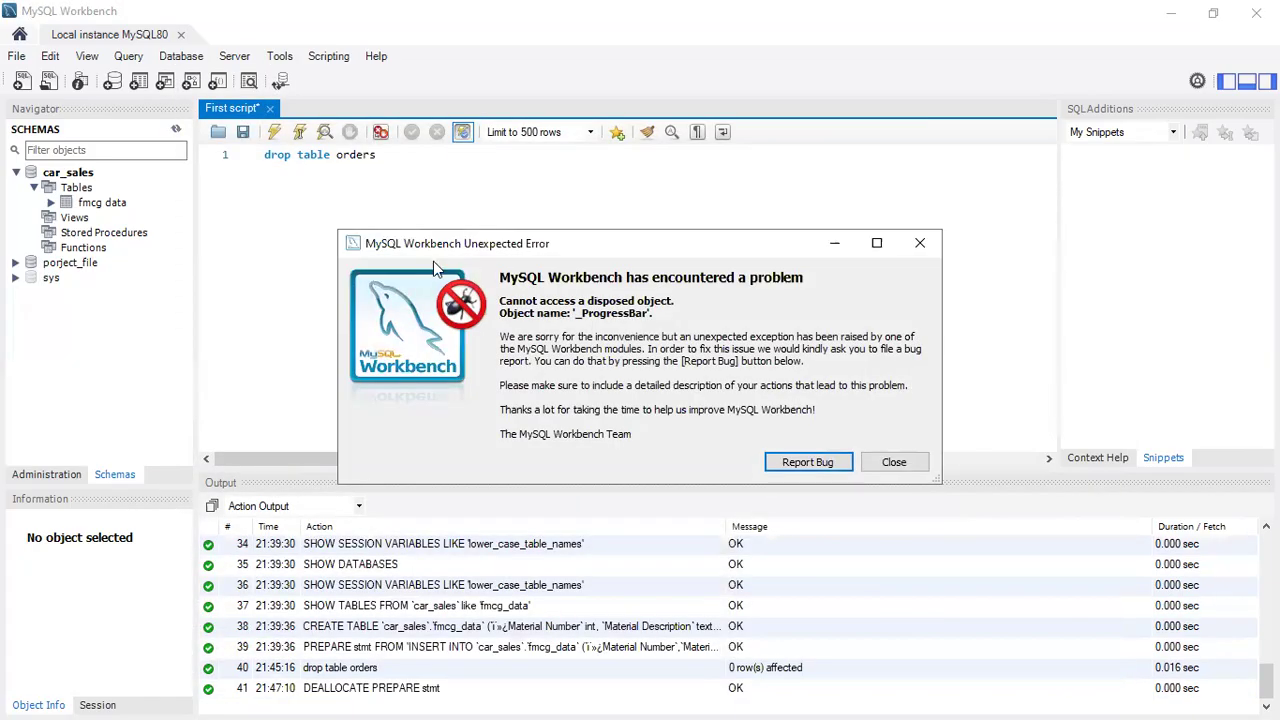
left_click(891, 461)
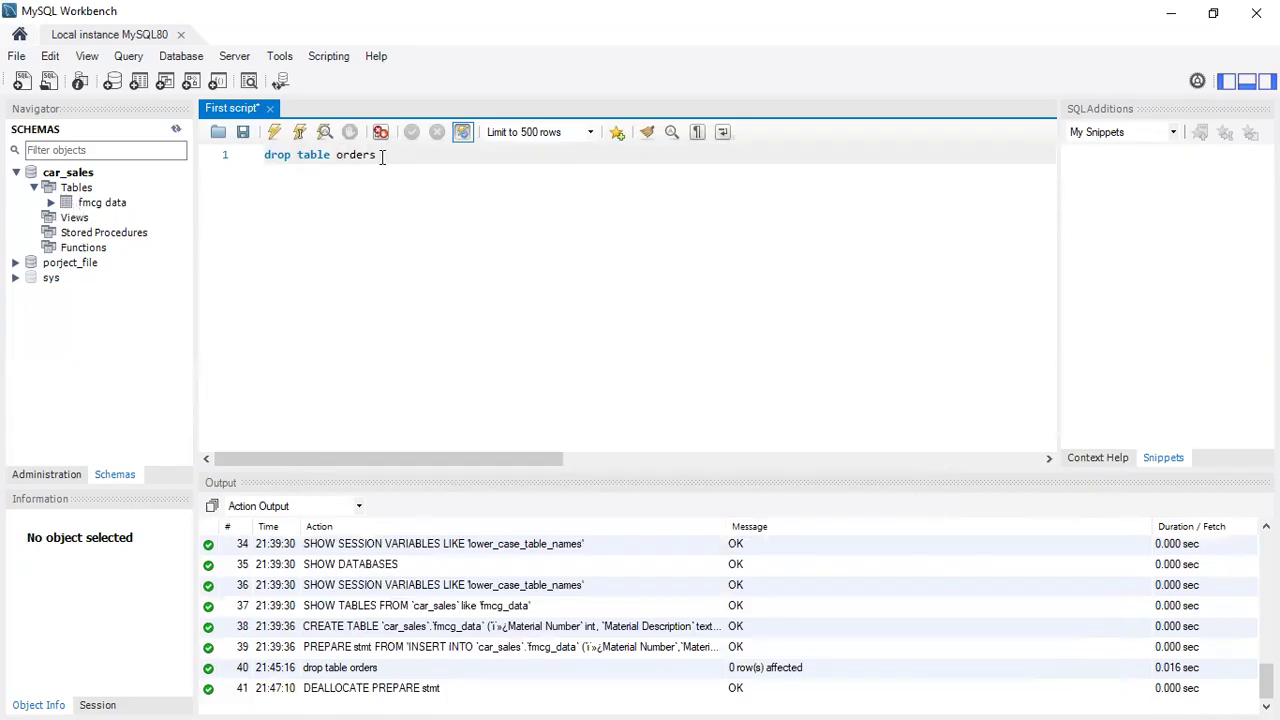
Step: Refresh the schema list and delete the drop table orders statement from the First script query
left_click_drag(380, 155, 336, 156)
left_click(176, 129)
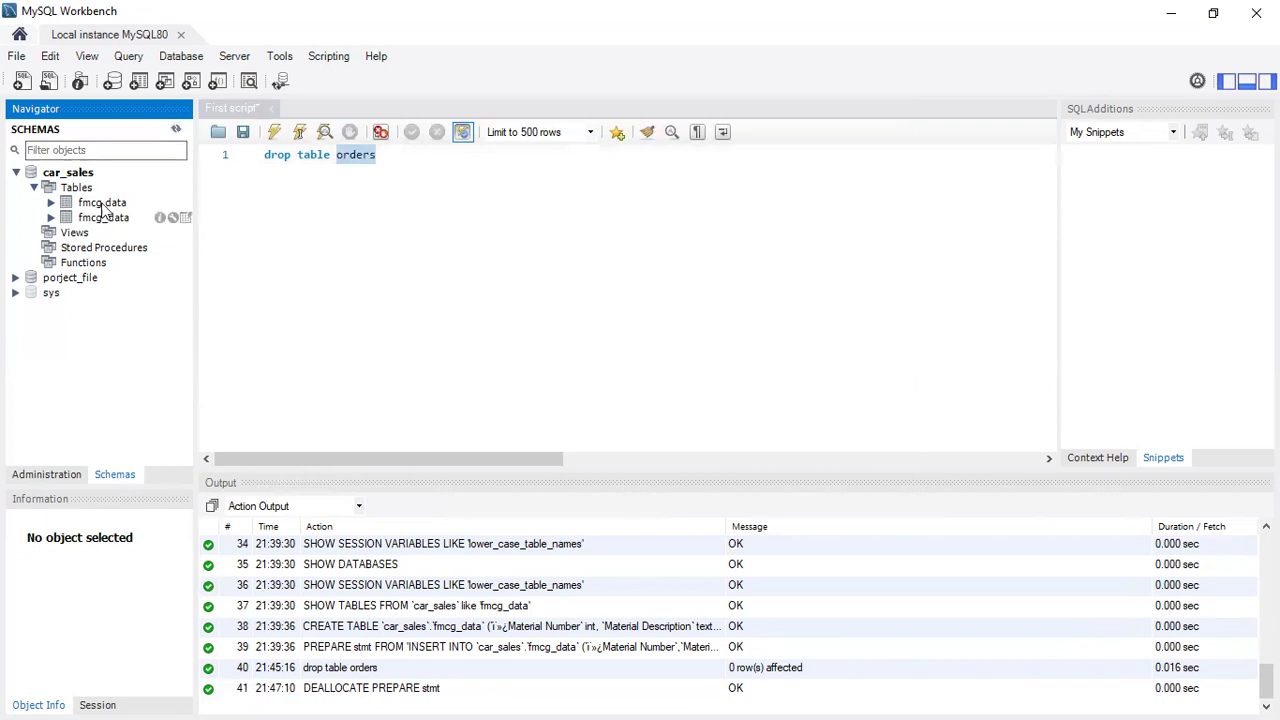
left_click(379, 159)
key("BackSpace")
key("BackSpace")
key("BackSpace")
key("BackSpace")
key("BackSpace")
key("BackSpace")
key("BackSpace")
key("BackSpace")
key("BackSpace")
key("BackSpace")
key("BackSpace")
key("BackSpace")
key("BackSpace")
key("BackSpace")
key("BackSpace")
key("BackSpace")
key("BackSpace")
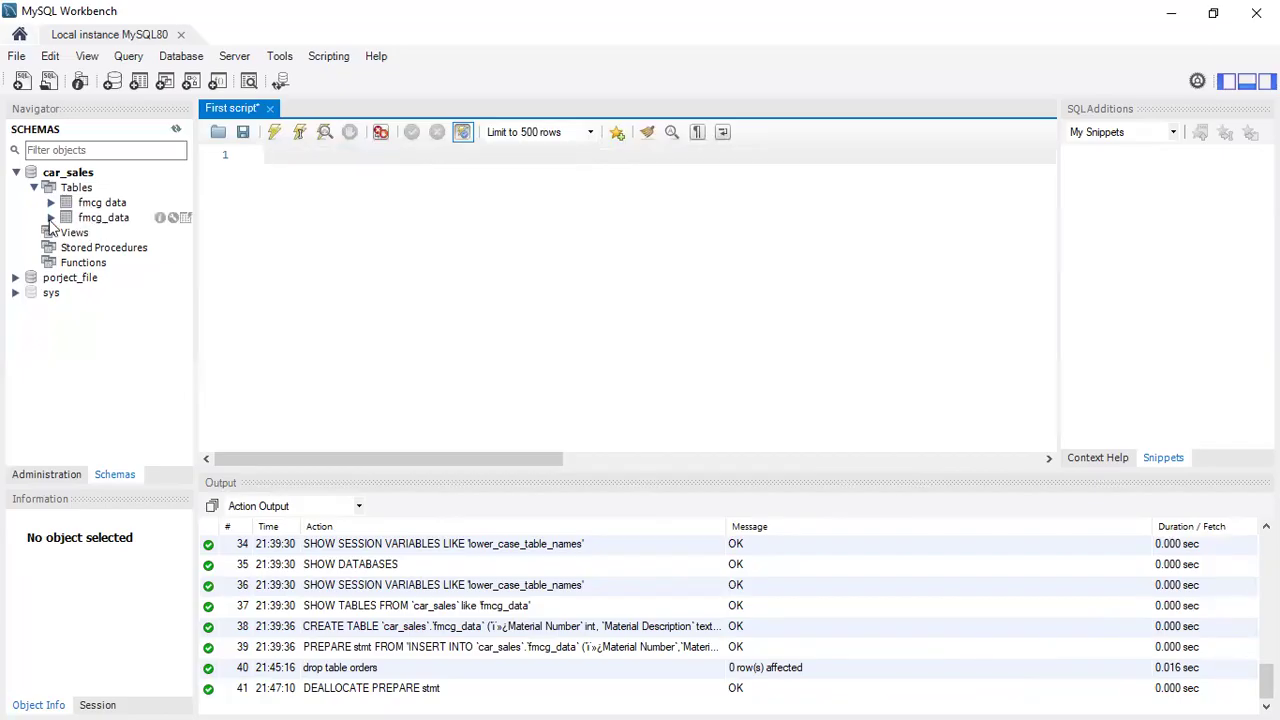
Step: Expand the fmcg_data table in the car_sales schema and look through its columns
left_click(51, 217)
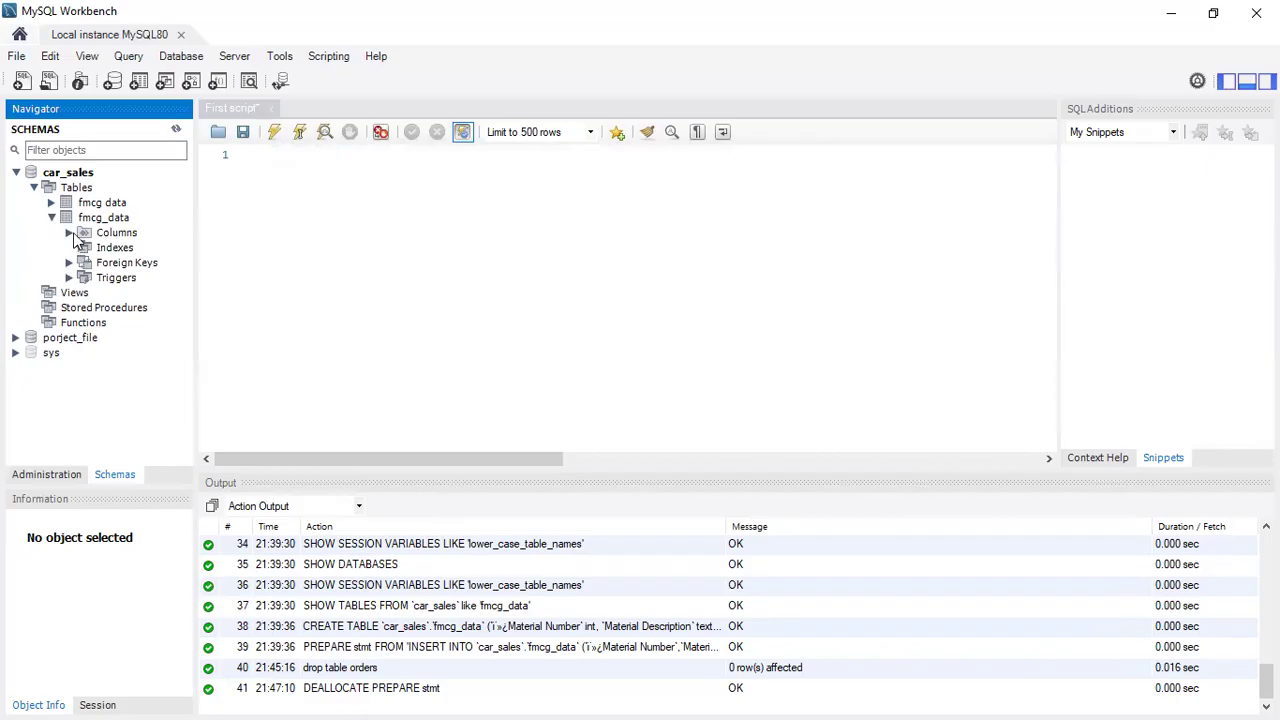
left_click(69, 232)
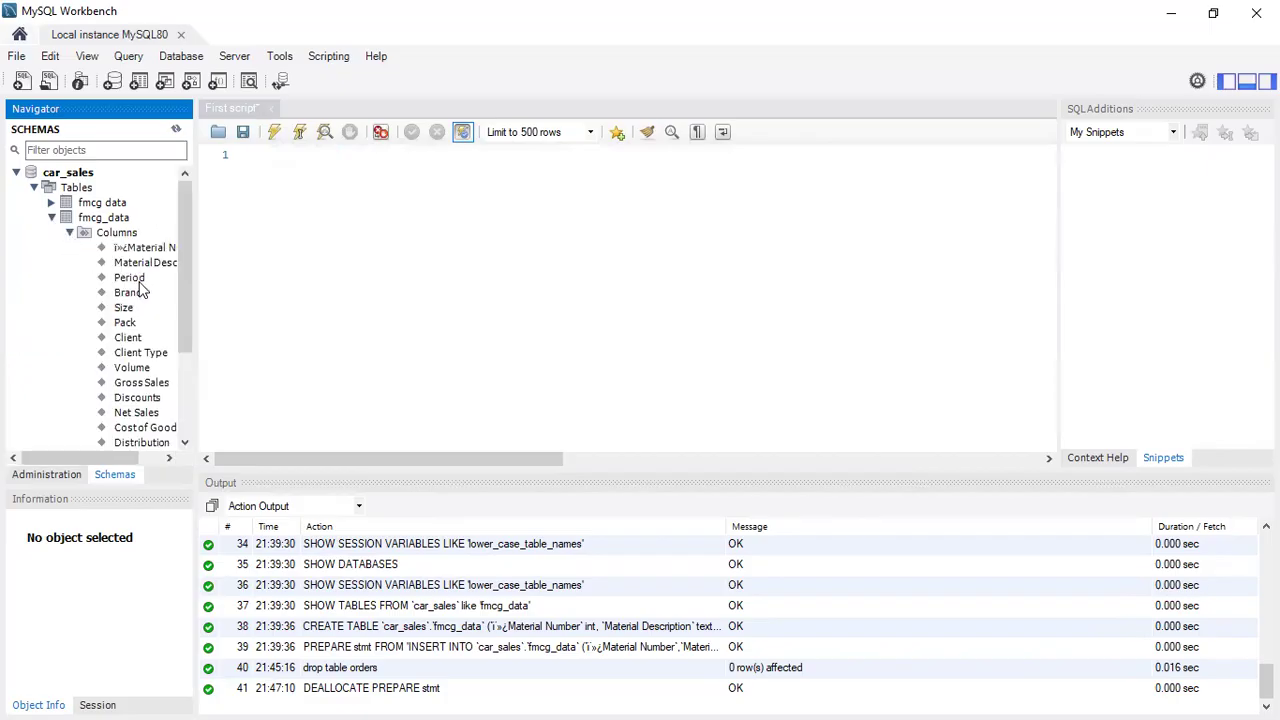
scroll(140, 292, "down", 3)
scroll(140, 292, "up", 3)
Step: Write the query SELECT Period FROM fmcg_data in the script and run it
left_click(287, 157)
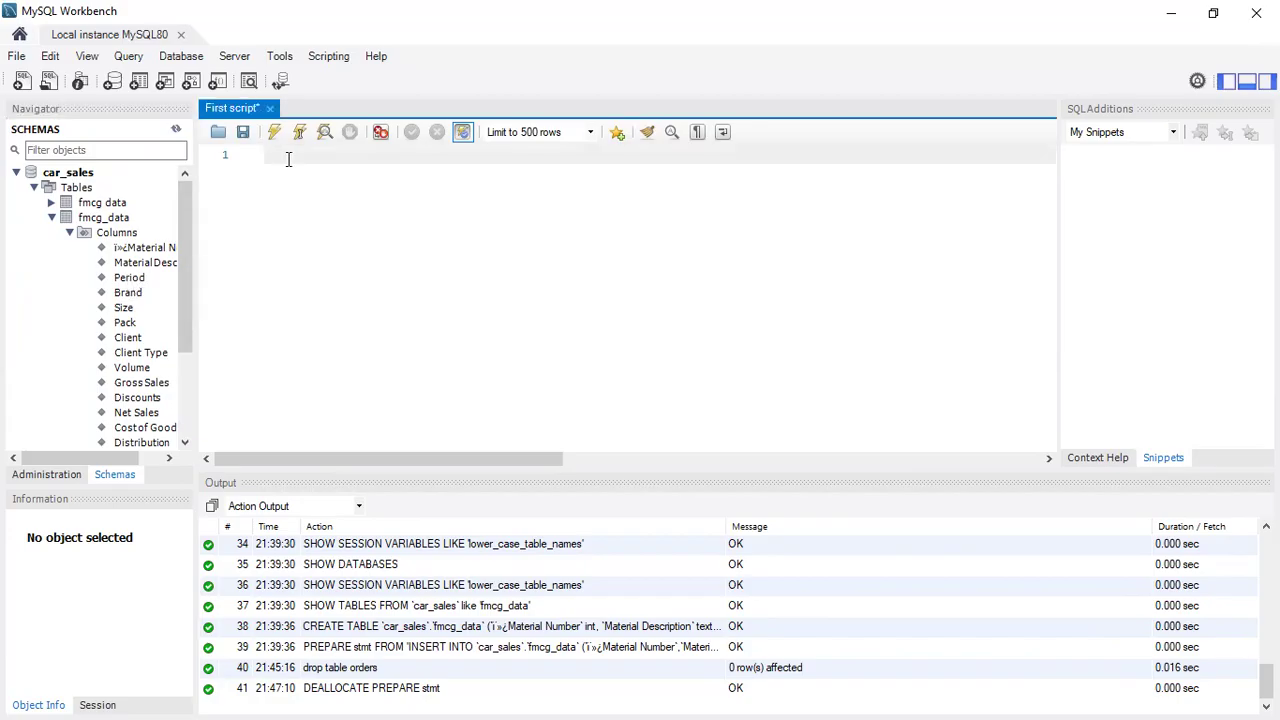
type("select")
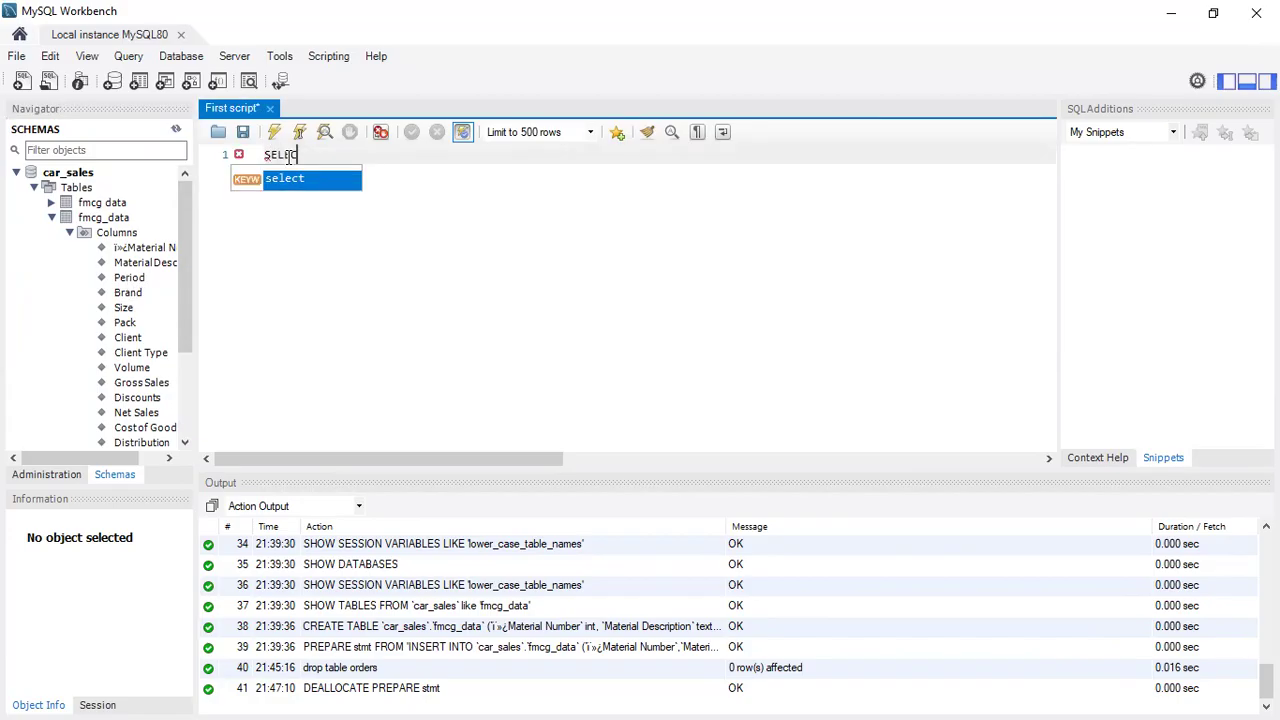
left_click_drag(135, 280, 371, 157)
left_click(376, 155)
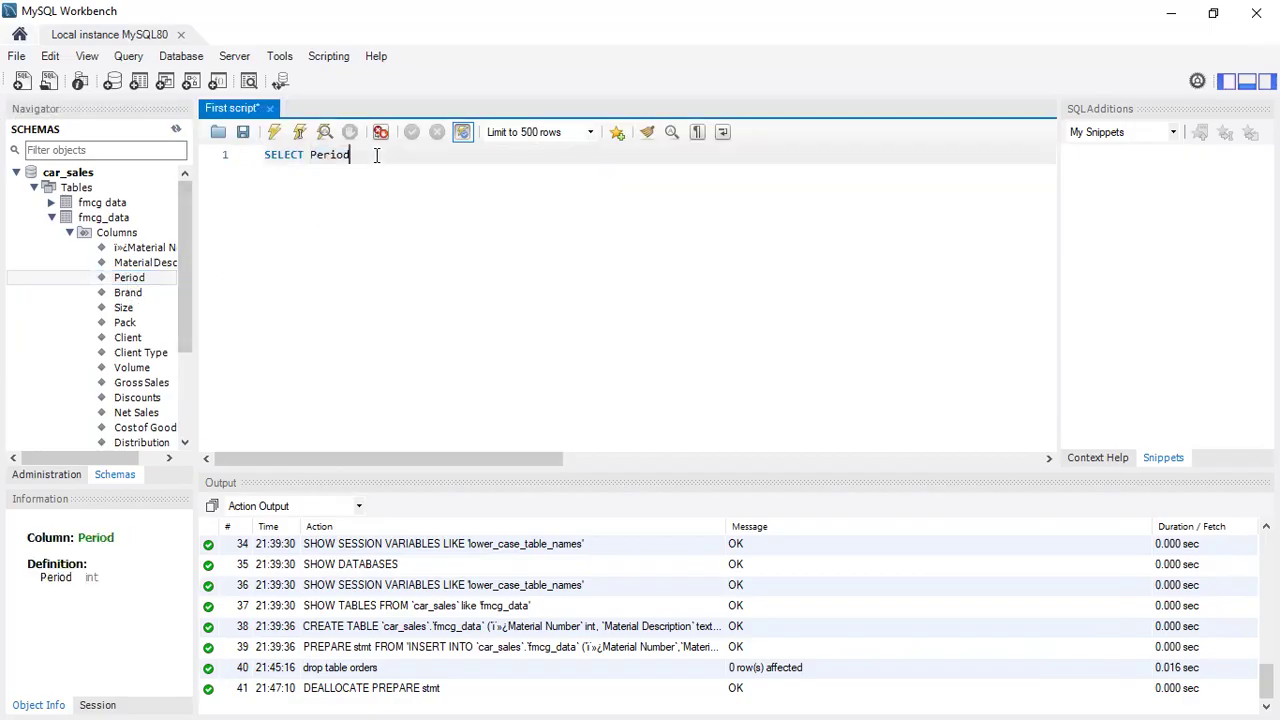
key("Return")
type("OM")
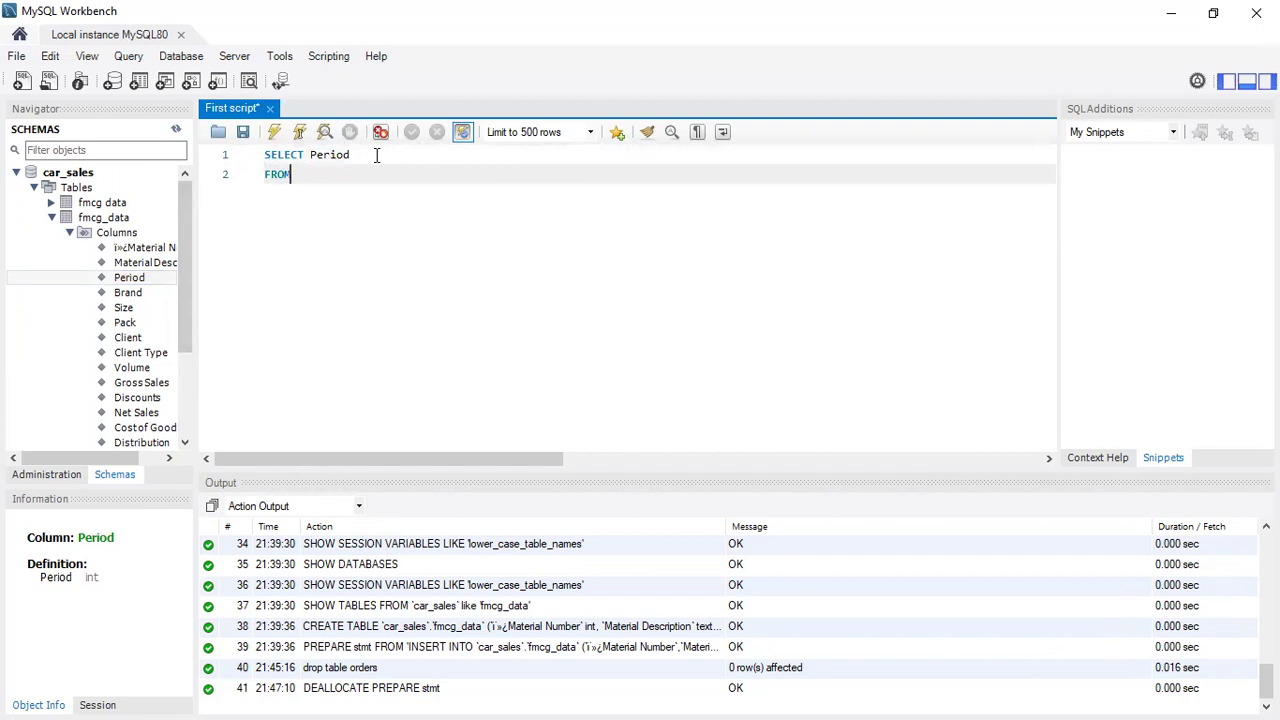
mouse_move(106, 218)
left_mouse_down()
mouse_move(342, 175)
mouse_move(264, 155)
left_mouse_up()
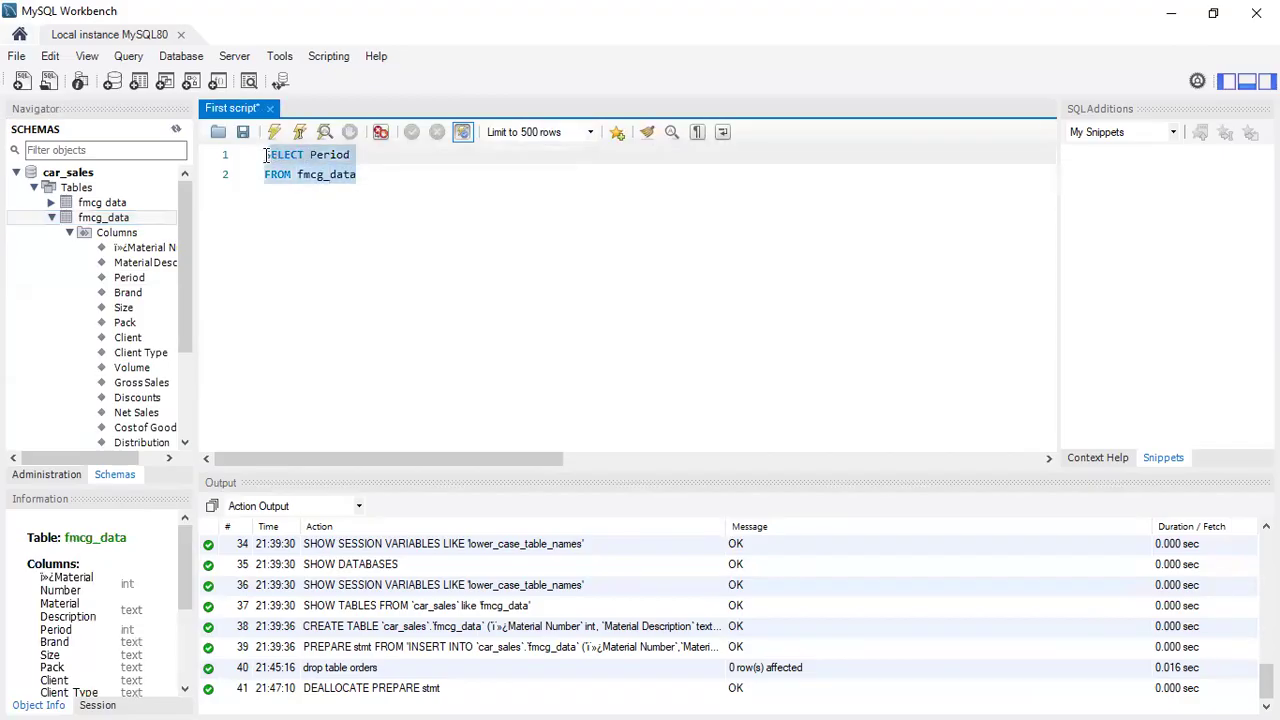
left_click(274, 132)
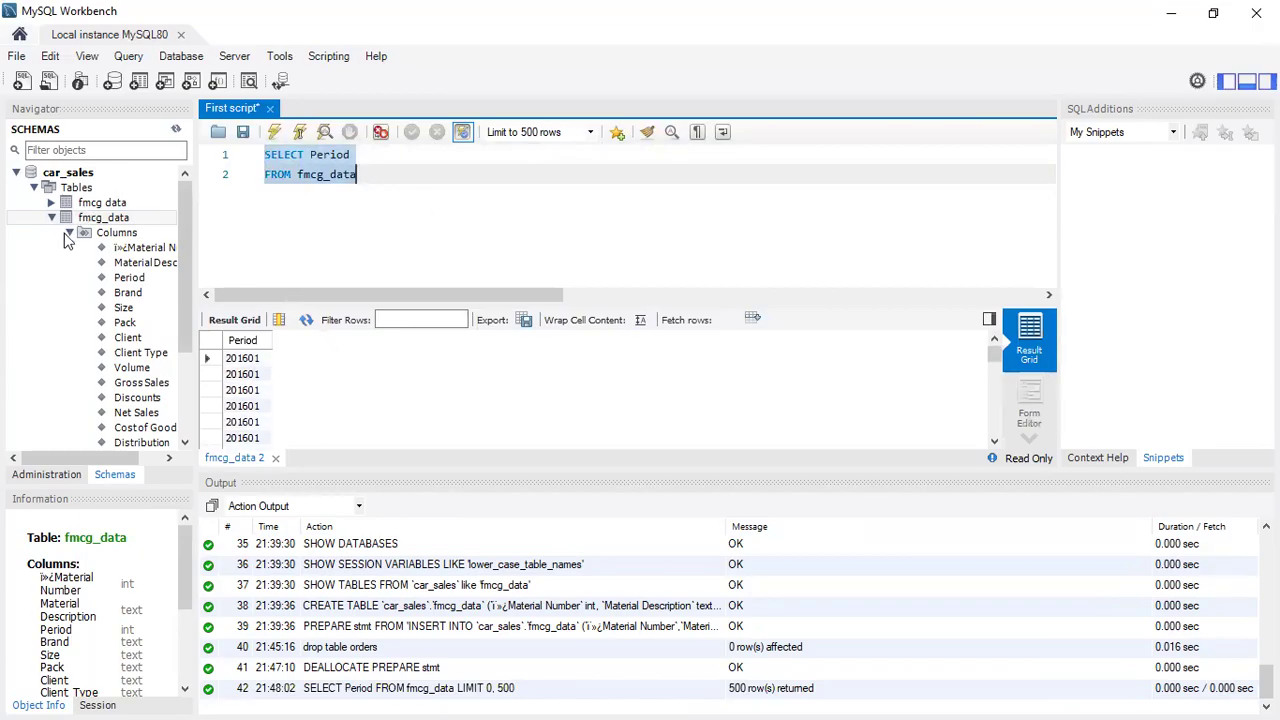
Step: Change the query to SELECT * FROM fmcg_data; then run it and look across the returned columns
left_click(355, 156)
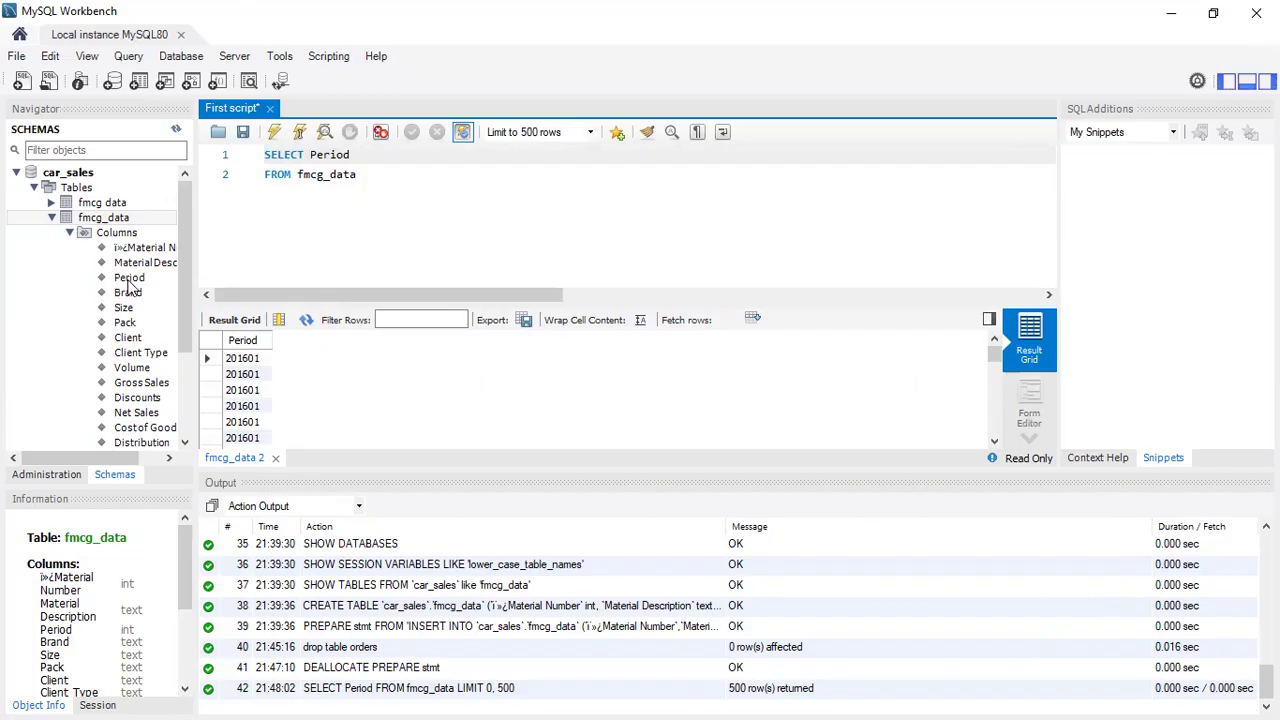
left_click_drag(353, 154, 312, 155)
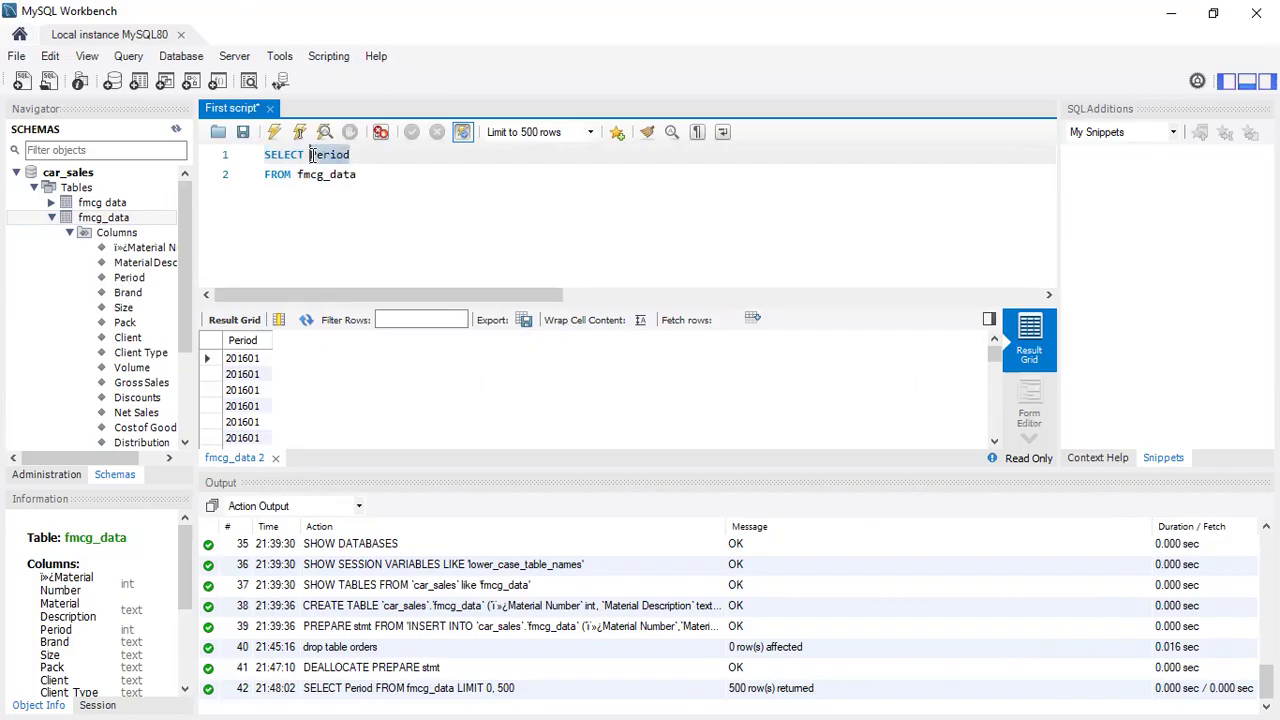
type("*")
left_click(393, 174)
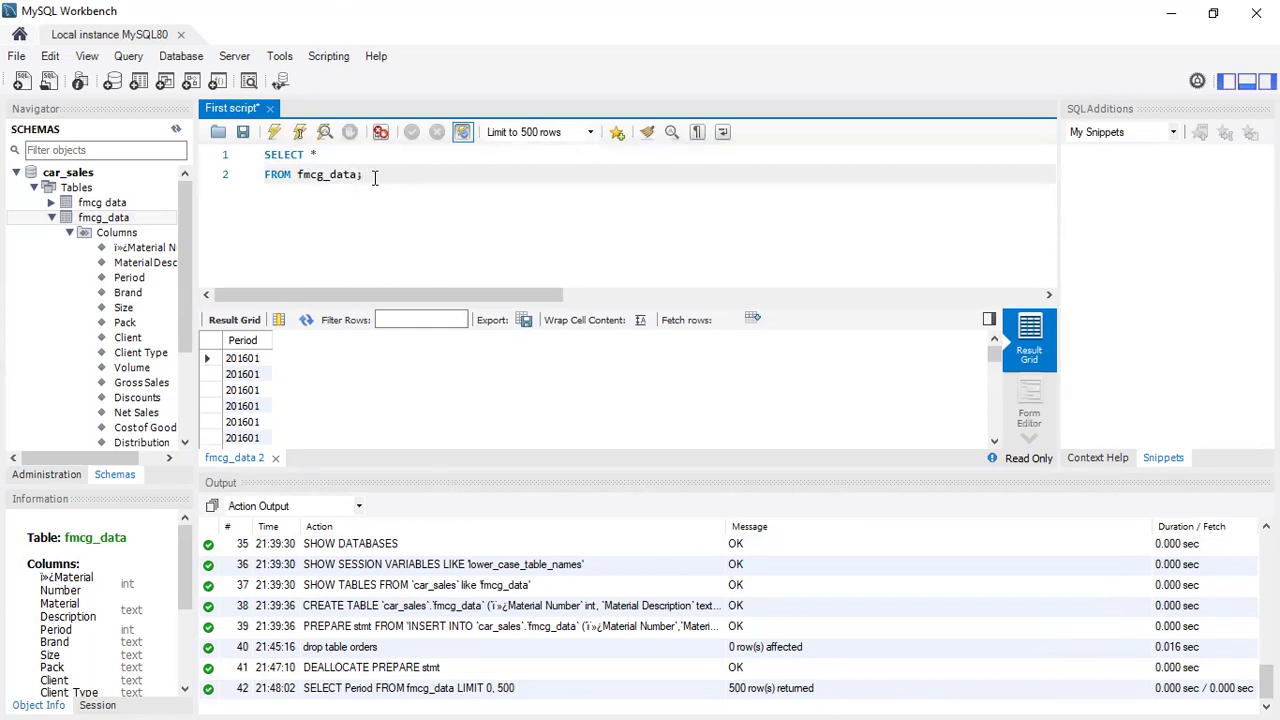
left_click_drag(375, 177, 265, 157)
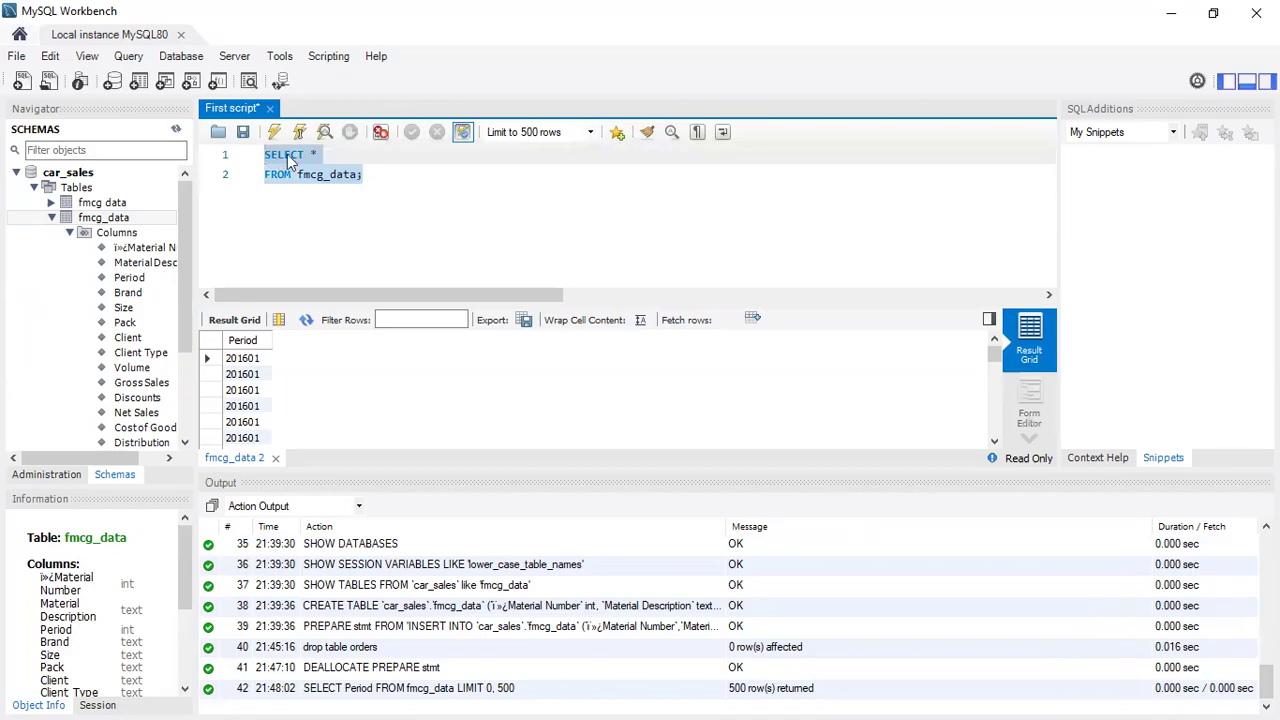
left_click(272, 136)
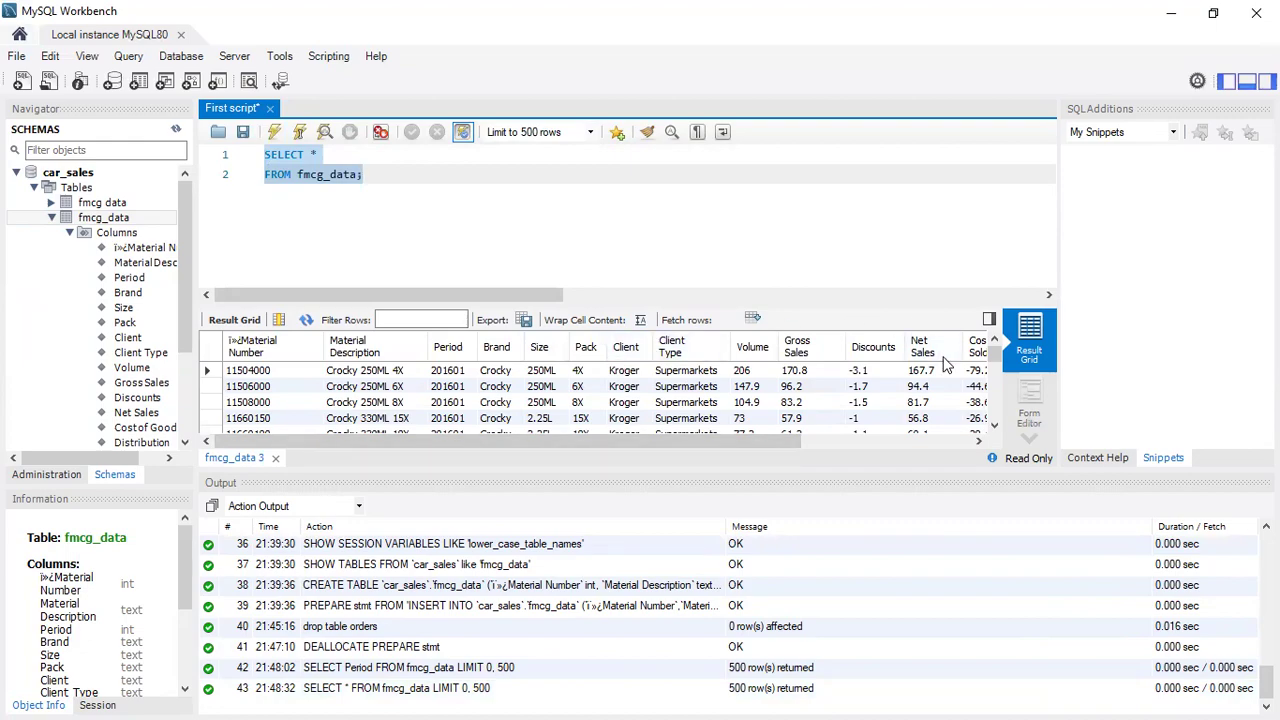
scroll(945, 365, "right", 5)
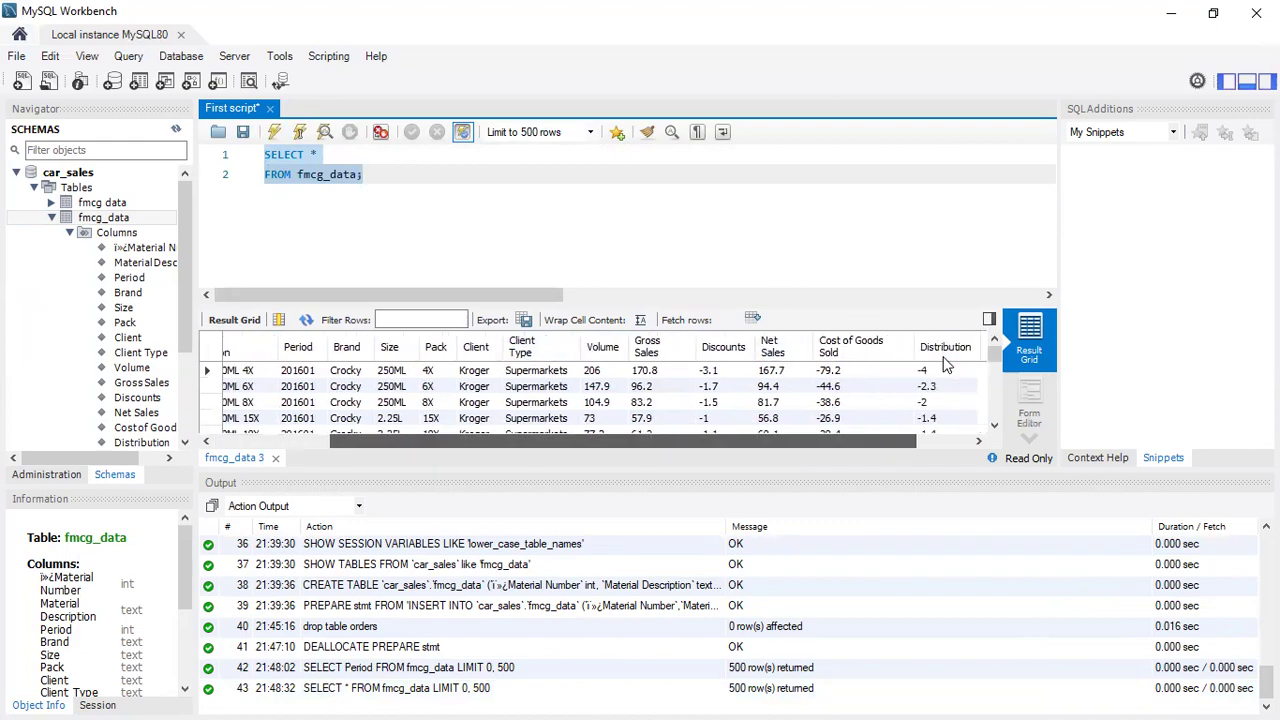
scroll(945, 365, "left", 5)
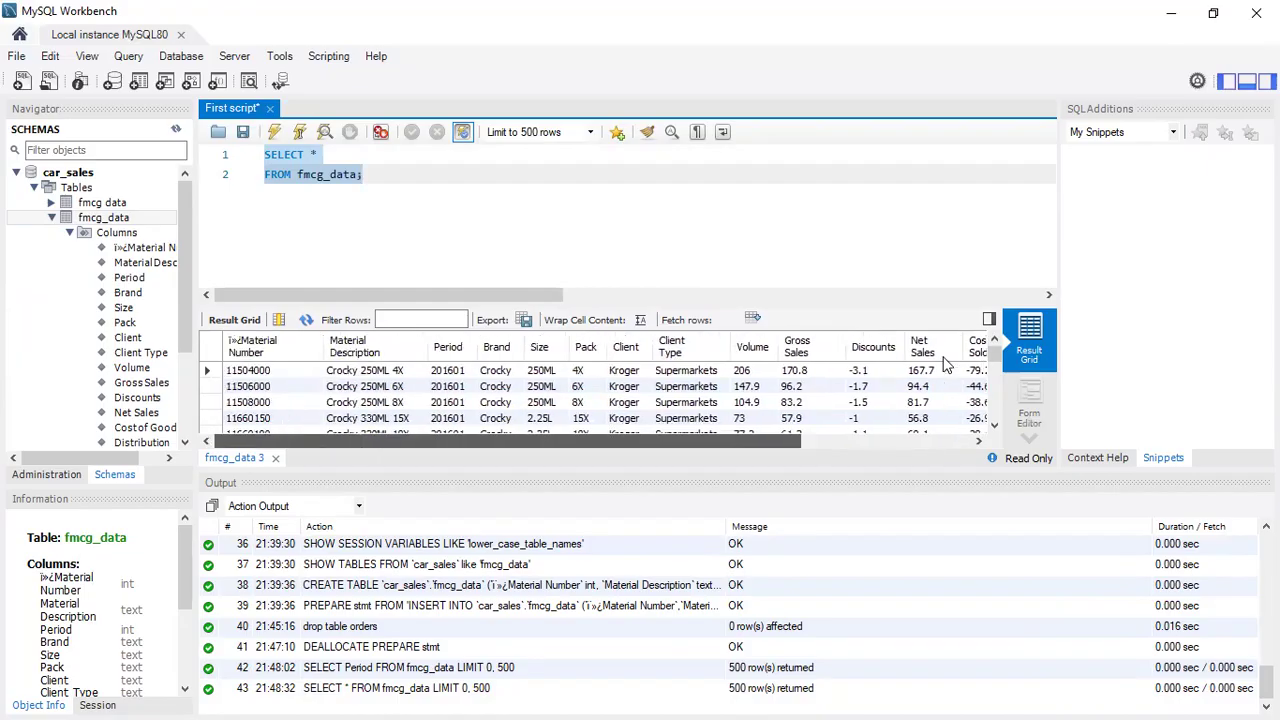
Step: Replace the asterisk in the fmcg_data query with the comma-separated columns Period, Brand, Size
left_click(320, 155)
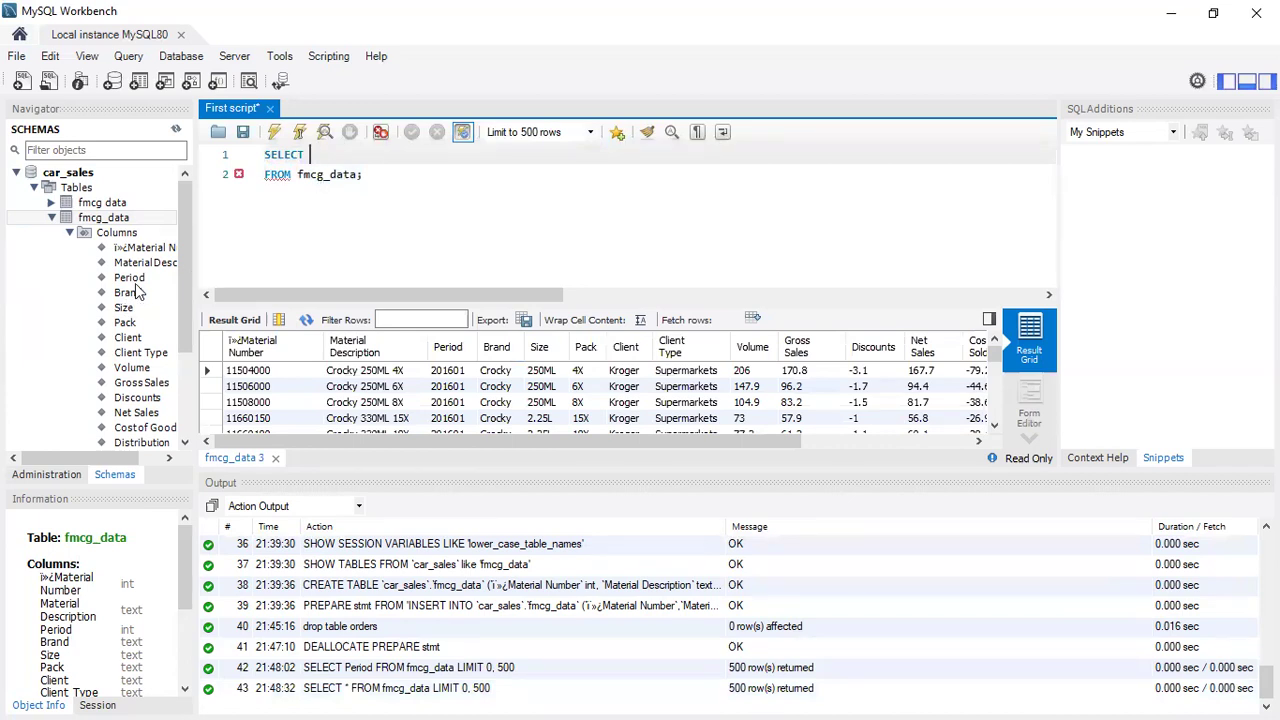
left_click_drag(129, 278, 312, 157)
left_click(367, 154)
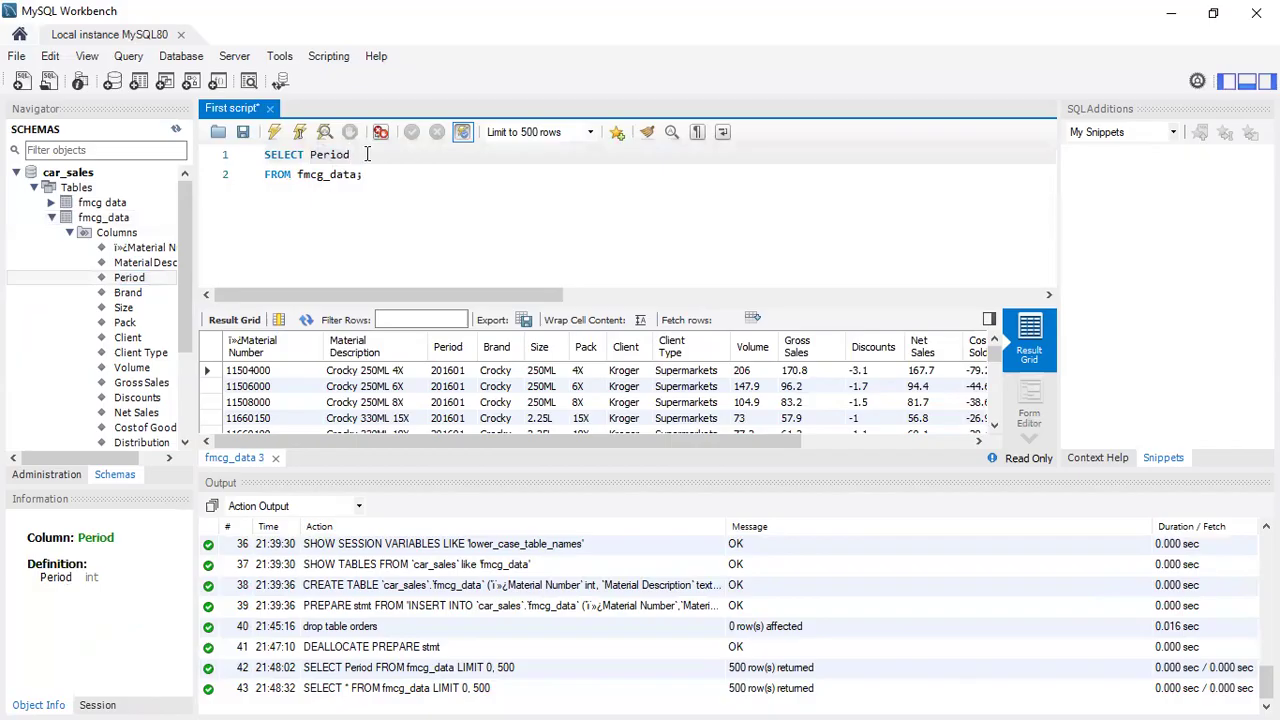
type(",")
mouse_move(140, 295)
left_mouse_down()
mouse_move(381, 180)
mouse_move(397, 160)
left_mouse_up()
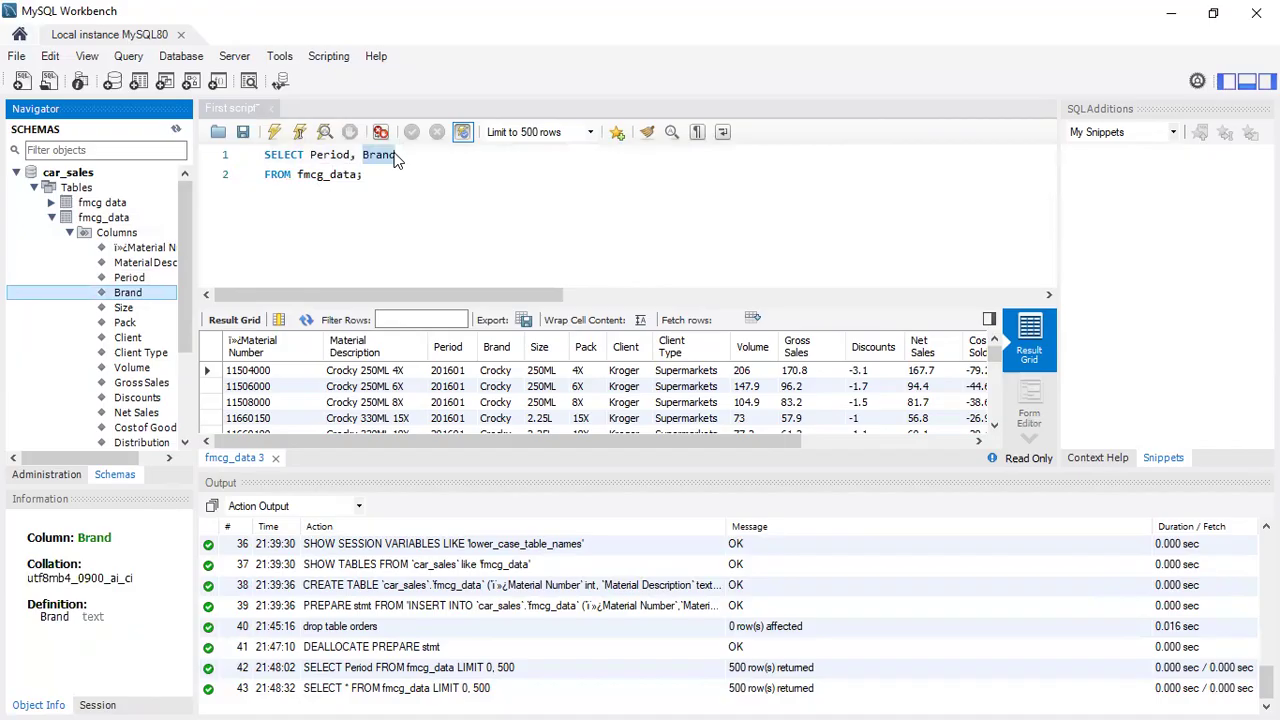
left_click(396, 155)
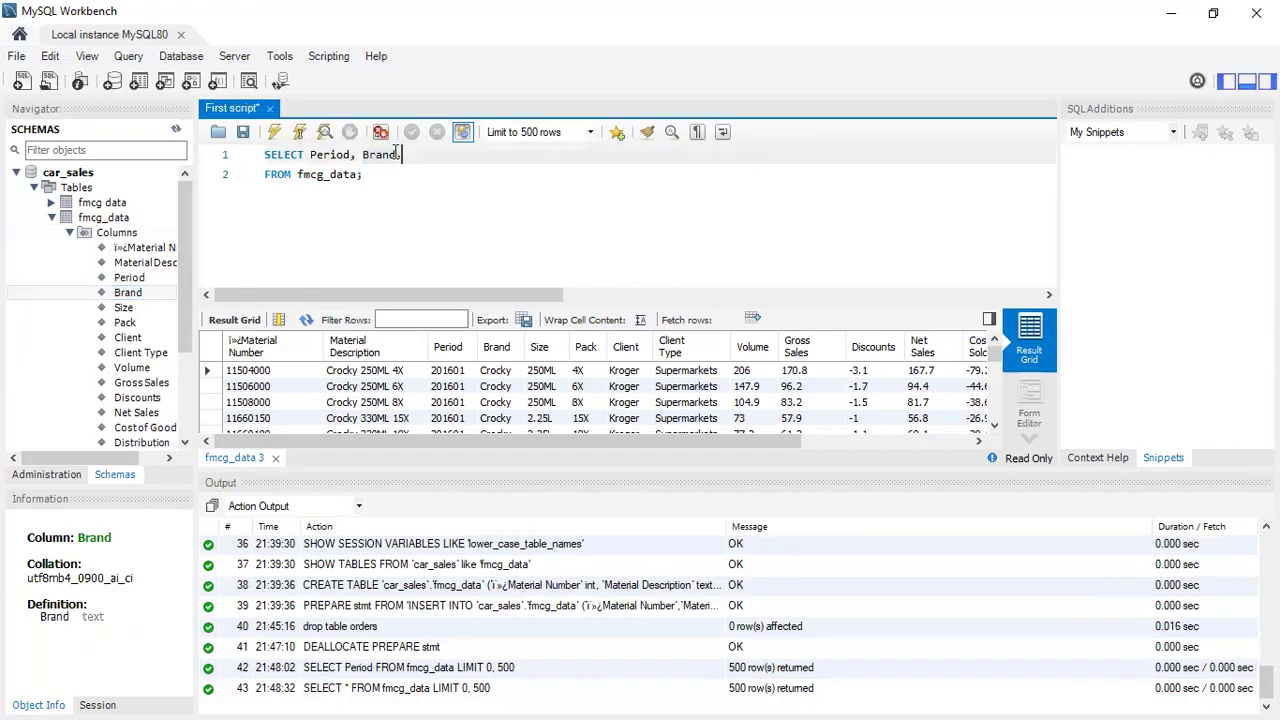
mouse_move(125, 308)
left_mouse_down()
mouse_move(189, 289)
mouse_move(433, 154)
left_mouse_up()
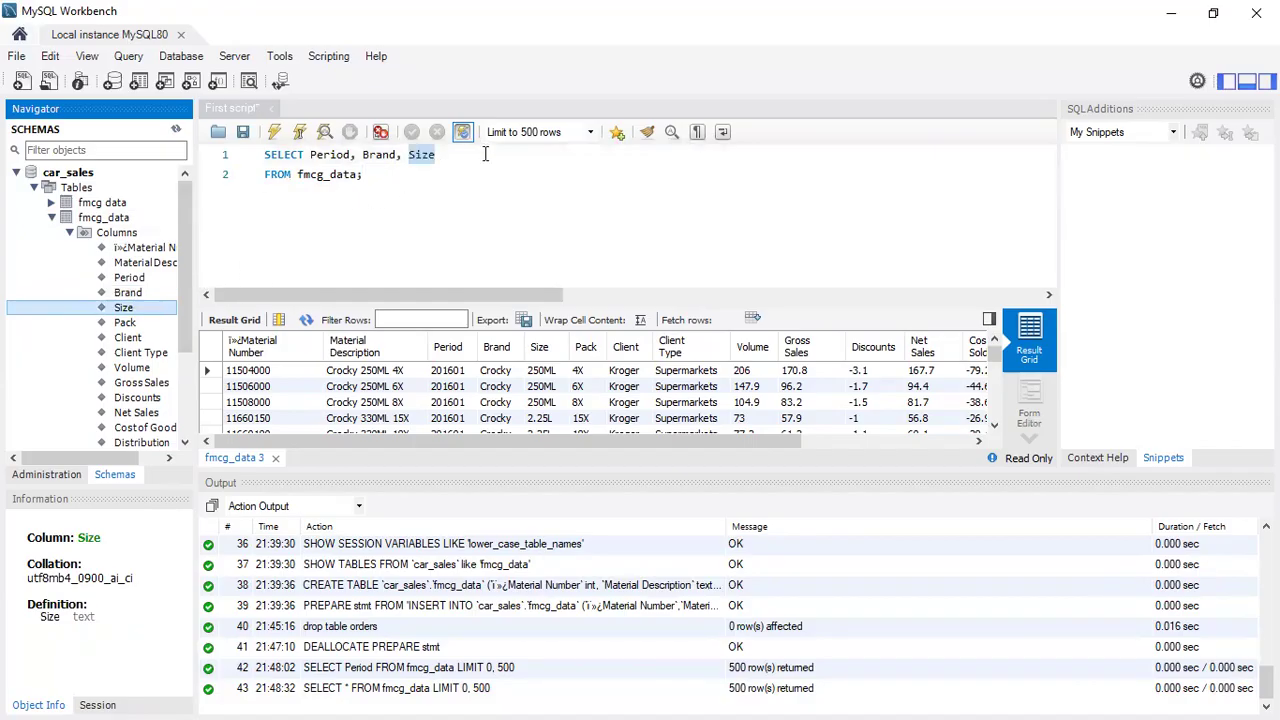
left_click(460, 155)
Step: Run the SELECT Period, Brand, Size query and look through the returned rows
left_click_drag(364, 176, 275, 160)
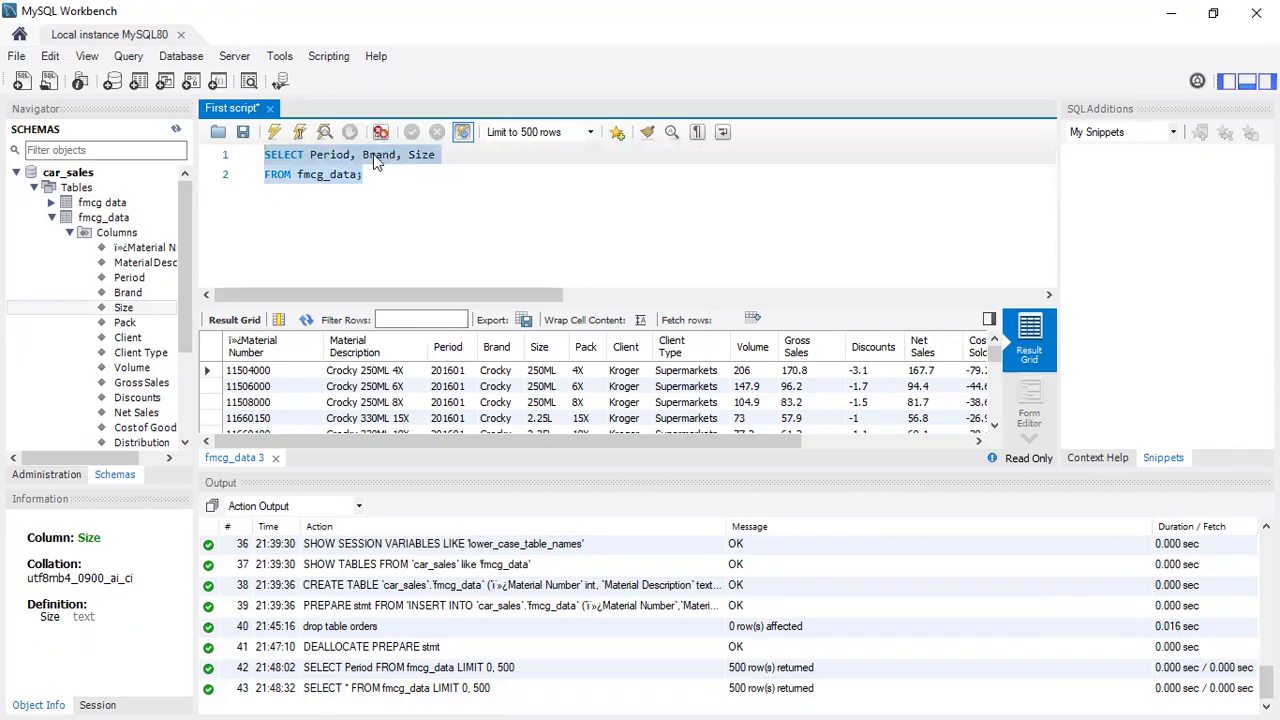
left_click(274, 131)
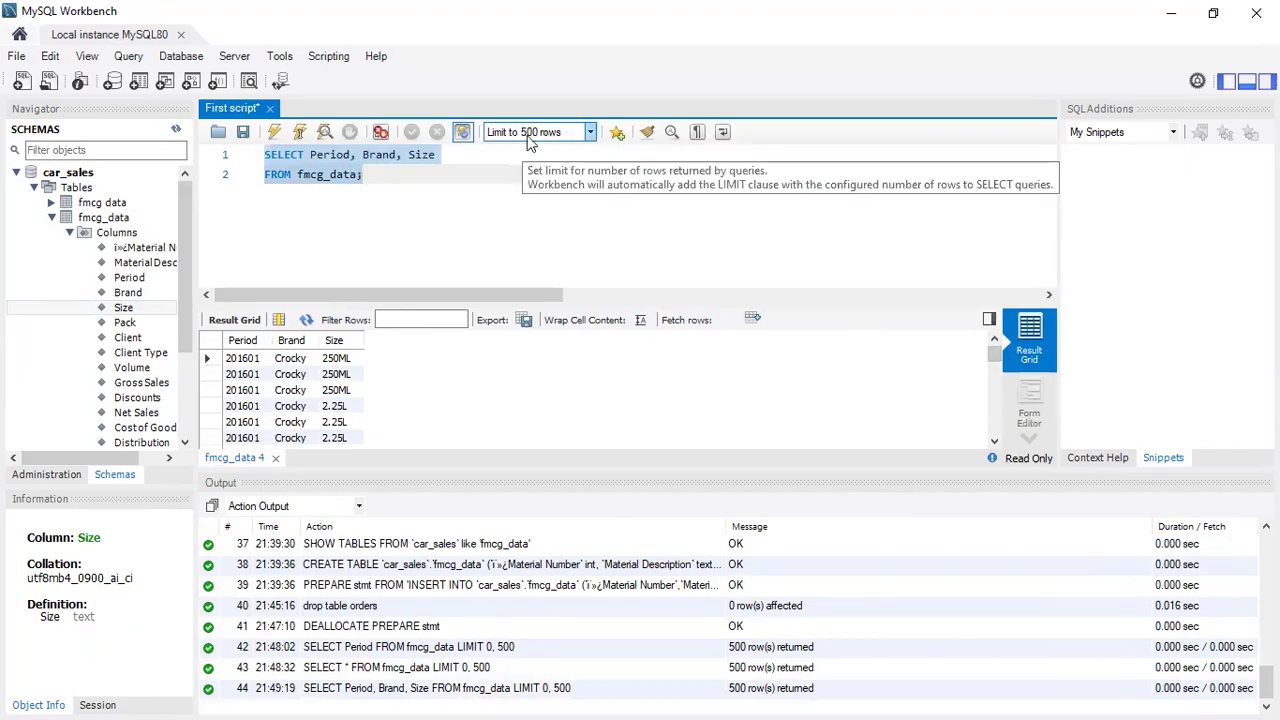
scroll(995, 358, "down", 10)
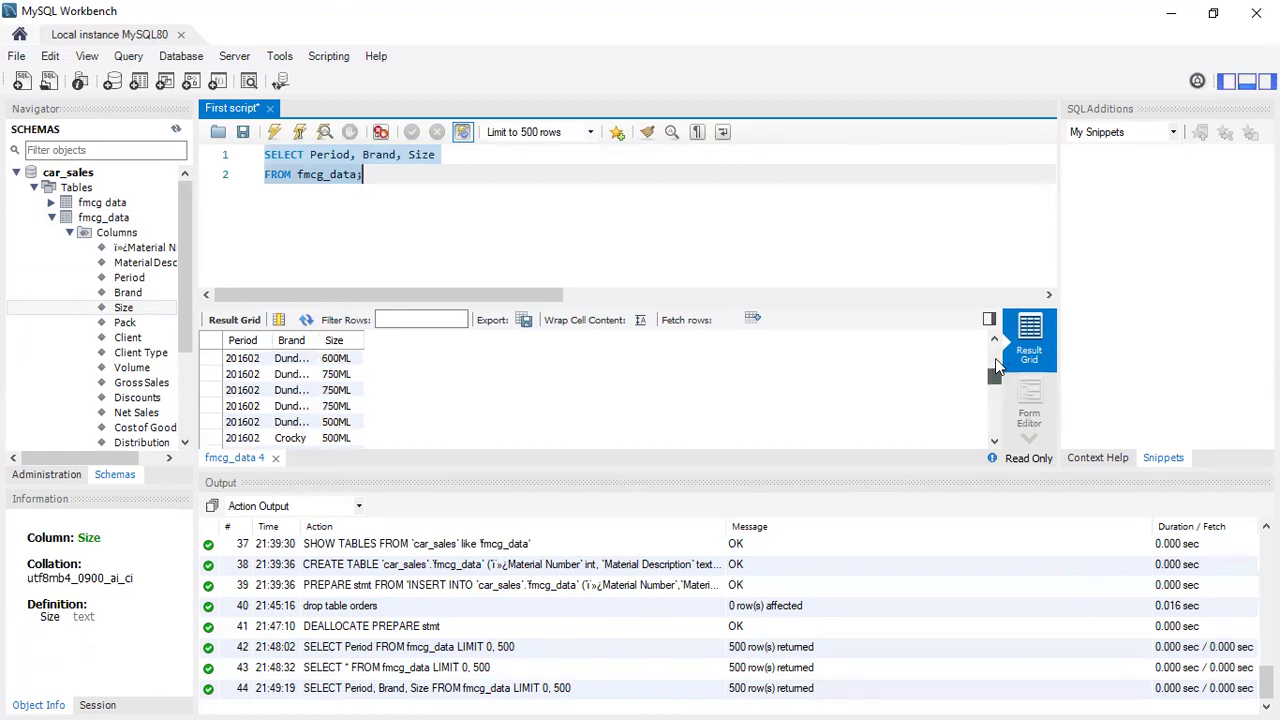
scroll(995, 358, "up", 10)
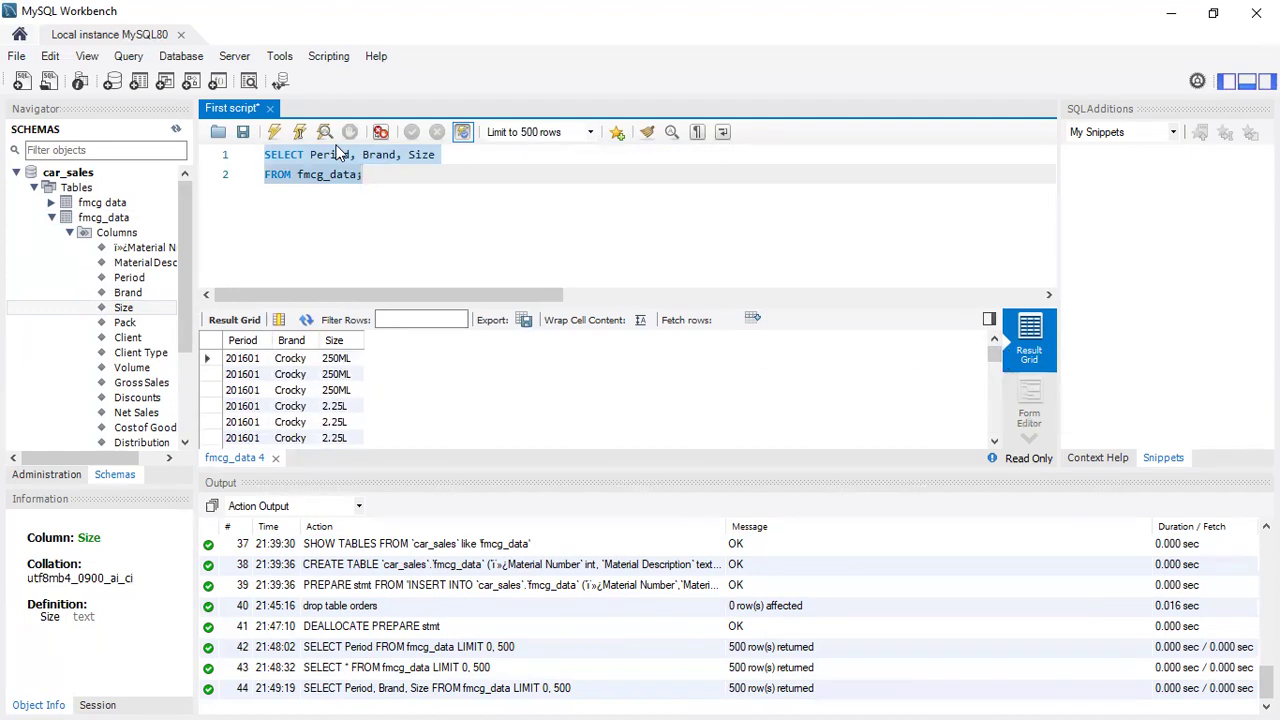
left_click(434, 183)
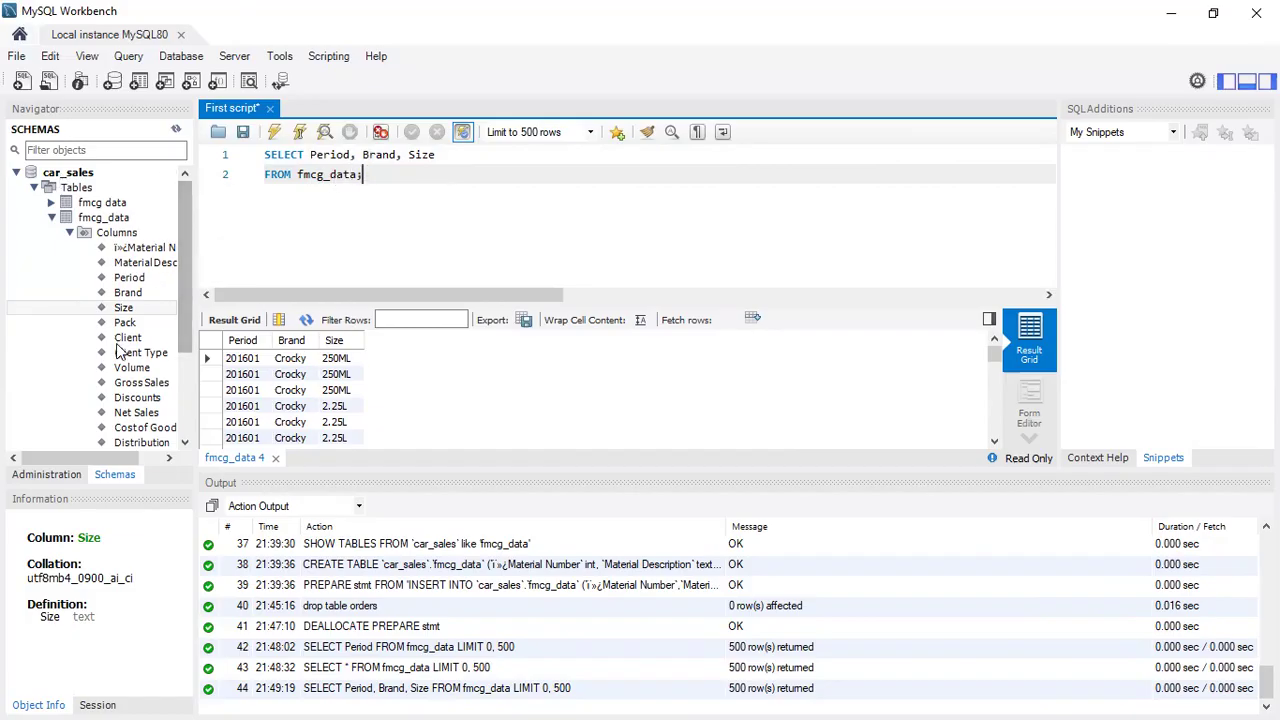
scroll(135, 322, "down", 3)
scroll(135, 322, "up", 3)
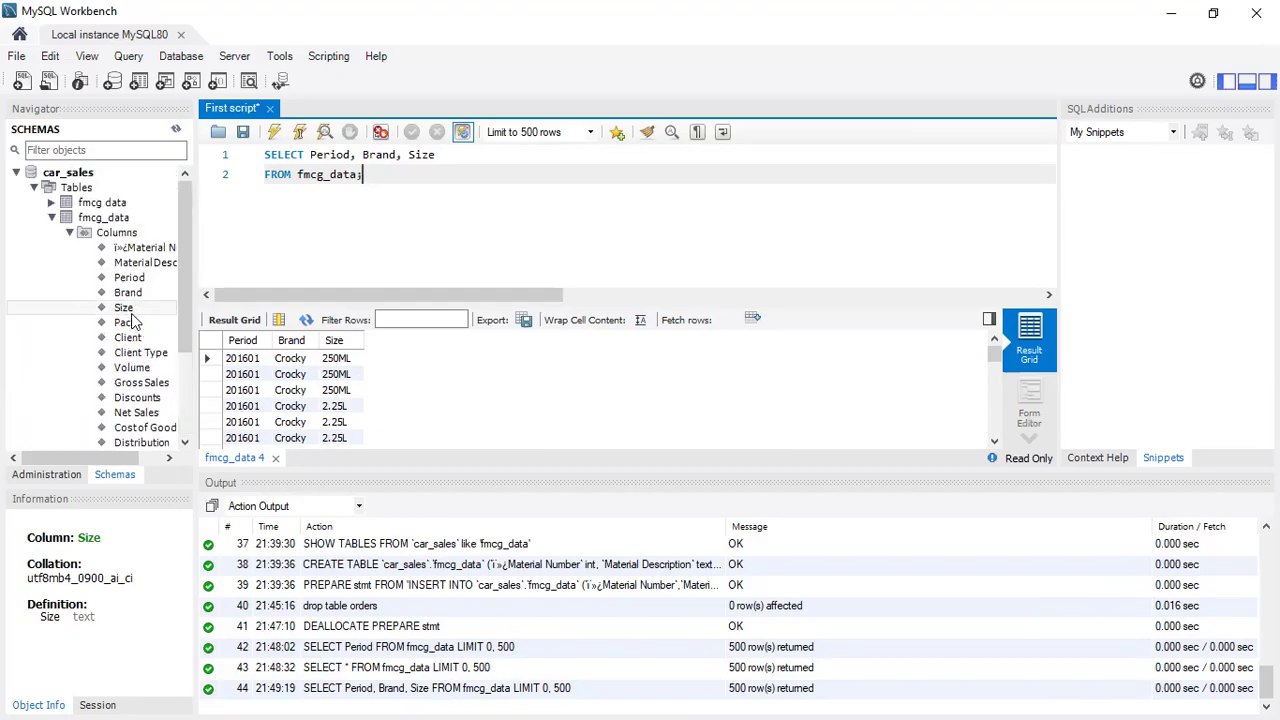
scroll(134, 320, "down", 3)
scroll(130, 322, "up", 3)
Step: Change the column list Period, Brand, Size to * and remove the semicolon after fmcg_data
left_click_drag(441, 157, 311, 155)
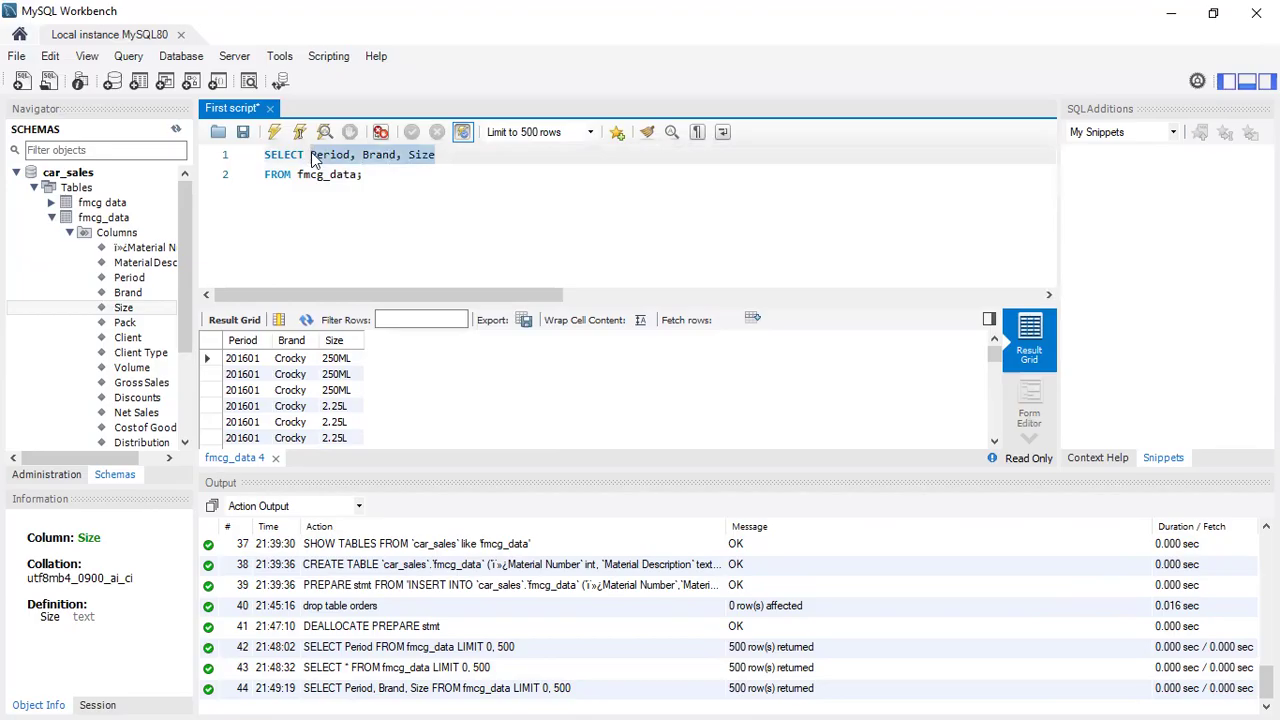
key("BackSpace")
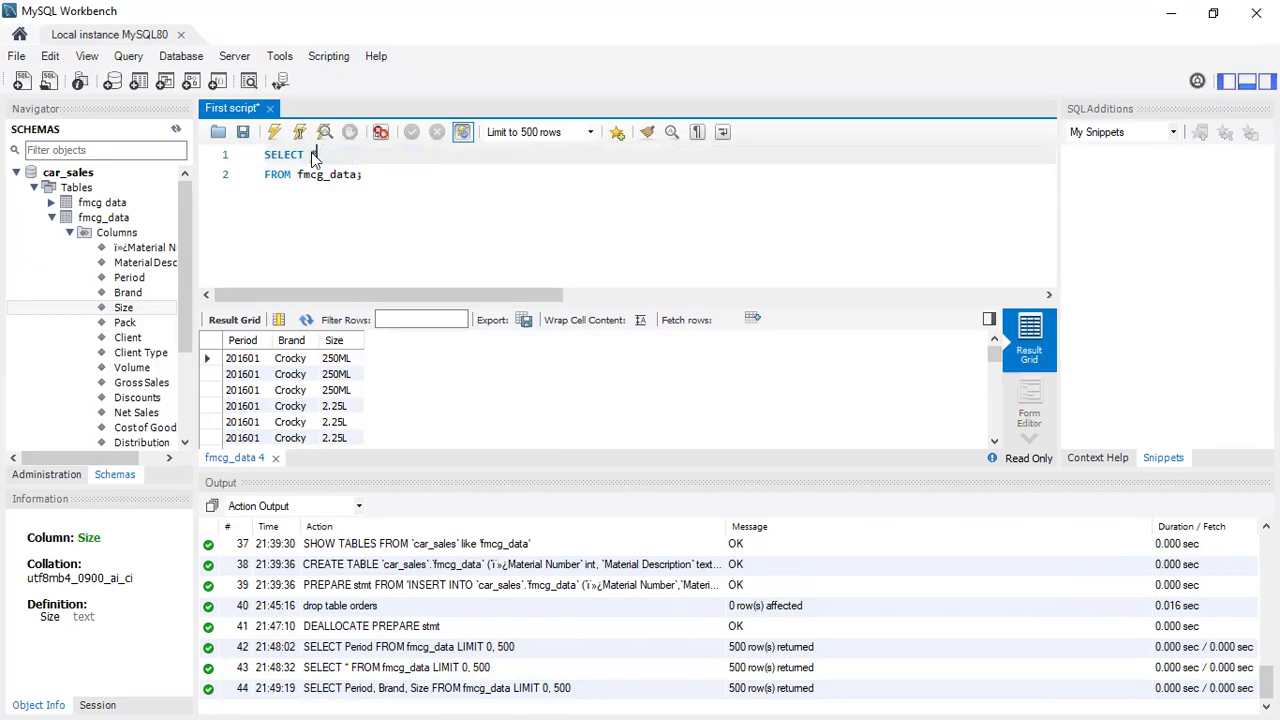
type("*")
left_click(366, 175)
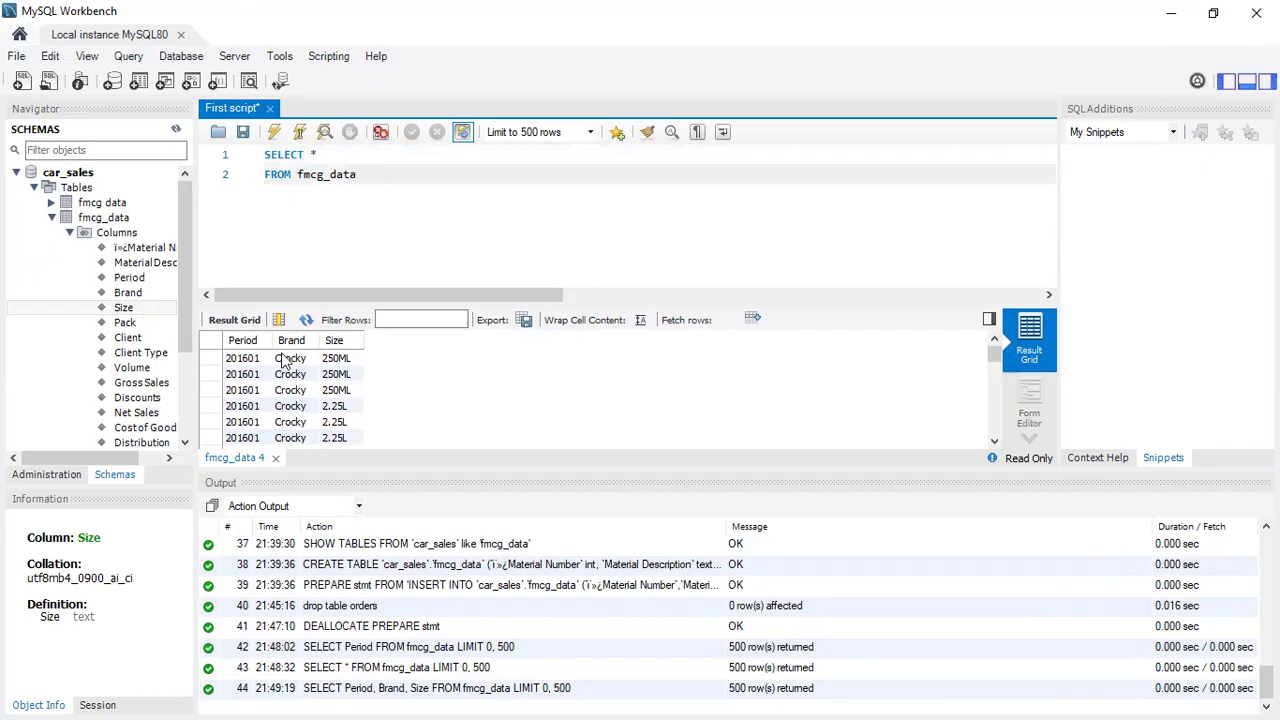
Step: Look through the existing result rows to examine which brands the Brand column contains
scroll(285, 362, "down", 15)
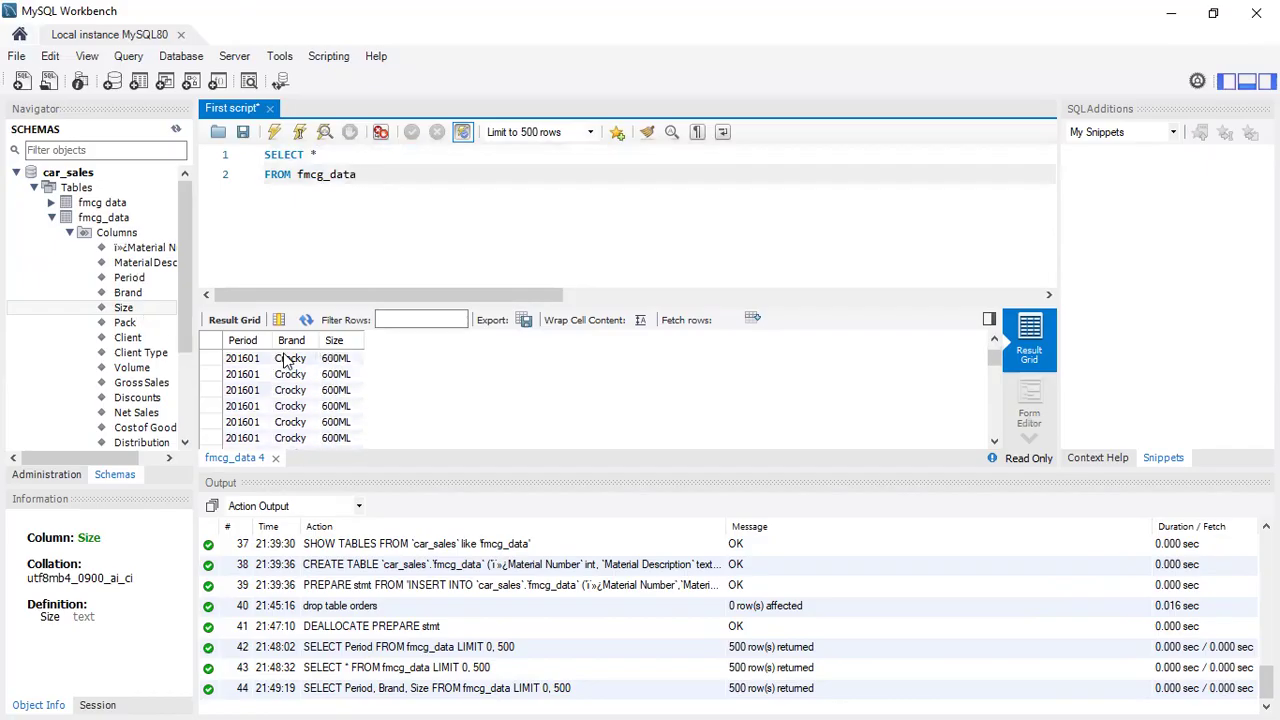
scroll(287, 365, "down", 10)
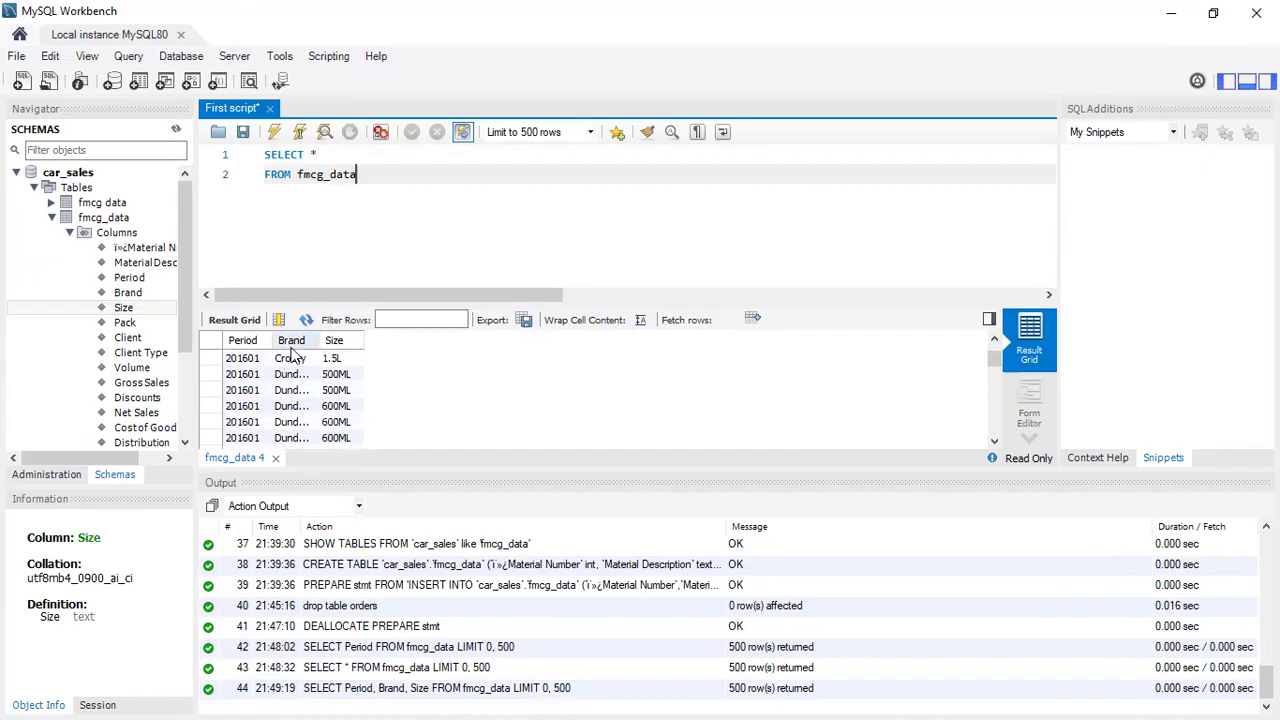
scroll(290, 368, "up", 15)
scroll(293, 373, "down", 10)
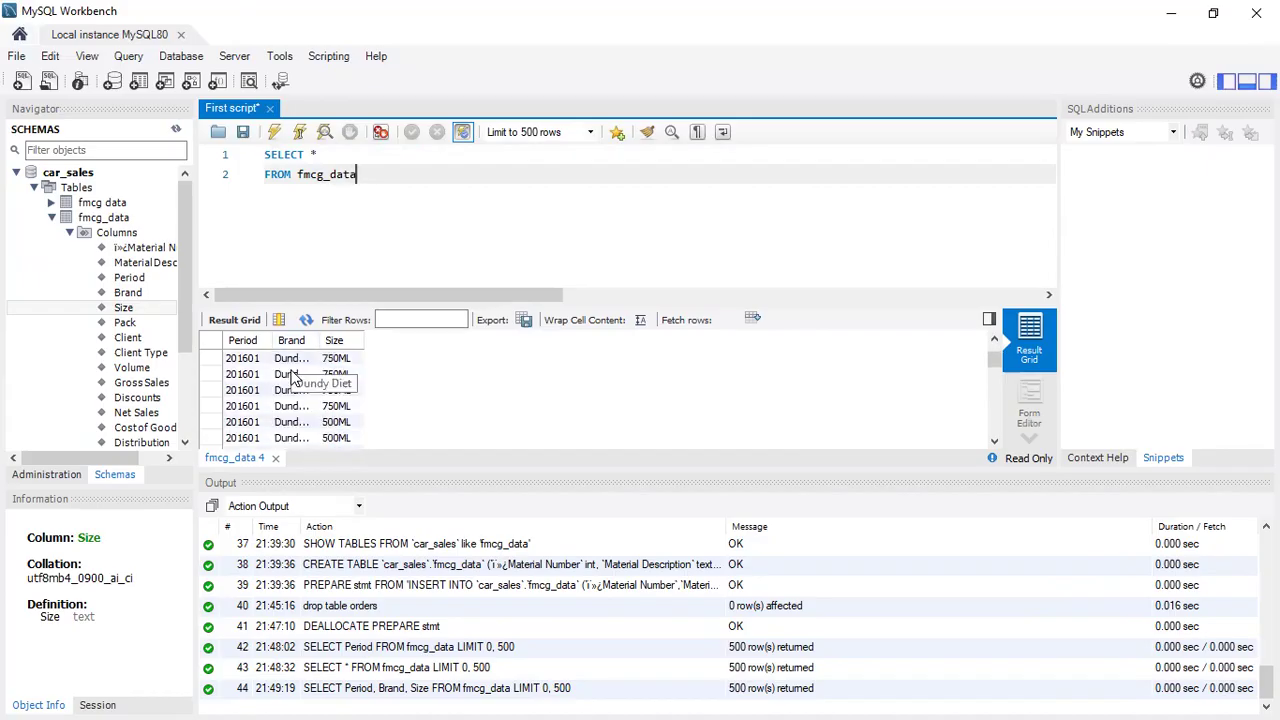
scroll(300, 386, "down", 10)
scroll(295, 390, "down", 10)
scroll(292, 410, "up", 10)
scroll(290, 380, "up", 5)
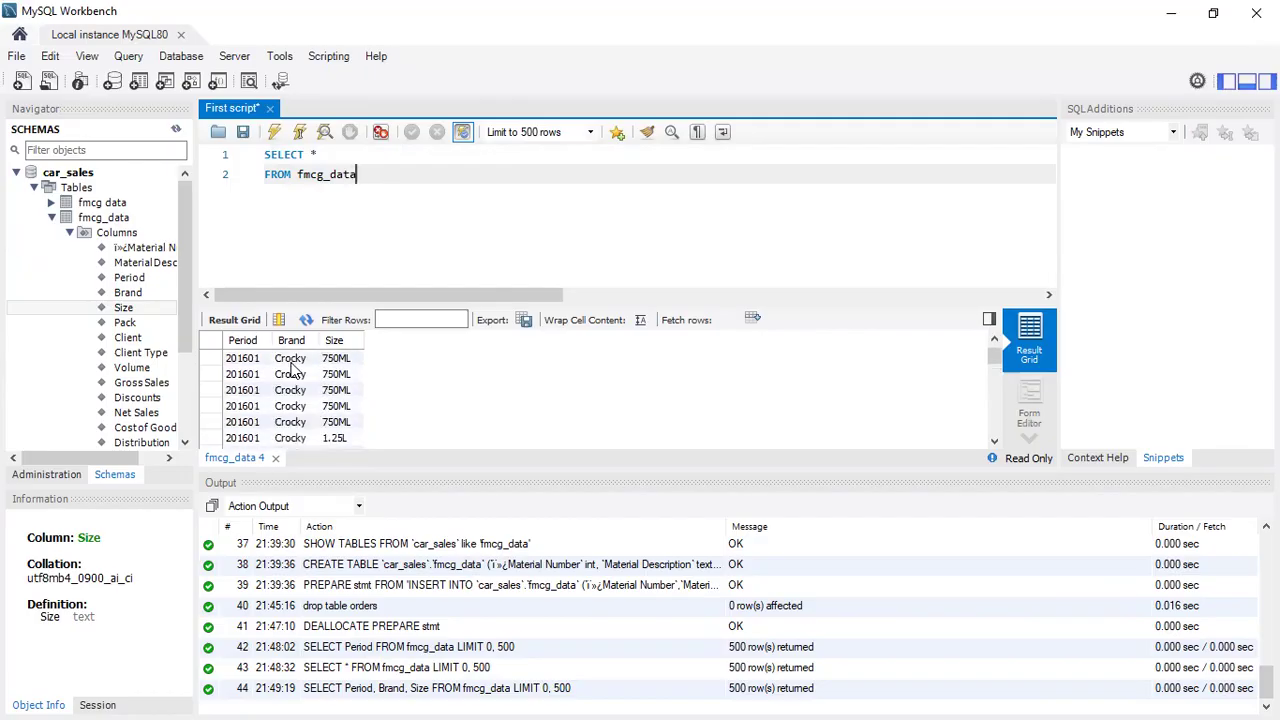
Step: Add a third line to the query starting the filter condition WHERE Brand =
left_click(397, 174)
key("Return")
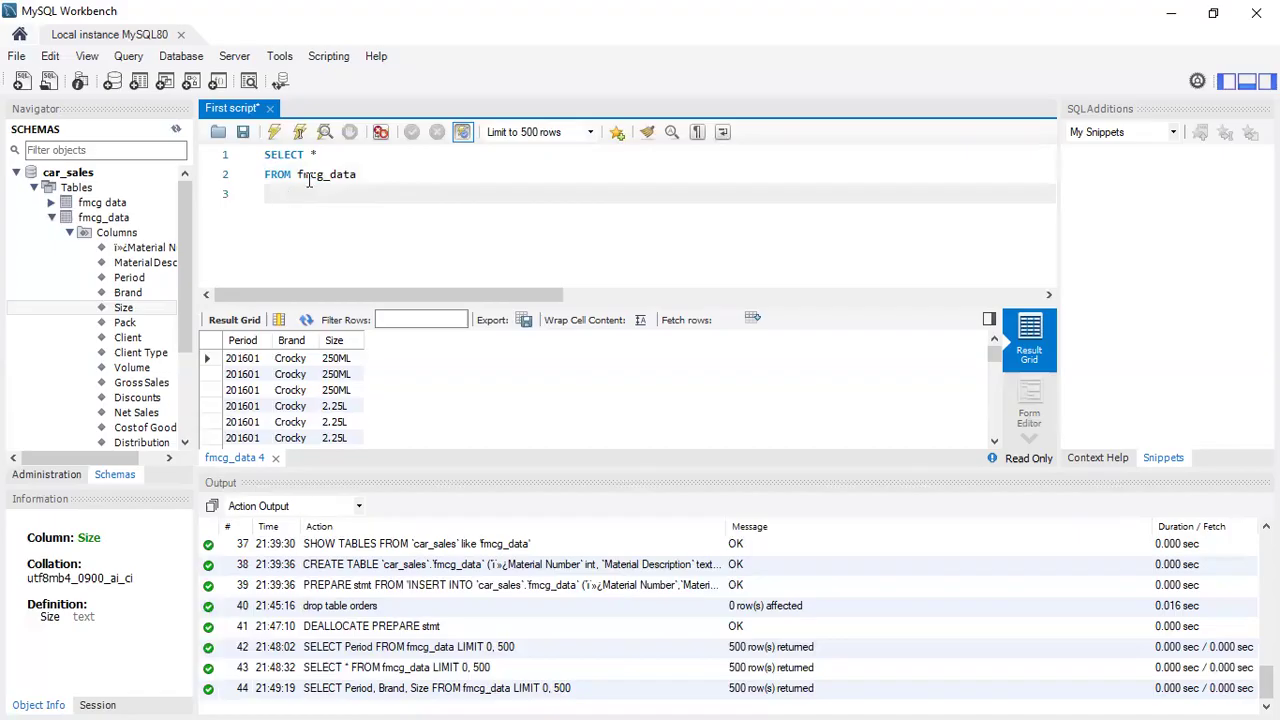
type("WHERE")
left_click_drag(128, 292, 324, 195)
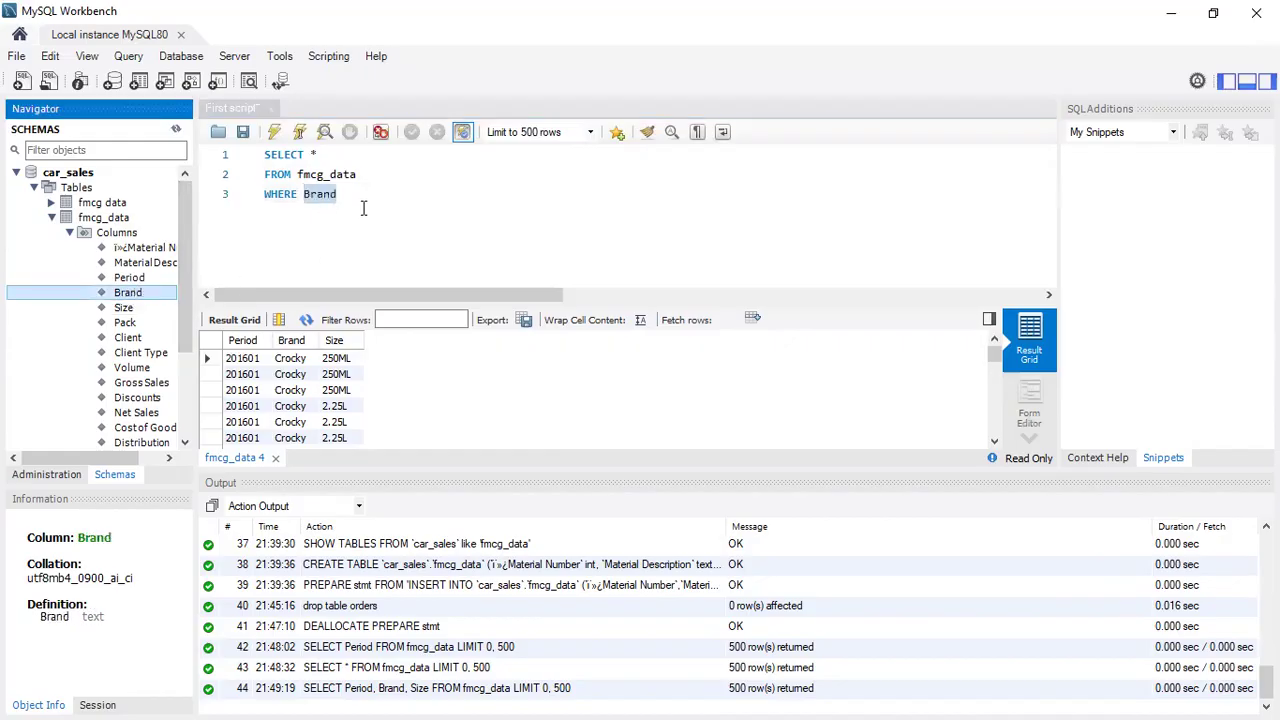
left_click(368, 196)
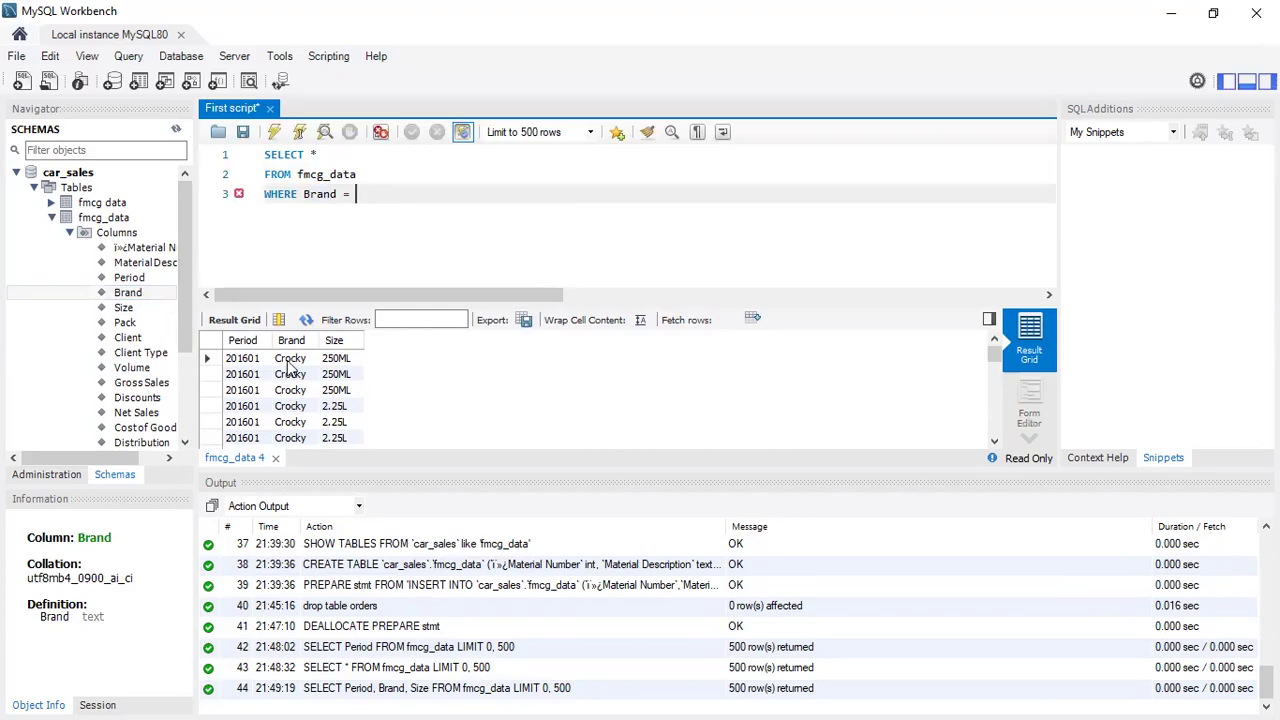
Step: Check the brand names in the results, complete the condition with Crocky without quotes, and try to run the whole query
scroll(291, 390, "down", 10)
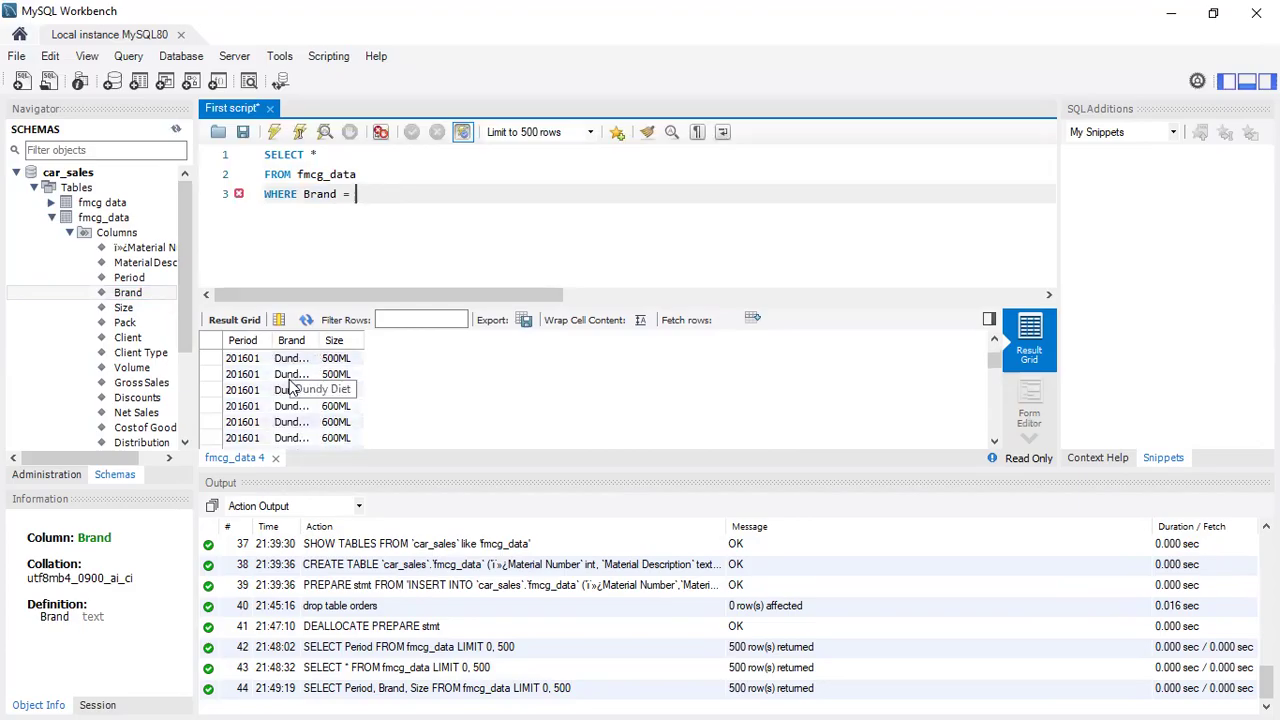
scroll(295, 391, "up", 10)
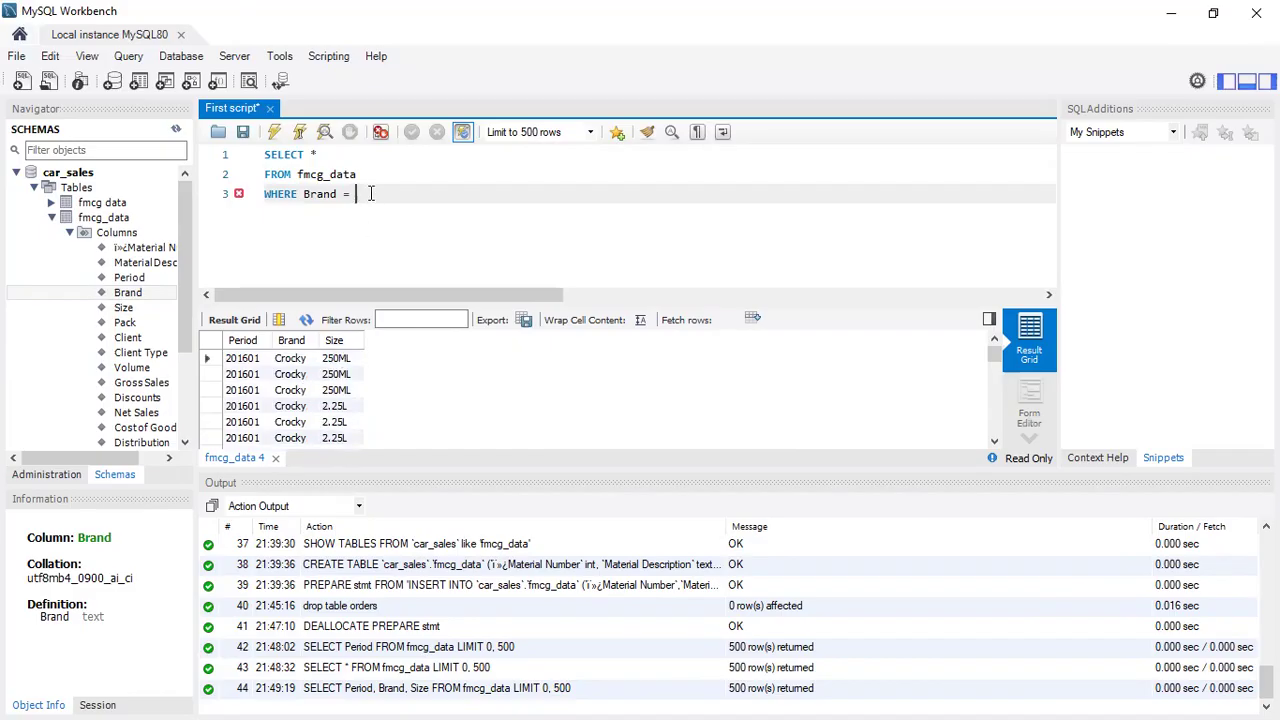
key("BackSpace")
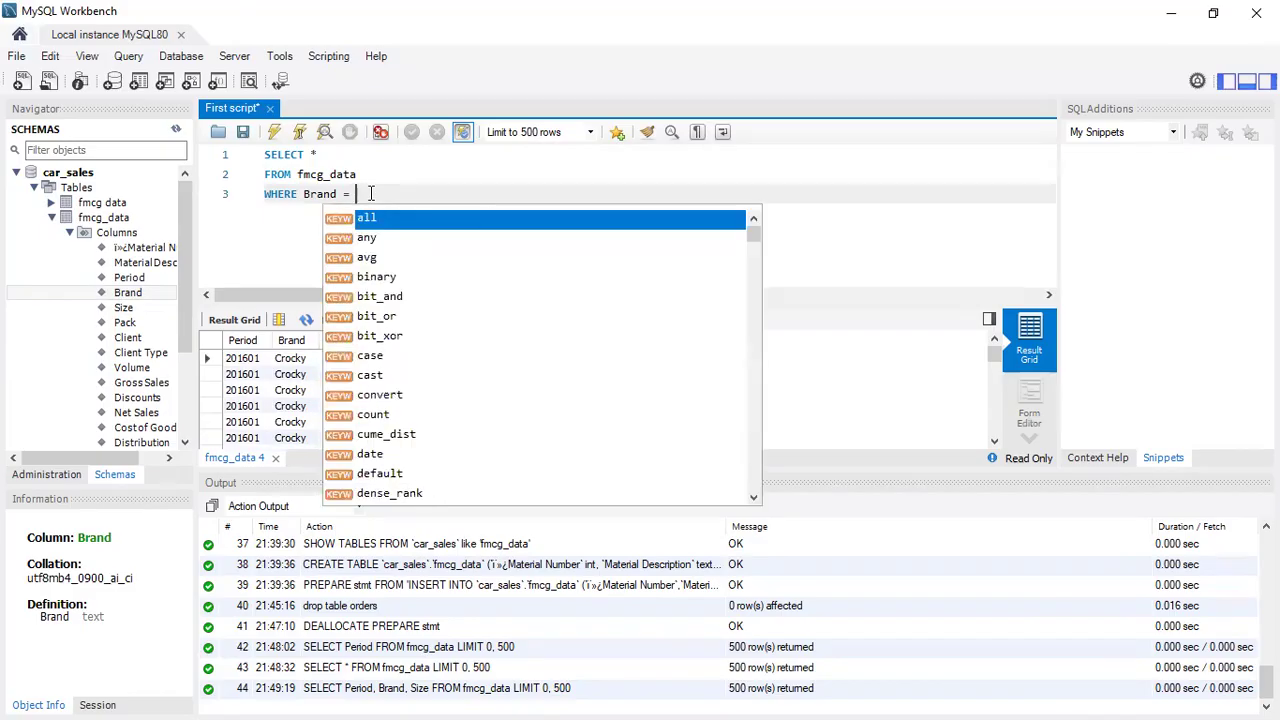
type("c")
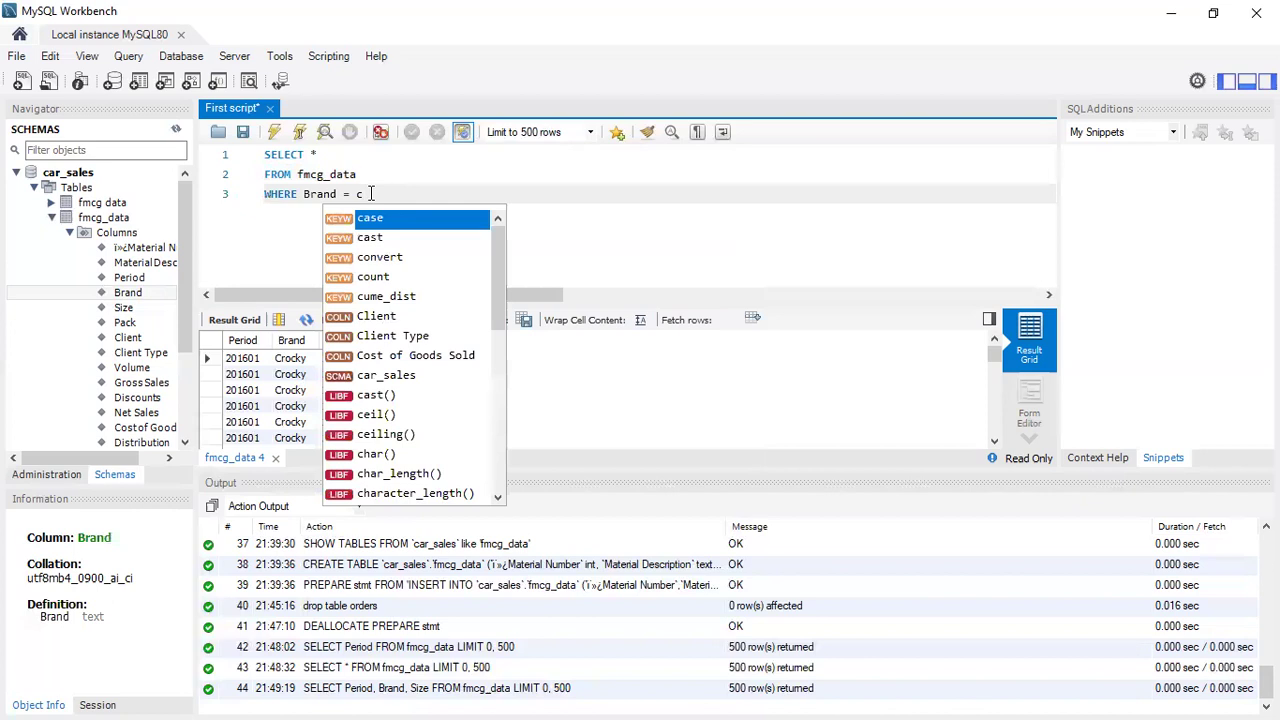
type("ROCK")
key("BackSpace")
key("BackSpace")
key("BackSpace")
key("BackSpace")
type("rocky")
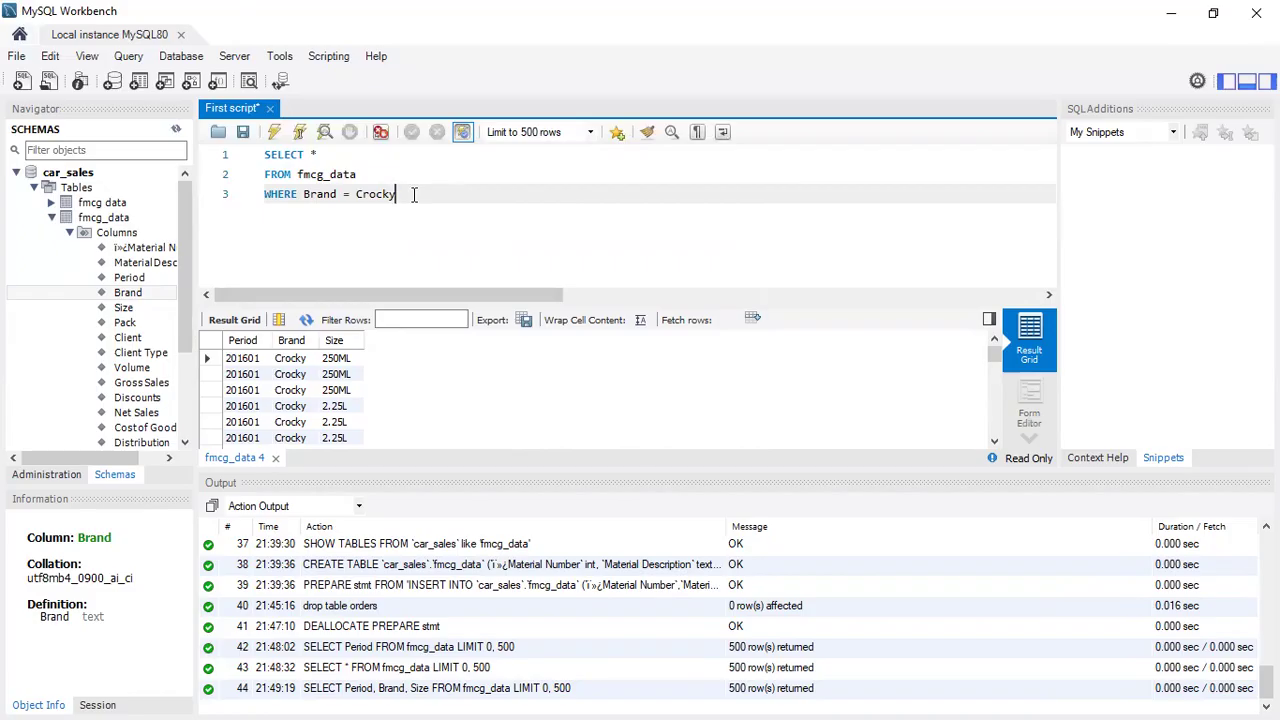
left_click_drag(397, 194, 263, 153)
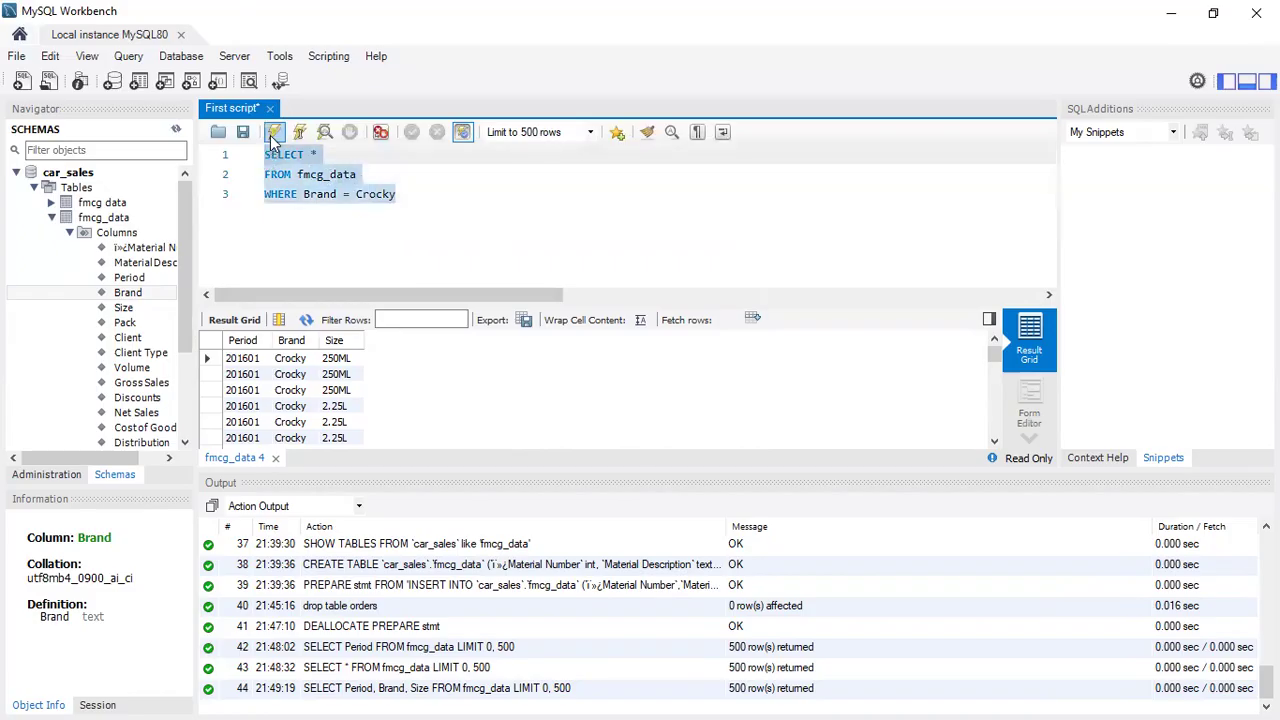
left_click(274, 134)
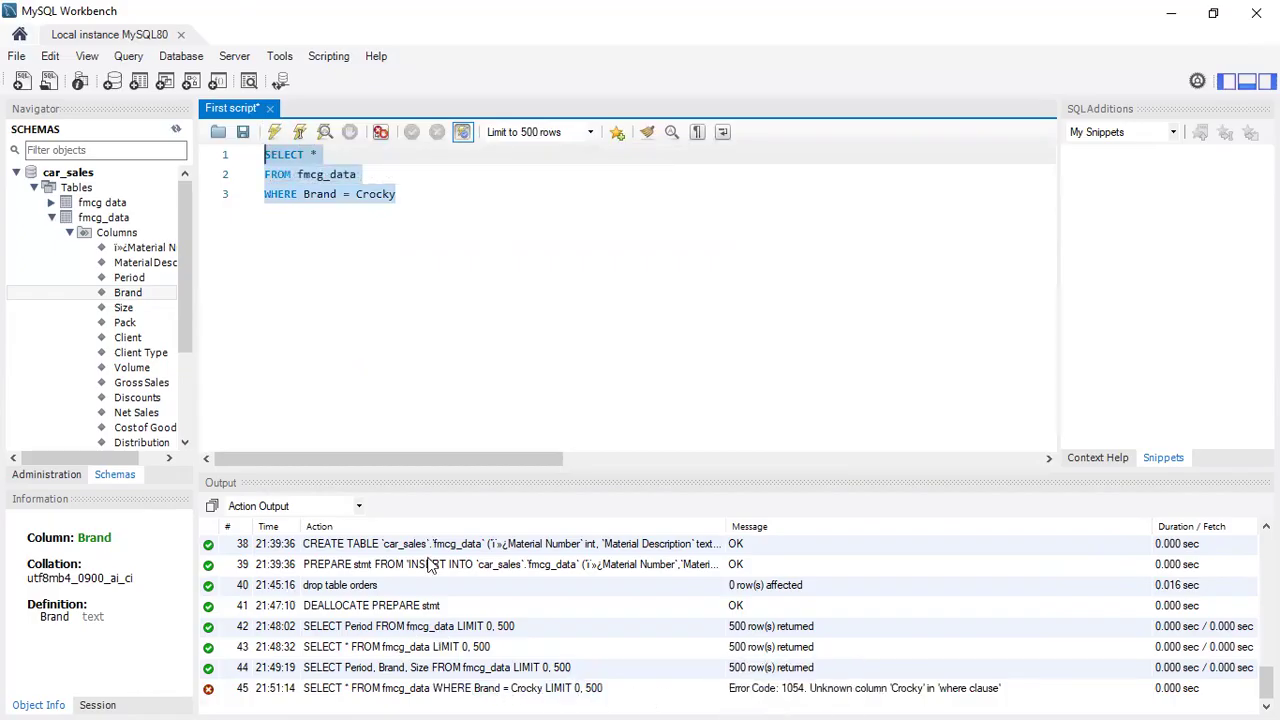
Step: Enclose Crocky in single quotes so the condition reads WHERE Brand = 'Crocky'
left_click(402, 193)
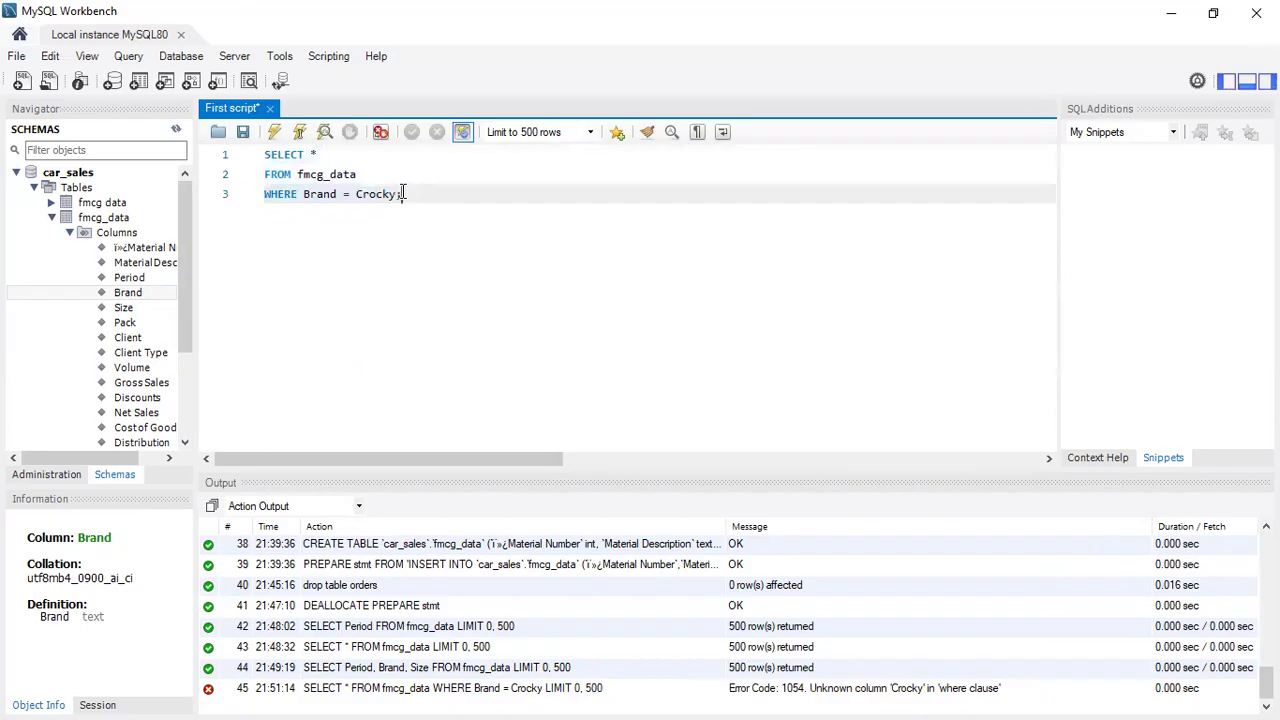
type("'")
left_click(357, 193)
type("'")
Step: Run only the SELECT * FROM fmcg_data part without the WHERE line and look through the brands in the returned rows
left_click_drag(362, 174, 266, 156)
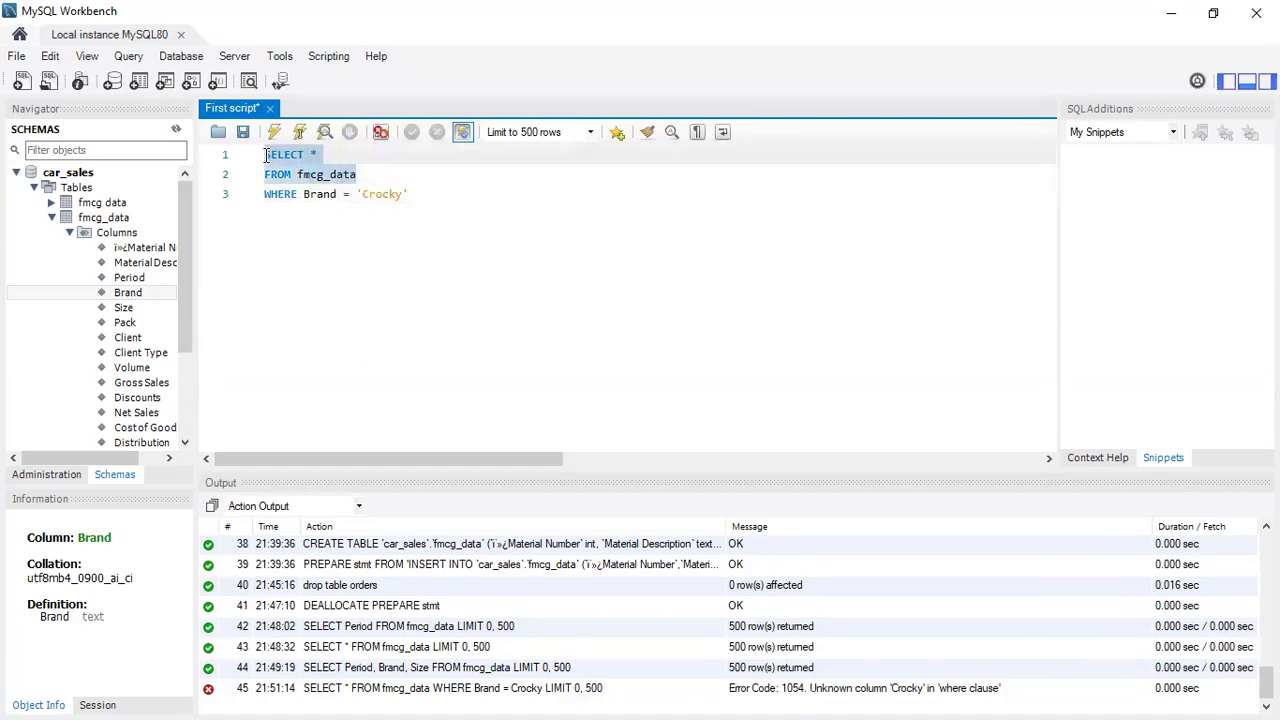
left_click(274, 132)
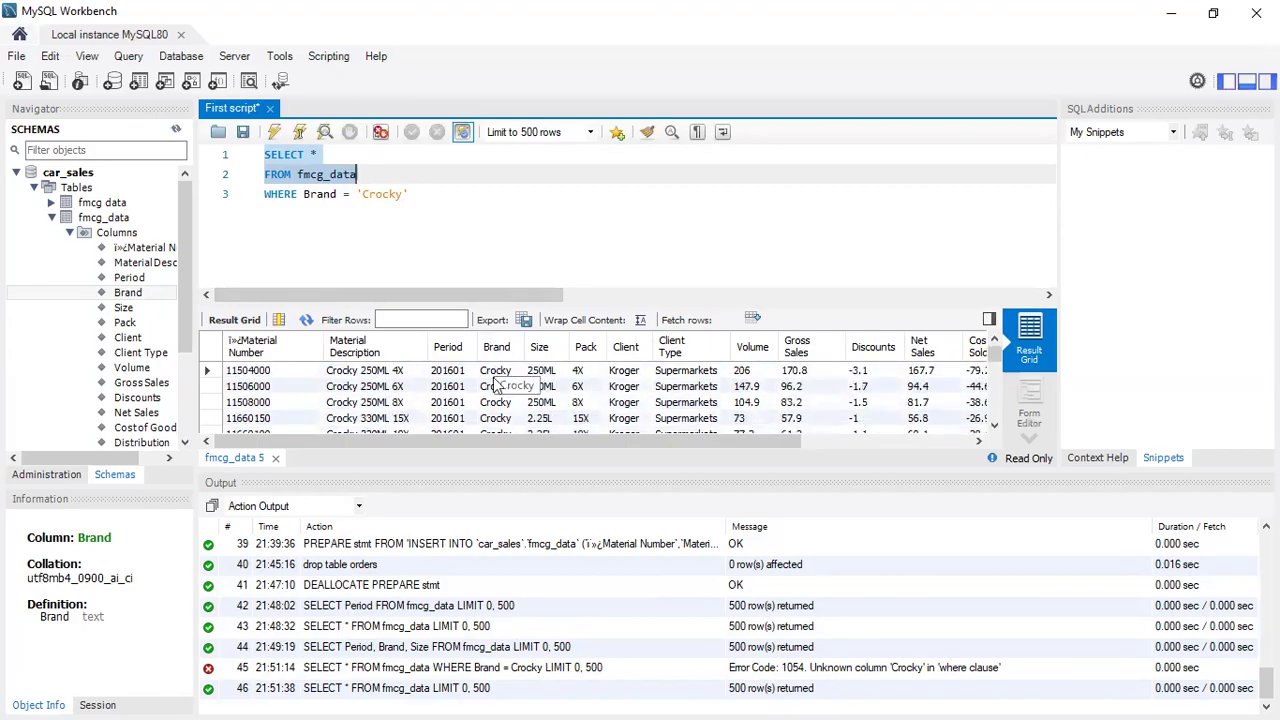
scroll(495, 388, "down", 3)
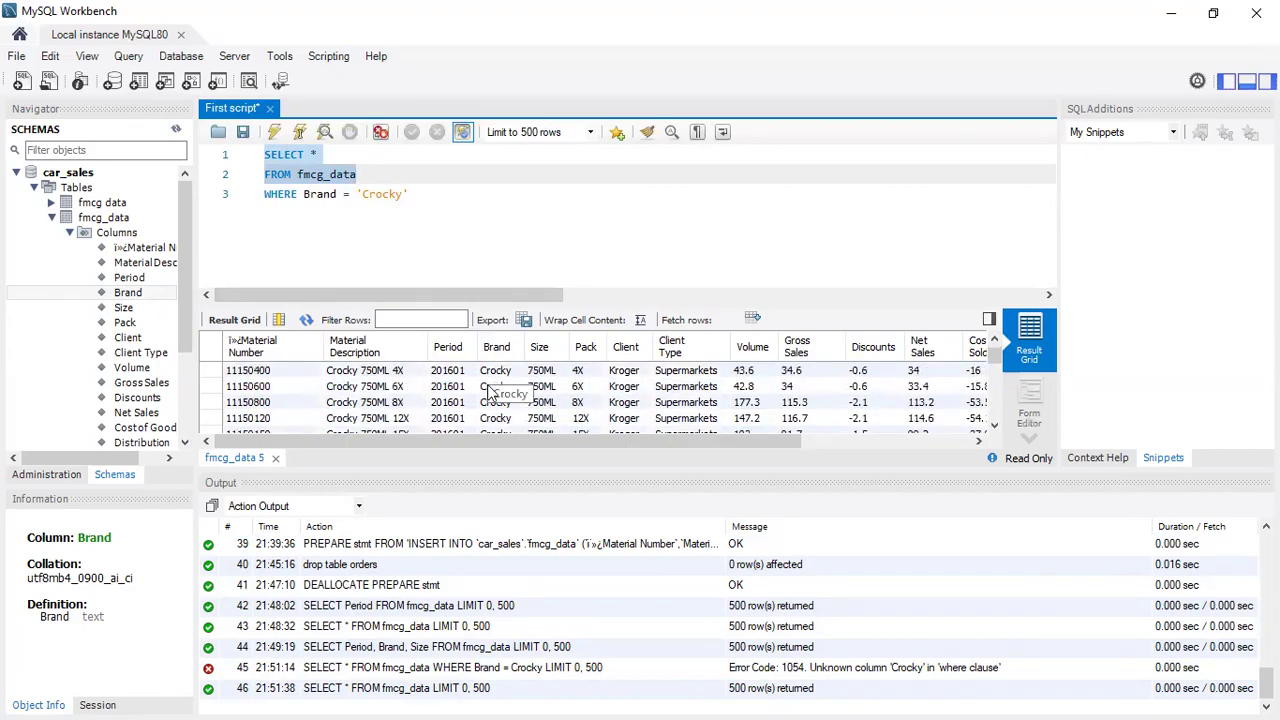
scroll(495, 395, "down", 5)
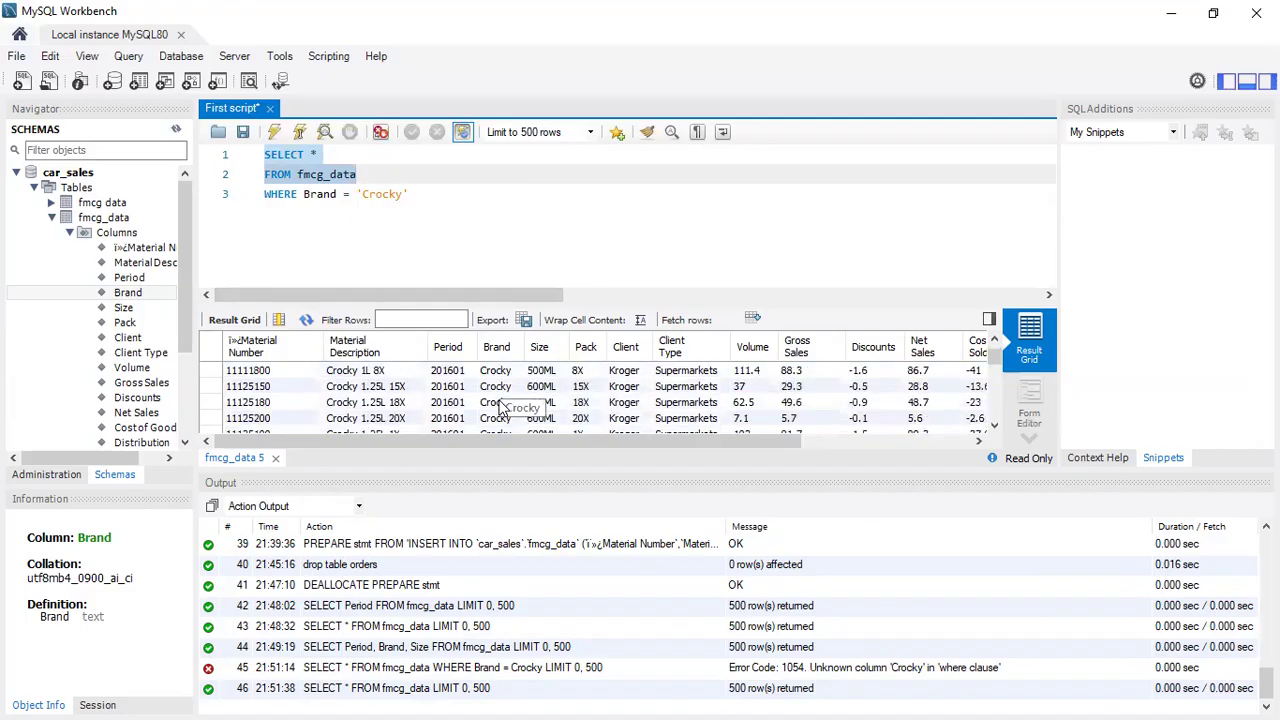
scroll(500, 395, "down", 10)
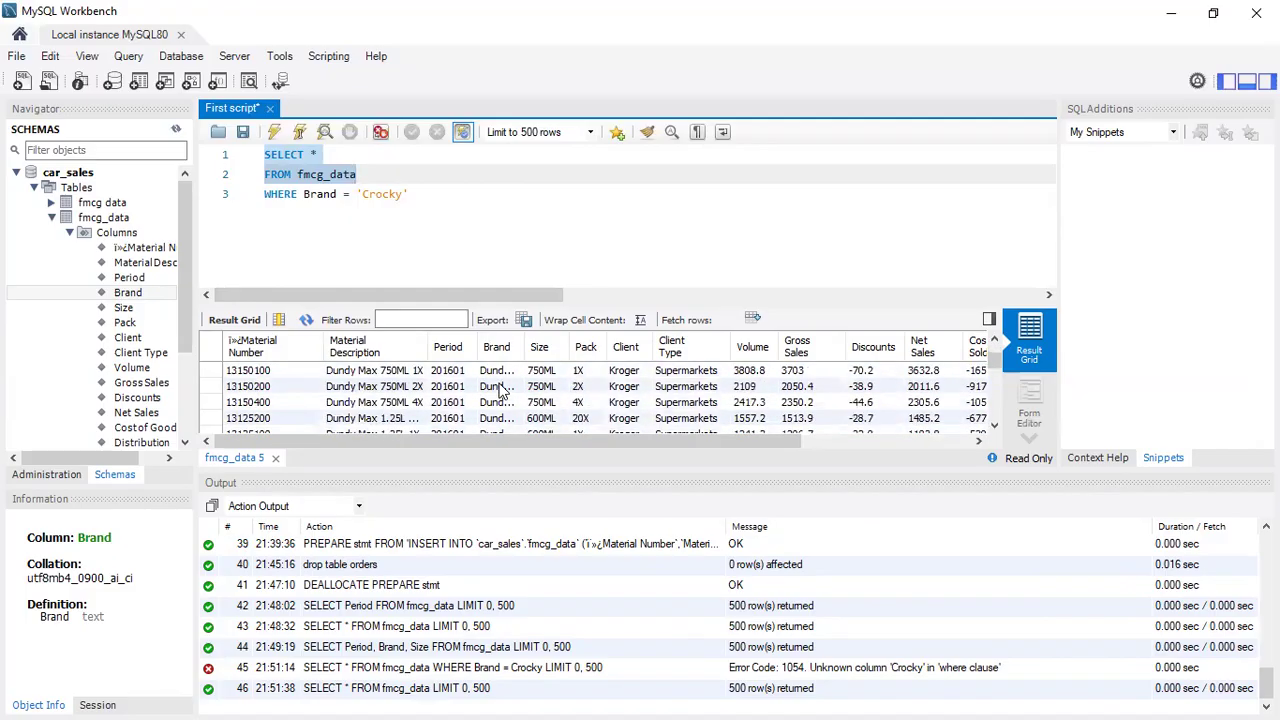
scroll(500, 395, "down", 5)
scroll(500, 398, "down", 3)
scroll(500, 395, "down", 10)
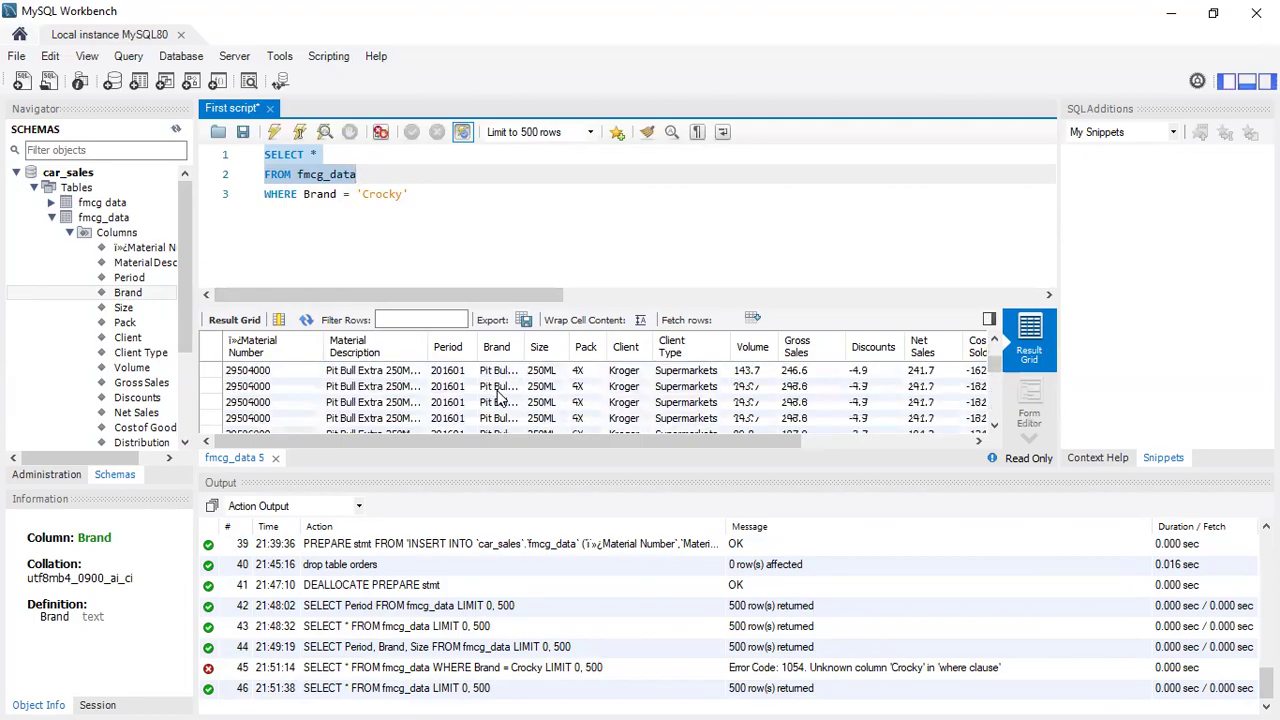
Step: Check the remaining brands in the unfiltered rows and run the whole query including WHERE Brand = 'Crocky'
scroll(500, 392, "down", 4)
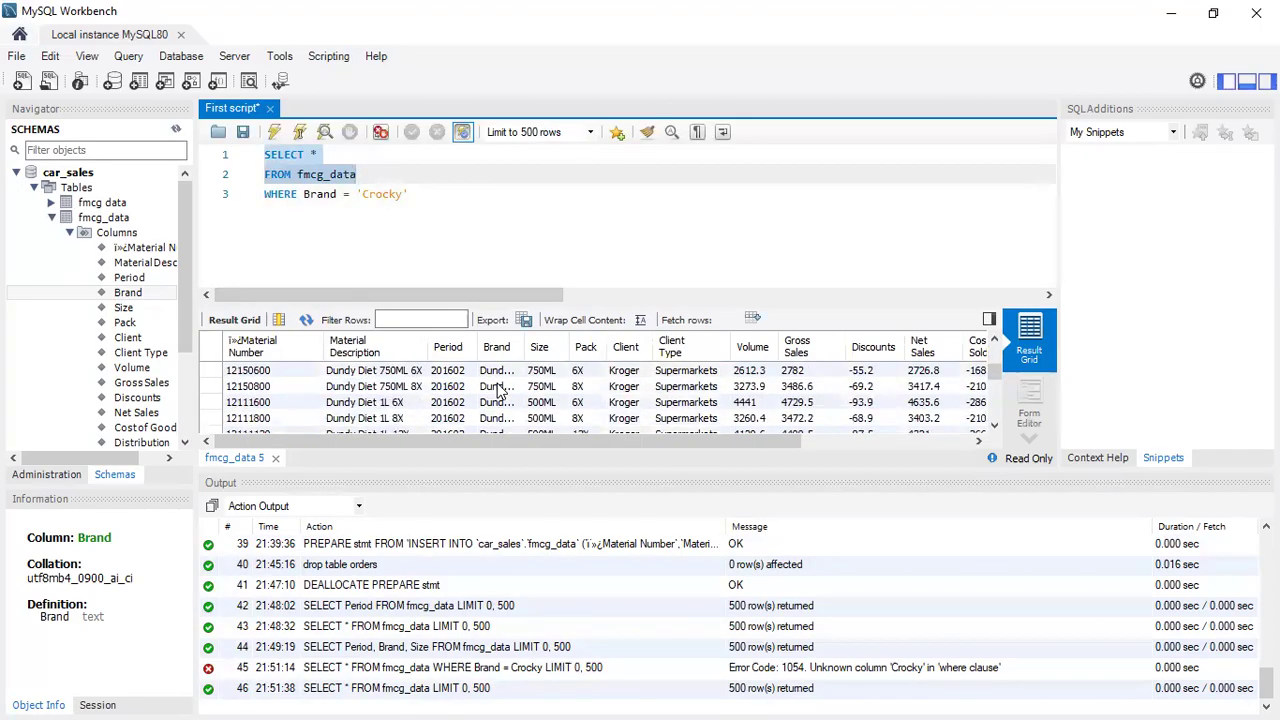
scroll(498, 394, "down", 6)
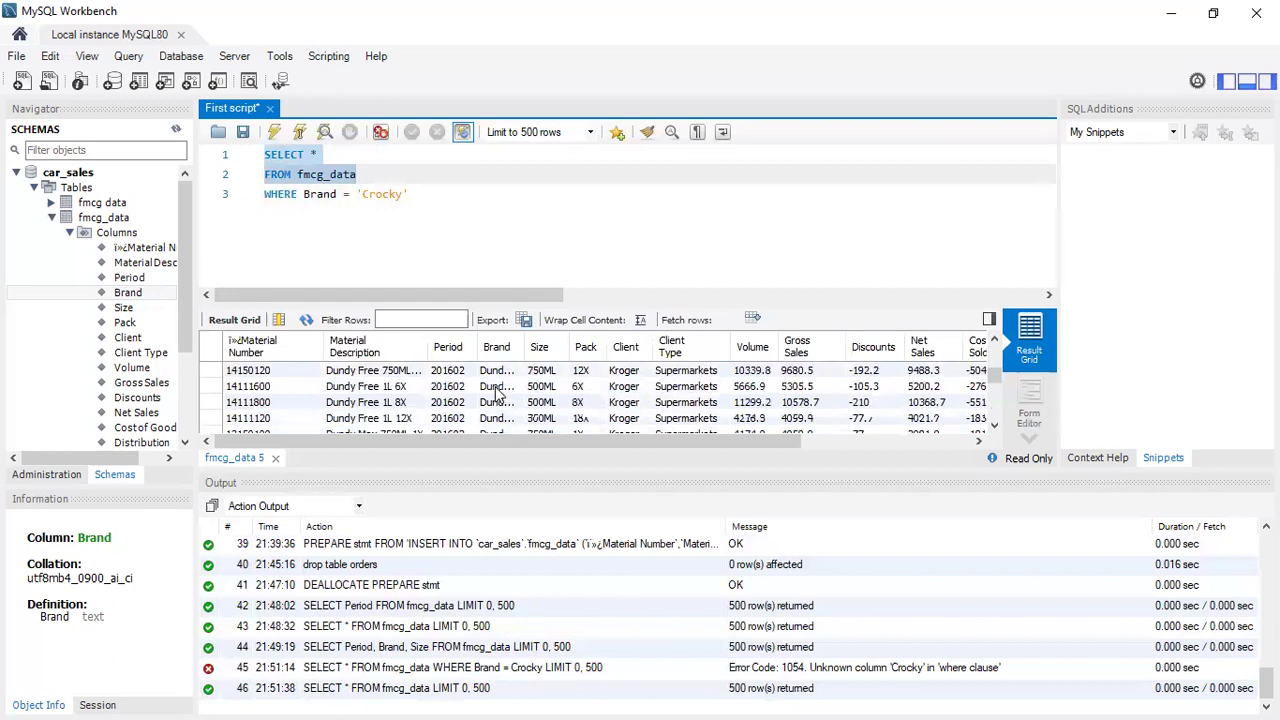
scroll(500, 395, "down", 5)
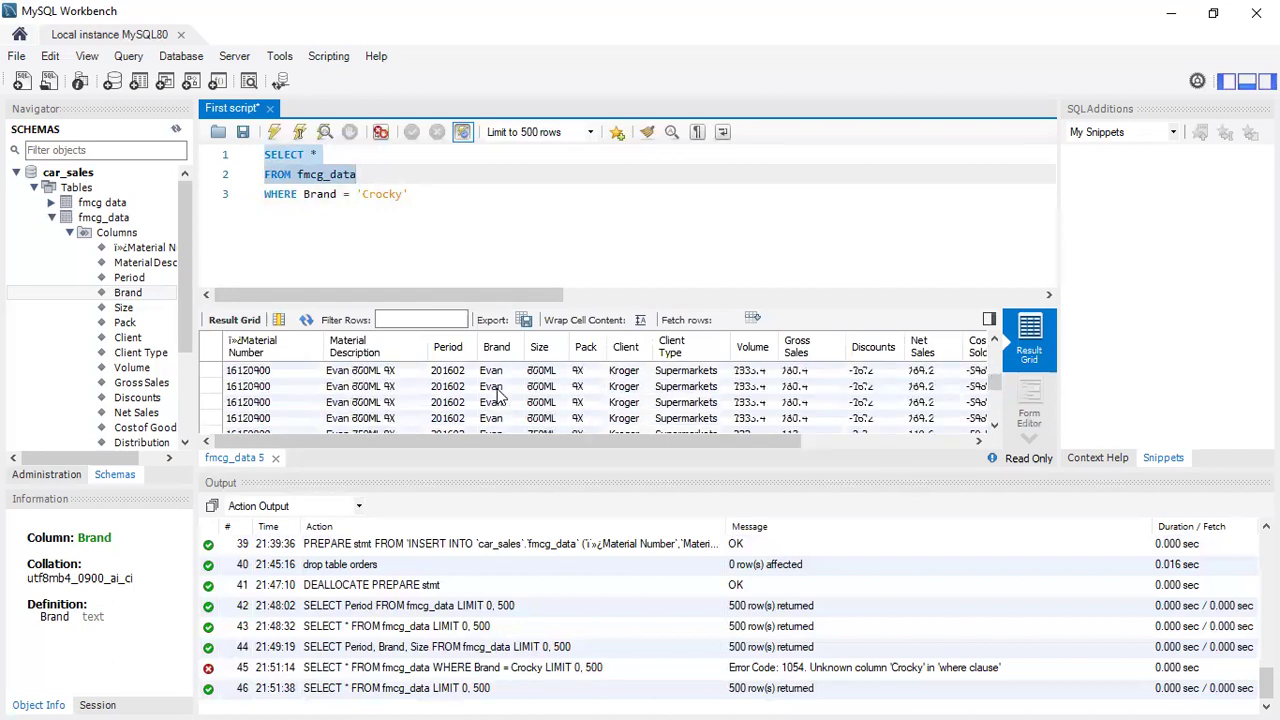
scroll(500, 395, "down", 5)
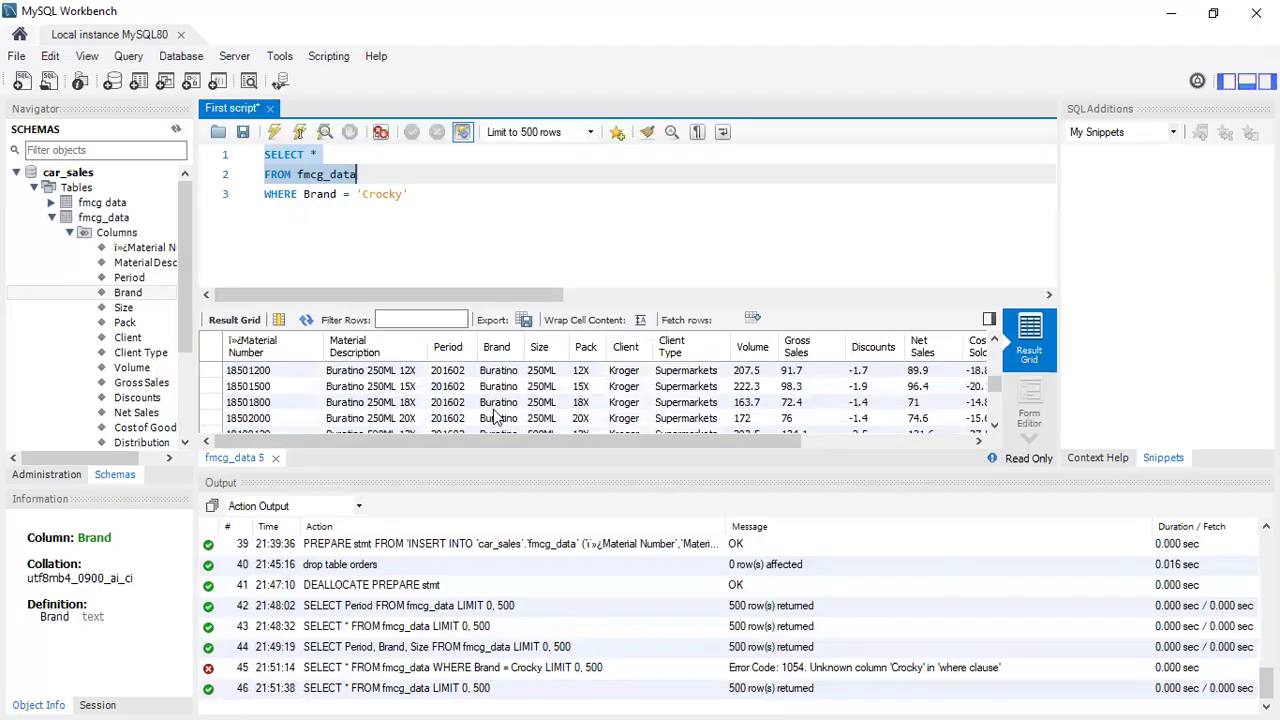
scroll(497, 417, "down", 4)
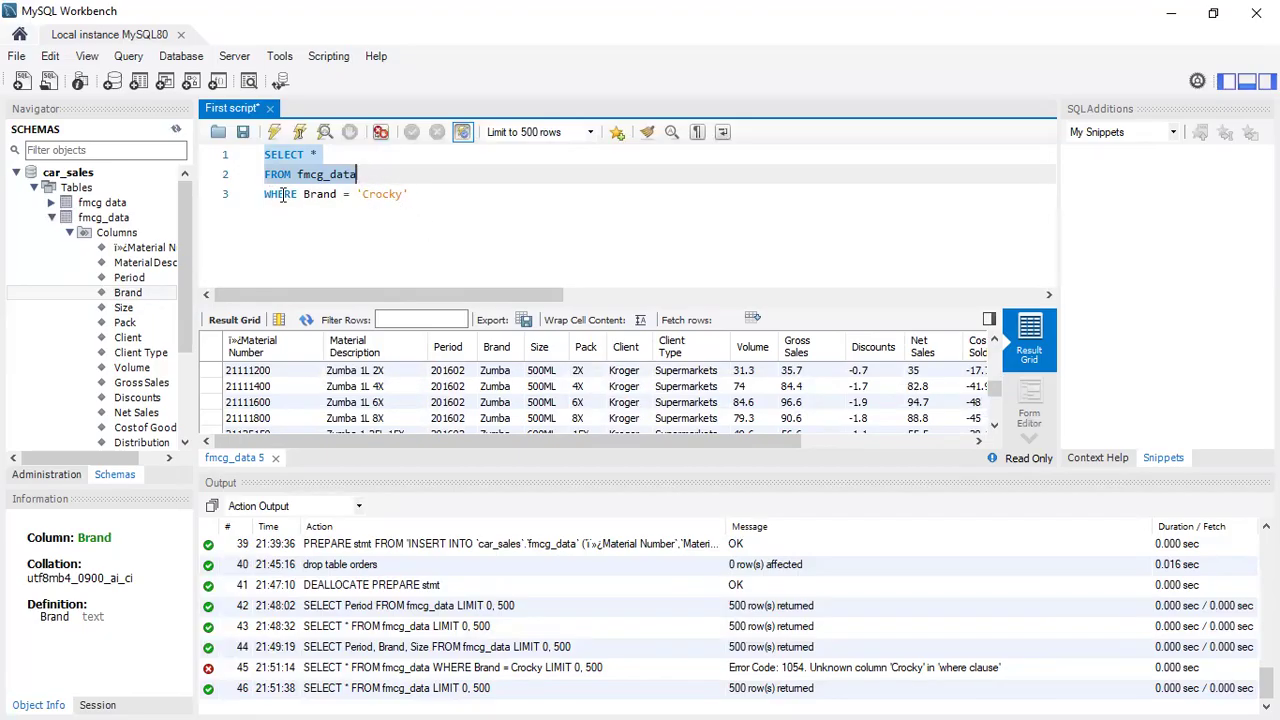
left_click(418, 194)
left_click_drag(418, 194, 264, 152)
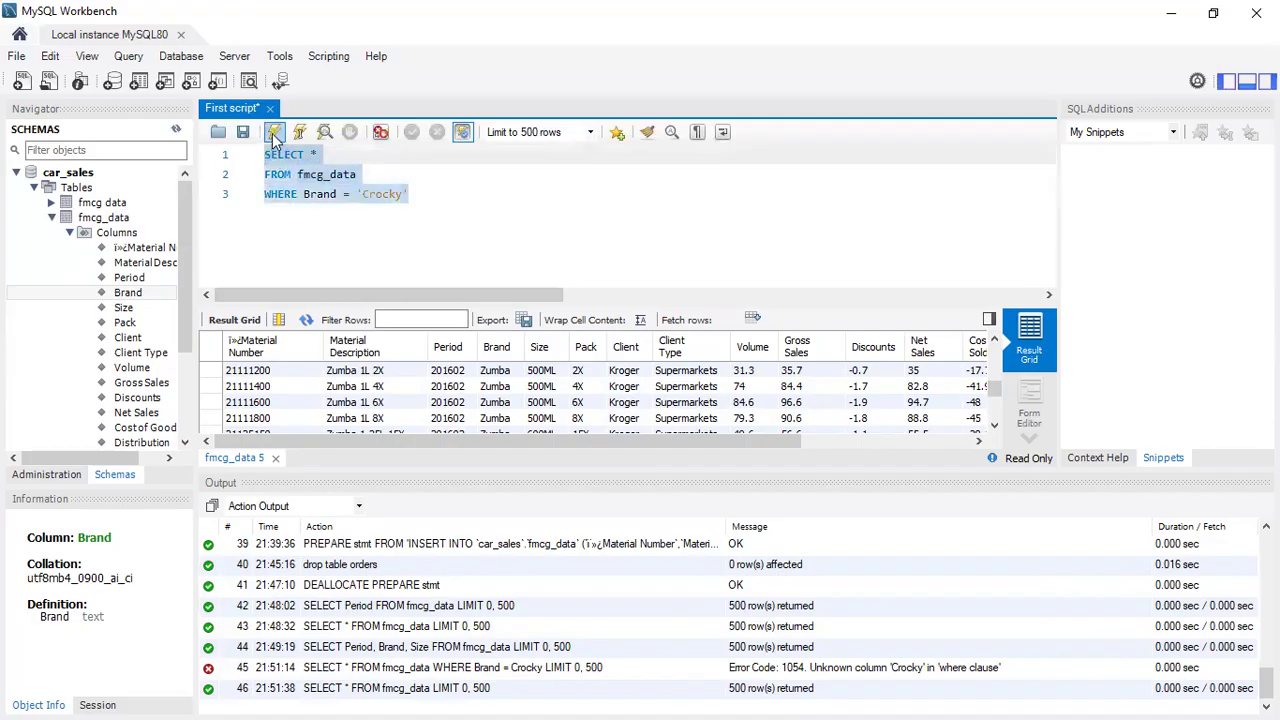
left_click(274, 133)
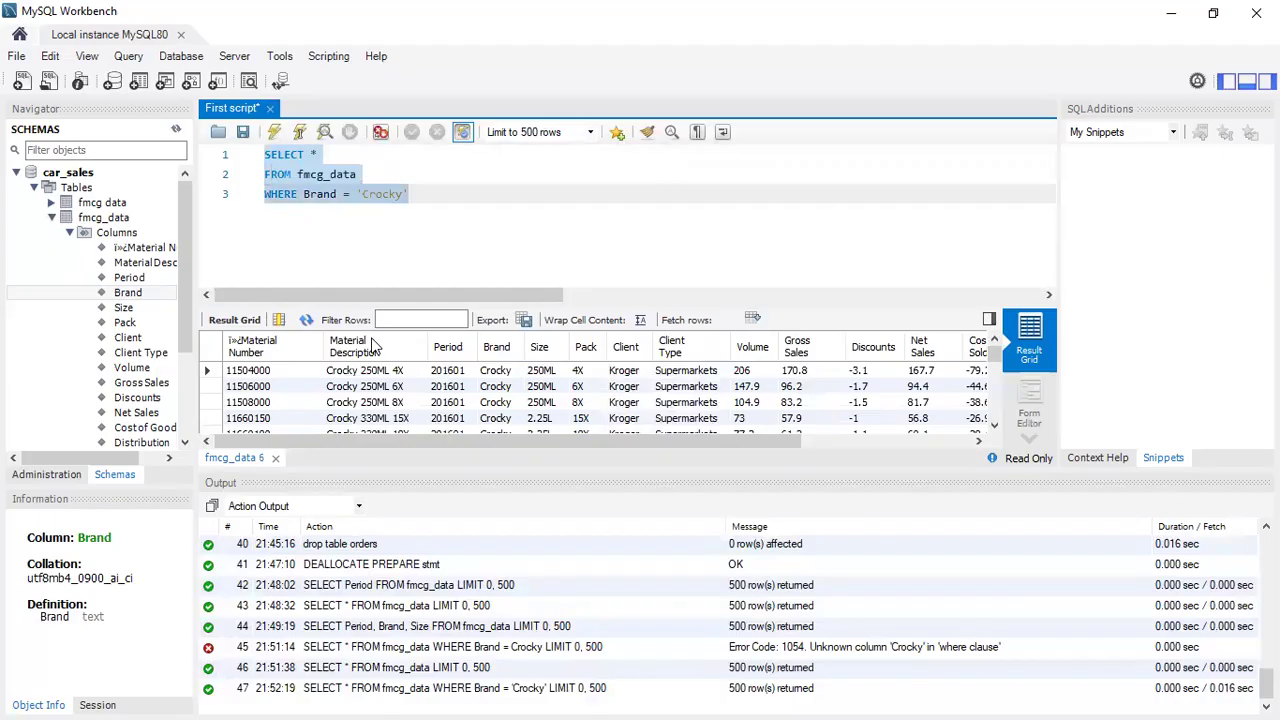
Step: Examine the Brand column throughout the rows returned by the Crocky filter
left_click(496, 346)
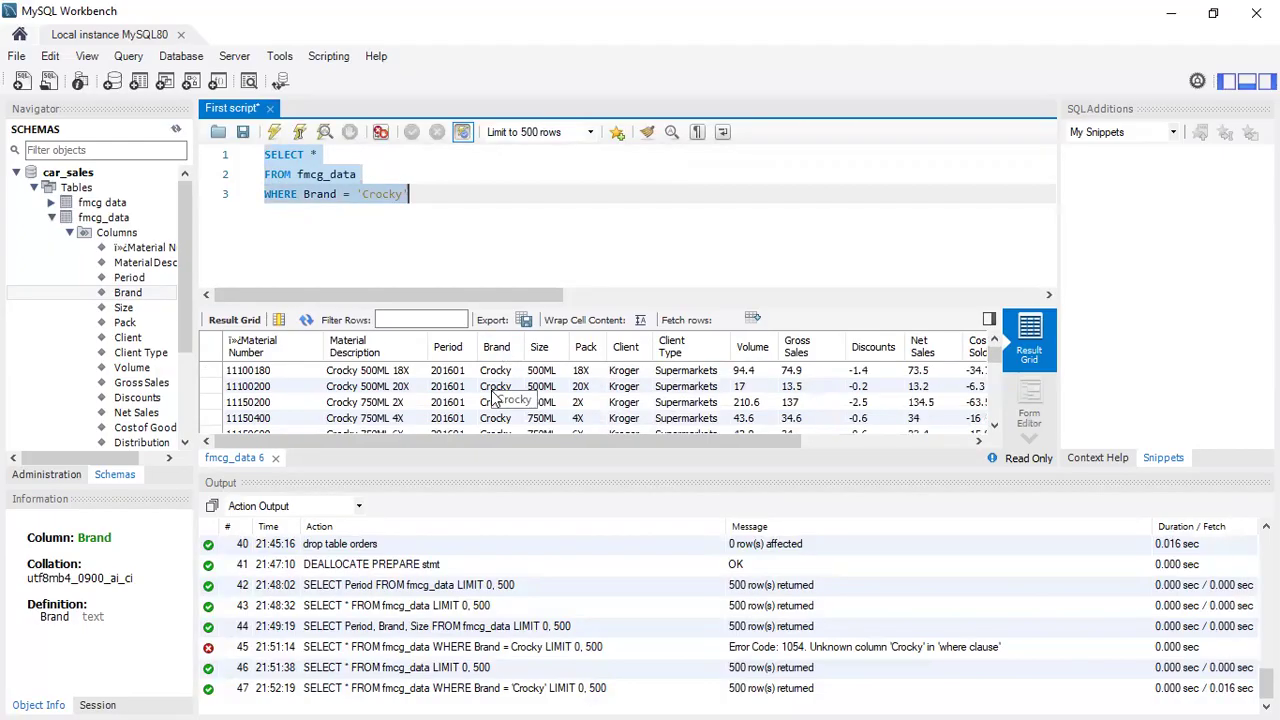
scroll(492, 392, "down", 10)
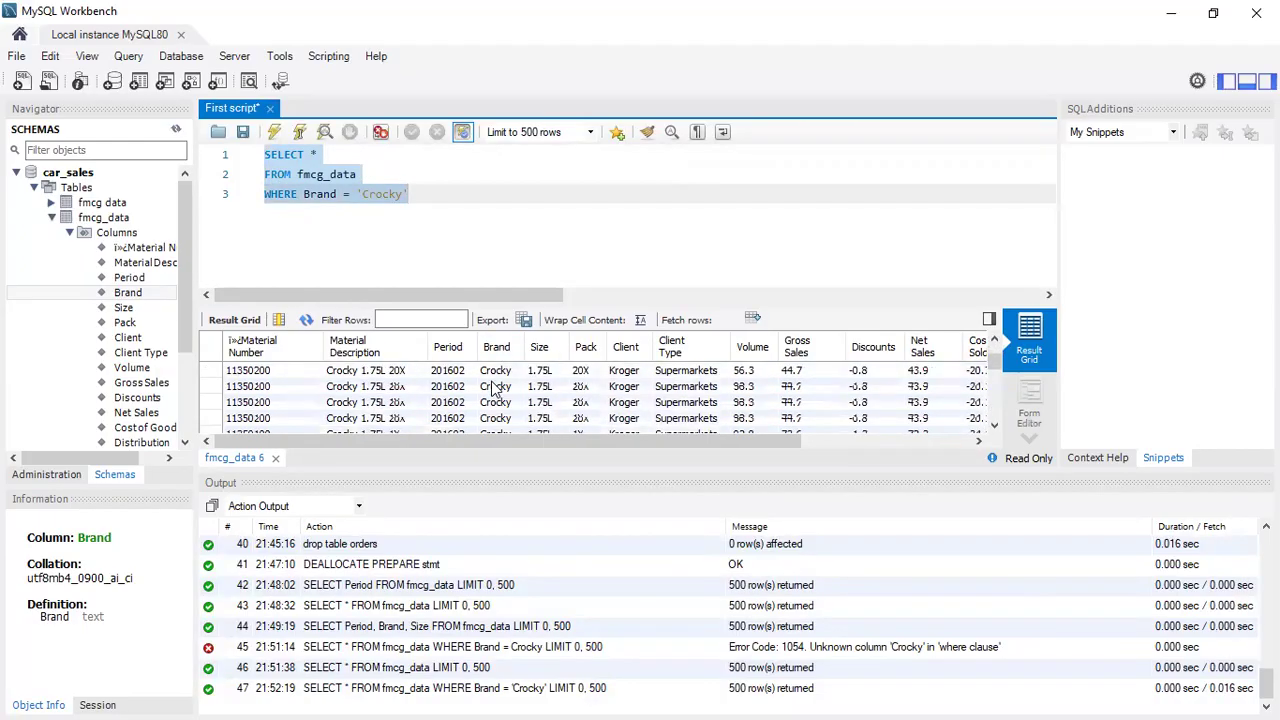
scroll(492, 392, "down", 10)
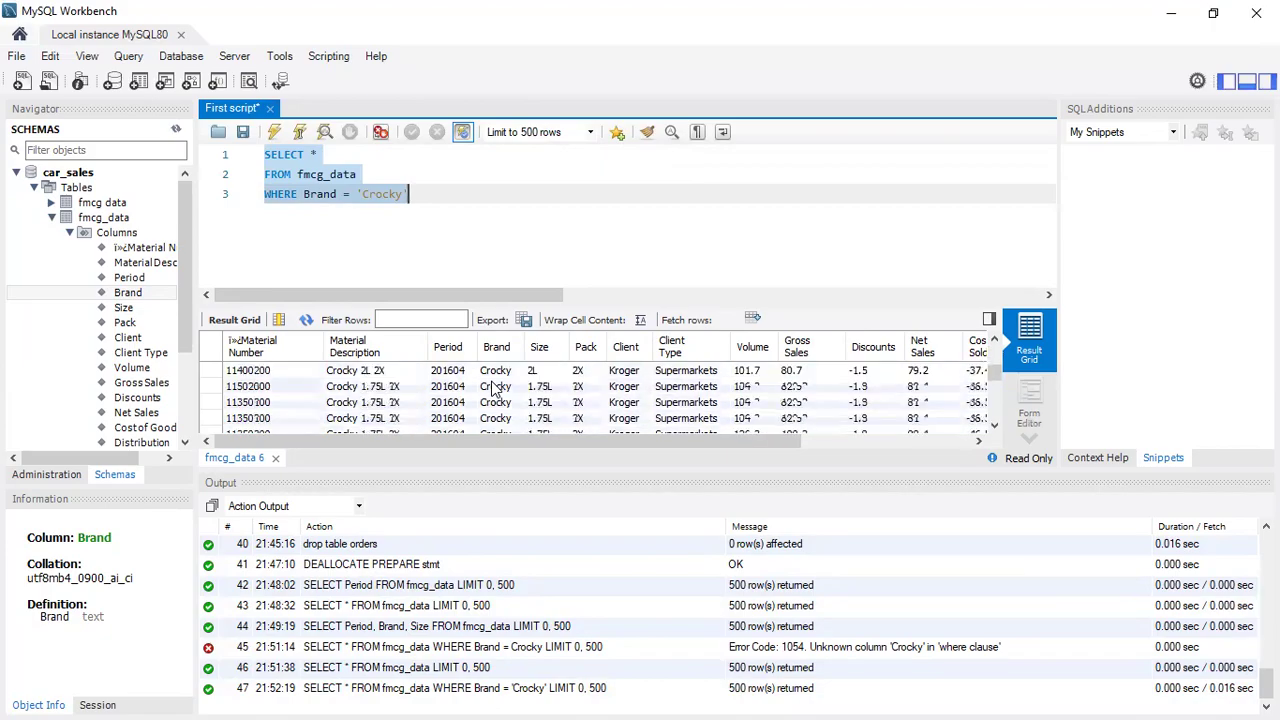
scroll(492, 392, "down", 10)
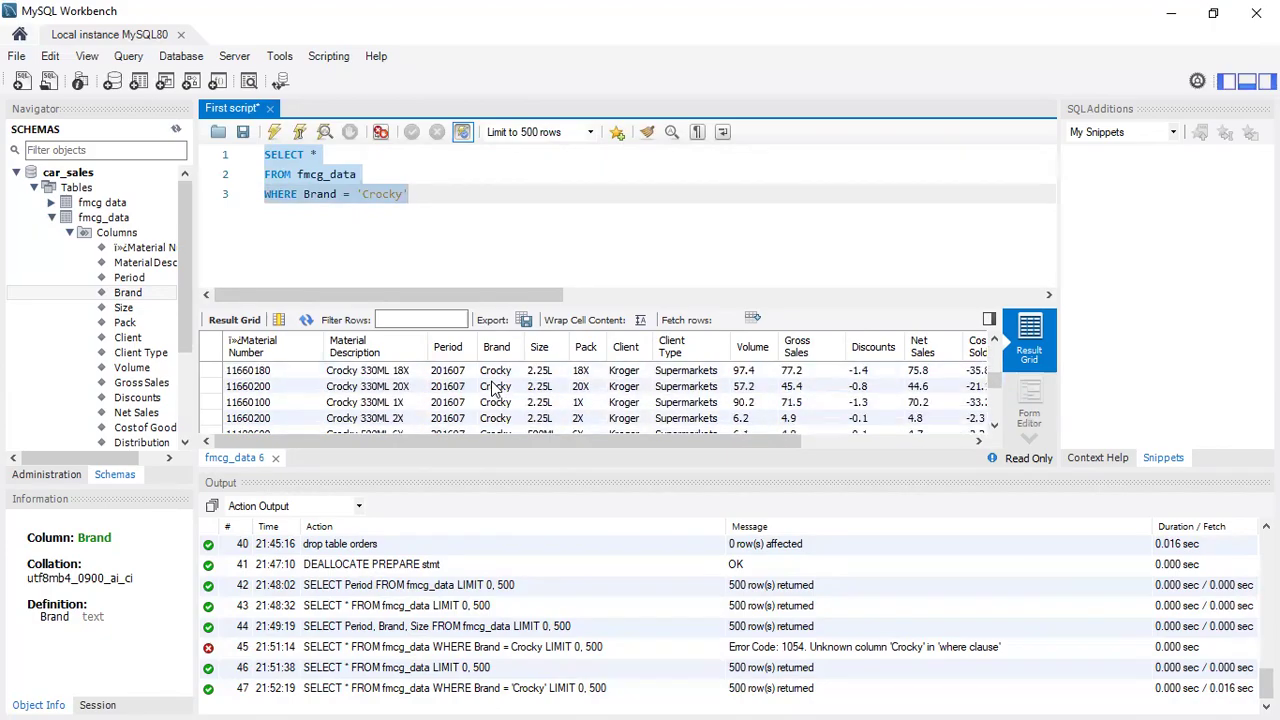
scroll(492, 392, "down", 10)
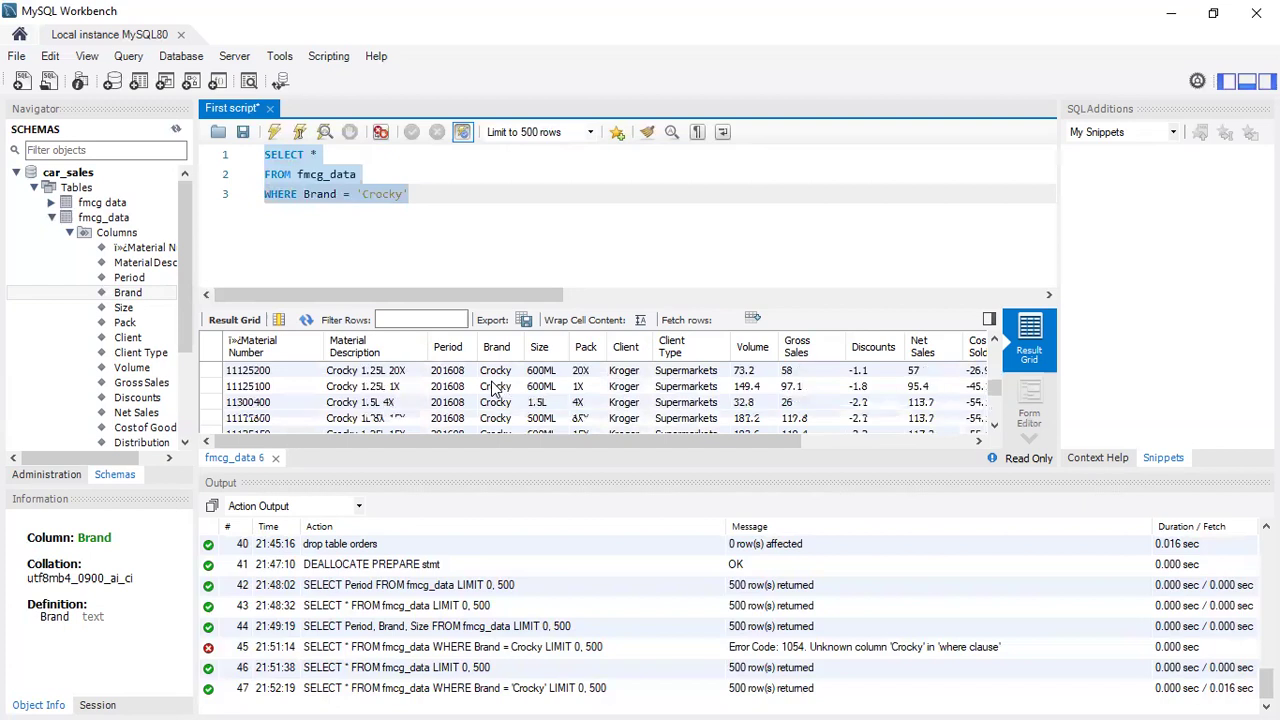
scroll(492, 392, "down", 10)
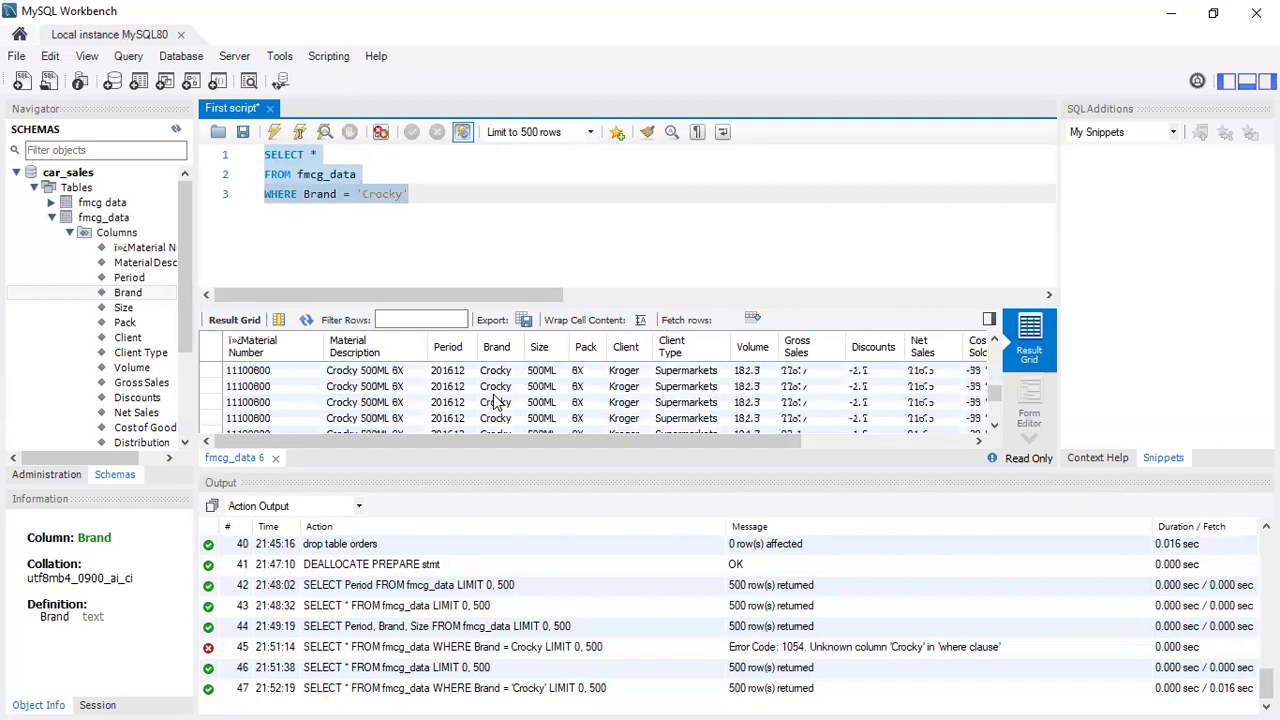
scroll(500, 395, "down", 6)
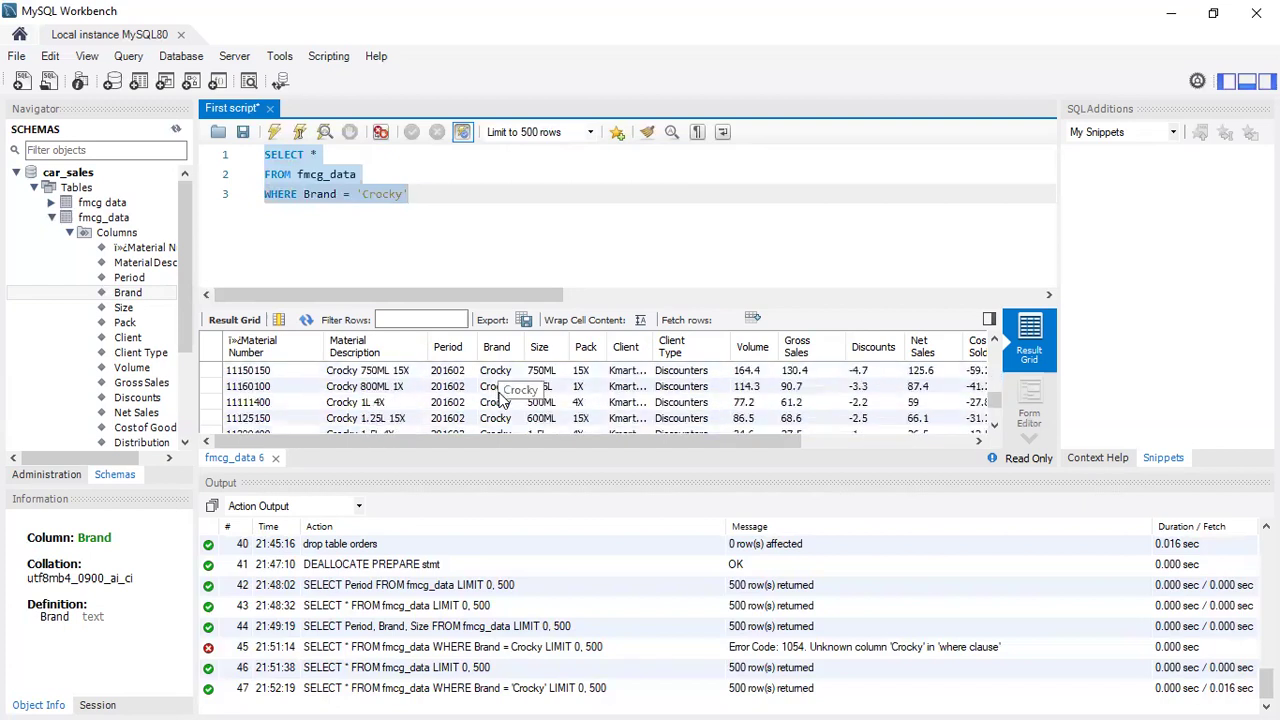
scroll(503, 398, "down", 6)
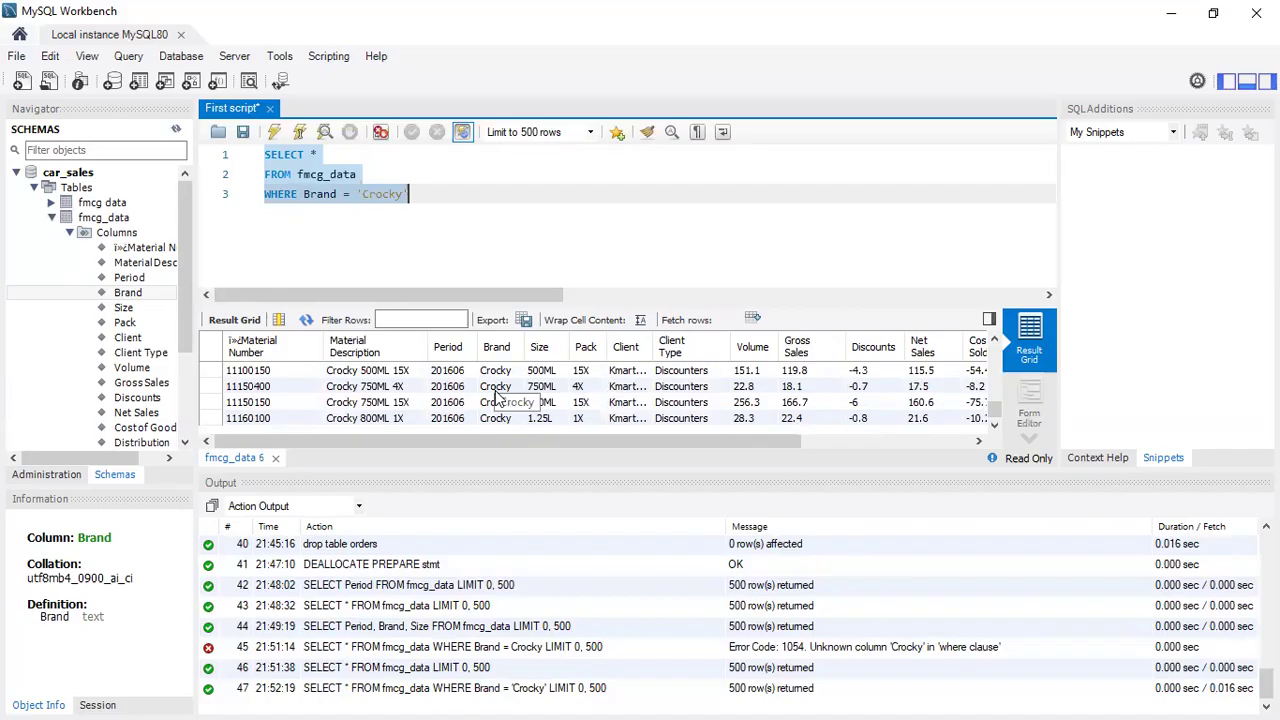
Step: Replace Crocky with Pit Bull in the condition so it reads WHERE Brand = 'Pit Bull' and run the whole query
left_click(400, 195)
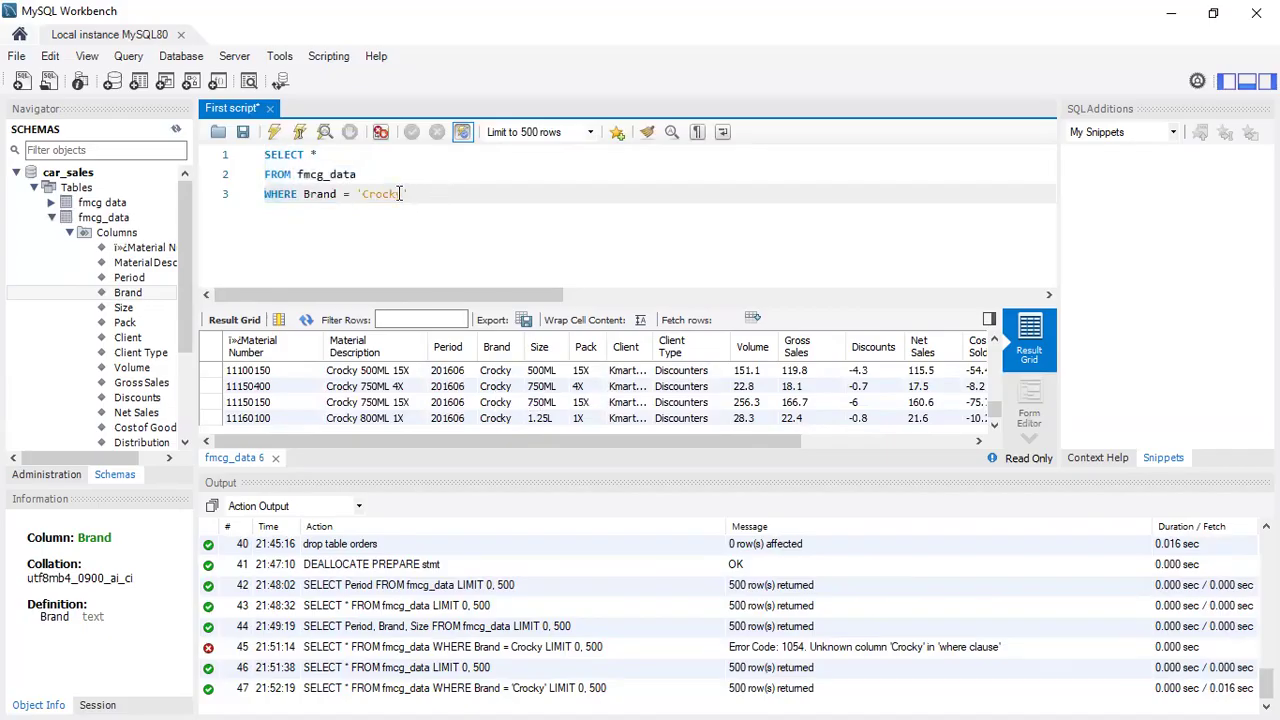
key("BackSpace")
key("BackSpace")
key("BackSpace")
key("BackSpace")
key("BackSpace")
key("BackSpace")
type("Pit Bull")
left_click_drag(444, 200, 258, 138)
left_click(272, 133)
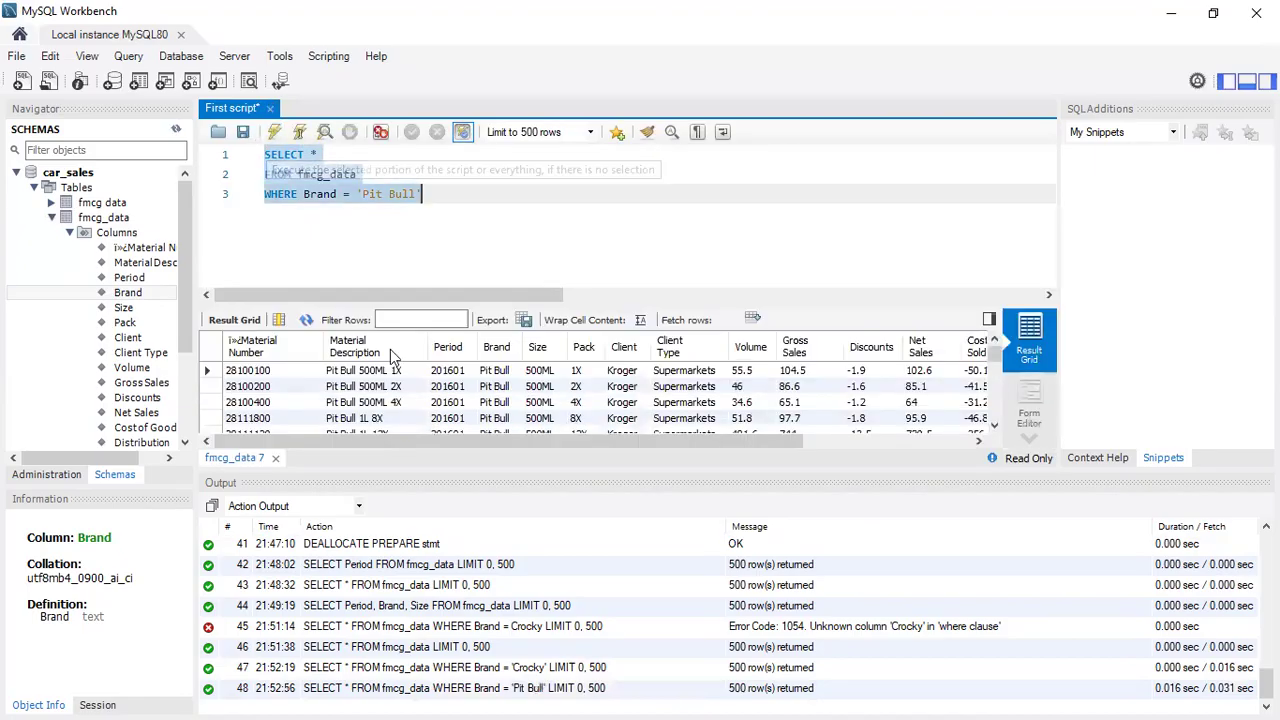
Step: Examine the rows returned for the Pit Bull brand, including the Volume, Gross Sales and Net Sales columns
scroll(390, 349, "down", 10)
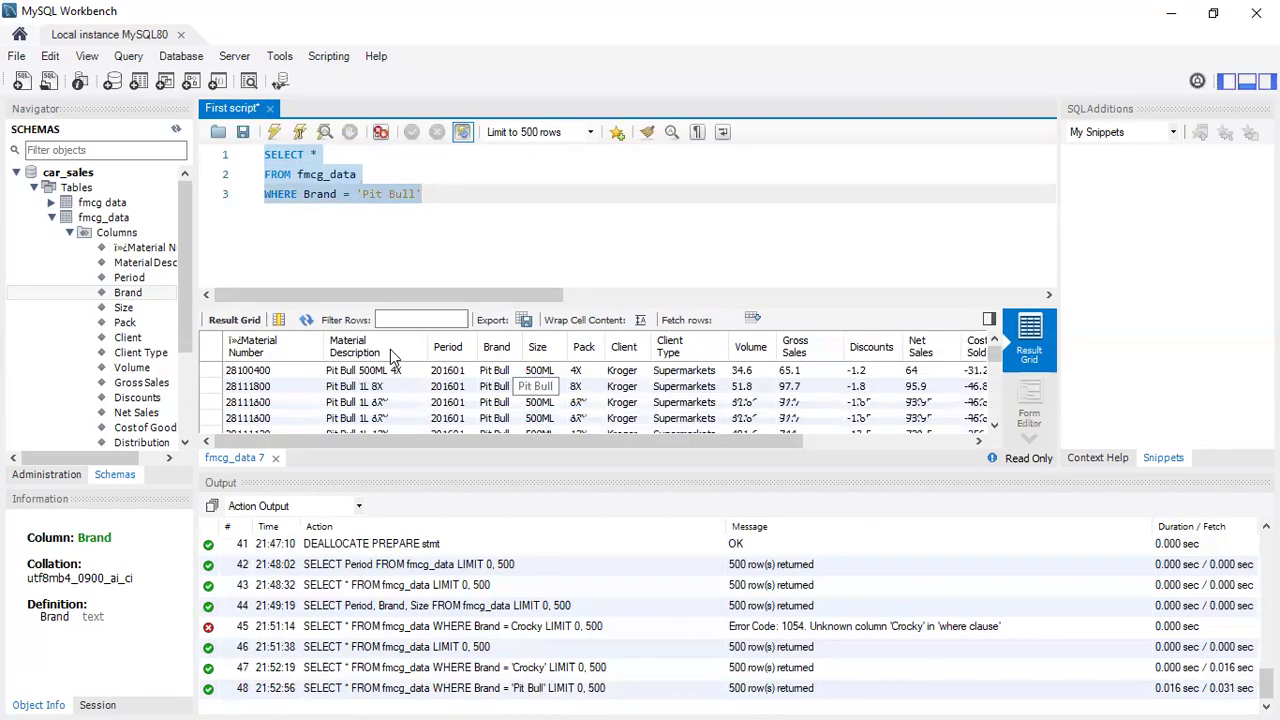
scroll(390, 349, "down", 10)
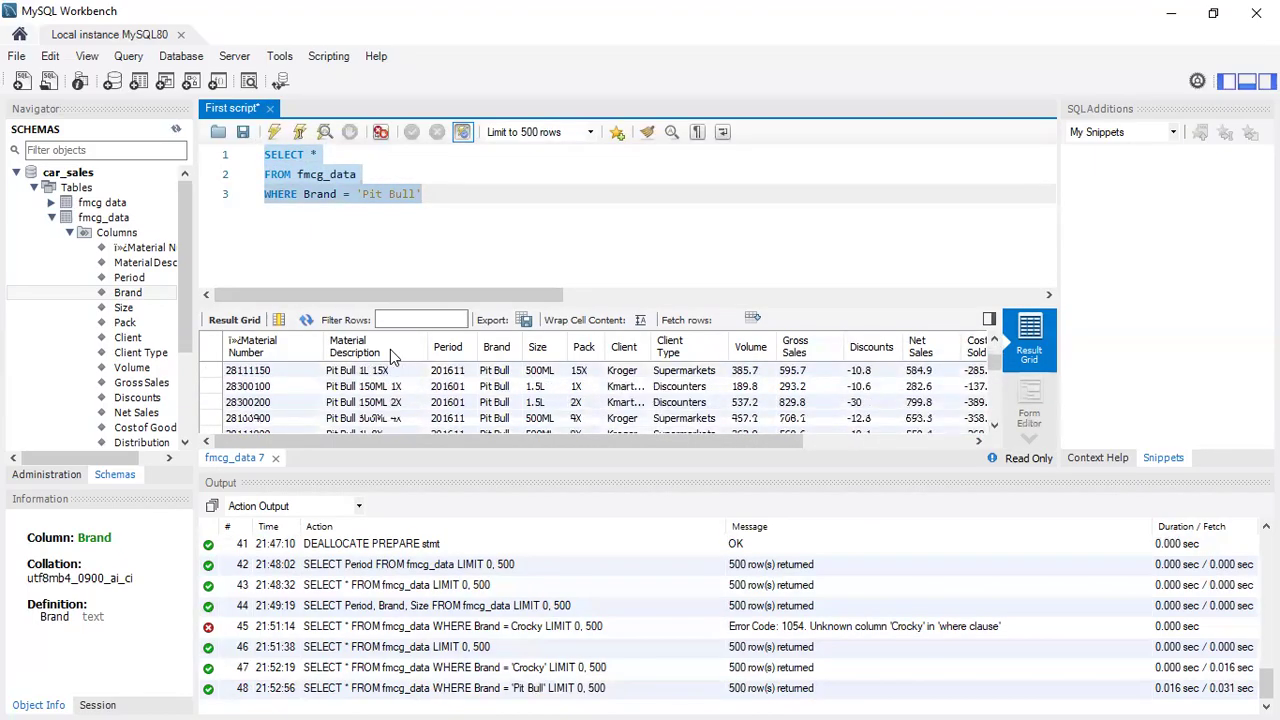
scroll(390, 357, "down", 10)
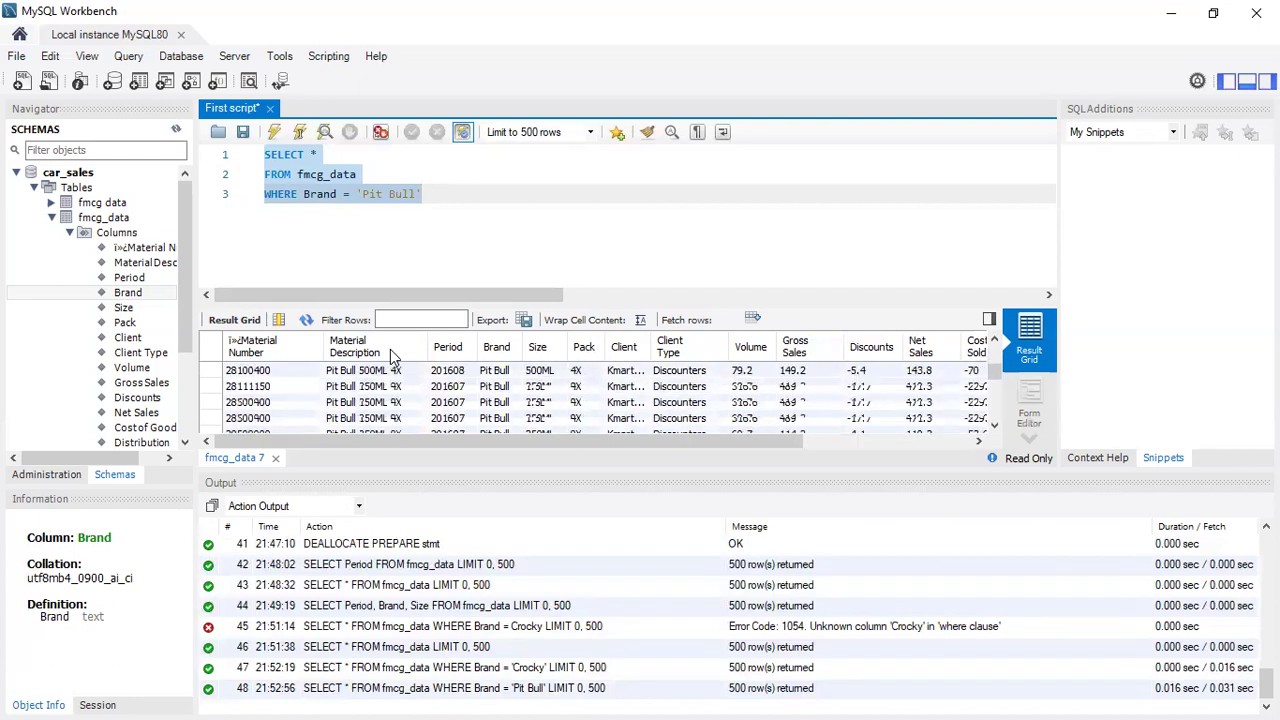
scroll(497, 400, "down", 5)
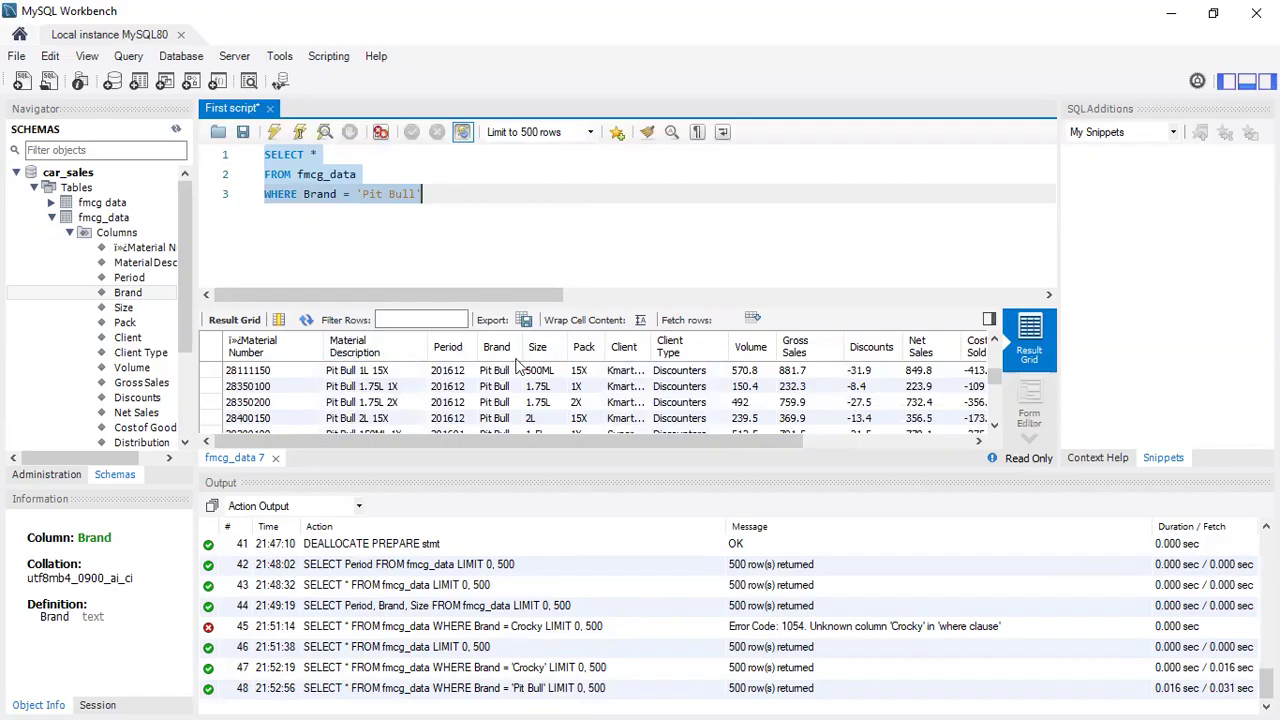
scroll(443, 365, "right", 5)
scroll(443, 365, "right", 3)
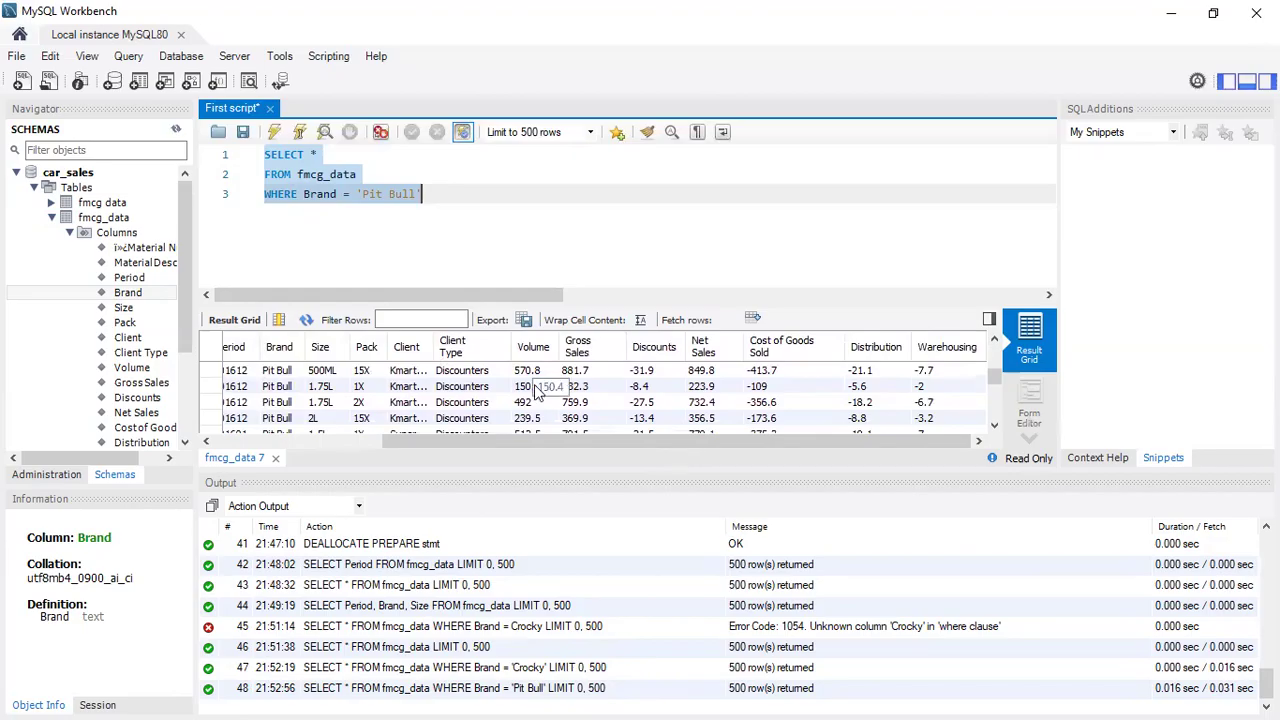
scroll(540, 392, "left", 5)
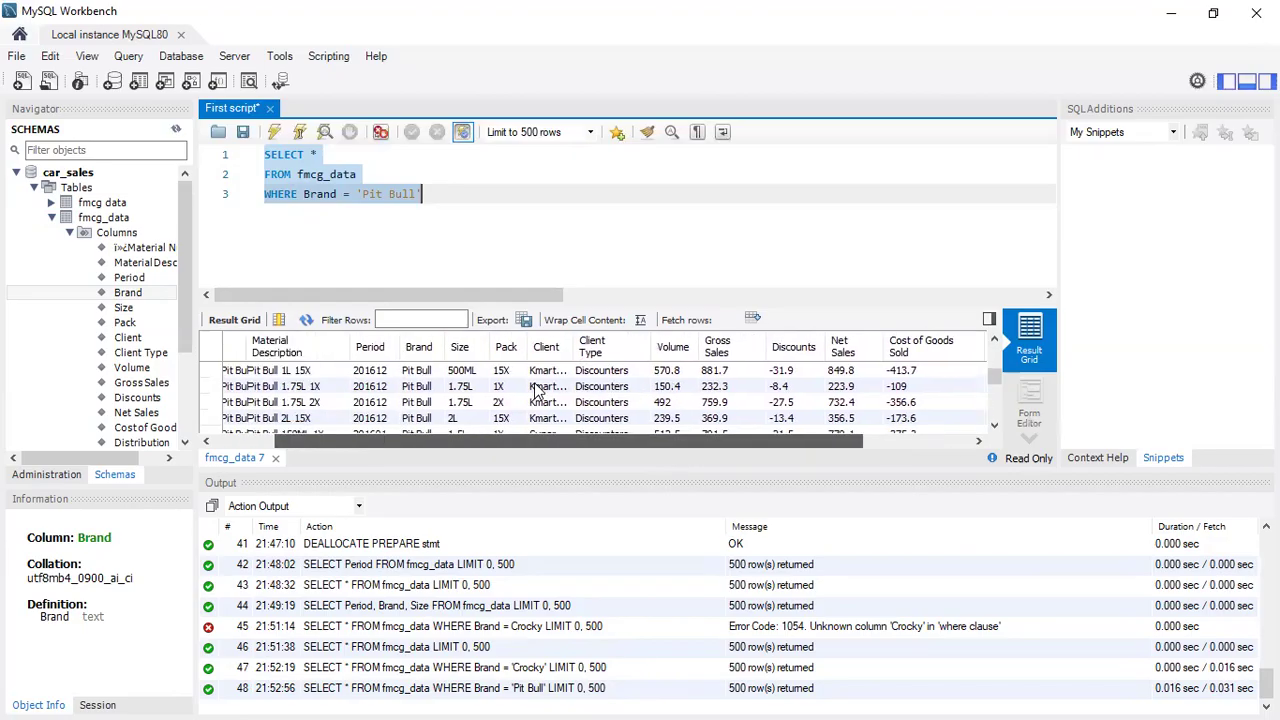
left_click(455, 193)
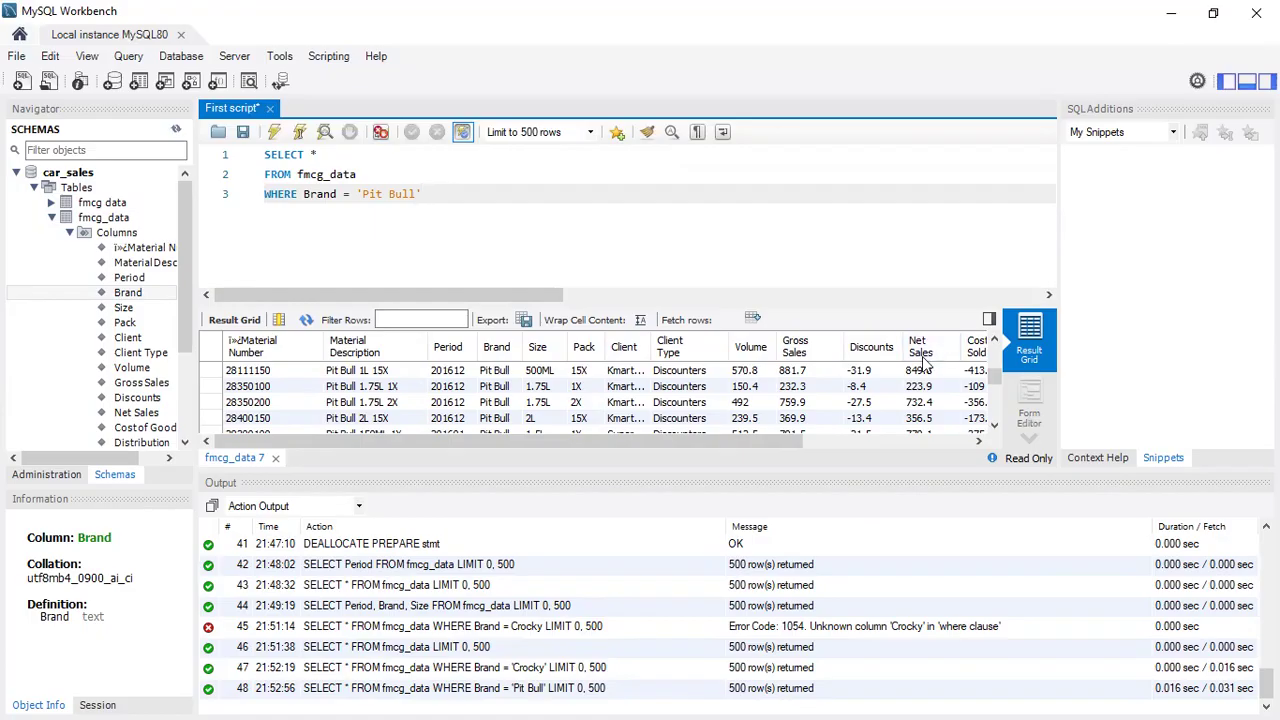
scroll(925, 365, "down", 8)
Step: Remove the WHERE condition from the query, run SELECT * FROM fmcg_data, and look over the brands and sales columns
left_click_drag(436, 194, 268, 157)
key("Delete")
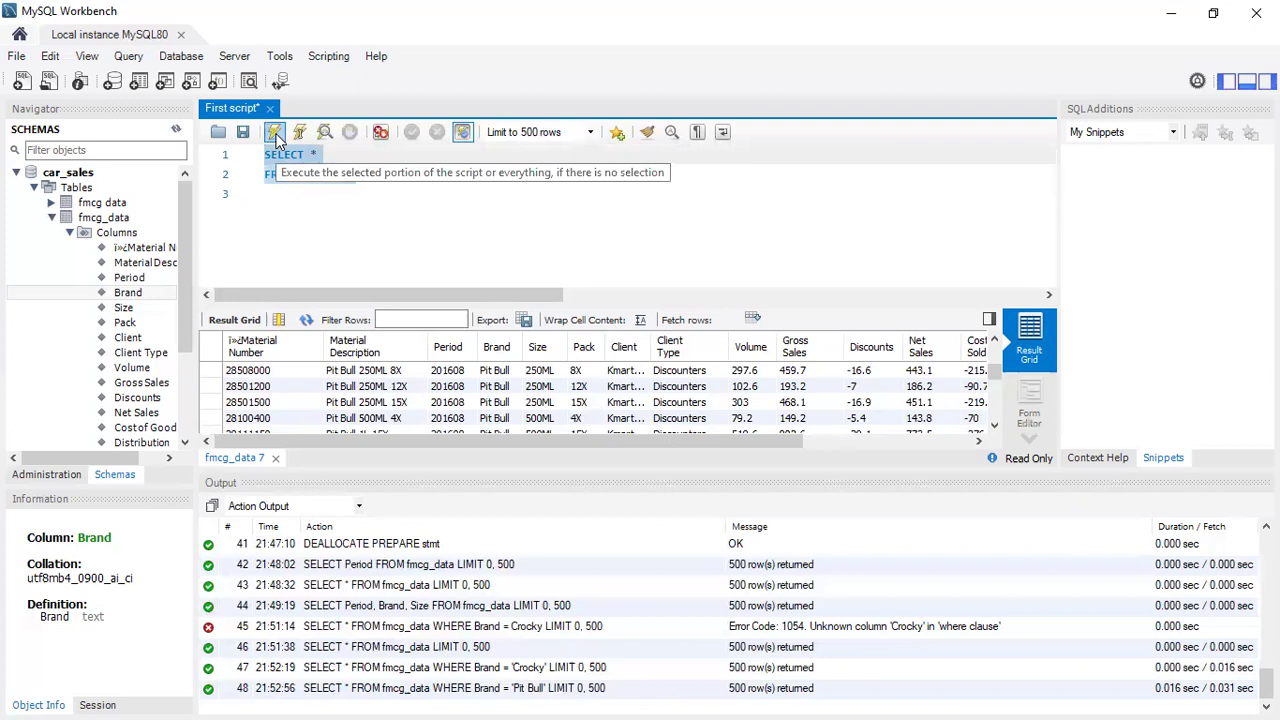
left_click(276, 138)
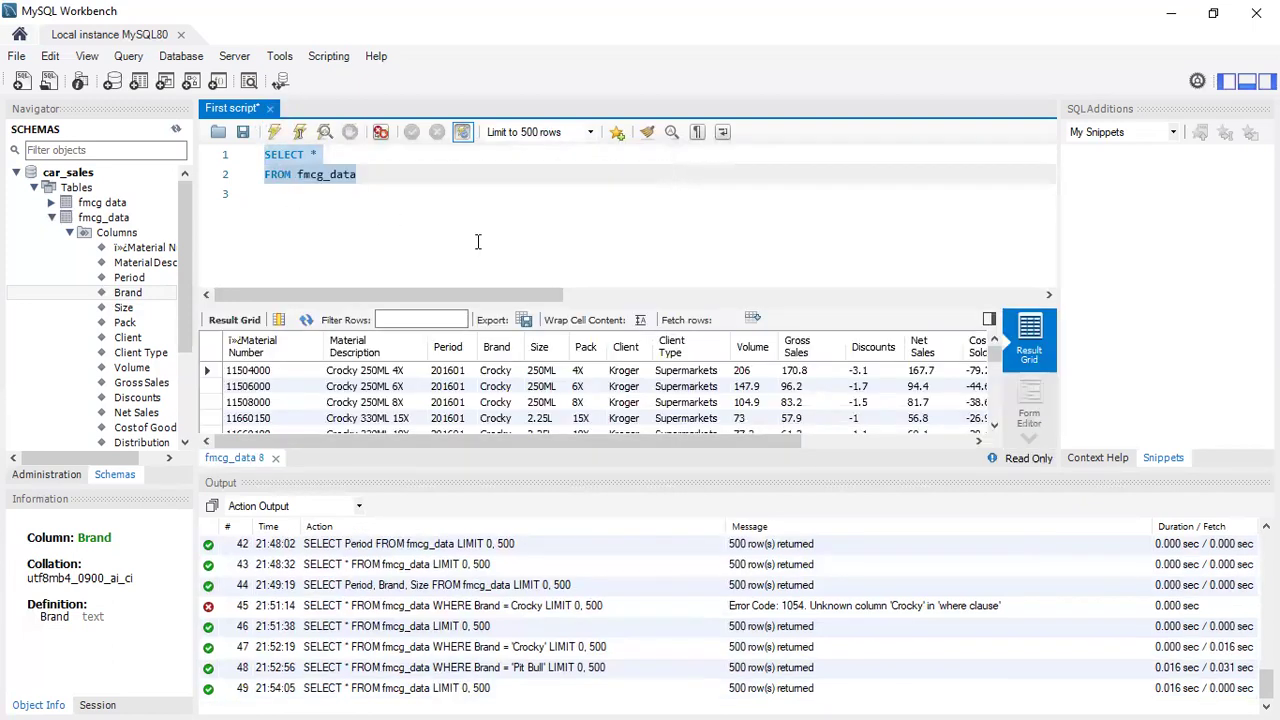
left_click(427, 179)
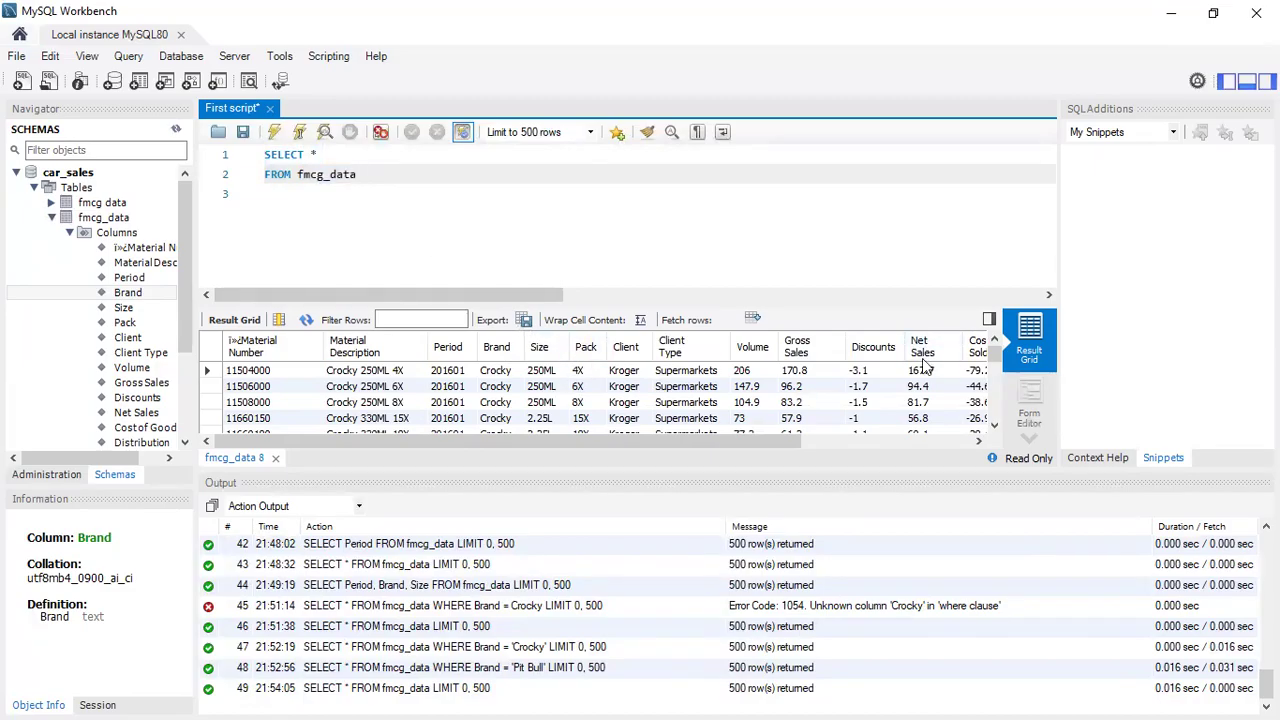
scroll(928, 362, "down", 10)
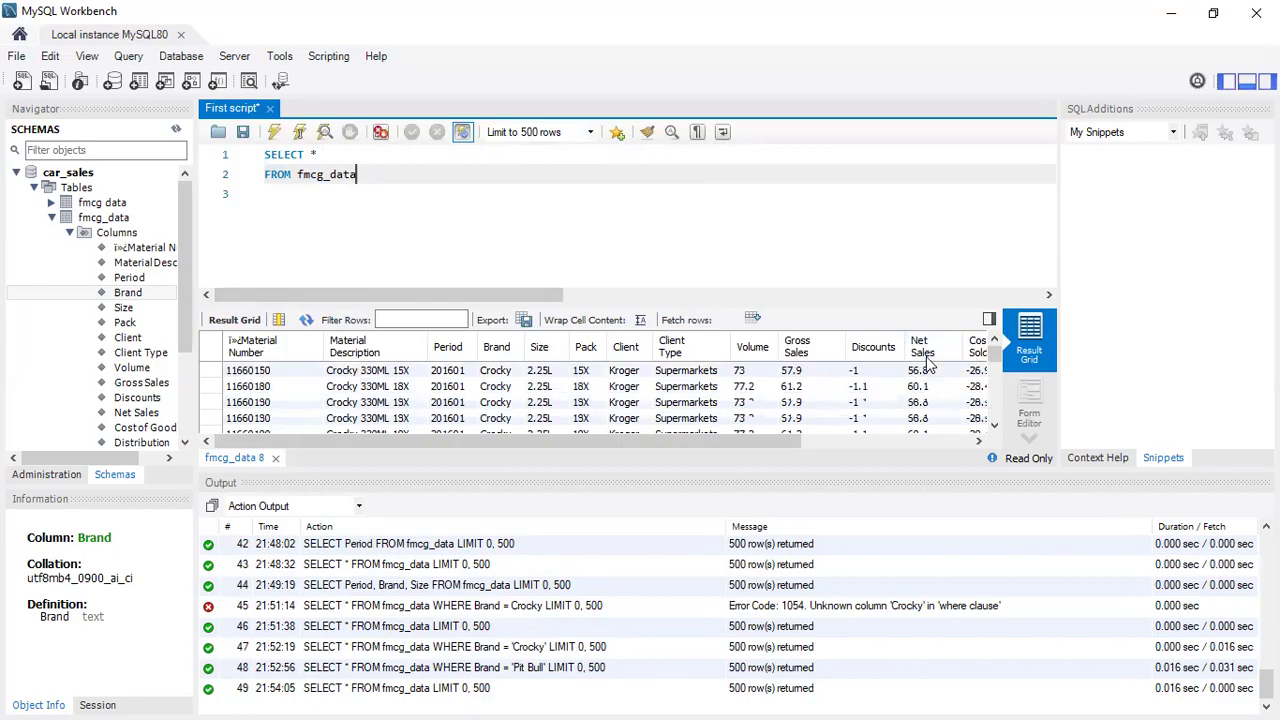
scroll(928, 362, "up", 10)
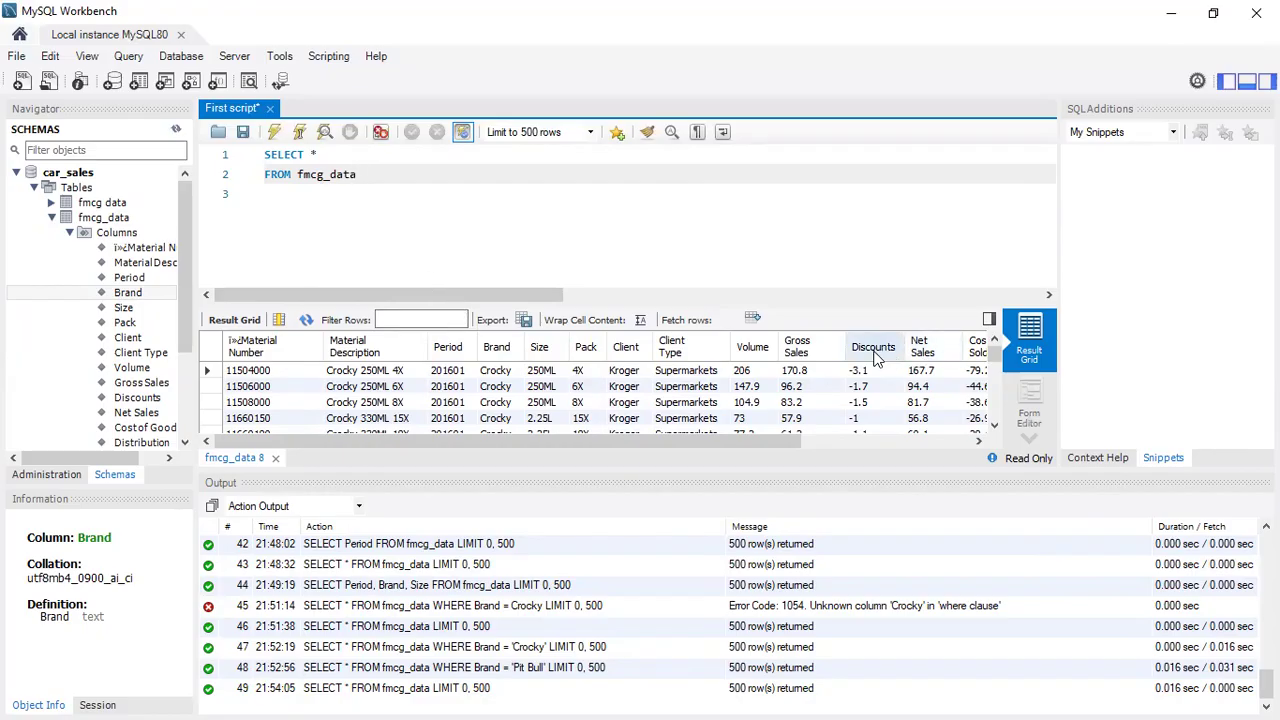
scroll(583, 365, "down", 5)
scroll(583, 365, "down", 5)
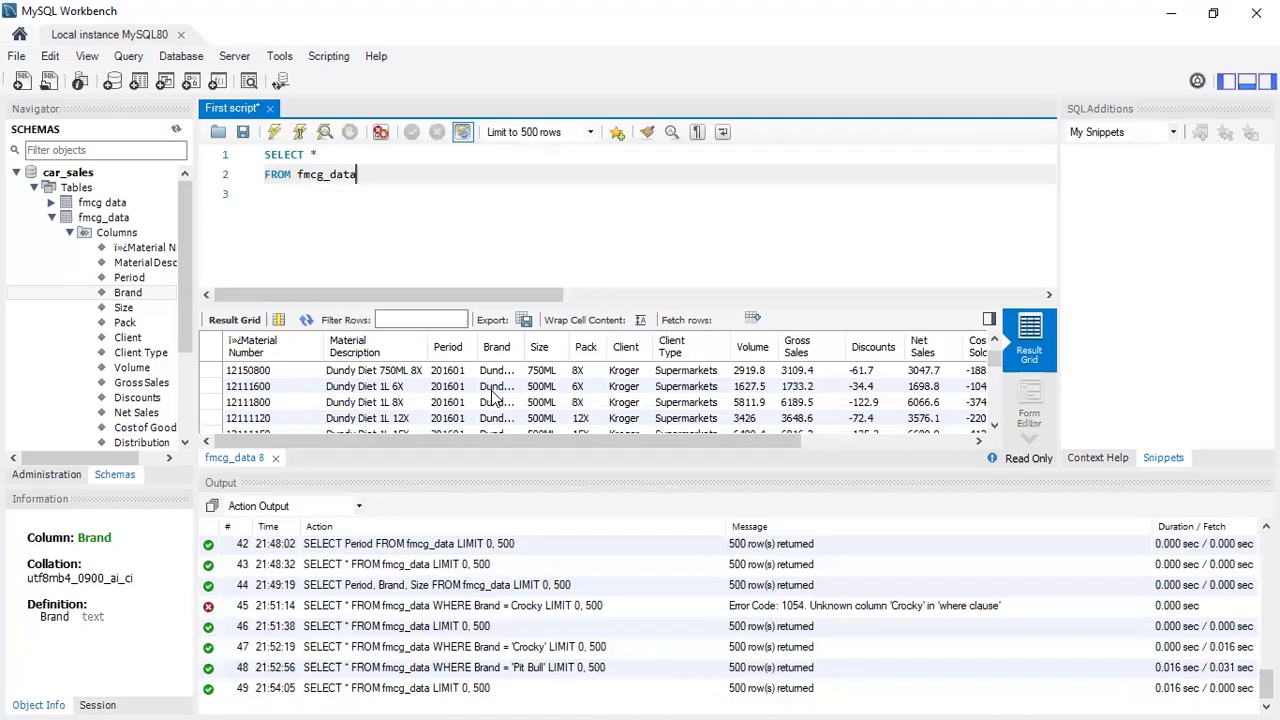
Step: Add group by brand as the third line of the query and try to run the whole statement
left_click(380, 186)
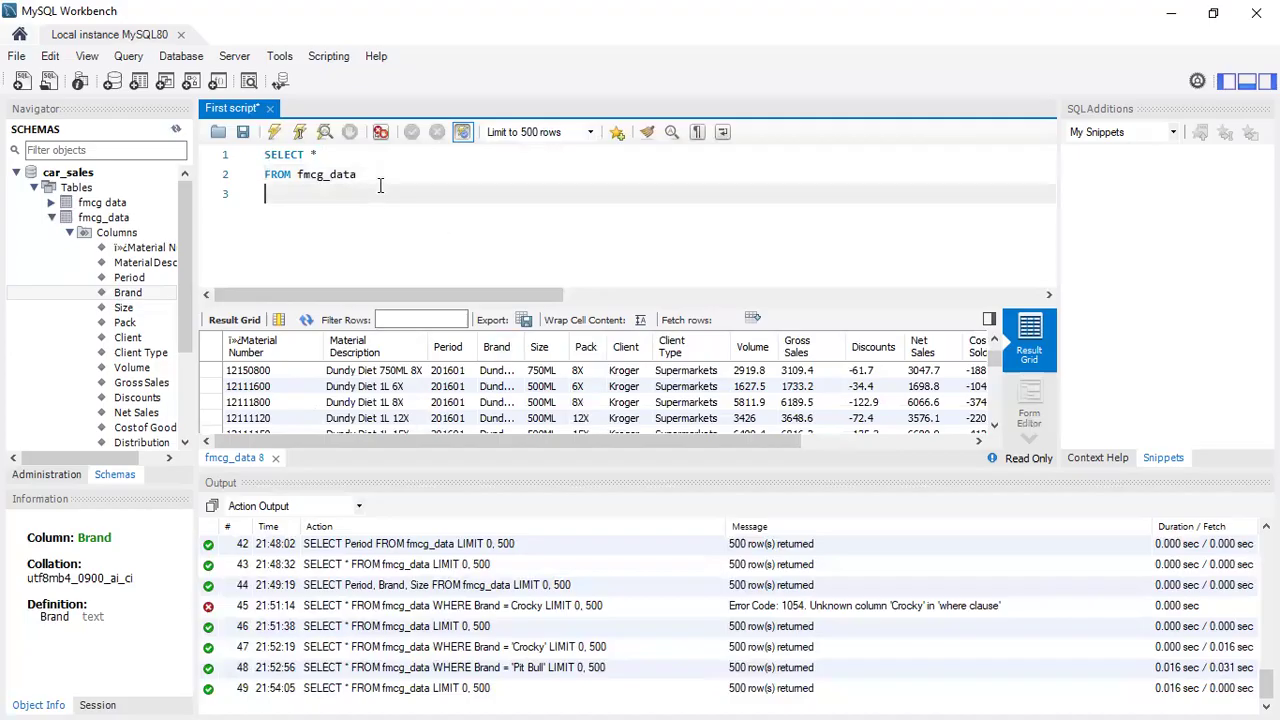
type("p")
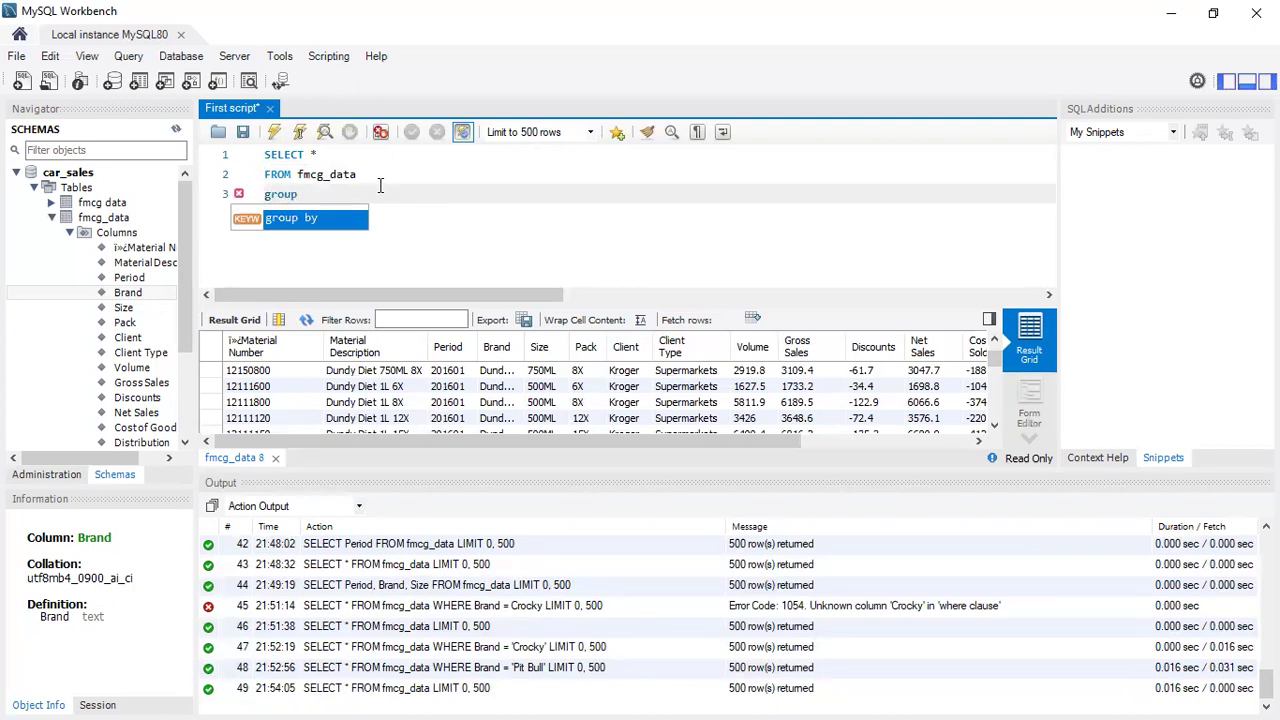
type(" by")
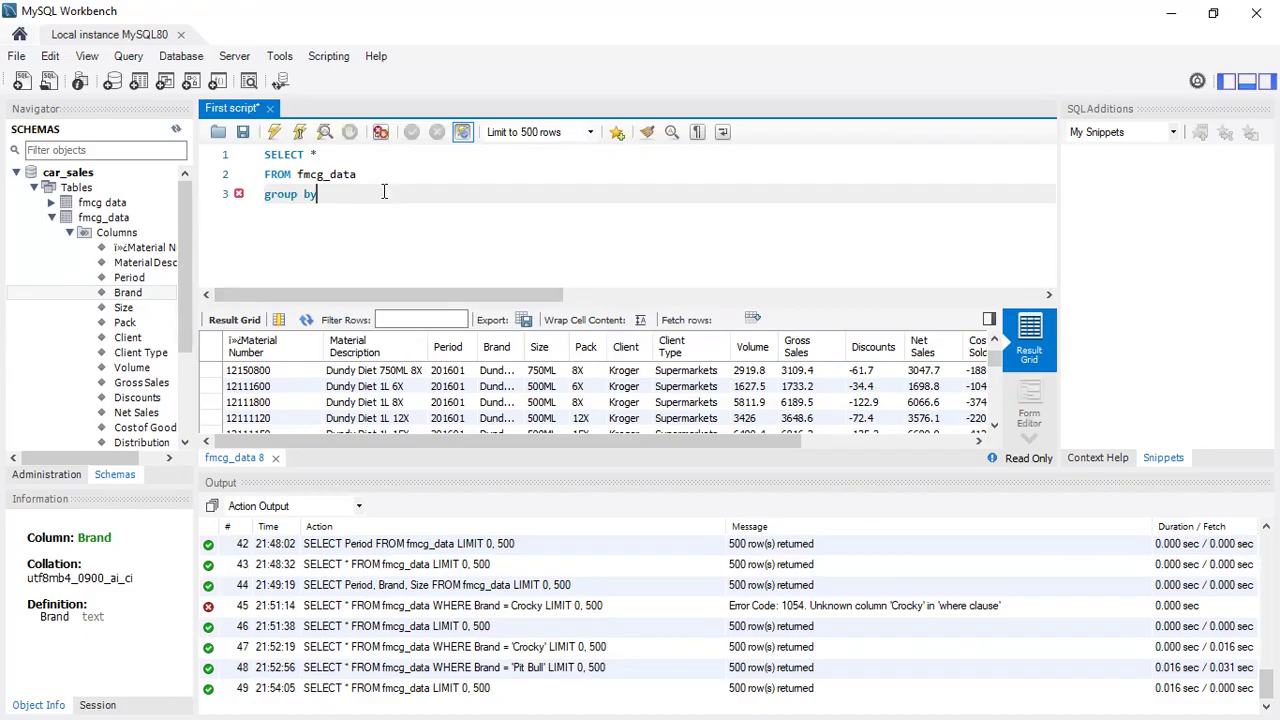
type(" brand")
left_click_drag(358, 194, 263, 154)
left_click(273, 133)
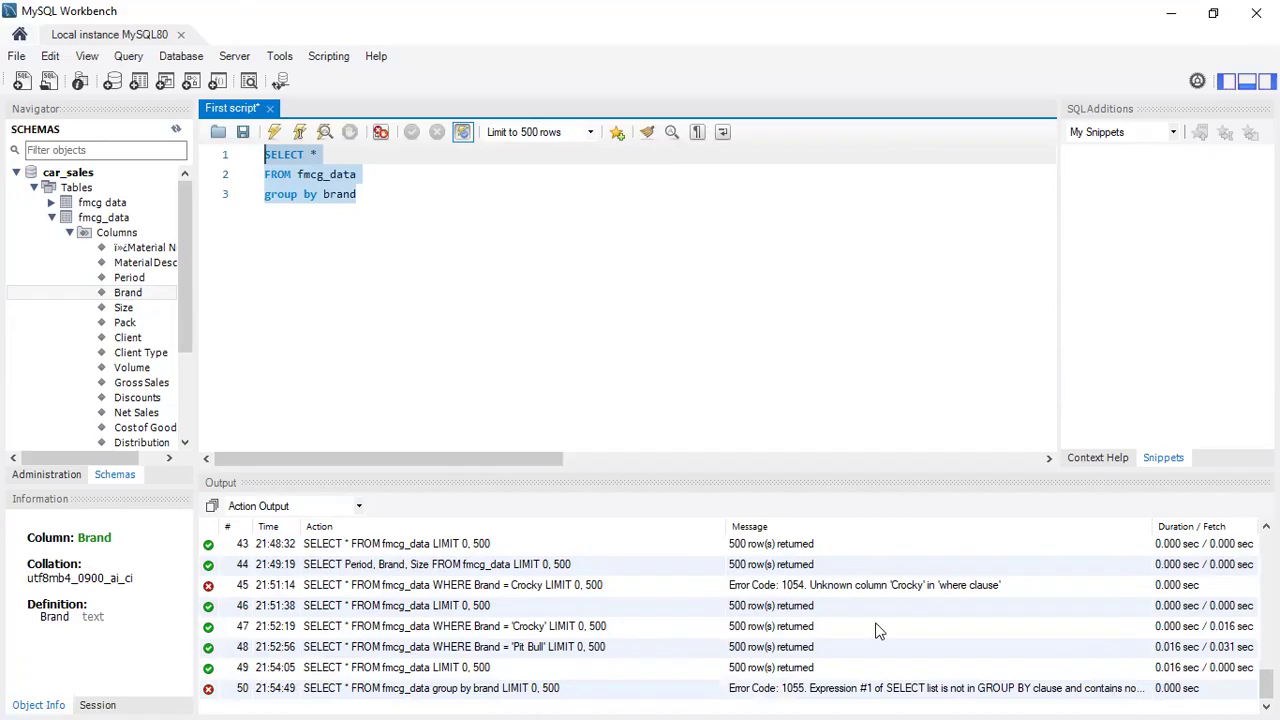
left_click(383, 194)
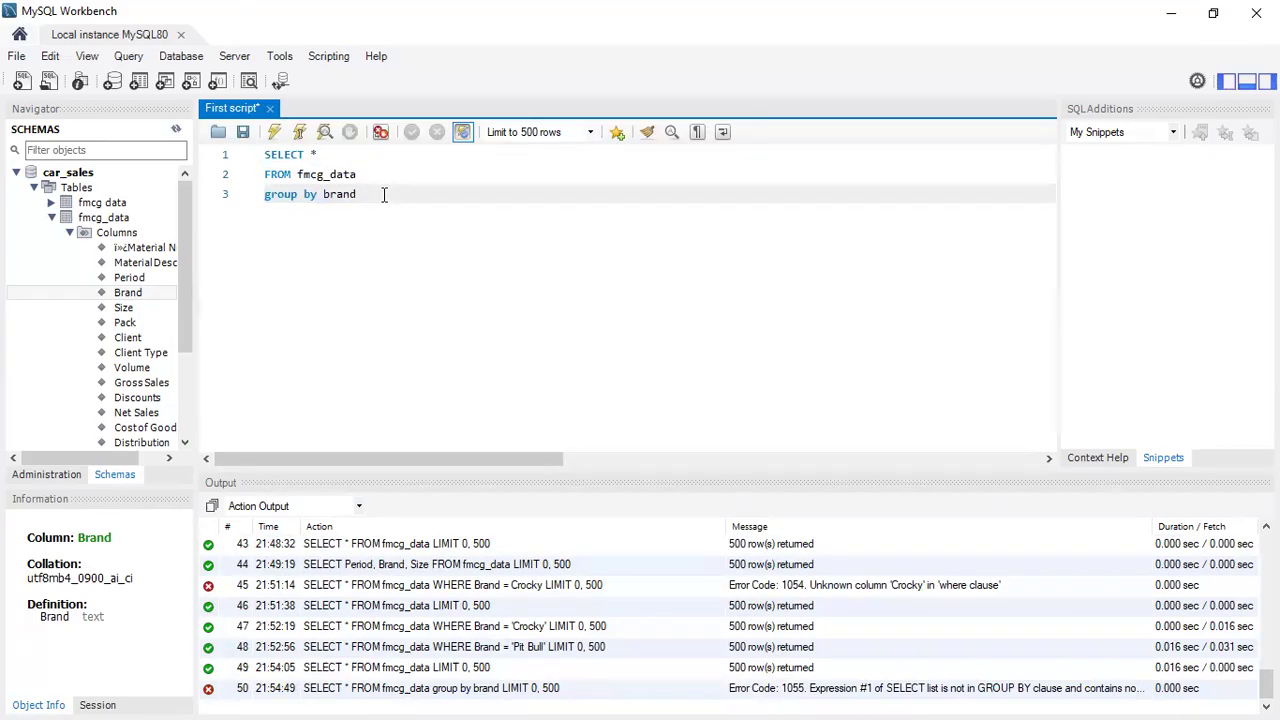
Step: Replace the asterisk in the SELECT line with the Brand column
left_click(323, 155)
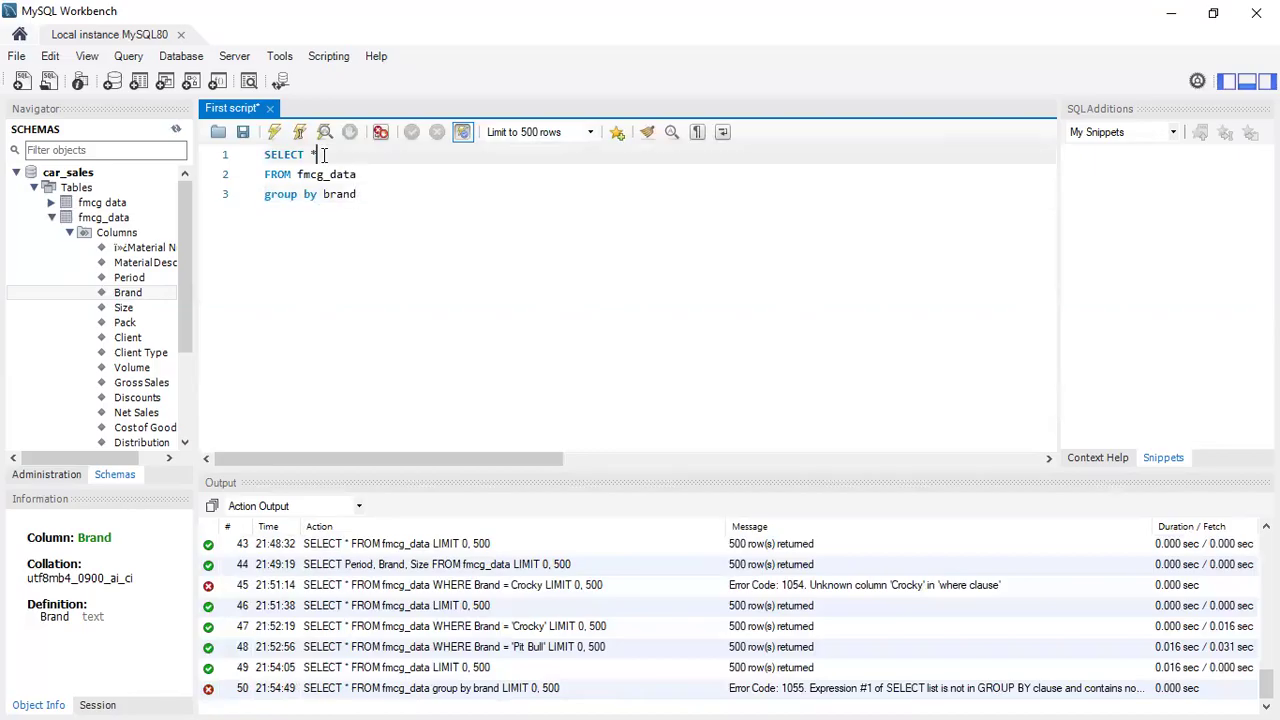
left_click(389, 195)
double_click(366, 195)
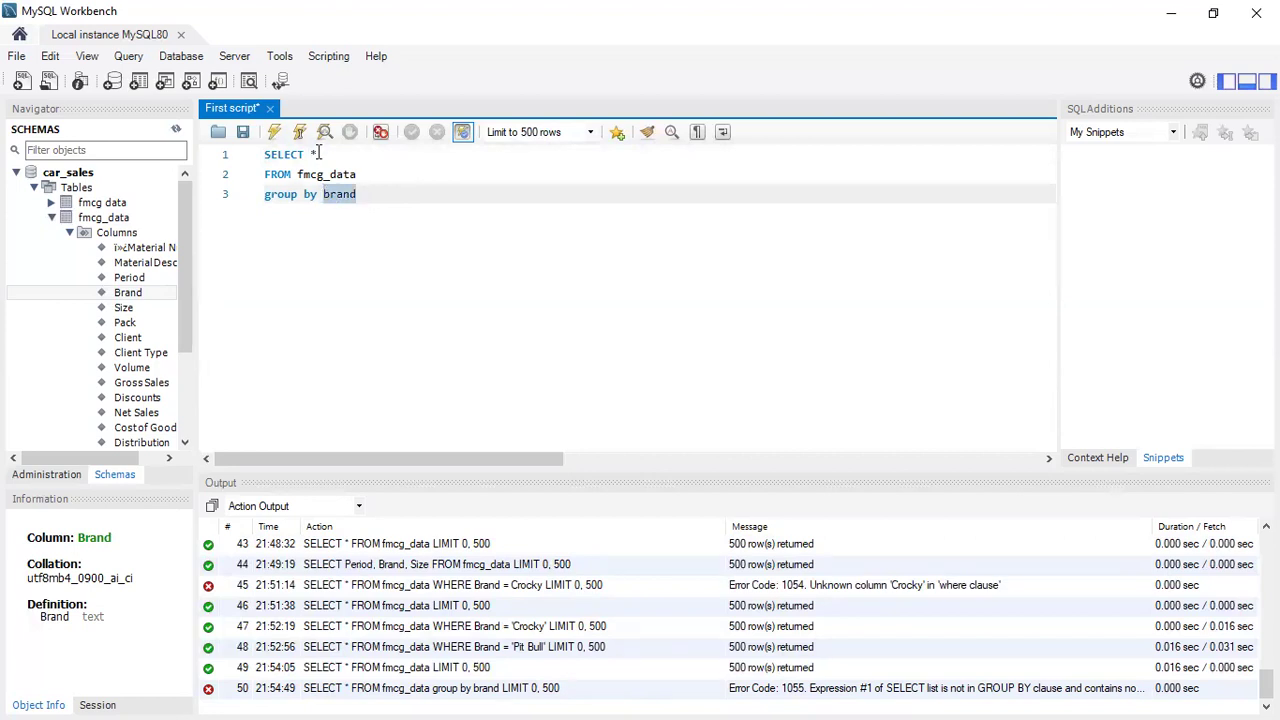
left_click(316, 154)
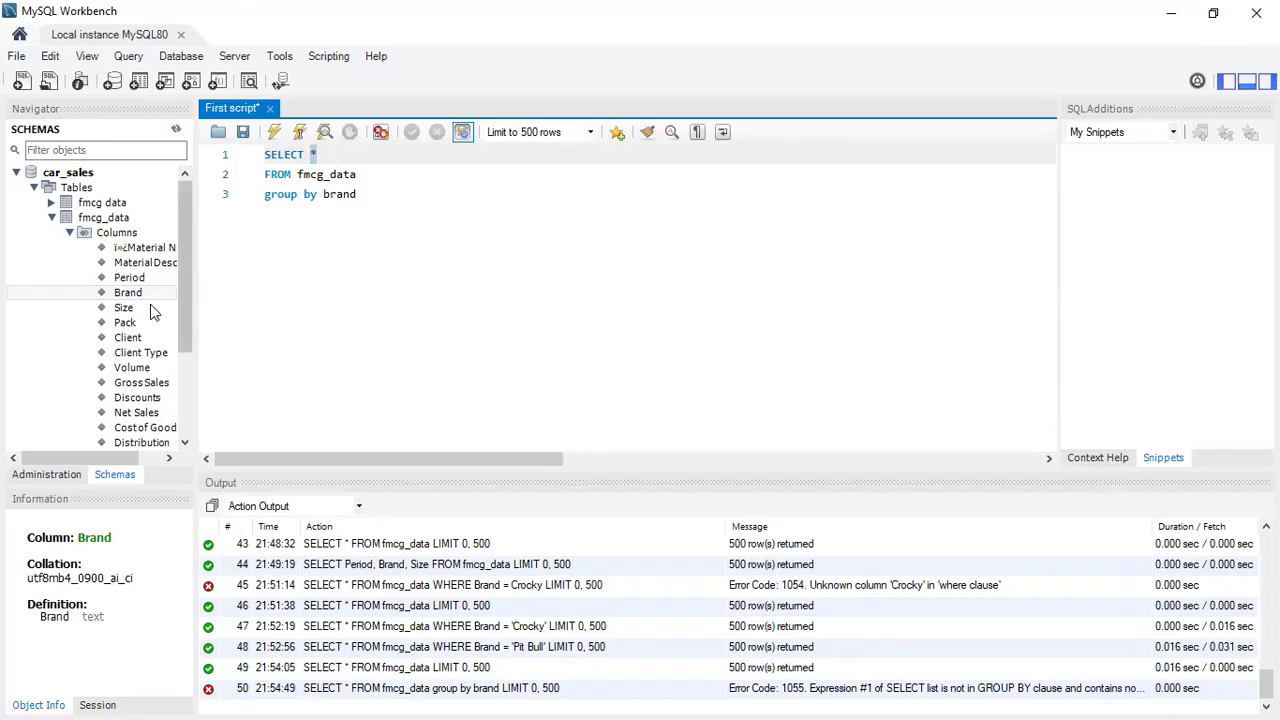
left_click(337, 151)
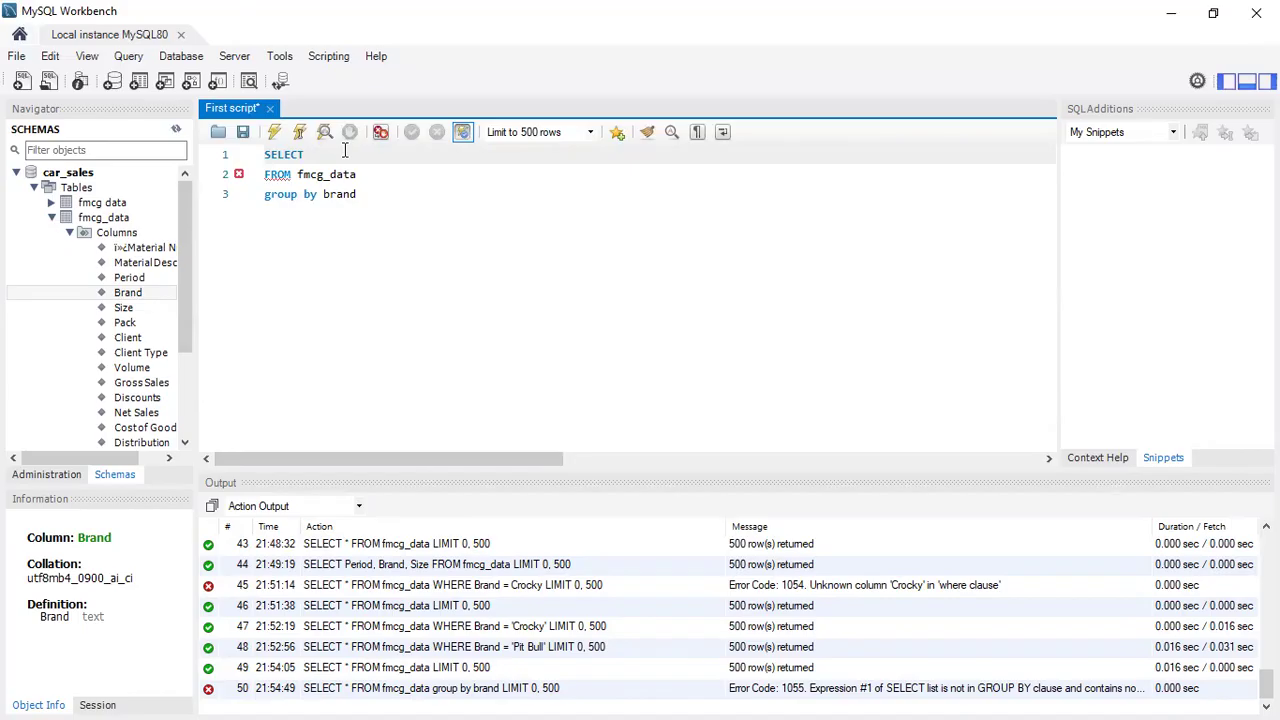
left_click_drag(128, 294, 332, 156)
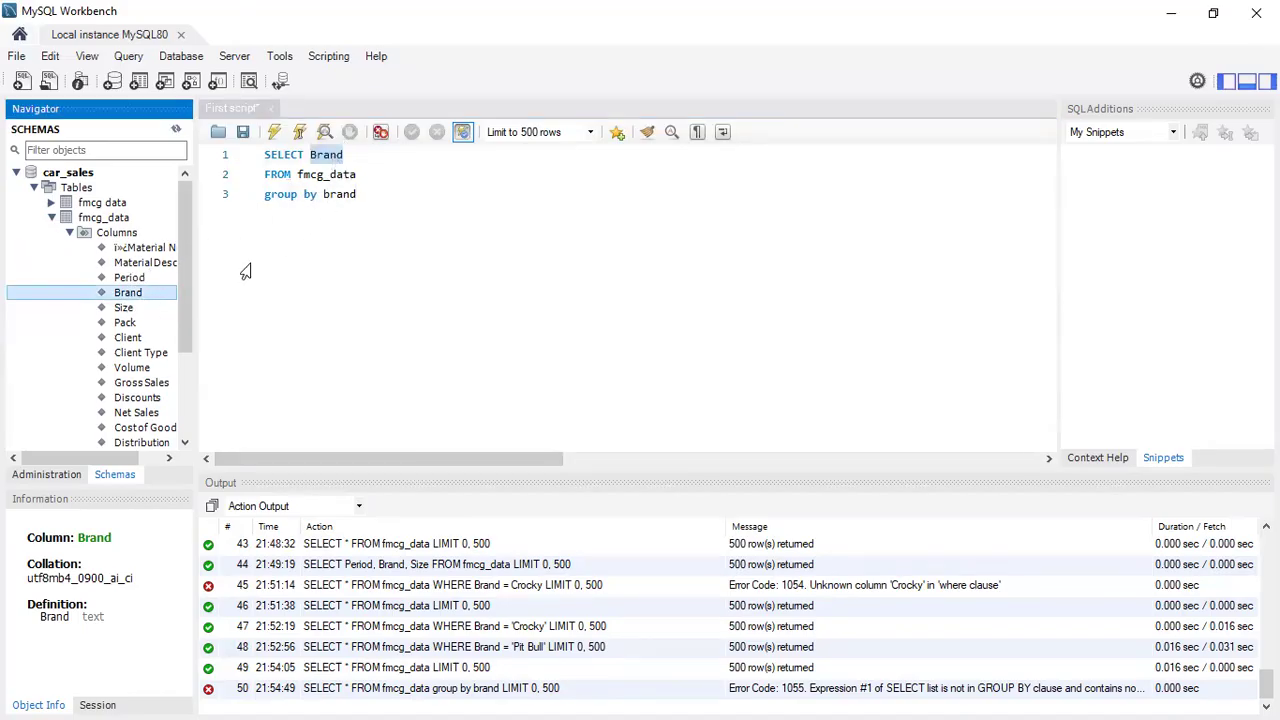
Step: Add the Net Sales column after Brand, separated by a comma, and try to run the whole grouped query
left_click(378, 155)
type(",")
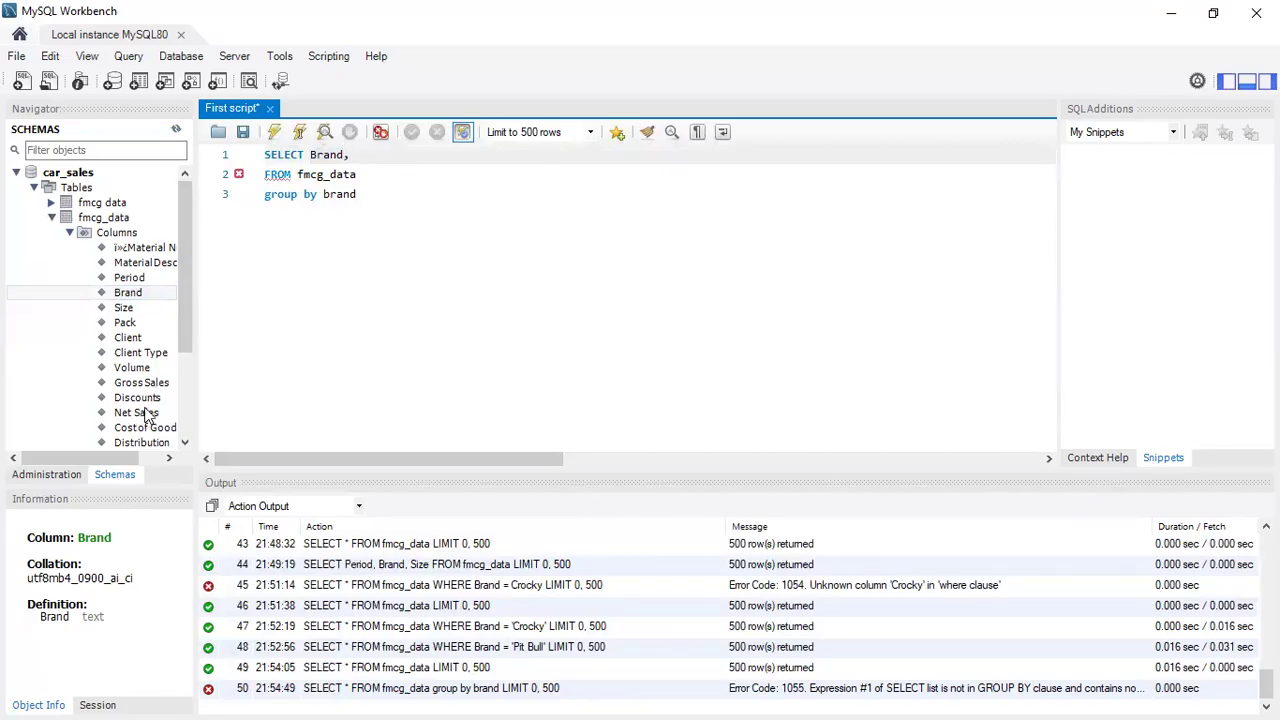
left_click_drag(136, 412, 405, 168)
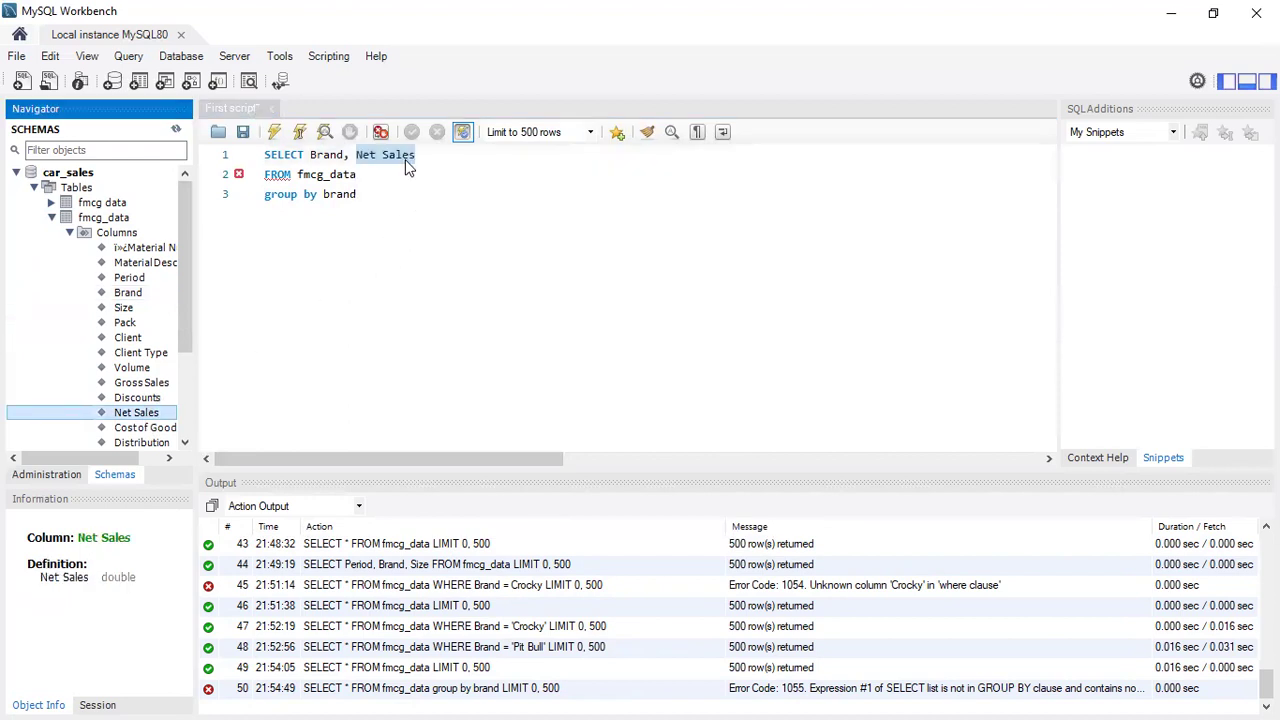
left_click(468, 155)
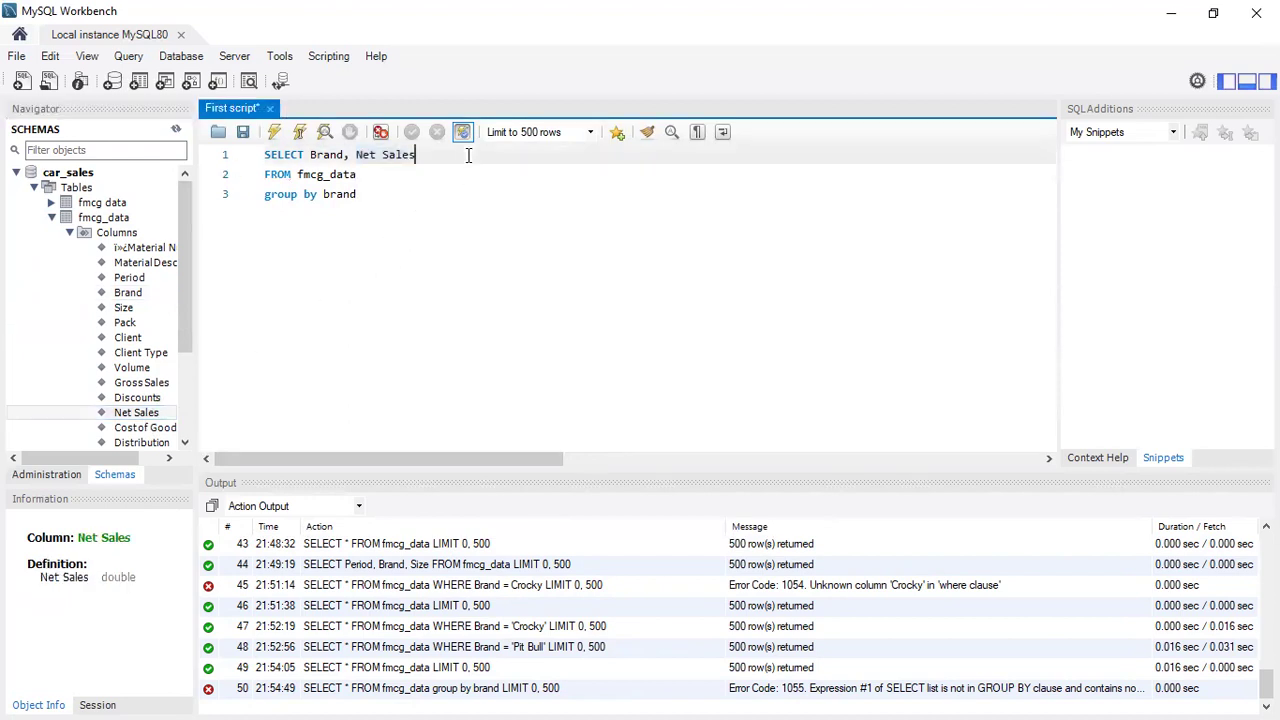
left_click(365, 195)
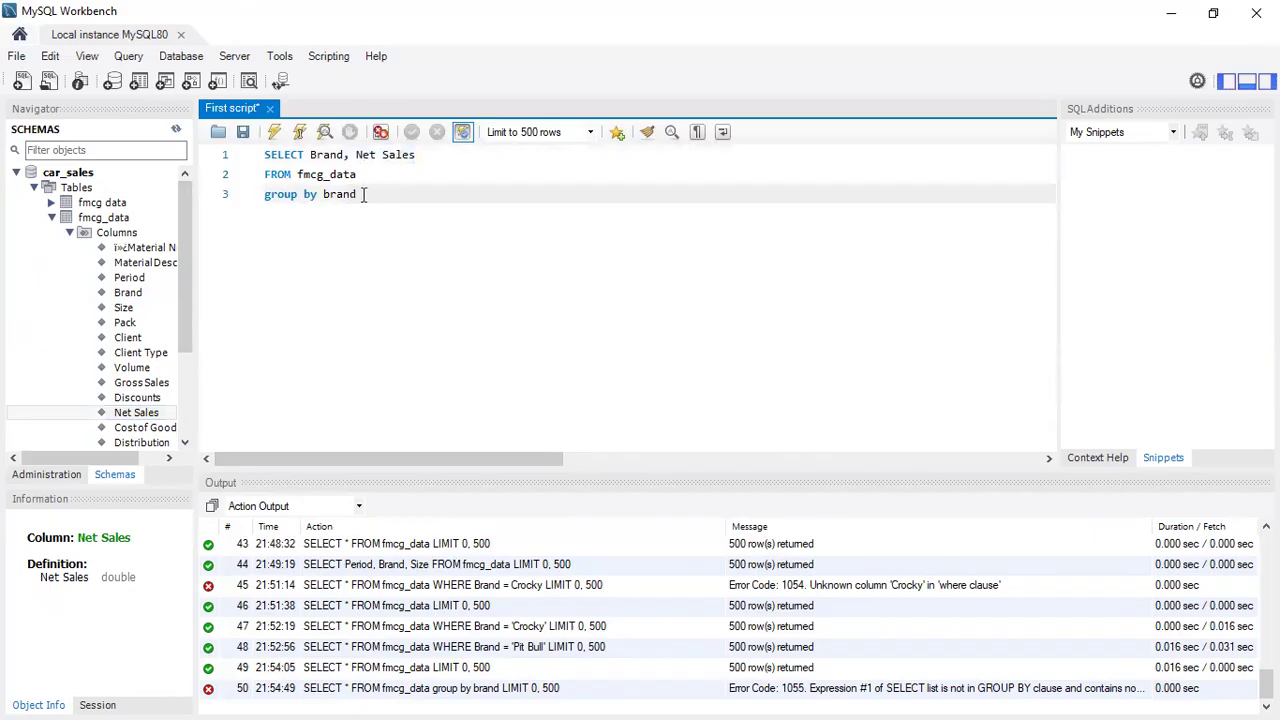
left_click_drag(365, 195, 263, 156)
left_click(274, 136)
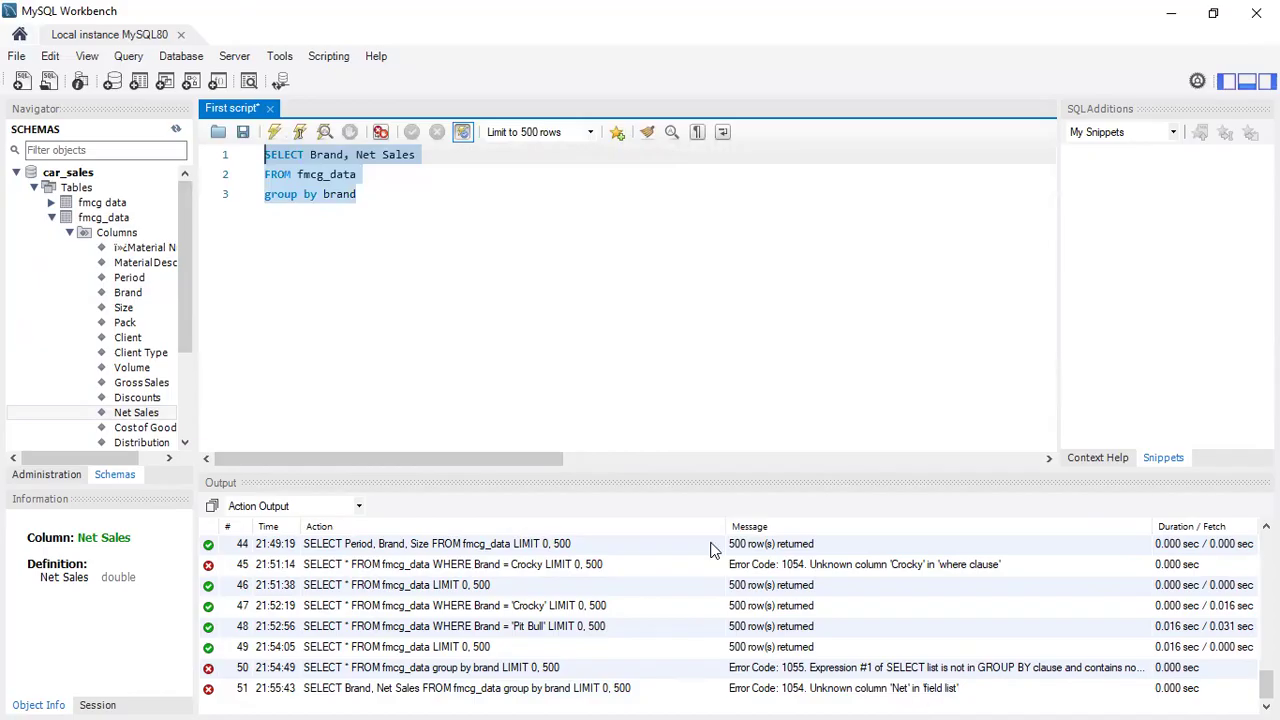
Step: Enclose Net Sales in single quotes so the first line reads SELECT Brand, 'Net Sales', and run the whole query
left_click(388, 155)
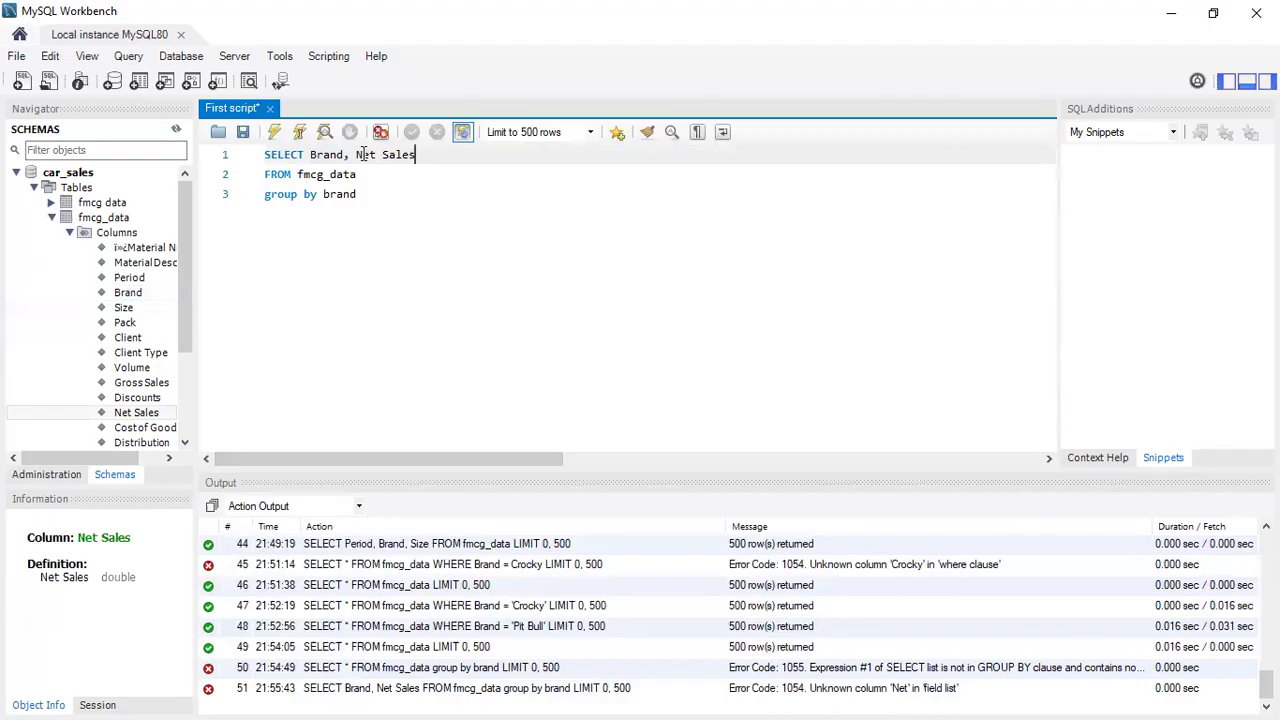
left_click(357, 155)
type("`")
left_click(436, 158)
type("`")
left_click_drag(374, 194, 264, 154)
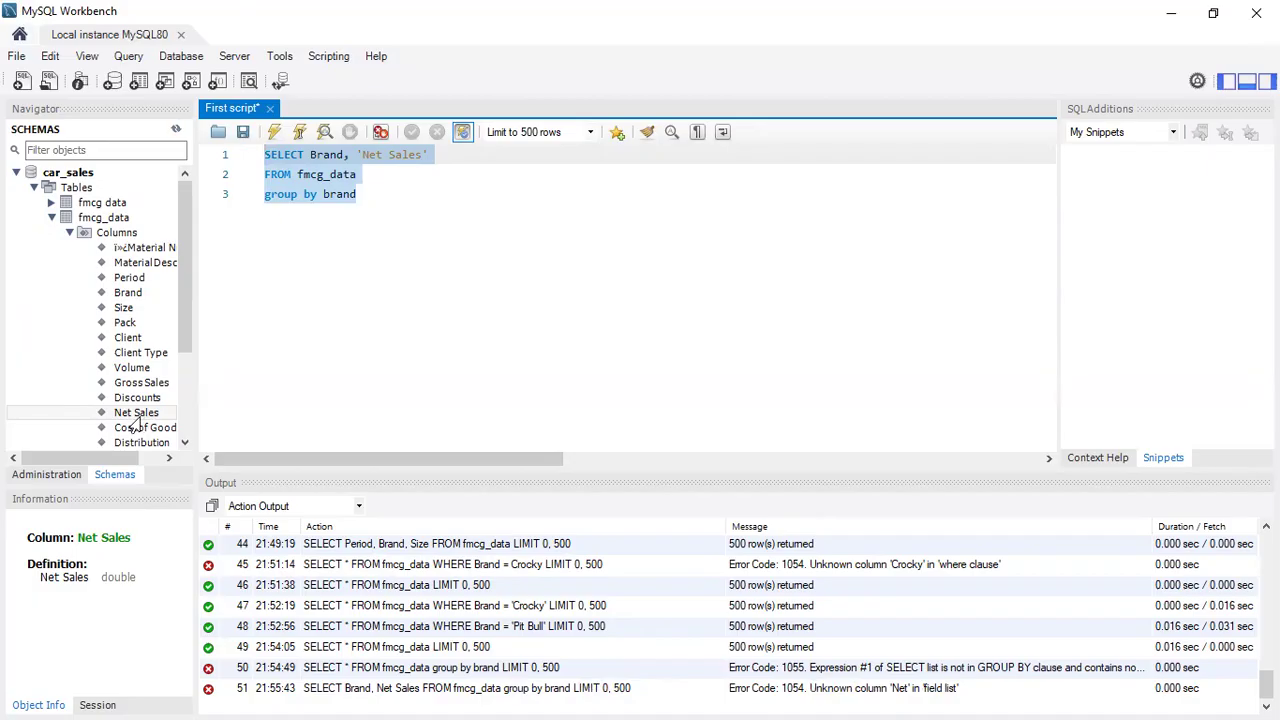
left_click(383, 156)
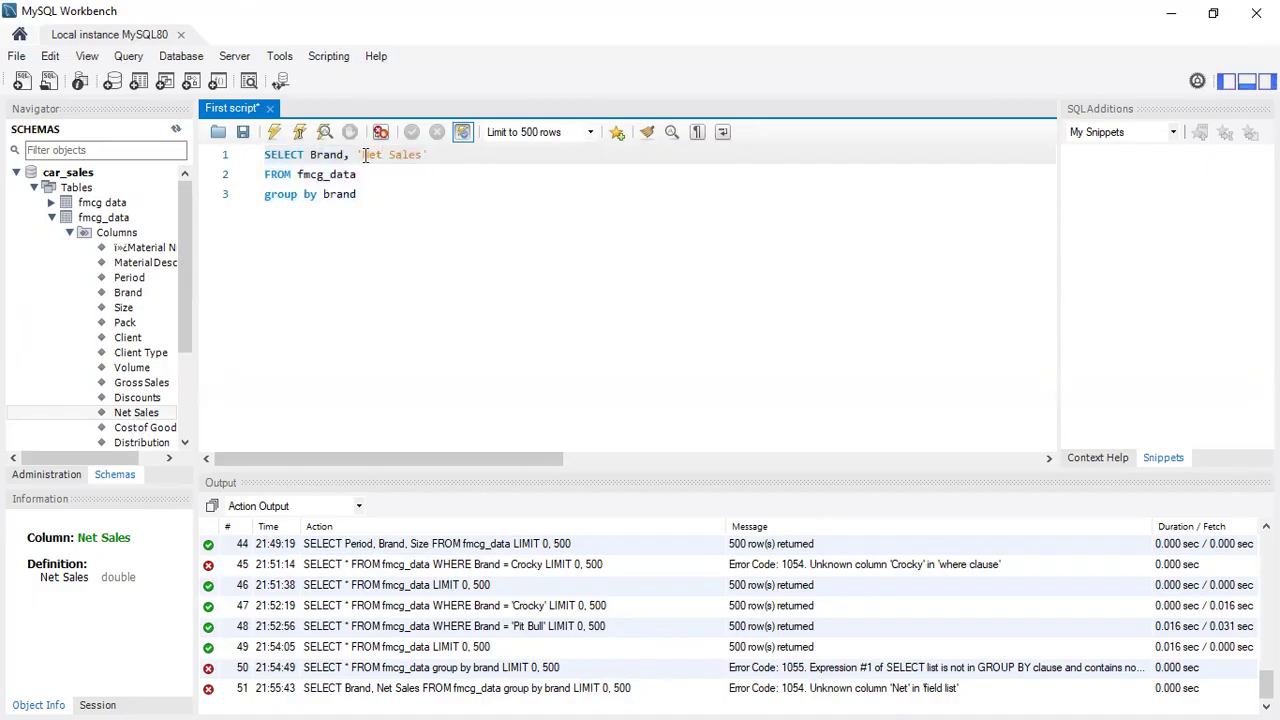
left_click_drag(356, 194, 267, 157)
left_click(274, 133)
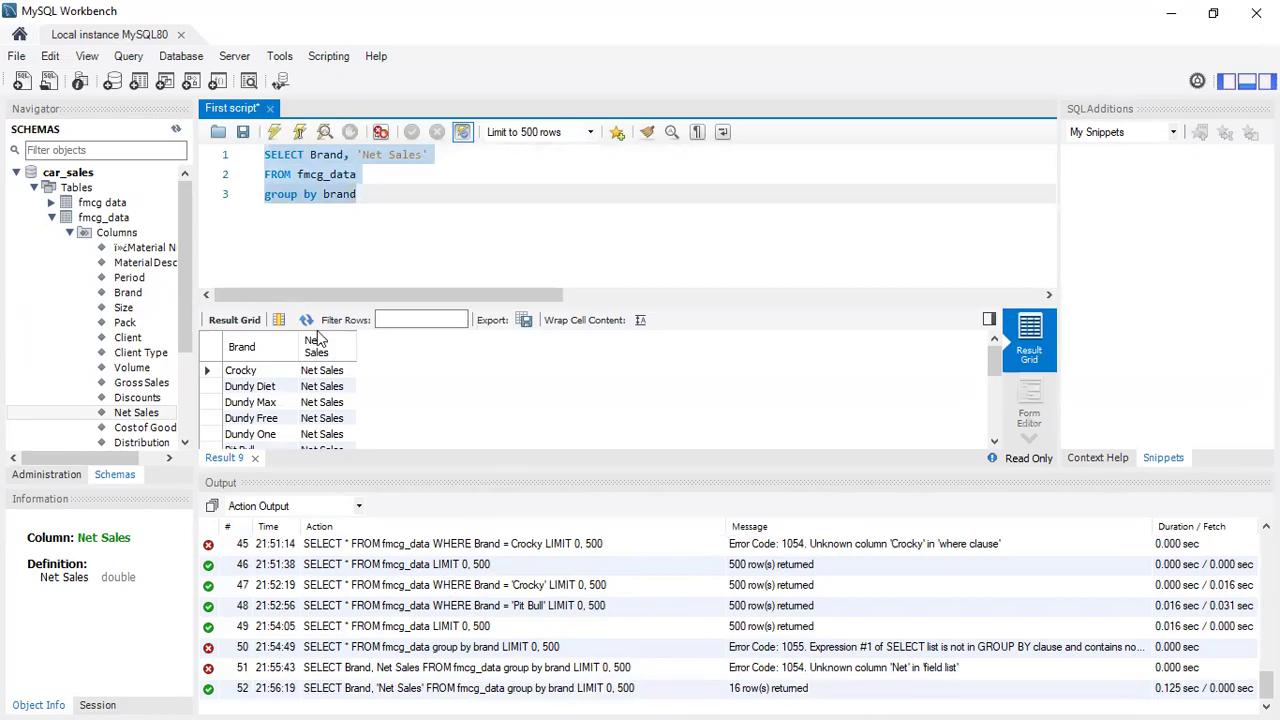
Step: Look through the Brand and Net Sales columns of the grouped query result
scroll(318, 348, "down", 3)
scroll(318, 348, "up", 3)
left_click(375, 193)
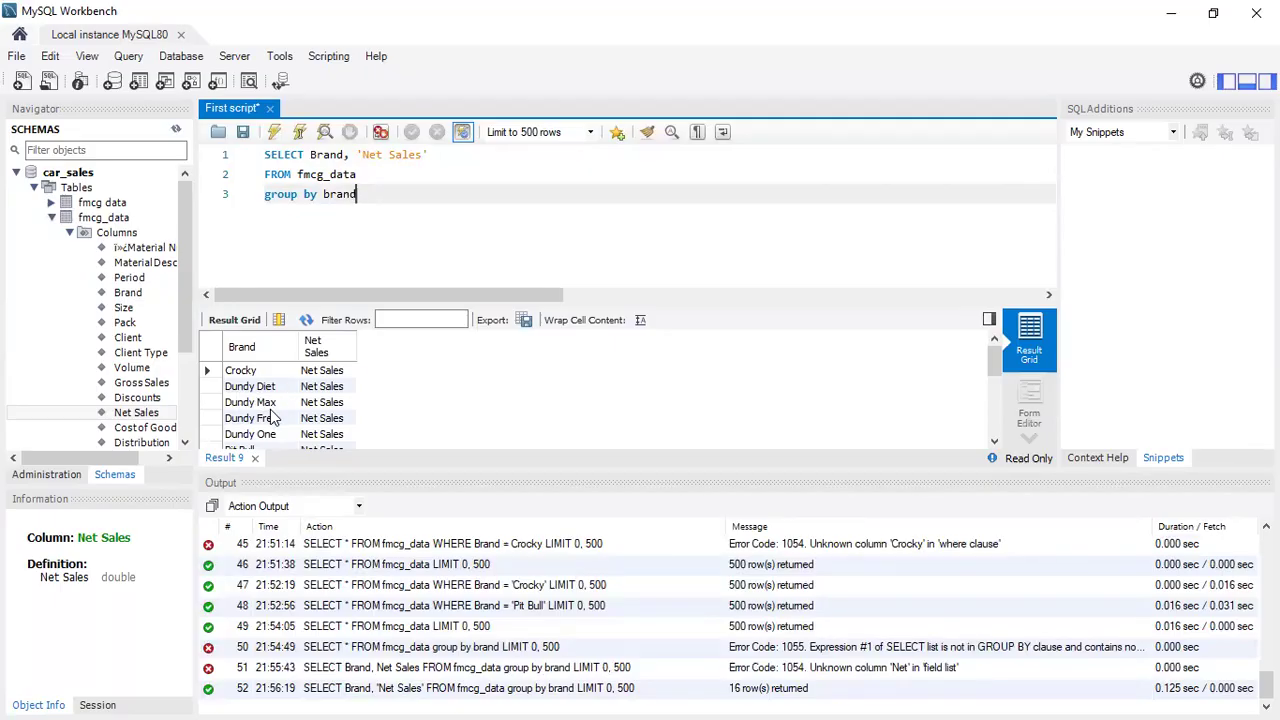
scroll(258, 419, "down", 1)
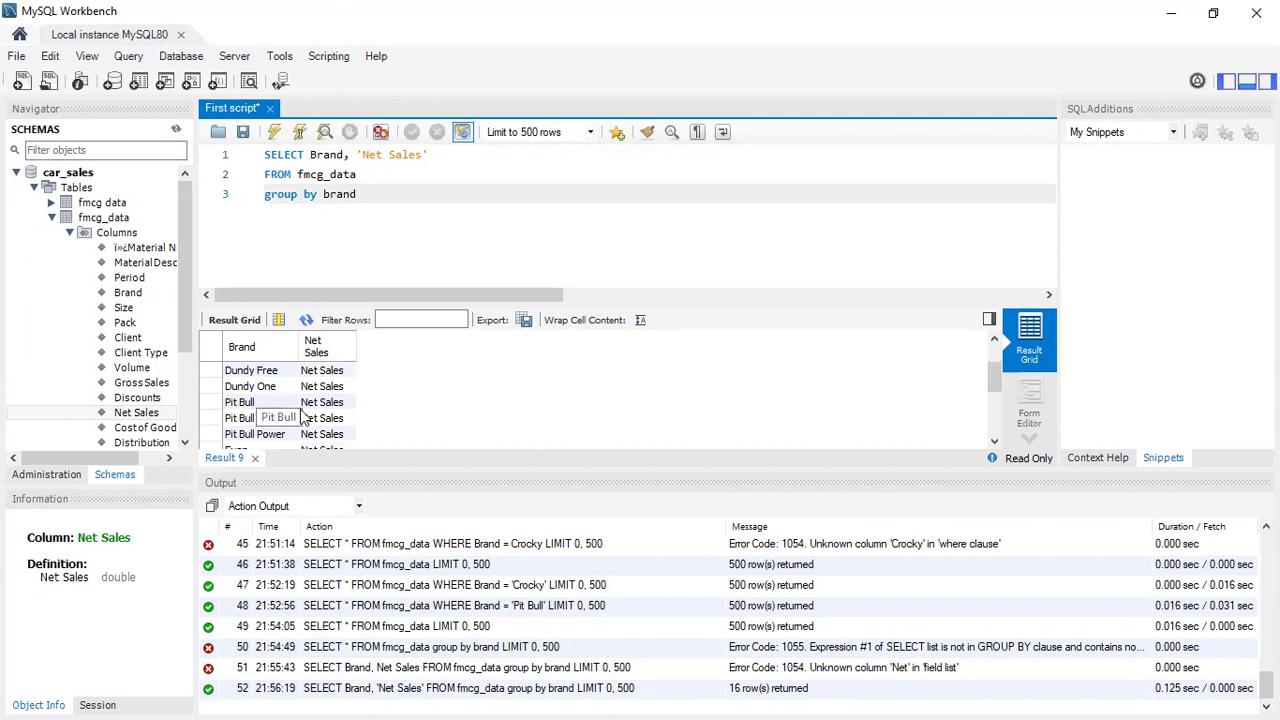
scroll(275, 405, "down", 2)
scroll(275, 400, "up", 3)
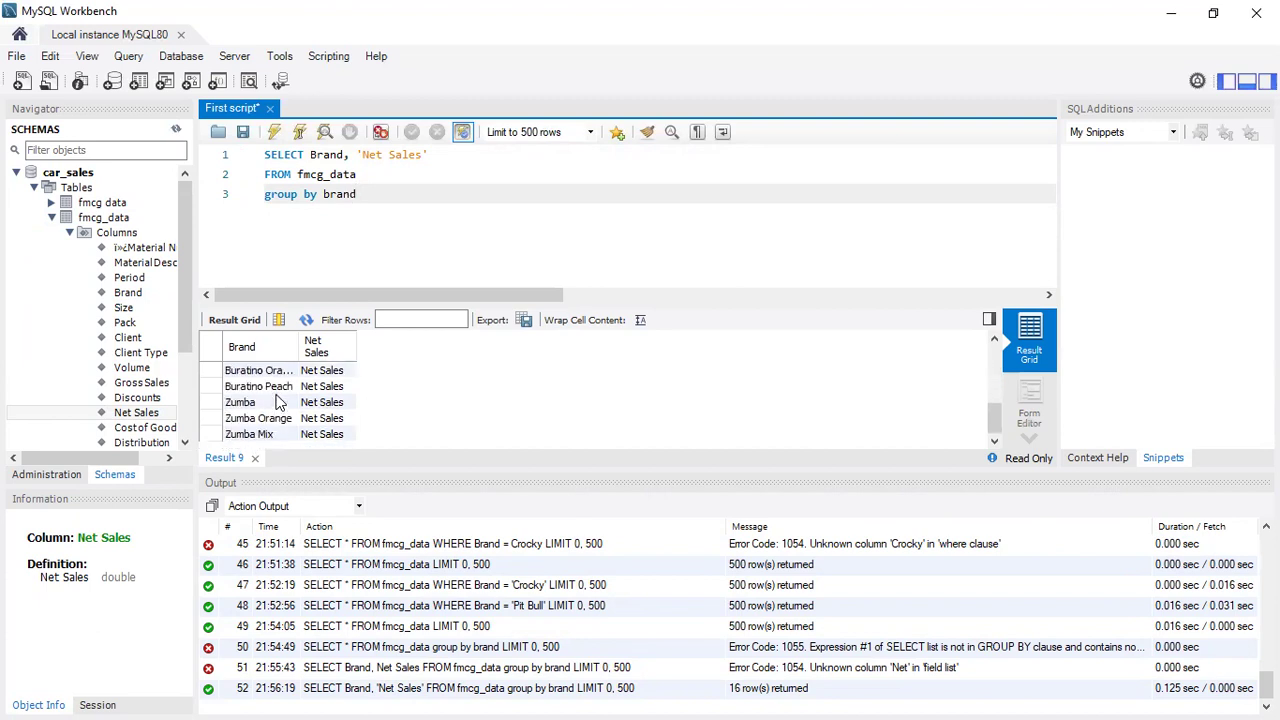